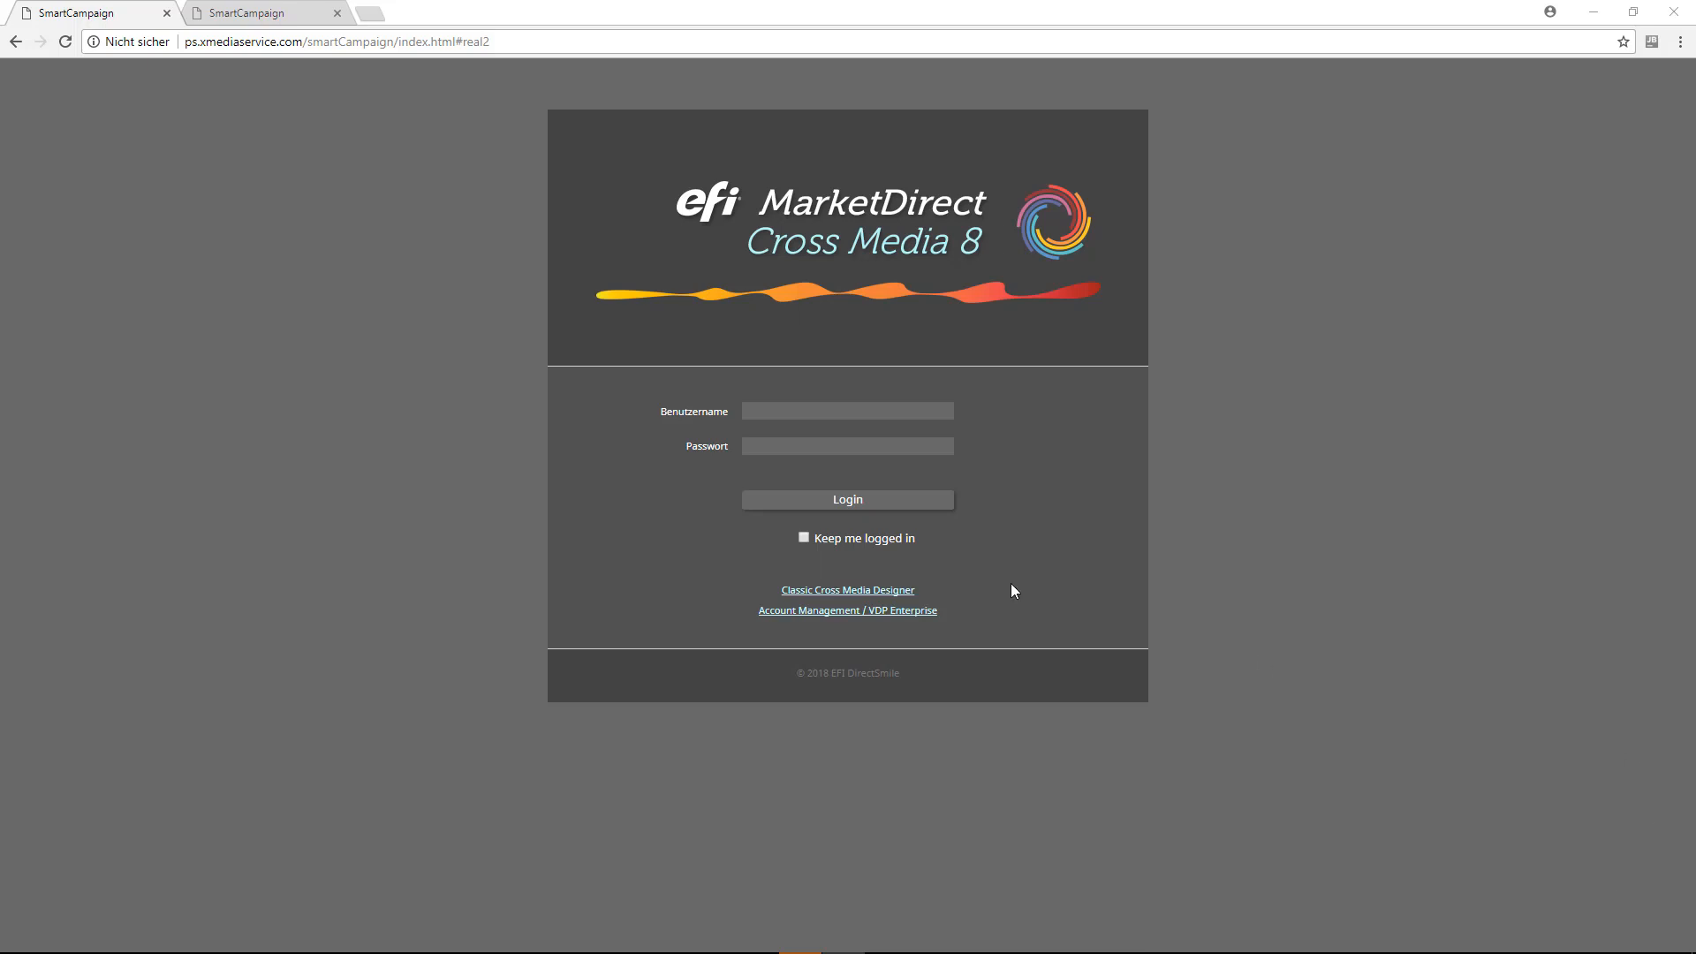
Step: Log in with the user name connect and the account password, with the option to stay logged in enabled
{"action": "left_click", "coordinate": [863, 413]}
{"action": "type", "text": "connect"}
{"action": "key", "text": "Tab"}
{"action": "type", "text": "••••"}
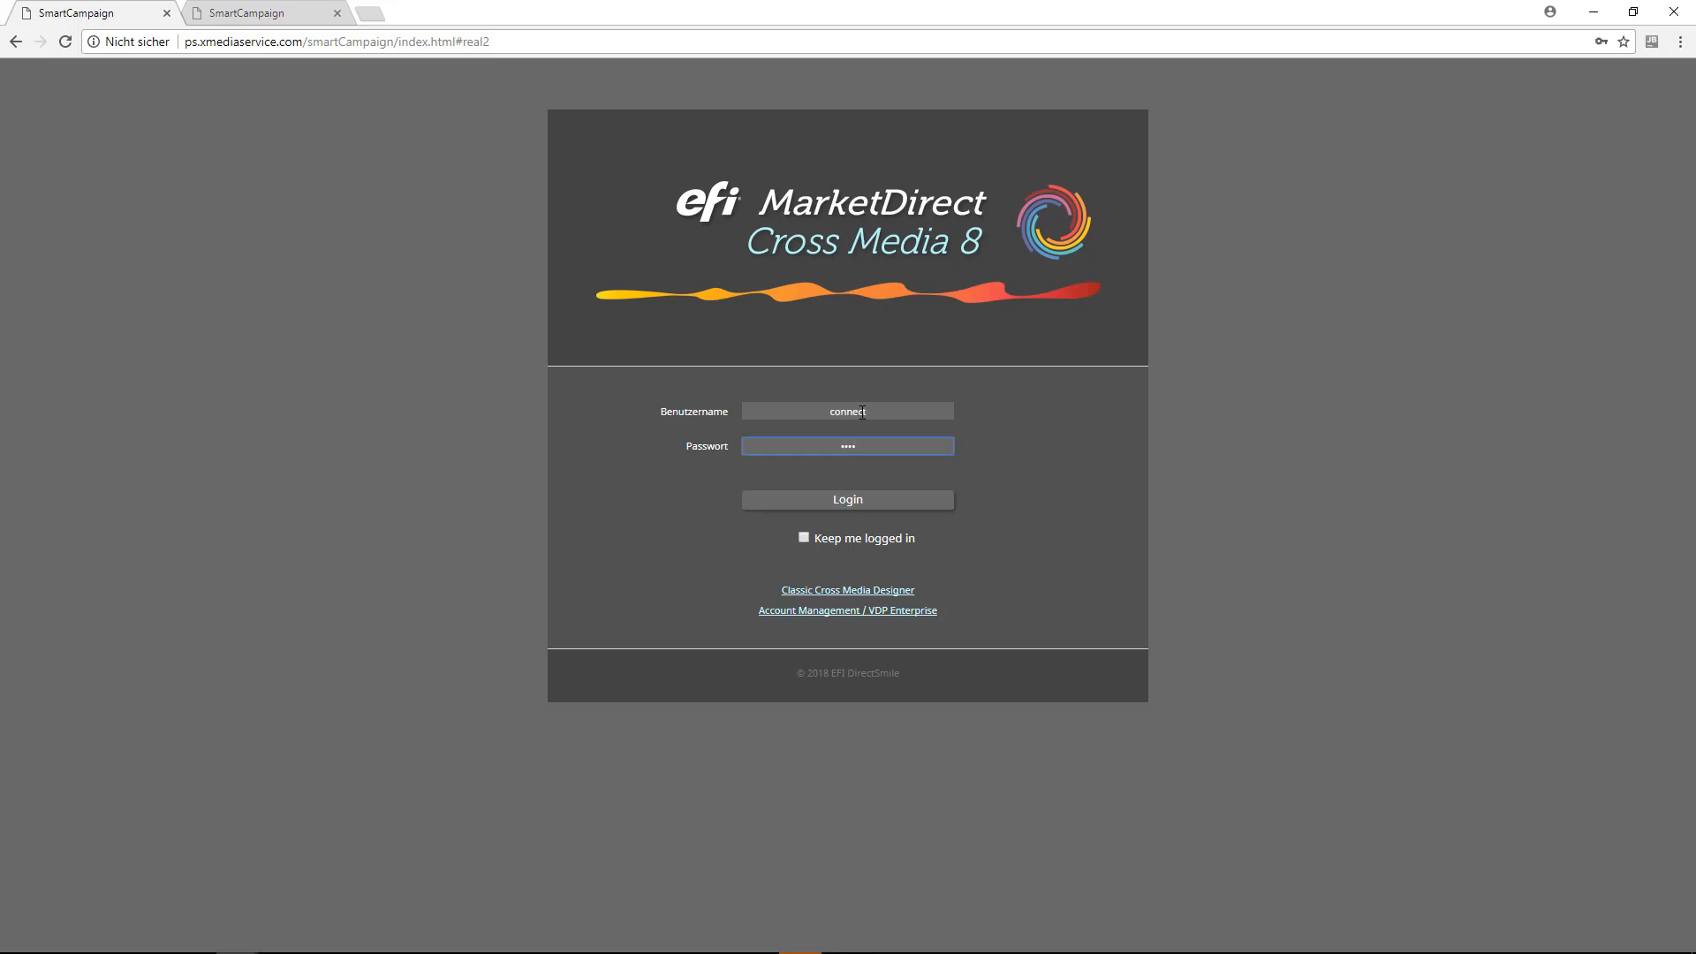
{"action": "left_click", "coordinate": [864, 538]}
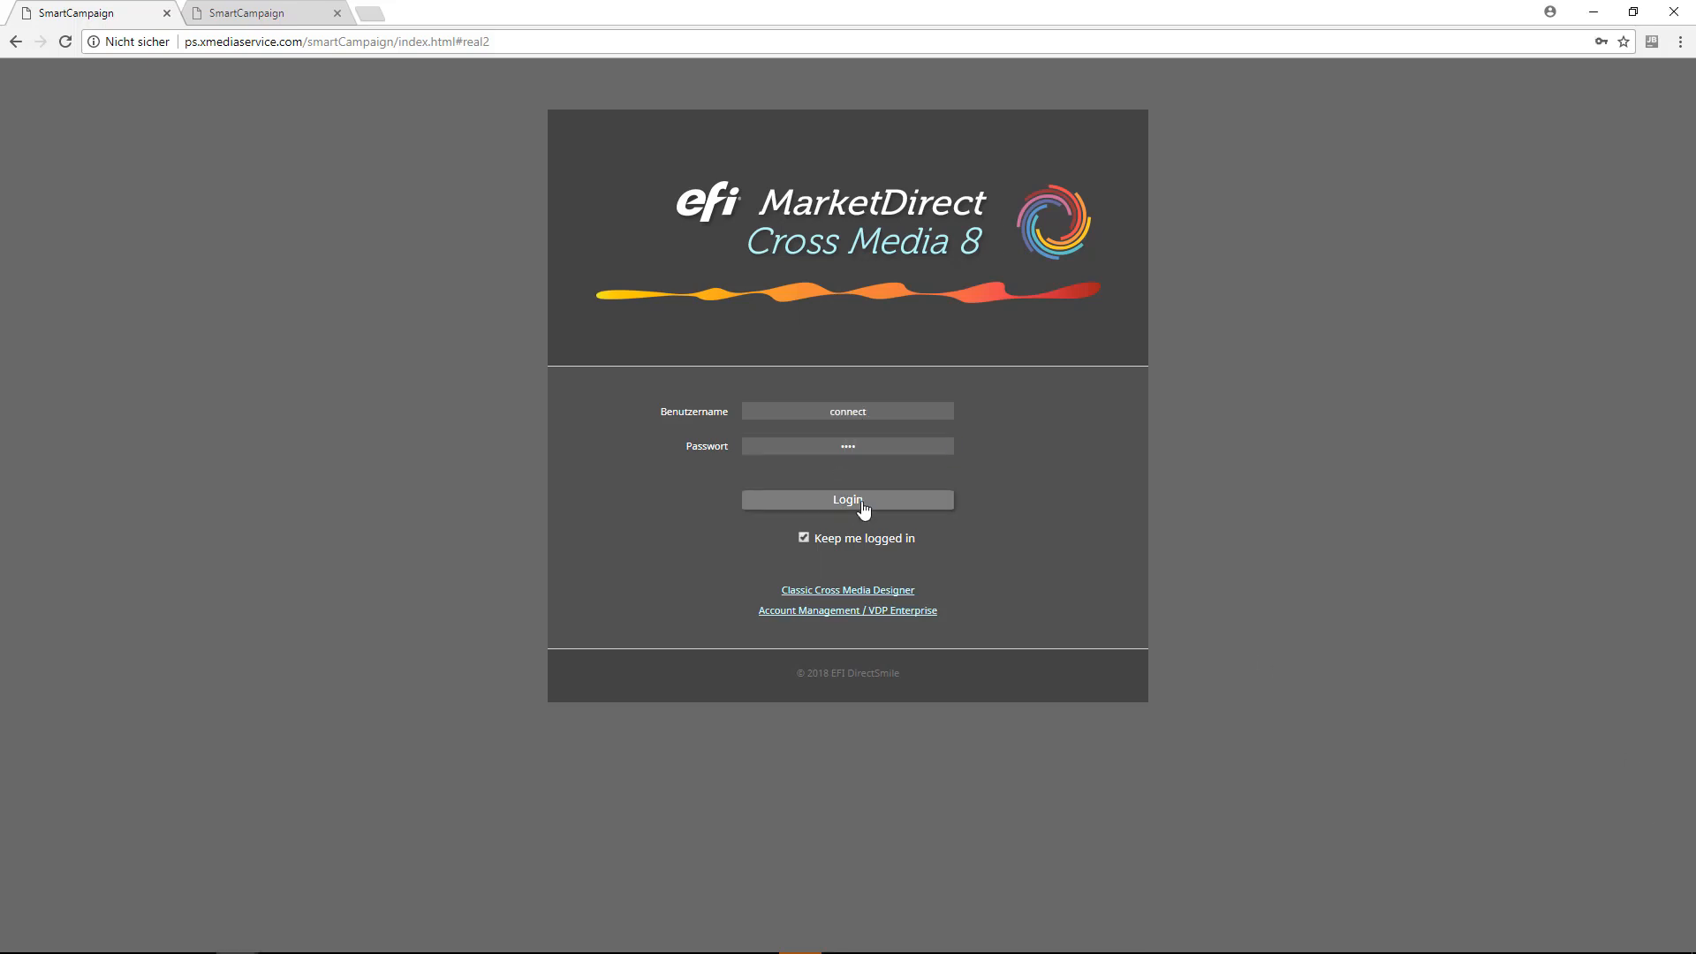
{"action": "left_click", "coordinate": [863, 505]}
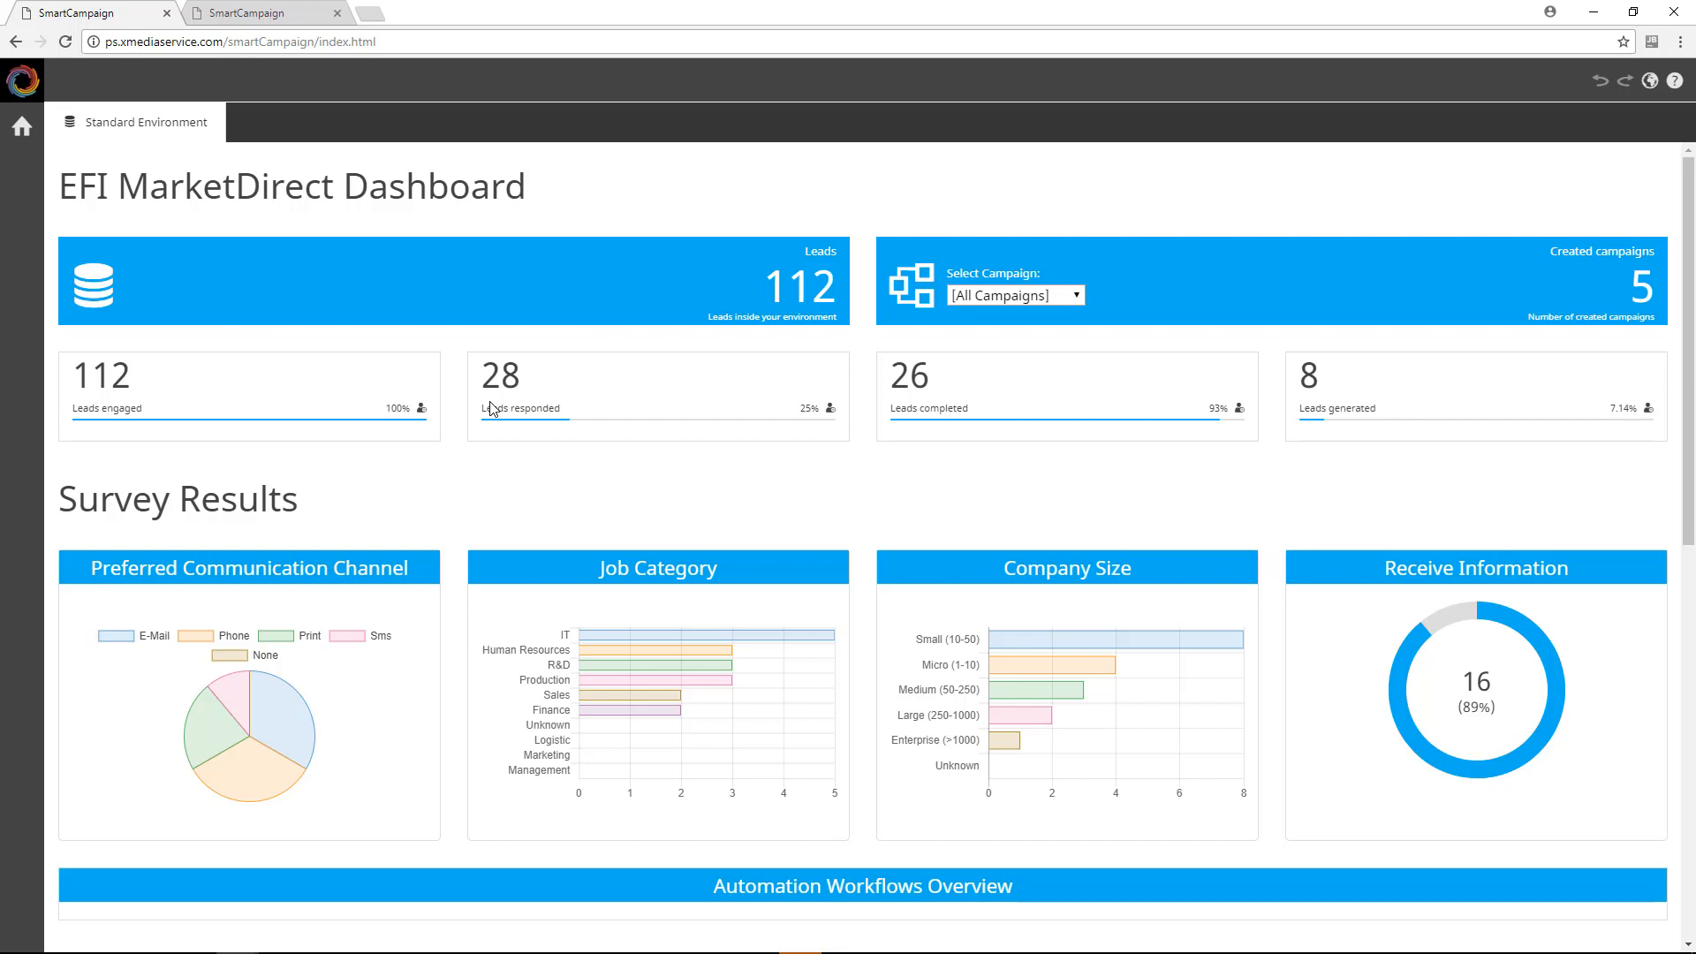
Step: Review the dashboard's survey results and email performance, filtering by RealEstatePromo.Invitation E-Mail and resetting the filter to [All EMails]
{"action": "scroll", "coordinate": [503, 441], "scroll_direction": "down", "scroll_amount": 2}
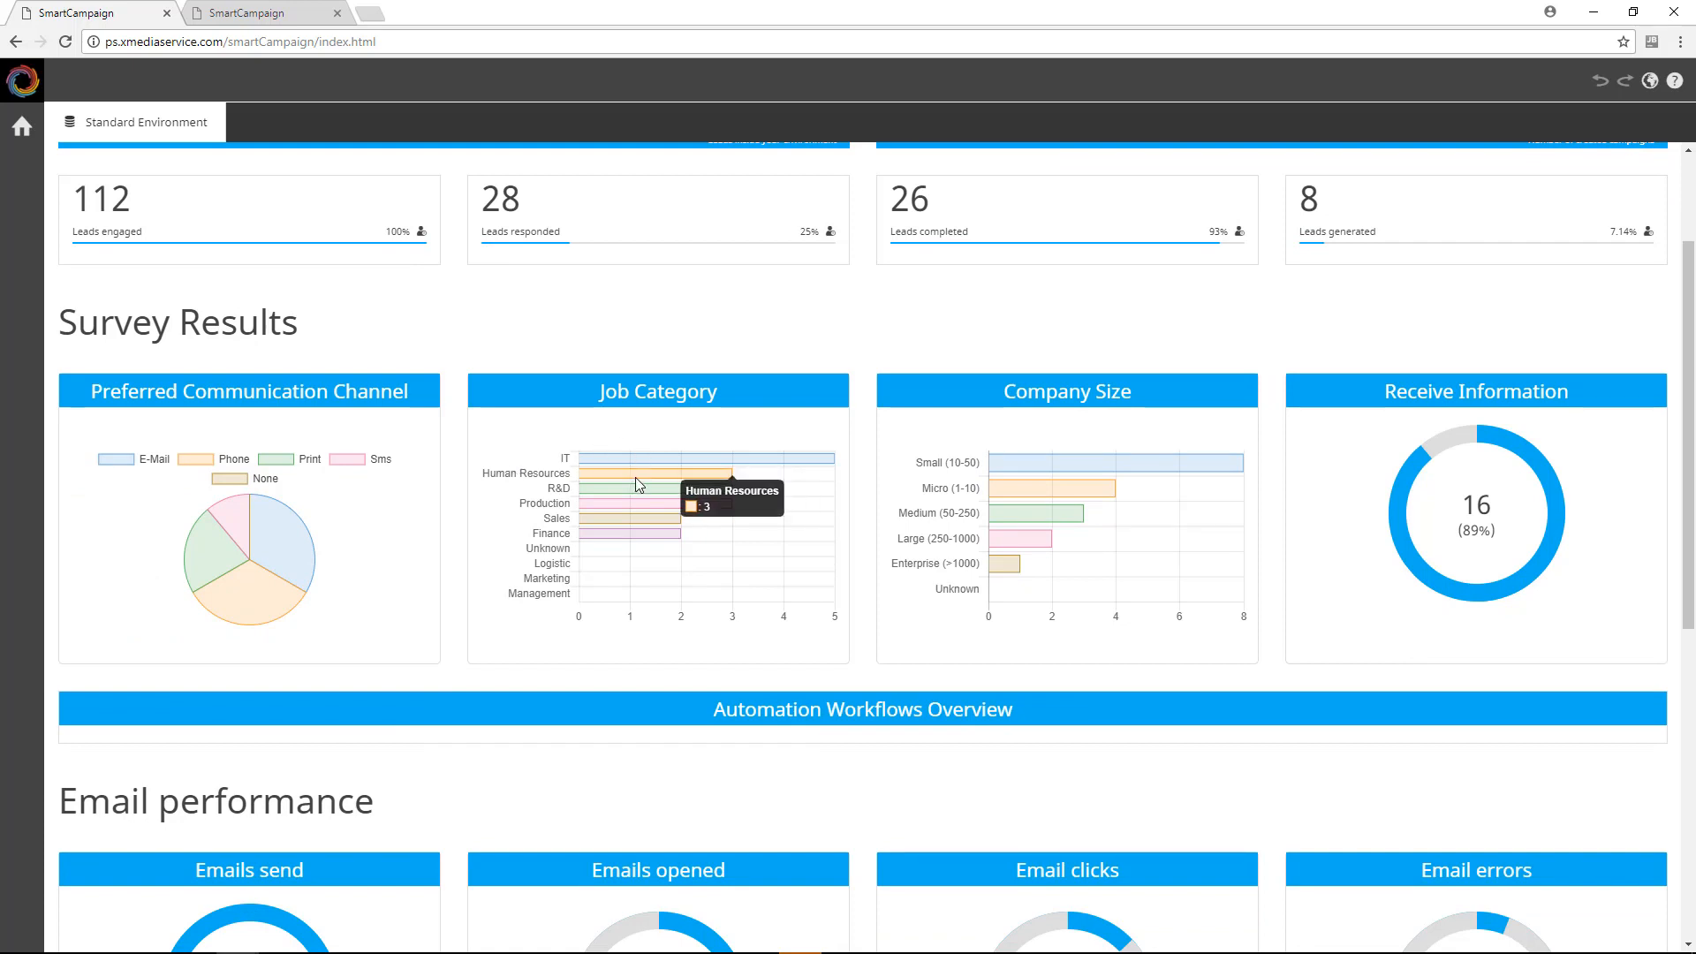
{"action": "scroll", "coordinate": [636, 481], "scroll_direction": "down", "scroll_amount": 5}
{"action": "scroll", "coordinate": [639, 484], "scroll_direction": "down", "scroll_amount": 2}
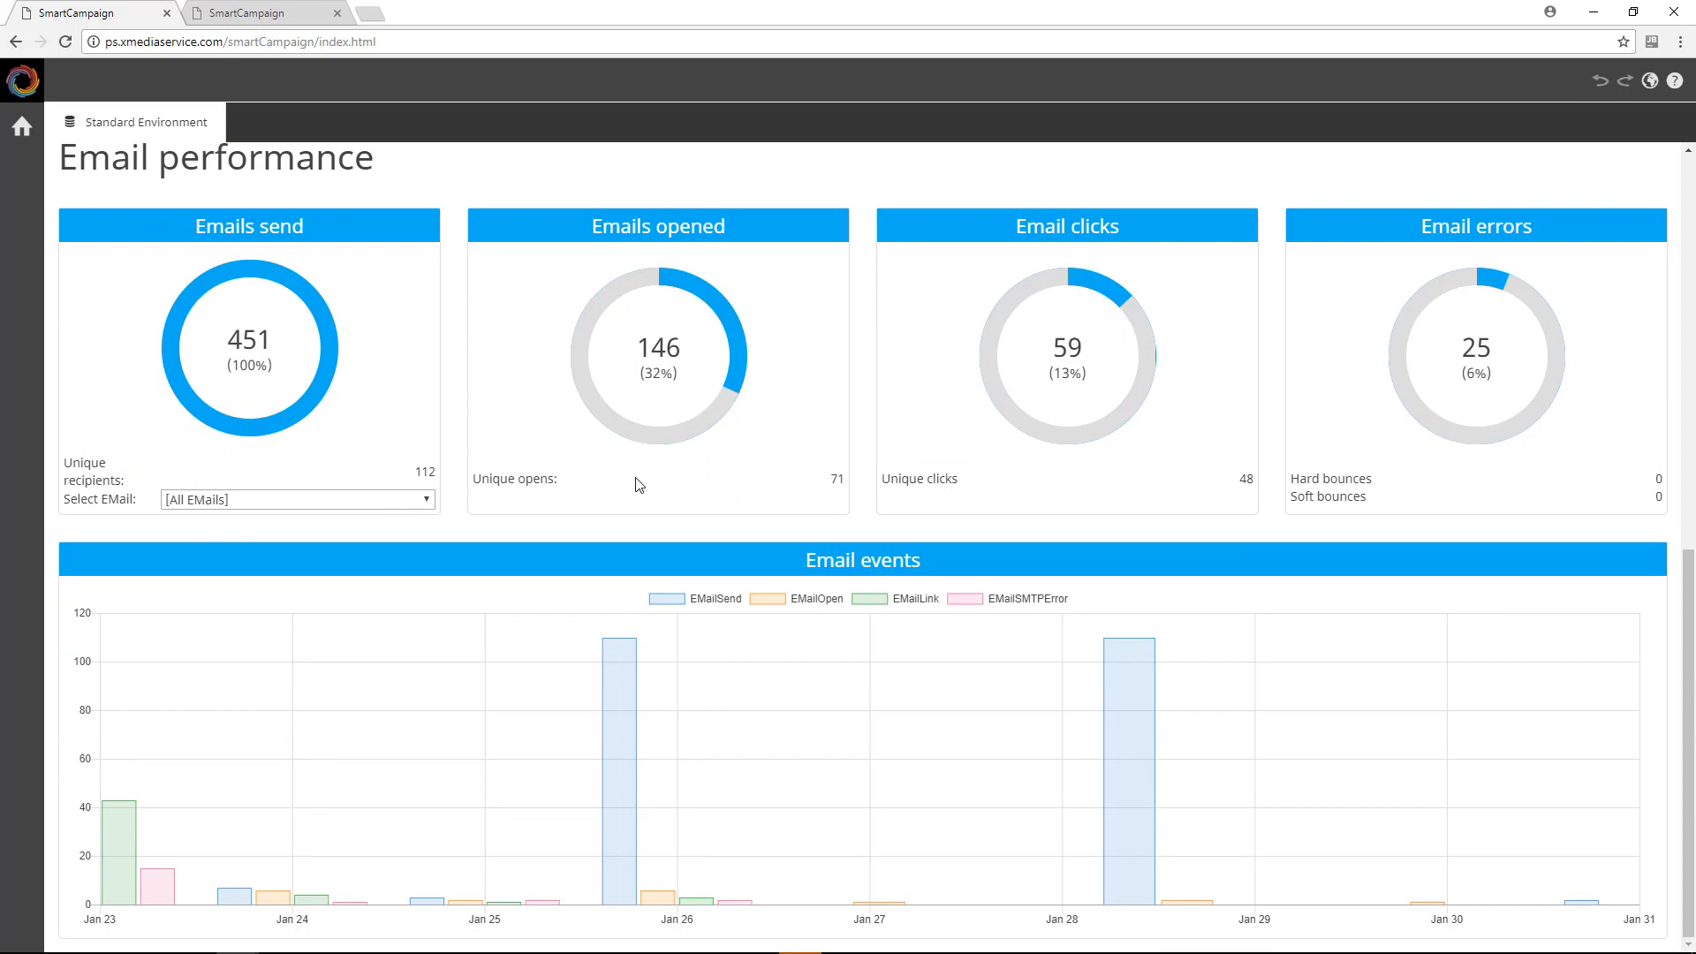
{"action": "left_click", "coordinate": [408, 499]}
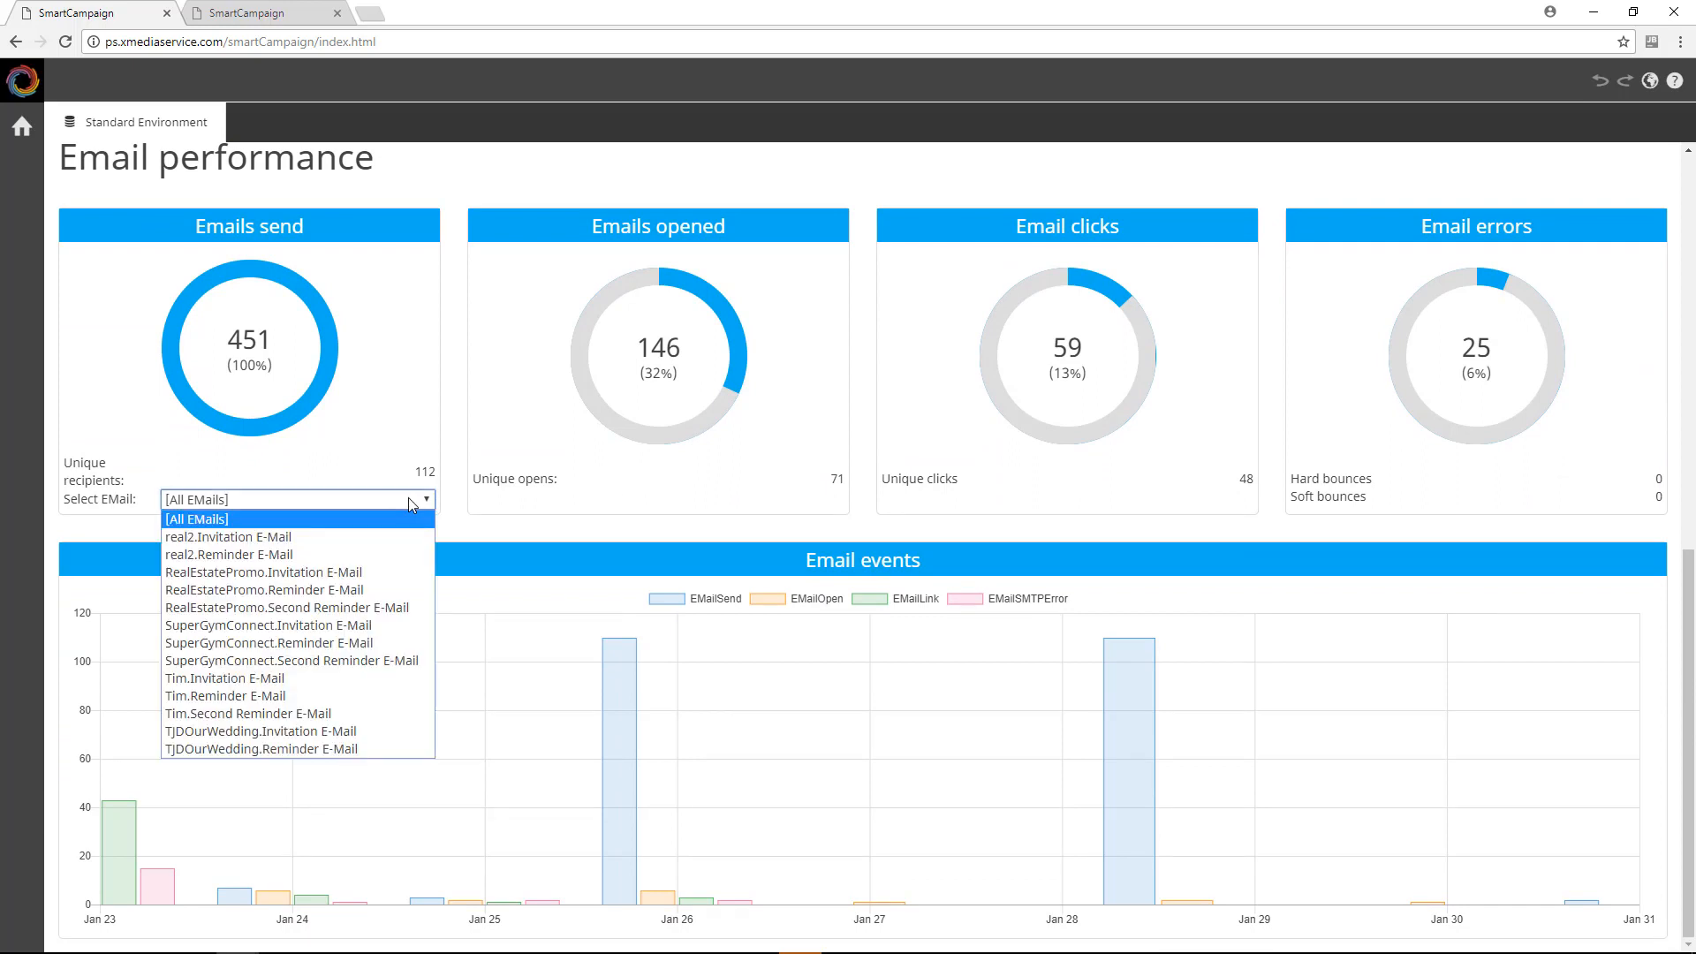
{"action": "left_click", "coordinate": [352, 572]}
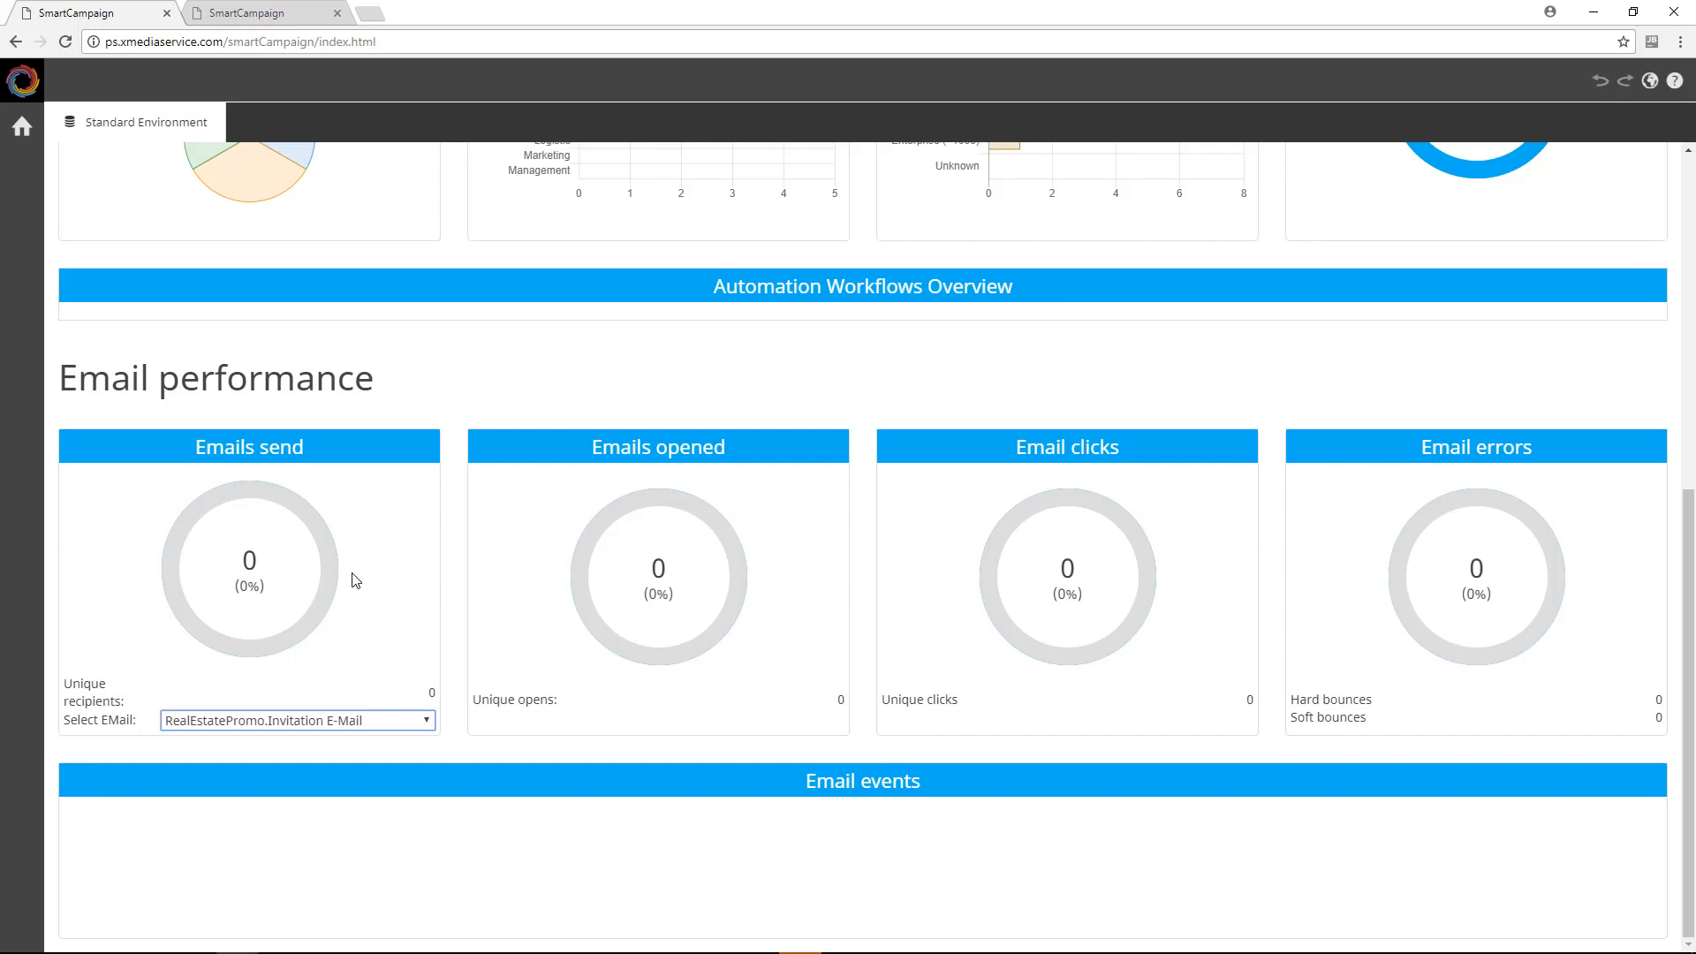
{"action": "left_click", "coordinate": [347, 721]}
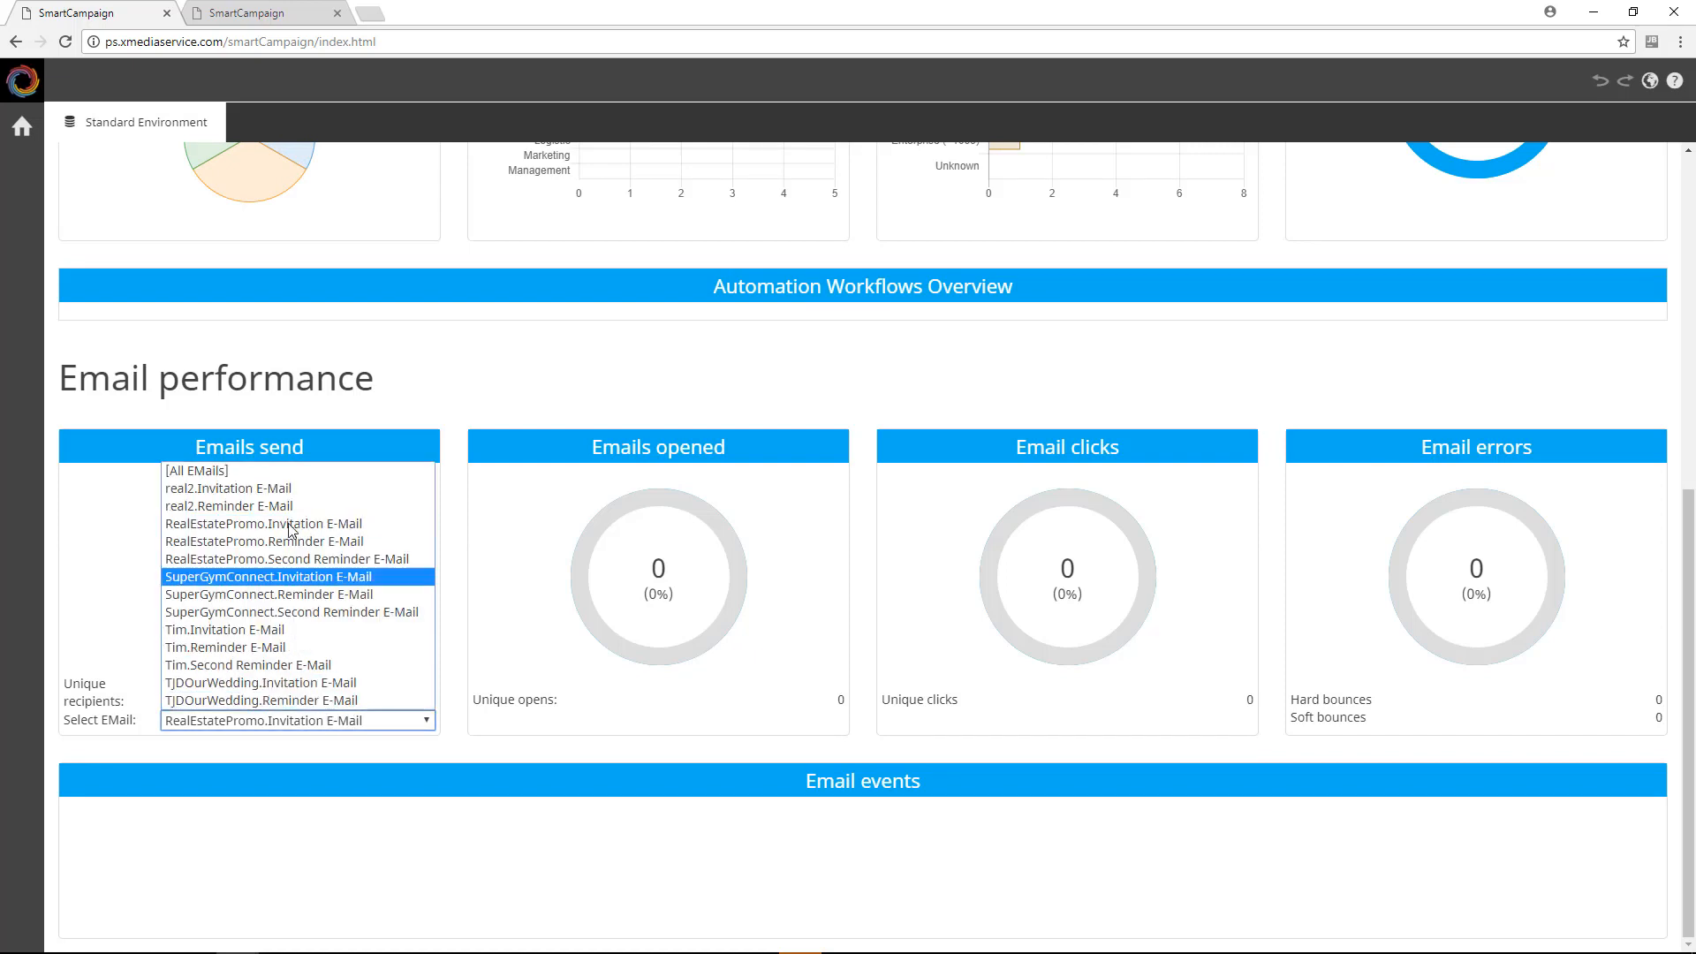
{"action": "left_click", "coordinate": [290, 474]}
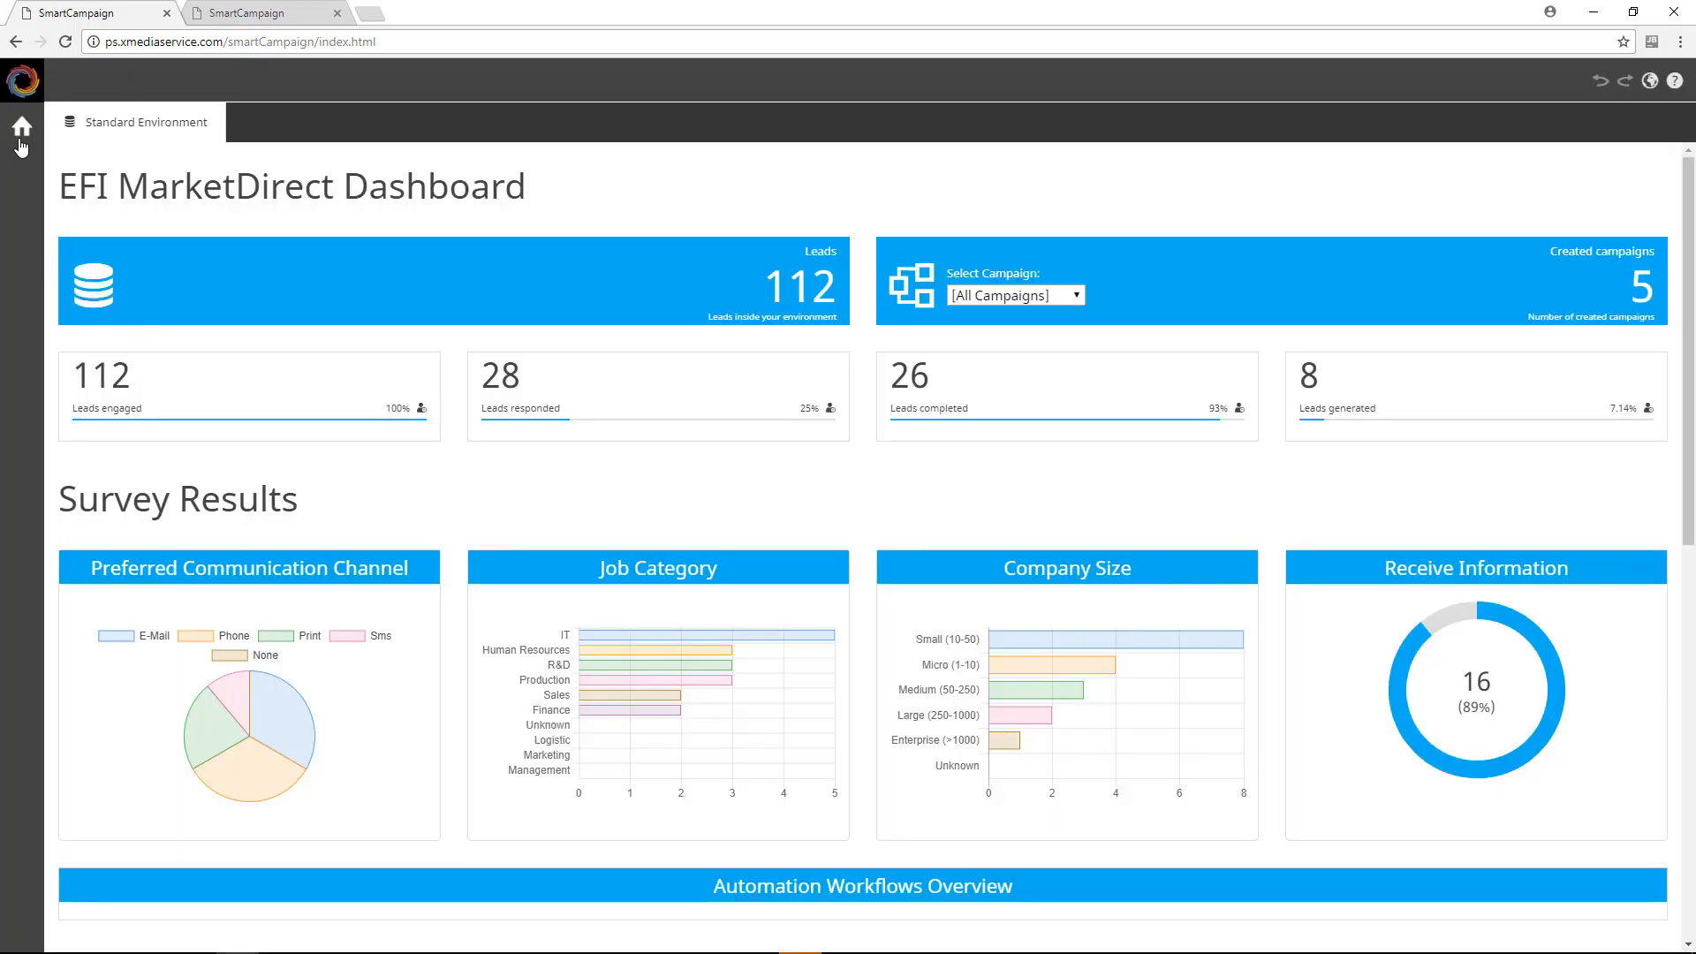
Step: Start a new campaign that uses the existing Account Contacts data environment
{"action": "left_click", "coordinate": [24, 128]}
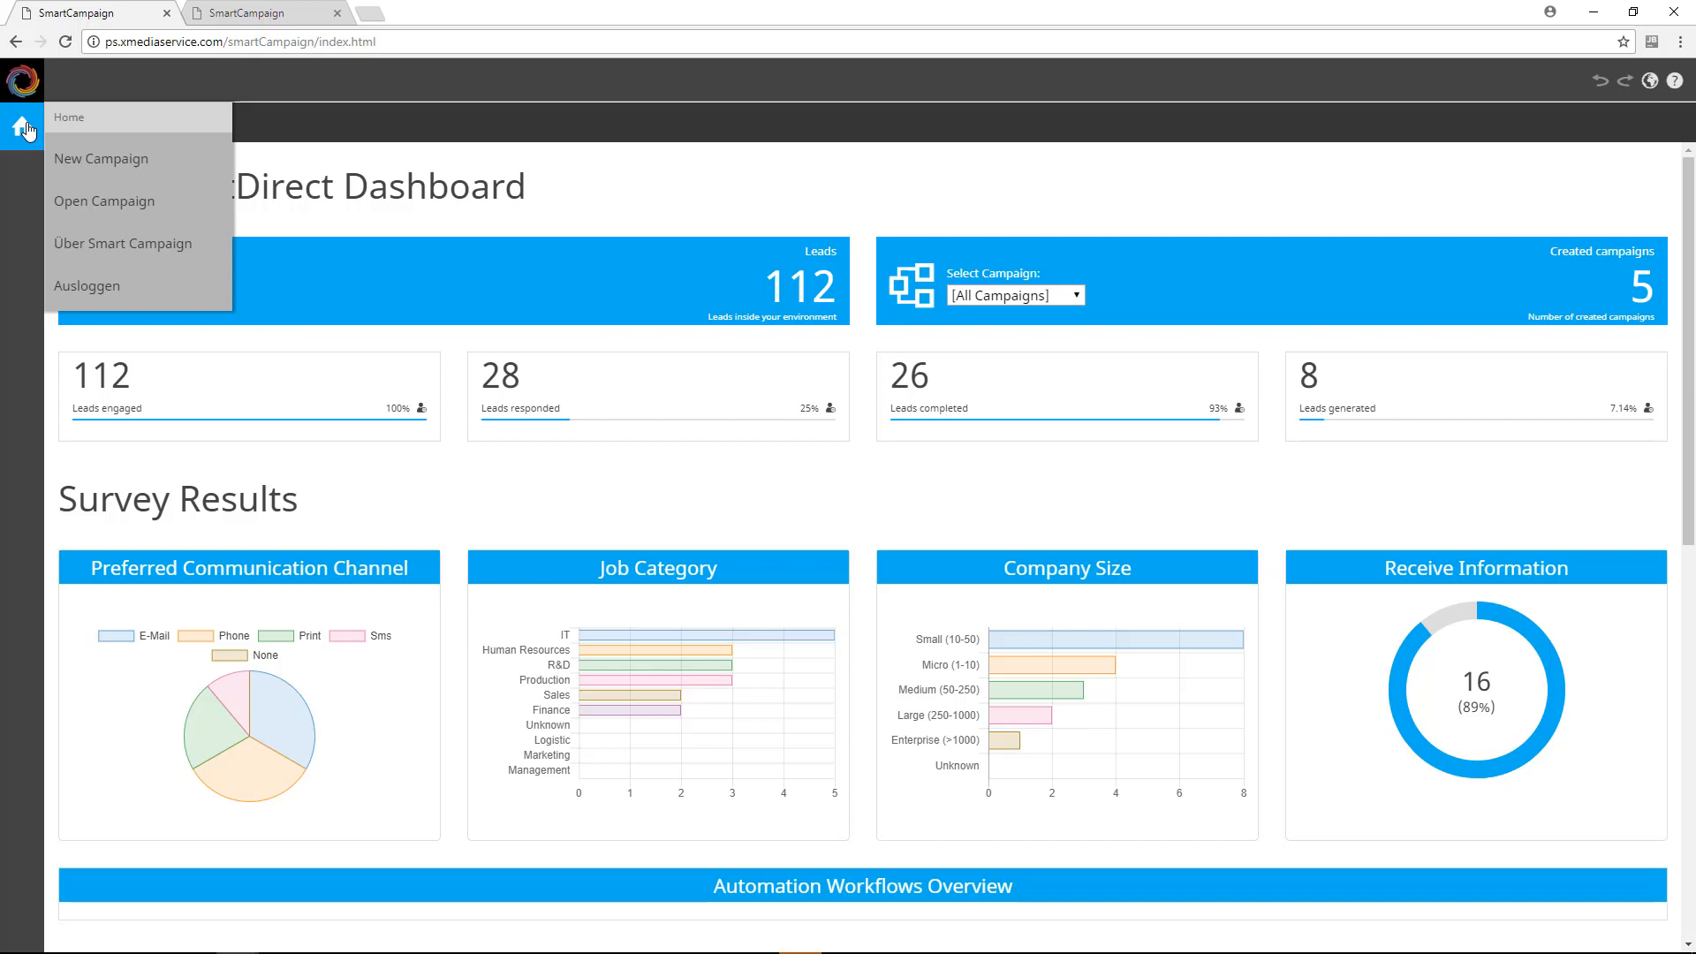
{"action": "left_click", "coordinate": [124, 168]}
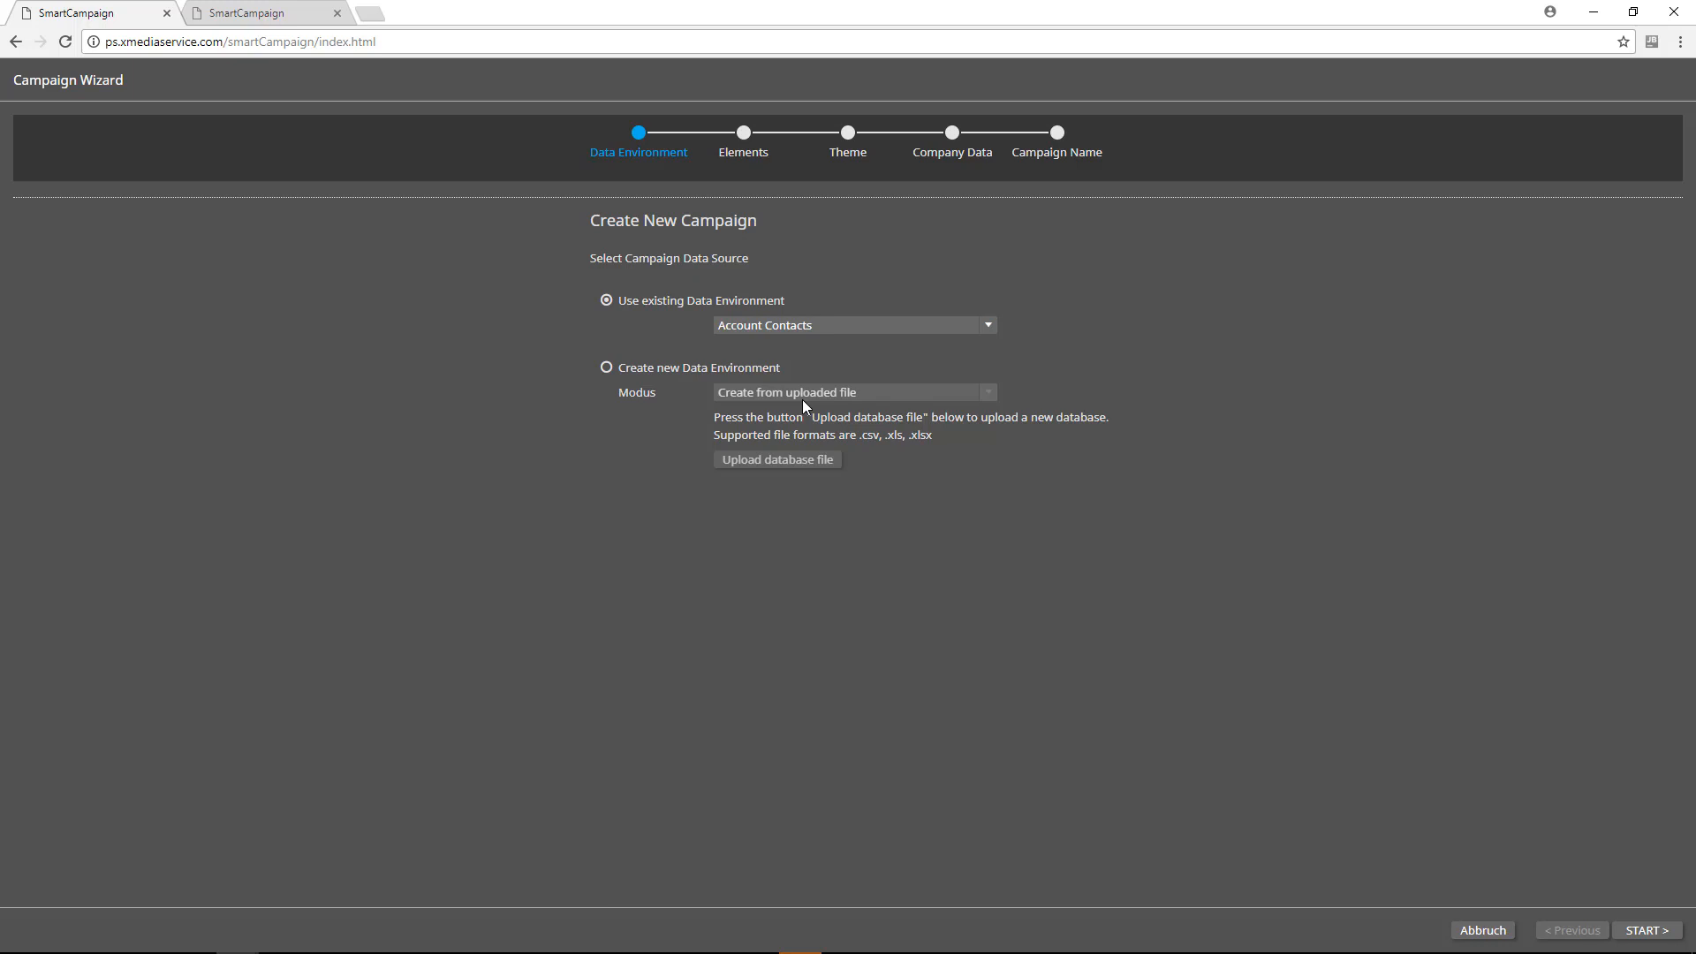
{"action": "left_click", "coordinate": [1646, 932]}
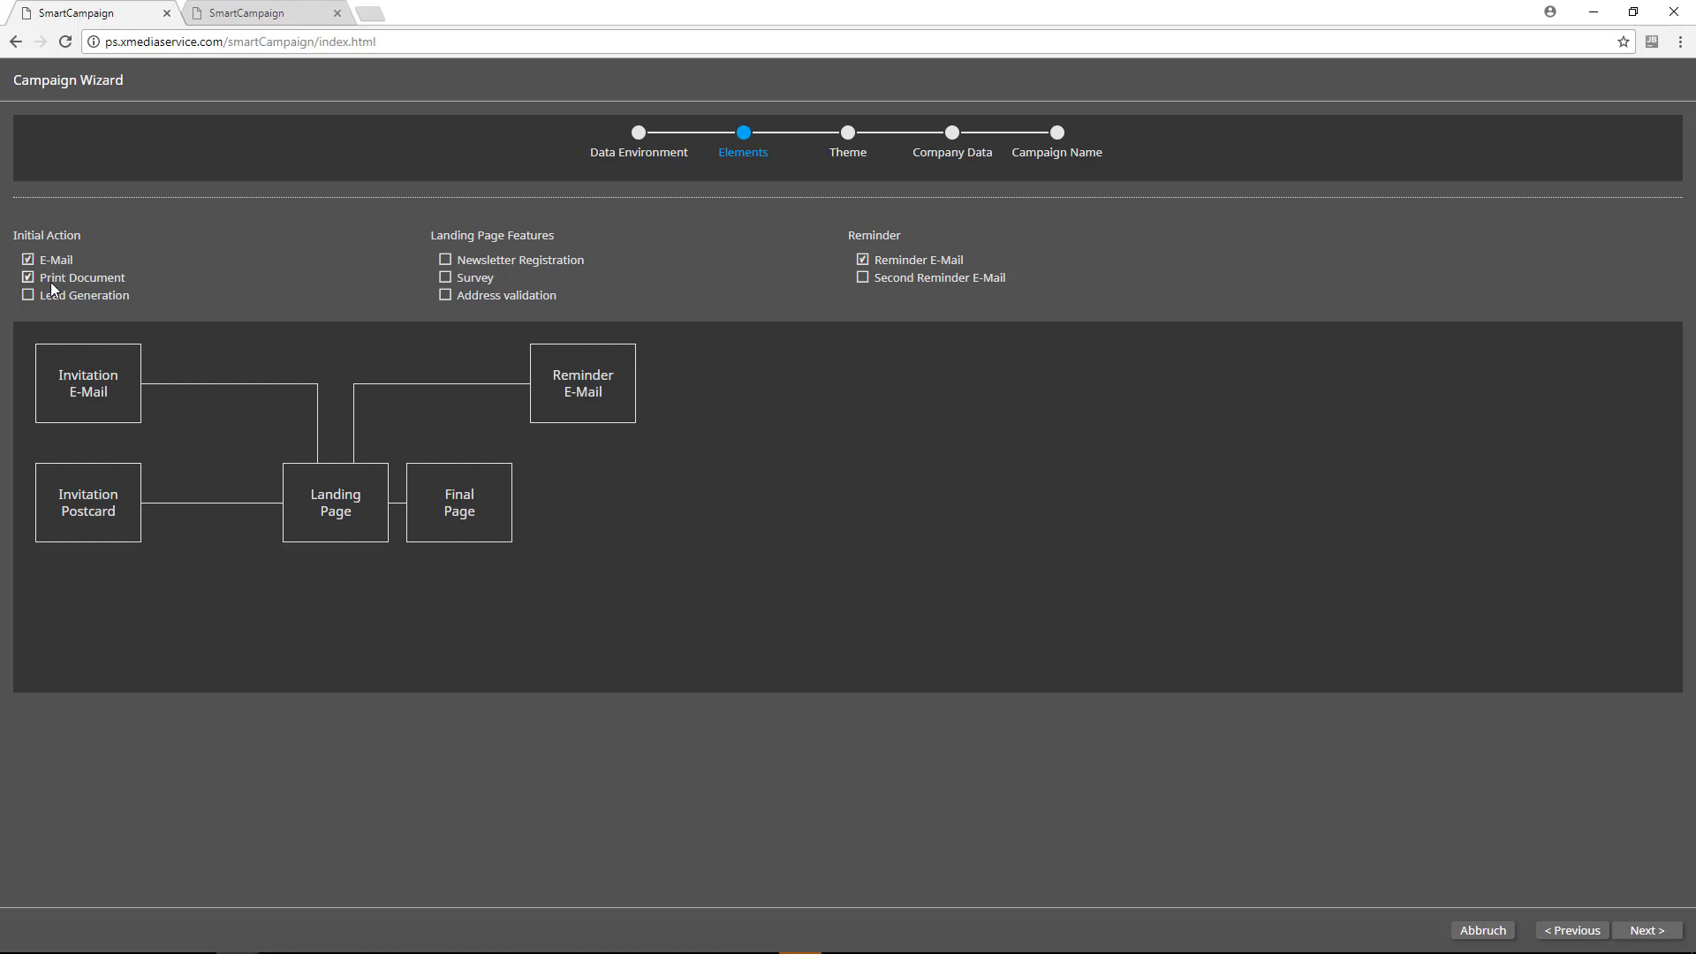
Step: Add Lead Generation to the campaign elements and try out the Second Reminder E-Mail and Survey options
{"action": "left_click", "coordinate": [86, 297]}
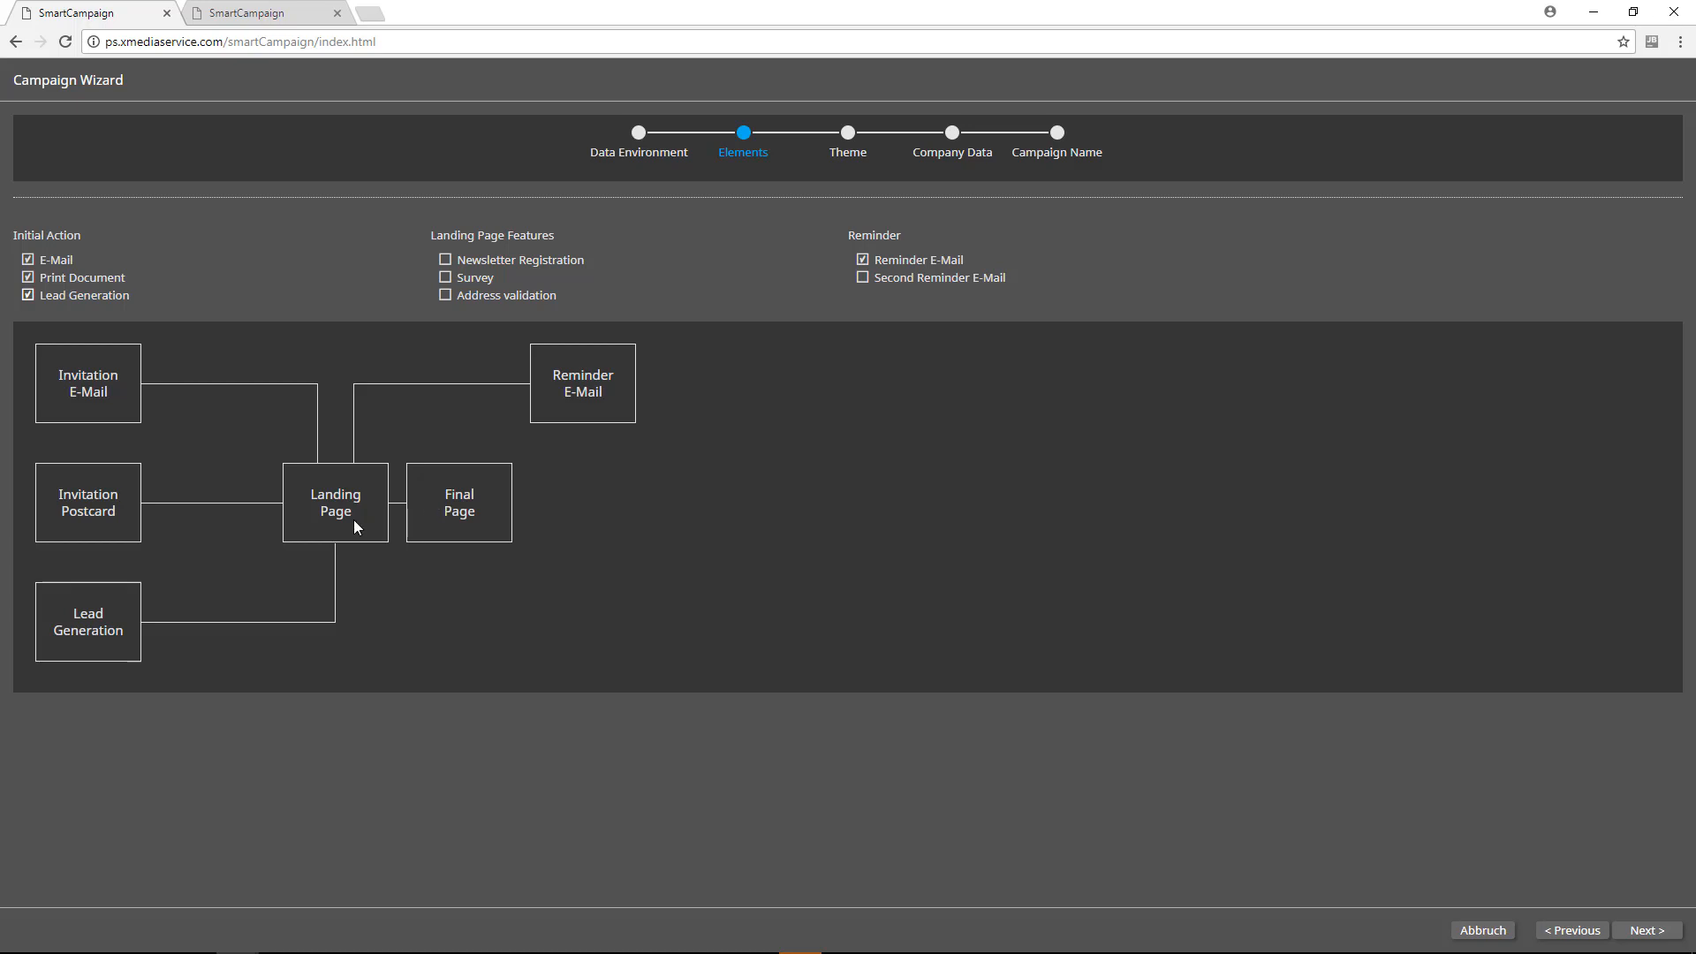
{"action": "left_click", "coordinate": [895, 281]}
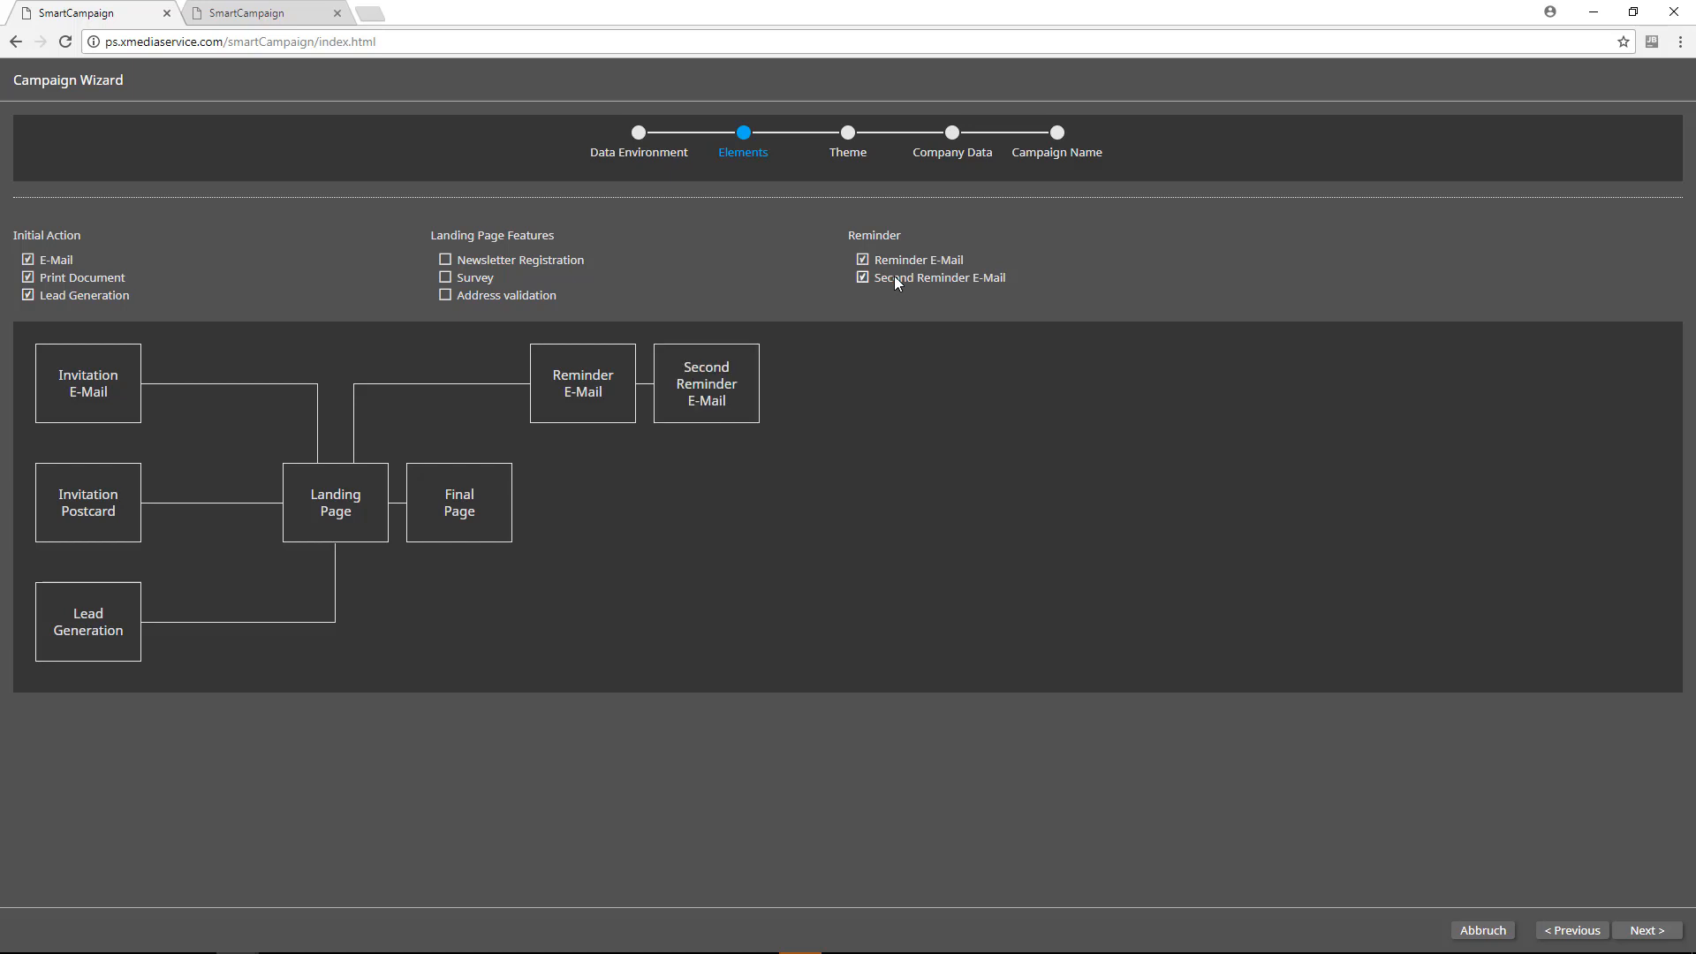
{"action": "left_click", "coordinate": [895, 281]}
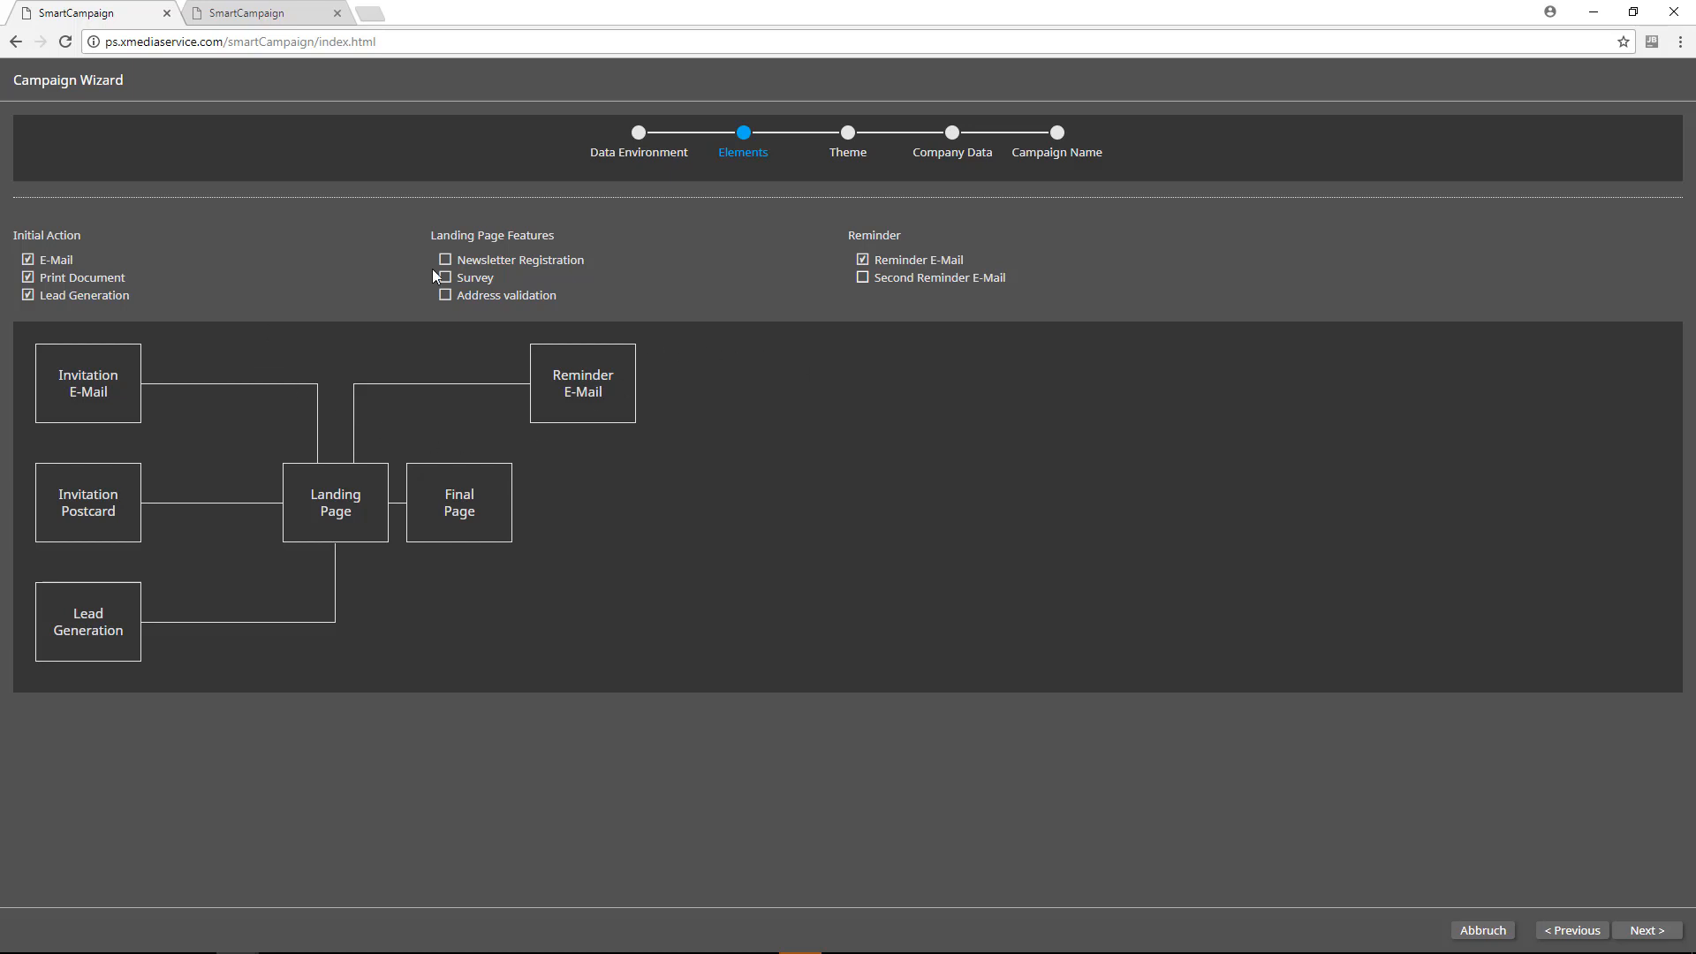
{"action": "left_click", "coordinate": [463, 279]}
{"action": "left_click", "coordinate": [1638, 933]}
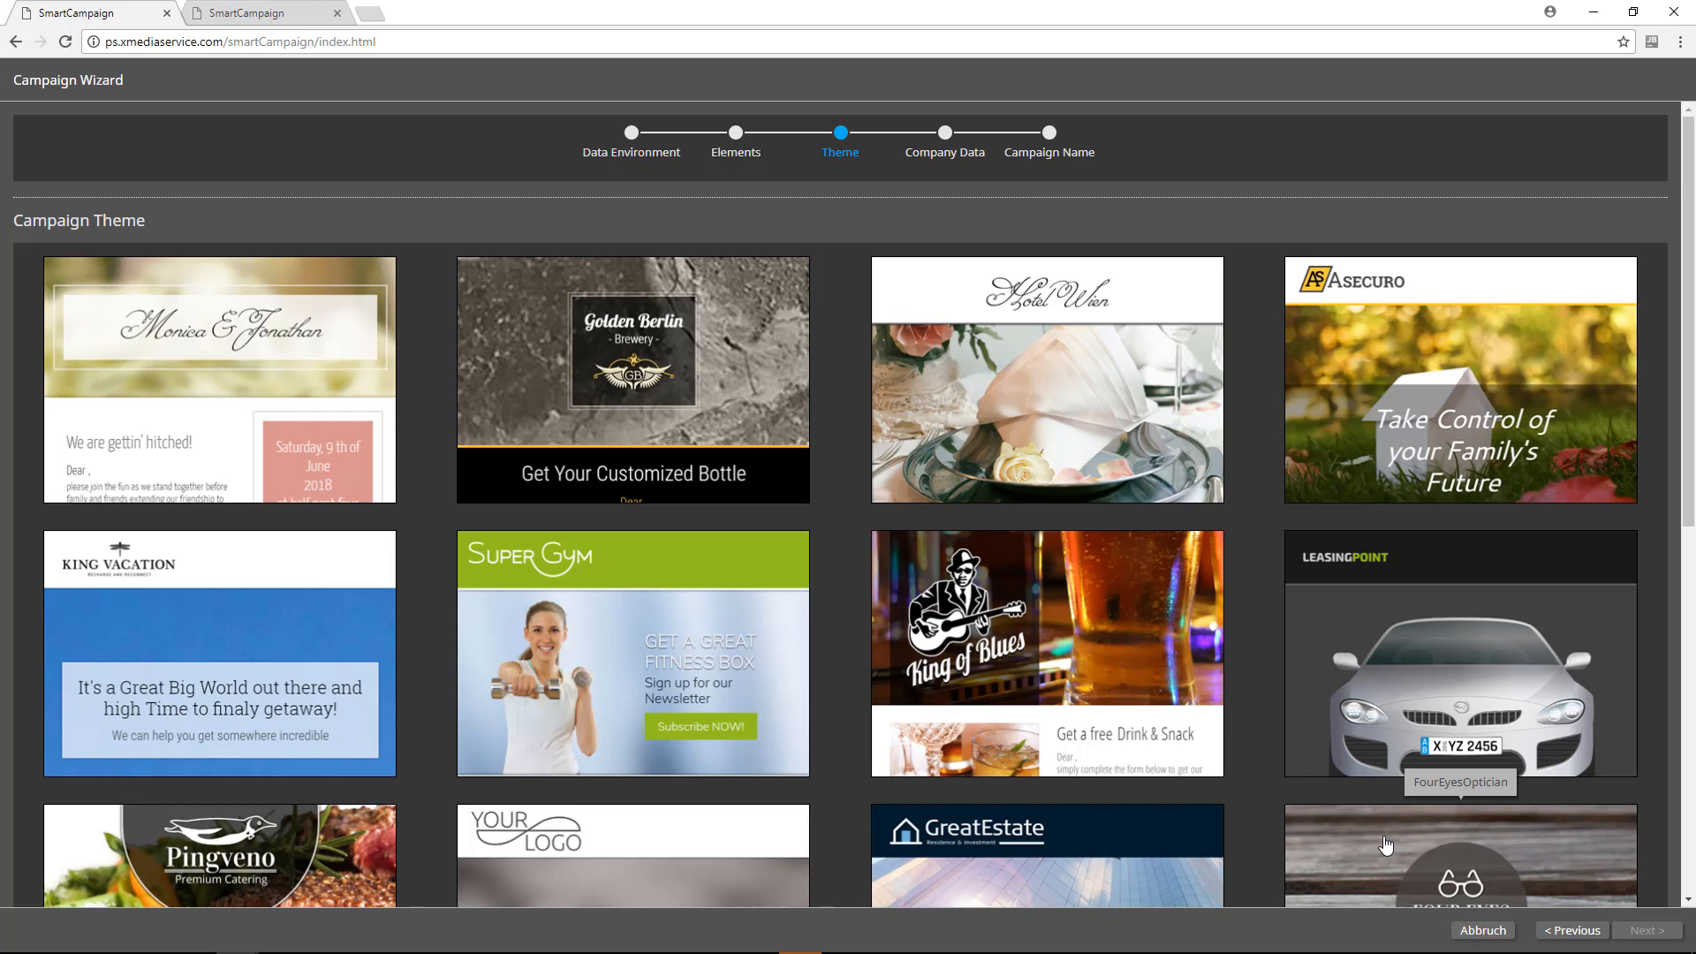
Step: Choose the GreatEstate design as the campaign theme
{"action": "scroll", "coordinate": [1385, 846], "scroll_direction": "down", "scroll_amount": 5}
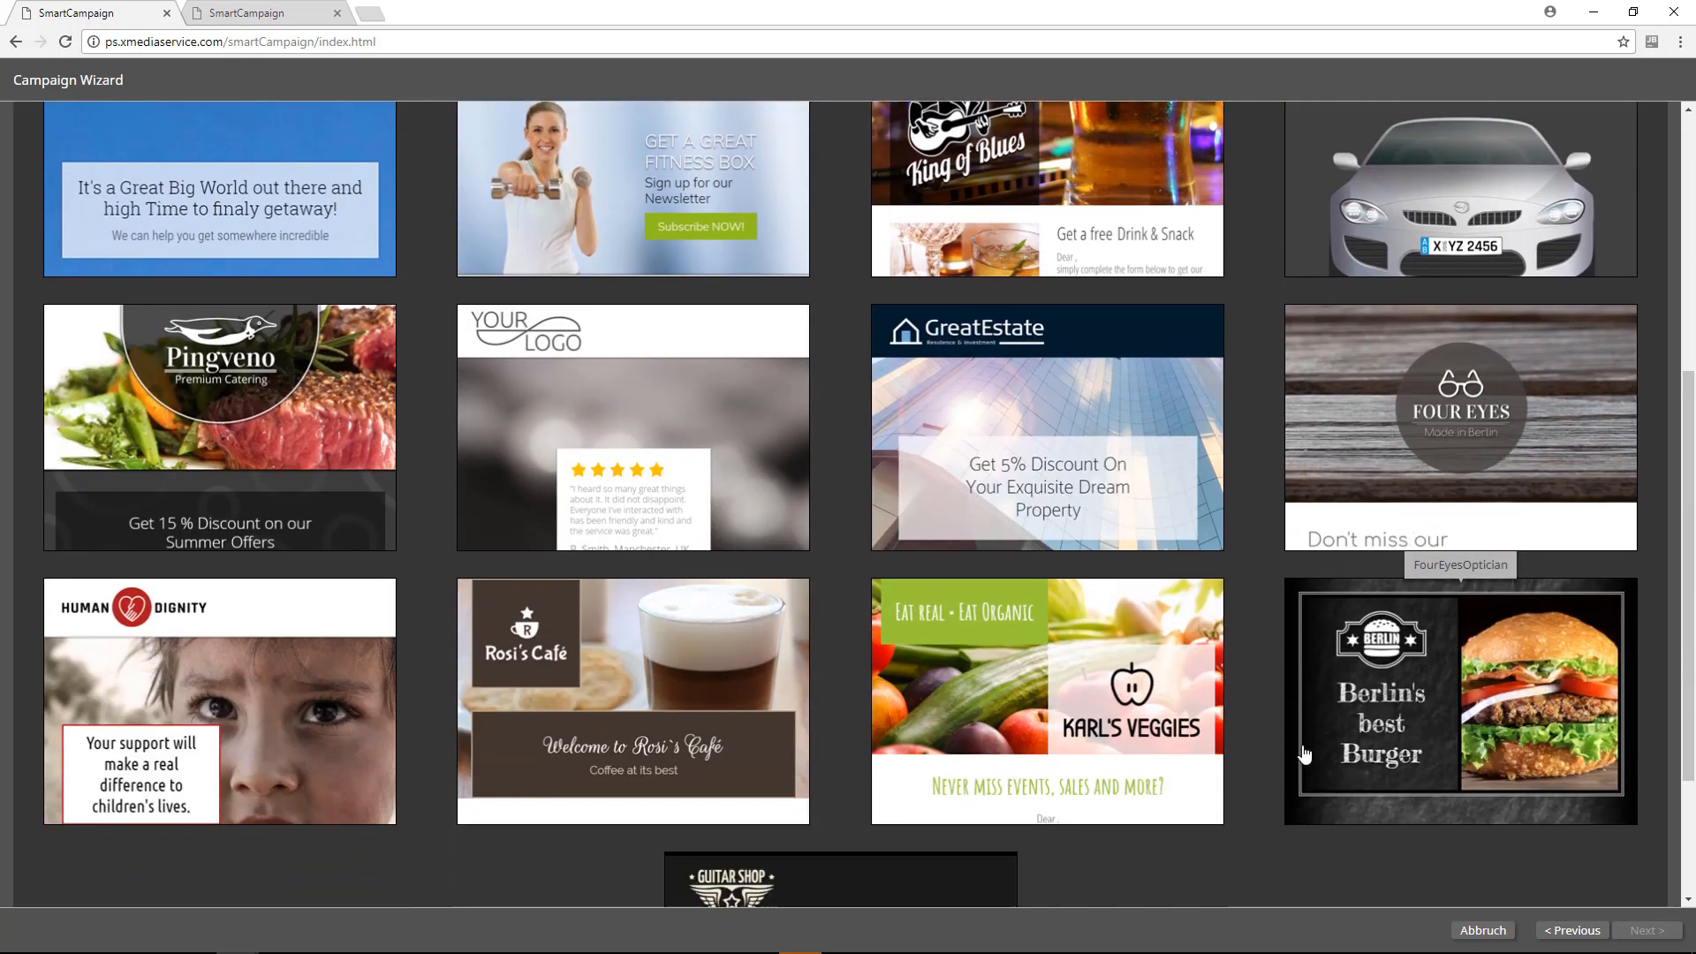
{"action": "scroll", "coordinate": [1304, 753], "scroll_direction": "down", "scroll_amount": 1}
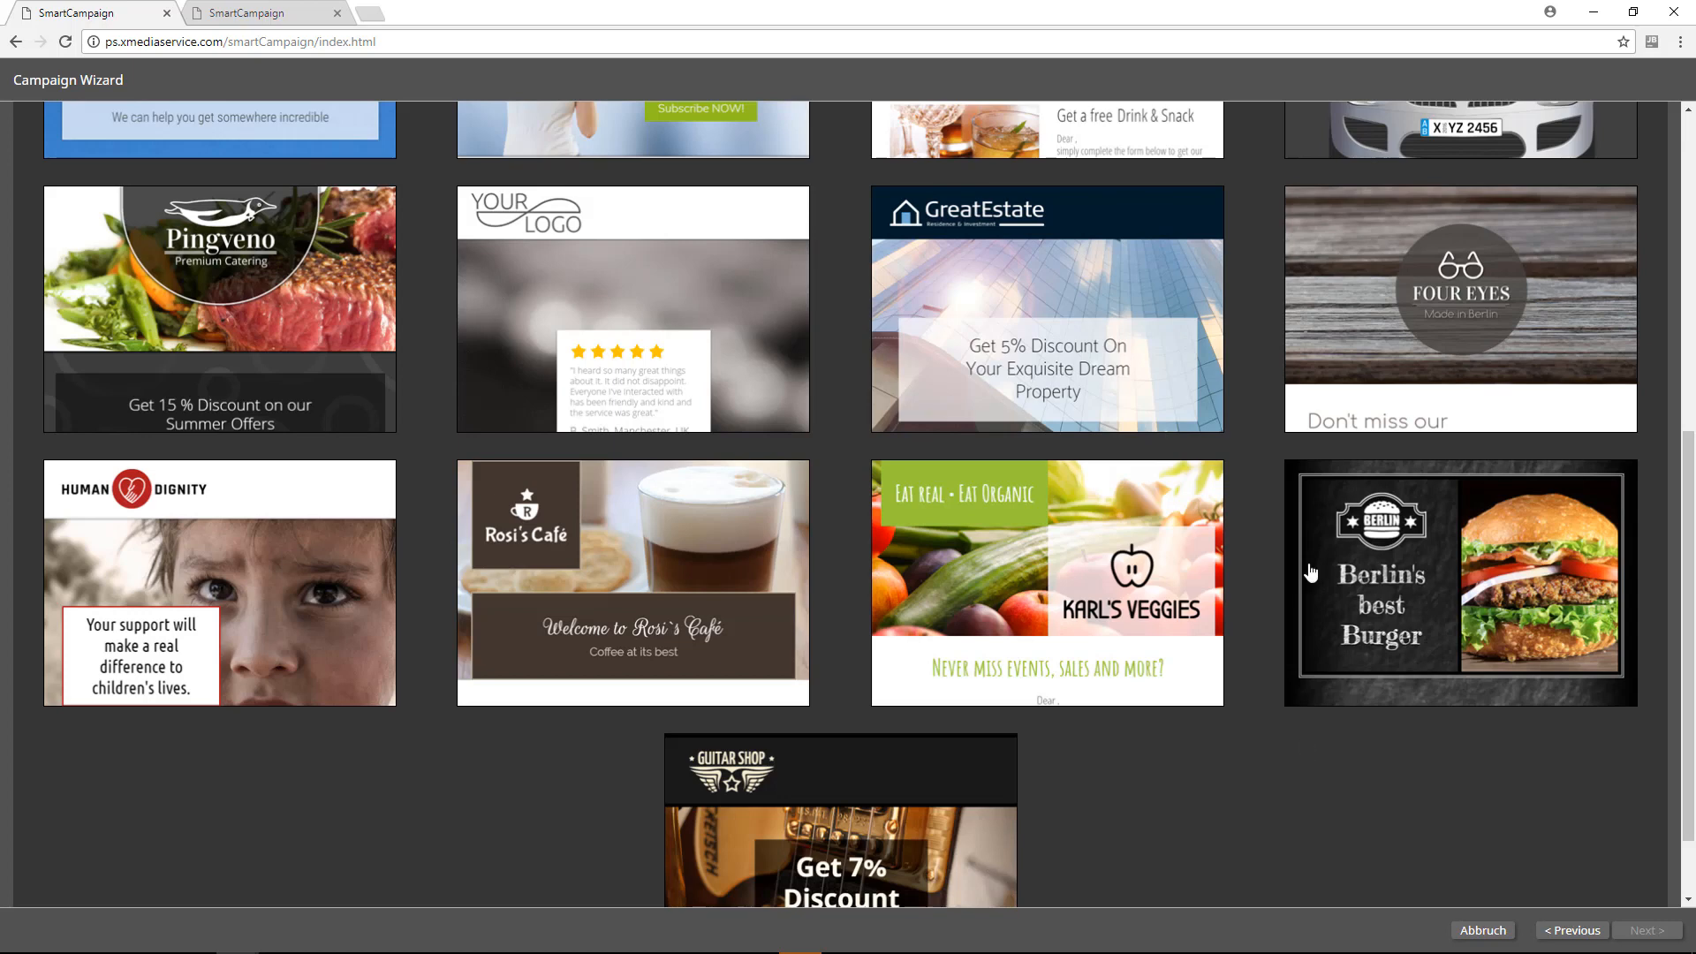
{"action": "left_click", "coordinate": [1066, 284]}
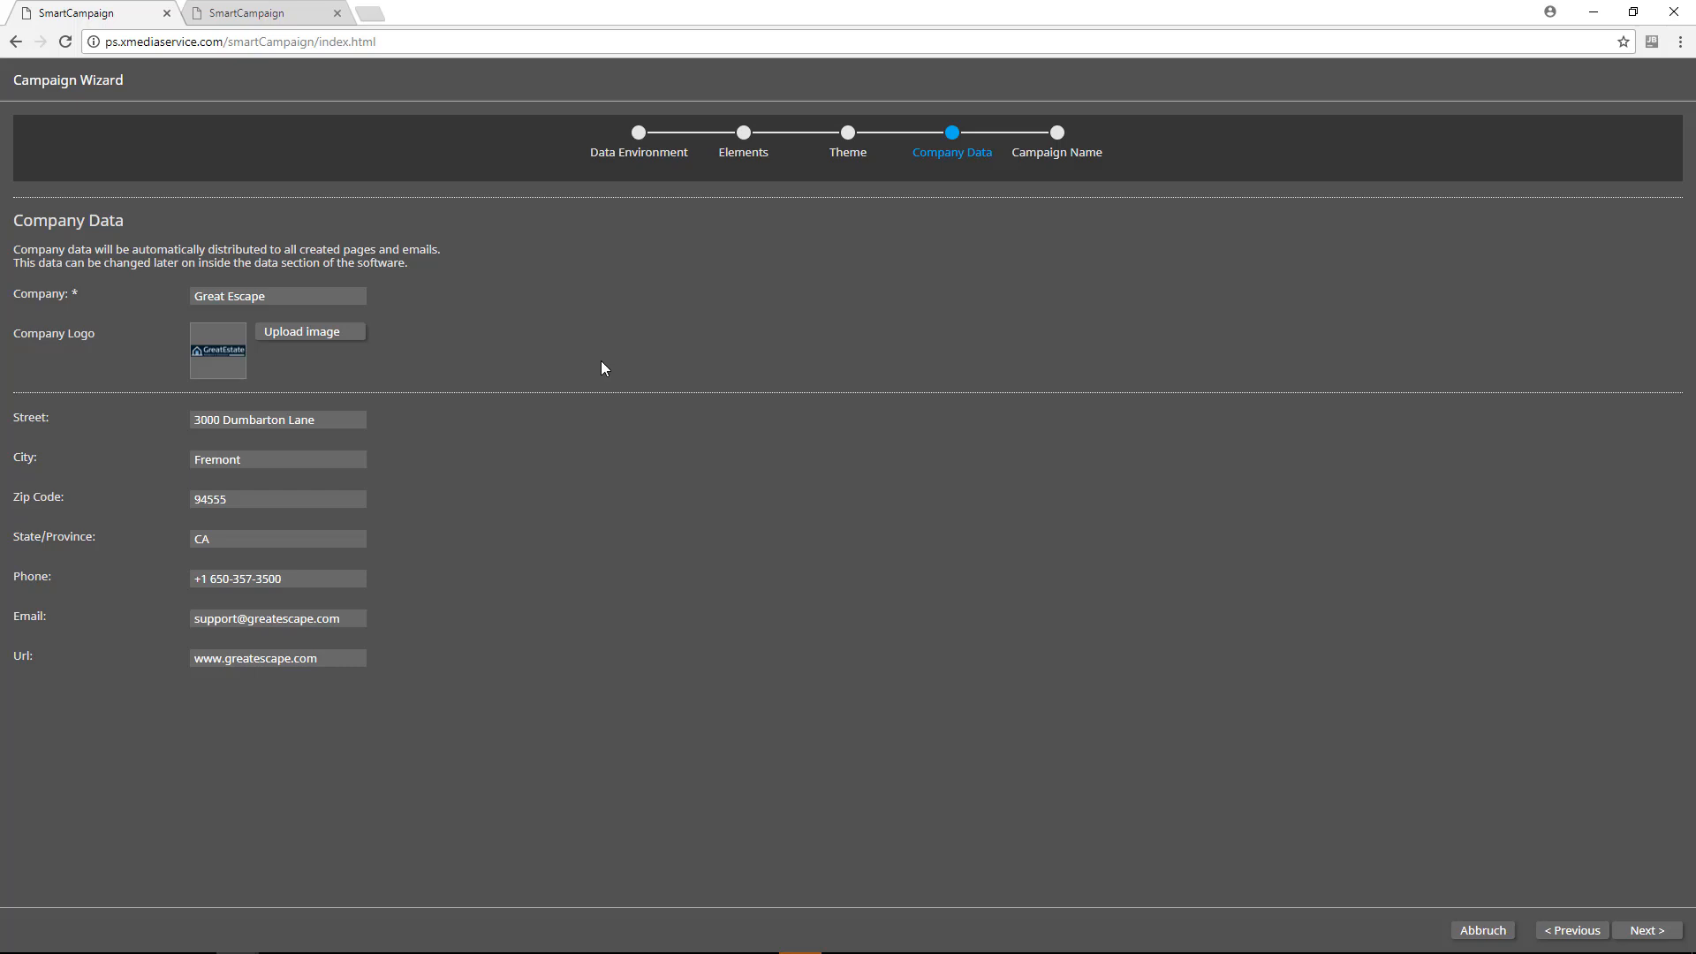
Step: Accept the prefilled company data and create the campaign under the name demo2
{"action": "left_click", "coordinate": [1653, 932]}
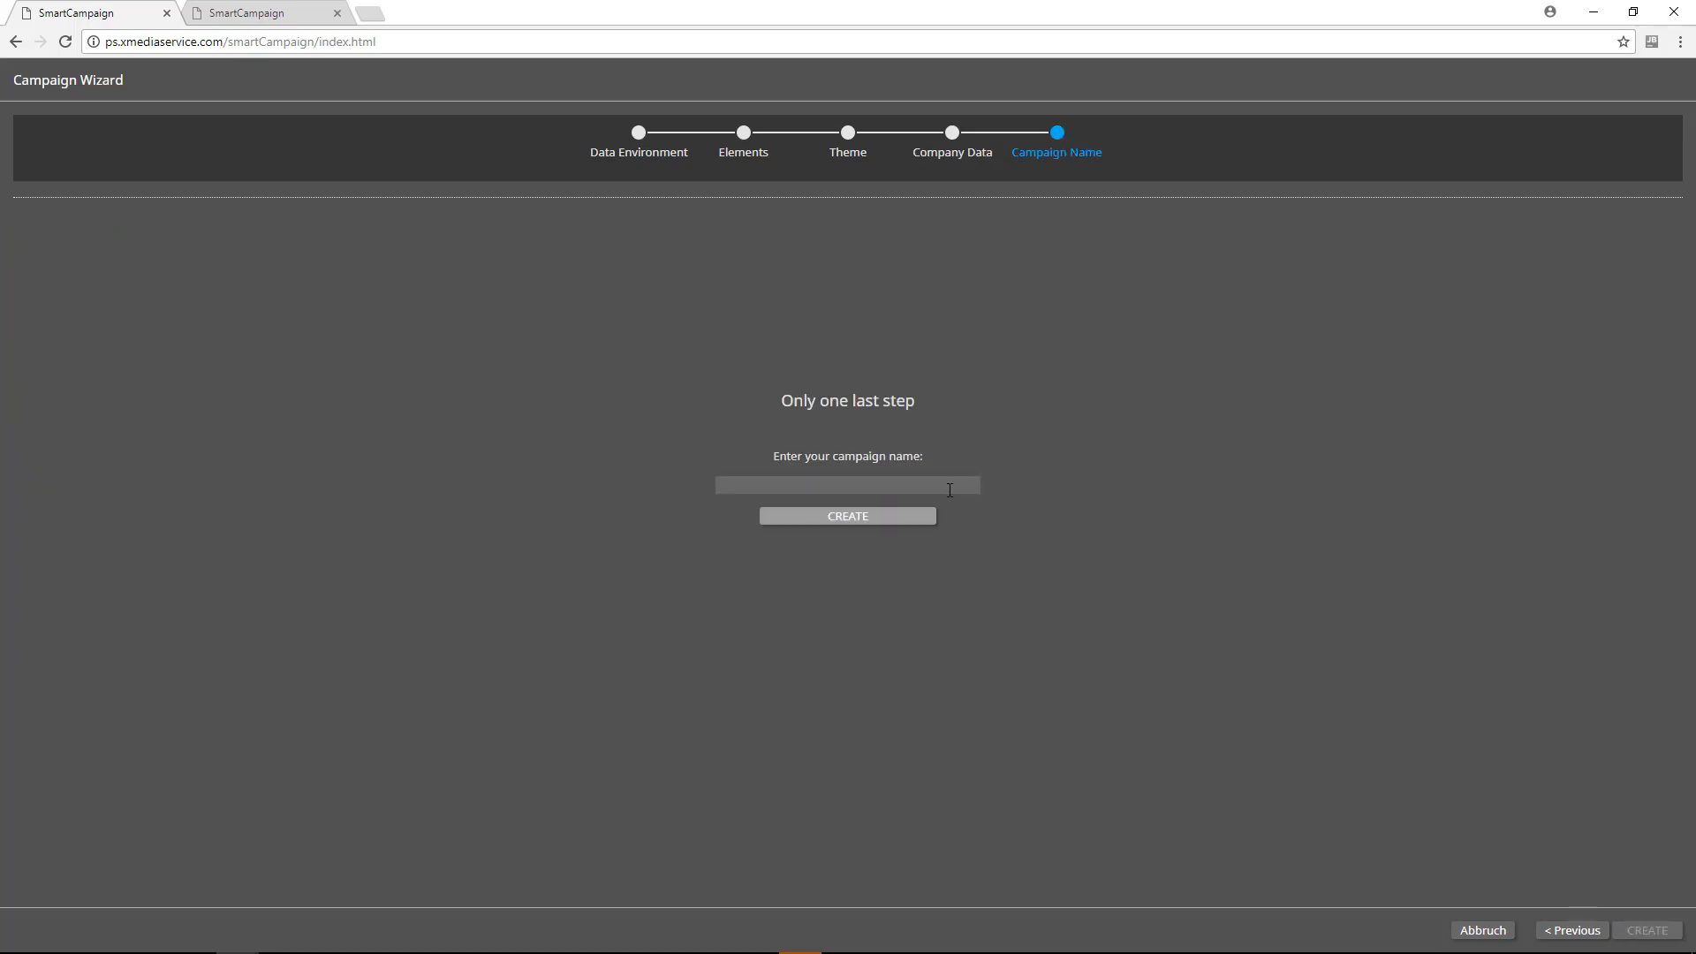
{"action": "type", "text": "demo"}
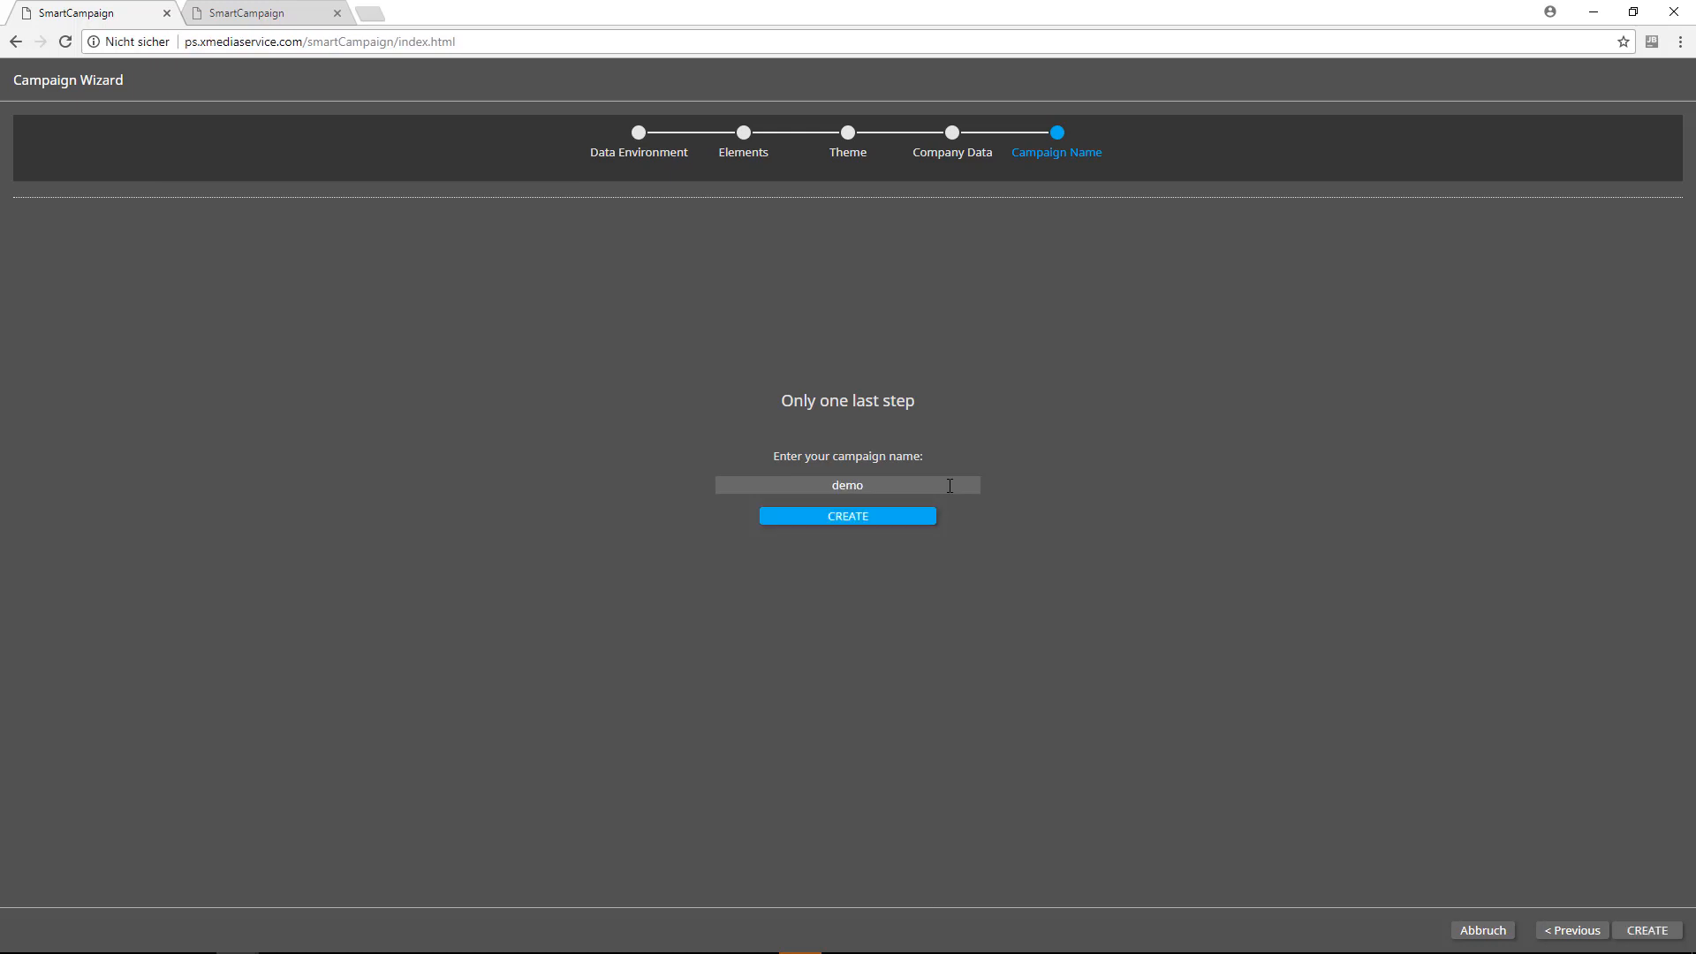
{"action": "key", "text": "Return"}
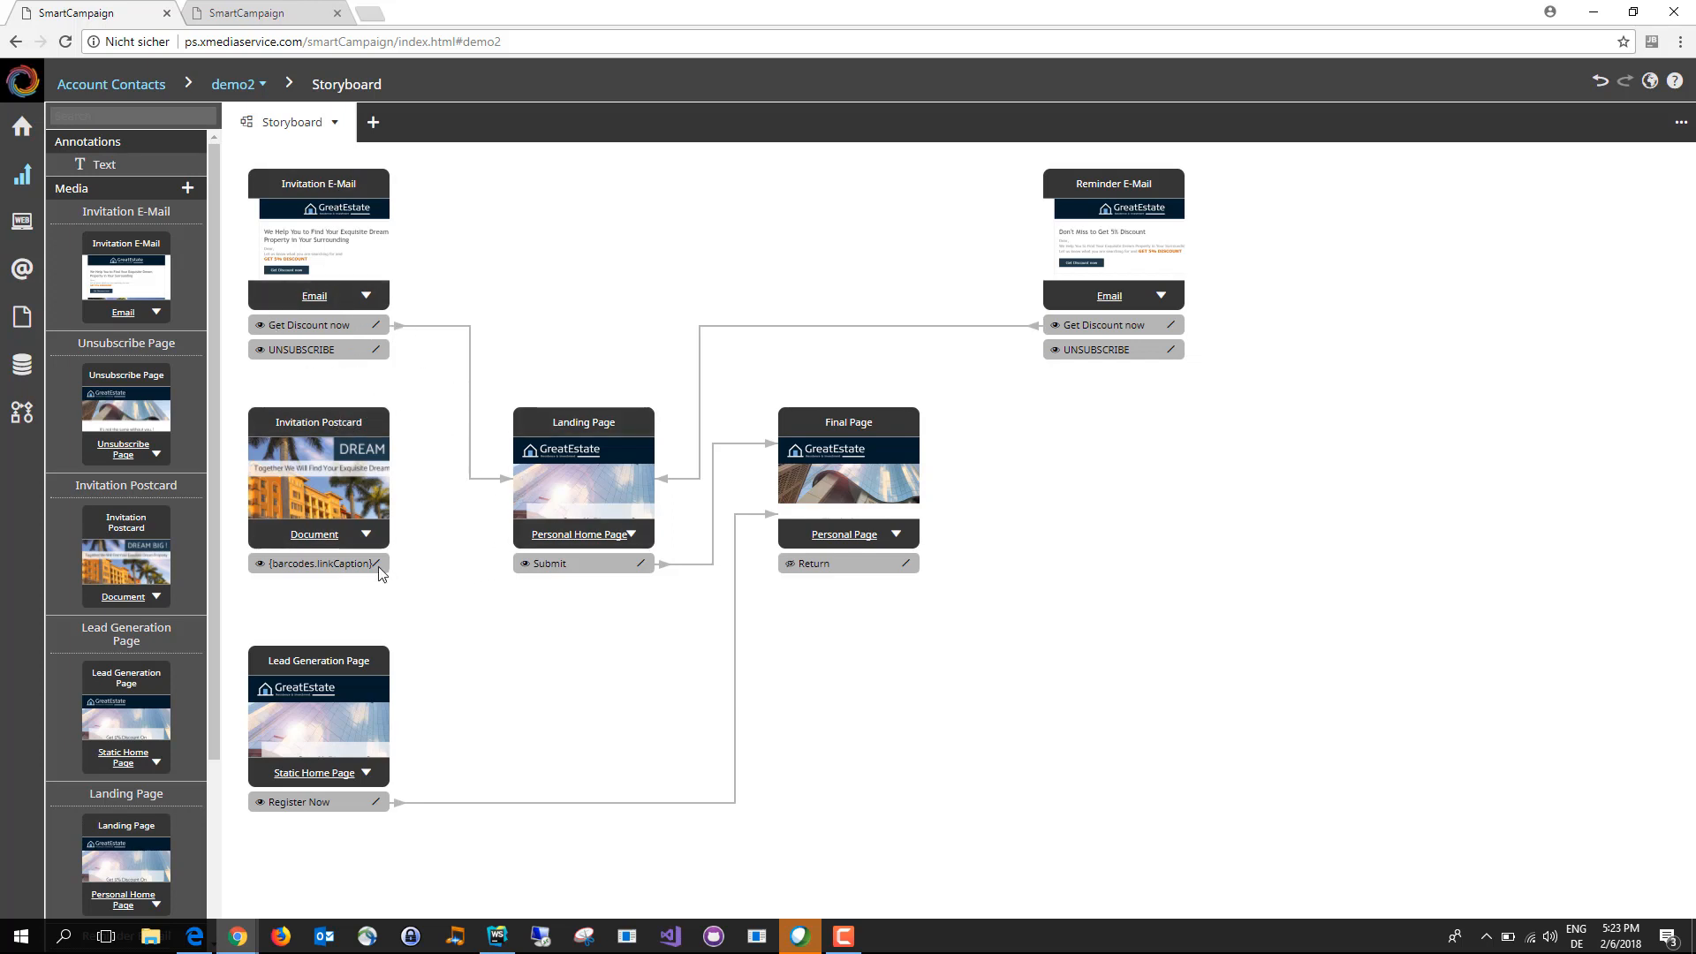
Step: Connect the Invitation Postcard's barcode link to the Landing Page in the storyboard
{"action": "left_click_drag", "start_coordinate": [380, 565], "coordinate": [524, 490]}
{"action": "mouse_move", "coordinate": [380, 329]}
{"action": "left_mouse_down"}
{"action": "mouse_move", "coordinate": [542, 329]}
{"action": "mouse_move", "coordinate": [810, 454]}
{"action": "mouse_move", "coordinate": [814, 426]}
{"action": "mouse_move", "coordinate": [377, 332]}
{"action": "left_mouse_up"}
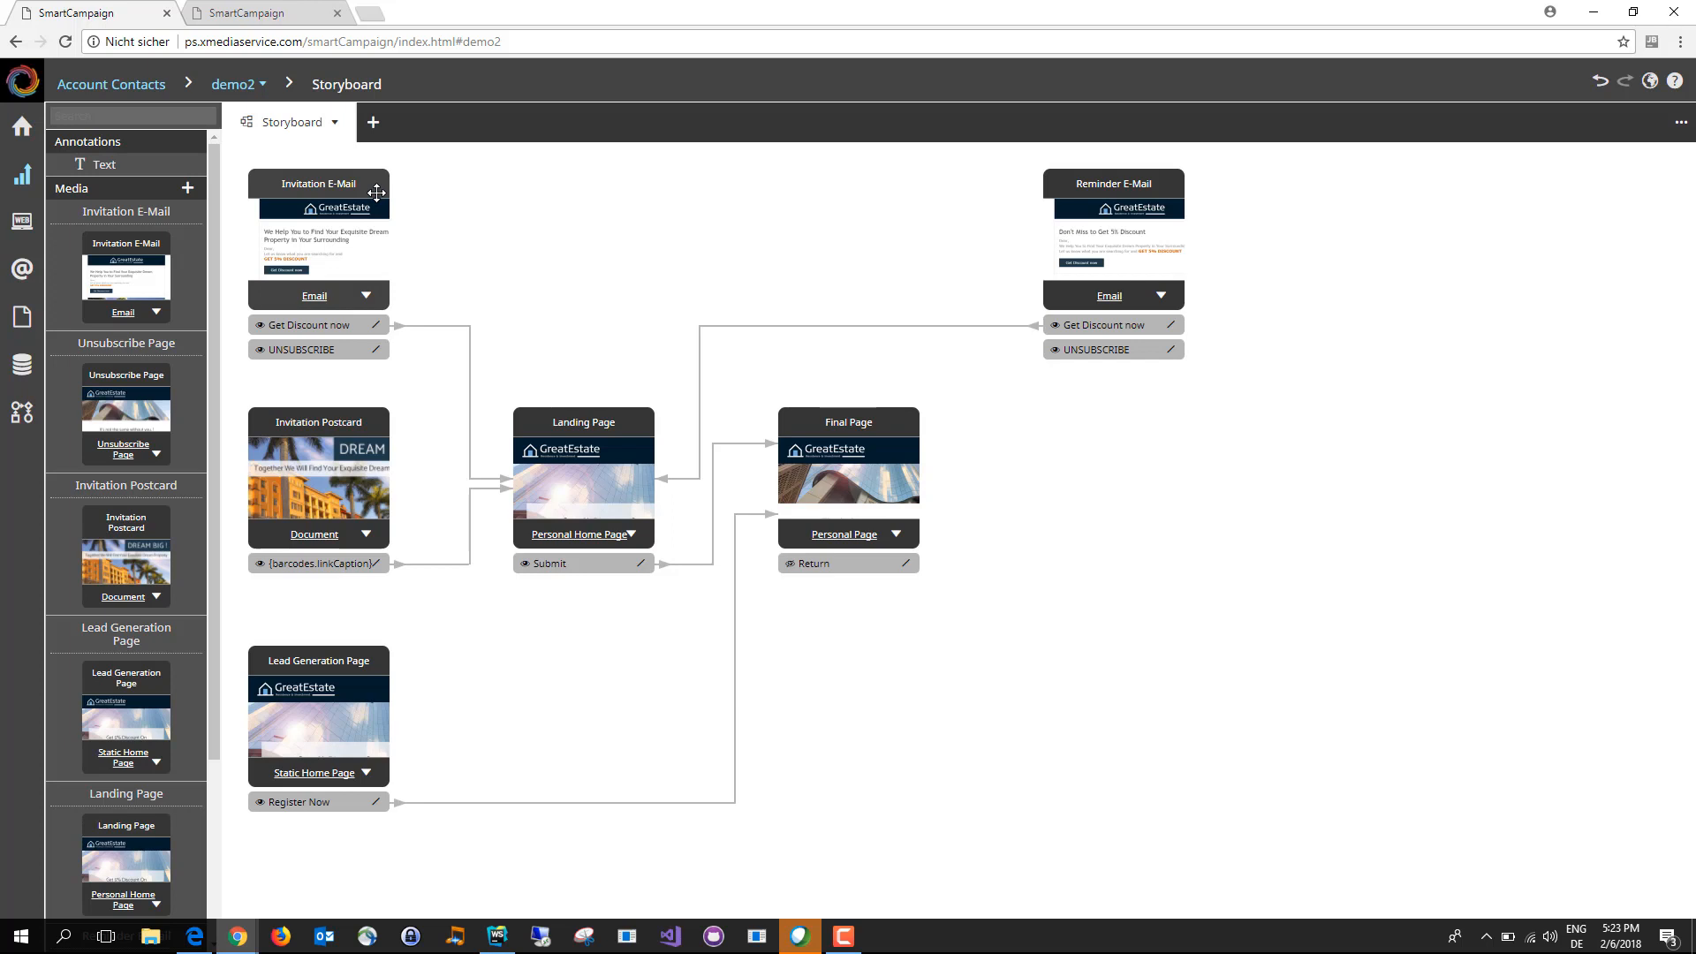
Step: Open the Invitation E-Mail for editing and inspect the properties of its header group and action headline
{"action": "left_click", "coordinate": [320, 300]}
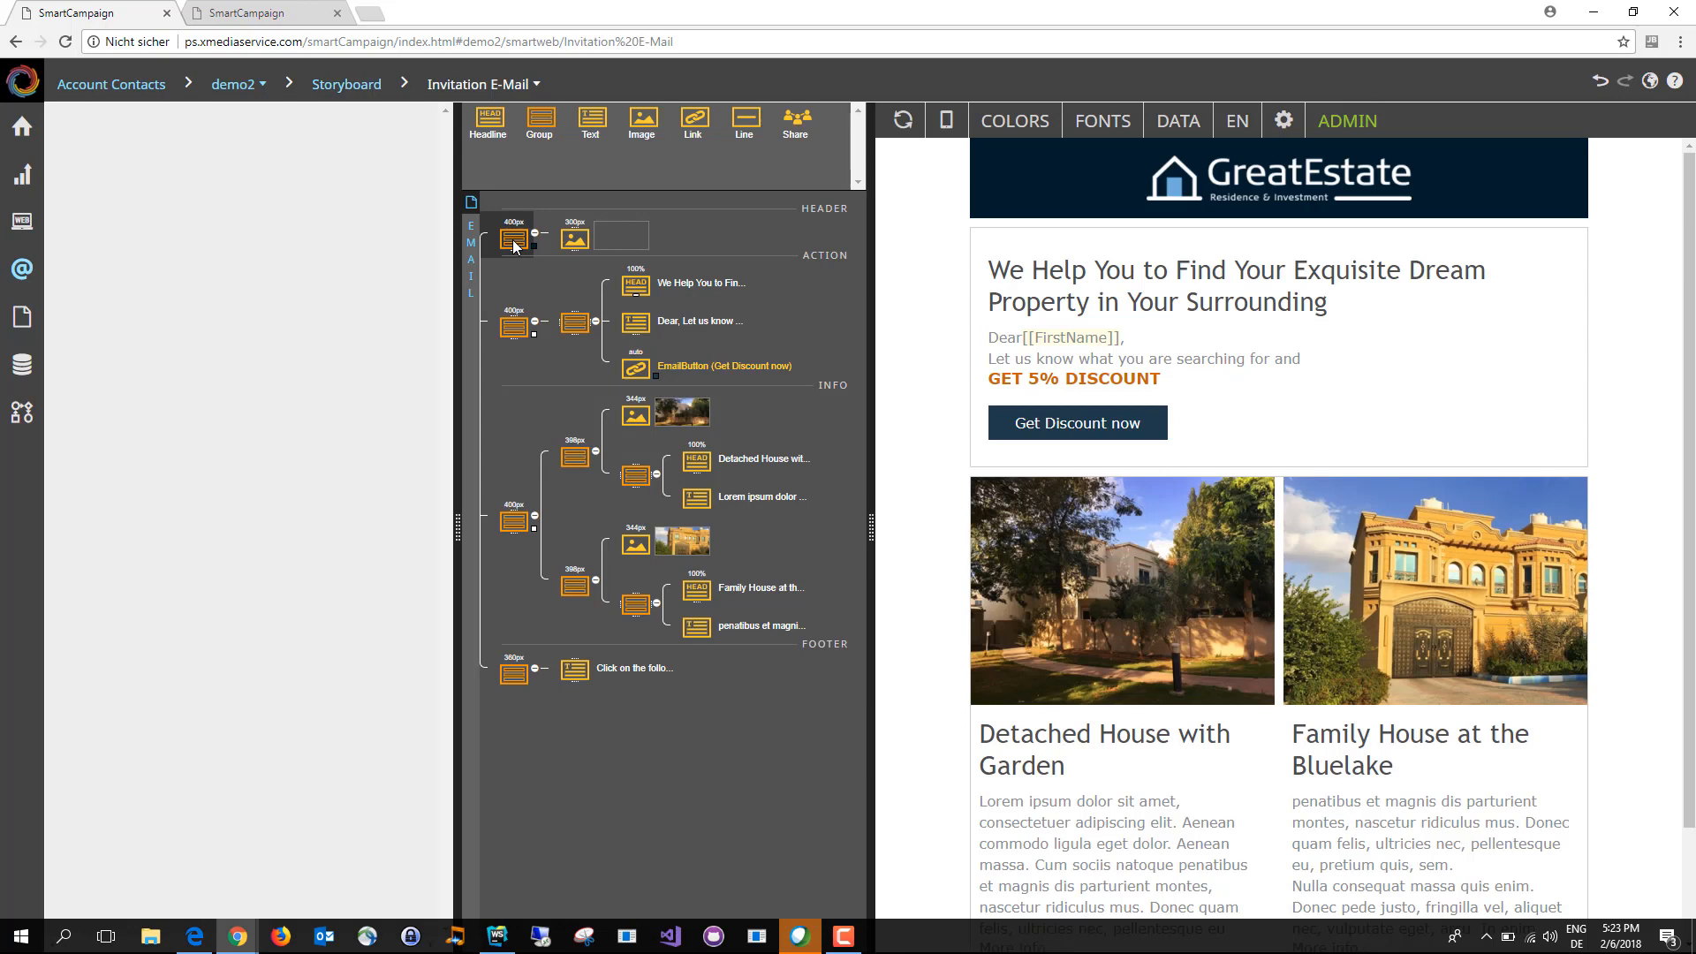
{"action": "left_click", "coordinate": [515, 242]}
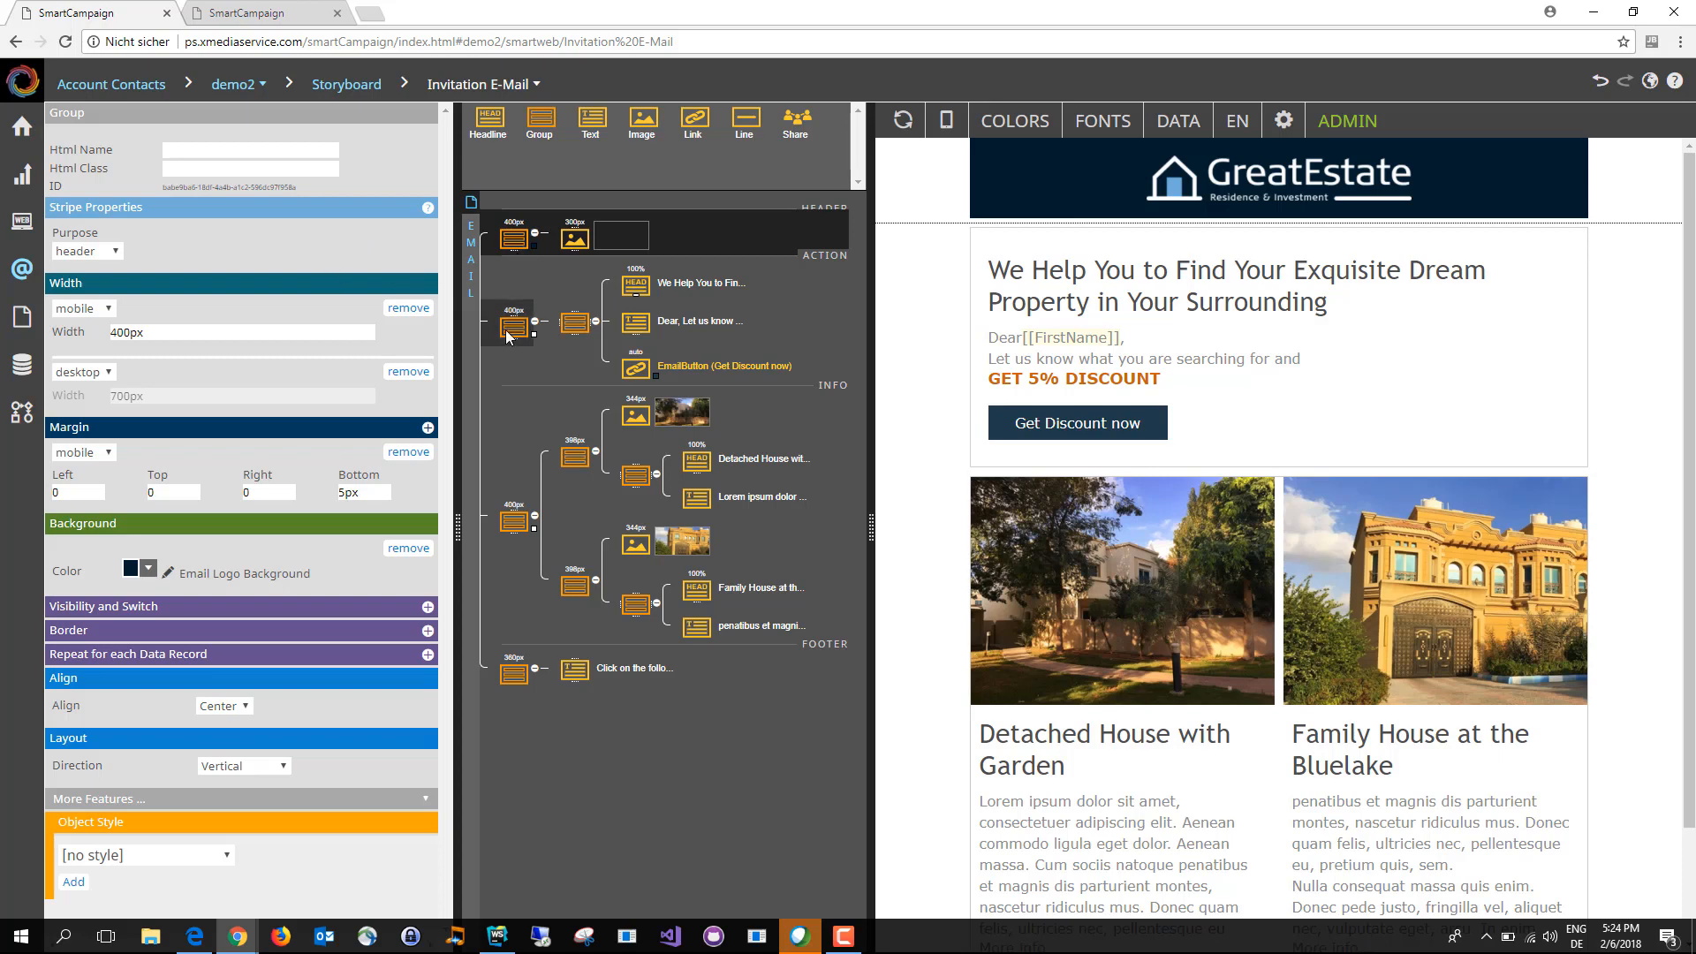
{"action": "left_click", "coordinate": [632, 290]}
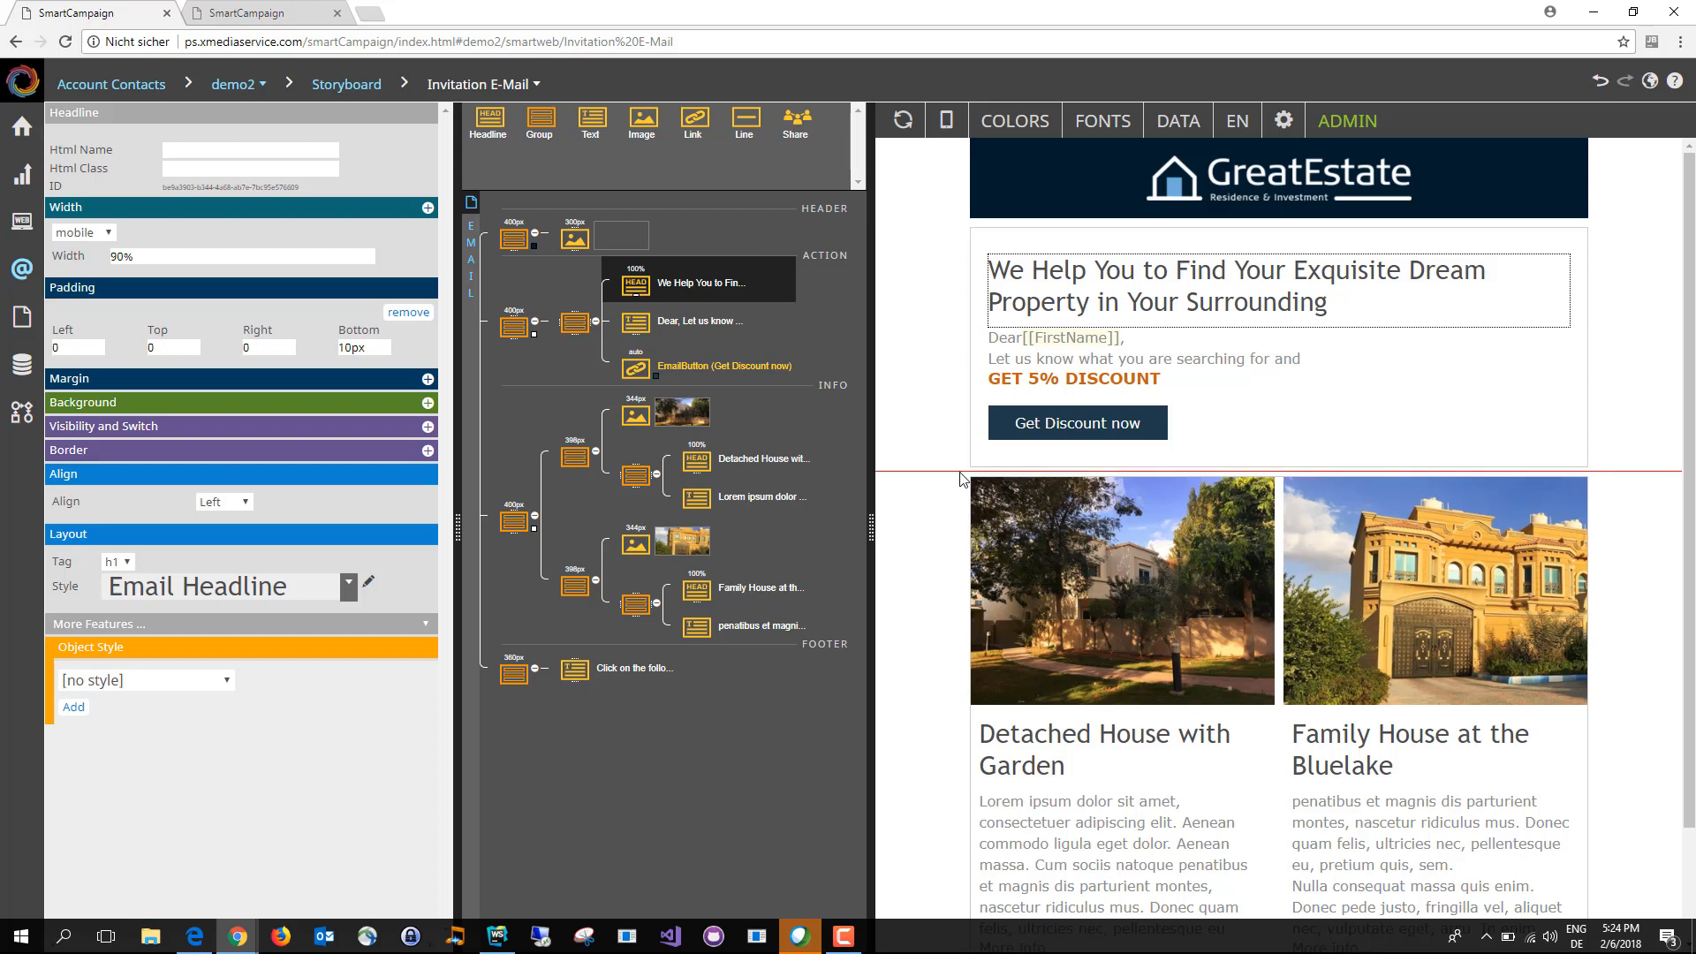
Step: Replace the word "You" in the email headline with the [[FirstName]] field from CampaignDatabase
{"action": "left_click", "coordinate": [1202, 263]}
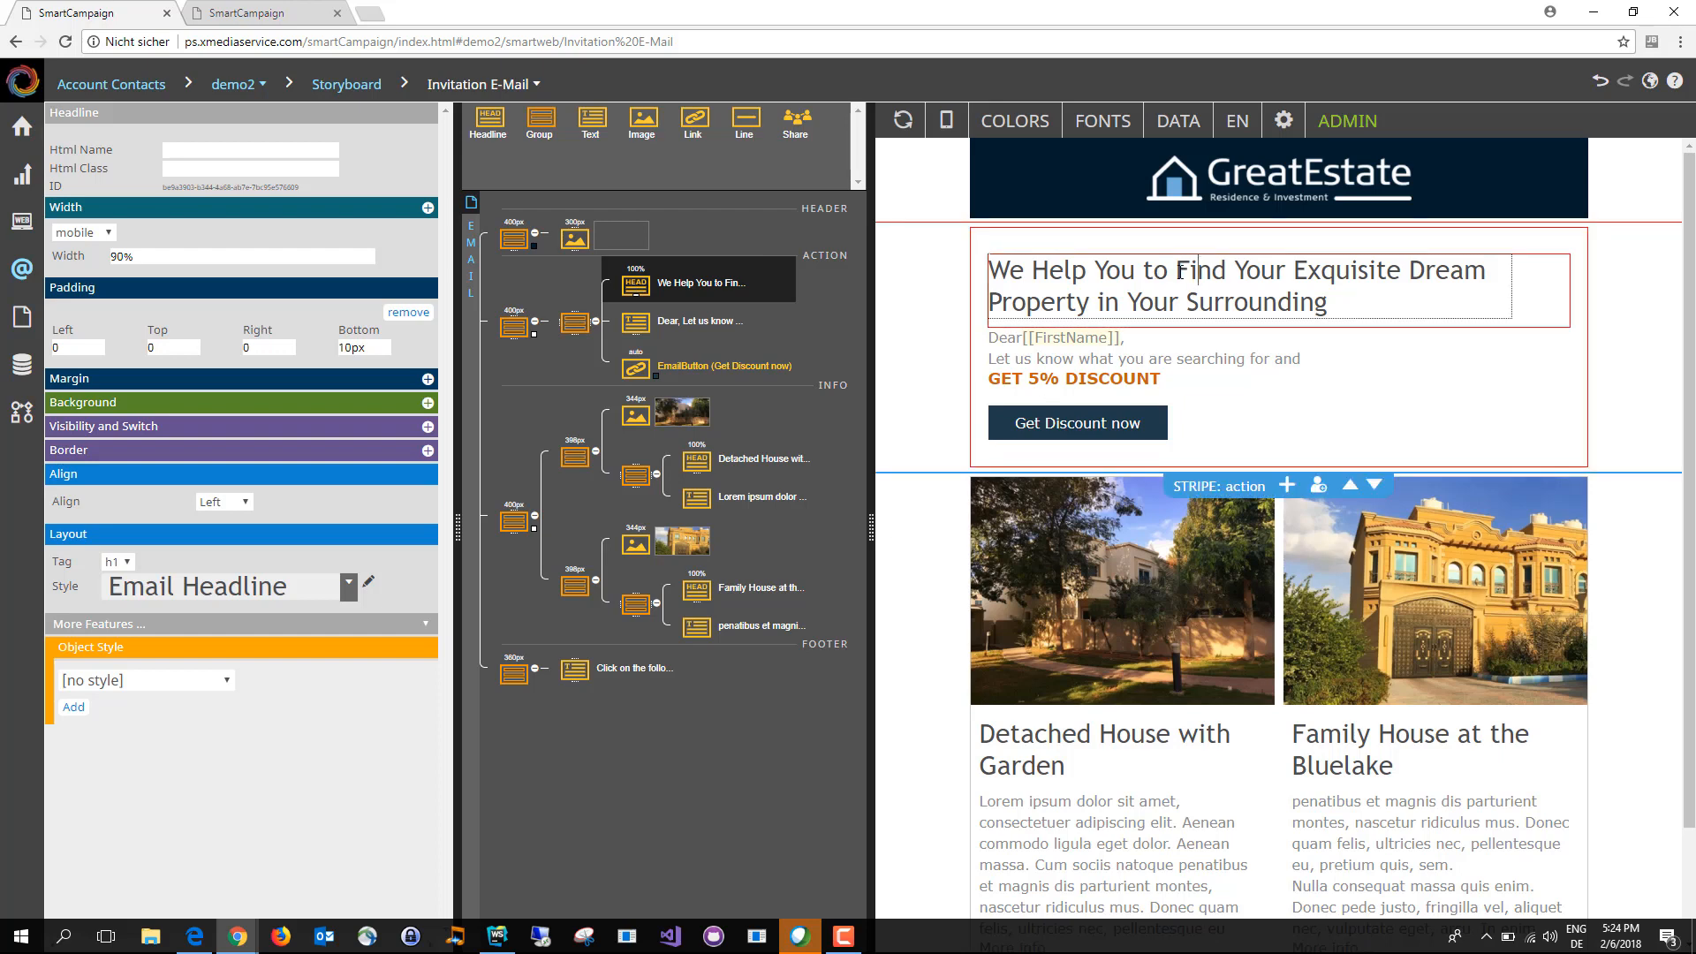
{"action": "left_click", "coordinate": [1180, 271]}
{"action": "double_click", "coordinate": [1114, 274]}
{"action": "key", "text": "Delete"}
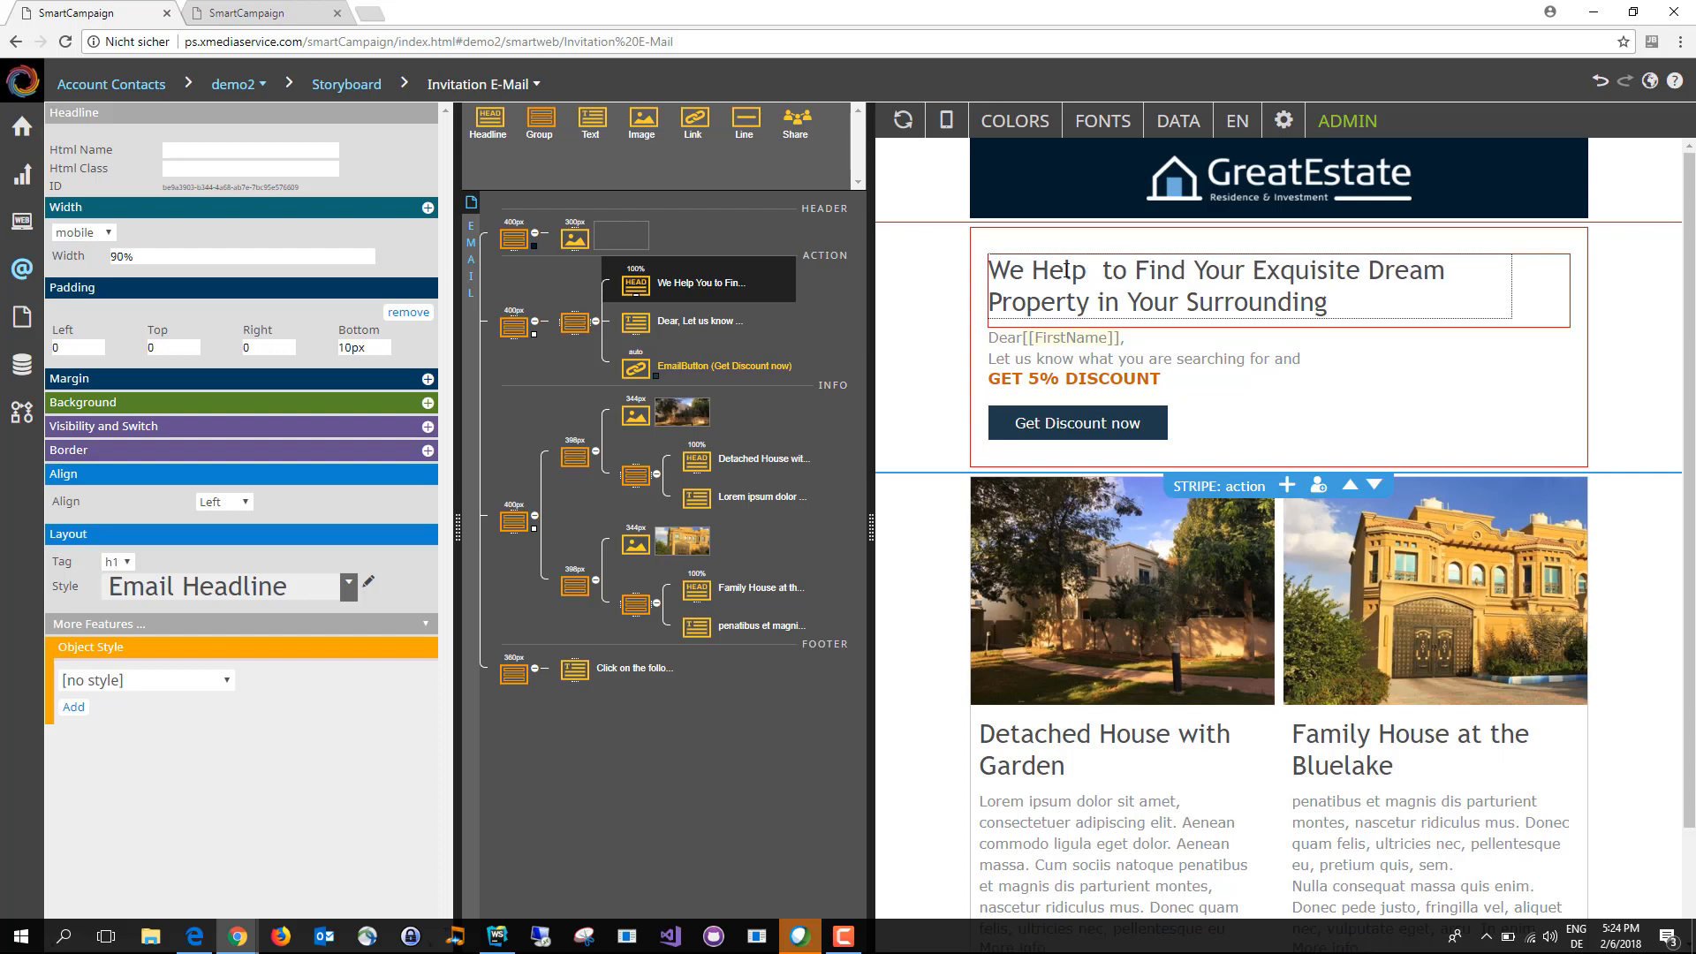
{"action": "right_click", "coordinate": [1096, 271]}
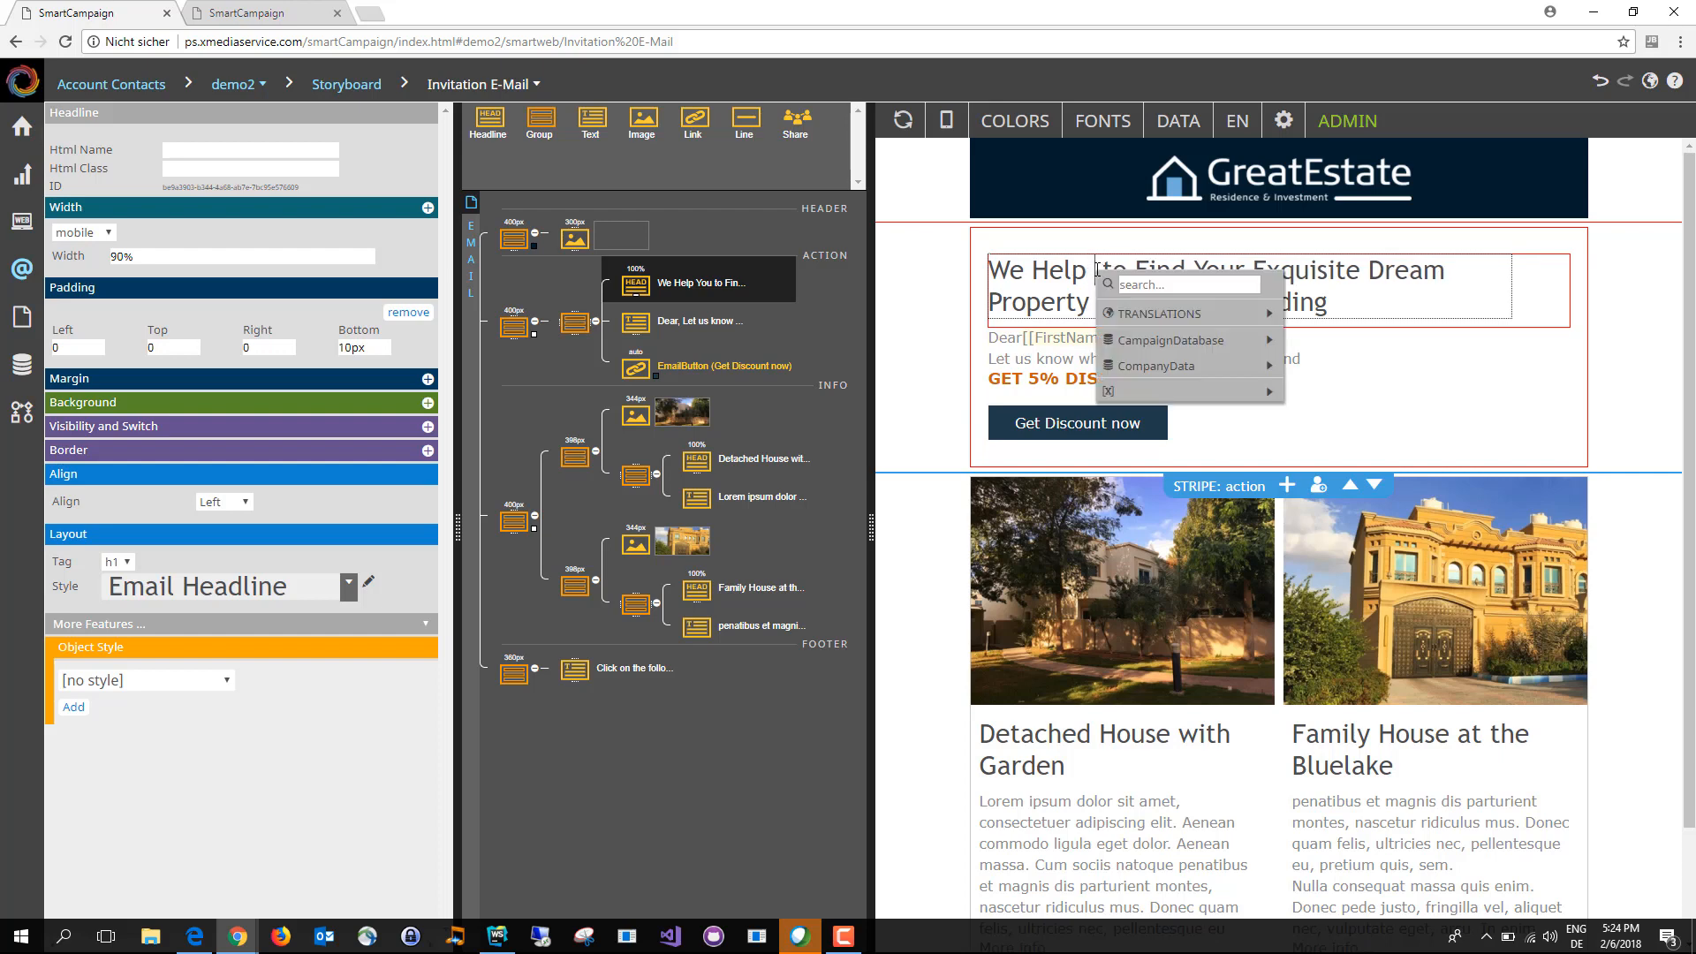
{"action": "mouse_move", "coordinate": [1220, 342]}
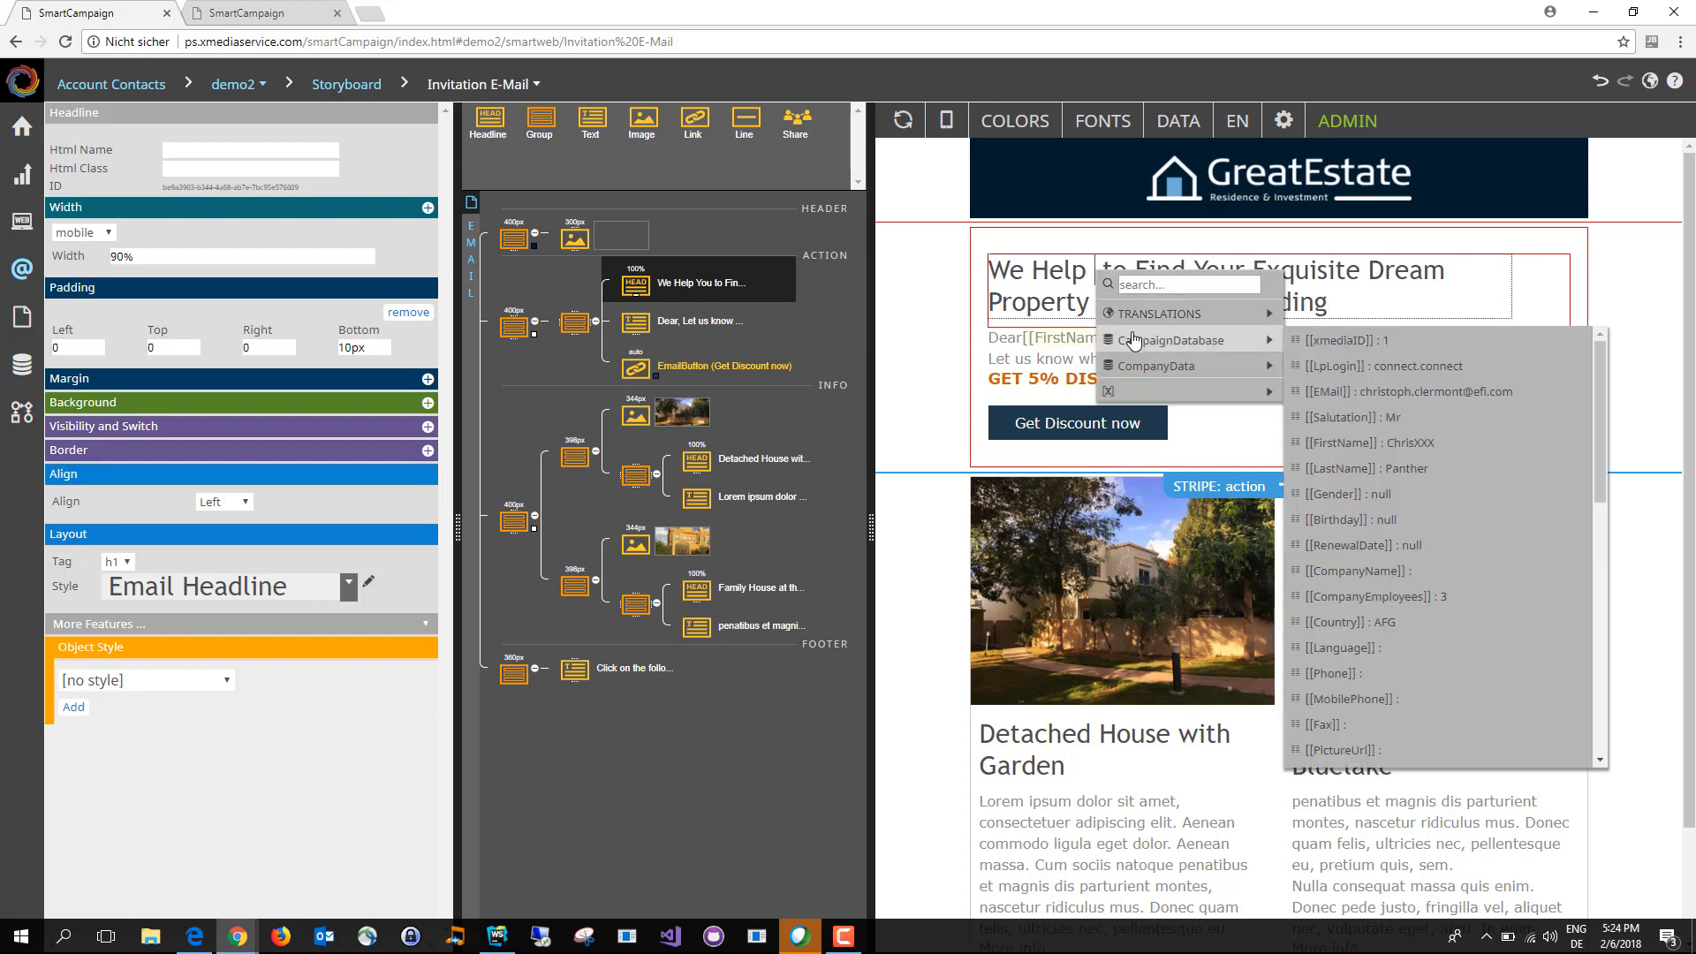
{"action": "left_click", "coordinate": [1381, 448]}
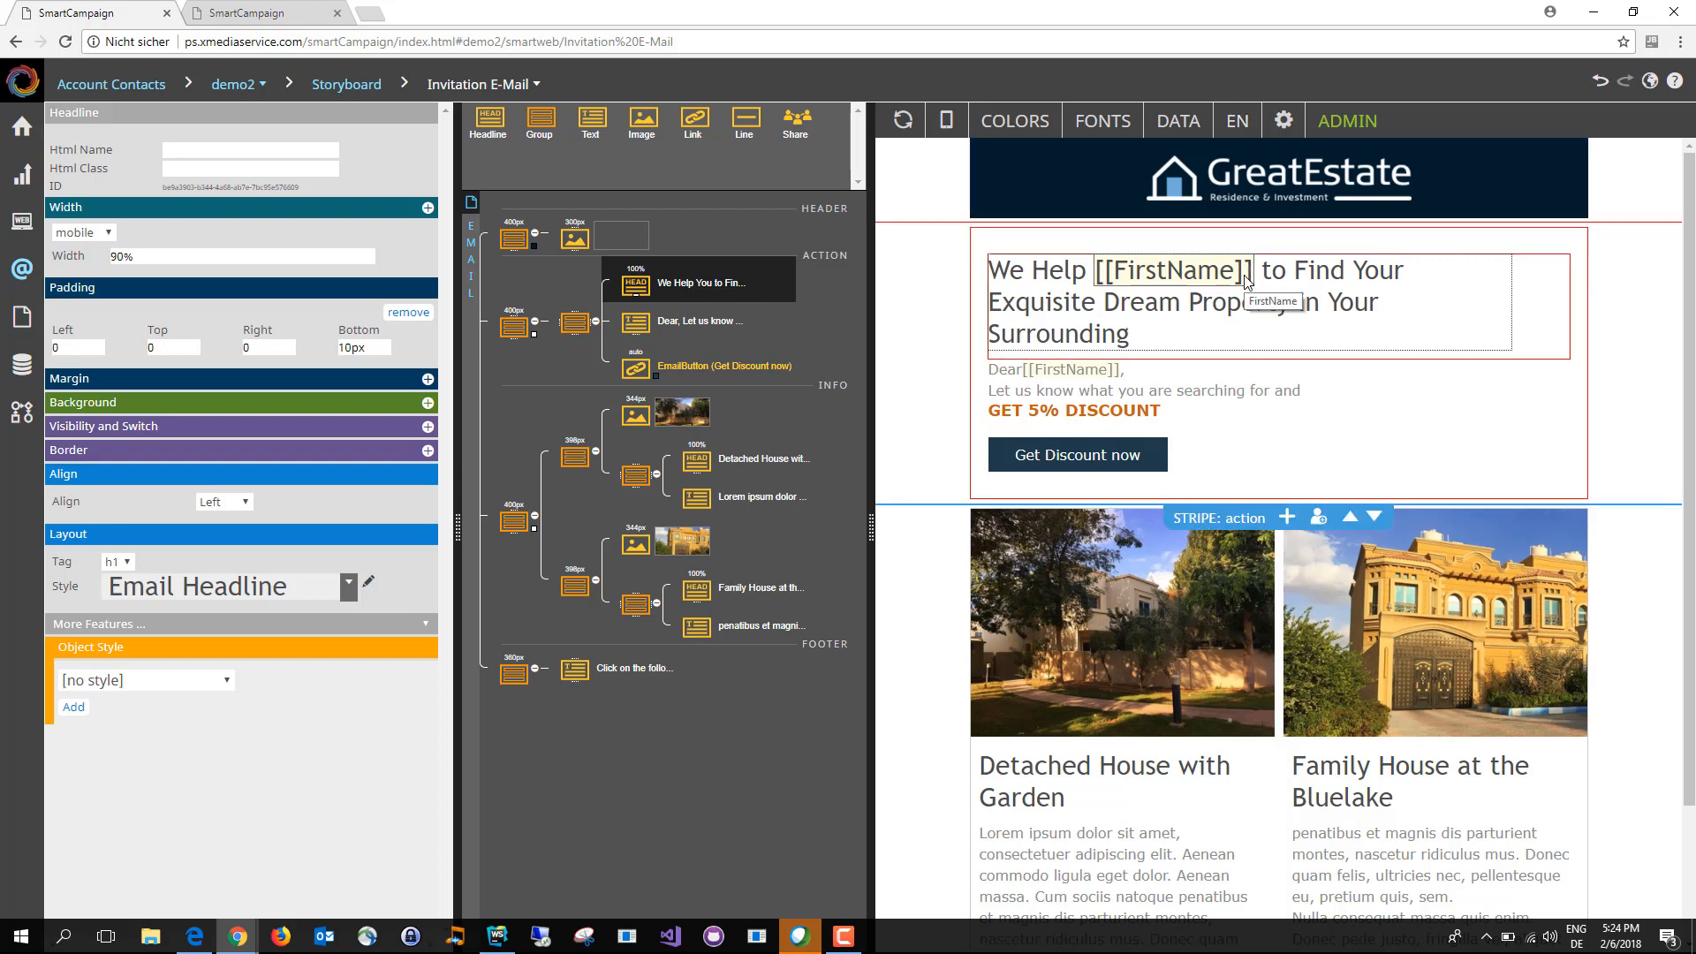
Step: Open the CampaignDatabase table among the campaign's databases
{"action": "left_click", "coordinate": [16, 378]}
{"action": "mouse_move", "coordinate": [61, 203]}
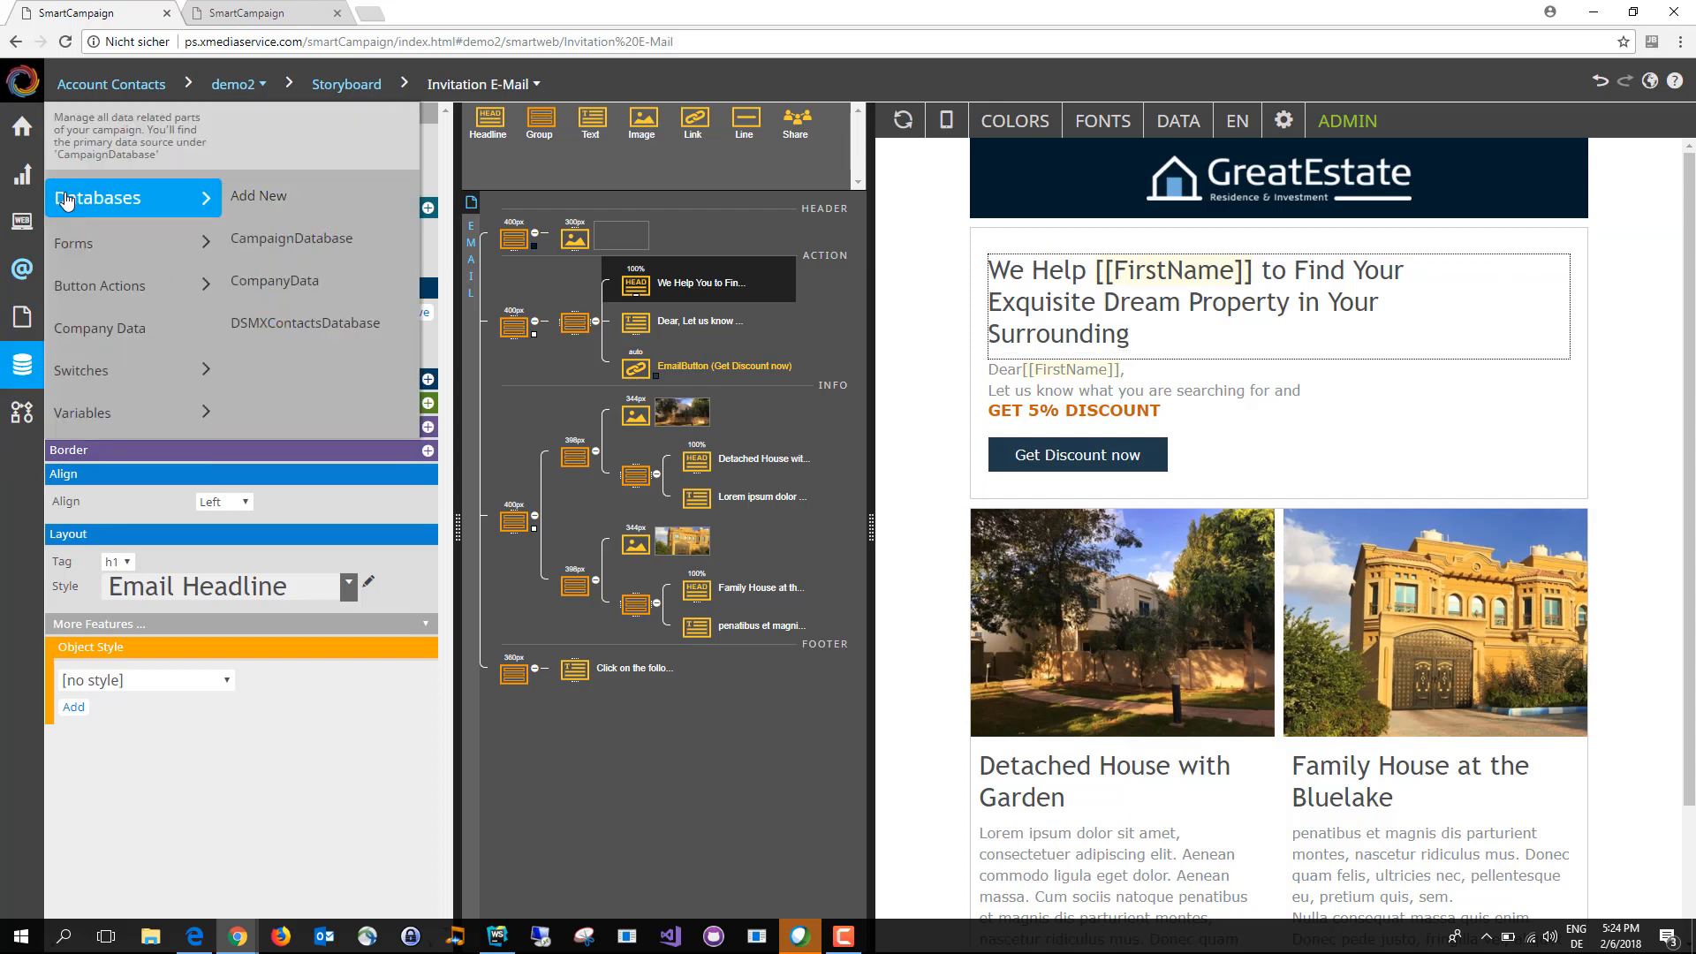
{"action": "left_click", "coordinate": [276, 255]}
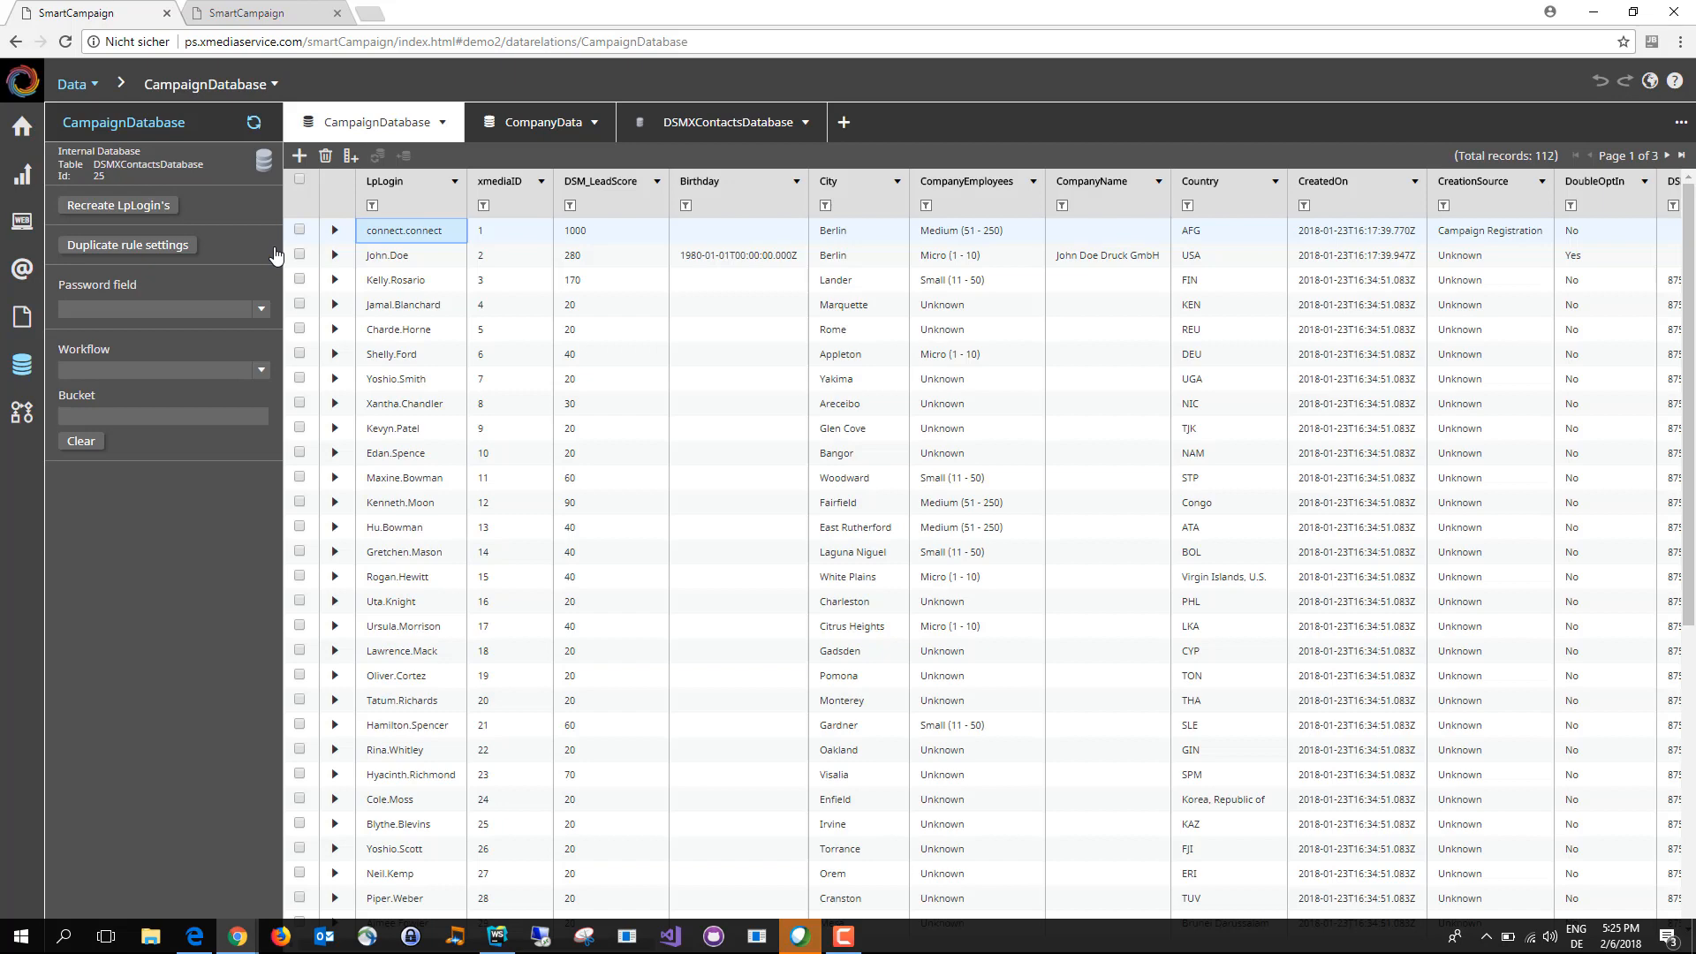
Step: Remove the trailing XXX from the FirstName value of the first record and look through the remaining contacts
{"action": "left_click", "coordinate": [824, 234]}
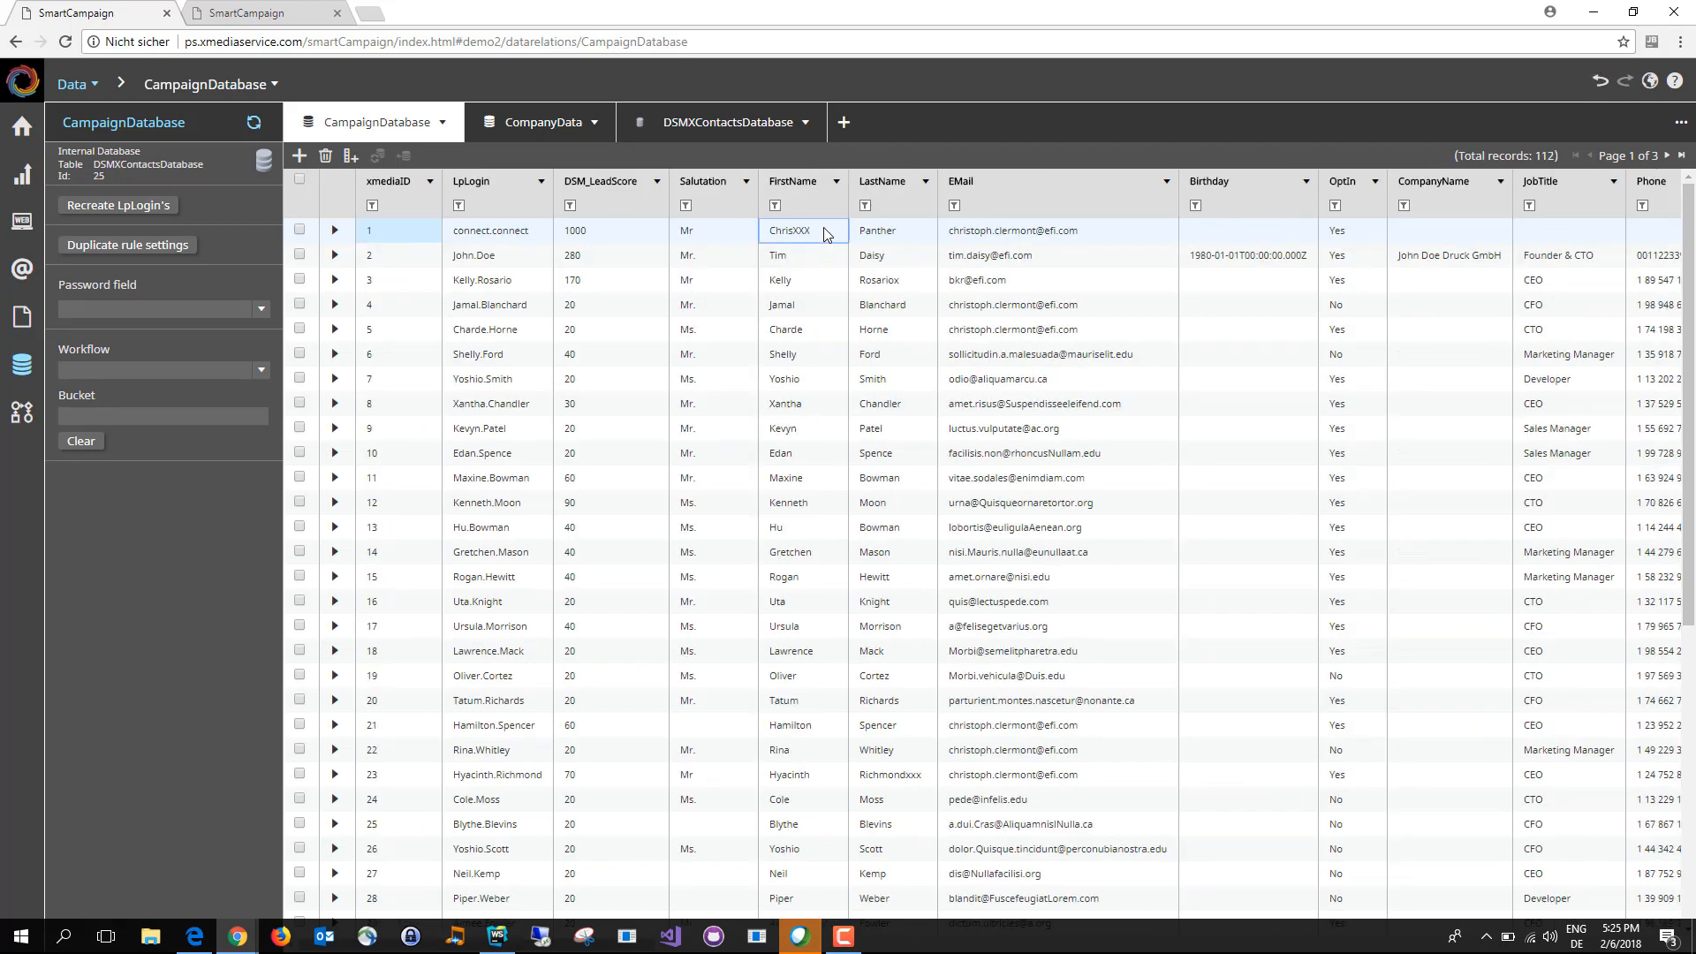
{"action": "left_click", "coordinate": [824, 232]}
{"action": "key", "text": "BackSpace"}
{"action": "key", "text": "BackSpace"}
{"action": "key", "text": "BackSpace"}
{"action": "key", "text": "BackSpace"}
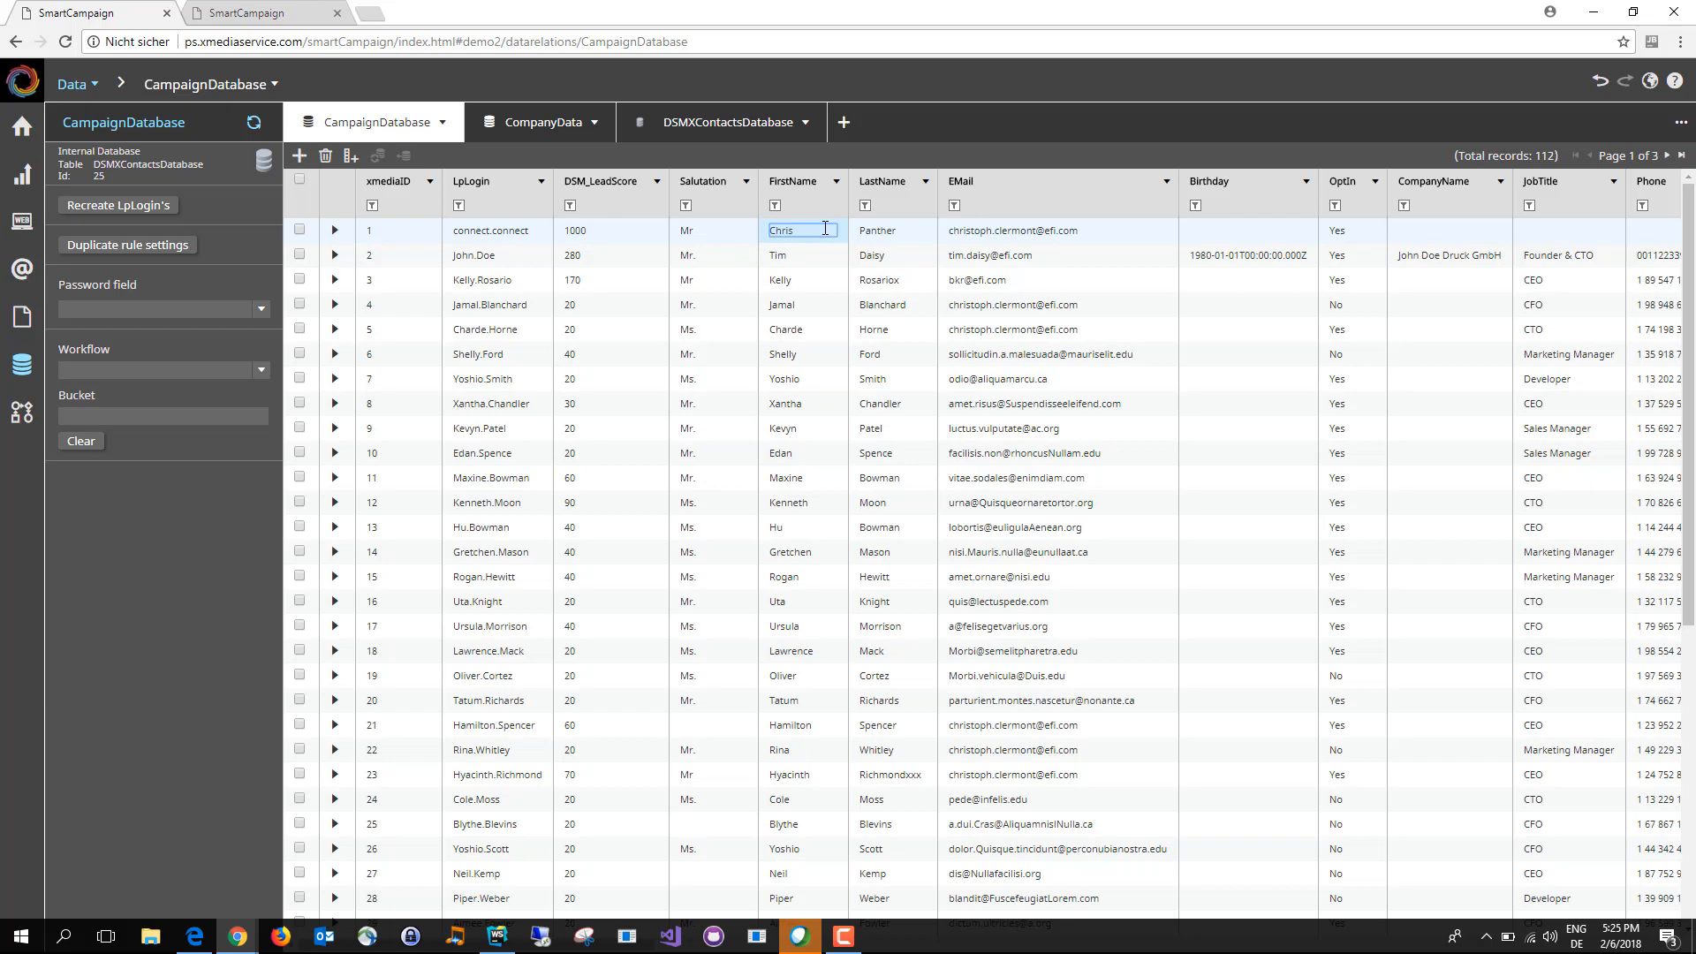
{"action": "key", "text": "Return"}
{"action": "scroll", "coordinate": [565, 353], "scroll_direction": "down", "scroll_amount": 4}
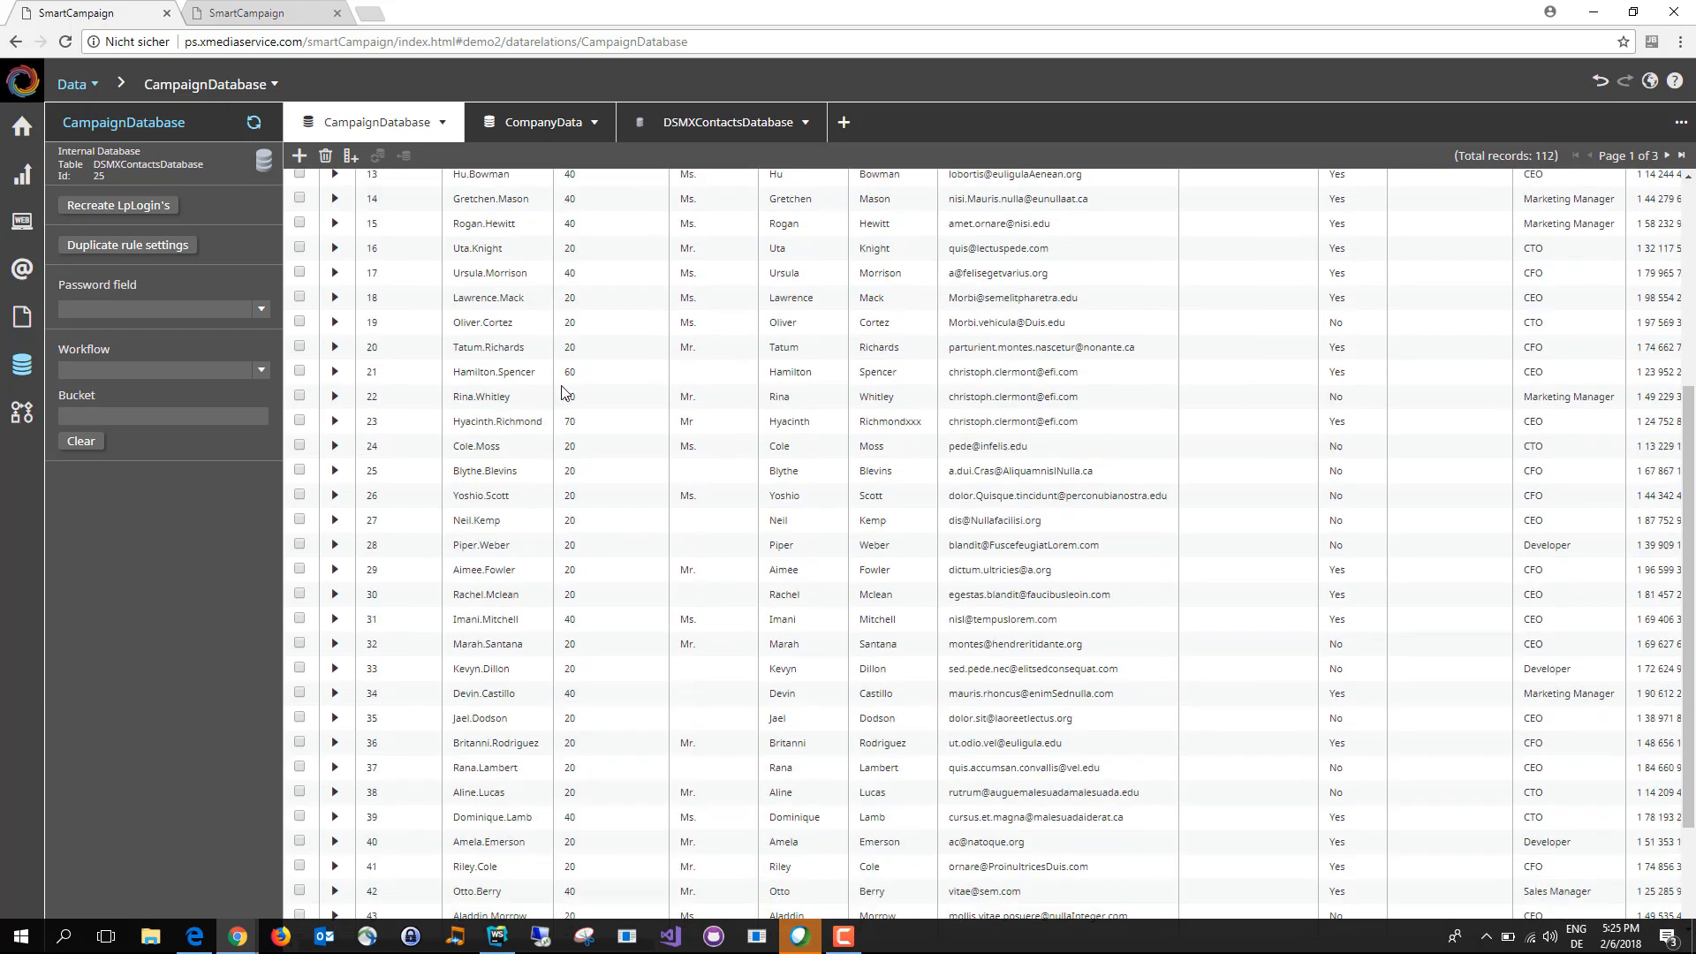
Step: Return to the campaign storyboard and open the Invitation E-Mail for editing
{"action": "scroll", "coordinate": [567, 393], "scroll_direction": "up", "scroll_amount": 4}
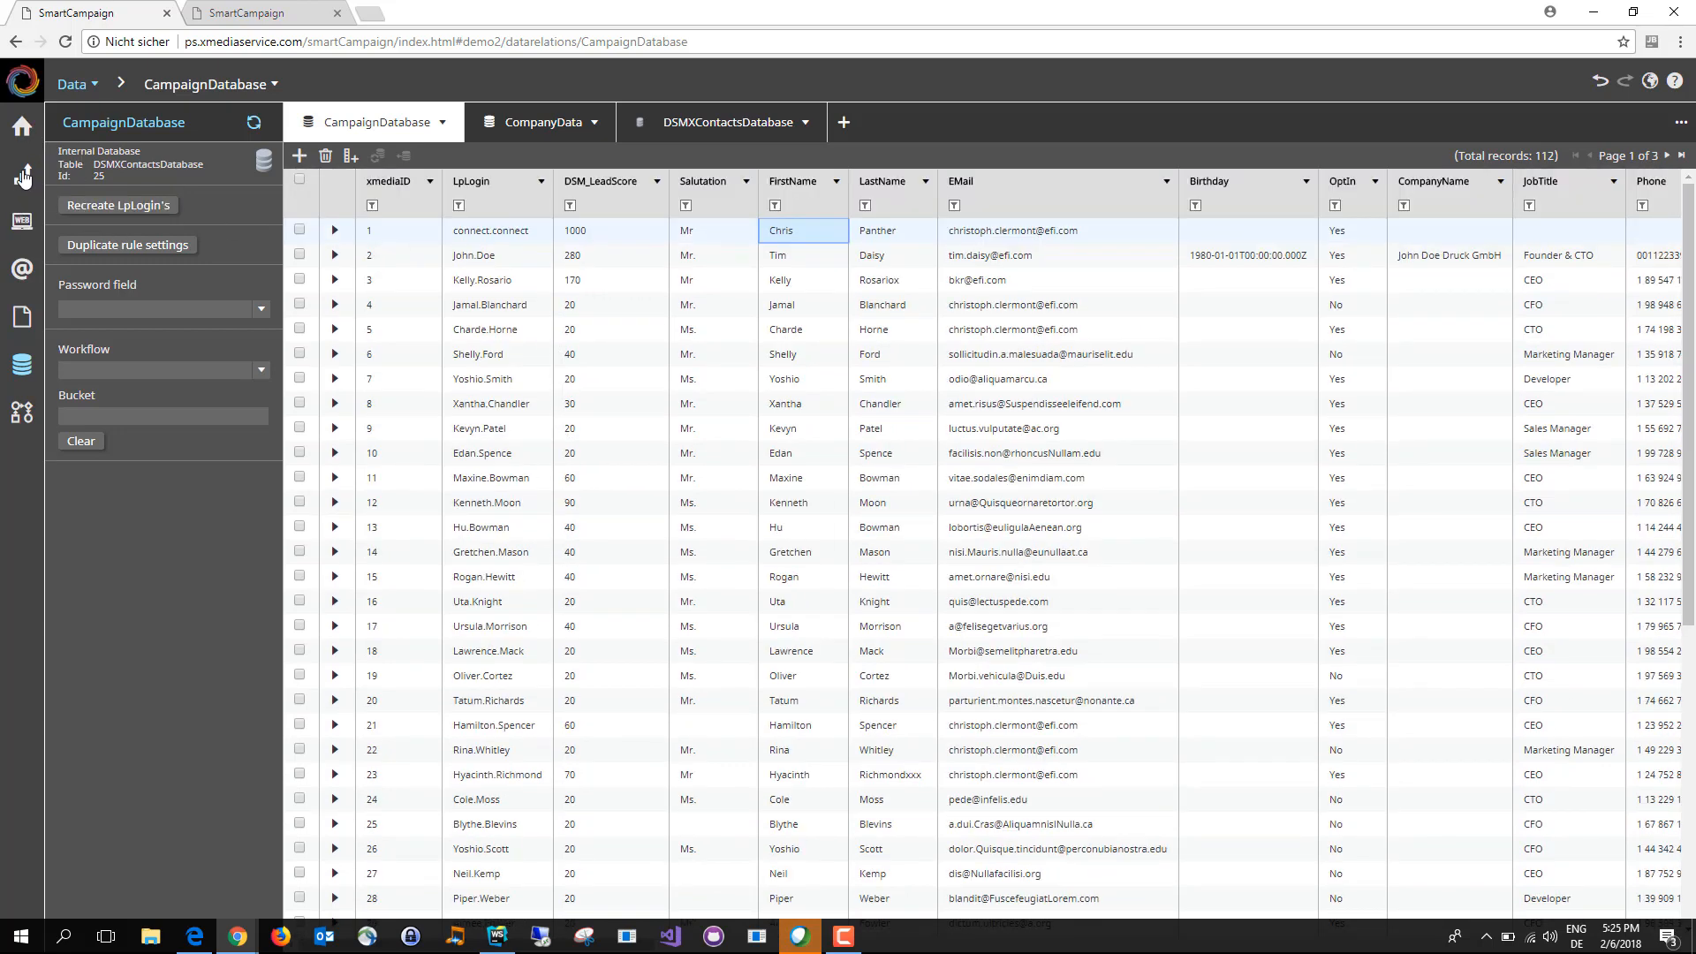
{"action": "mouse_move", "coordinate": [22, 177]}
{"action": "left_click", "coordinate": [97, 175]}
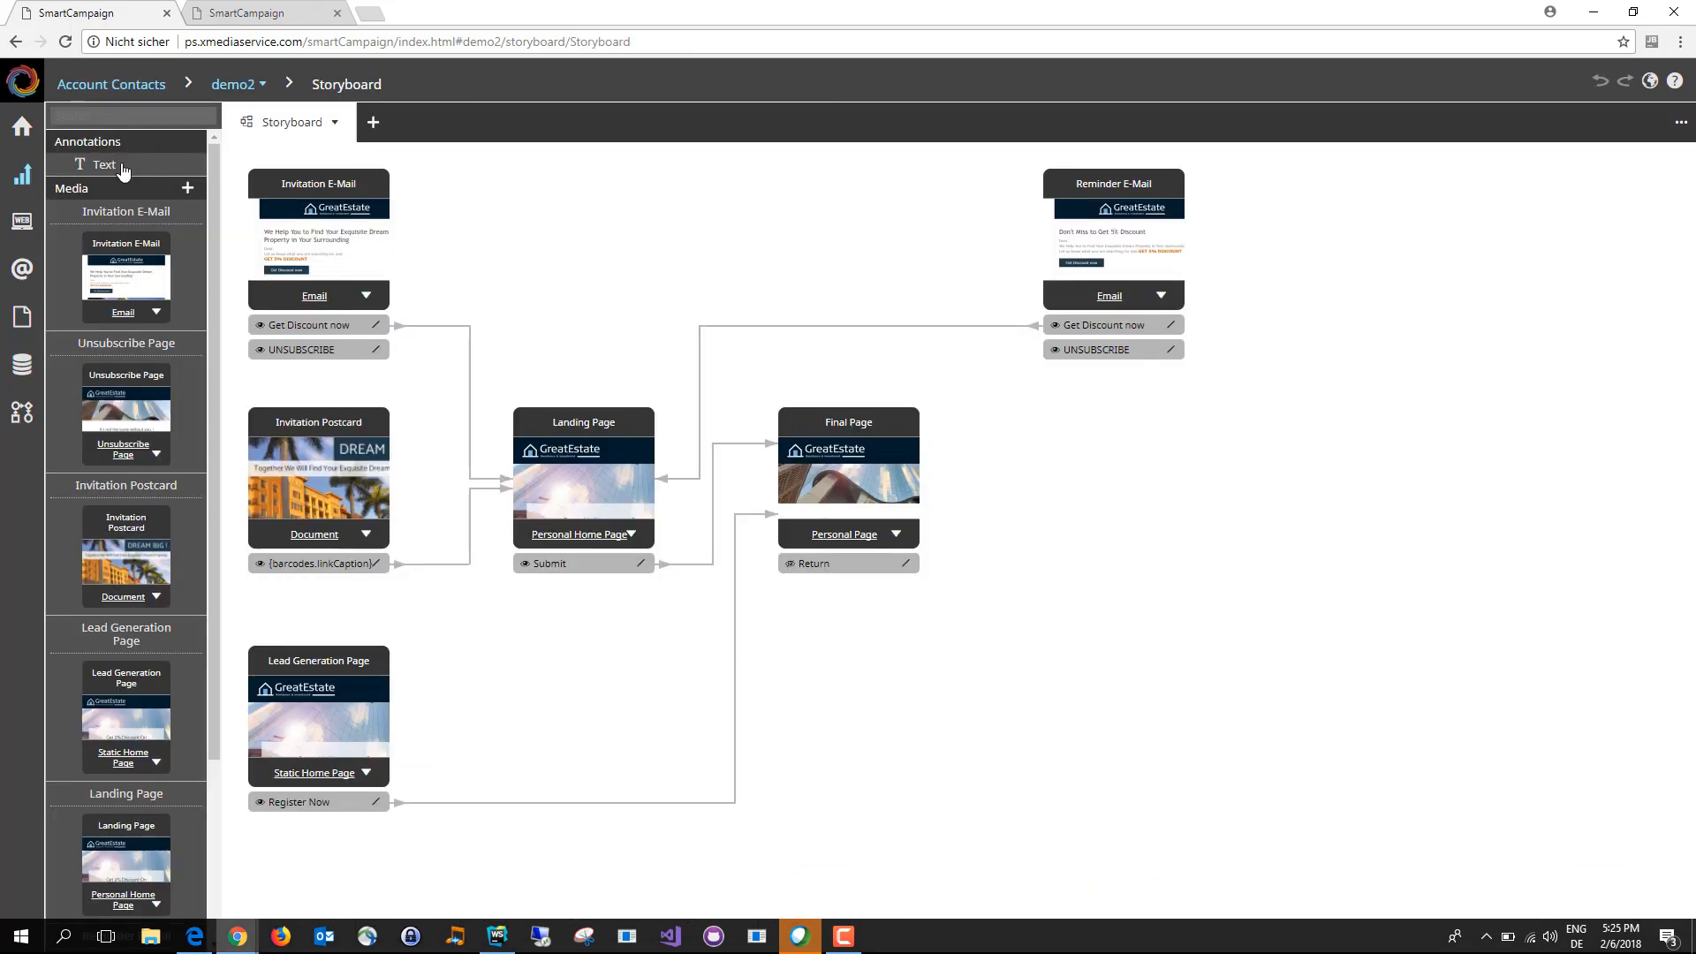
{"action": "left_click", "coordinate": [327, 305]}
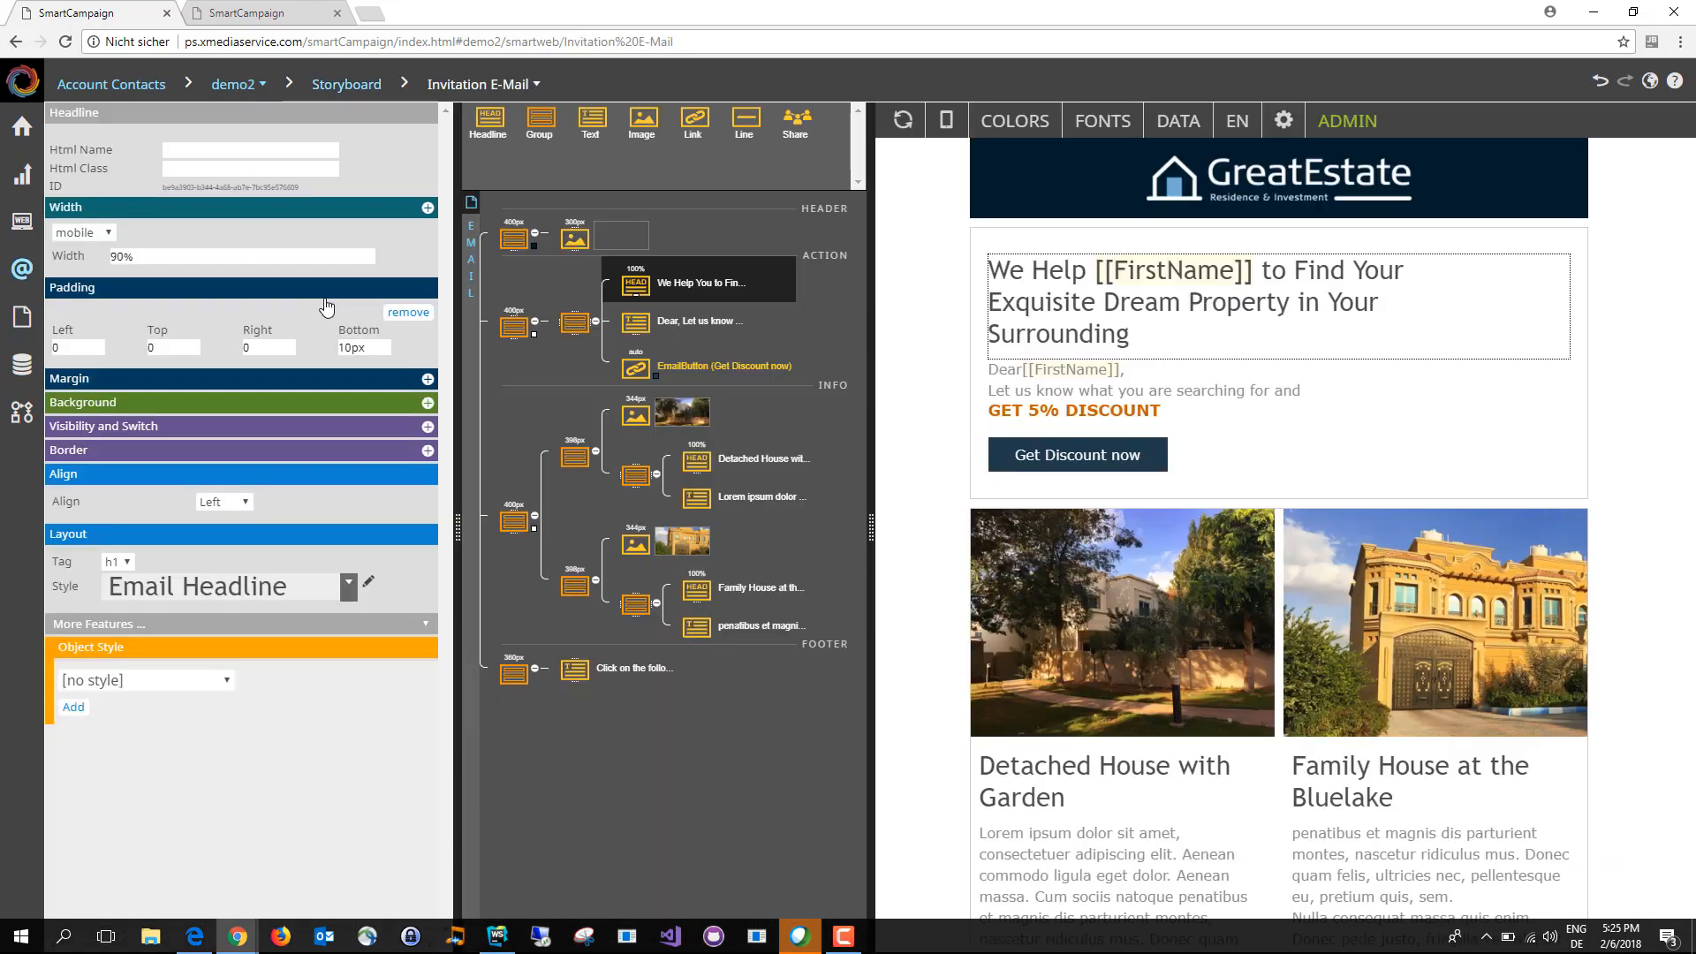
Step: Preview the email with contact data, stepping forward to the third record and back to the first
{"action": "left_click", "coordinate": [1197, 124]}
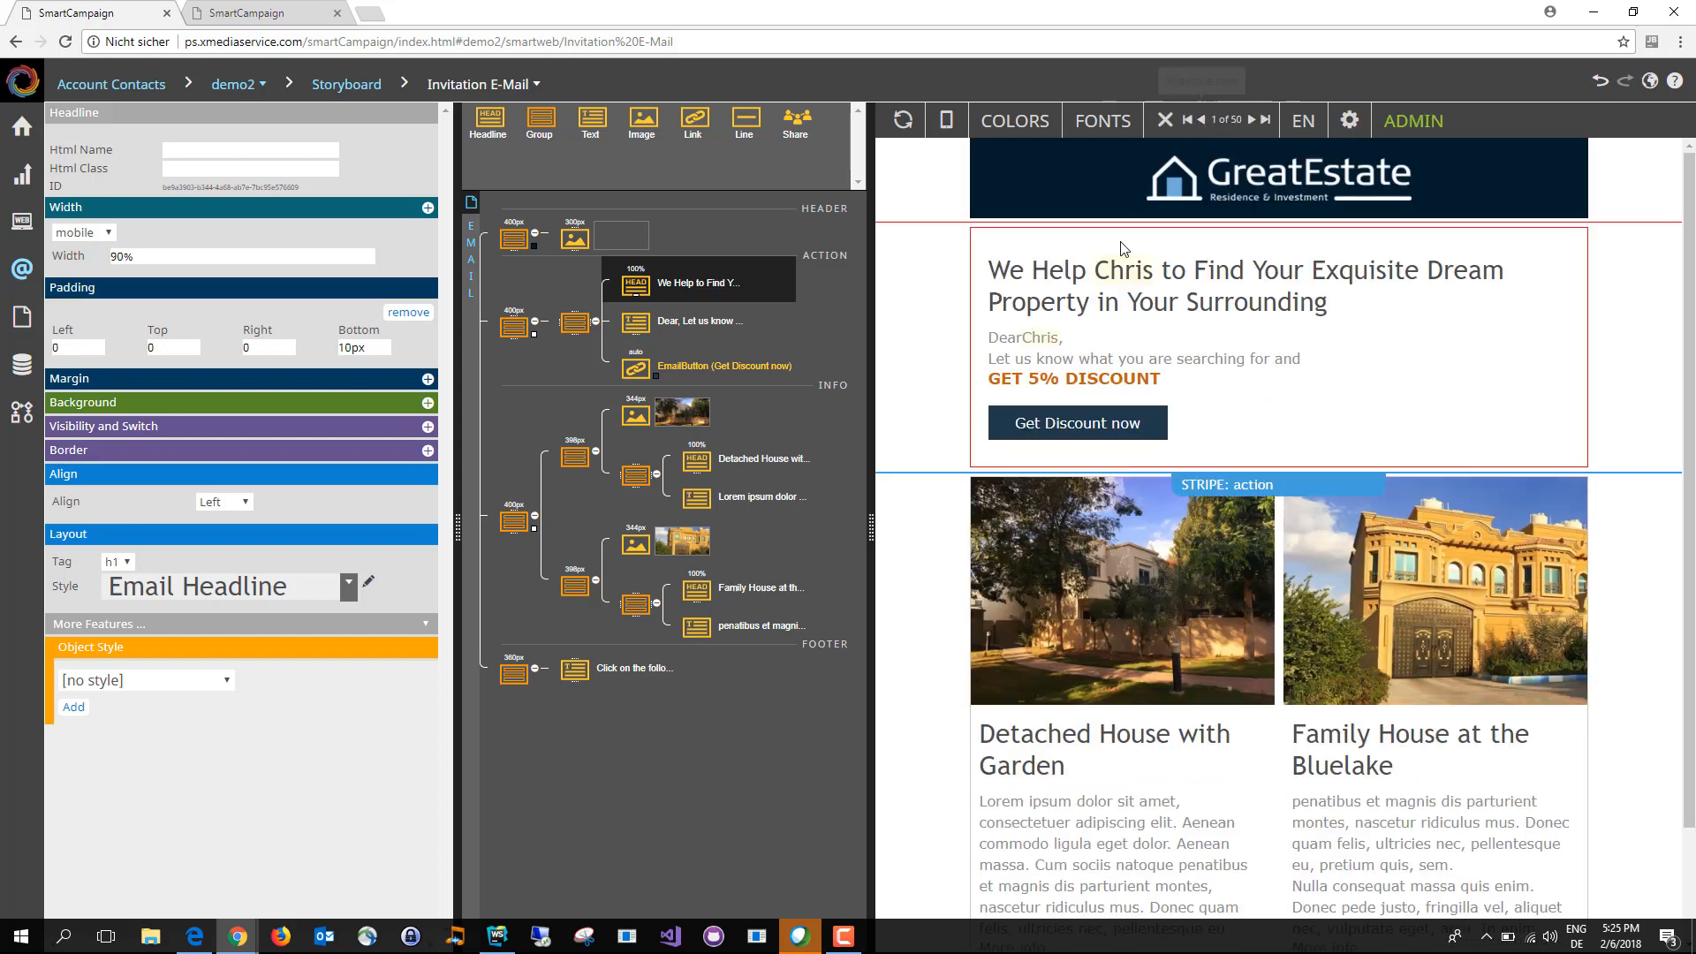
{"action": "left_click", "coordinate": [1251, 124]}
{"action": "left_click", "coordinate": [1251, 121]}
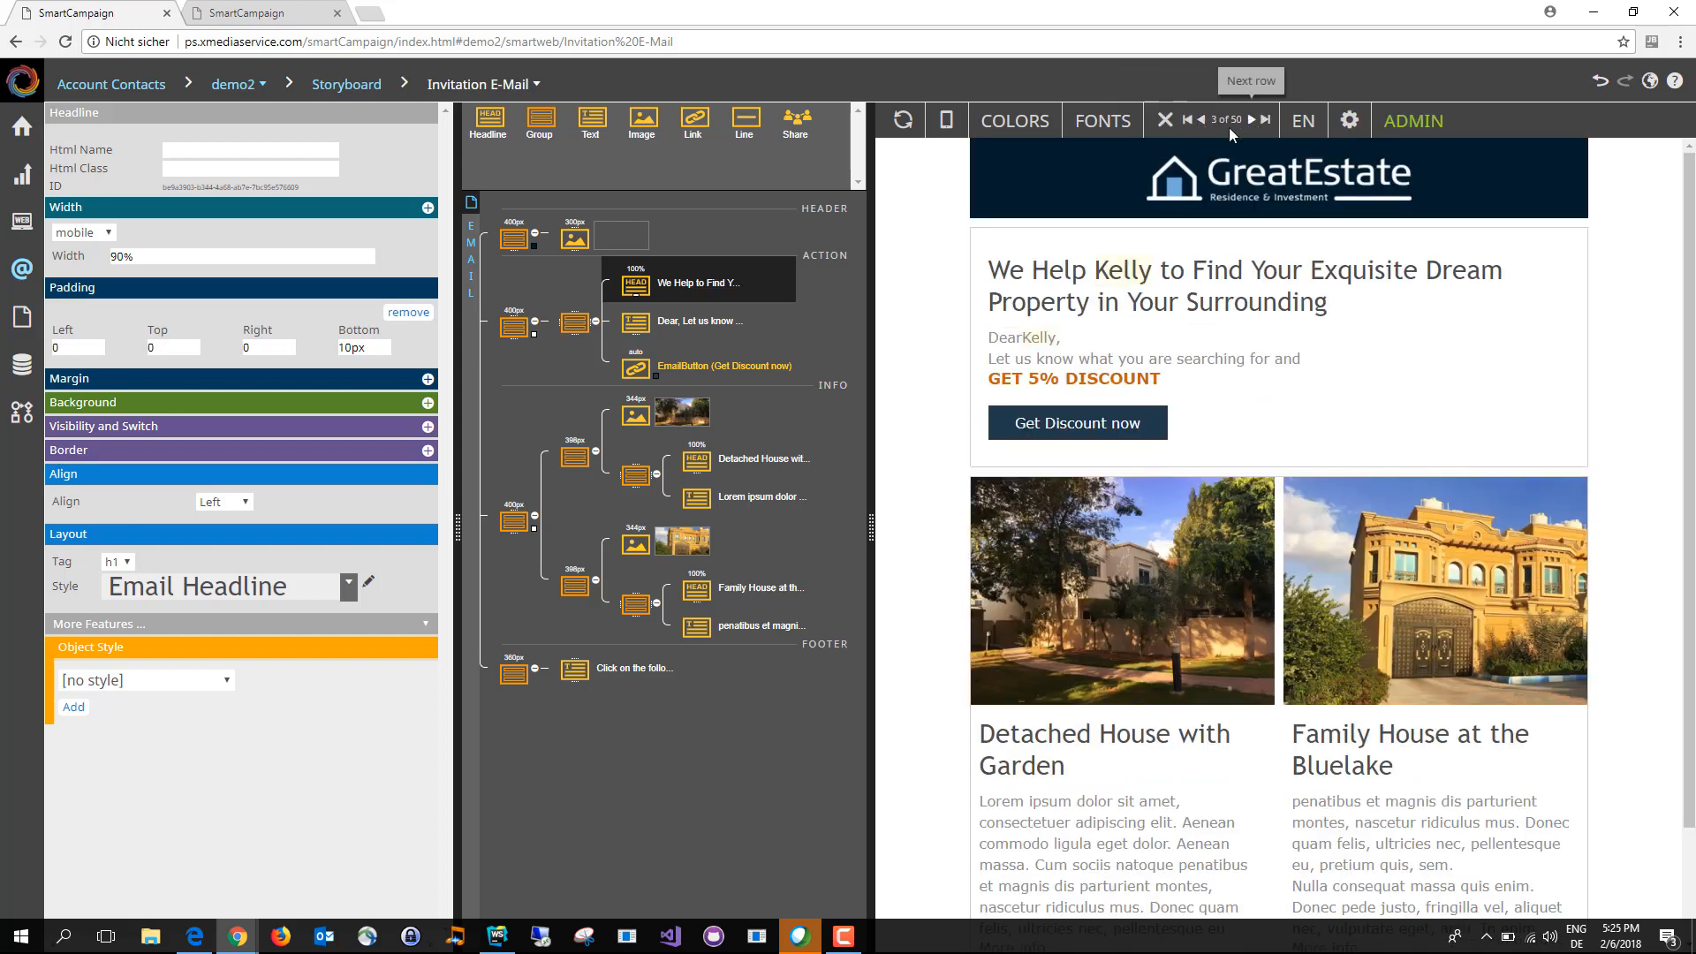
{"action": "left_click", "coordinate": [1206, 121]}
{"action": "left_click", "coordinate": [1206, 121]}
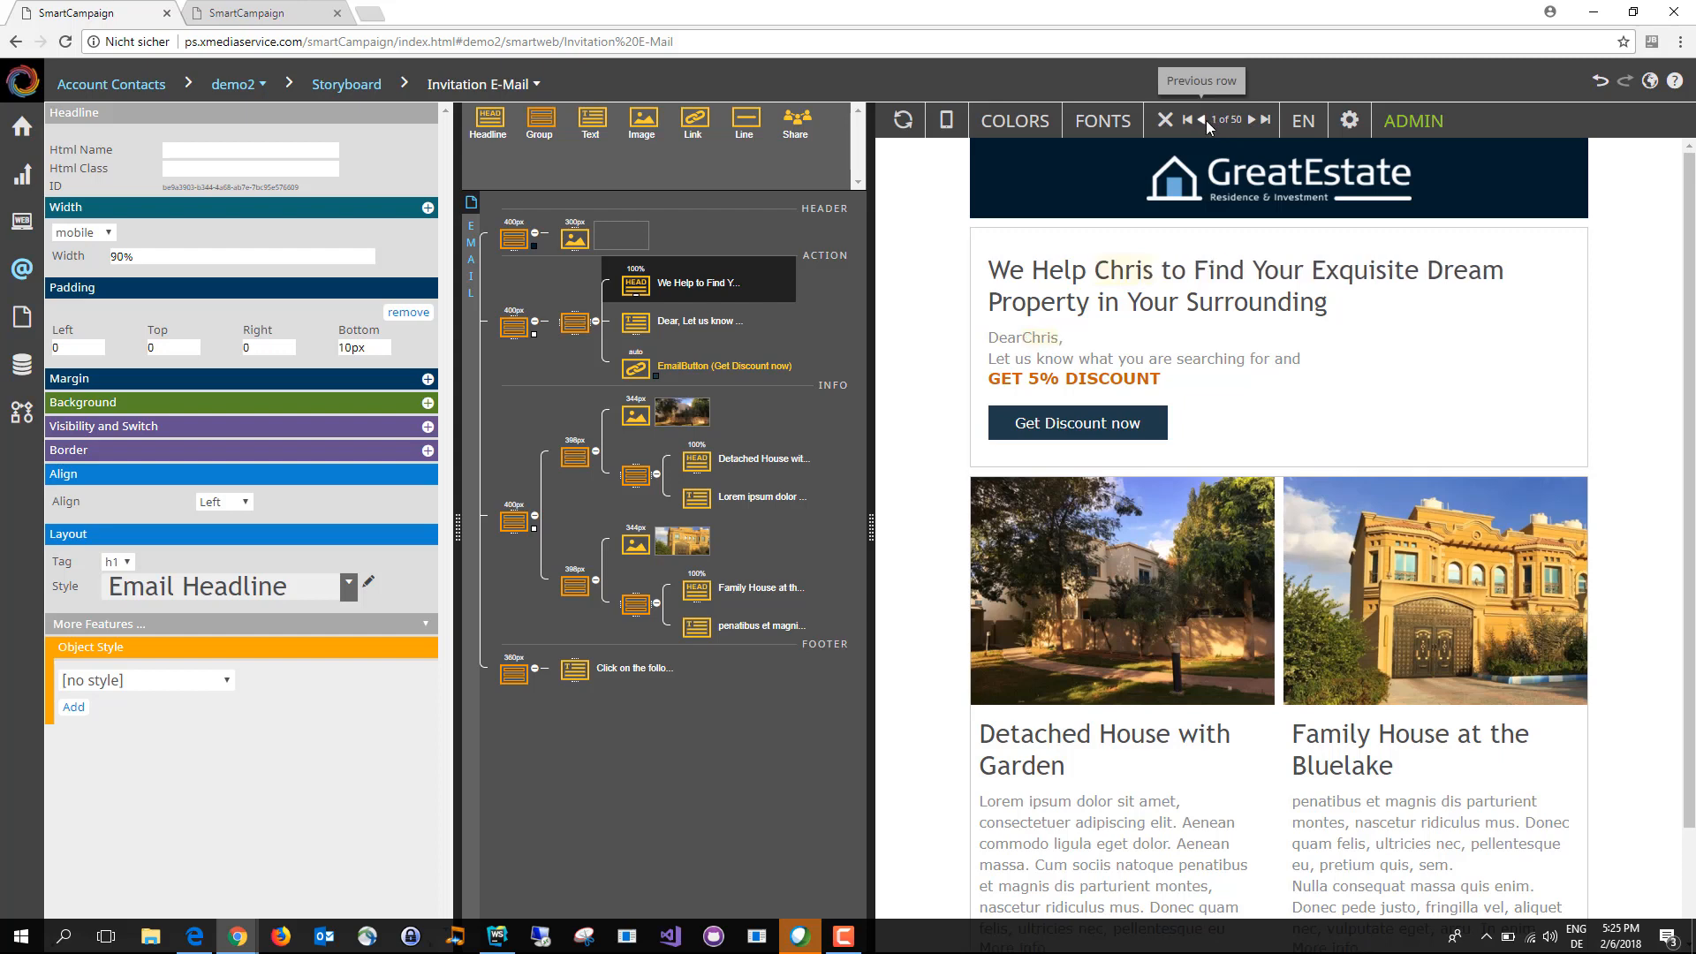
Step: Check the email in the mobile preview, then restore the full preview and widen its area
{"action": "left_click", "coordinate": [950, 124]}
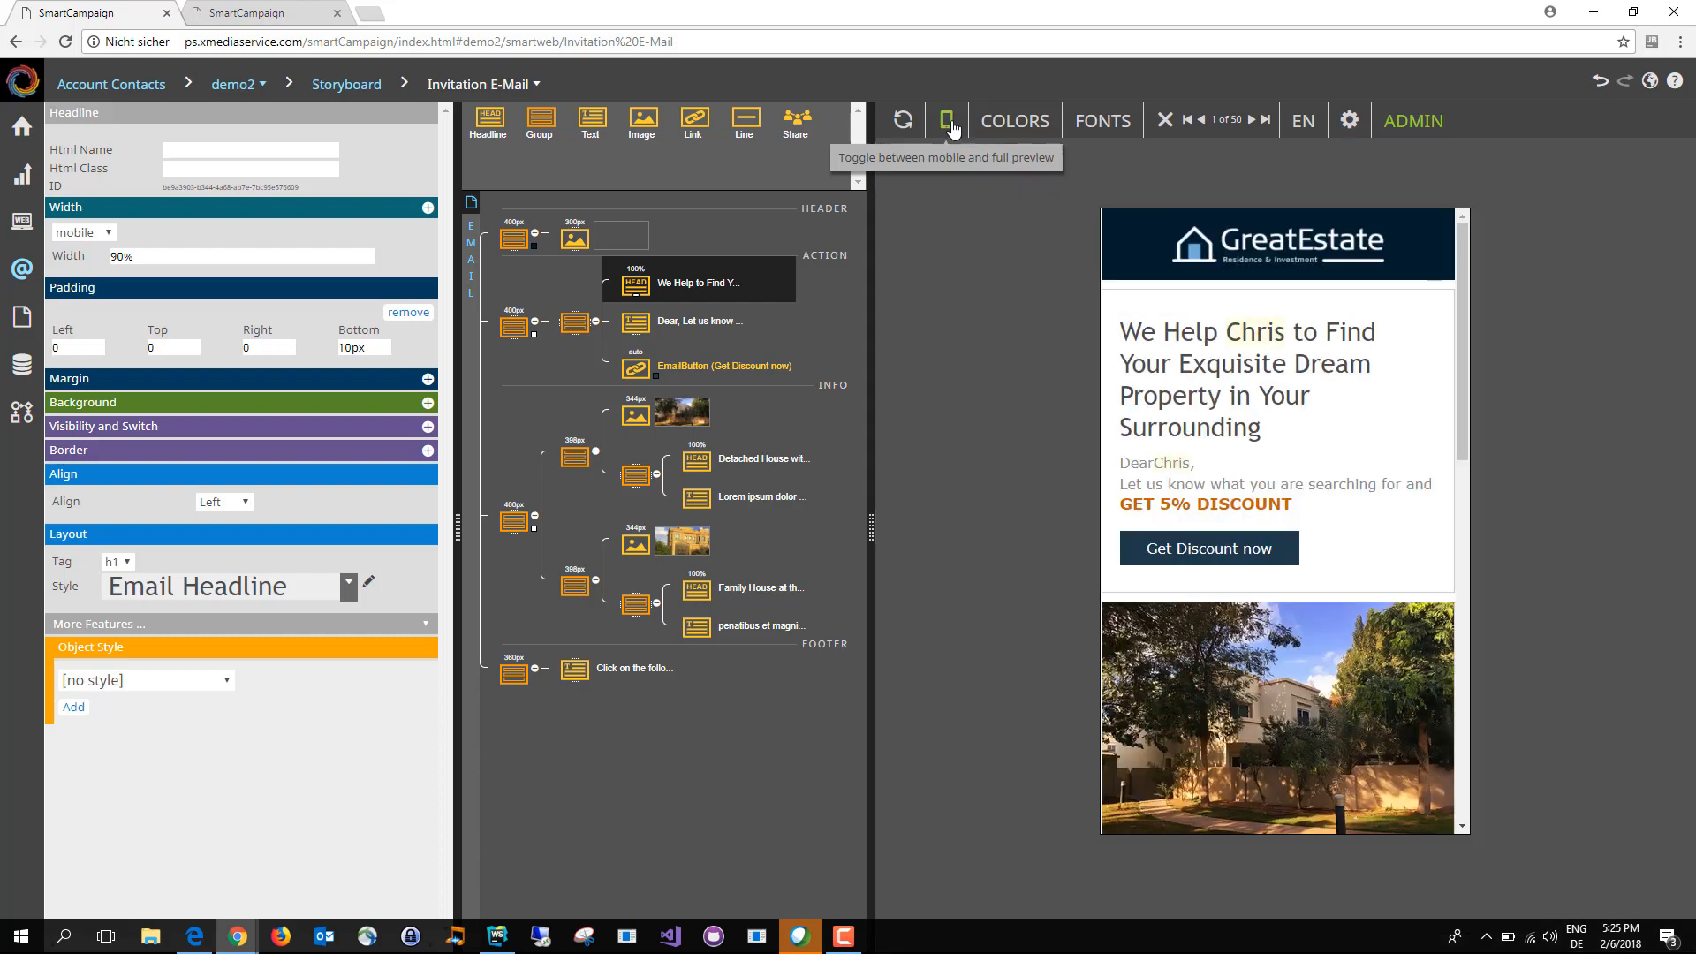
{"action": "mouse_move", "coordinate": [1463, 347]}
{"action": "left_mouse_down"}
{"action": "mouse_move", "coordinate": [1508, 728]}
{"action": "mouse_move", "coordinate": [1477, 633]}
{"action": "mouse_move", "coordinate": [1454, 342]}
{"action": "left_mouse_up"}
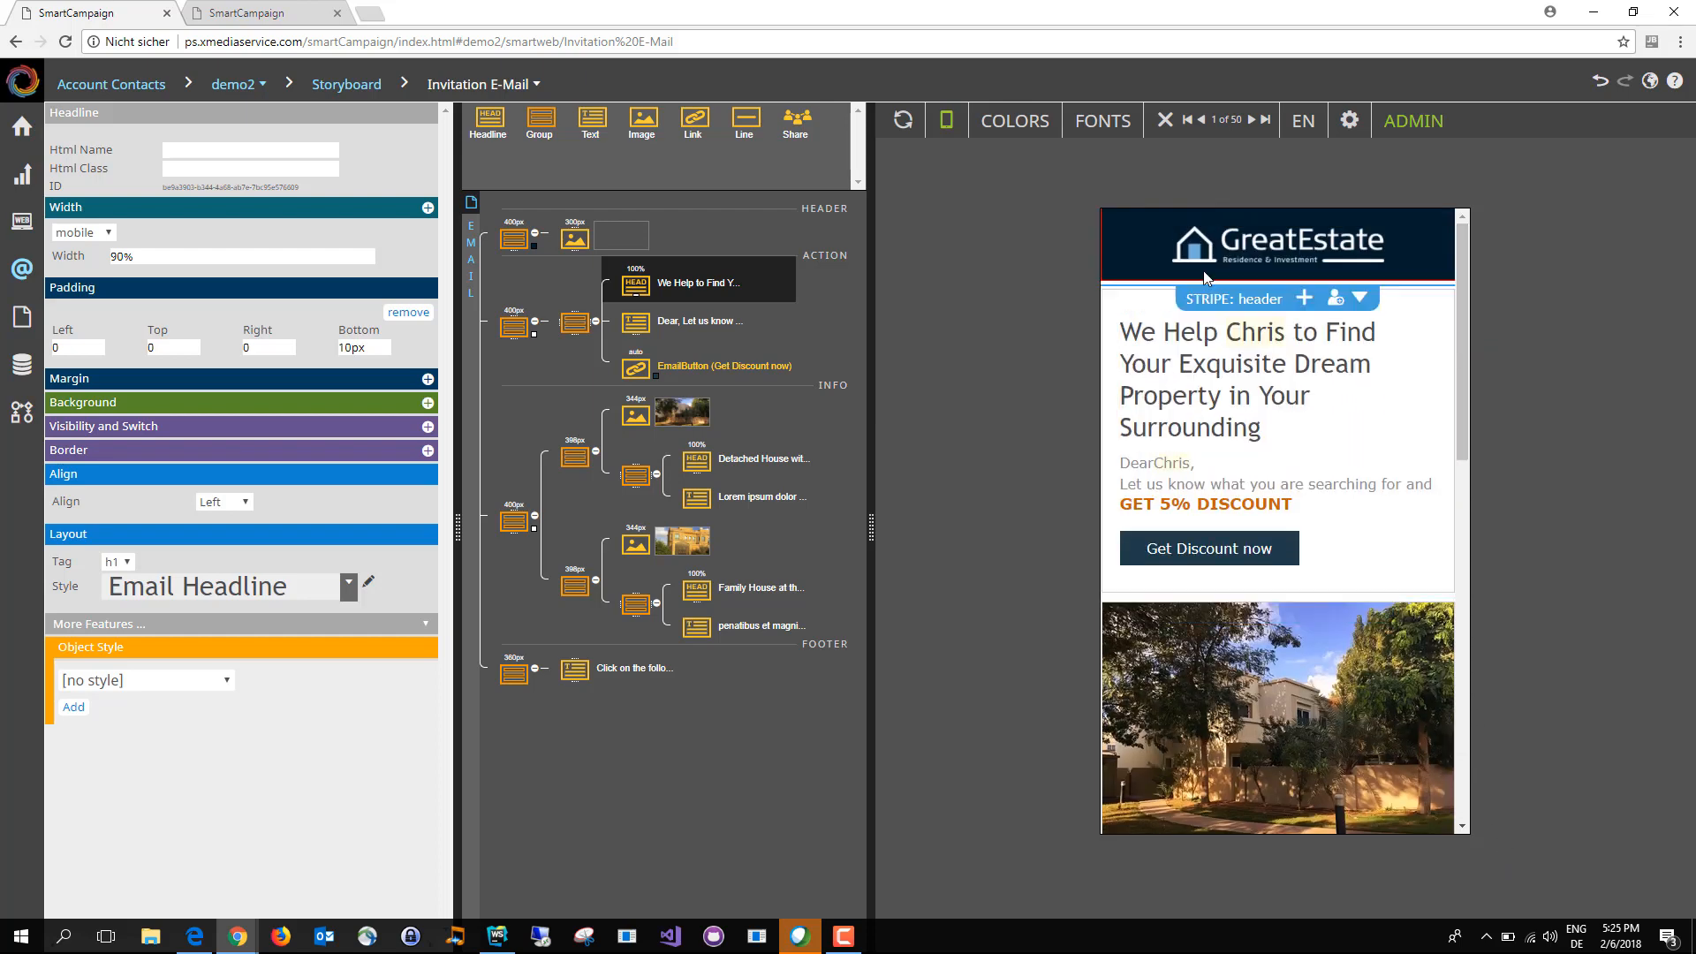
{"action": "left_click", "coordinate": [946, 120]}
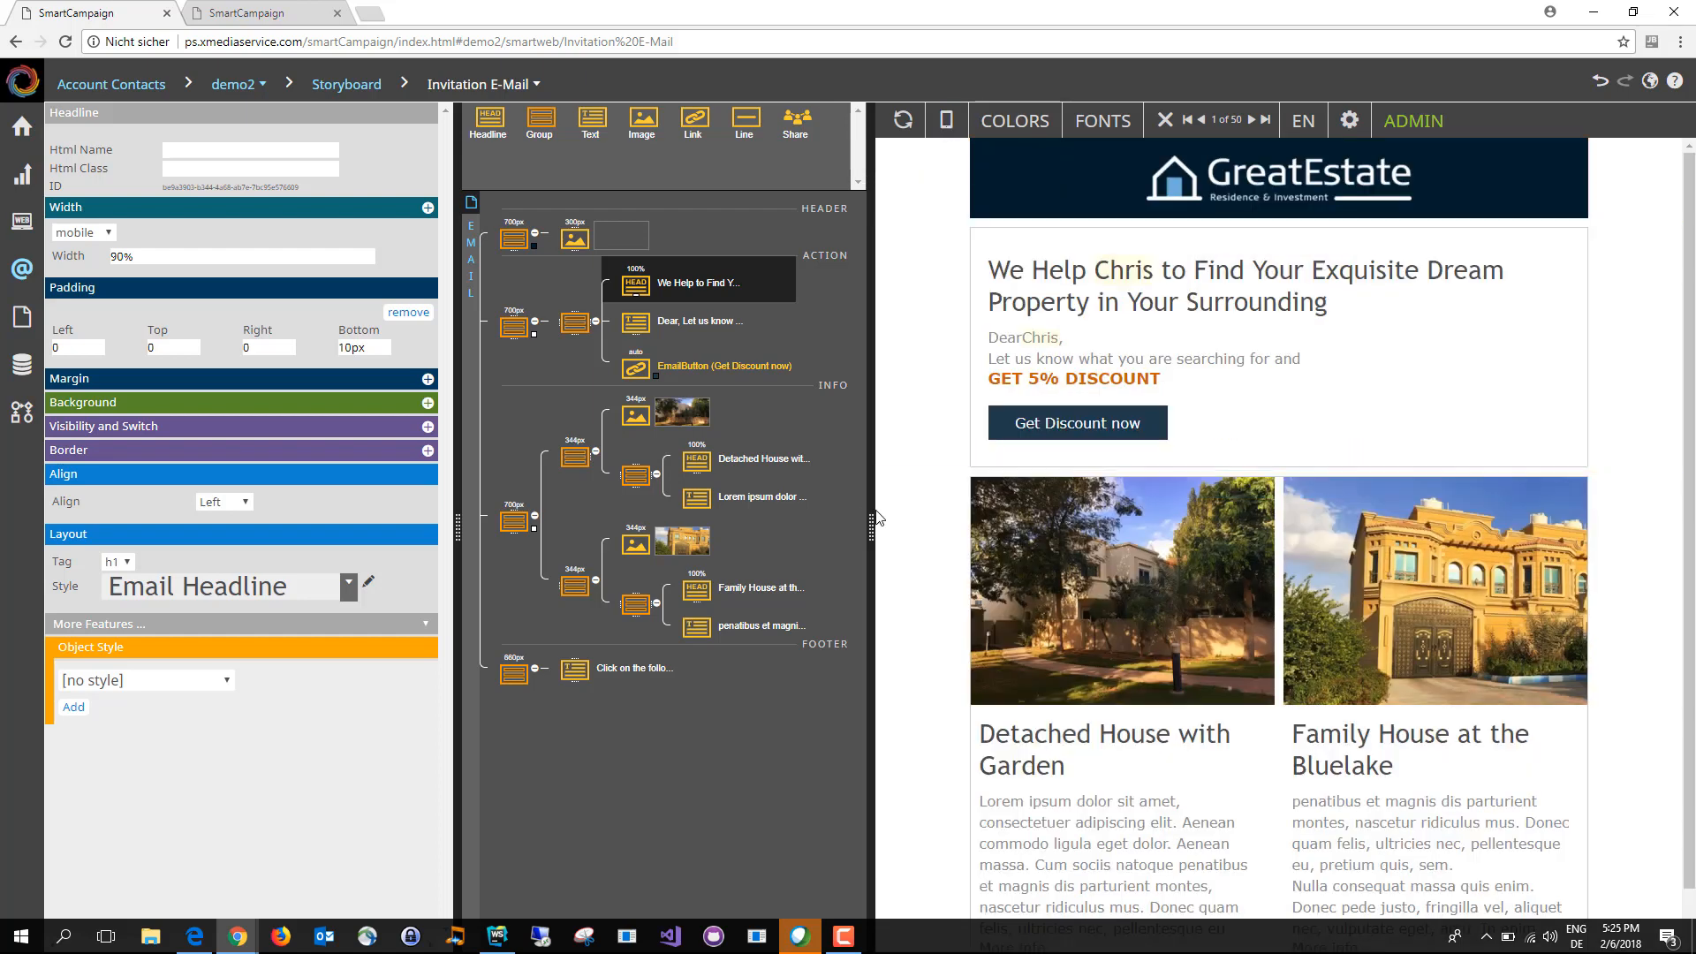
{"action": "left_click_drag", "start_coordinate": [866, 518], "coordinate": [826, 530]}
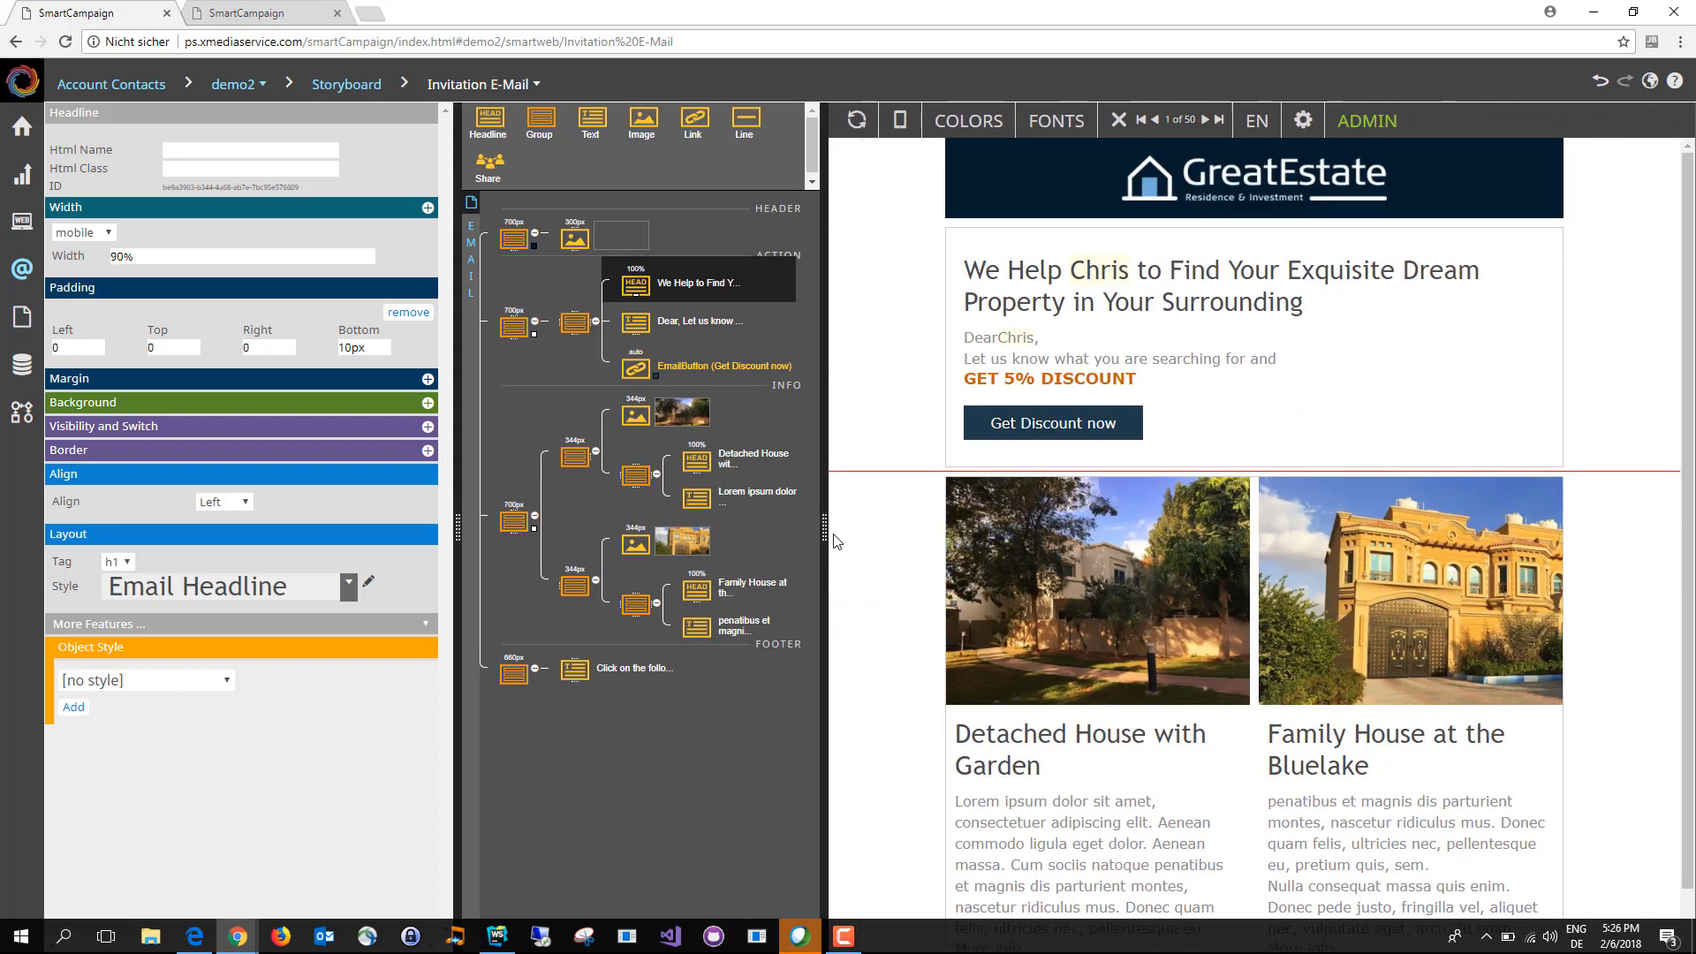
Step: Replace the image above the "Detached House with Garden" headline with BuildingOrange.jpg
{"action": "left_click", "coordinate": [1120, 585]}
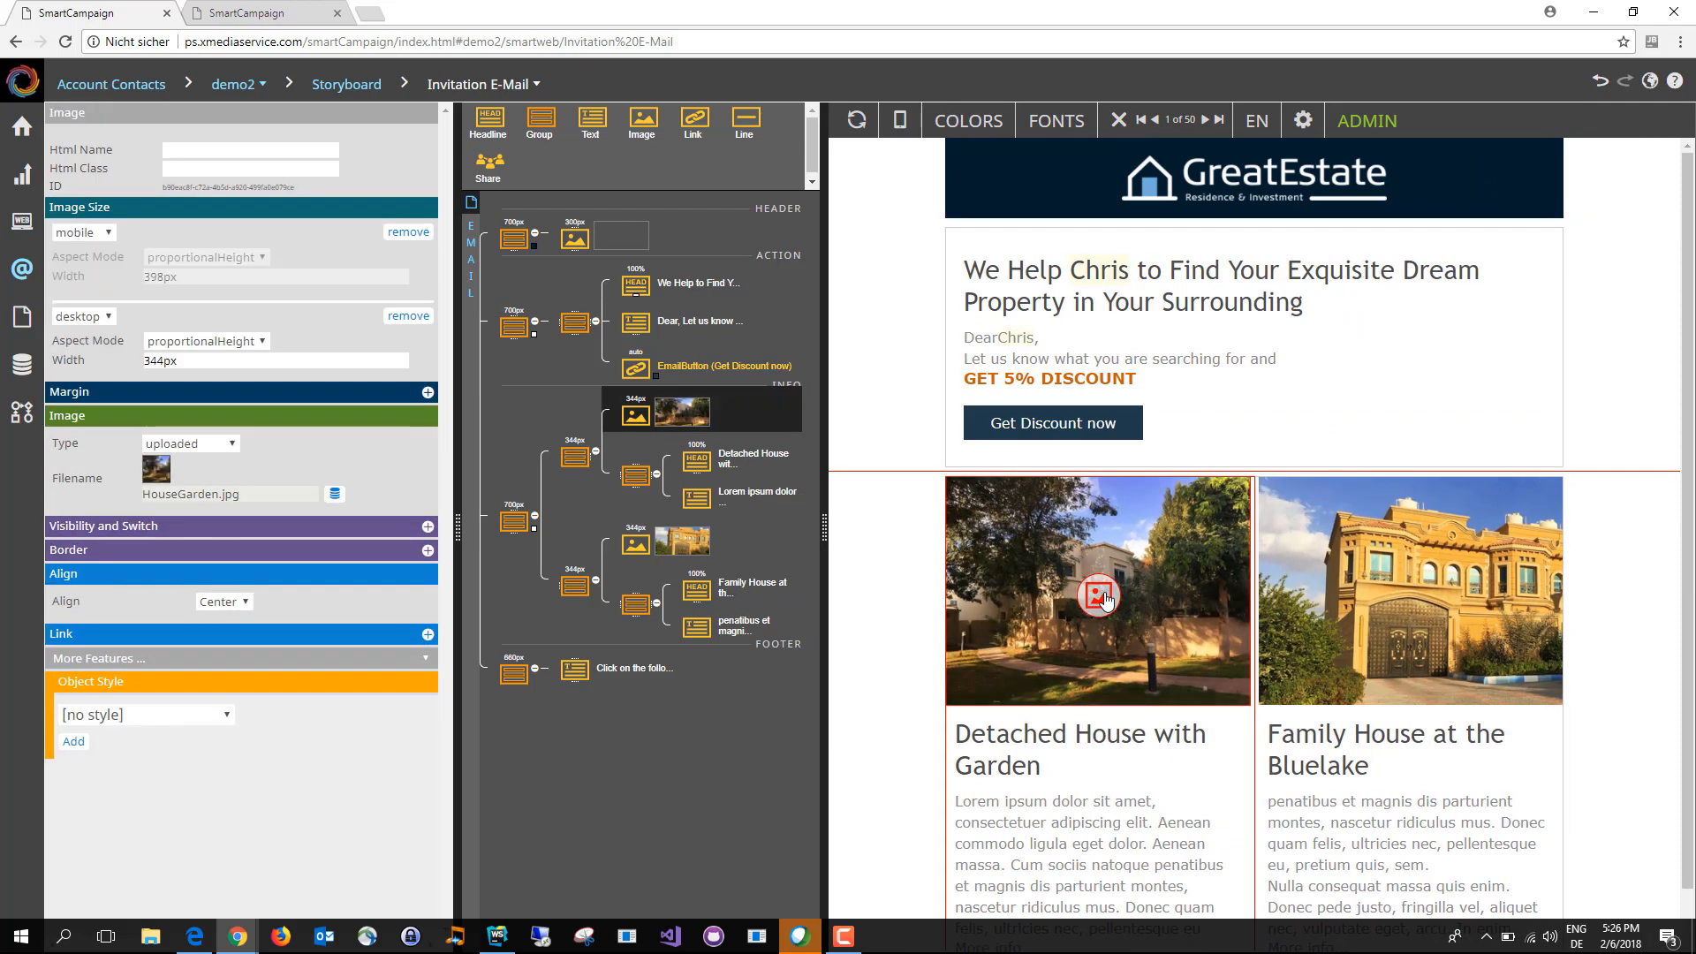
{"action": "left_click", "coordinate": [1104, 597]}
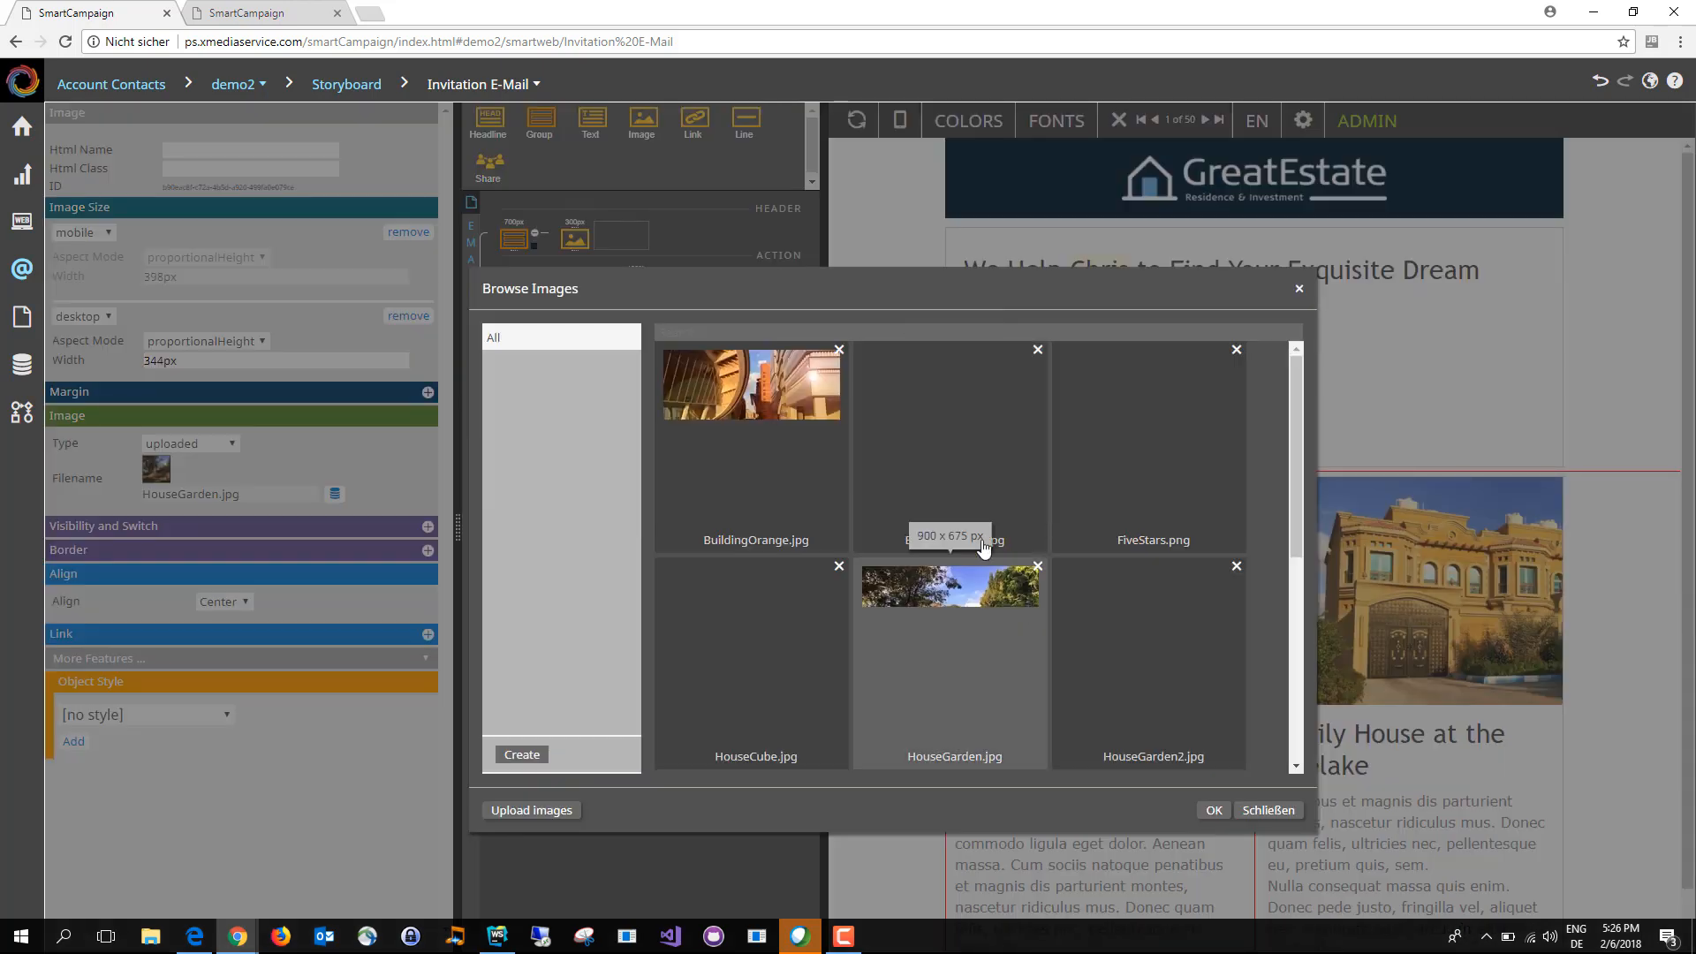
{"action": "double_click", "coordinate": [800, 392]}
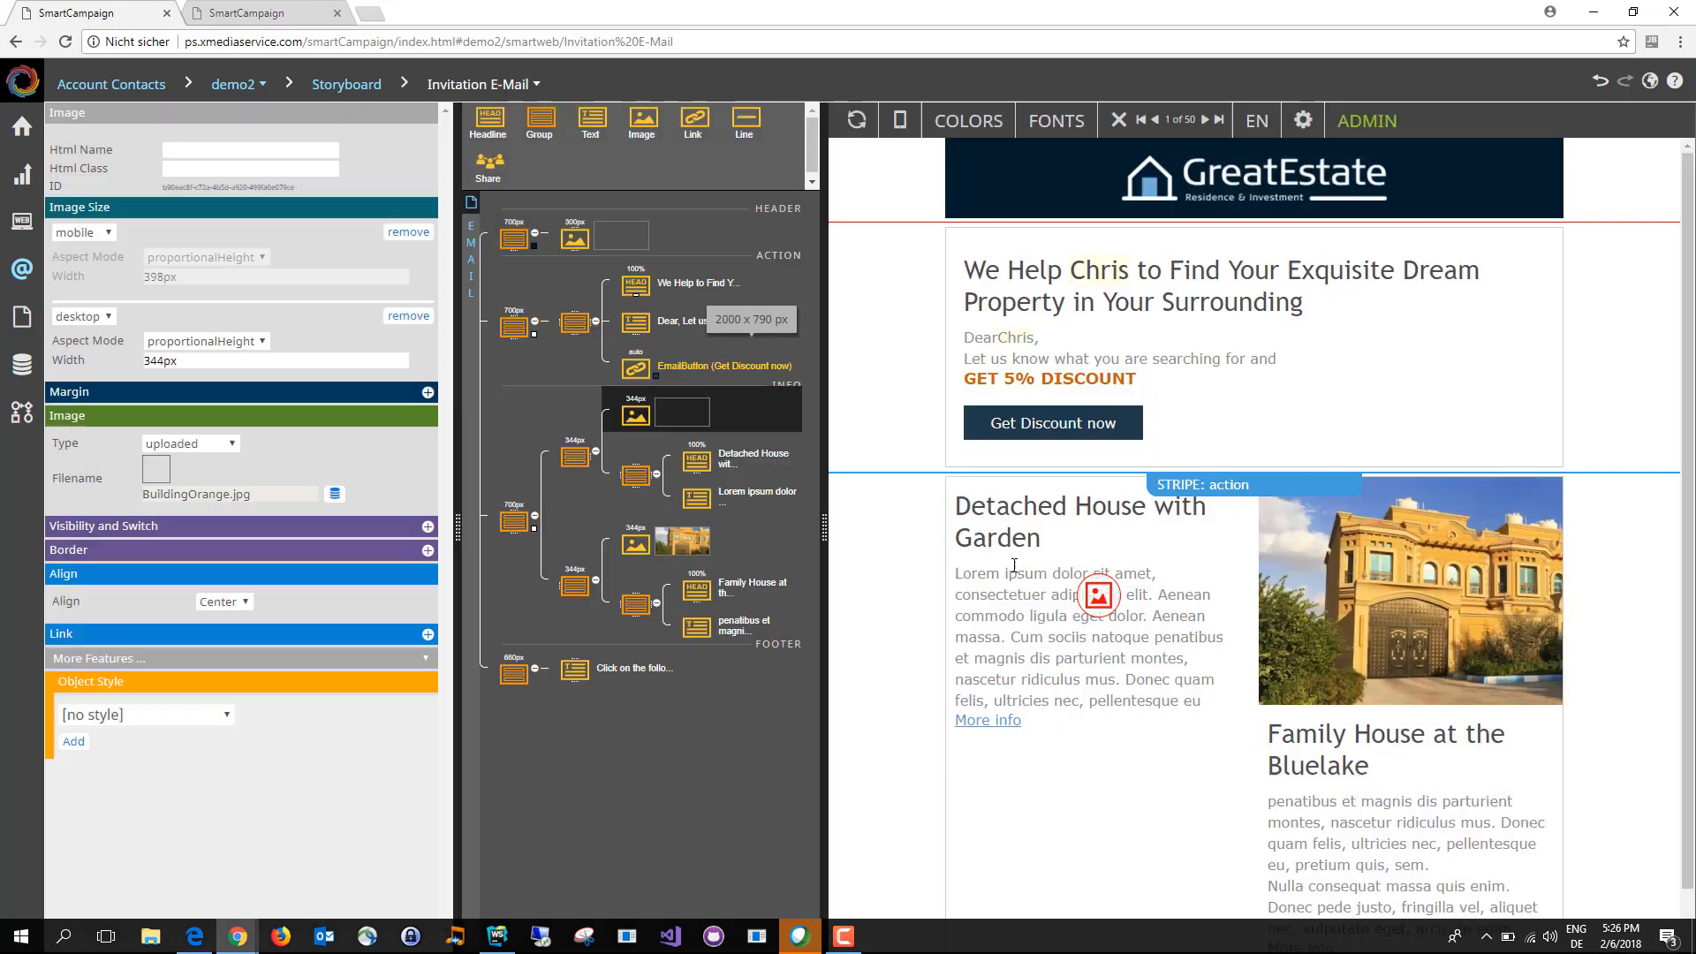
Step: Set the image above the "Detached House with Garden" headline to HouseGarden2.jpg and review the email's content
{"action": "left_click", "coordinate": [1100, 597]}
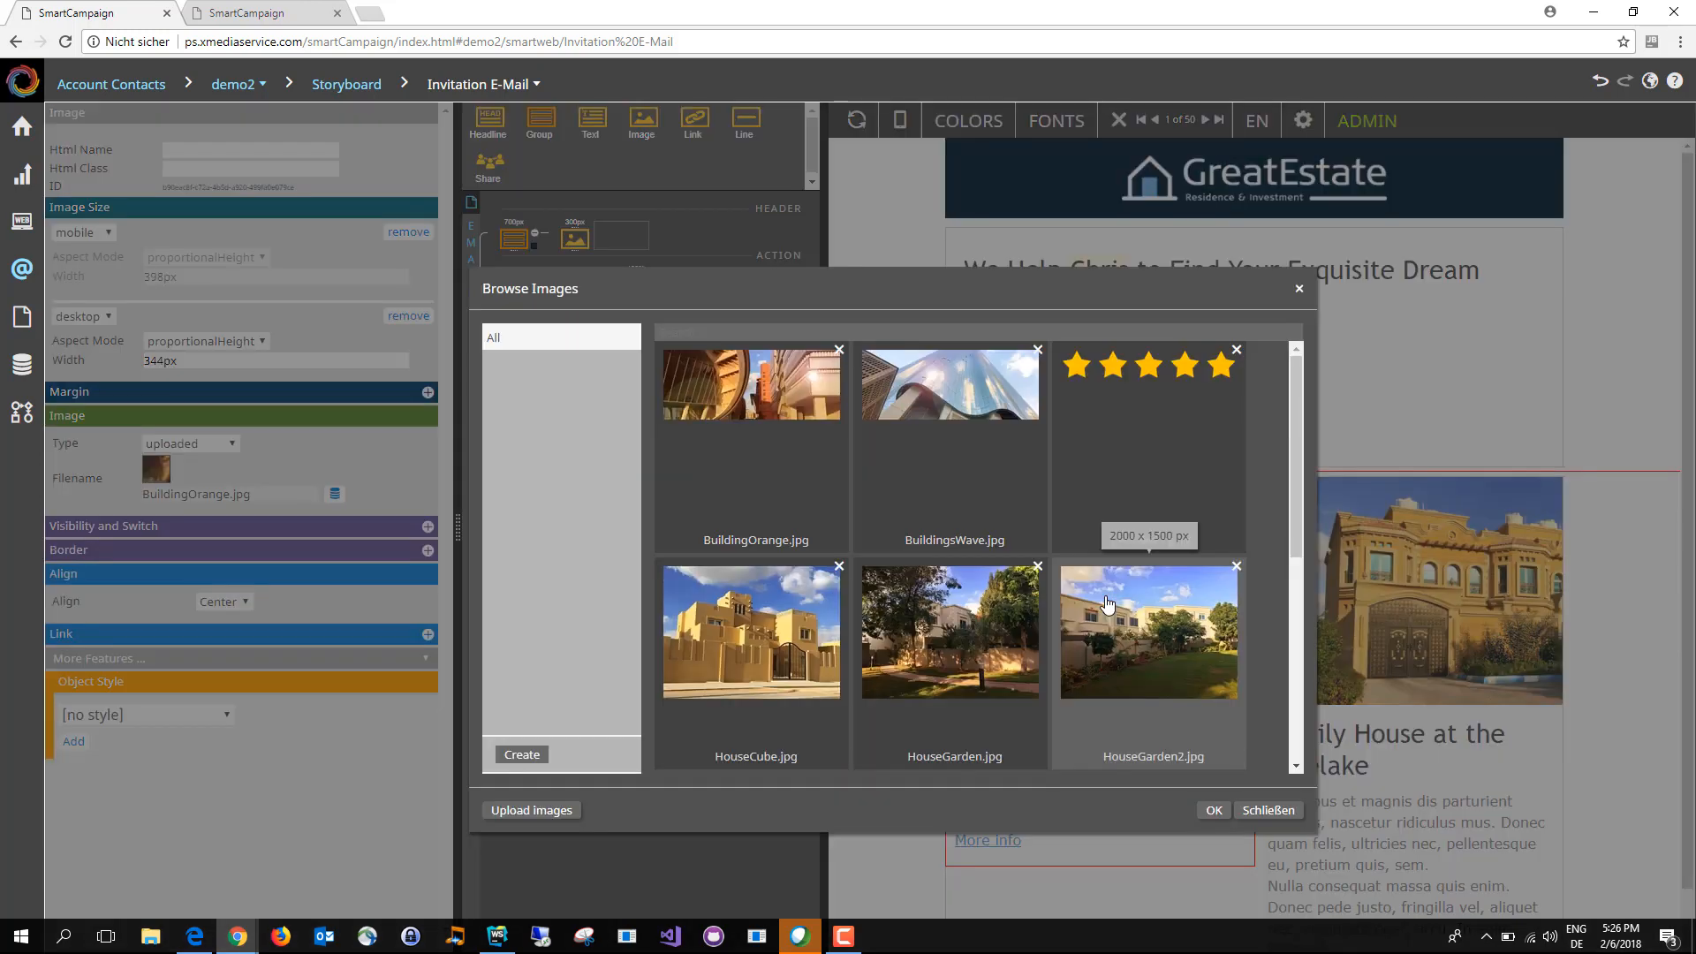
{"action": "double_click", "coordinate": [1136, 647]}
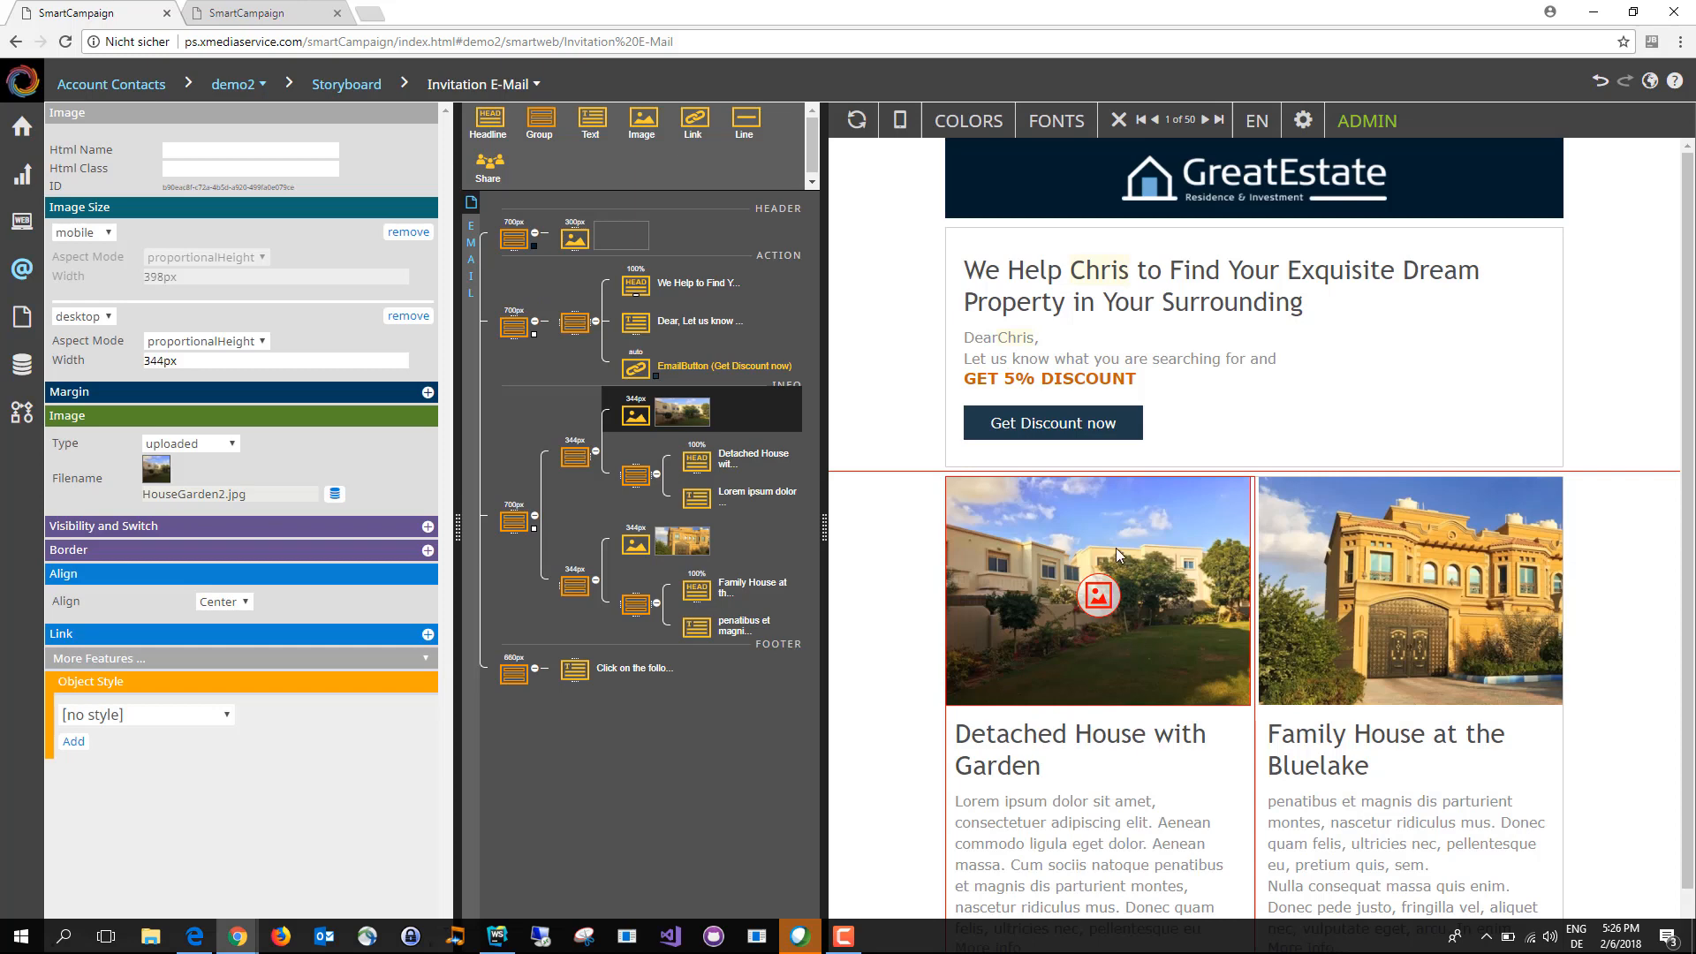
{"action": "scroll", "coordinate": [1122, 675], "scroll_direction": "down", "scroll_amount": 1}
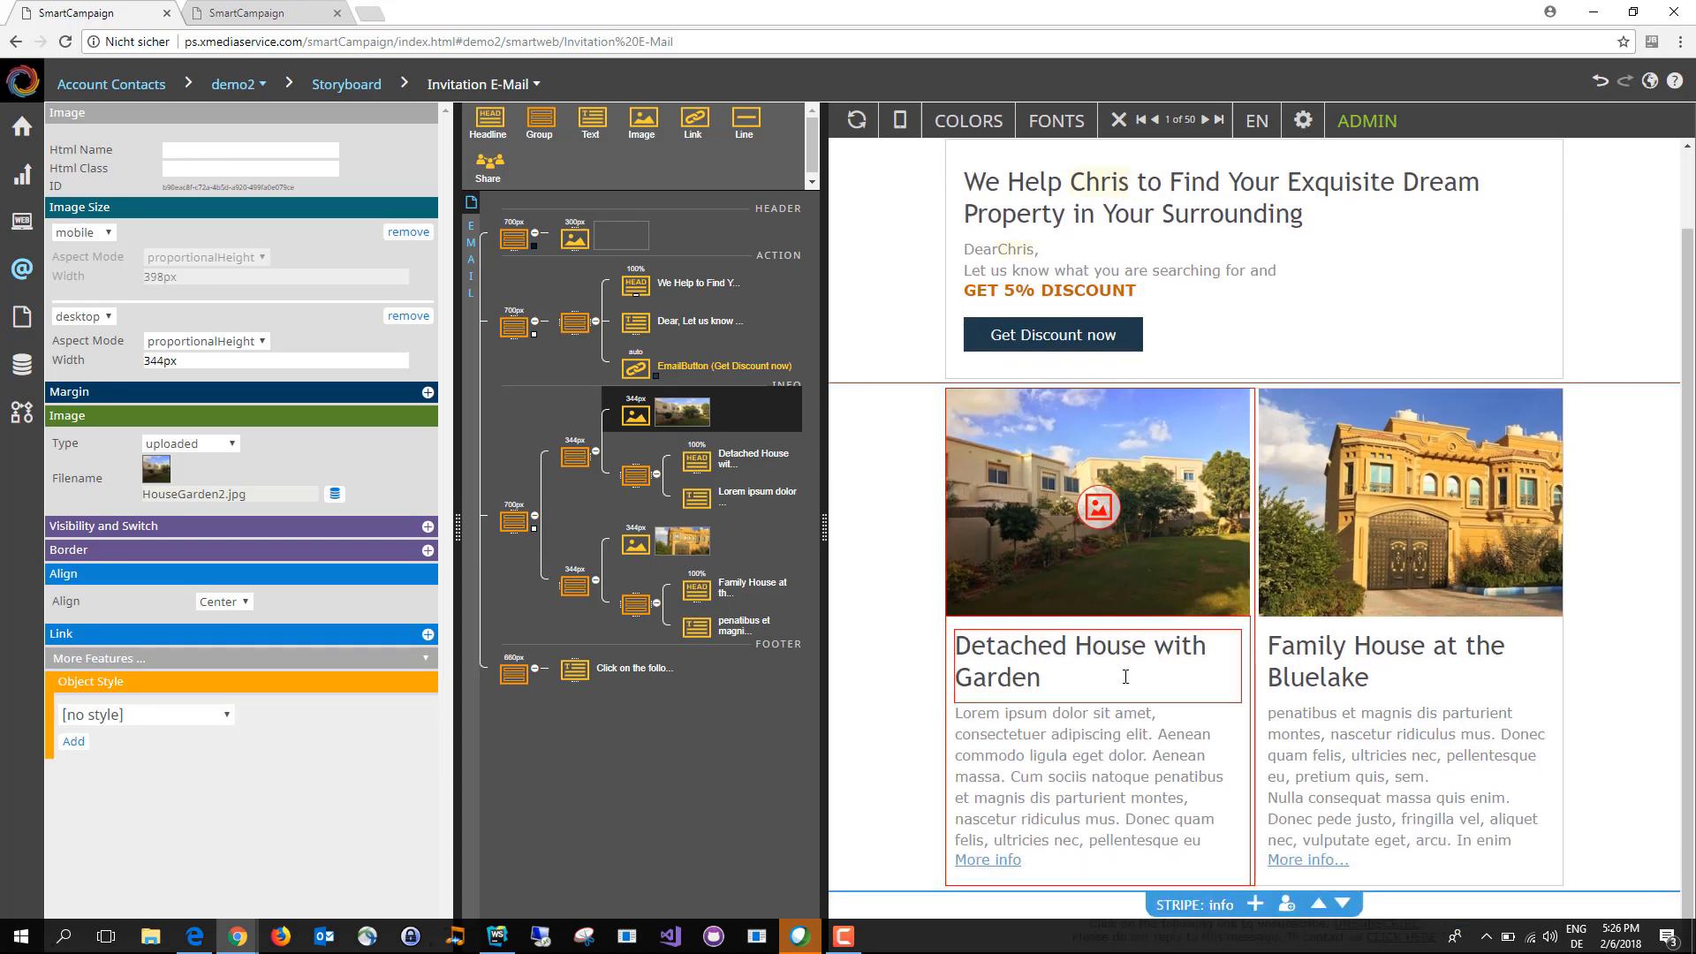
{"action": "scroll", "coordinate": [1121, 710], "scroll_direction": "up", "scroll_amount": 1}
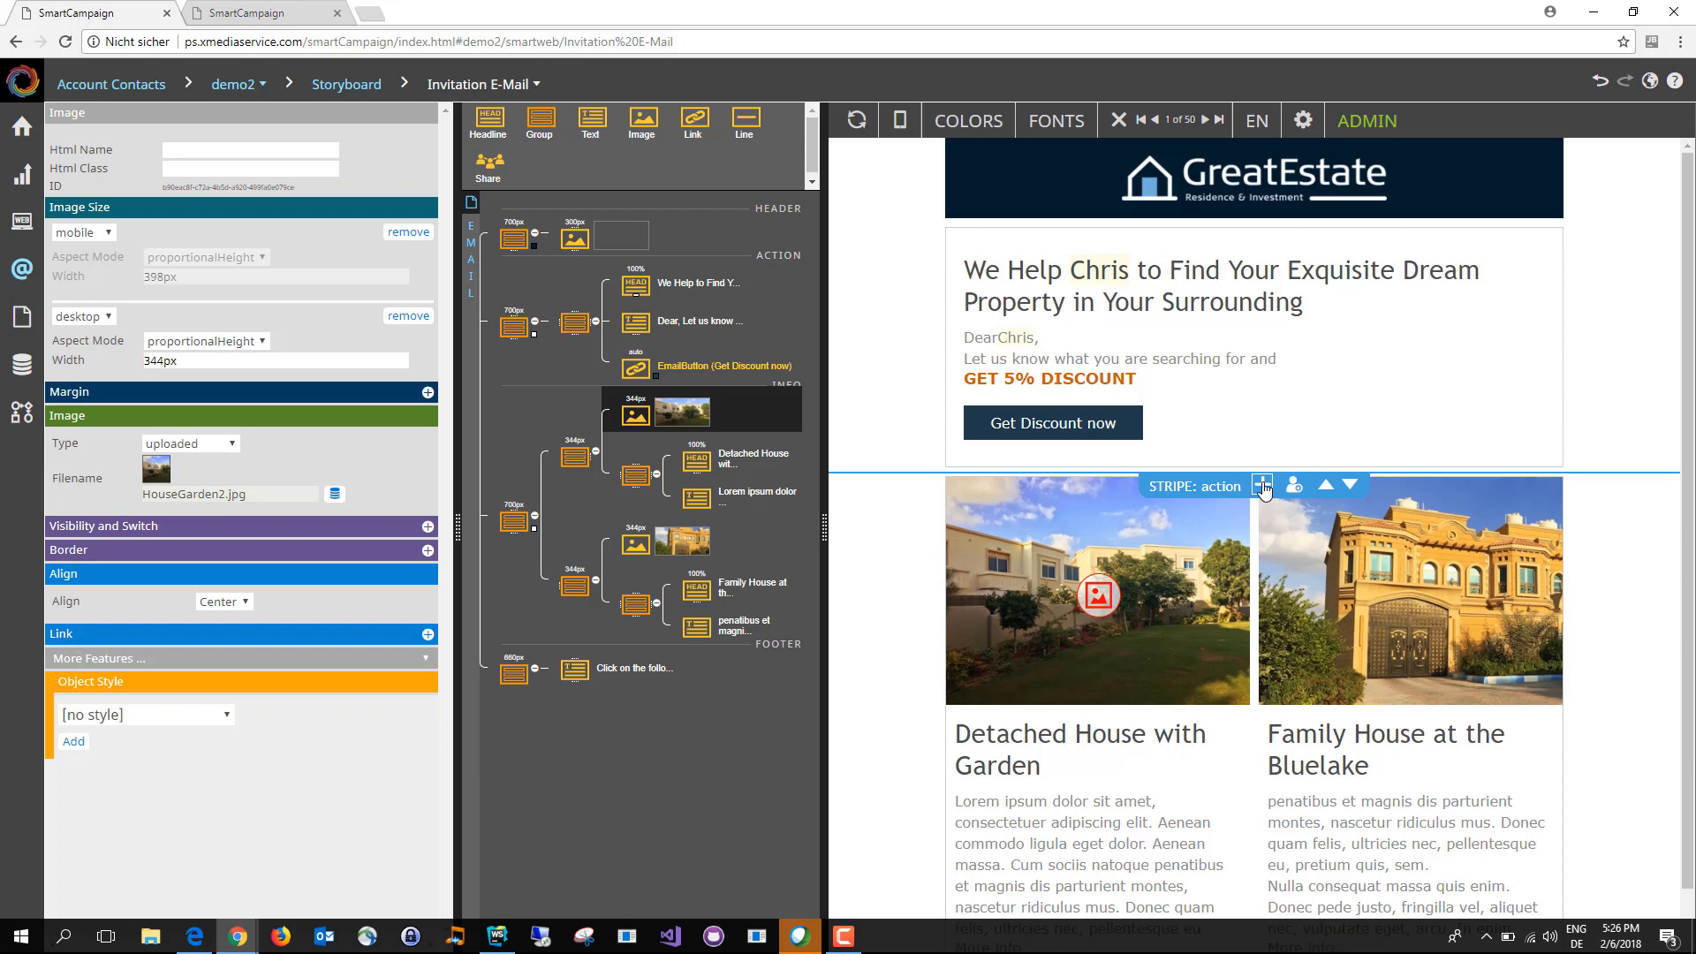
Step: Inspect the group properties of the email's header, action and info stripes
{"action": "left_click", "coordinate": [513, 519]}
{"action": "left_click", "coordinate": [513, 324]}
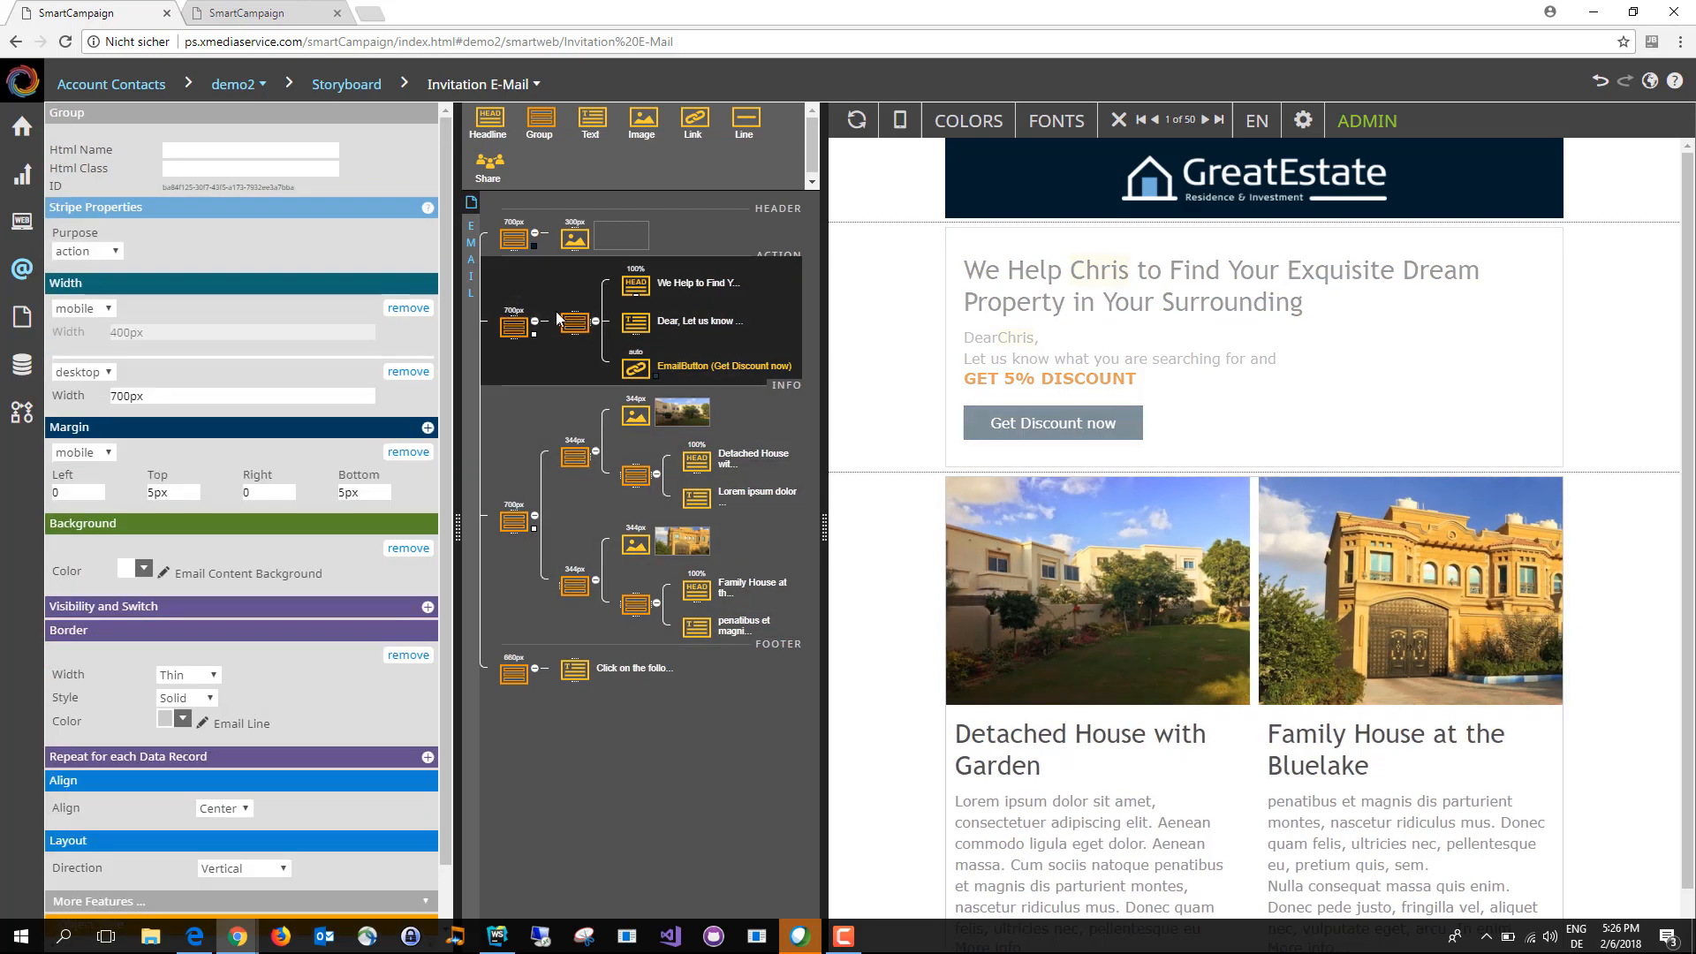
{"action": "left_click", "coordinate": [1179, 170]}
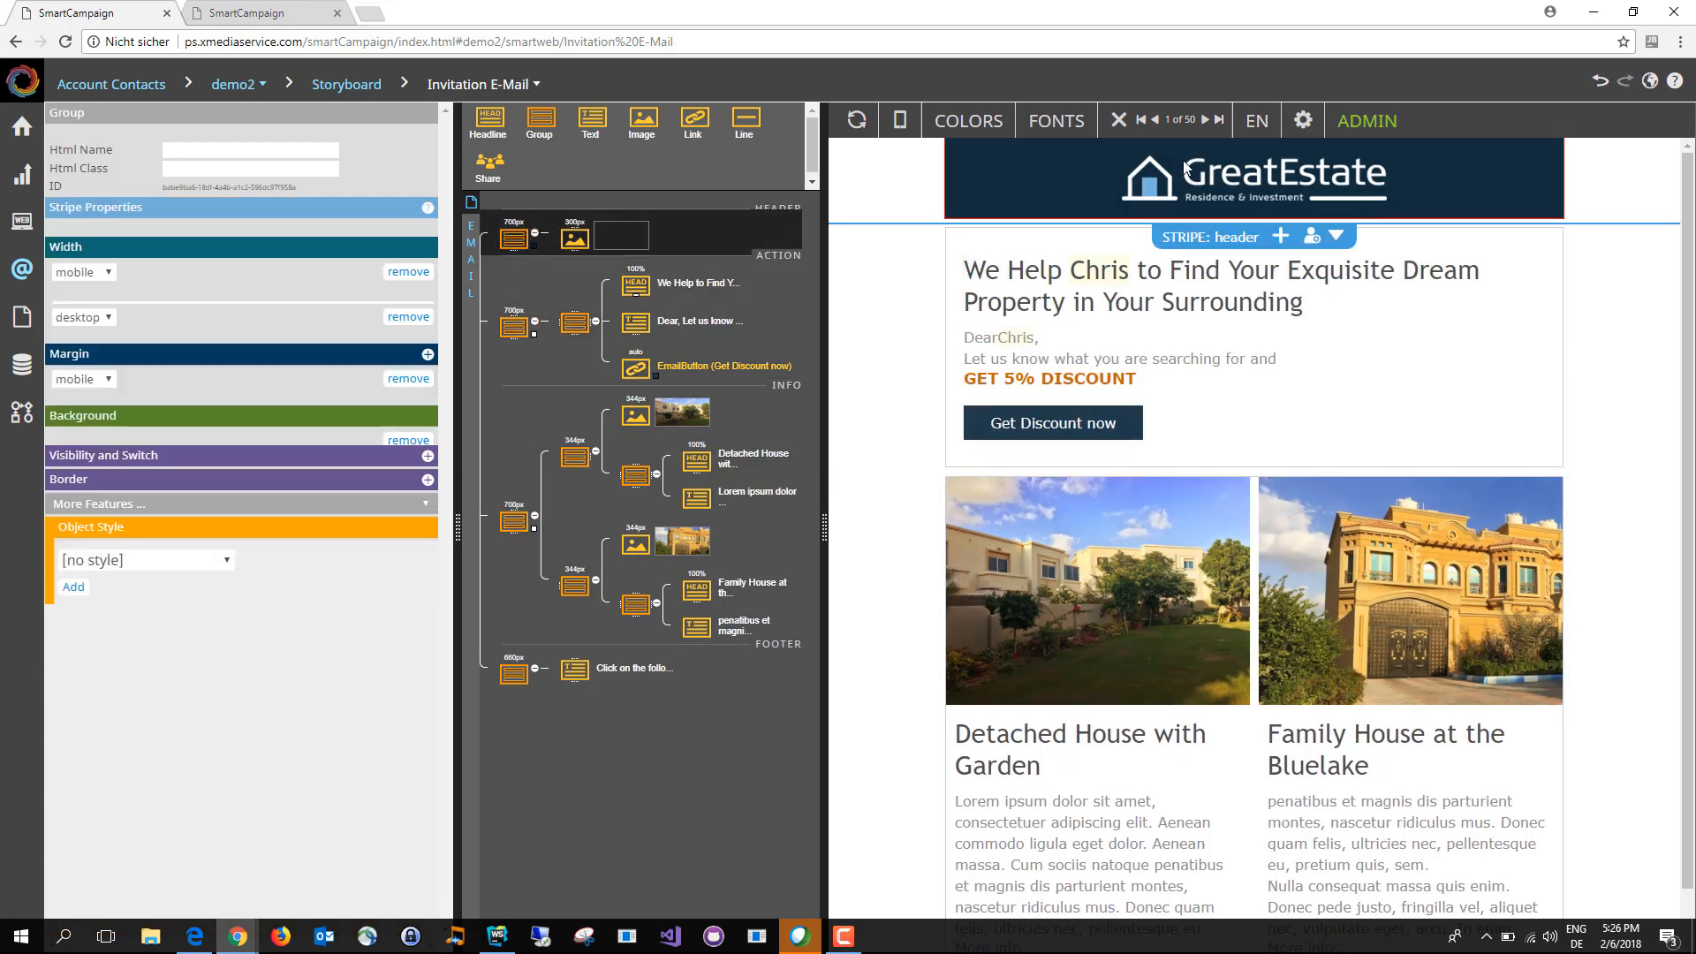
{"action": "left_click", "coordinate": [514, 324]}
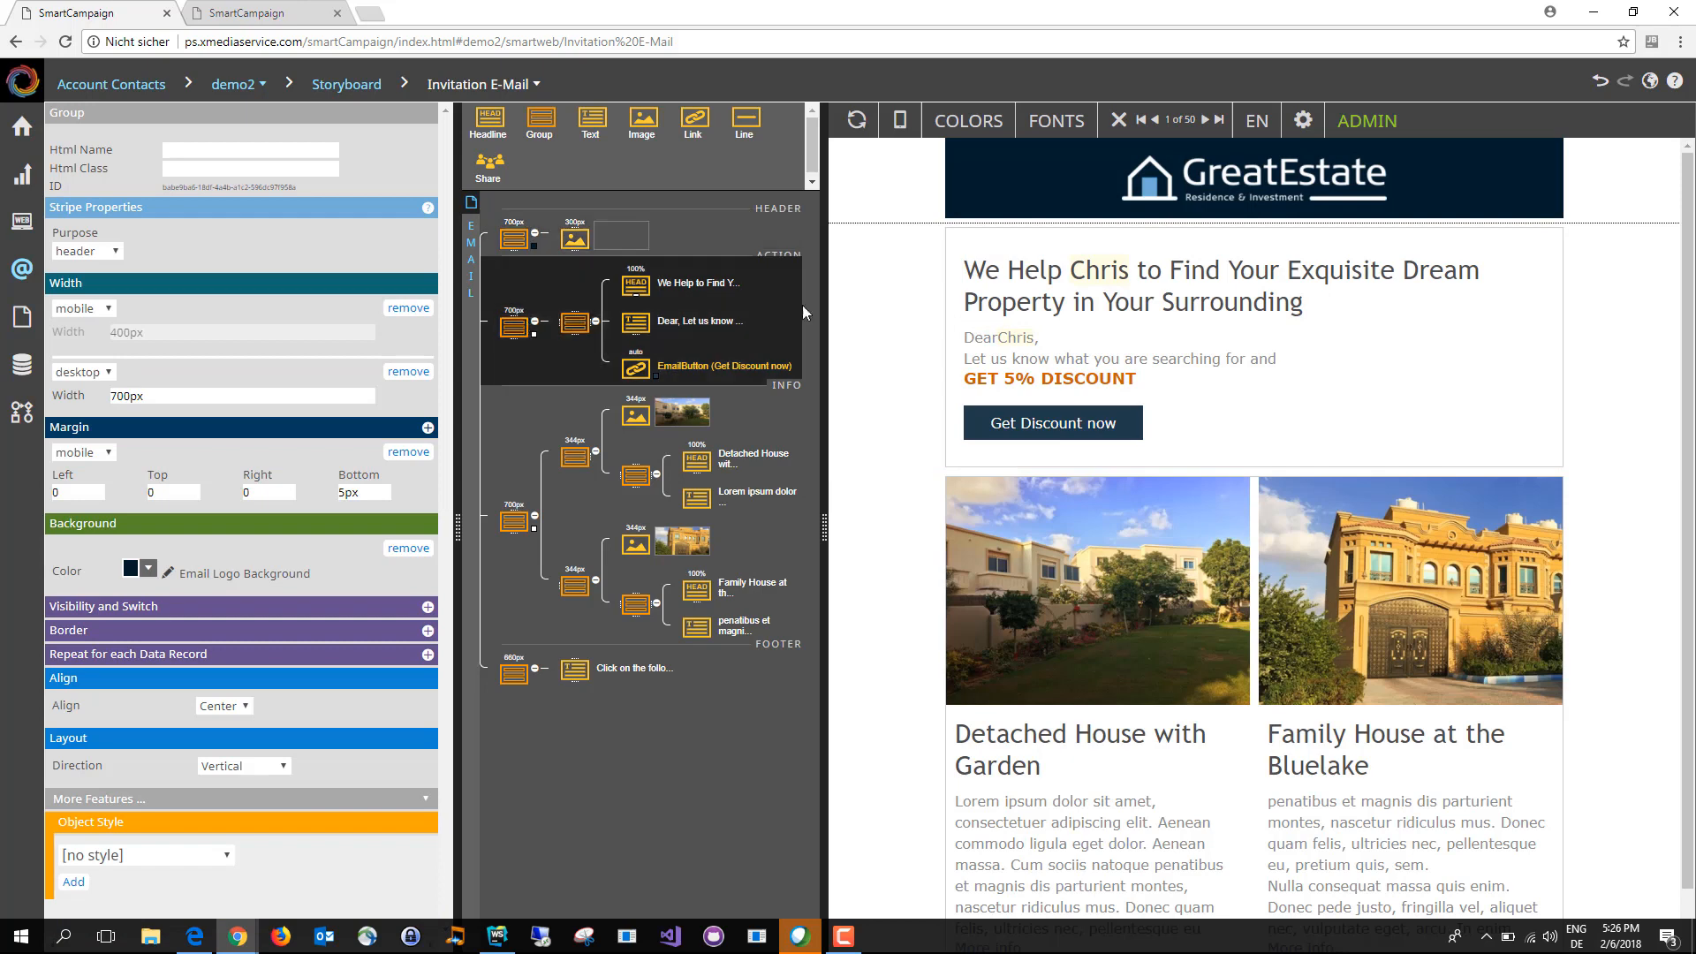
{"action": "left_click", "coordinate": [513, 521]}
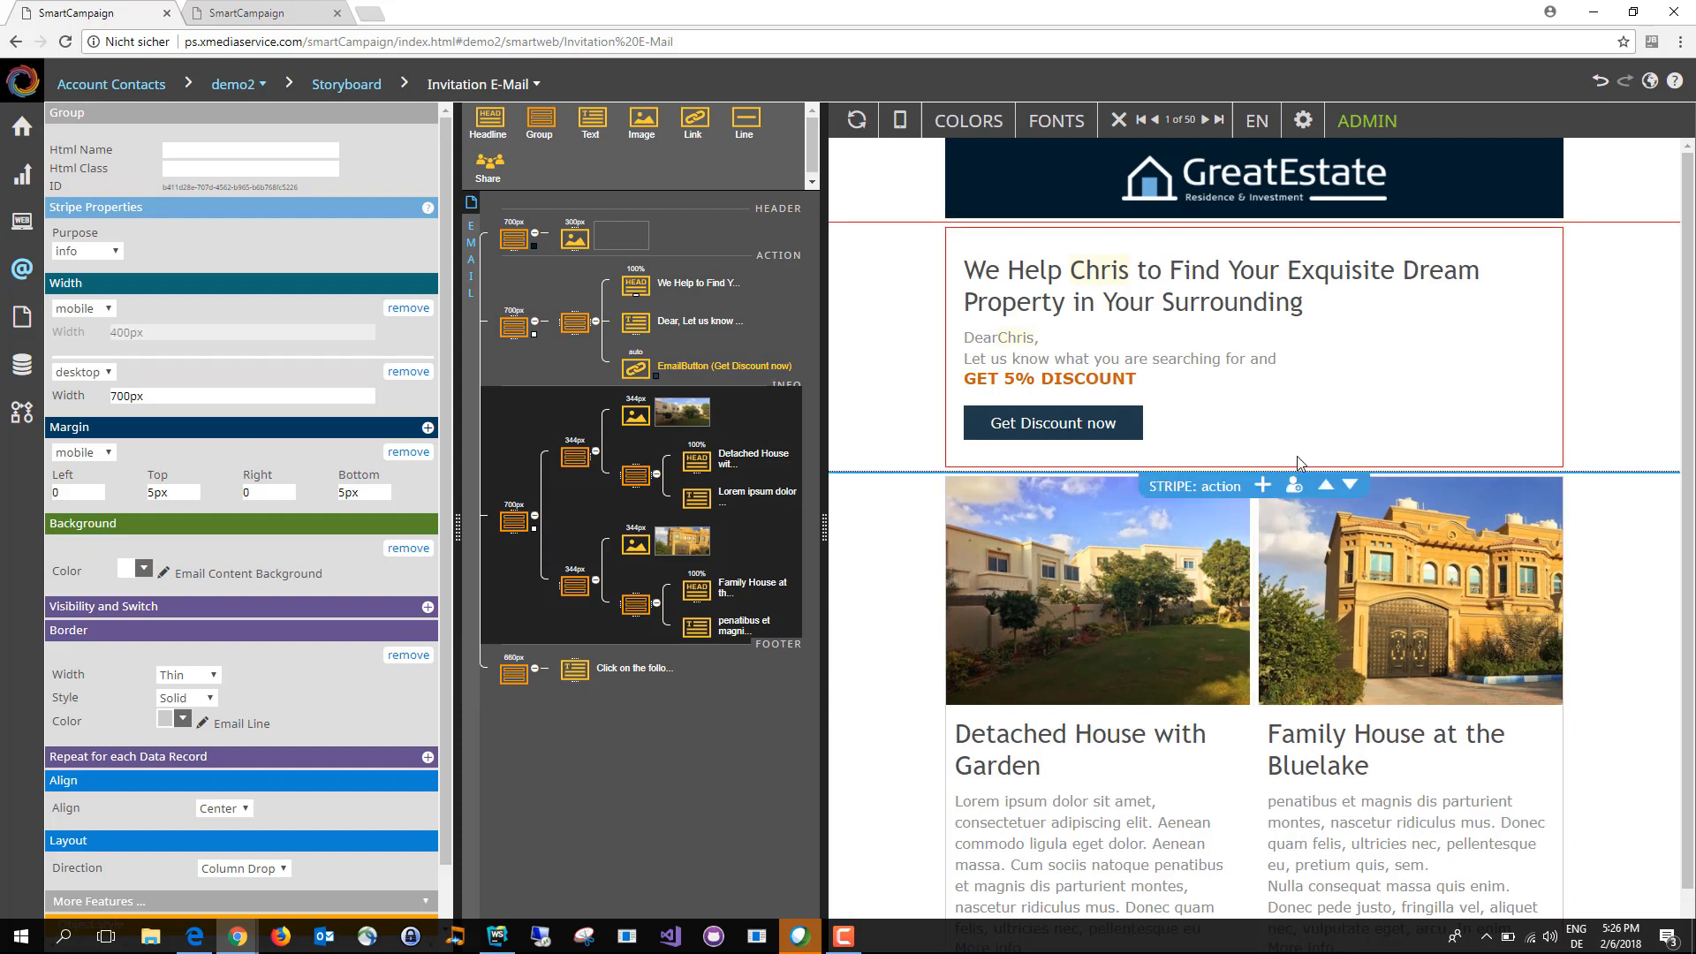
Step: Add the dark GreatEstate info stripe with "Villa with Tropical Garden" directly below the action stripe
{"action": "left_click", "coordinate": [1264, 494]}
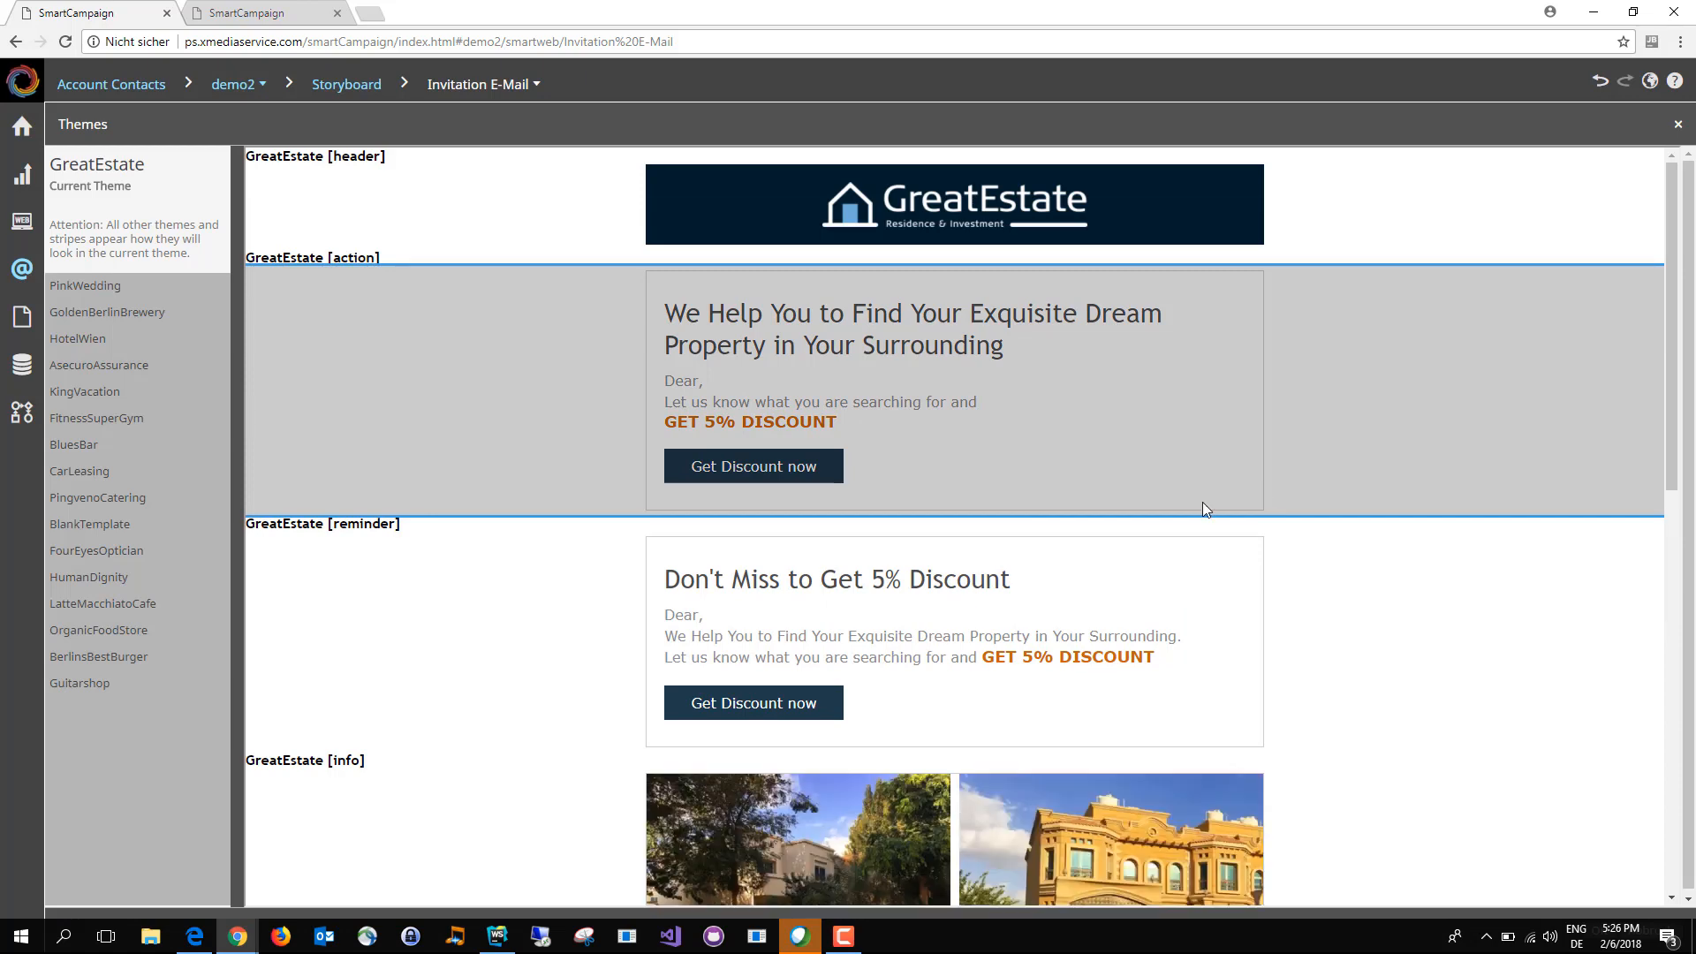
{"action": "scroll", "coordinate": [1158, 624], "scroll_direction": "down", "scroll_amount": 4}
{"action": "scroll", "coordinate": [1149, 645], "scroll_direction": "down", "scroll_amount": 6}
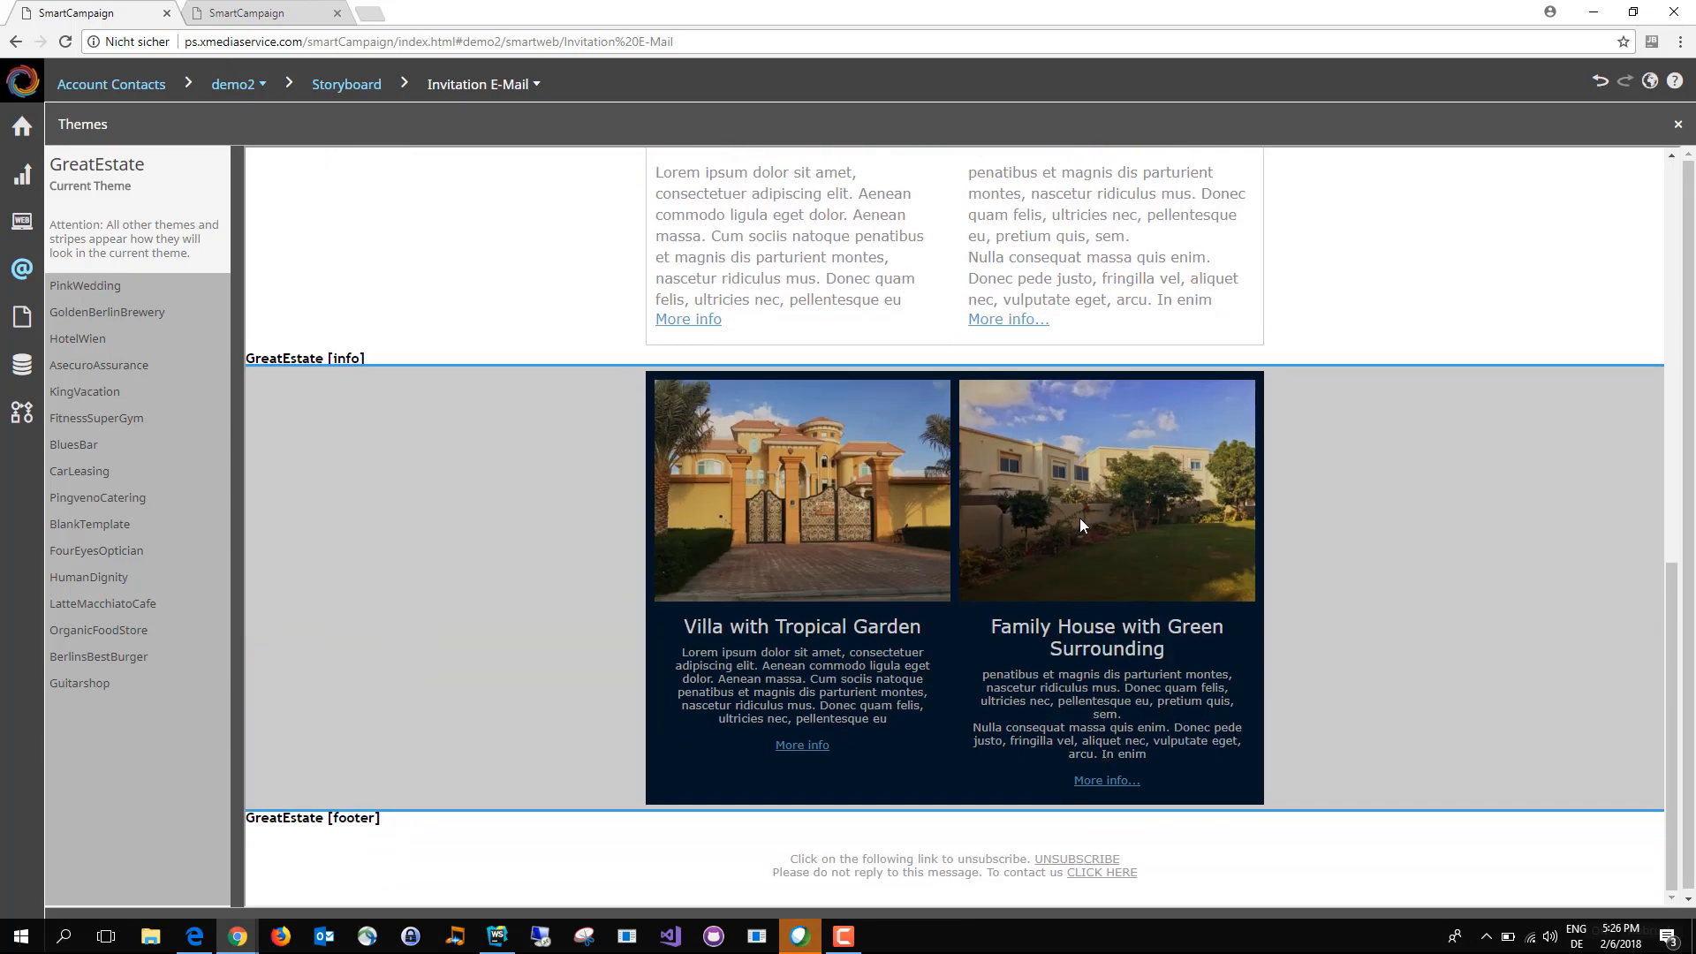
{"action": "left_click", "coordinate": [1080, 517]}
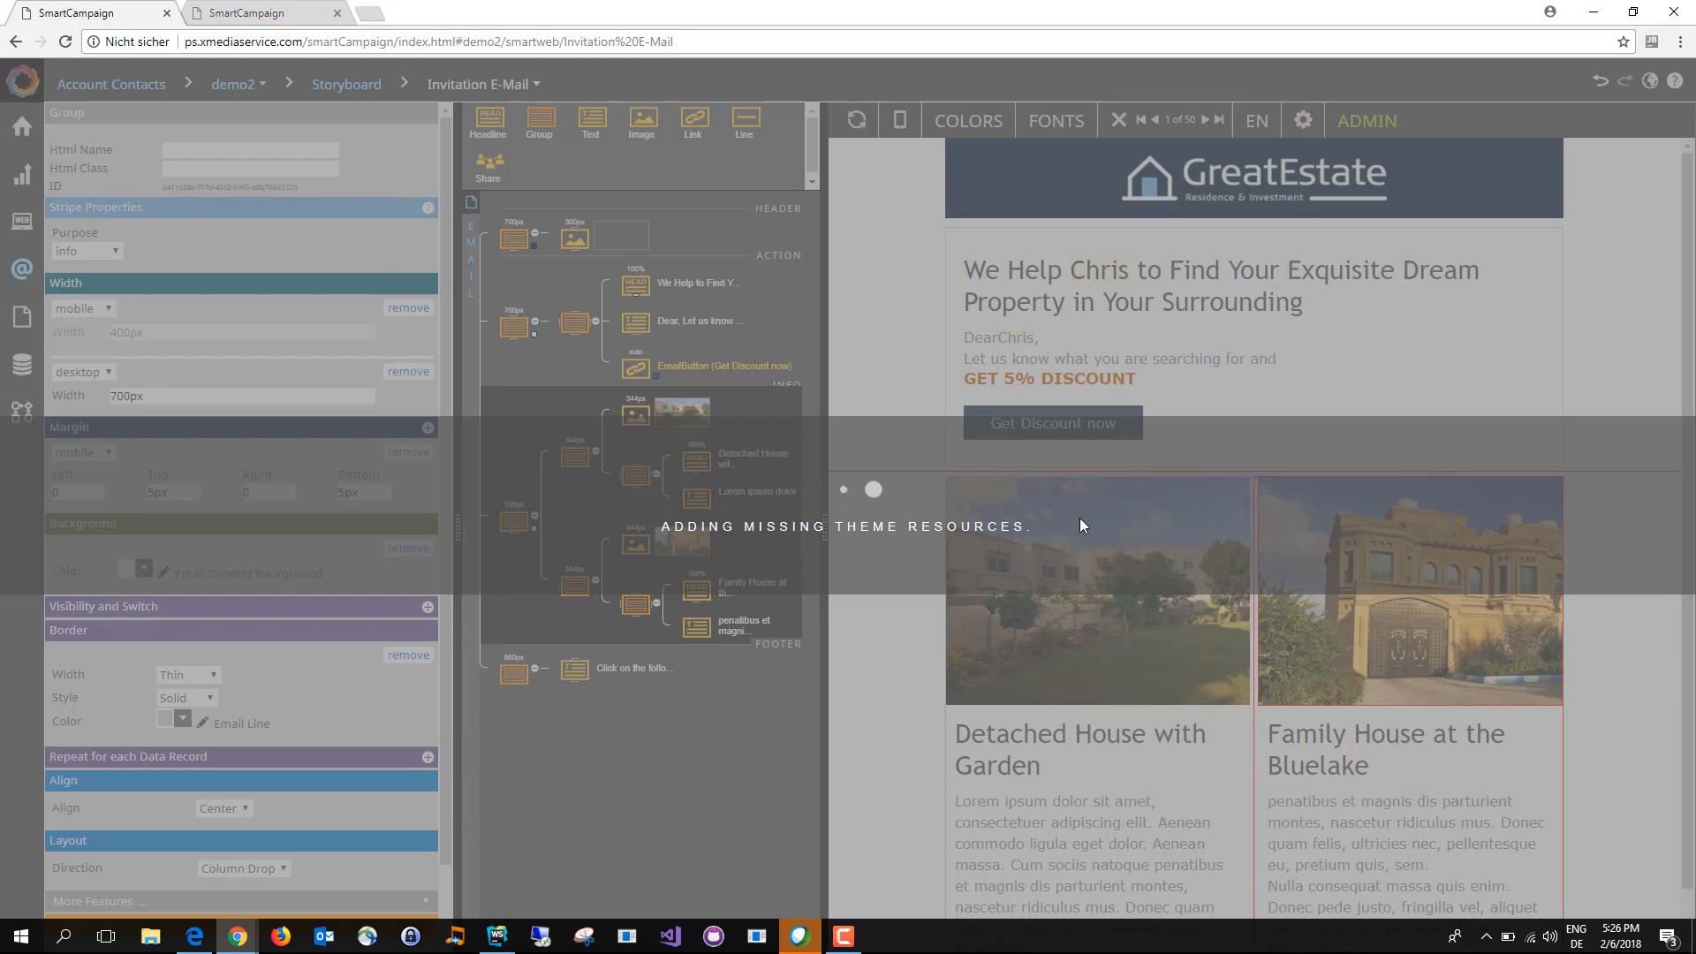
{"action": "scroll", "coordinate": [1121, 600], "scroll_direction": "down", "scroll_amount": 2}
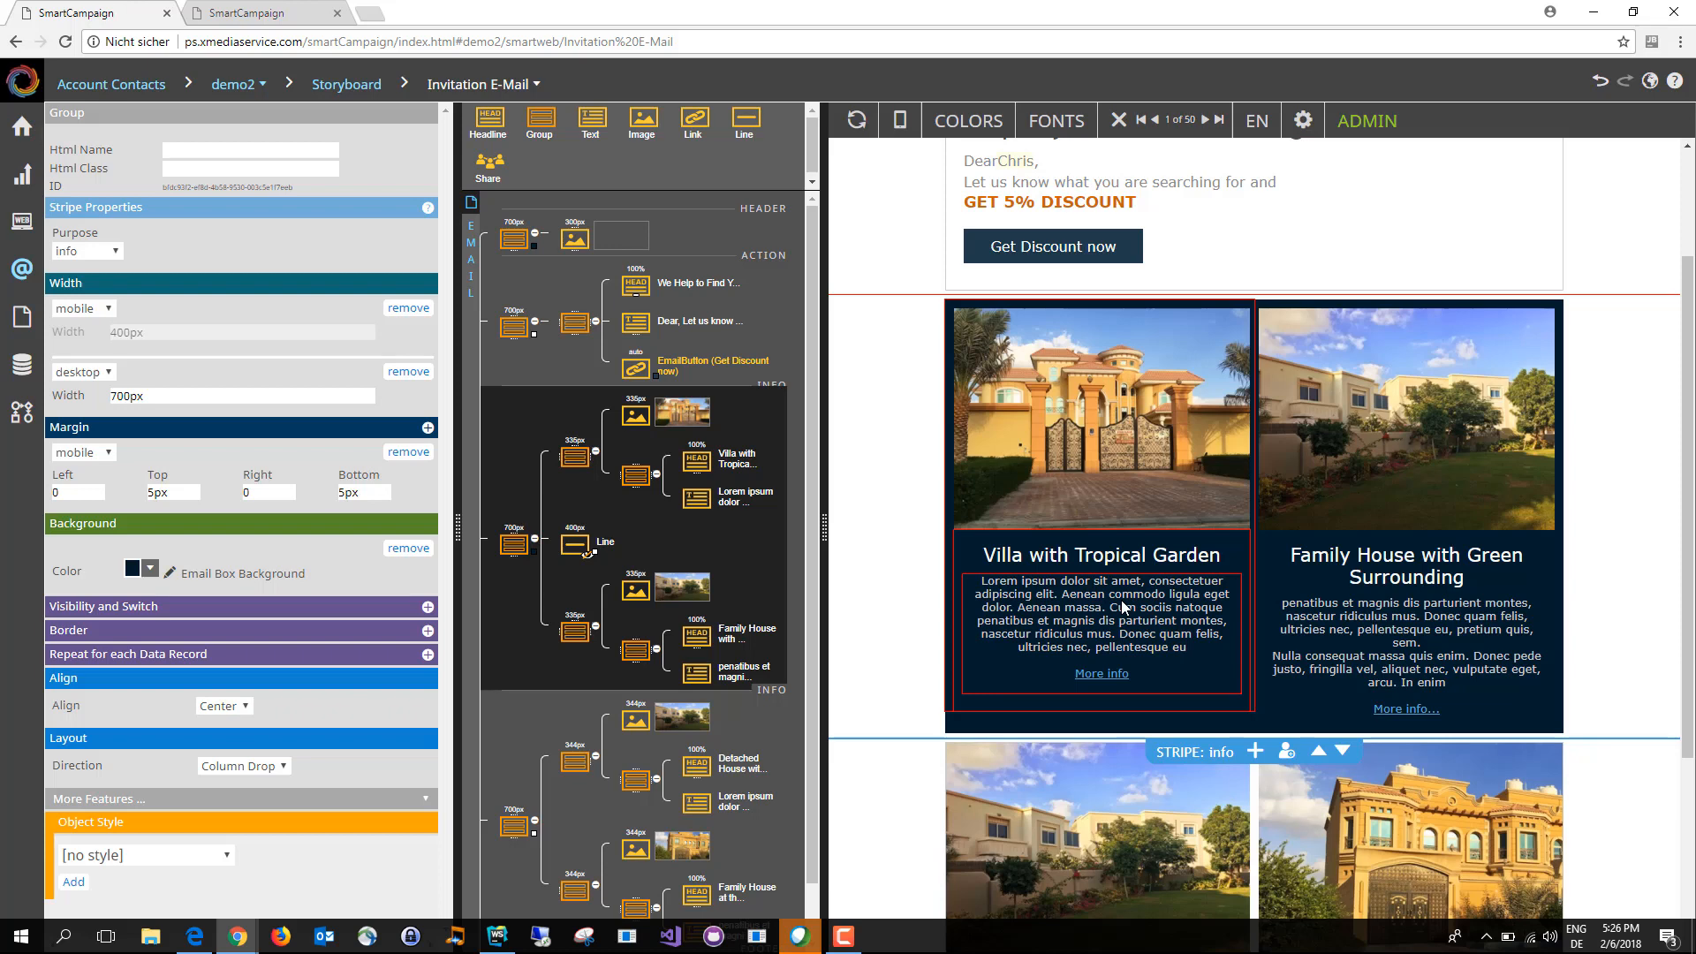
Step: Shorten the new stripe's villa headline to "Villa with Garden"
{"action": "left_click", "coordinate": [1149, 552]}
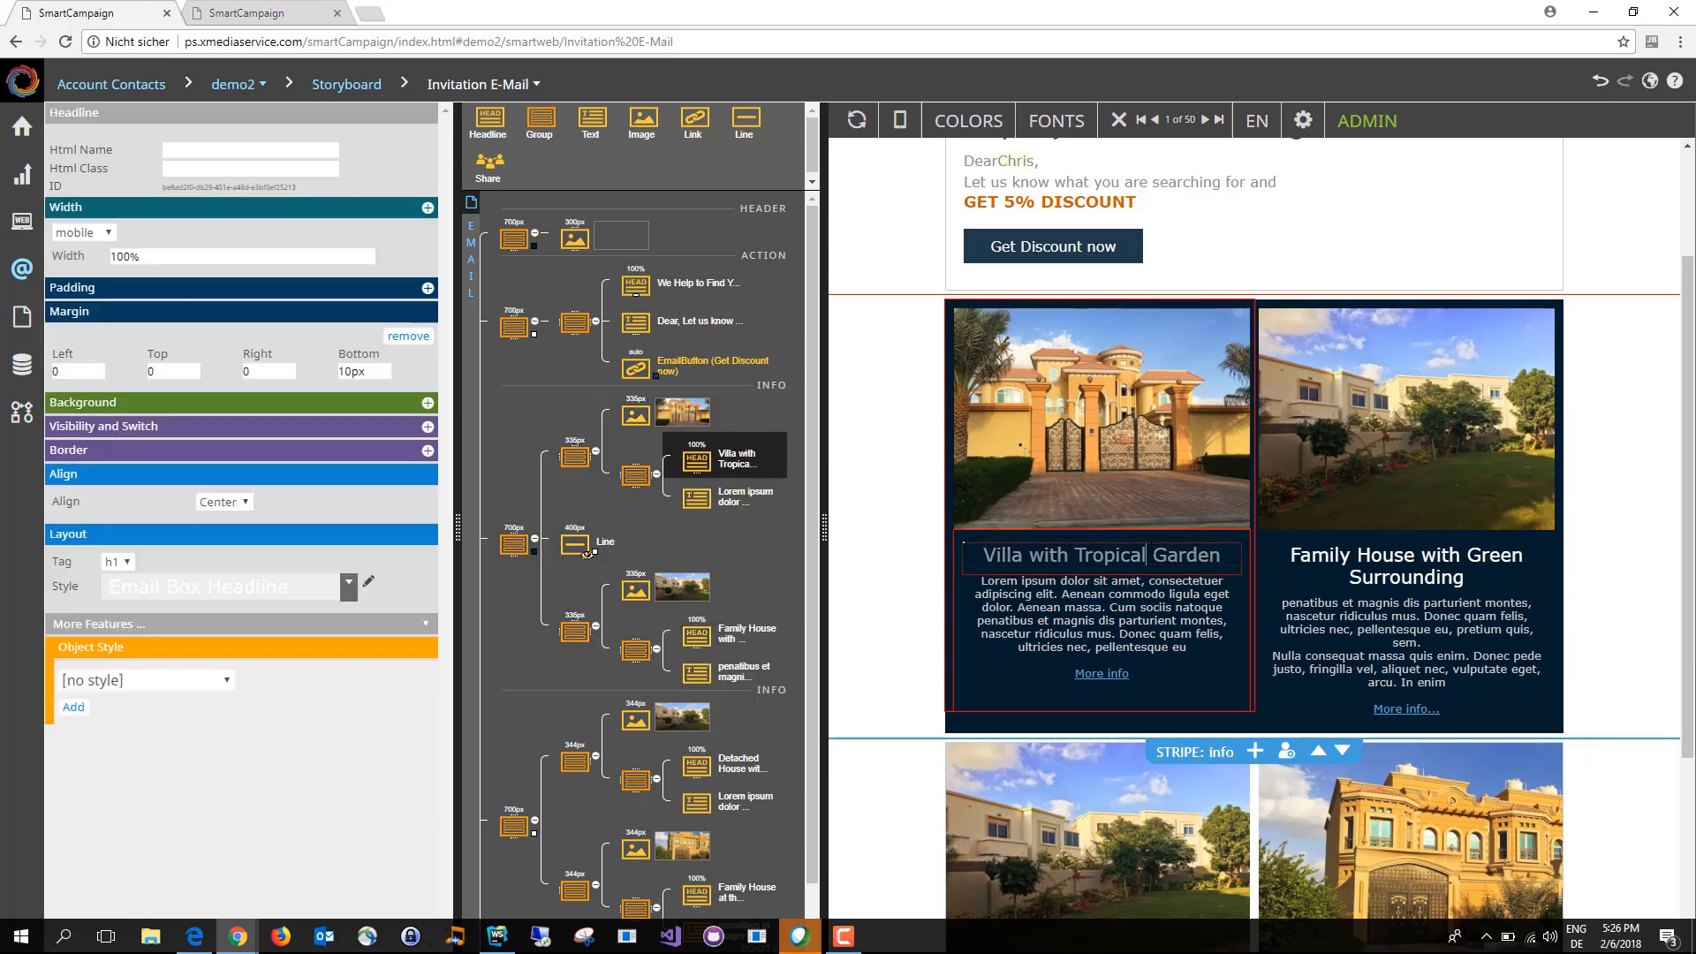
{"action": "key", "text": "BackSpace"}
{"action": "key", "text": "BackSpace"}
{"action": "key", "text": "BackSpace"}
{"action": "key", "text": "BackSpace"}
{"action": "key", "text": "BackSpace"}
{"action": "key", "text": "BackSpace"}
{"action": "key", "text": "BackSpace"}
{"action": "key", "text": "BackSpace"}
{"action": "key", "text": "BackSpace"}
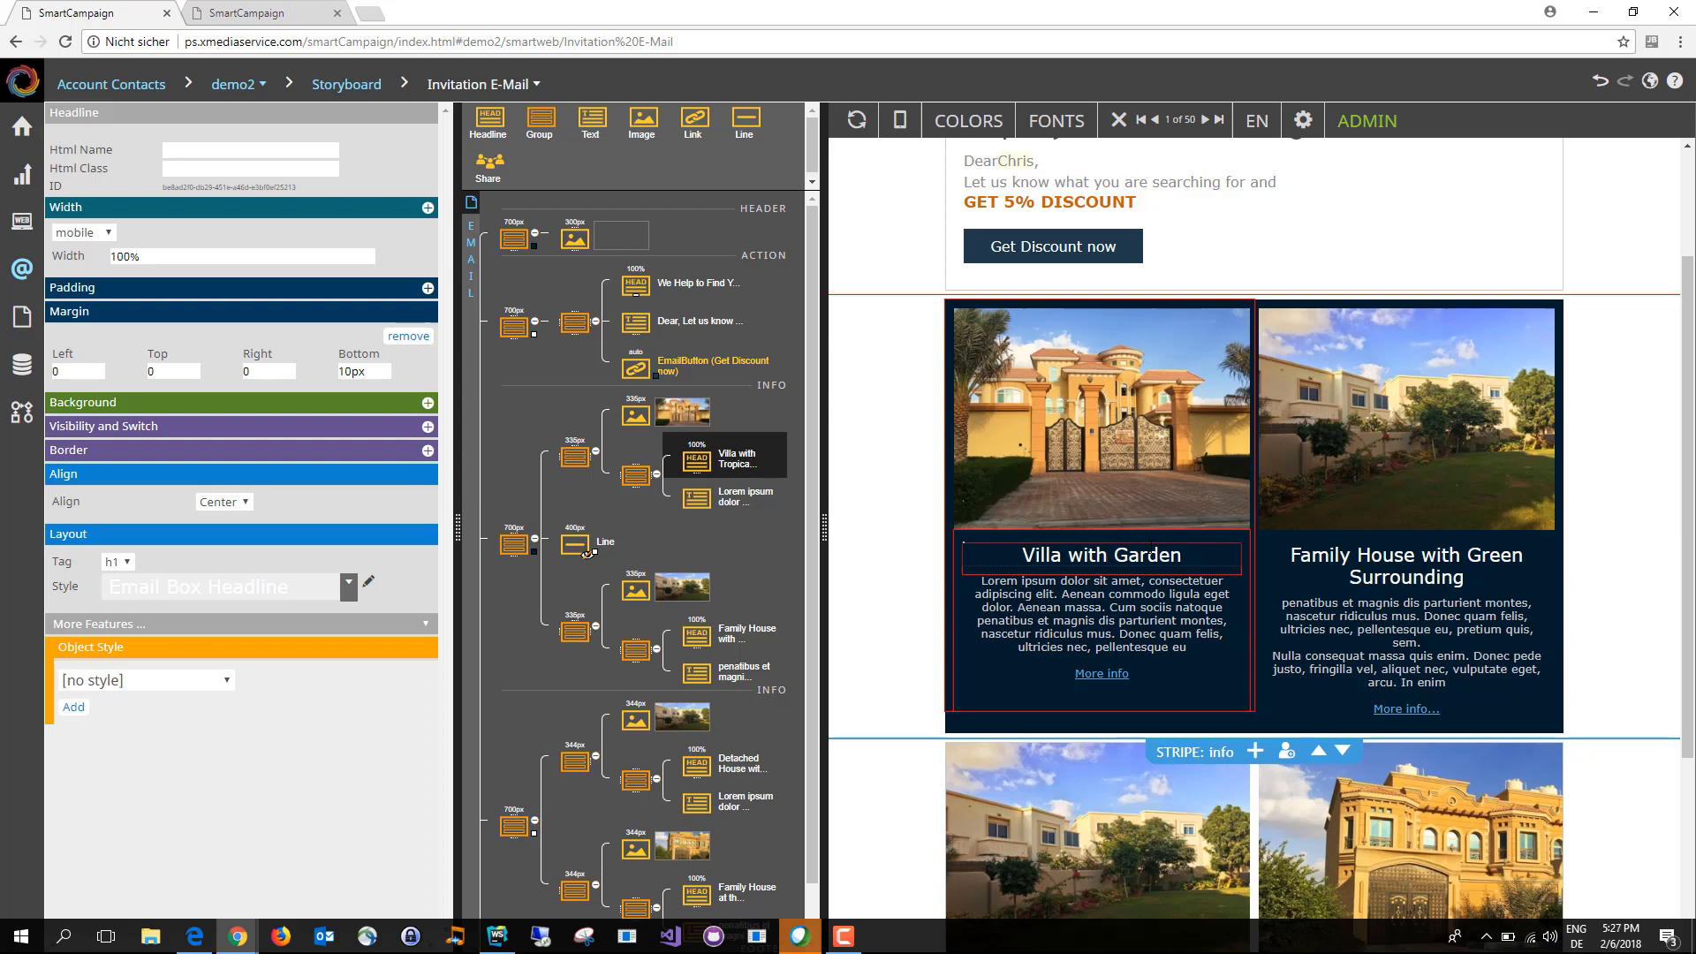
{"action": "left_click", "coordinate": [1658, 495]}
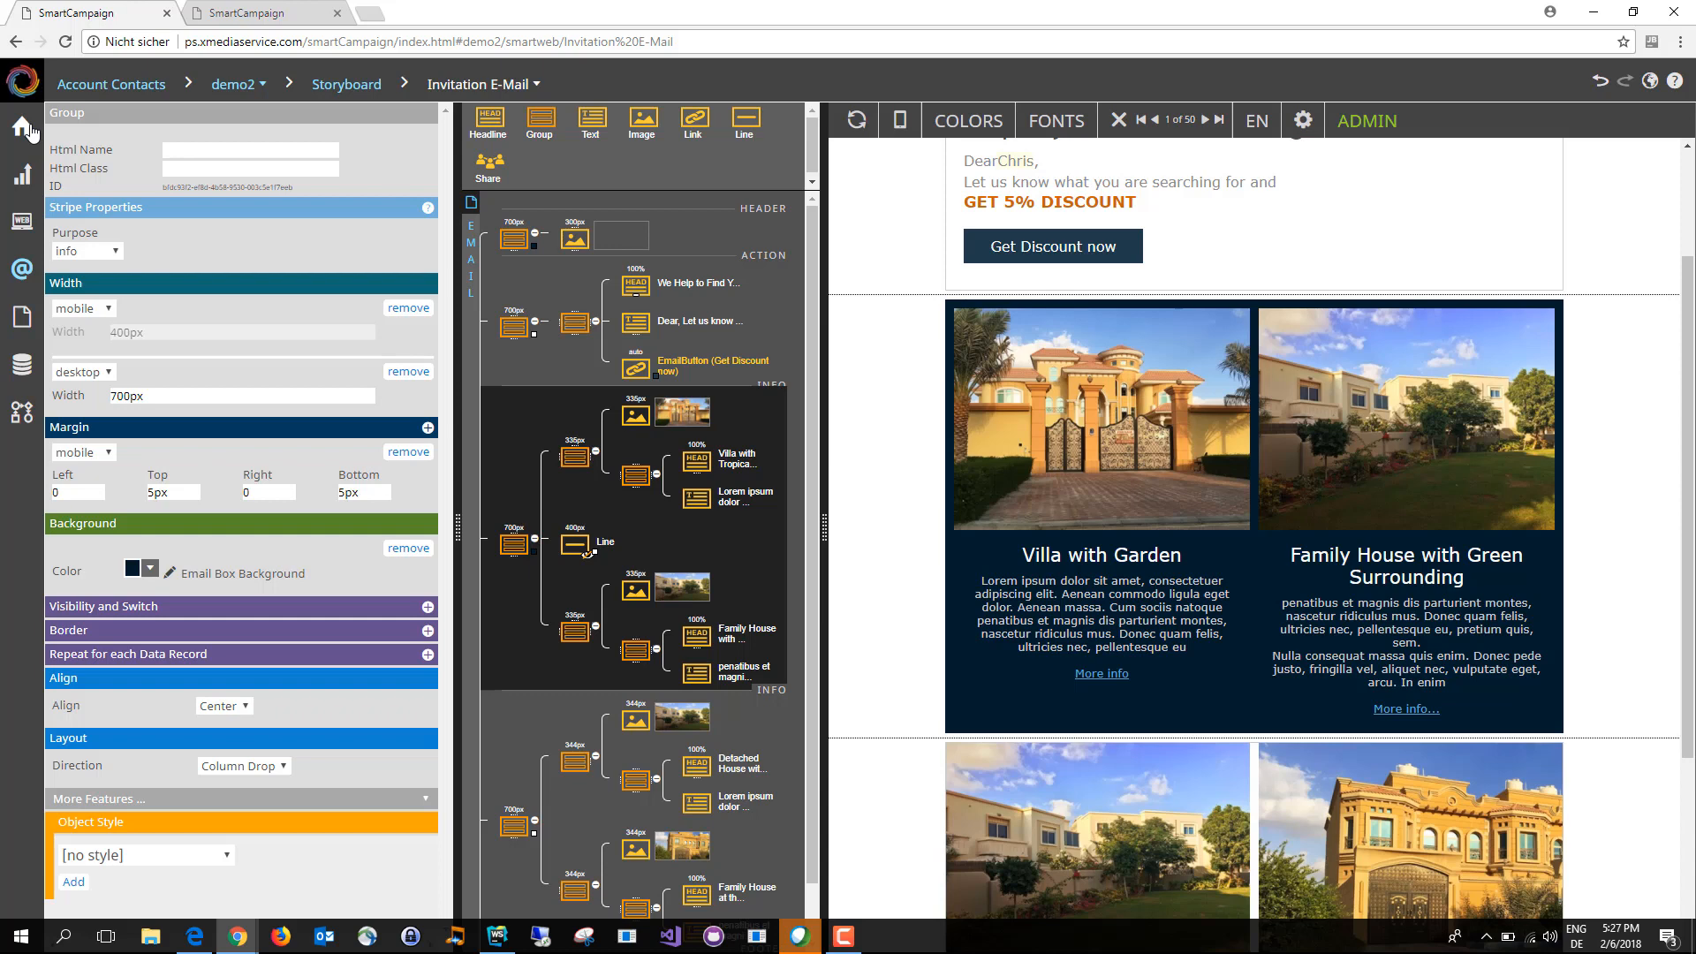
Step: Open the Landing Page from the storyboard for editing and look through its header, action and quote stripes
{"action": "mouse_move", "coordinate": [29, 131]}
{"action": "left_click", "coordinate": [263, 216]}
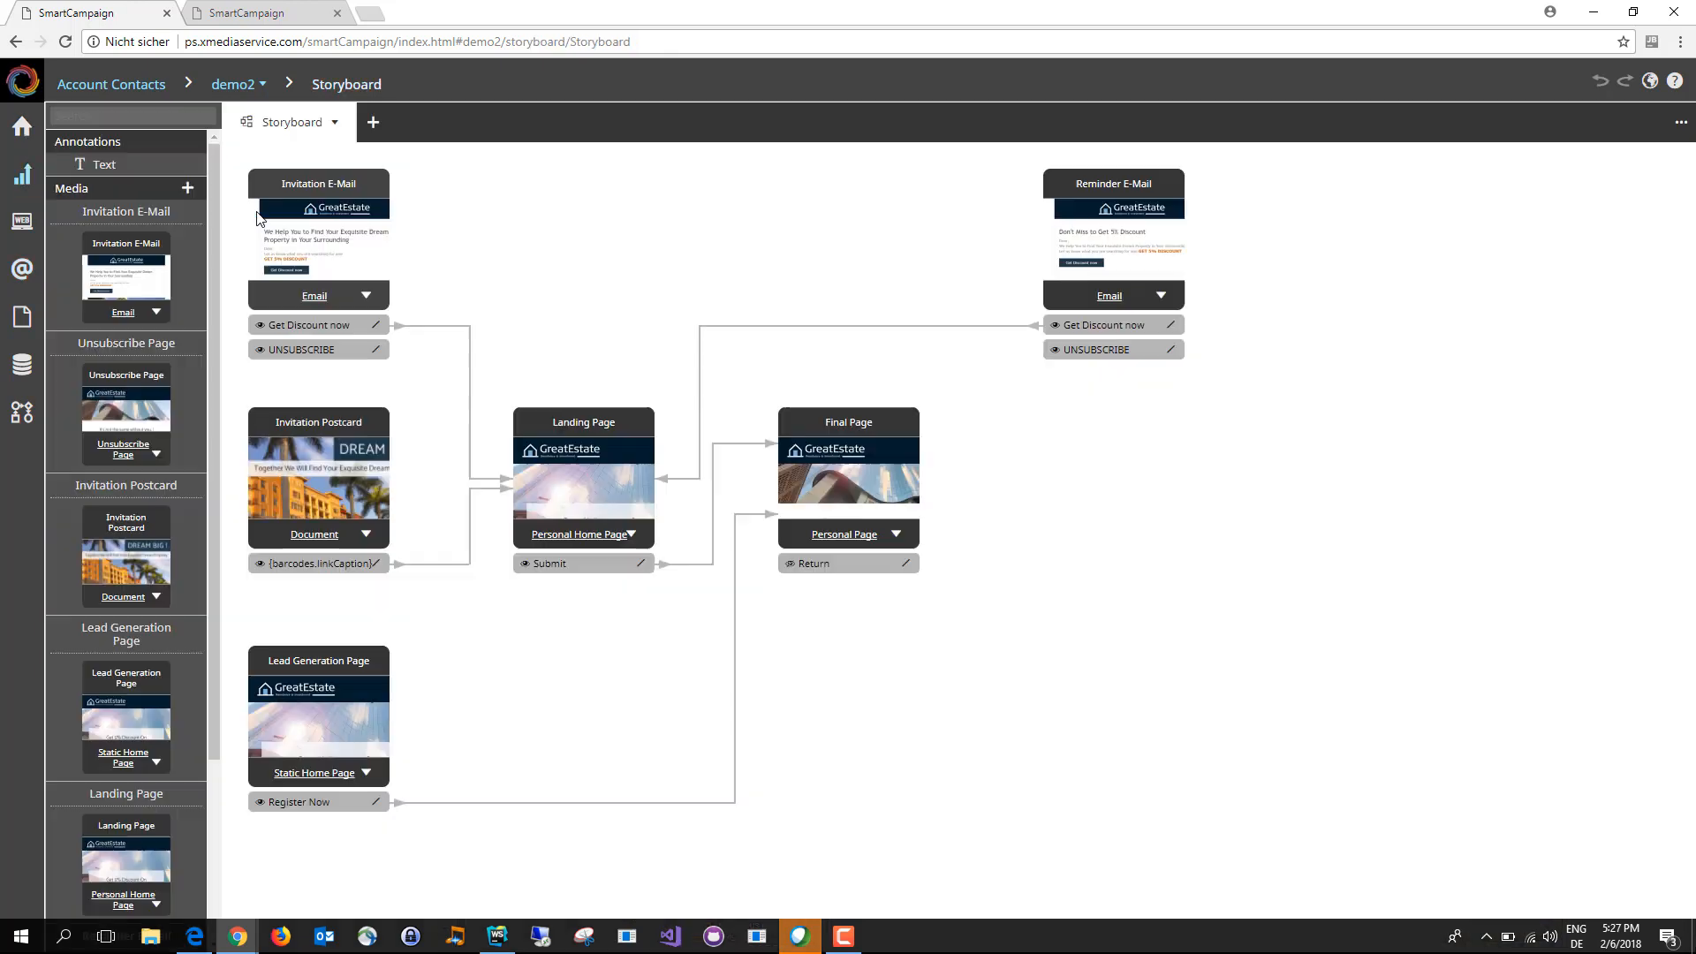
{"action": "left_click", "coordinate": [579, 535]}
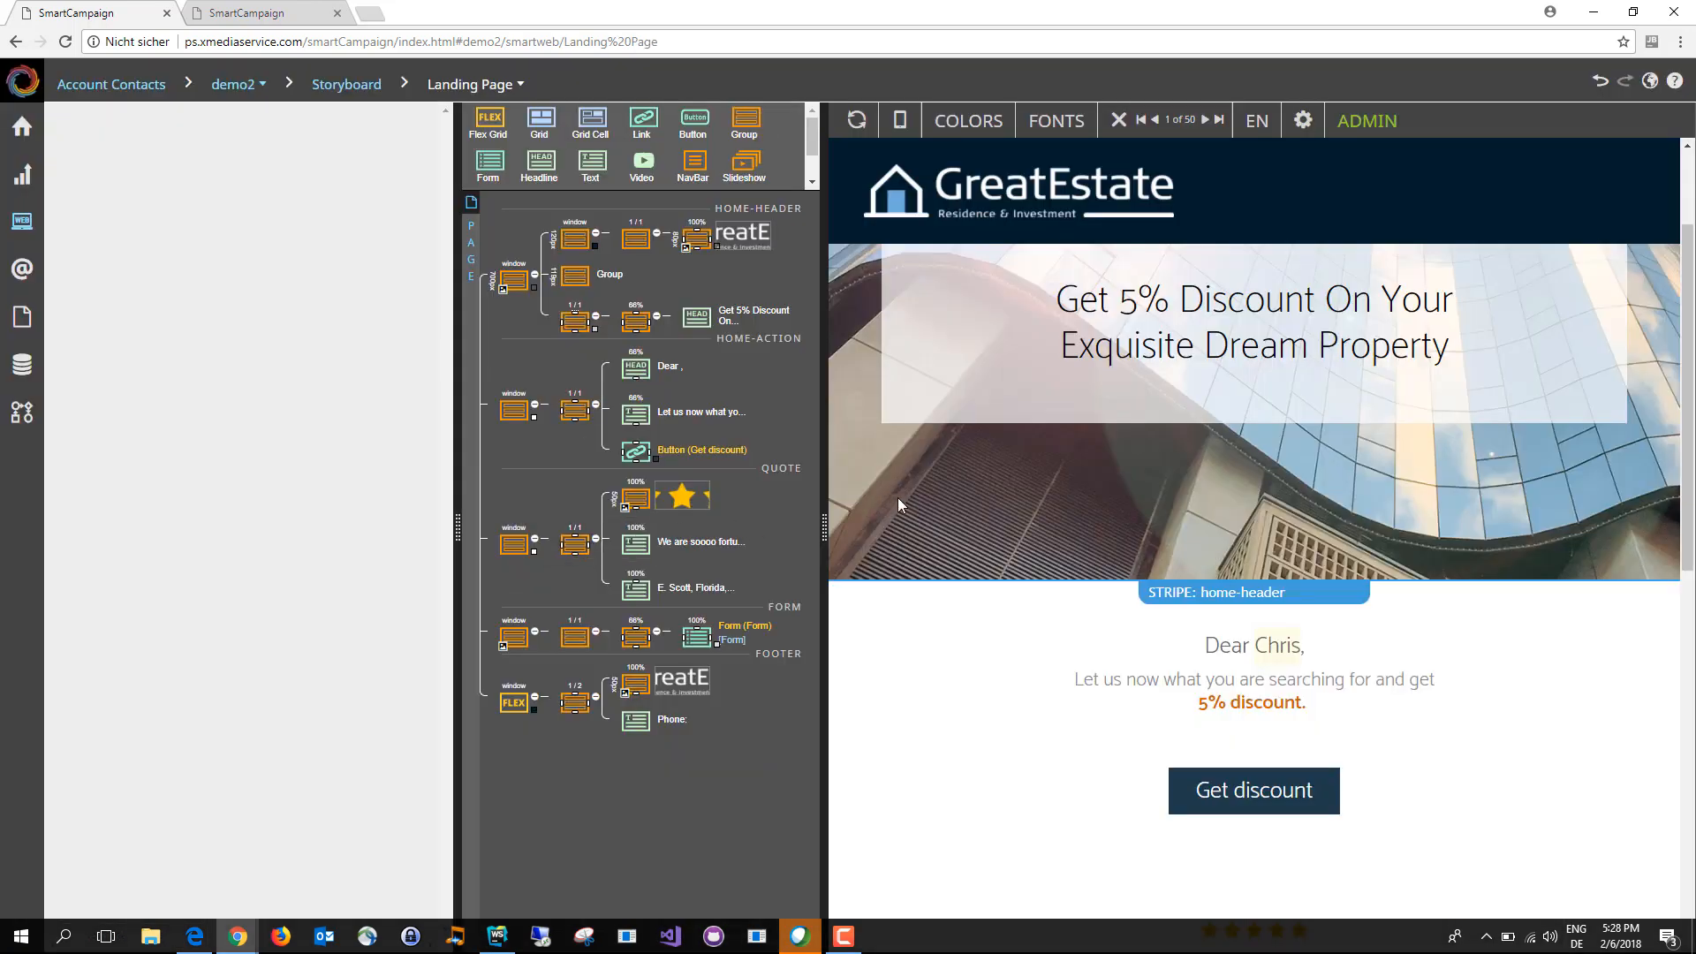
{"action": "scroll", "coordinate": [936, 503], "scroll_direction": "down", "scroll_amount": 2}
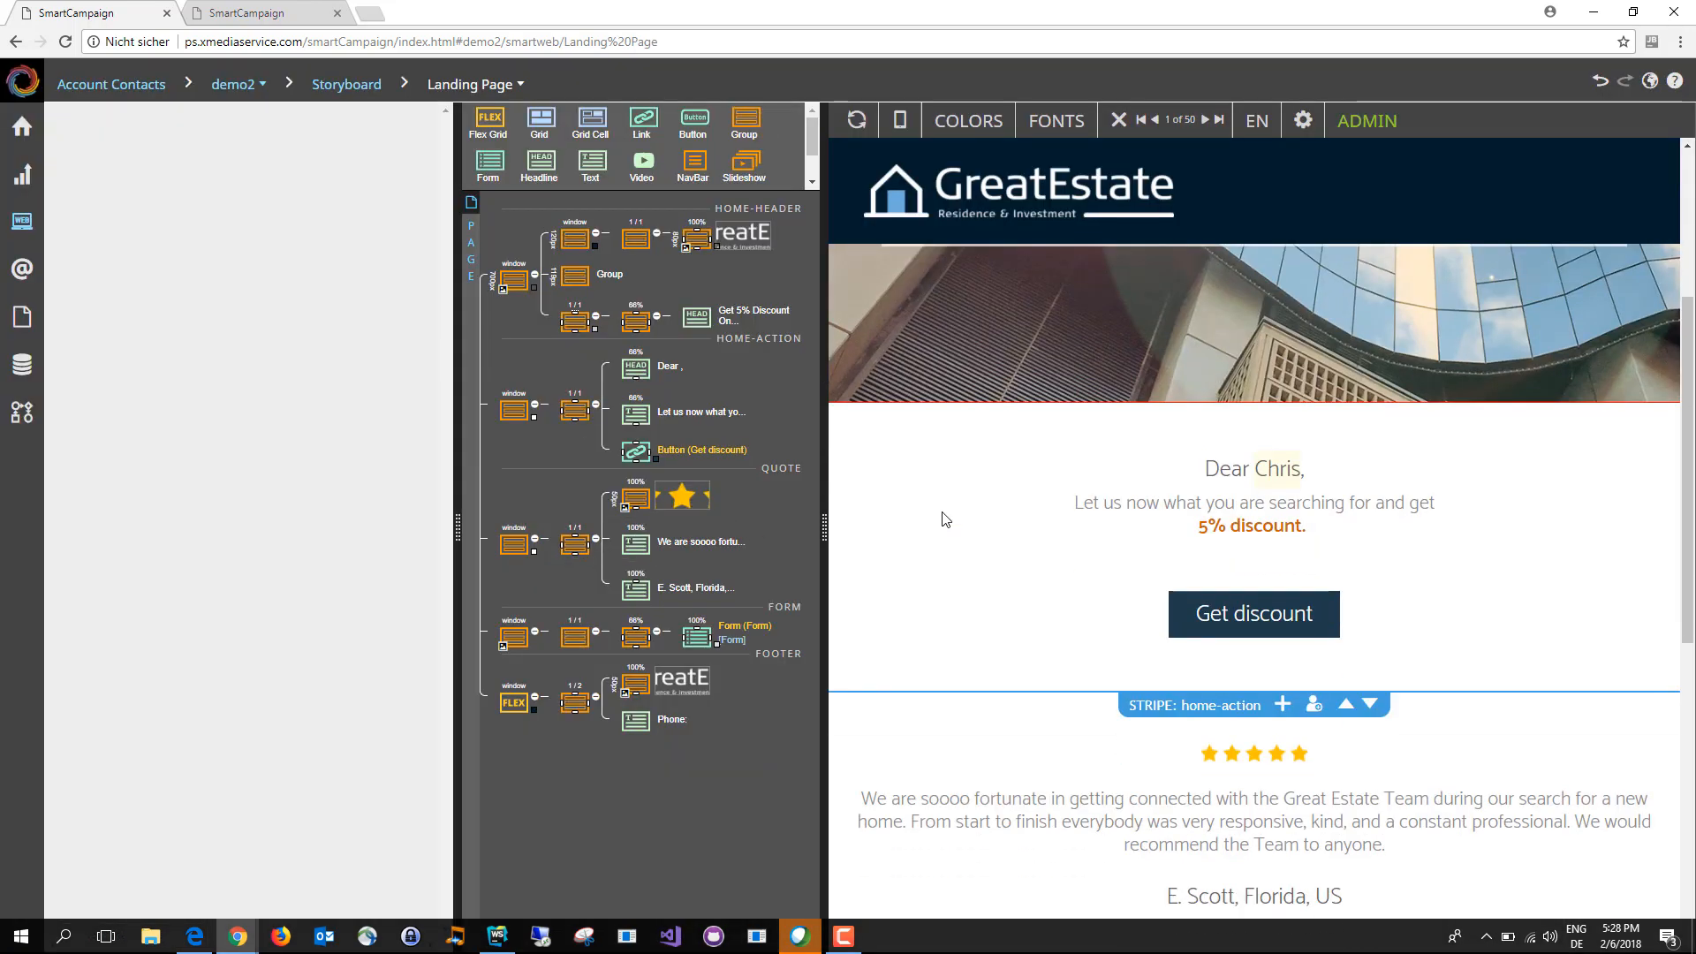
{"action": "scroll", "coordinate": [941, 512], "scroll_direction": "up", "scroll_amount": 3}
{"action": "mouse_move", "coordinate": [941, 509]}
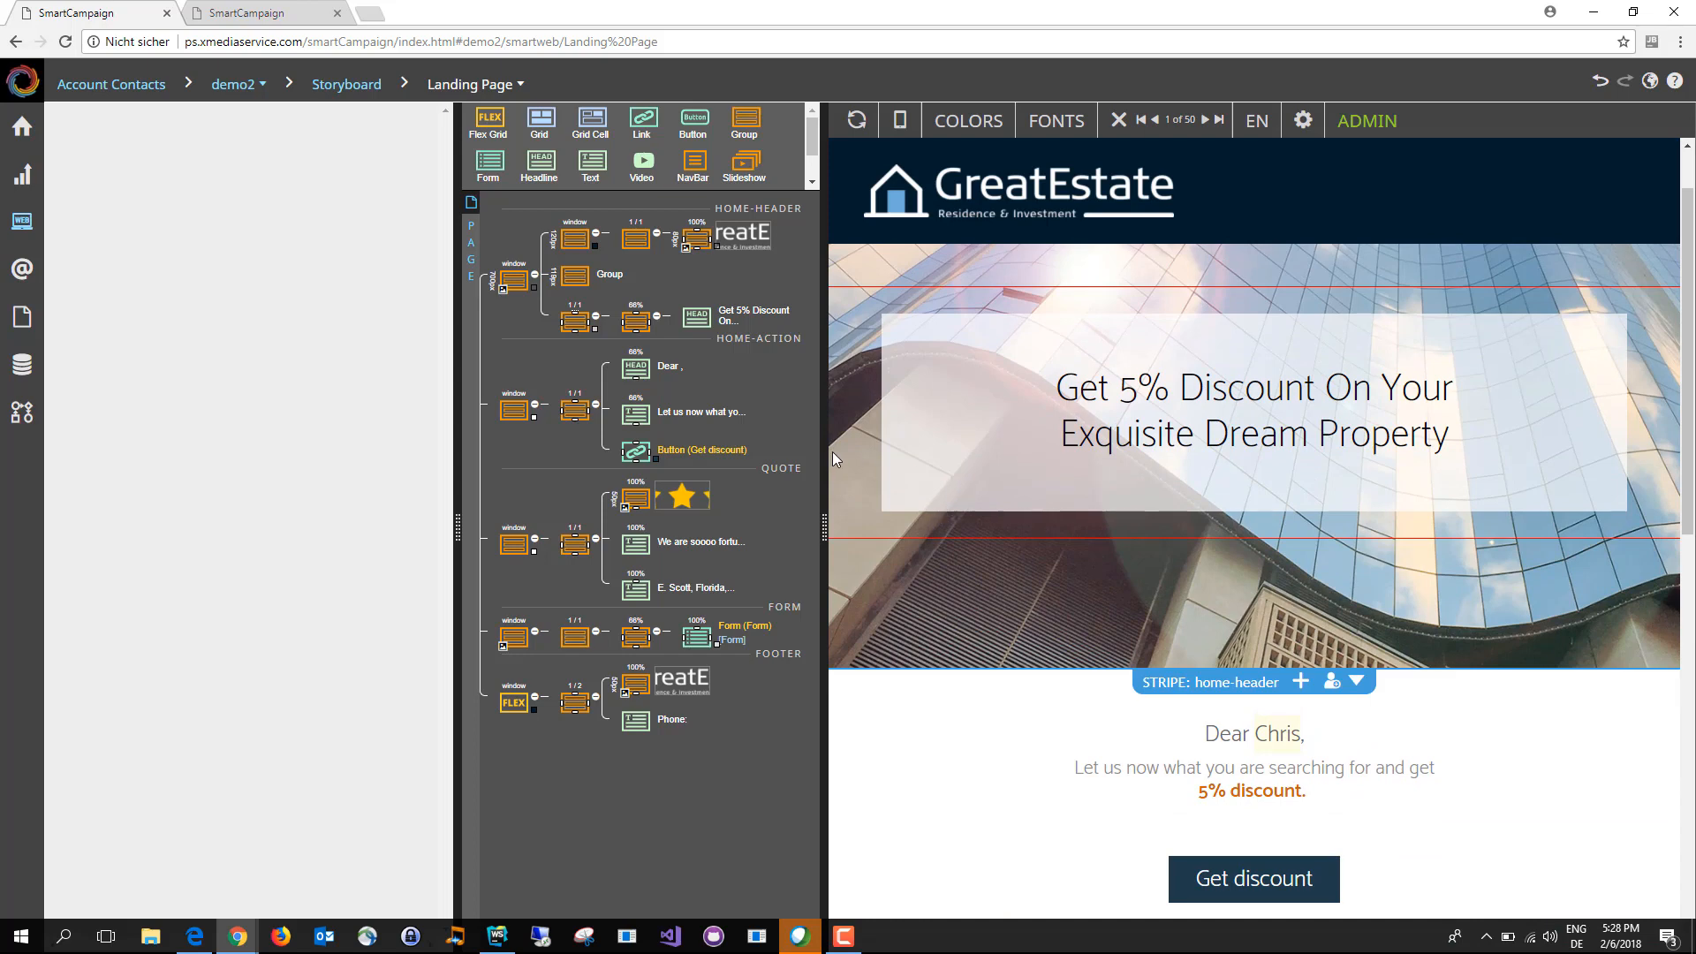
{"action": "scroll", "coordinate": [1175, 571], "scroll_direction": "down", "scroll_amount": 2}
{"action": "scroll", "coordinate": [923, 596], "scroll_direction": "up", "scroll_amount": 1}
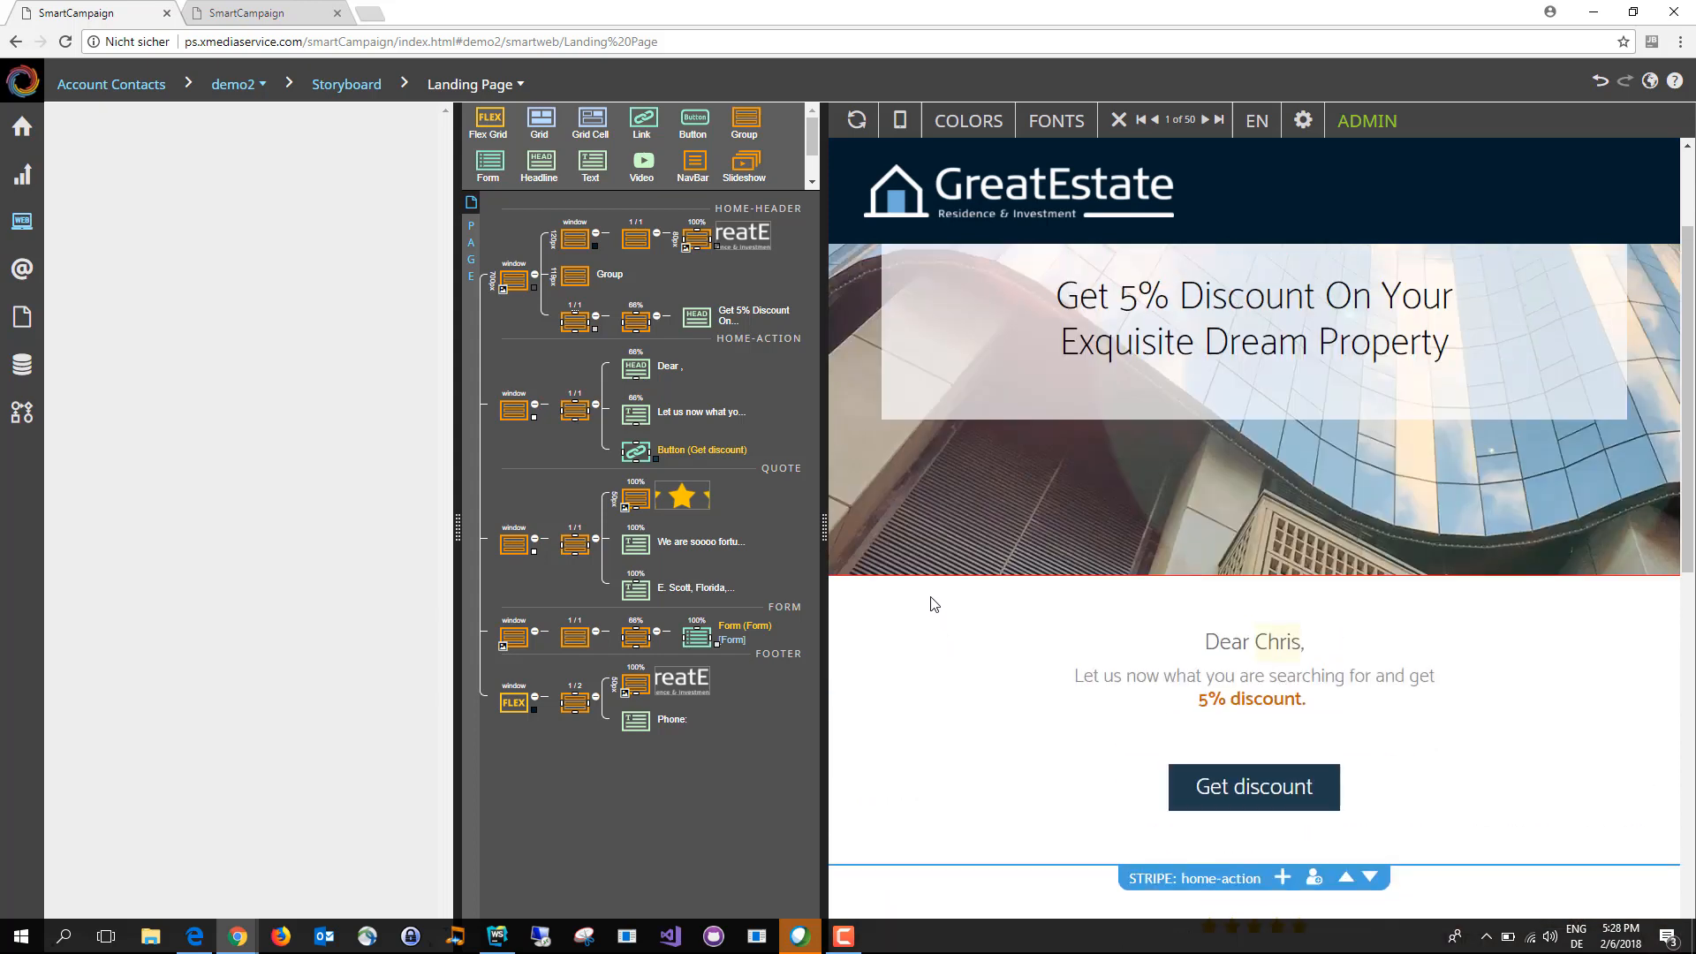
{"action": "scroll", "coordinate": [910, 602], "scroll_direction": "up", "scroll_amount": 1}
Step: Insert "..." after "Exquisite" in the landing page's header headline
{"action": "left_click_drag", "start_coordinate": [824, 533], "coordinate": [752, 521]}
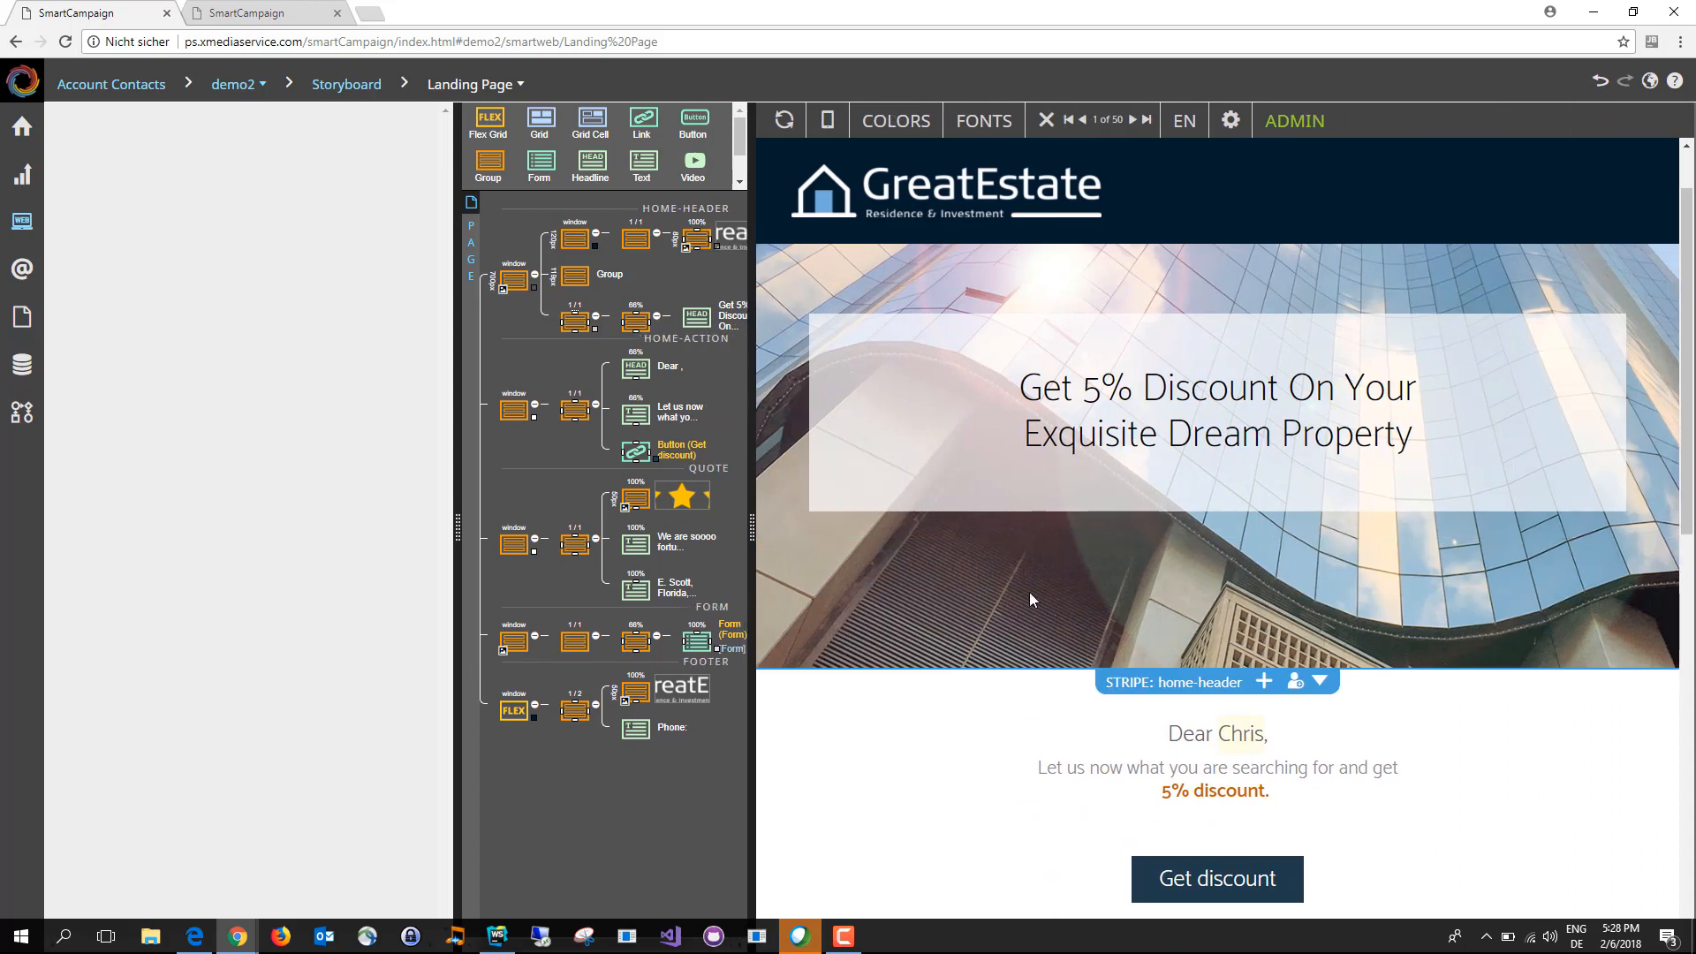
{"action": "left_click", "coordinate": [1158, 437]}
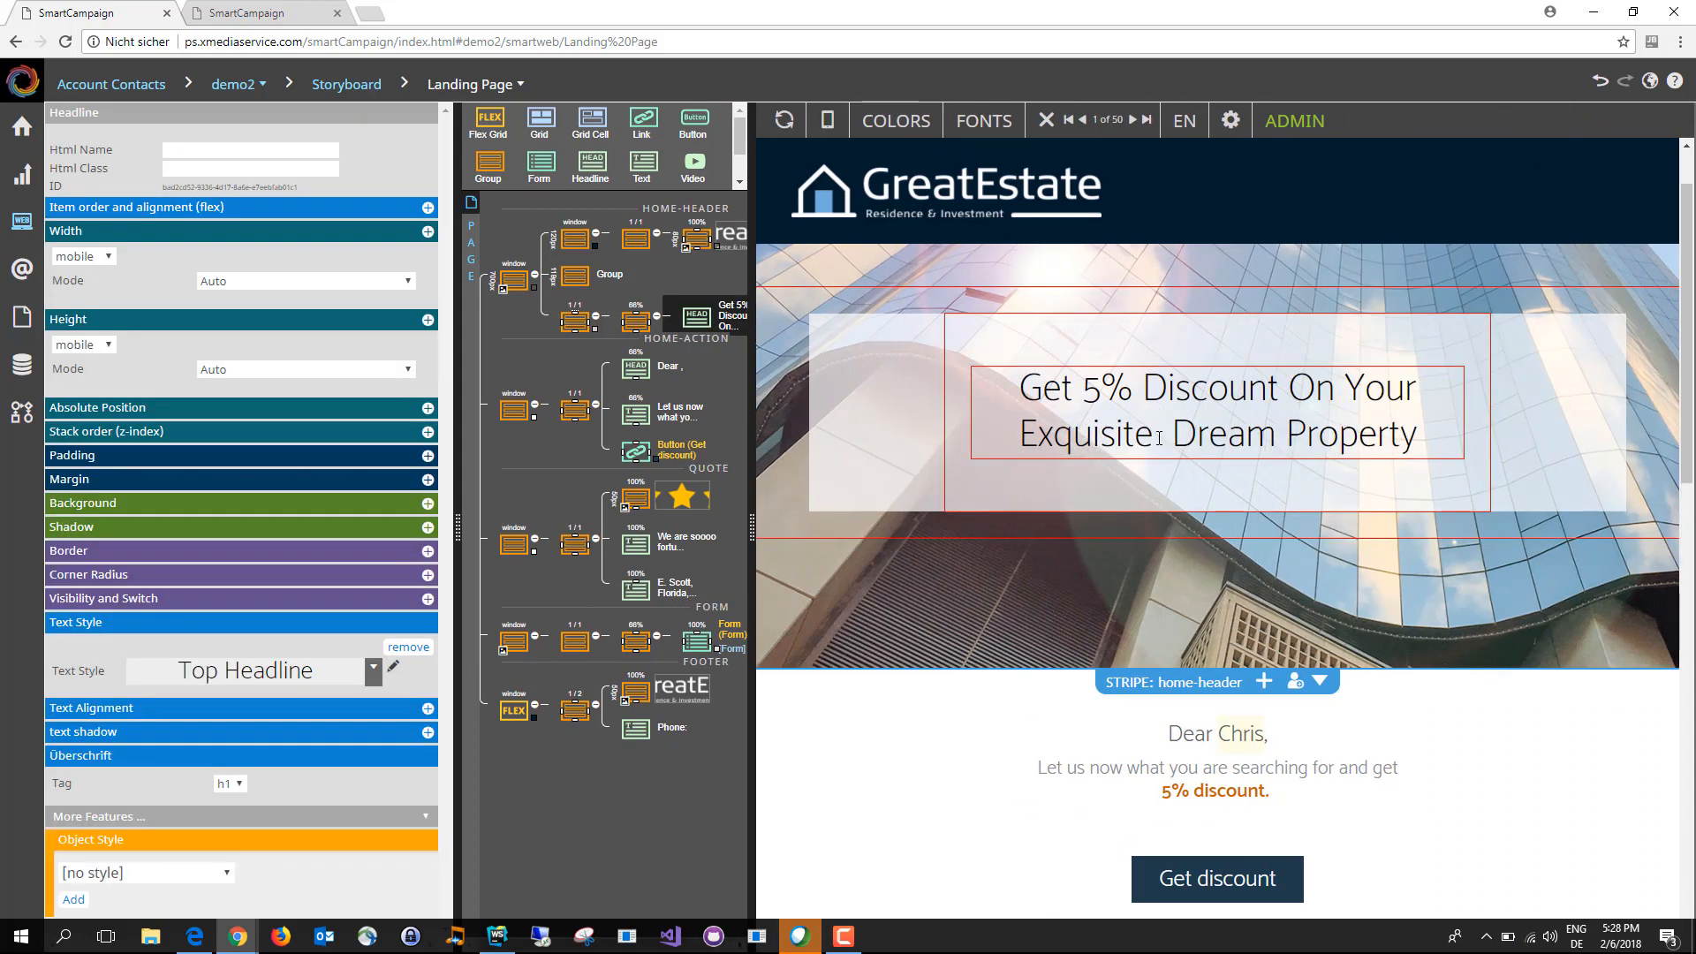
{"action": "type", "text": "..."}
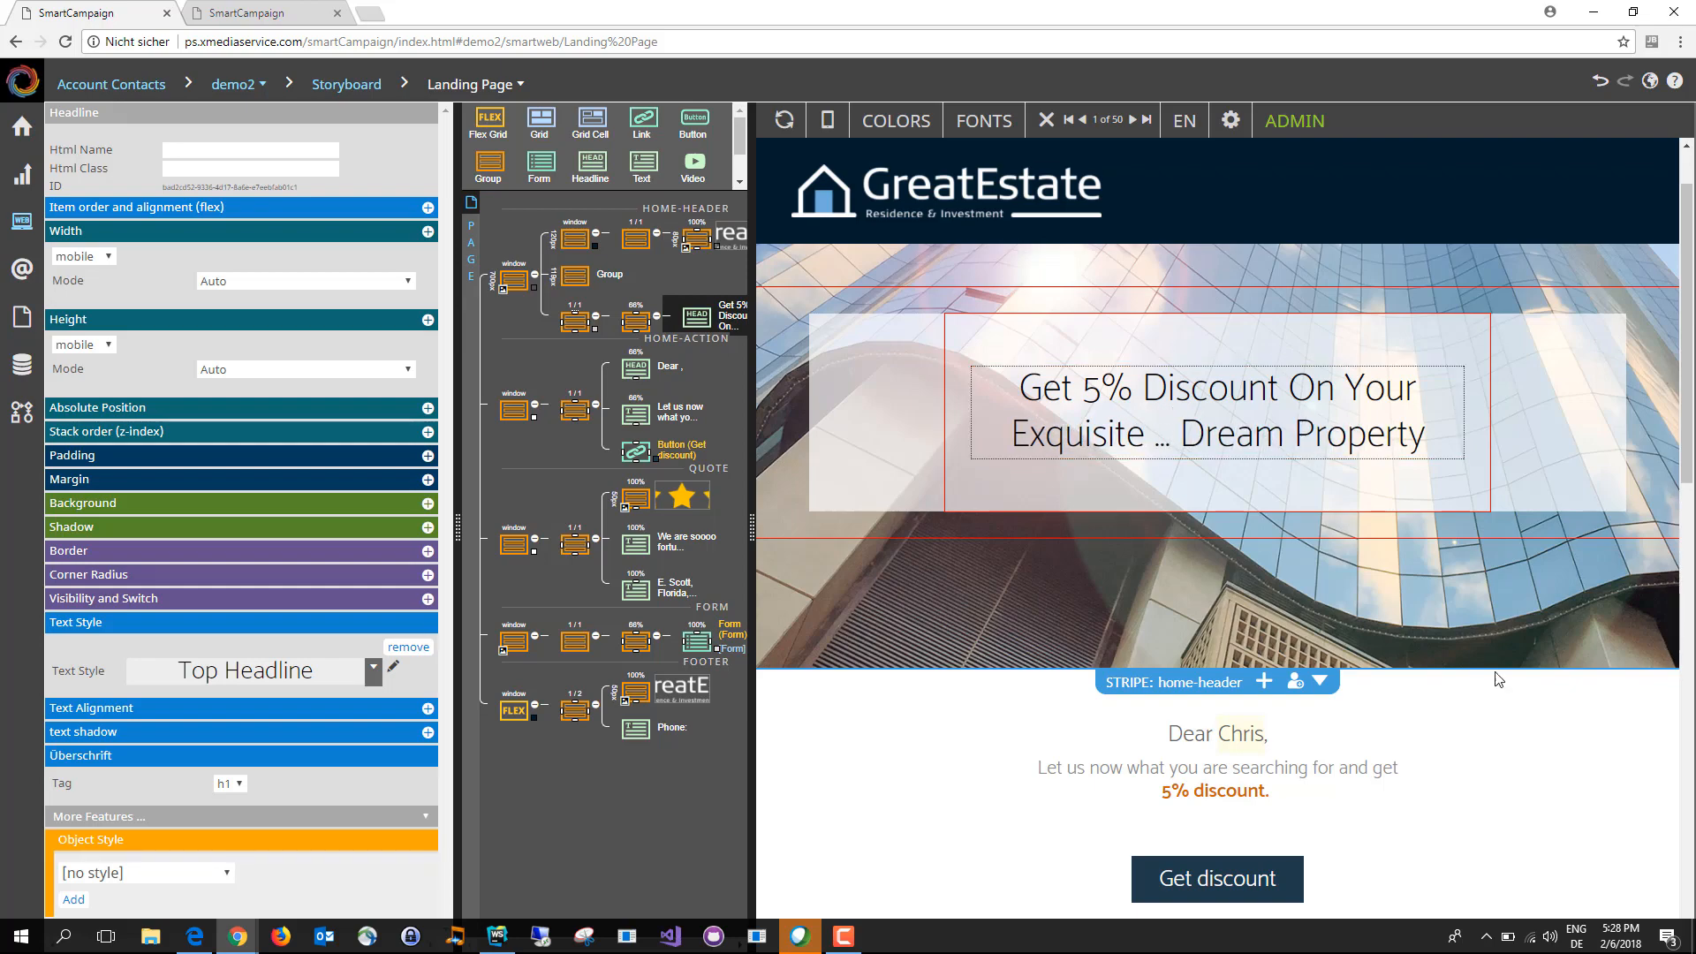
{"action": "left_click", "coordinate": [1518, 739]}
Step: Replace the home-header stripe's background image with BuildingOrange.jpg
{"action": "left_click", "coordinate": [1438, 616]}
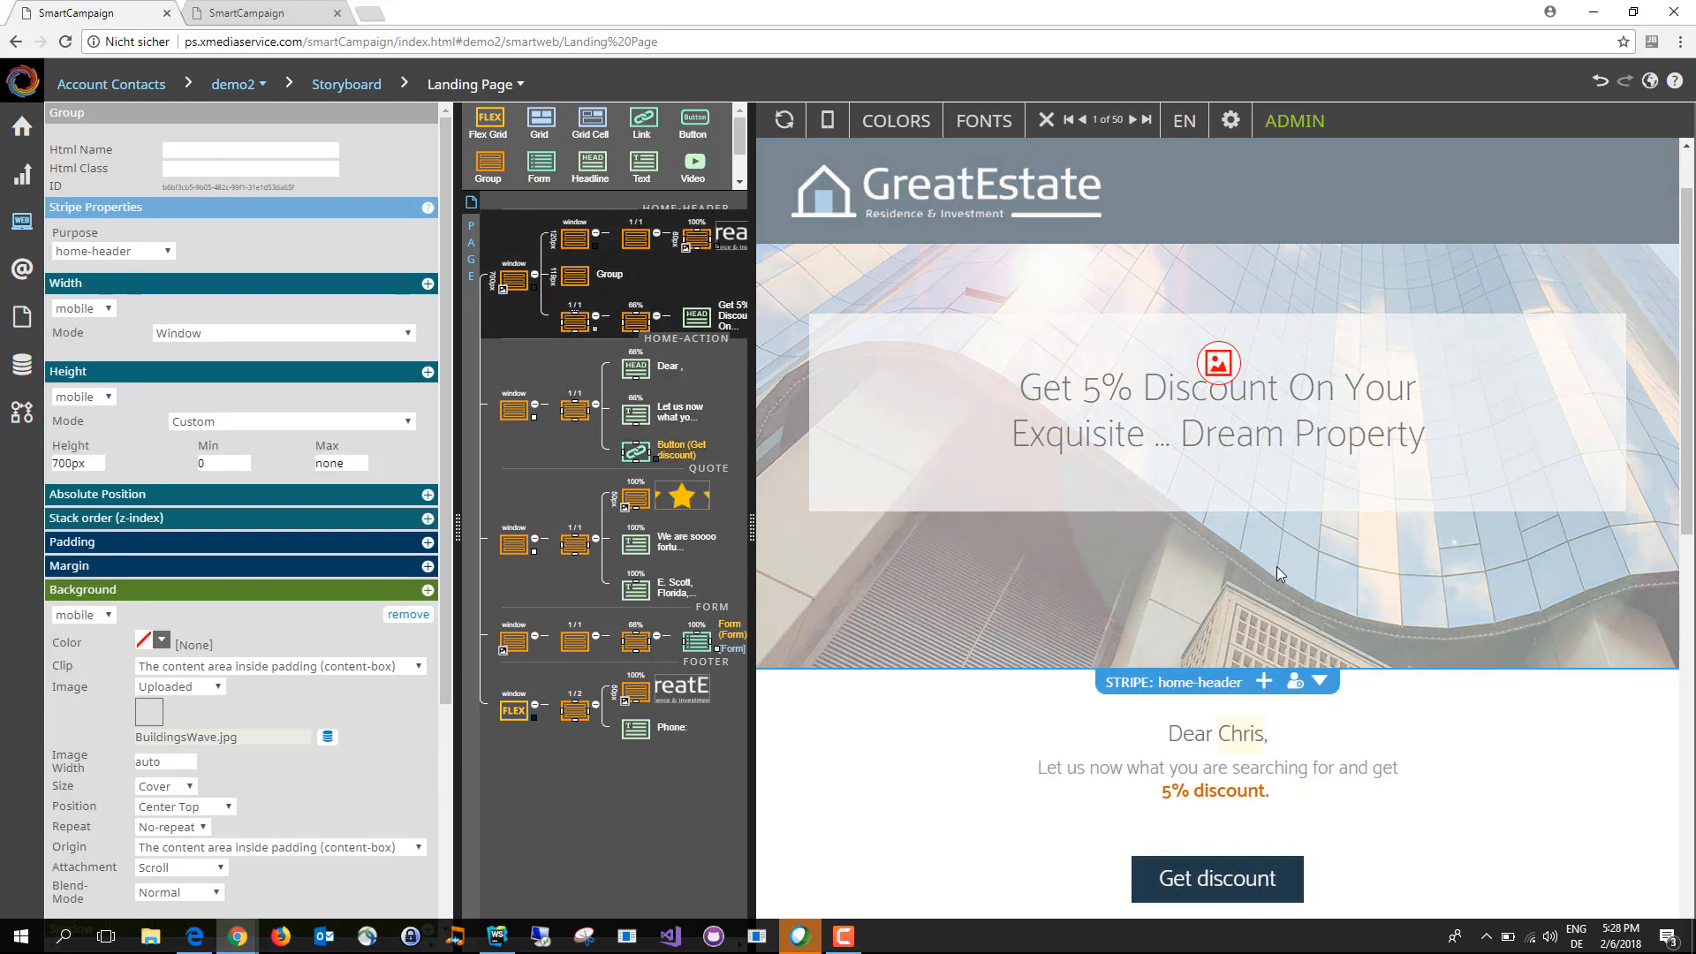
{"action": "left_click", "coordinate": [1219, 362]}
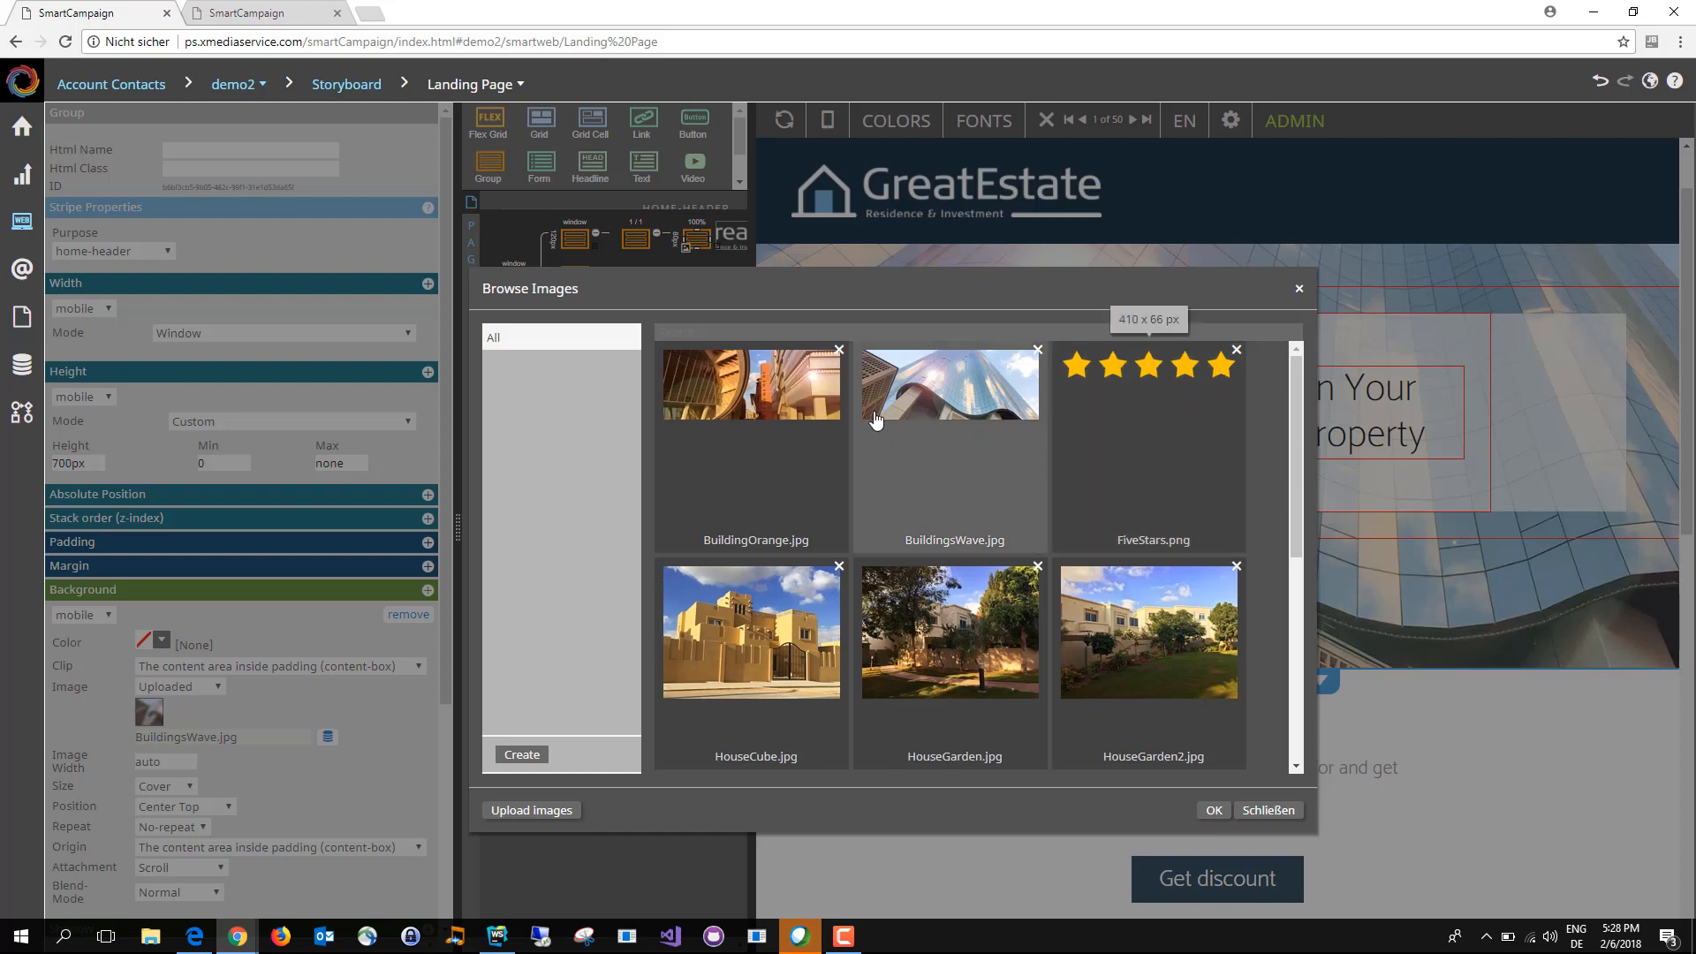
{"action": "double_click", "coordinate": [751, 384]}
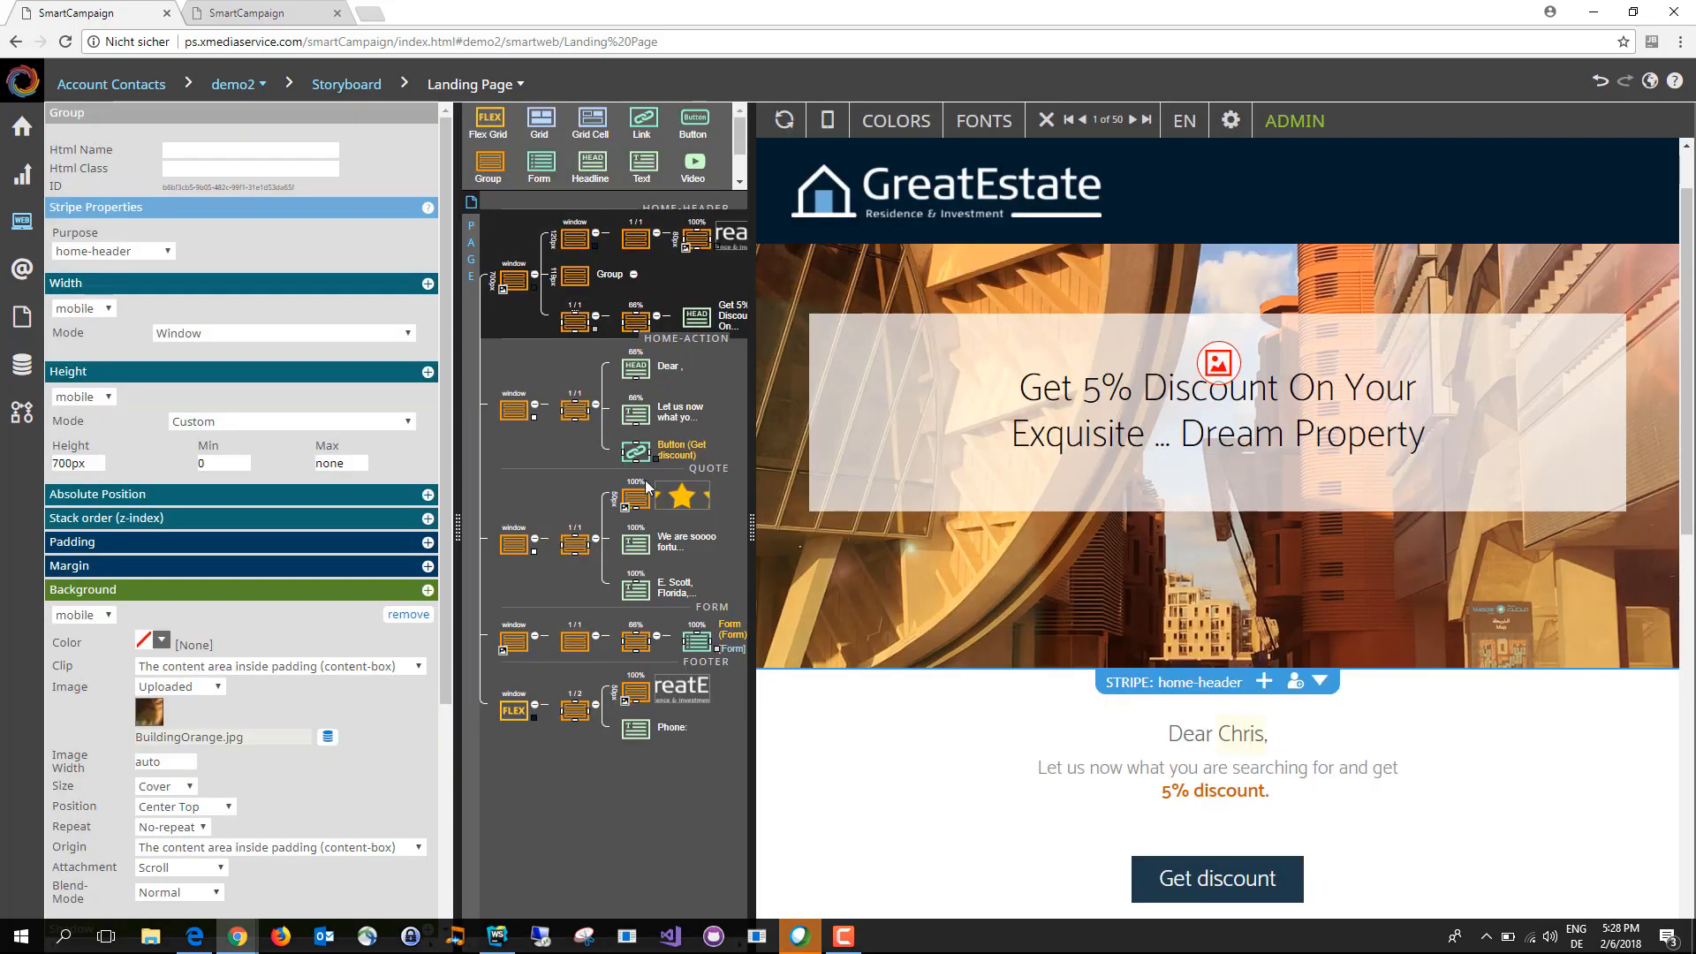
Step: Add the GreatEstate info stripe "Detached House with Garden" directly below the home-header stripe
{"action": "scroll", "coordinate": [868, 562], "scroll_direction": "down", "scroll_amount": 3}
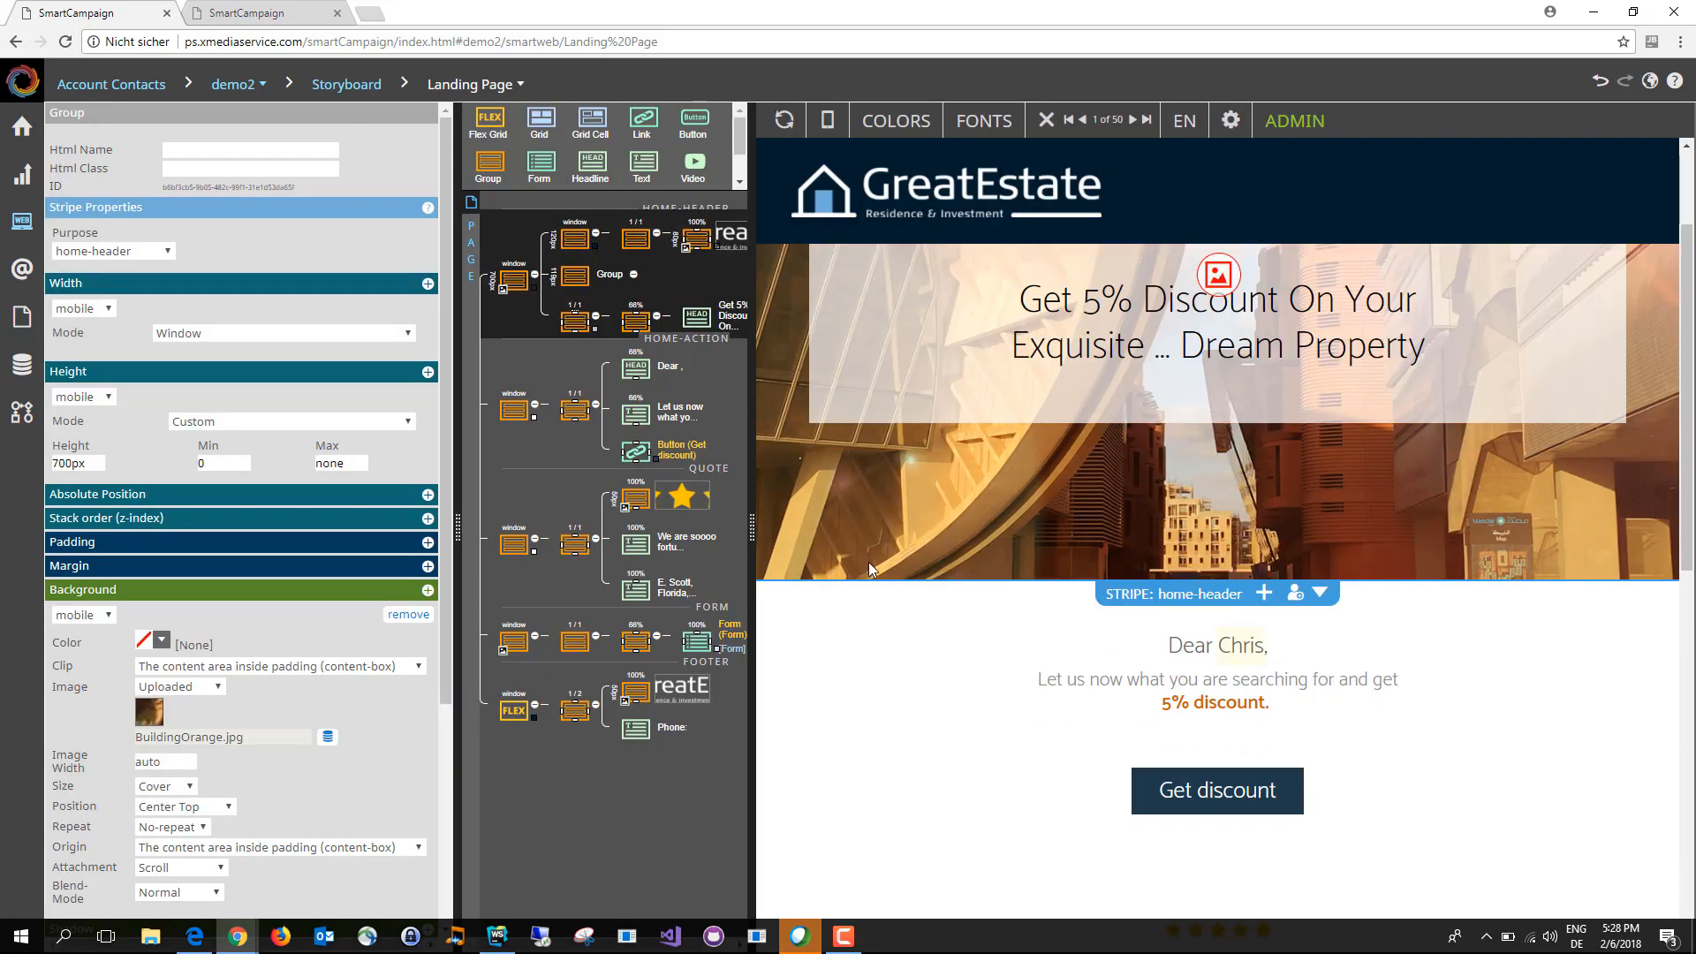
{"action": "scroll", "coordinate": [867, 569], "scroll_direction": "down", "scroll_amount": 4}
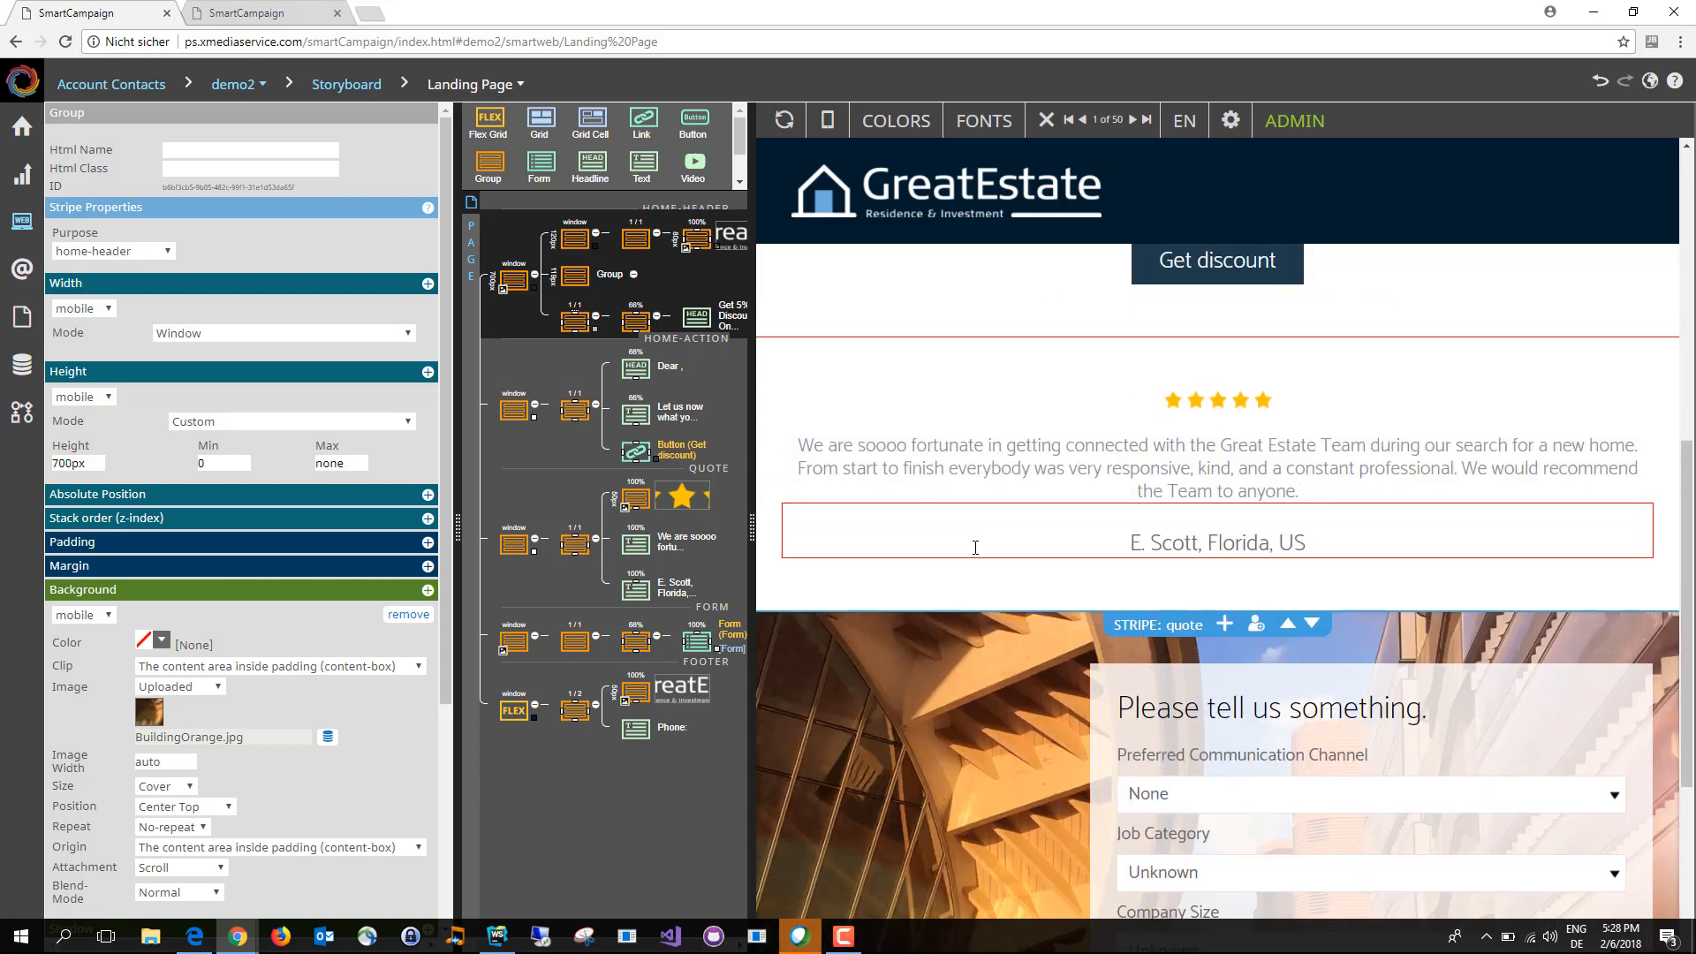
{"action": "scroll", "coordinate": [978, 543], "scroll_direction": "up", "scroll_amount": 6}
{"action": "scroll", "coordinate": [1097, 518], "scroll_direction": "up", "scroll_amount": 1}
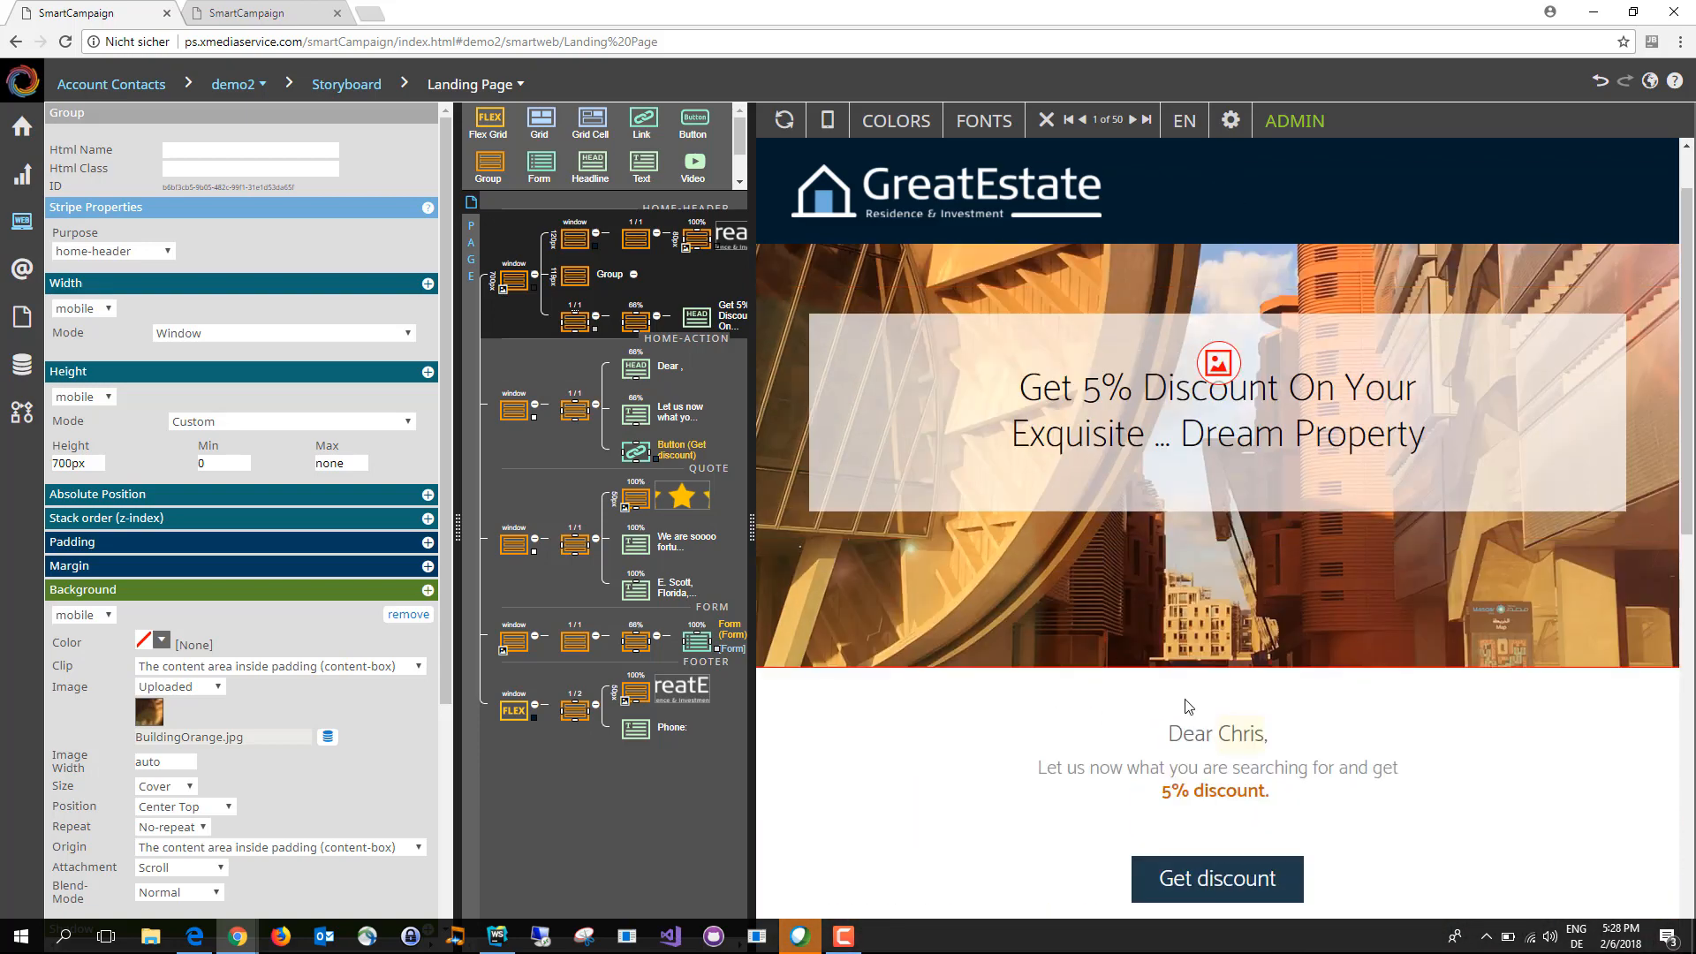
{"action": "left_click", "coordinate": [1263, 682]}
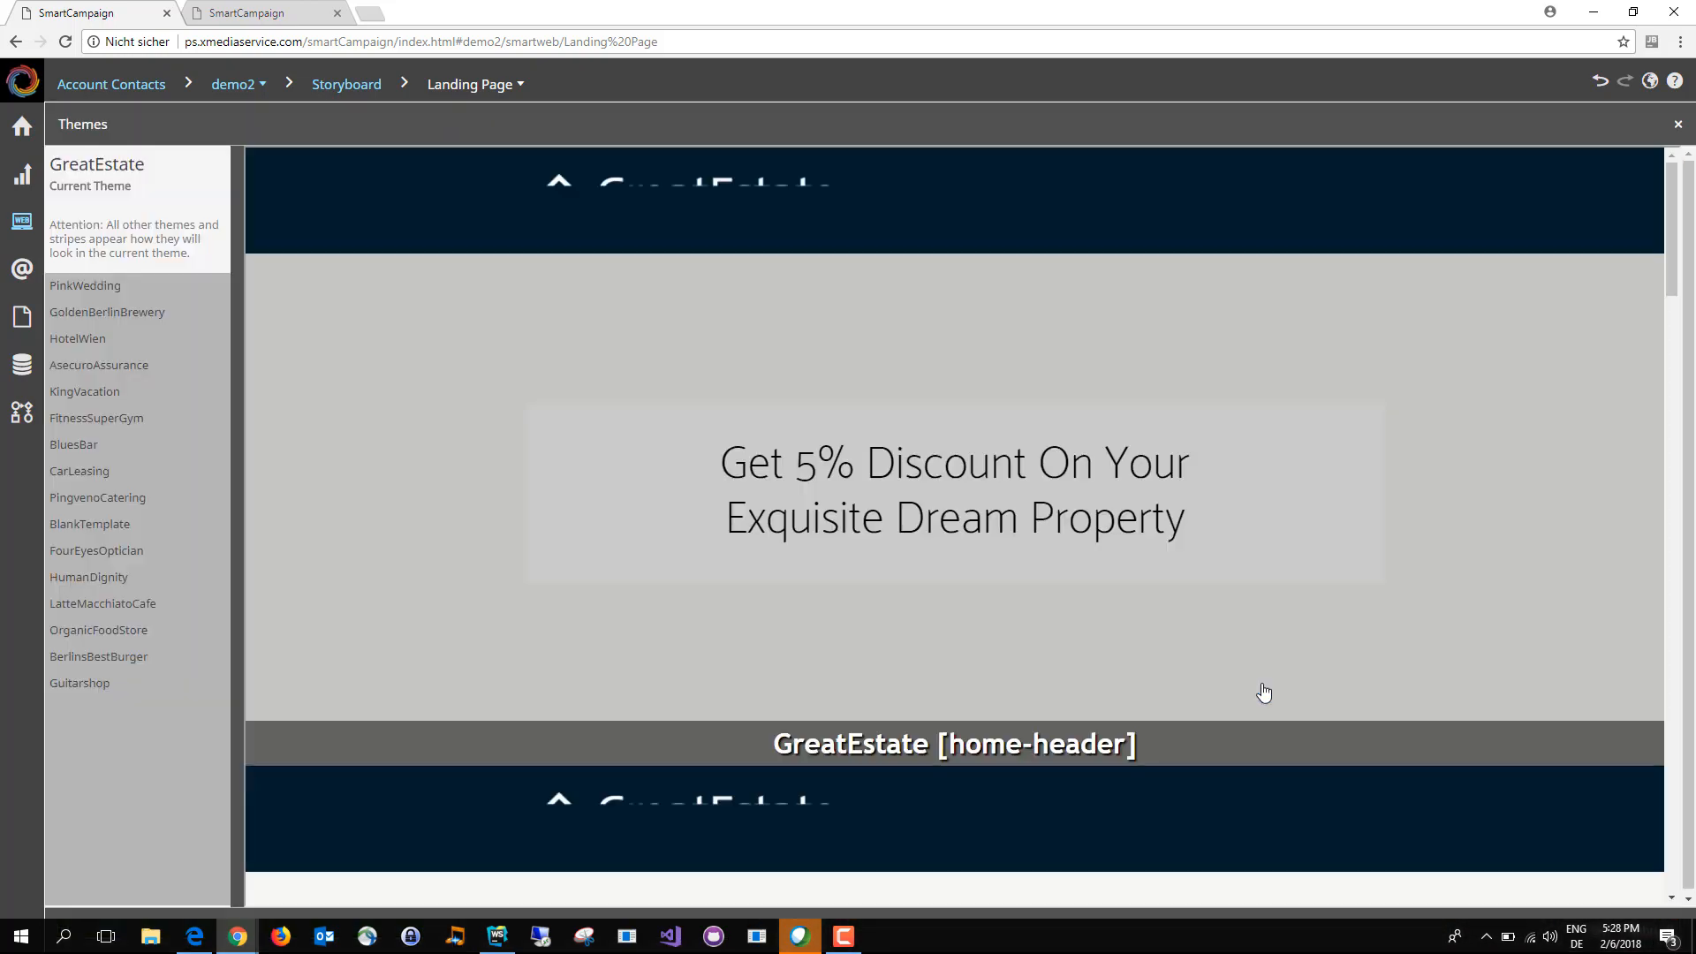
{"action": "scroll", "coordinate": [1099, 698], "scroll_direction": "down", "scroll_amount": 8}
{"action": "scroll", "coordinate": [1089, 719], "scroll_direction": "down", "scroll_amount": 15}
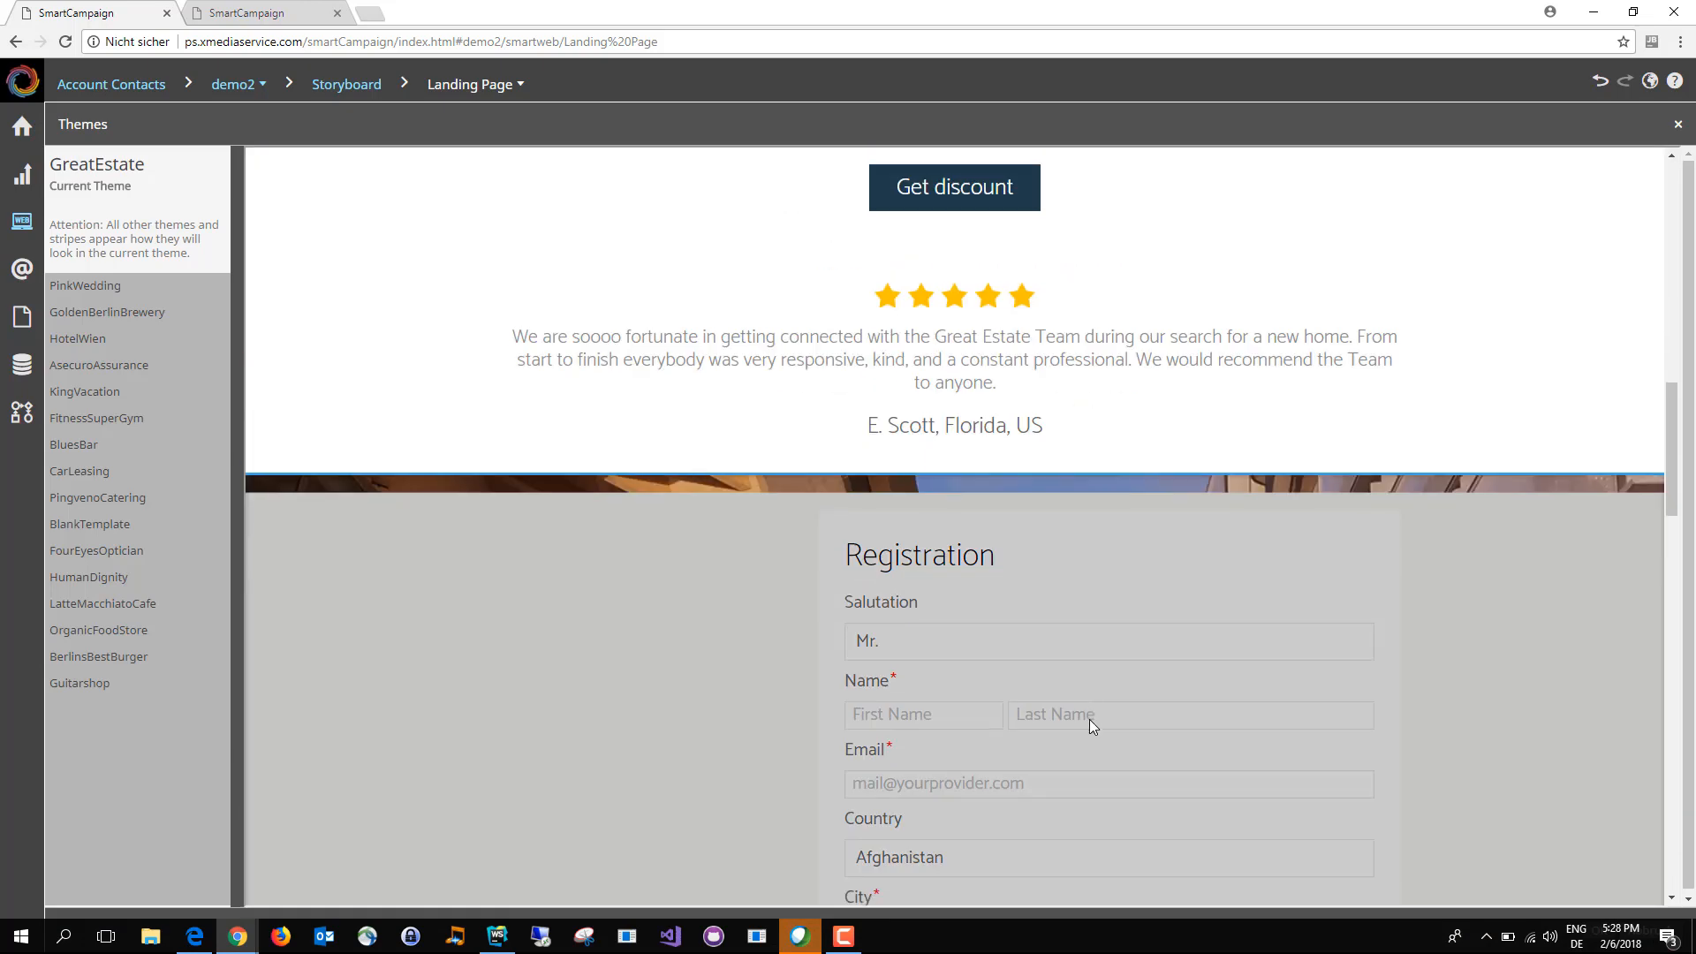
{"action": "scroll", "coordinate": [978, 369], "scroll_direction": "up", "scroll_amount": 2}
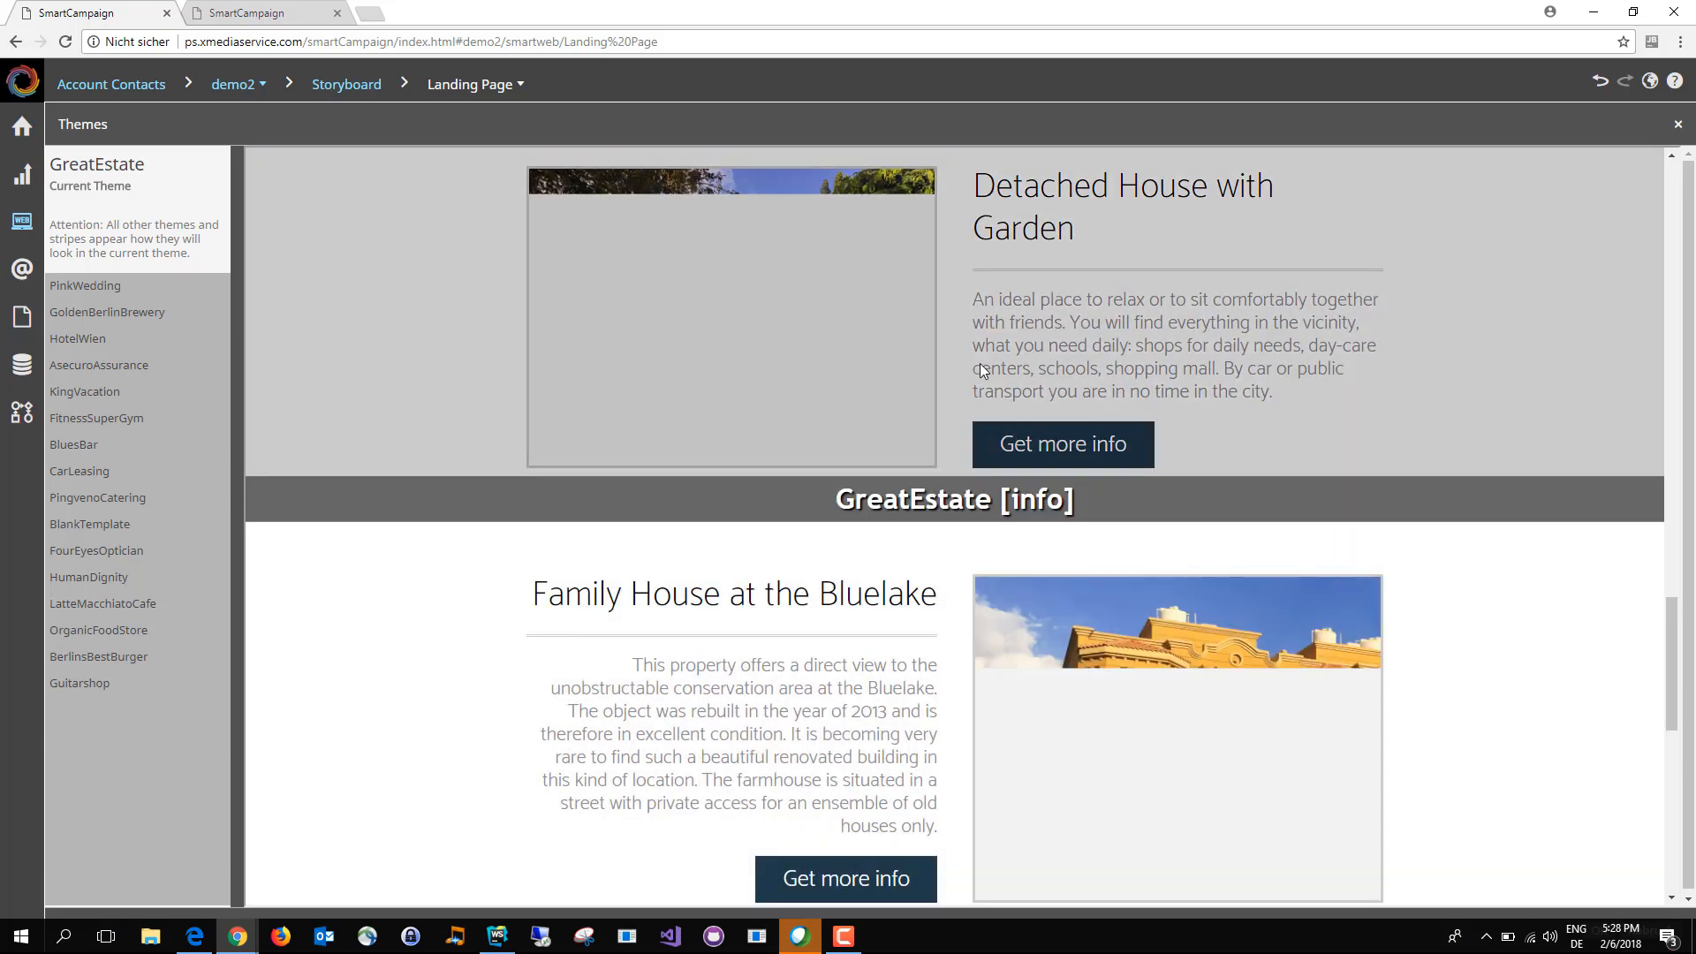
{"action": "left_click", "coordinate": [1074, 337]}
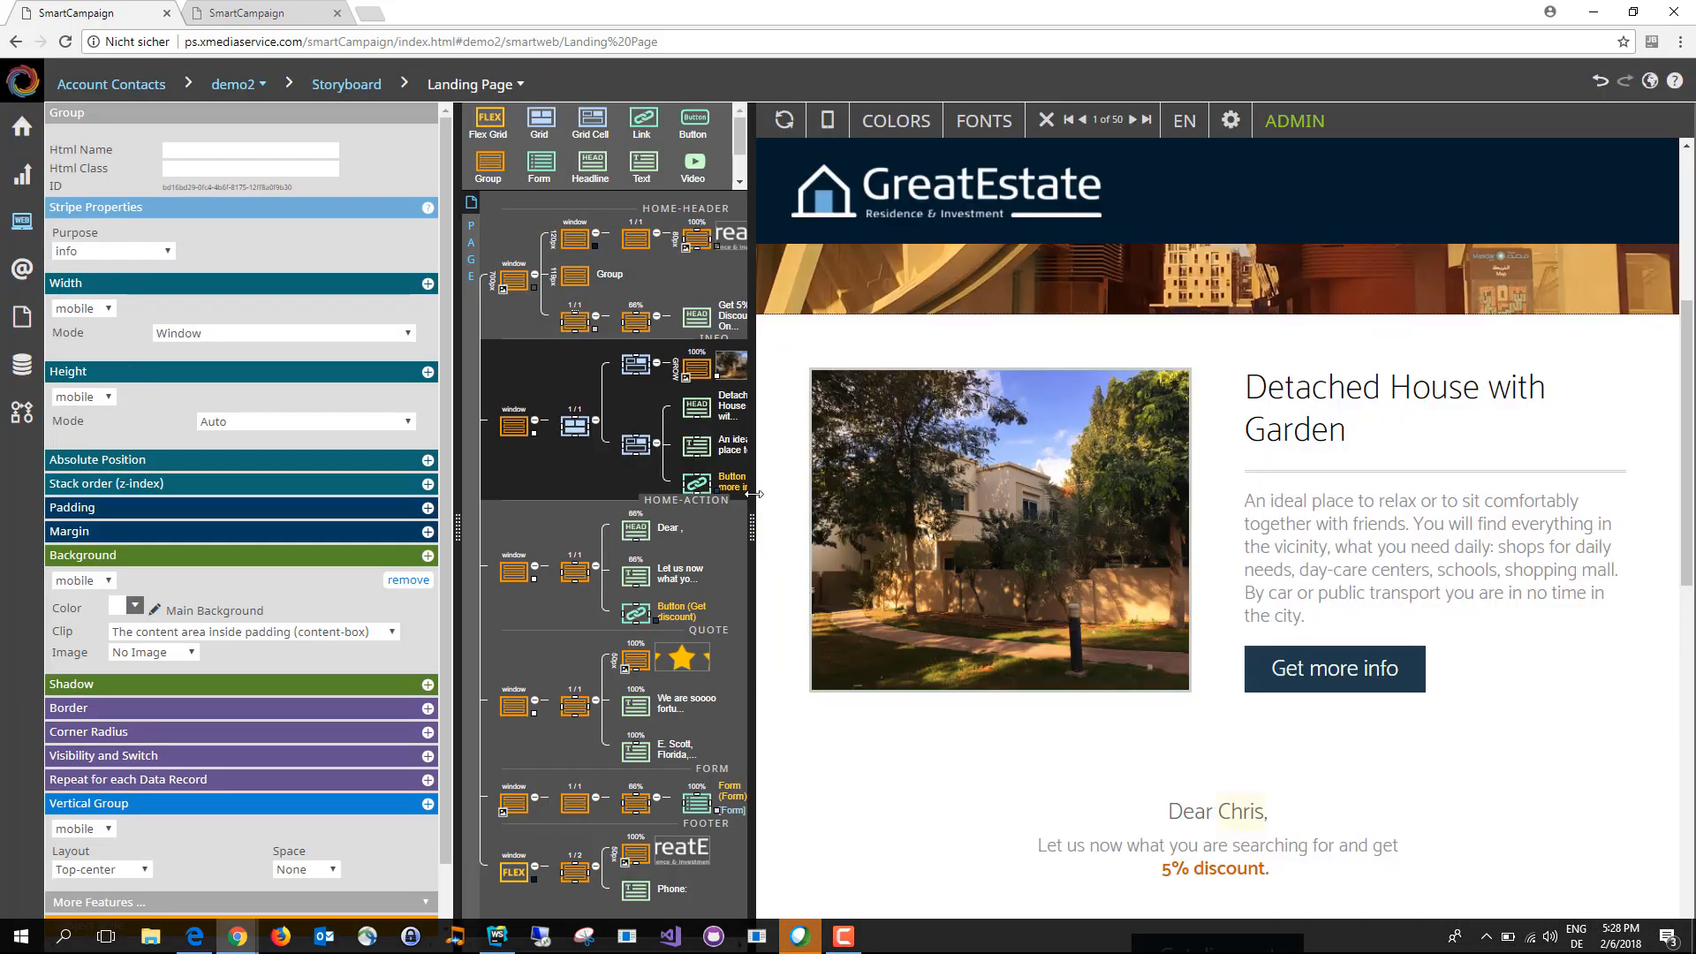
Step: Move the info stripe's image grid cell after its text cell so the text comes first
{"action": "left_click_drag", "start_coordinate": [457, 528], "coordinate": [293, 525]}
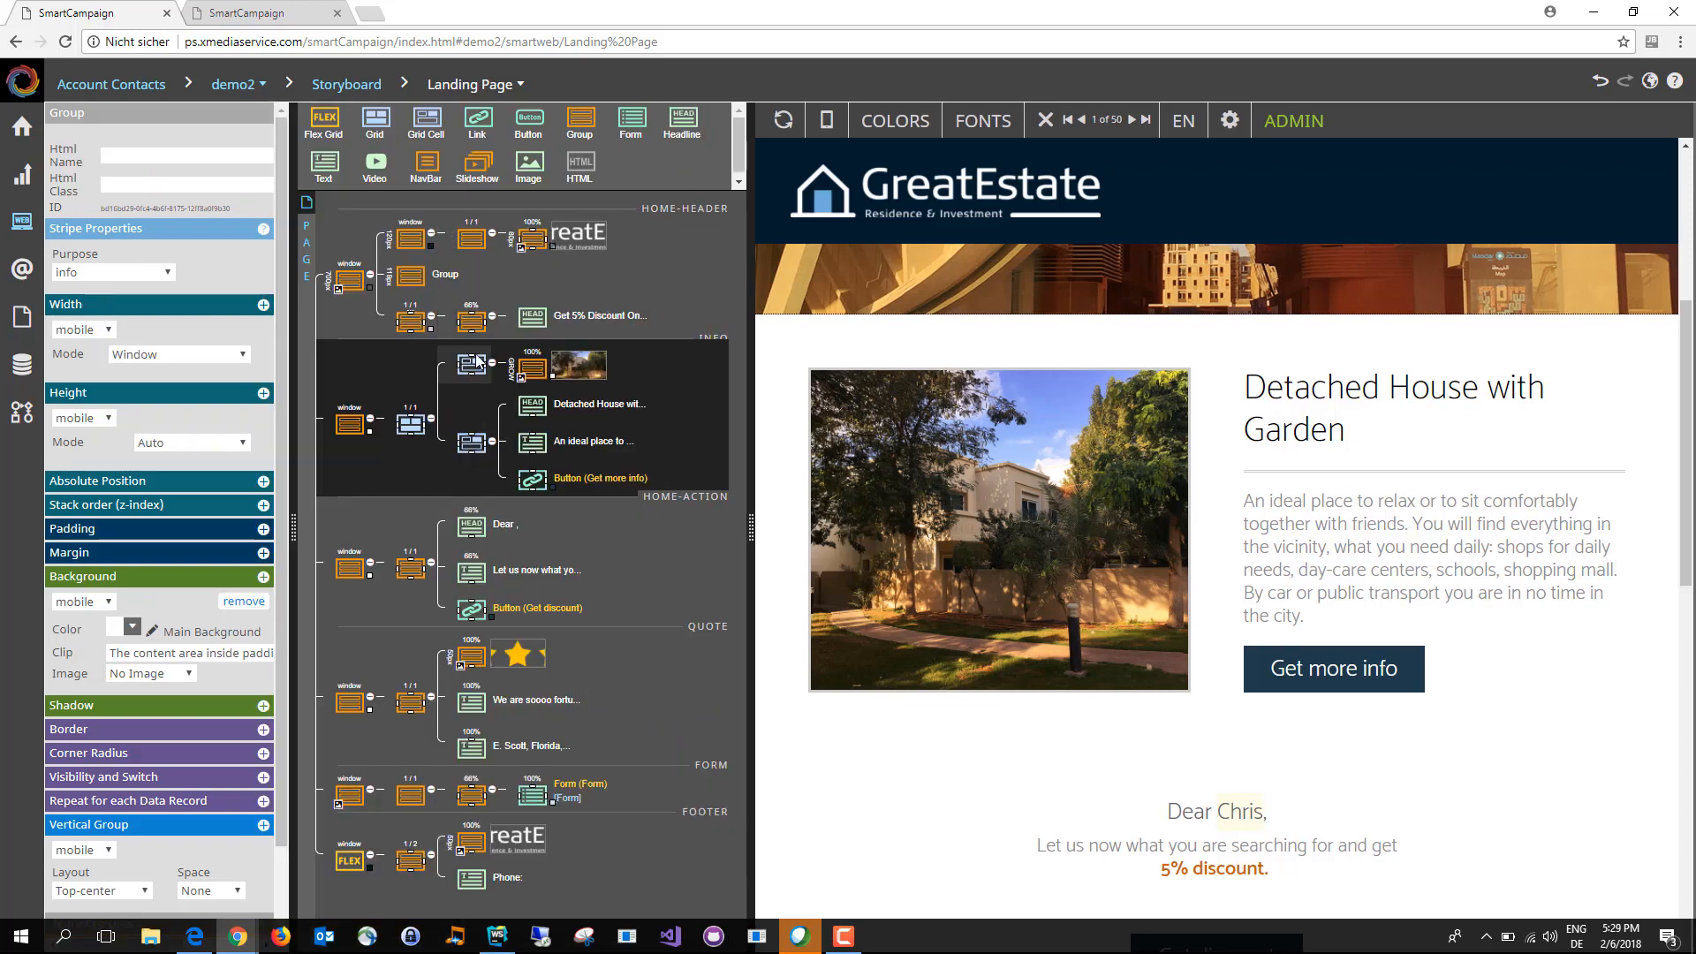
{"action": "left_click_drag", "start_coordinate": [474, 366], "coordinate": [477, 482]}
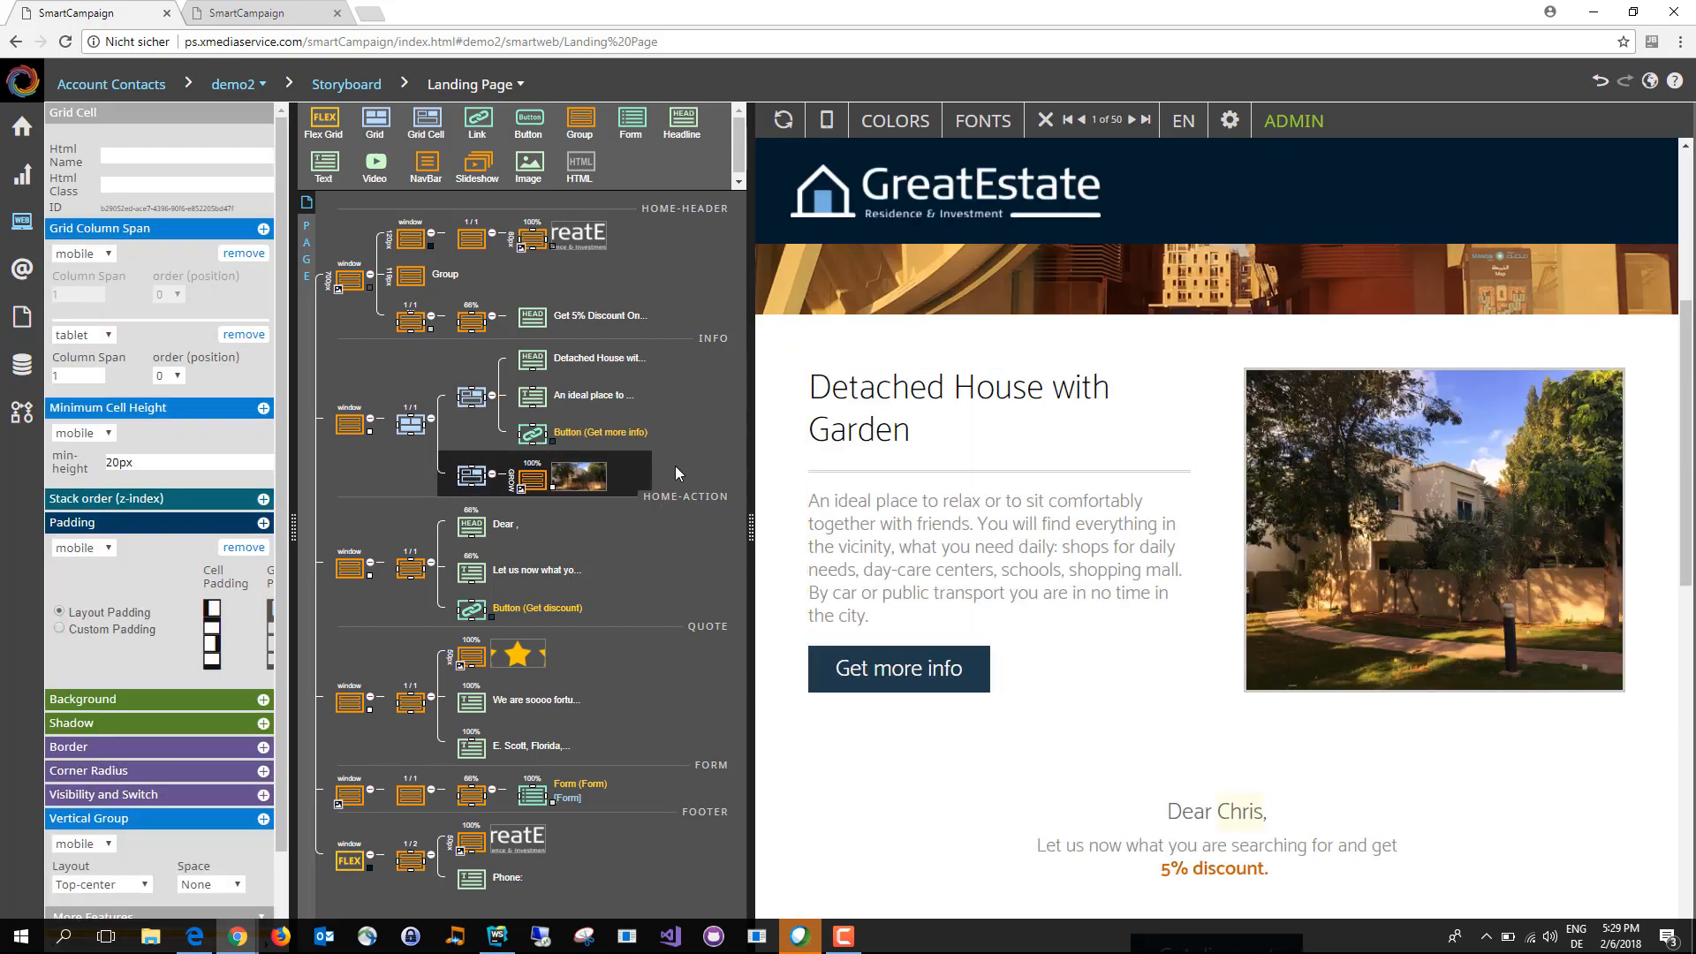
Step: Give the whole info stripe a thick solid border in the Main Bold colour
{"action": "left_click", "coordinate": [350, 428]}
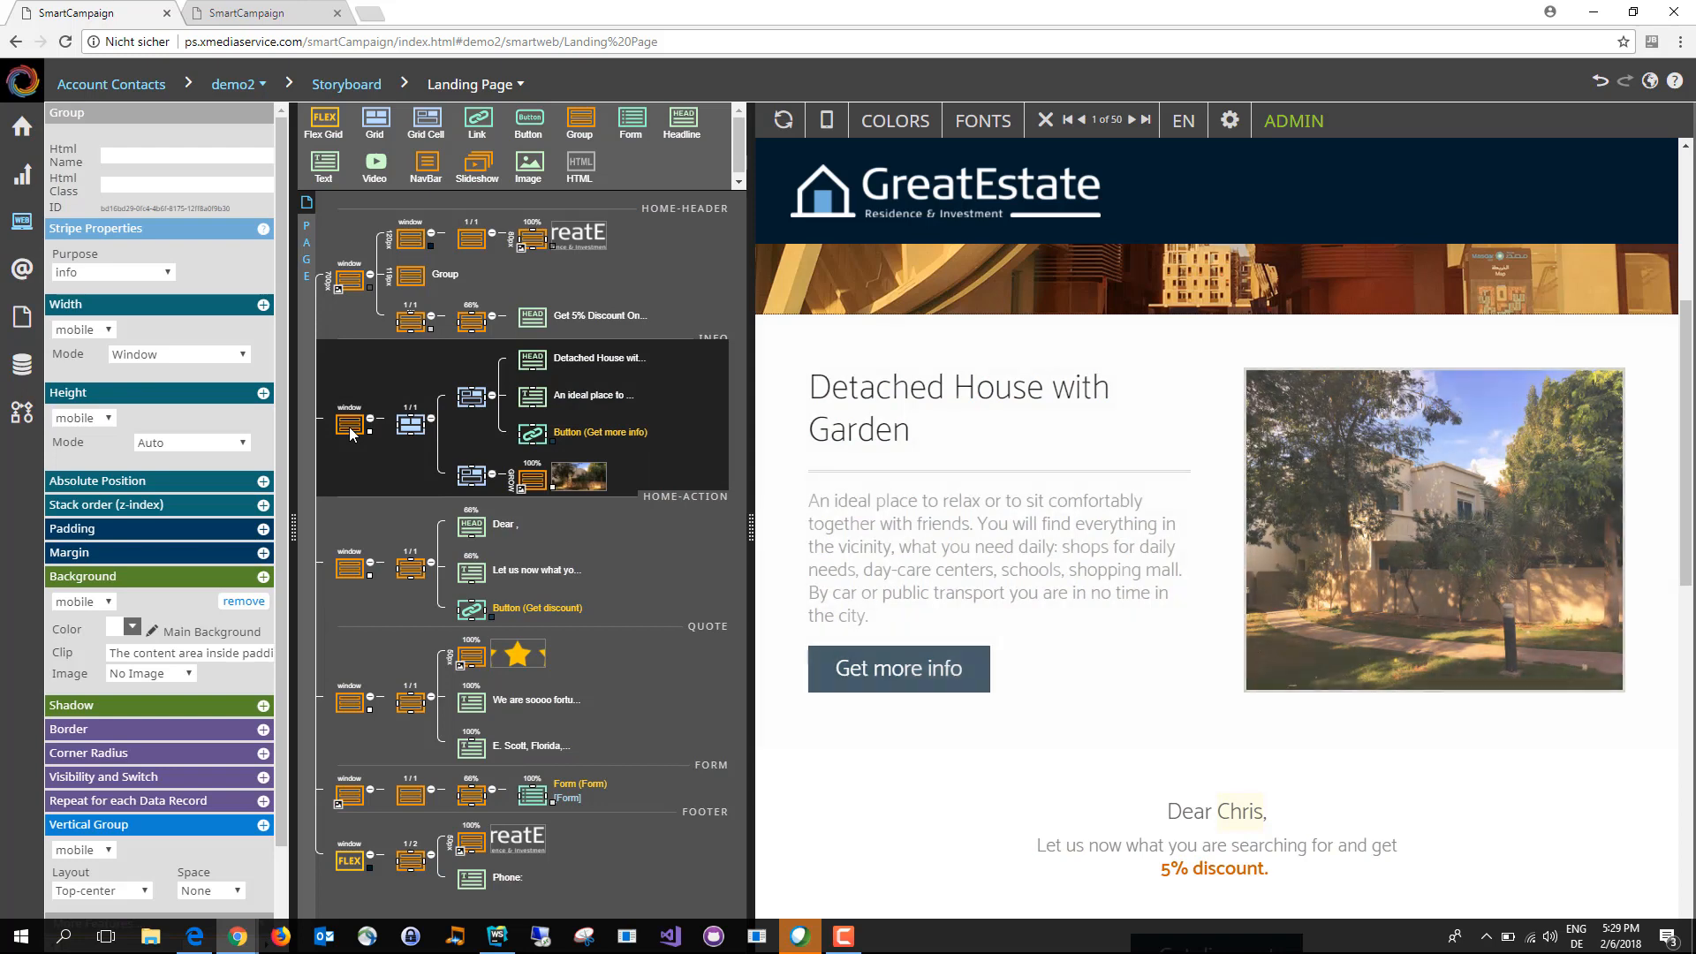
{"action": "scroll", "coordinate": [286, 441], "scroll_direction": "down", "scroll_amount": 1}
{"action": "scroll", "coordinate": [294, 494], "scroll_direction": "down", "scroll_amount": 1}
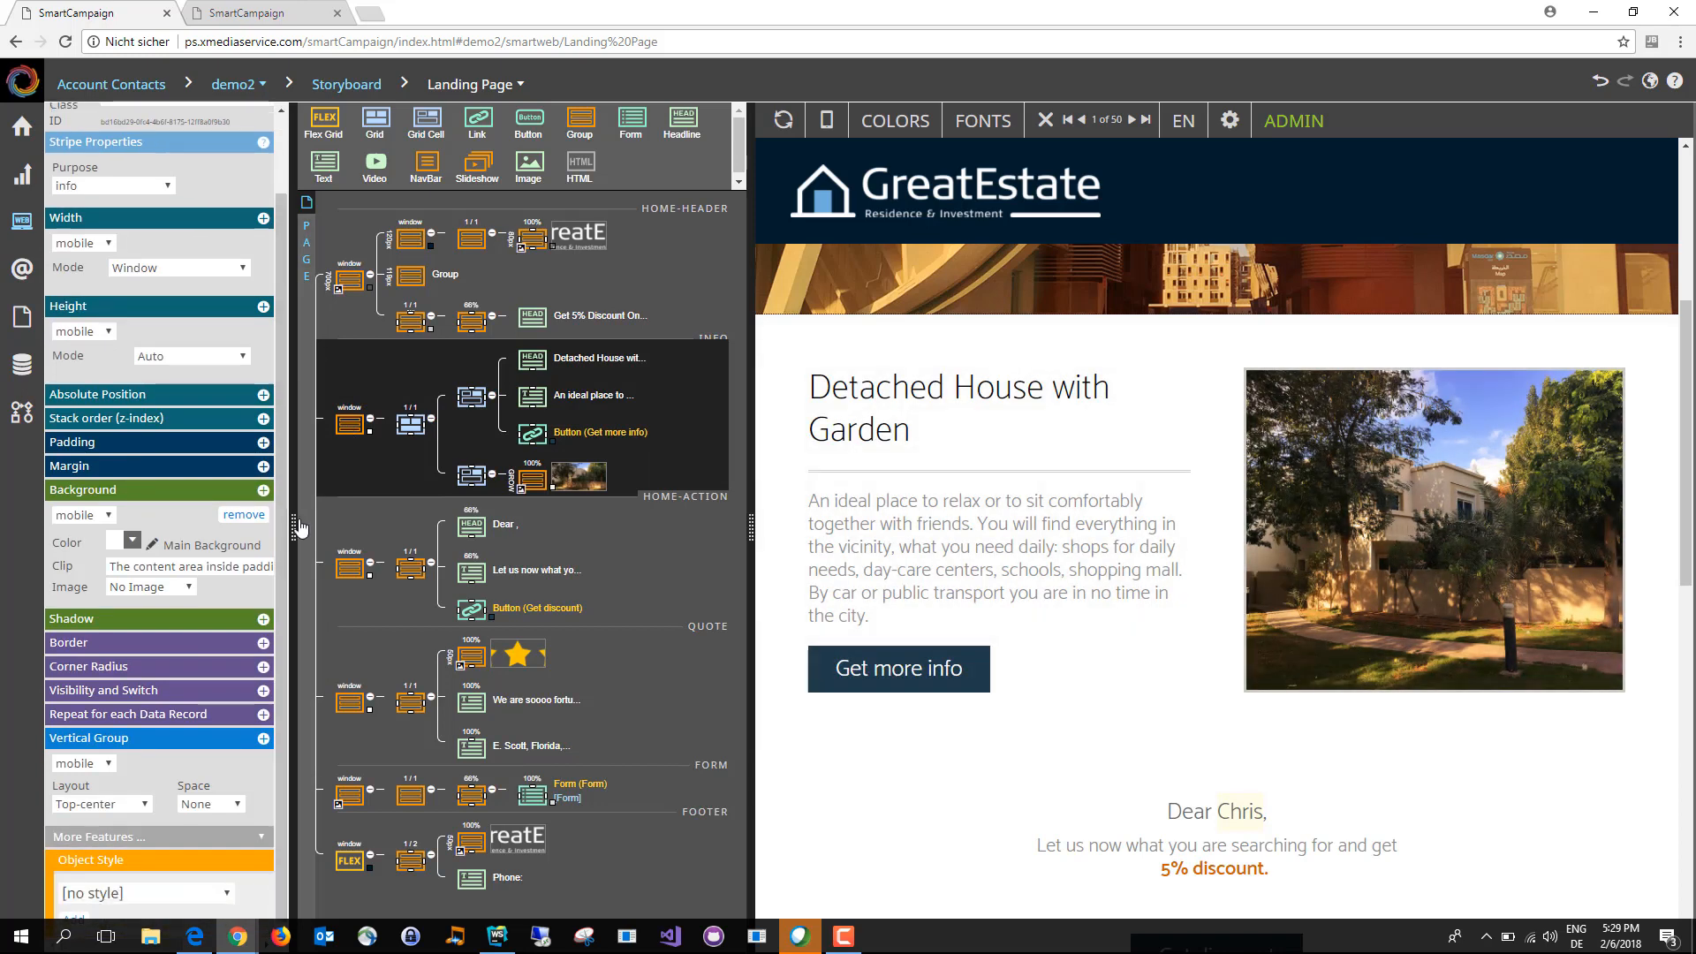
{"action": "left_click", "coordinate": [263, 642]}
{"action": "left_click_drag", "start_coordinate": [323, 644], "coordinate": [410, 652]}
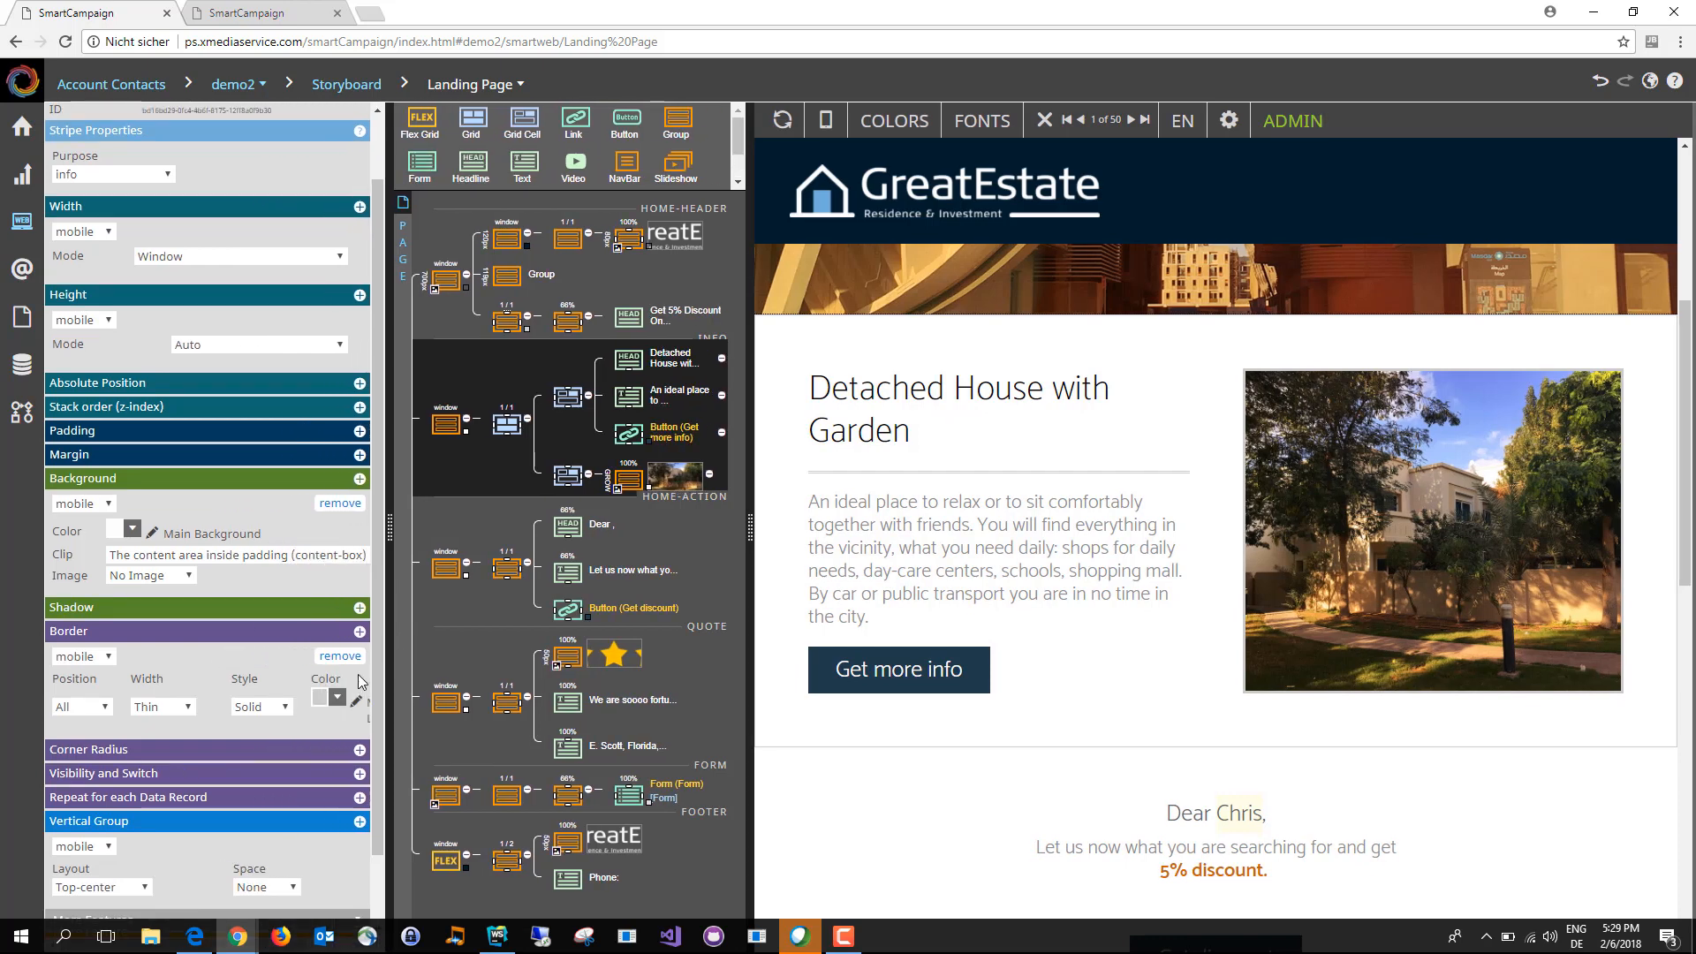
{"action": "left_click", "coordinate": [339, 700]}
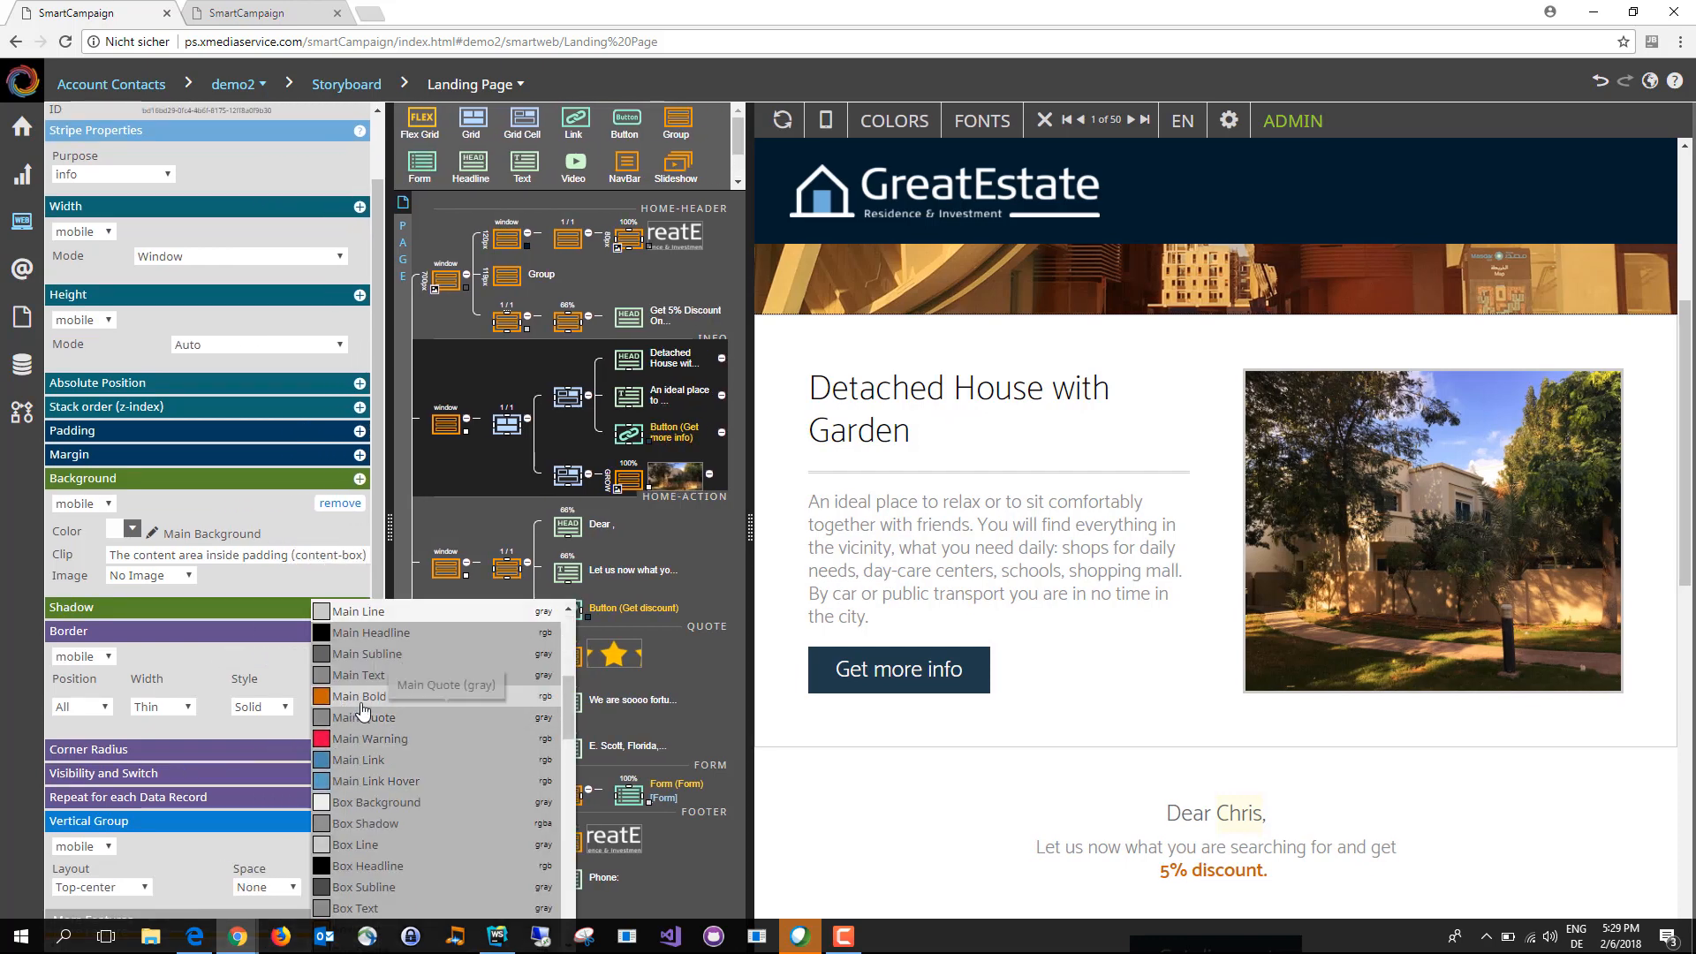
{"action": "left_click", "coordinate": [347, 709]}
{"action": "left_click", "coordinate": [187, 707]}
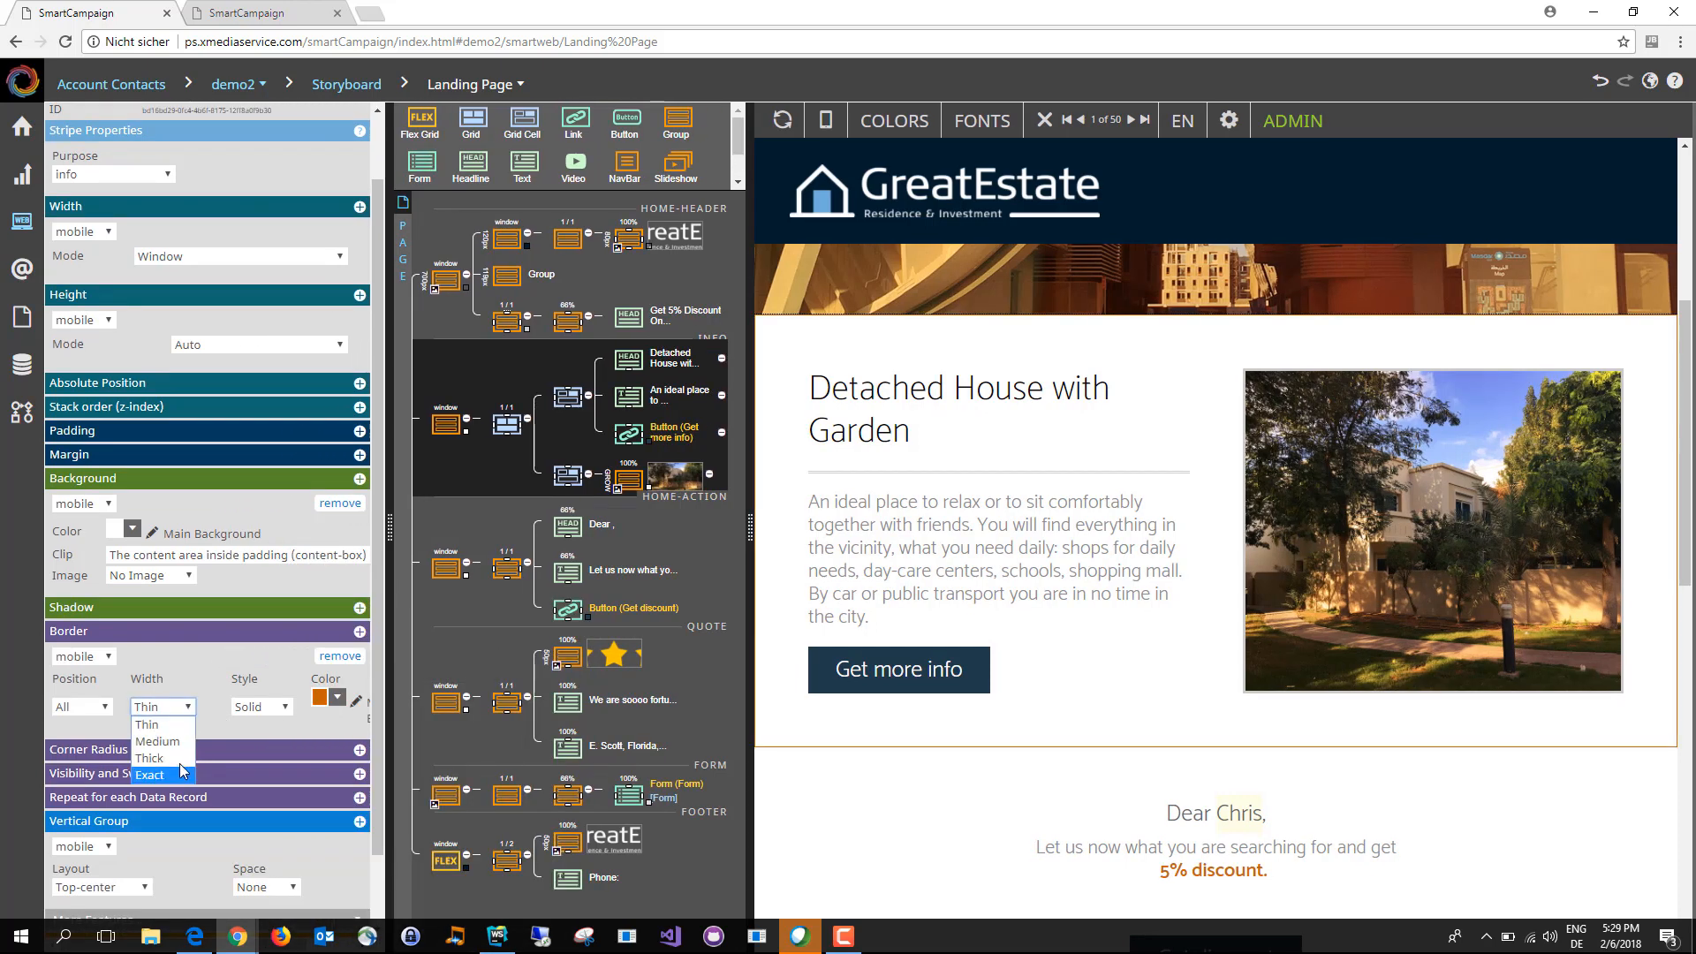
{"action": "left_click", "coordinate": [152, 758]}
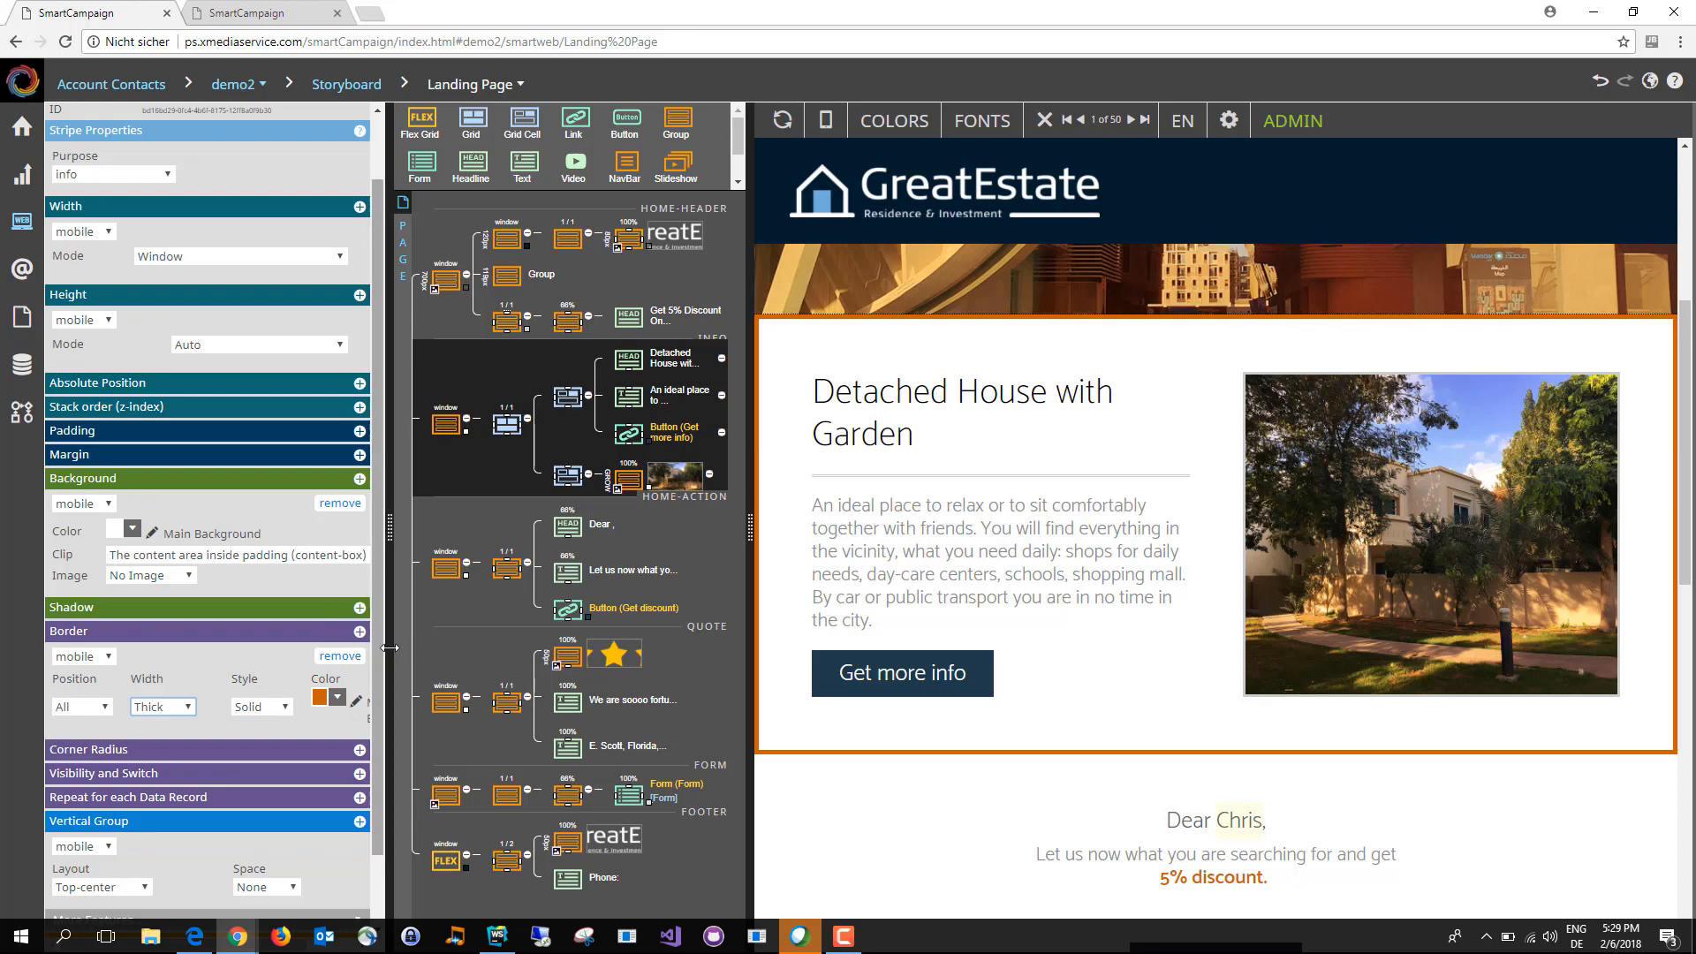
Step: Add a second border setting to the info stripe for tablet, using the Main Warning colour
{"action": "scroll", "coordinate": [367, 612], "scroll_direction": "down", "scroll_amount": 1}
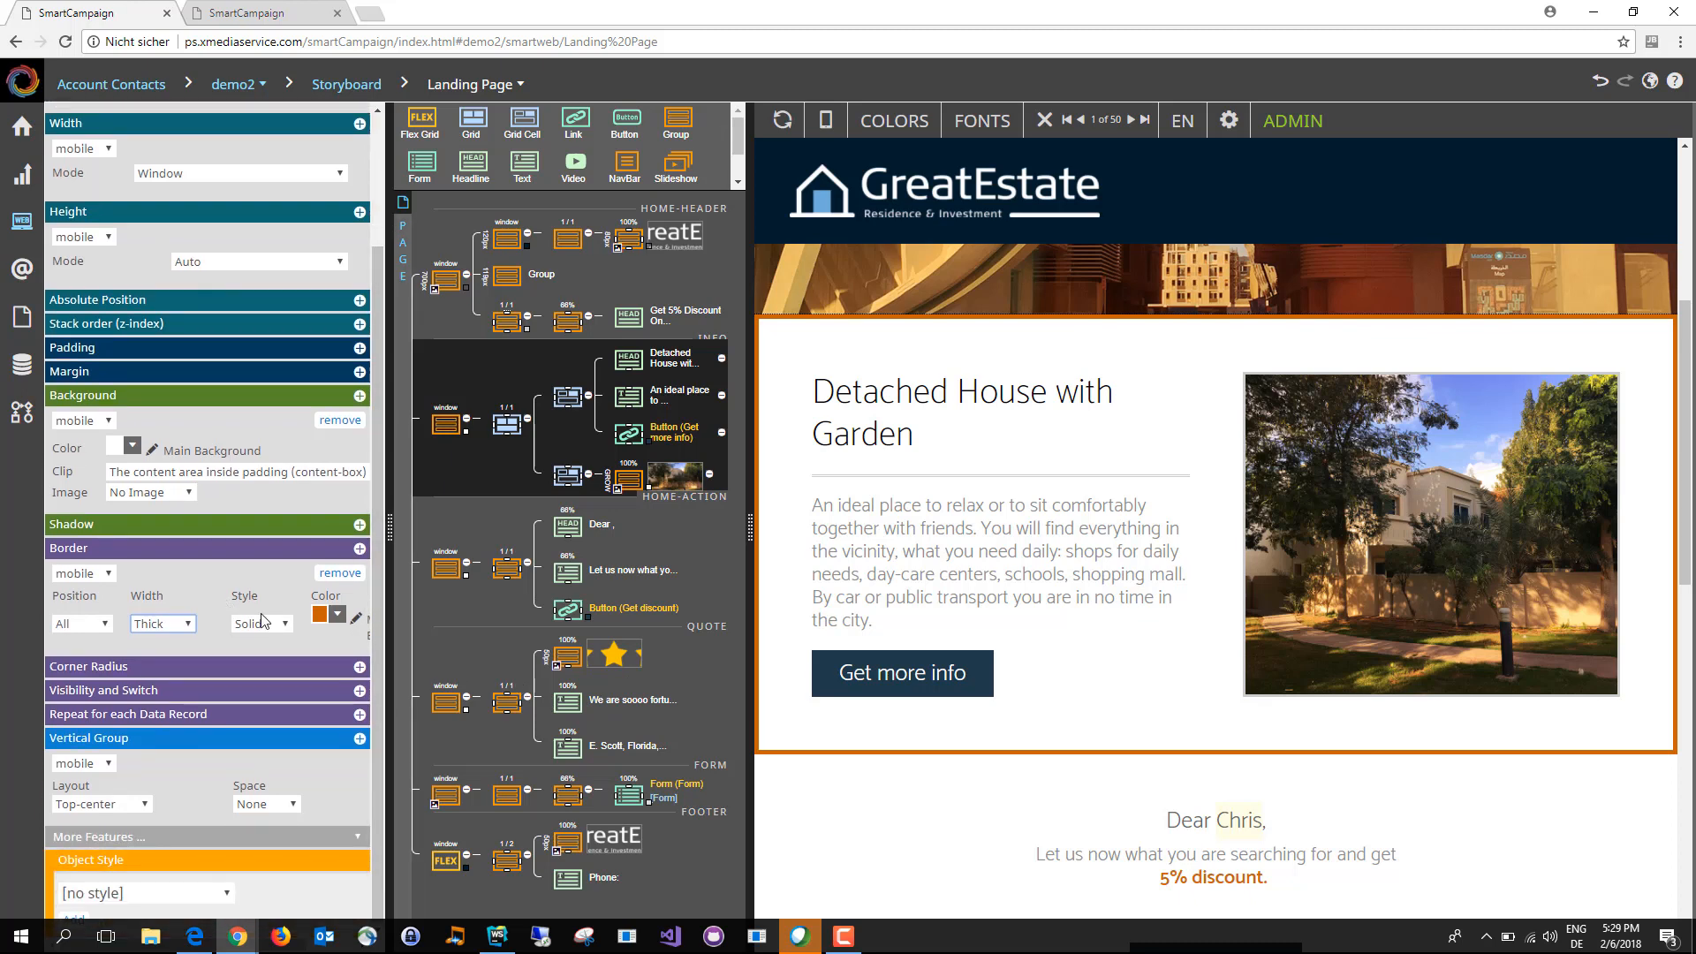
{"action": "left_click", "coordinate": [360, 549]}
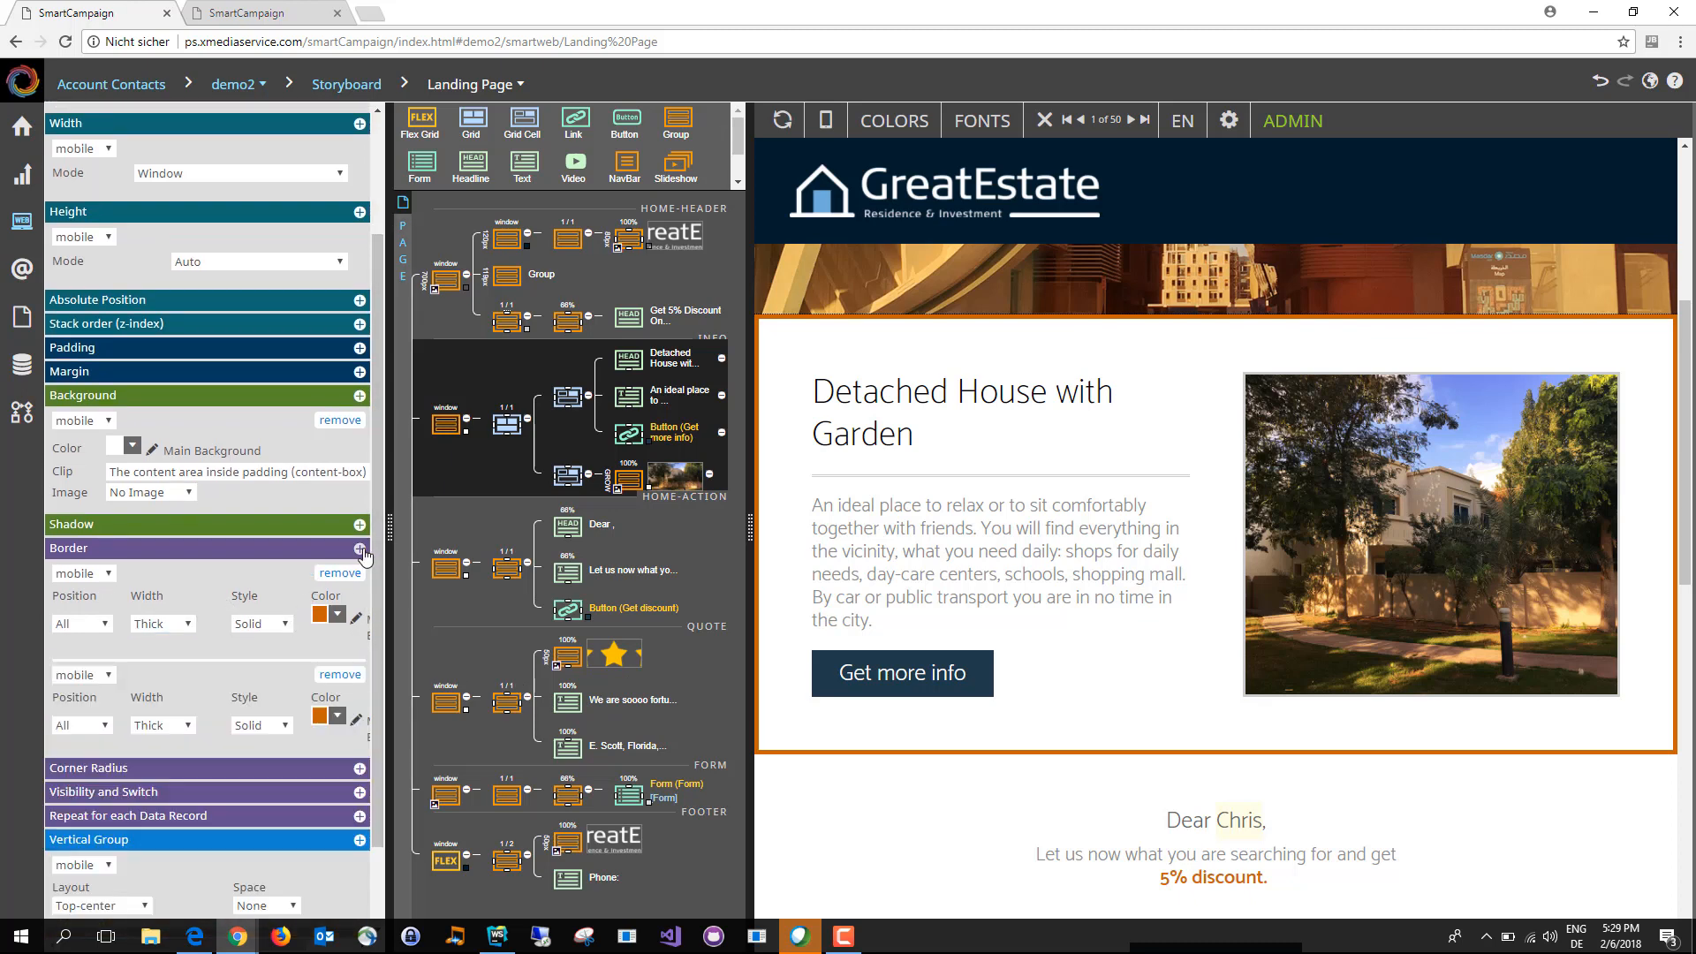
{"action": "left_click", "coordinate": [87, 678]}
{"action": "left_click", "coordinate": [73, 709]}
{"action": "left_click", "coordinate": [336, 722]}
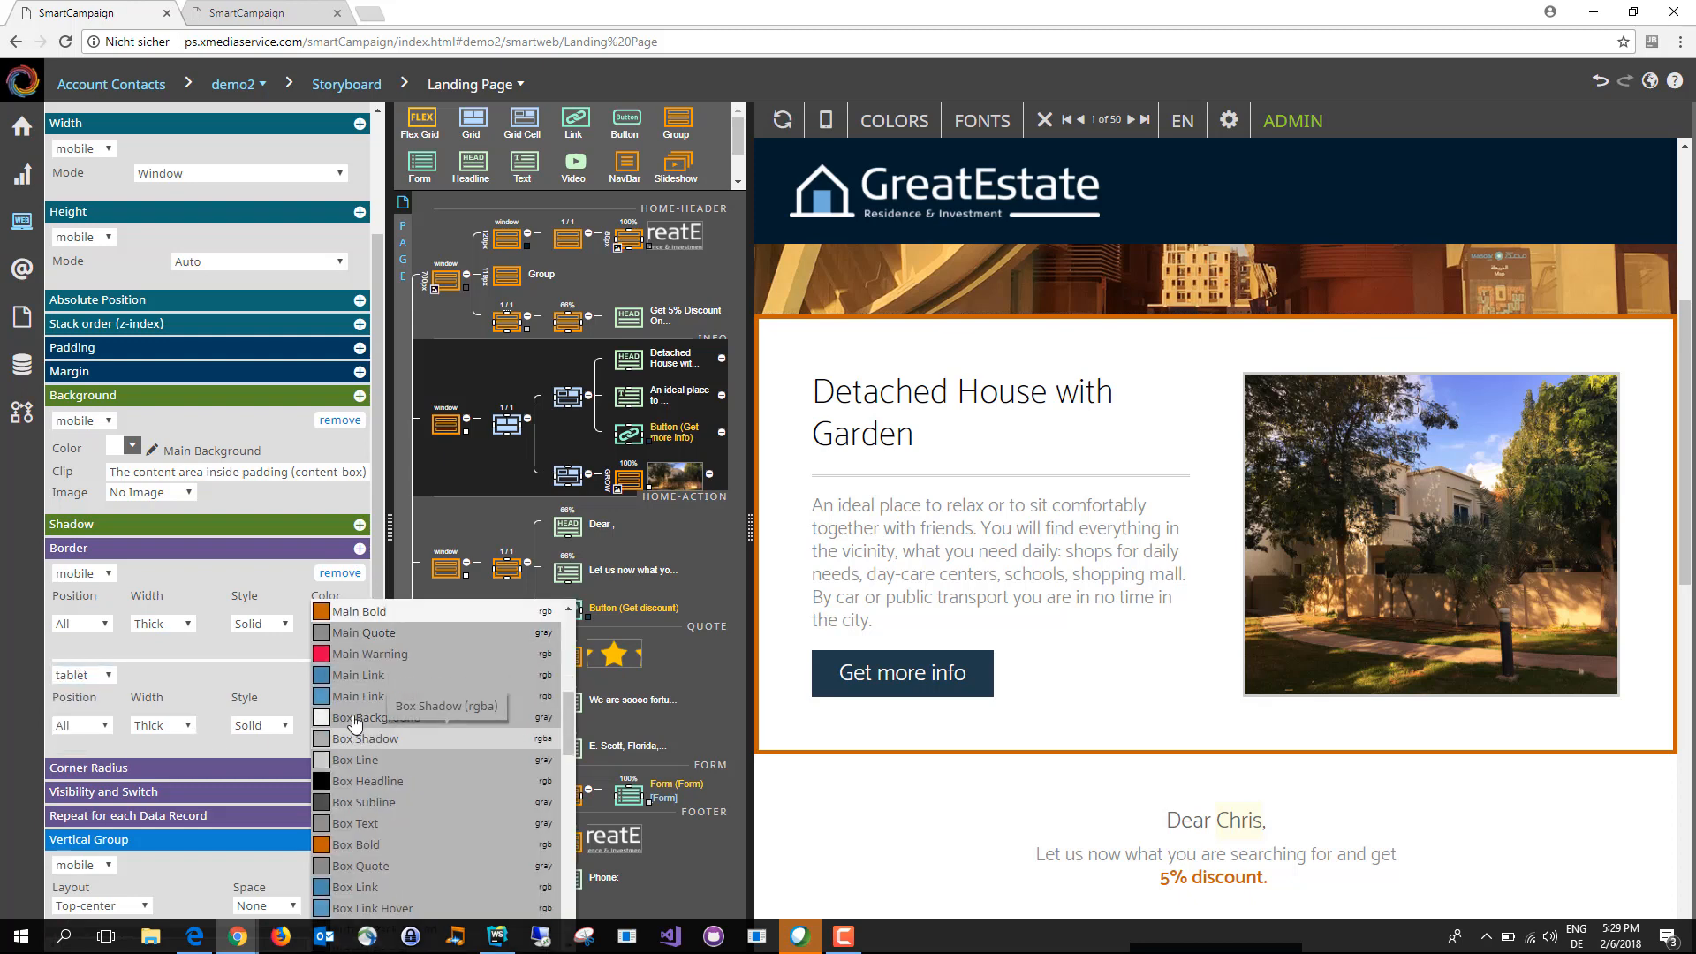
{"action": "left_click", "coordinate": [353, 662]}
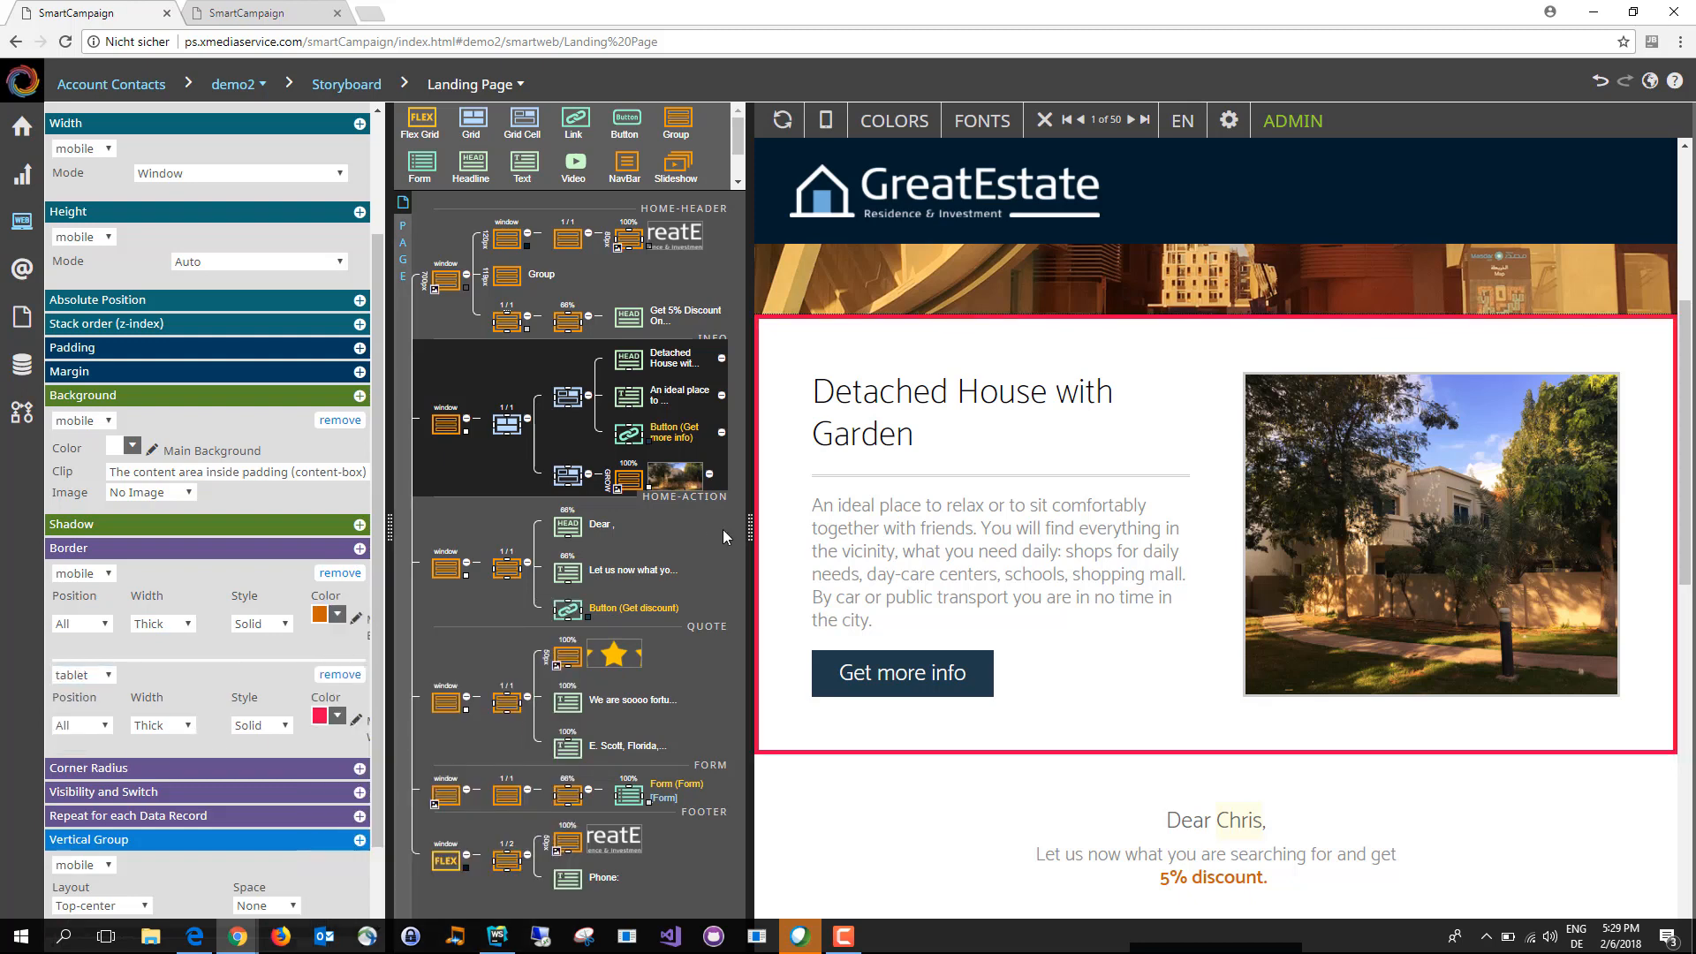
Step: Check the info stripe's border in the mobile preview and return to the full preview
{"action": "left_click_drag", "start_coordinate": [748, 532], "coordinate": [606, 526]}
{"action": "left_click", "coordinate": [685, 126]}
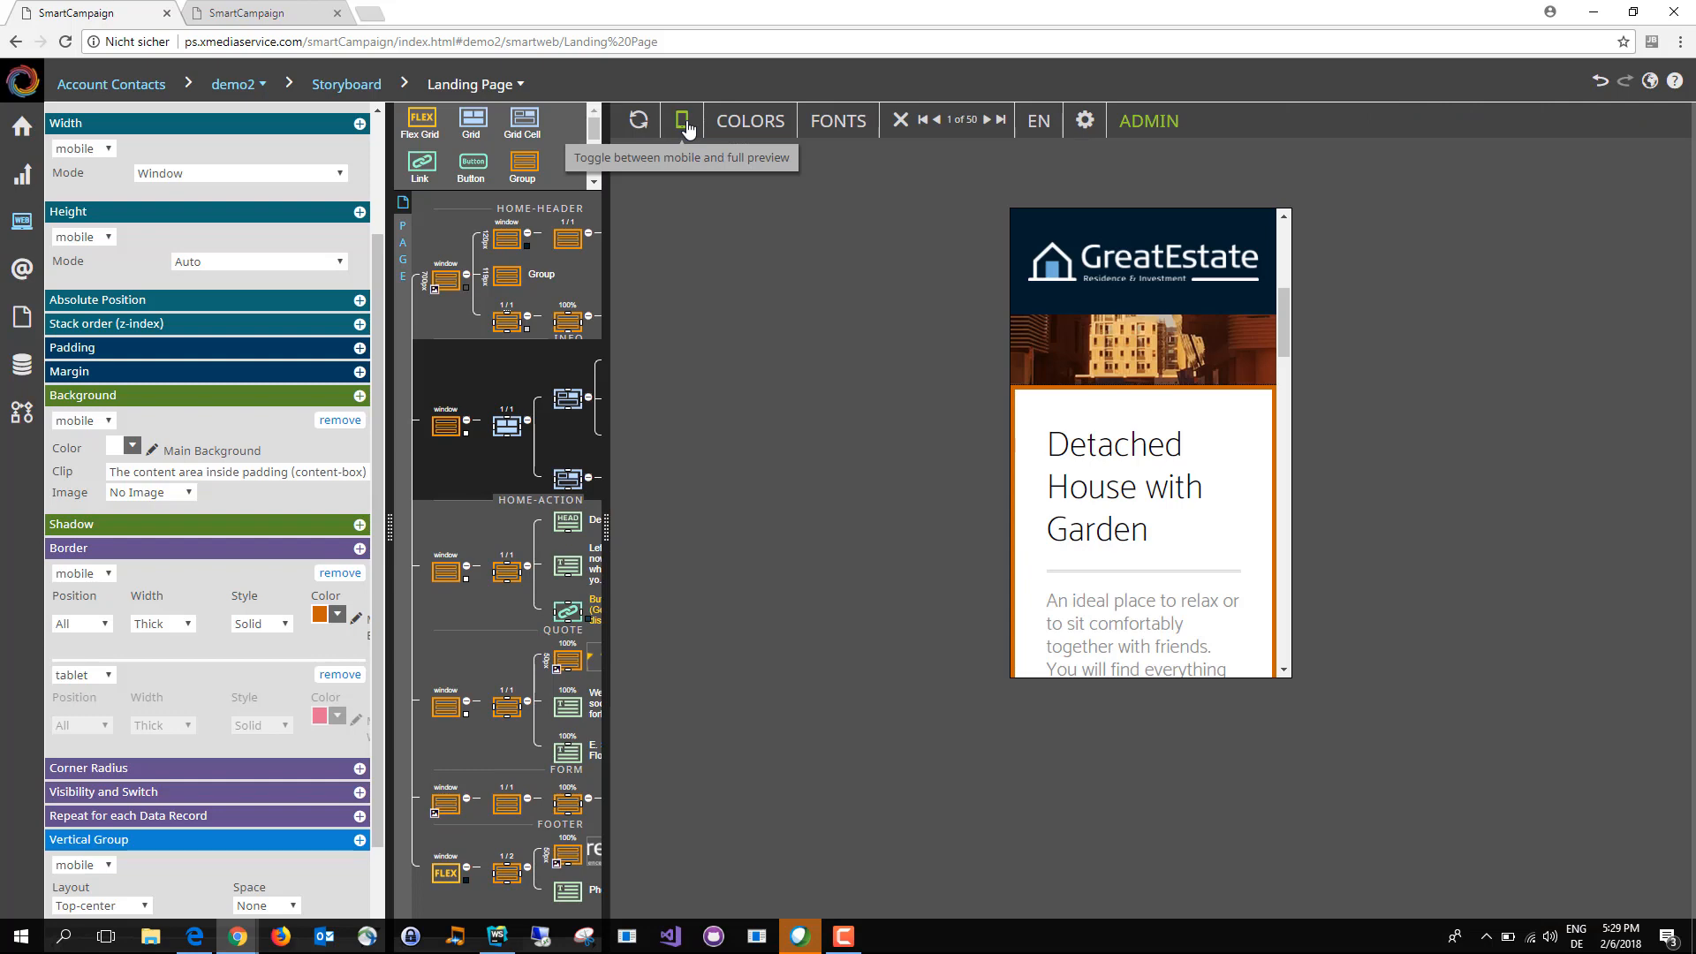
{"action": "left_click", "coordinate": [685, 126]}
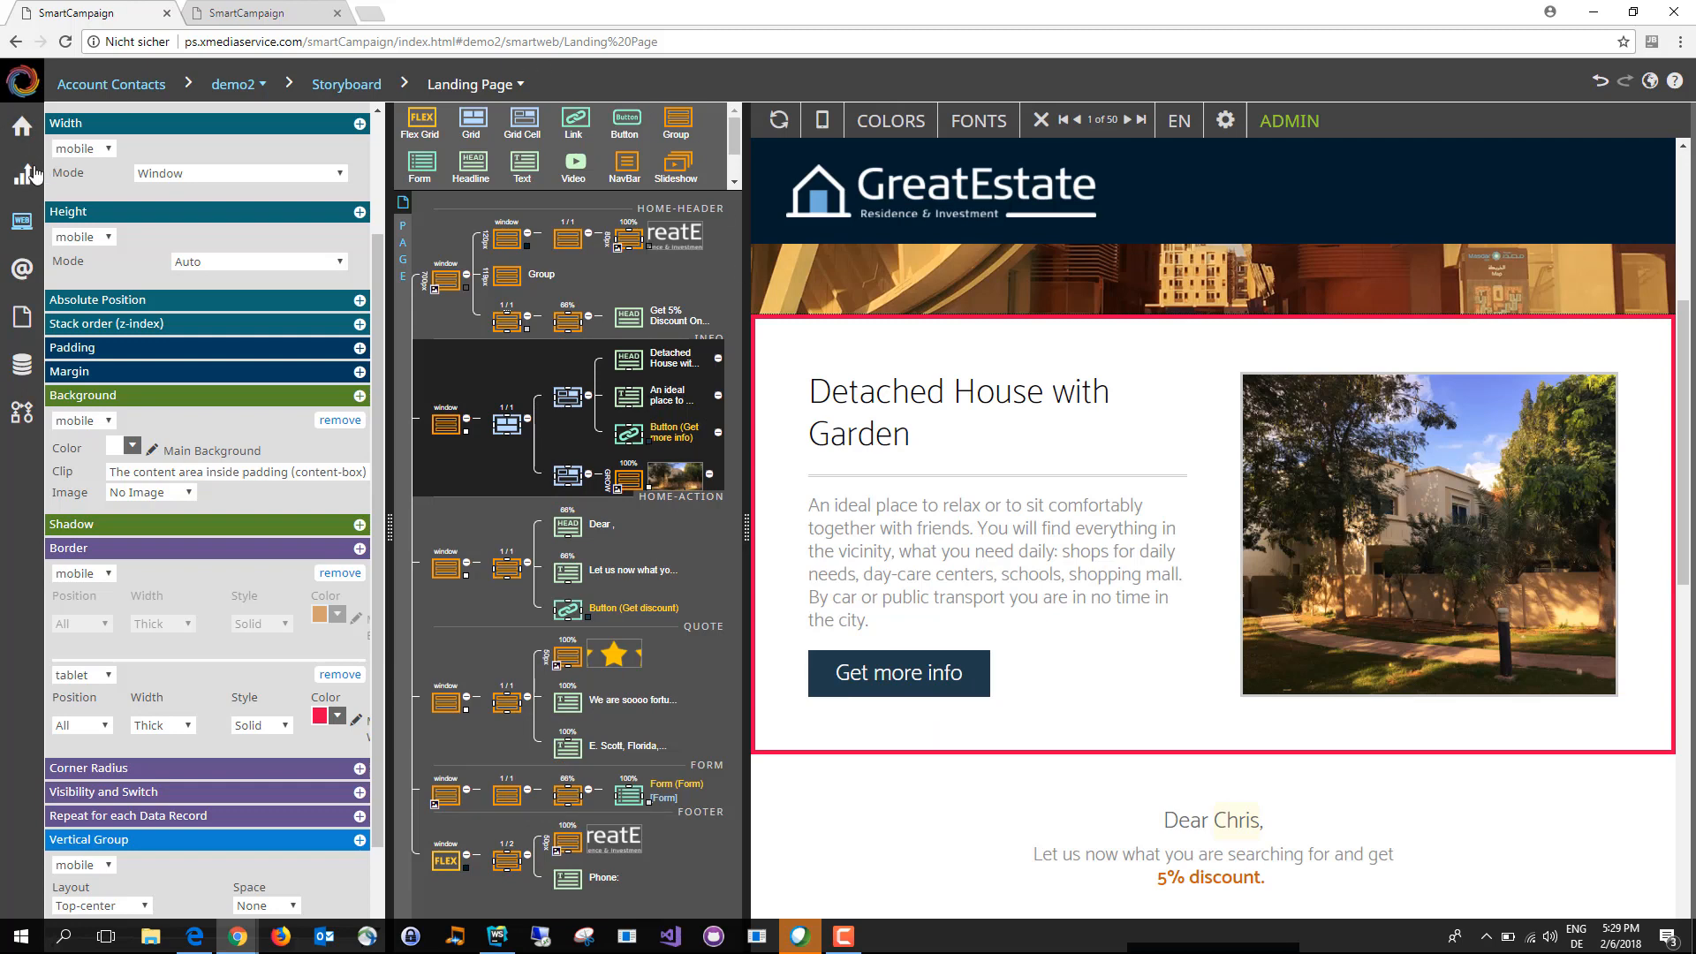
Step: Return to the campaign storyboard, add a new Expired static page and place it below and to the right of the Final Page
{"action": "mouse_move", "coordinate": [29, 172]}
{"action": "mouse_move", "coordinate": [198, 173]}
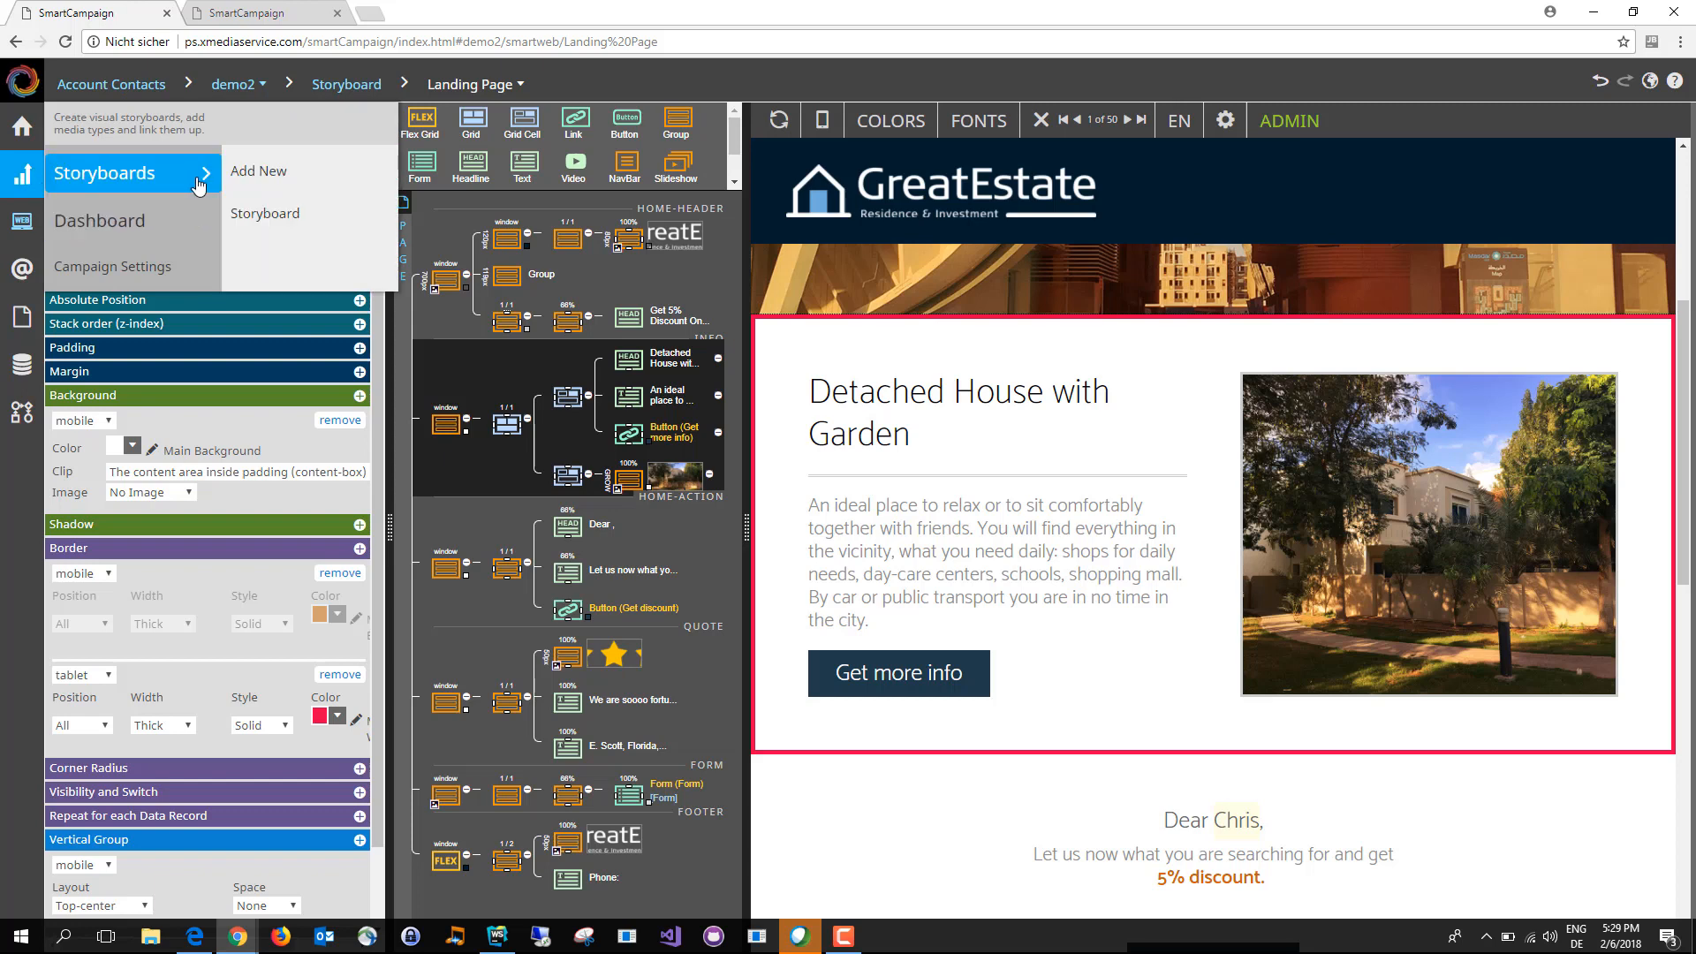
{"action": "left_click", "coordinate": [257, 212]}
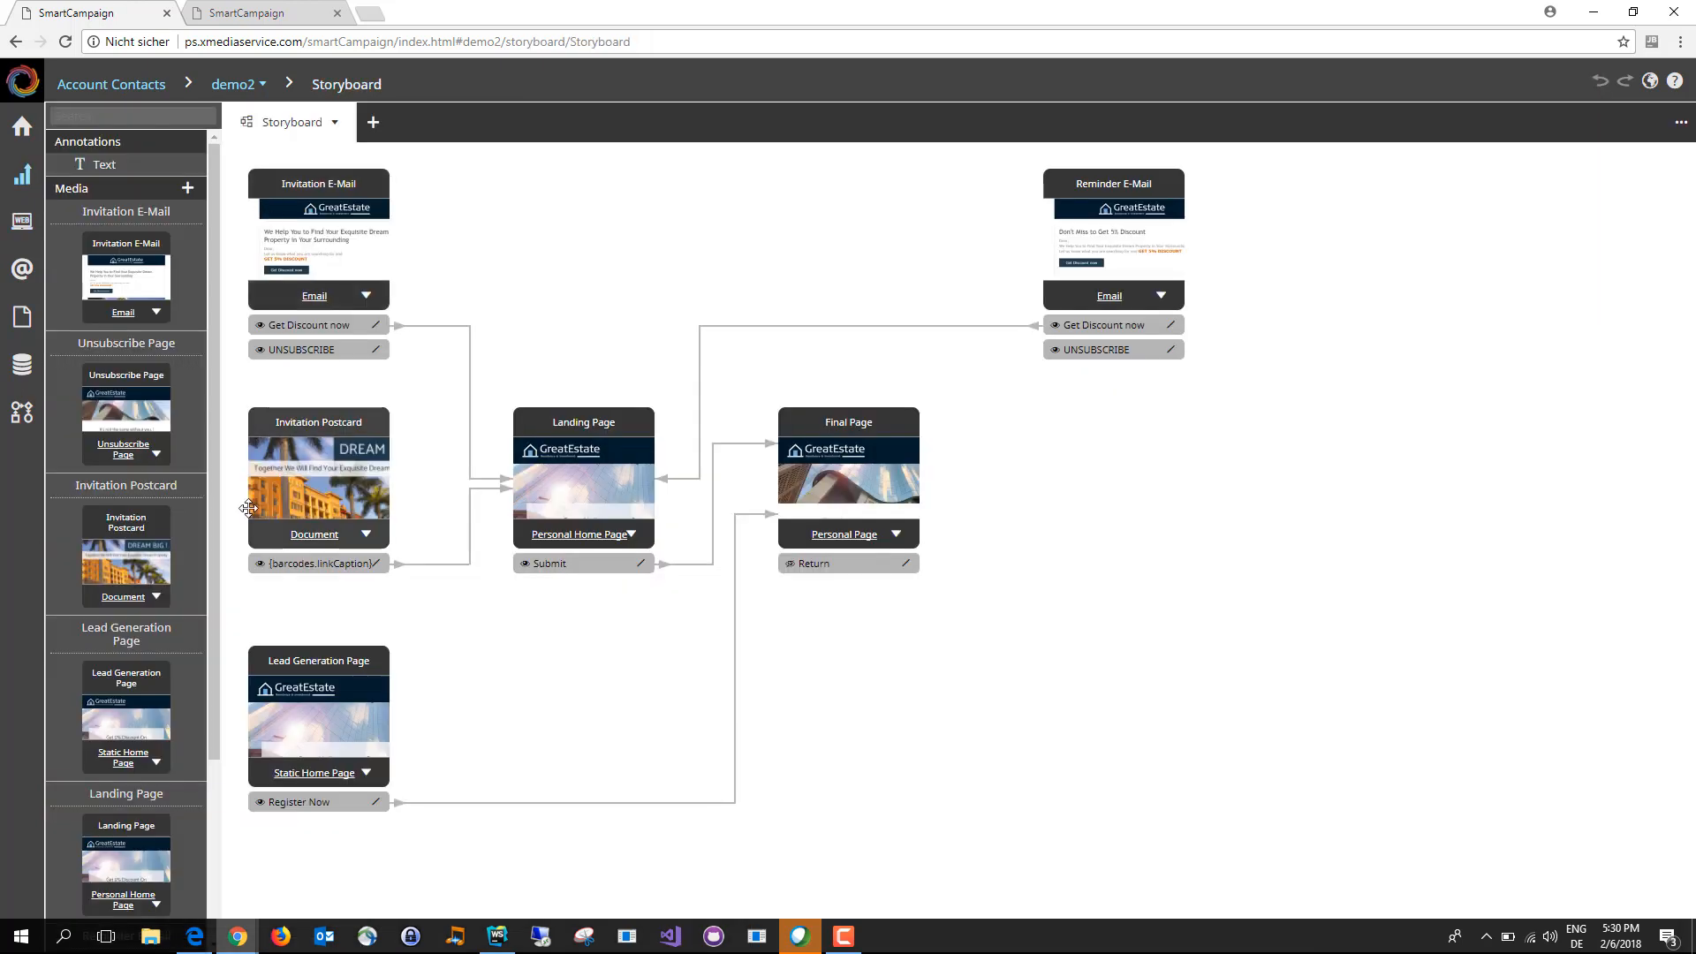
{"action": "left_click", "coordinate": [189, 191]}
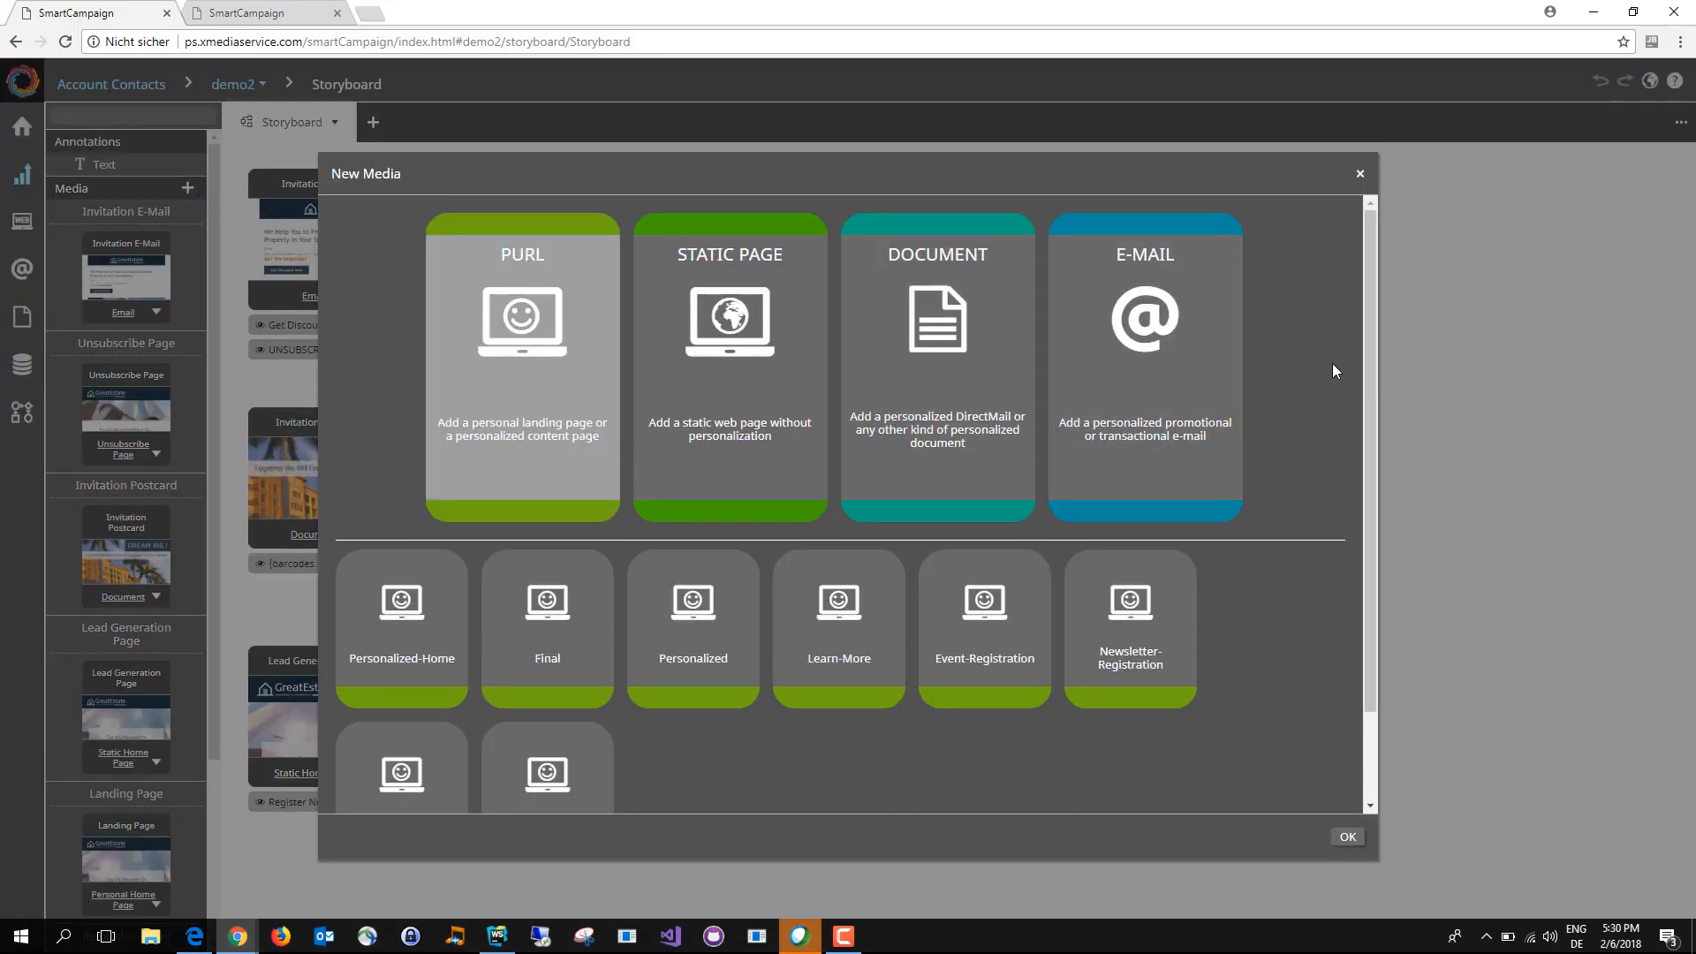
{"action": "left_click", "coordinate": [702, 366]}
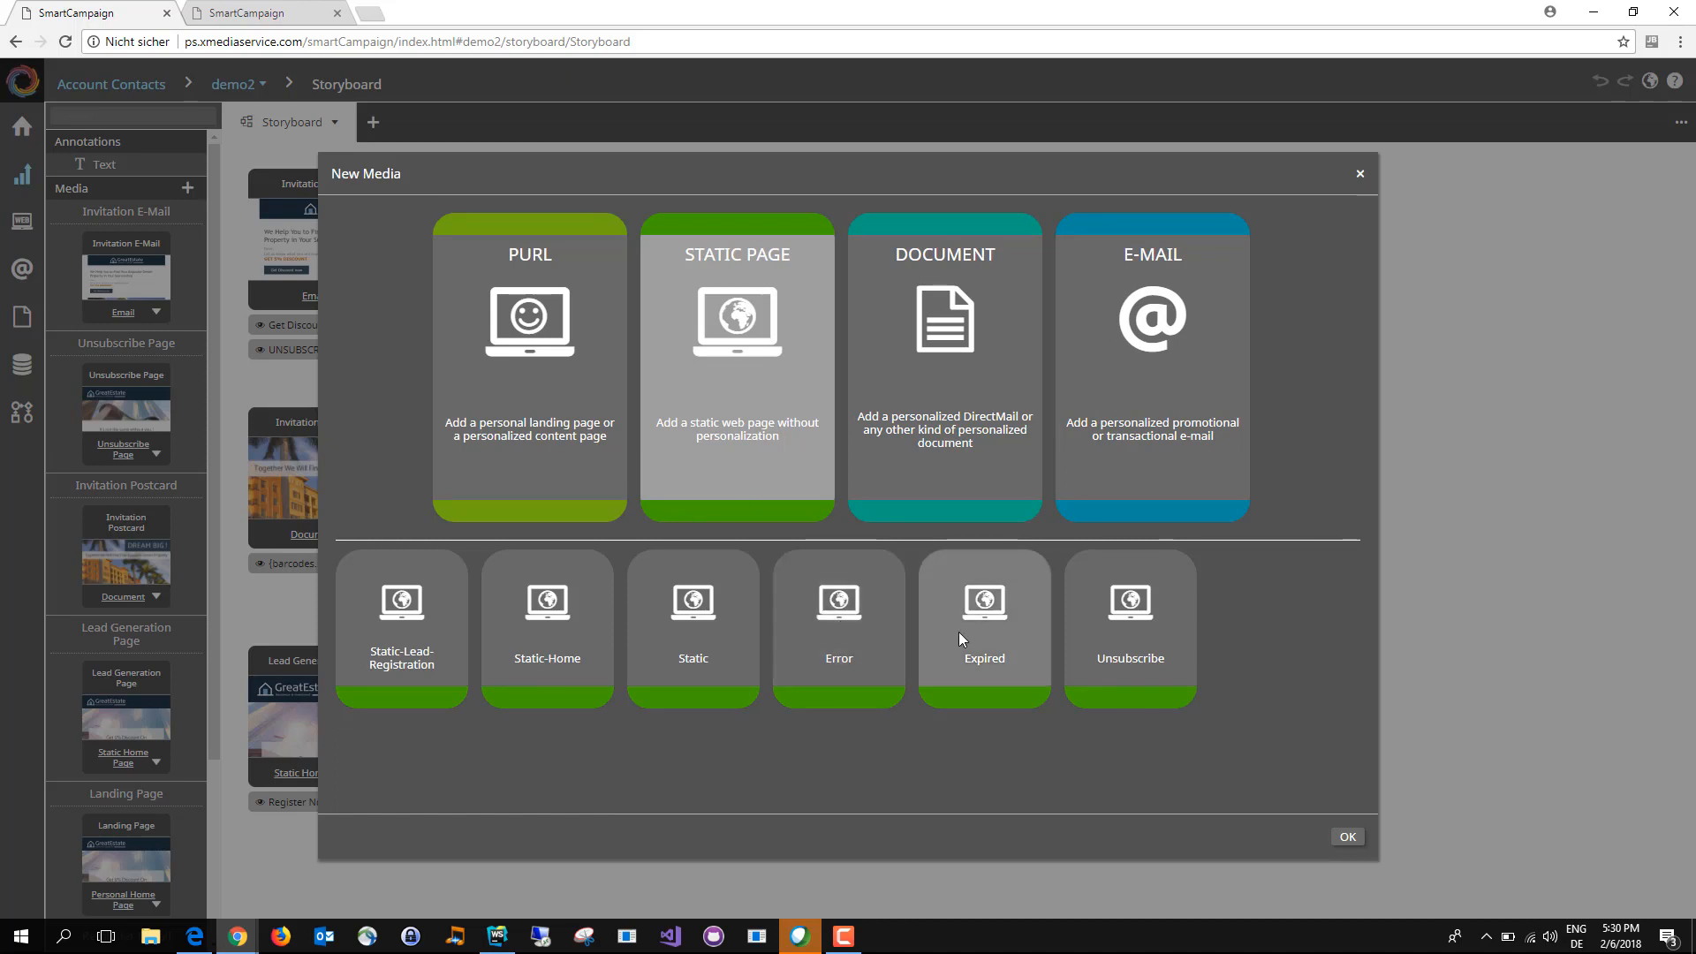
{"action": "double_click", "coordinate": [966, 681]}
{"action": "left_click", "coordinate": [1008, 581]}
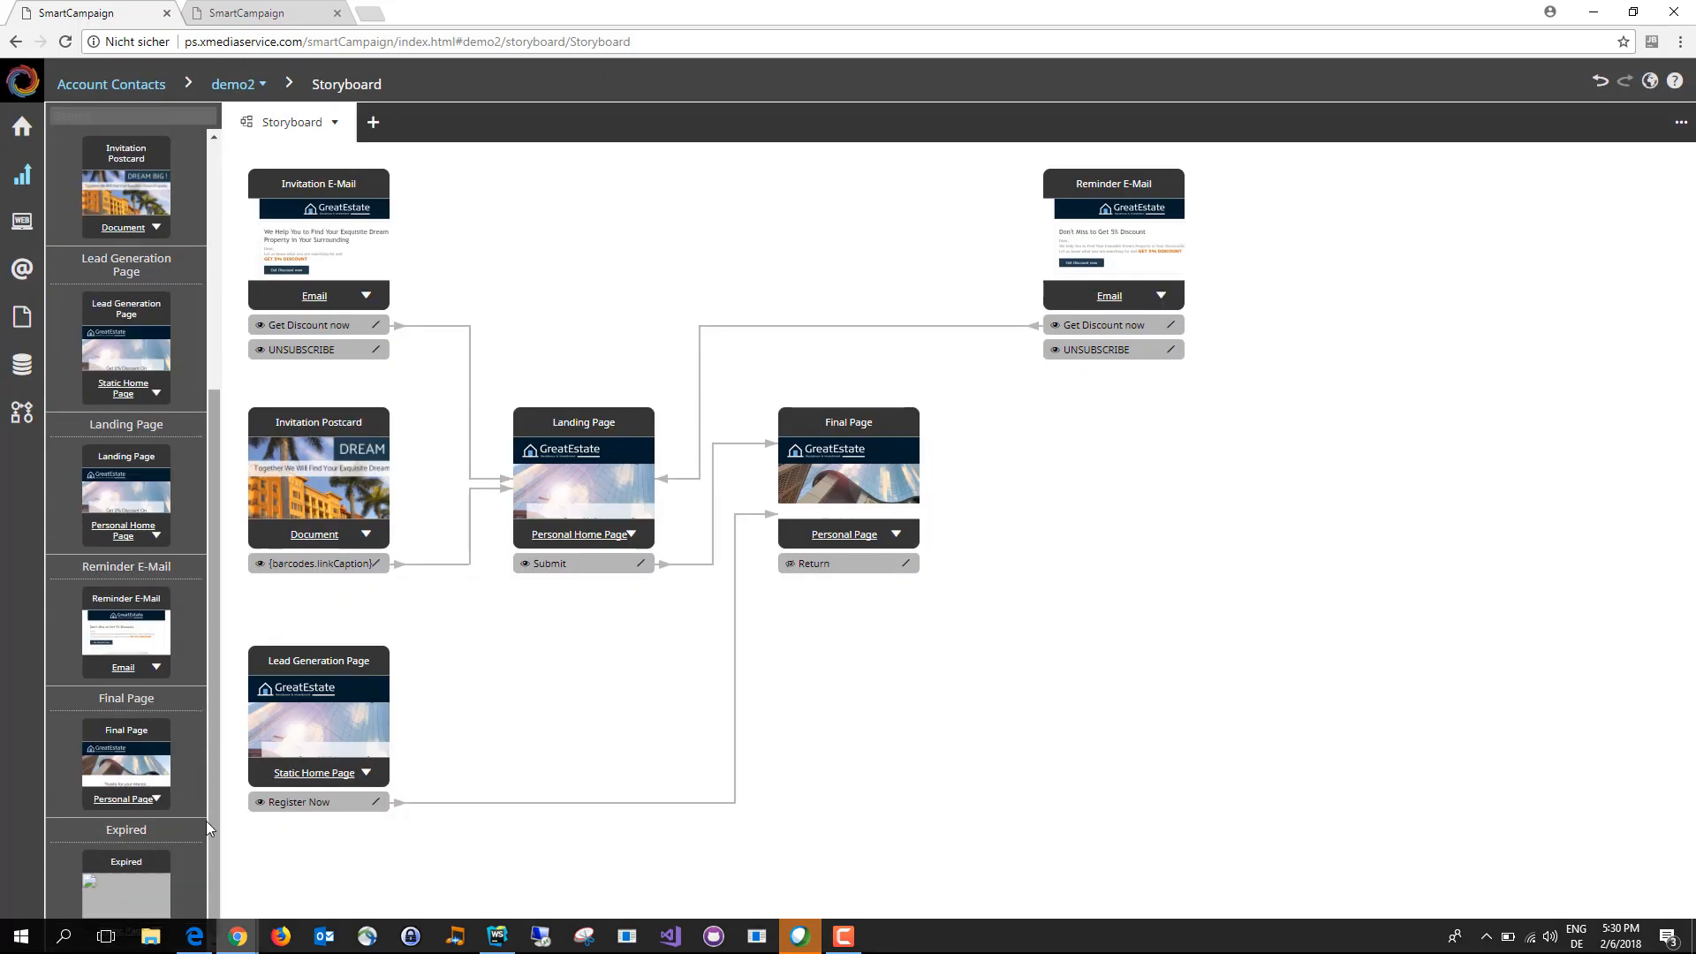
{"action": "left_click_drag", "start_coordinate": [136, 860], "coordinate": [1170, 679]}
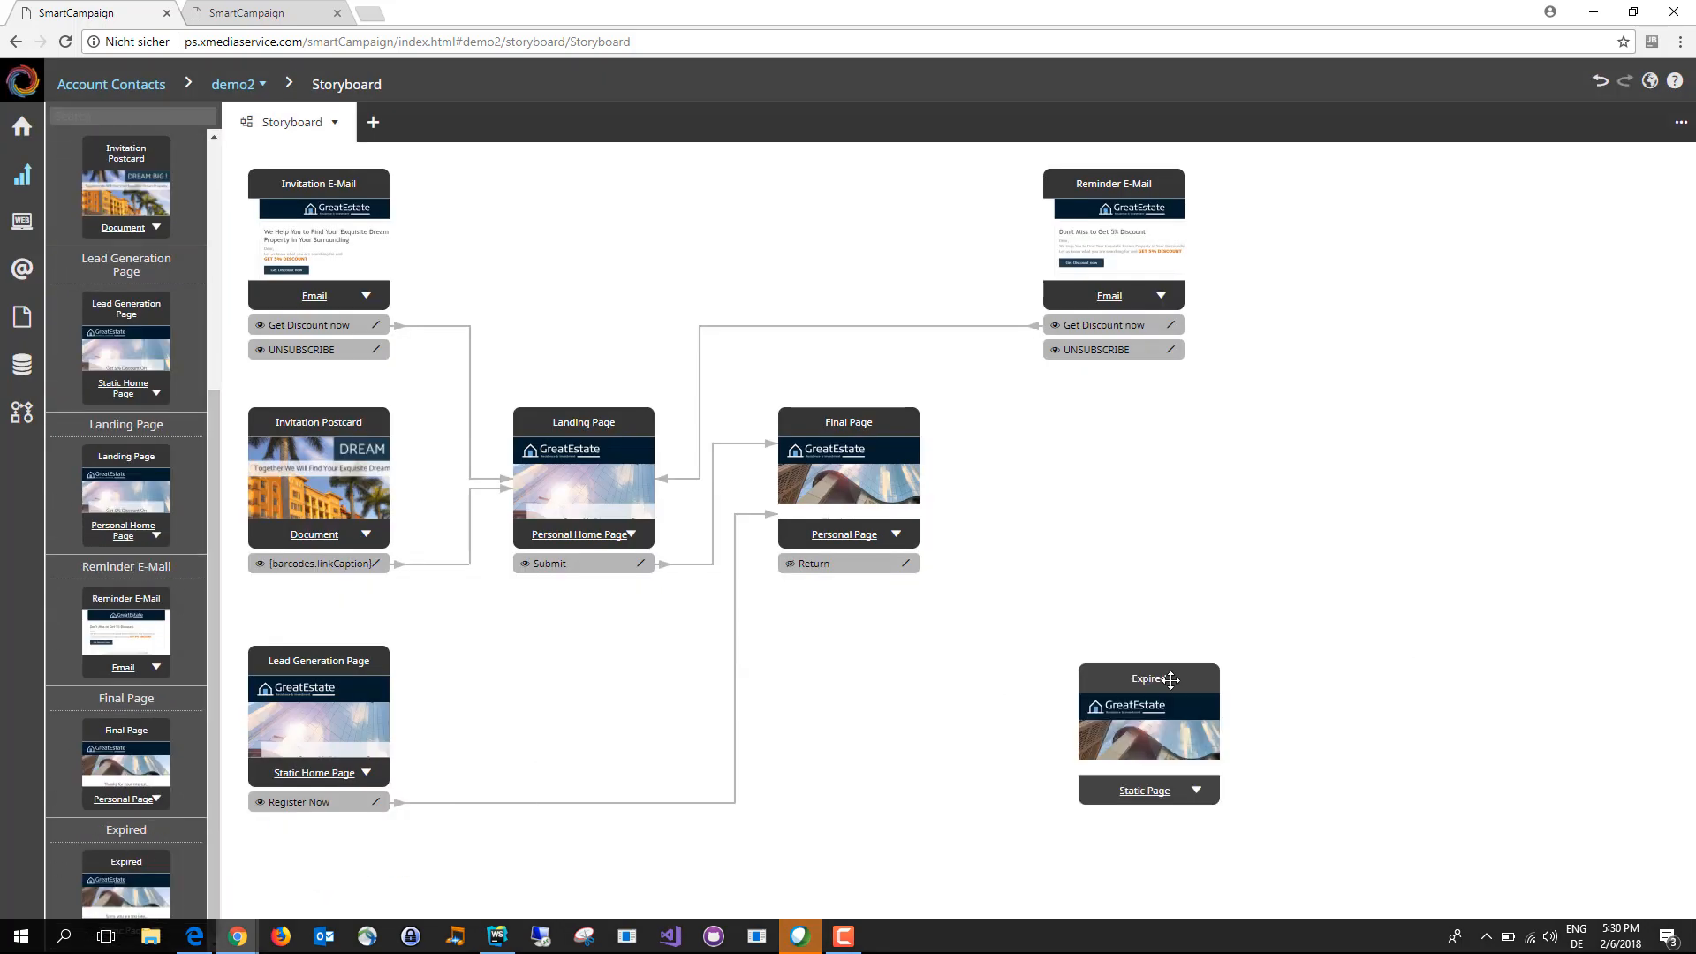
Step: Open the Expired page for editing and delete its header stripe
{"action": "left_click", "coordinate": [1153, 797]}
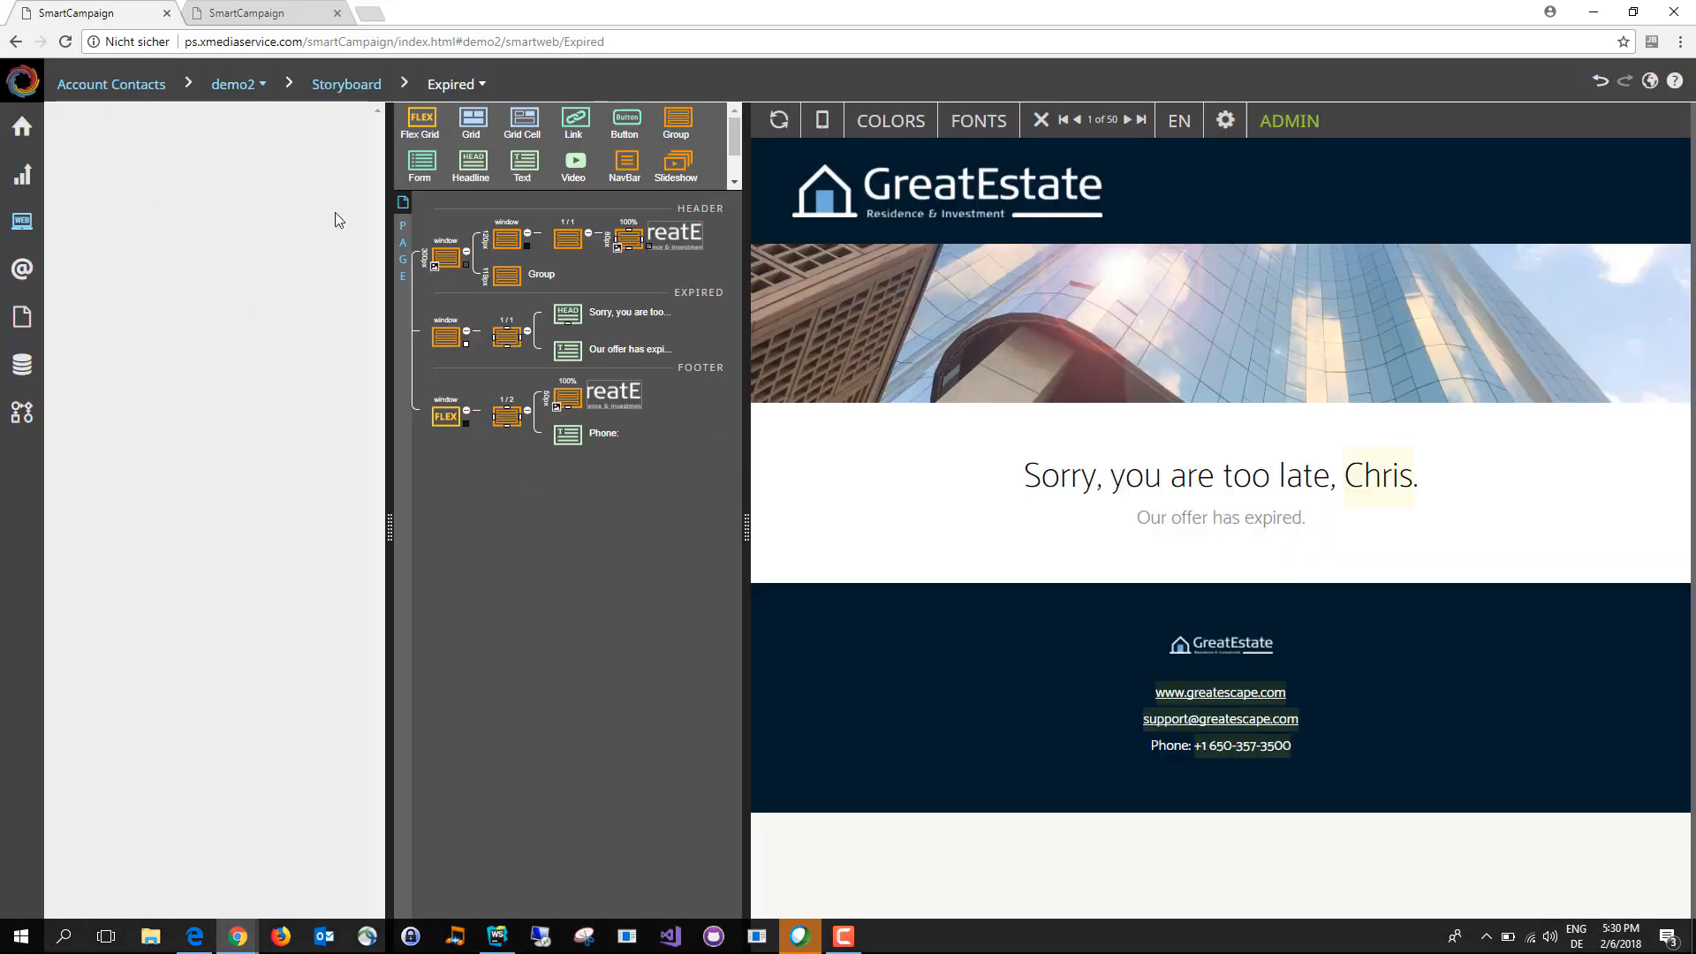
{"action": "left_click", "coordinate": [454, 253]}
{"action": "key", "text": "Delete"}
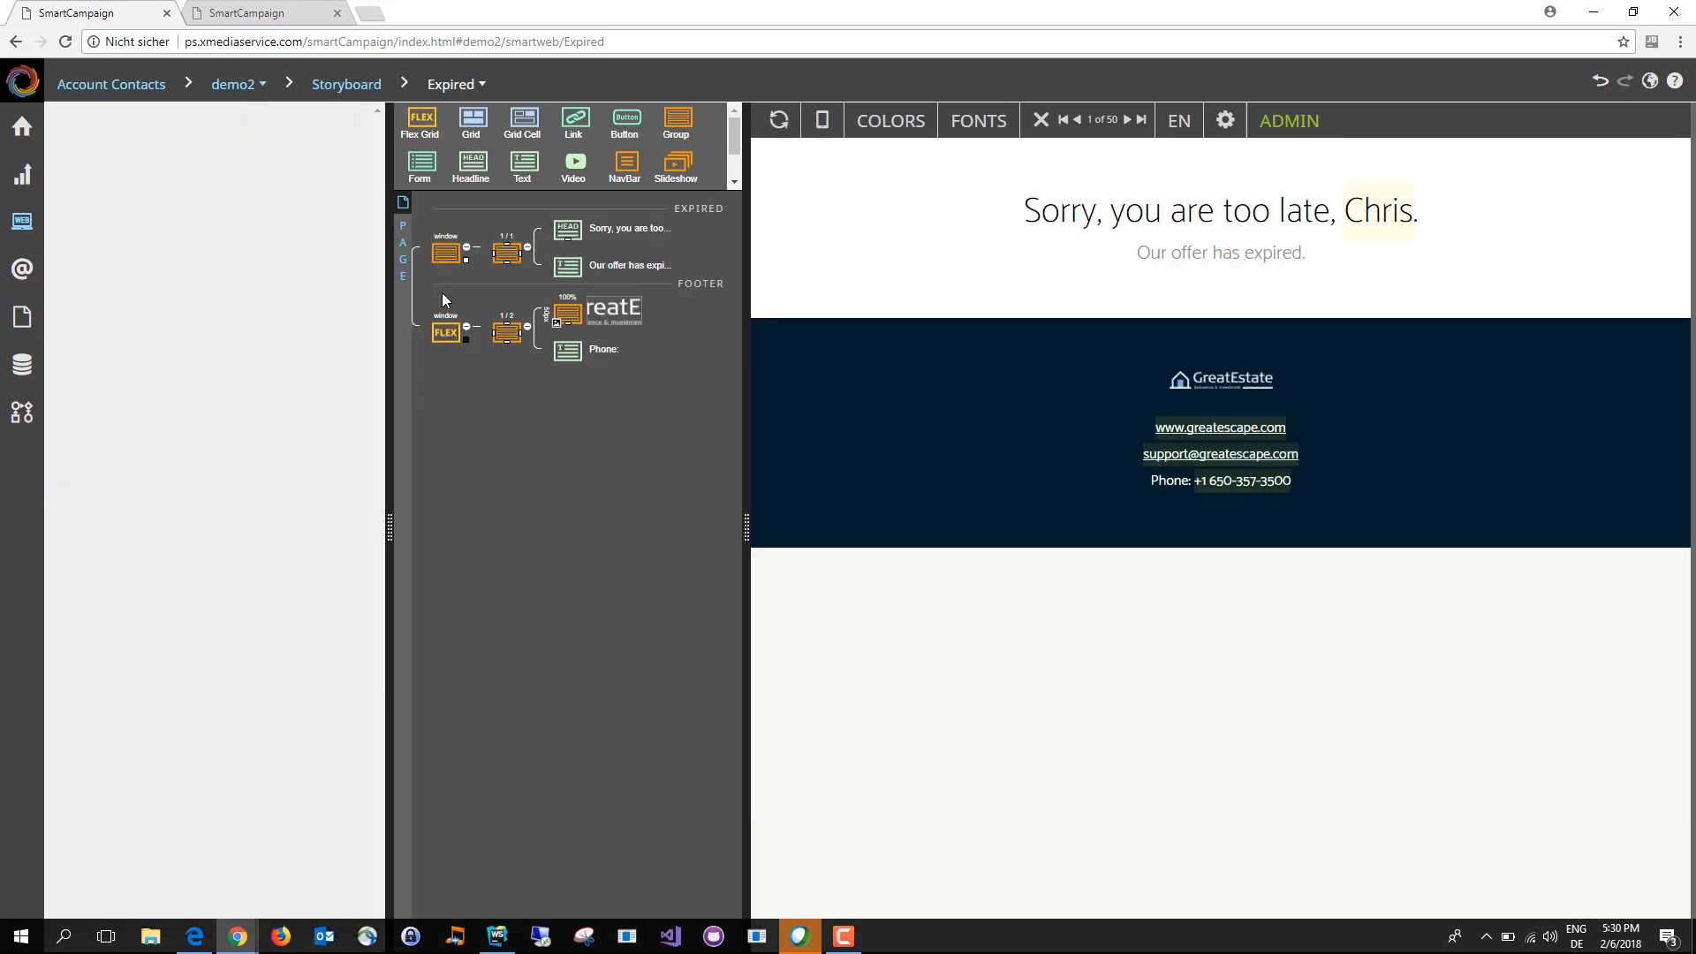
Step: Delete the remaining Expired text stripe and the footer stripe to empty the page
{"action": "left_click", "coordinate": [444, 261]}
{"action": "key", "text": "Delete"}
{"action": "left_click", "coordinate": [444, 261]}
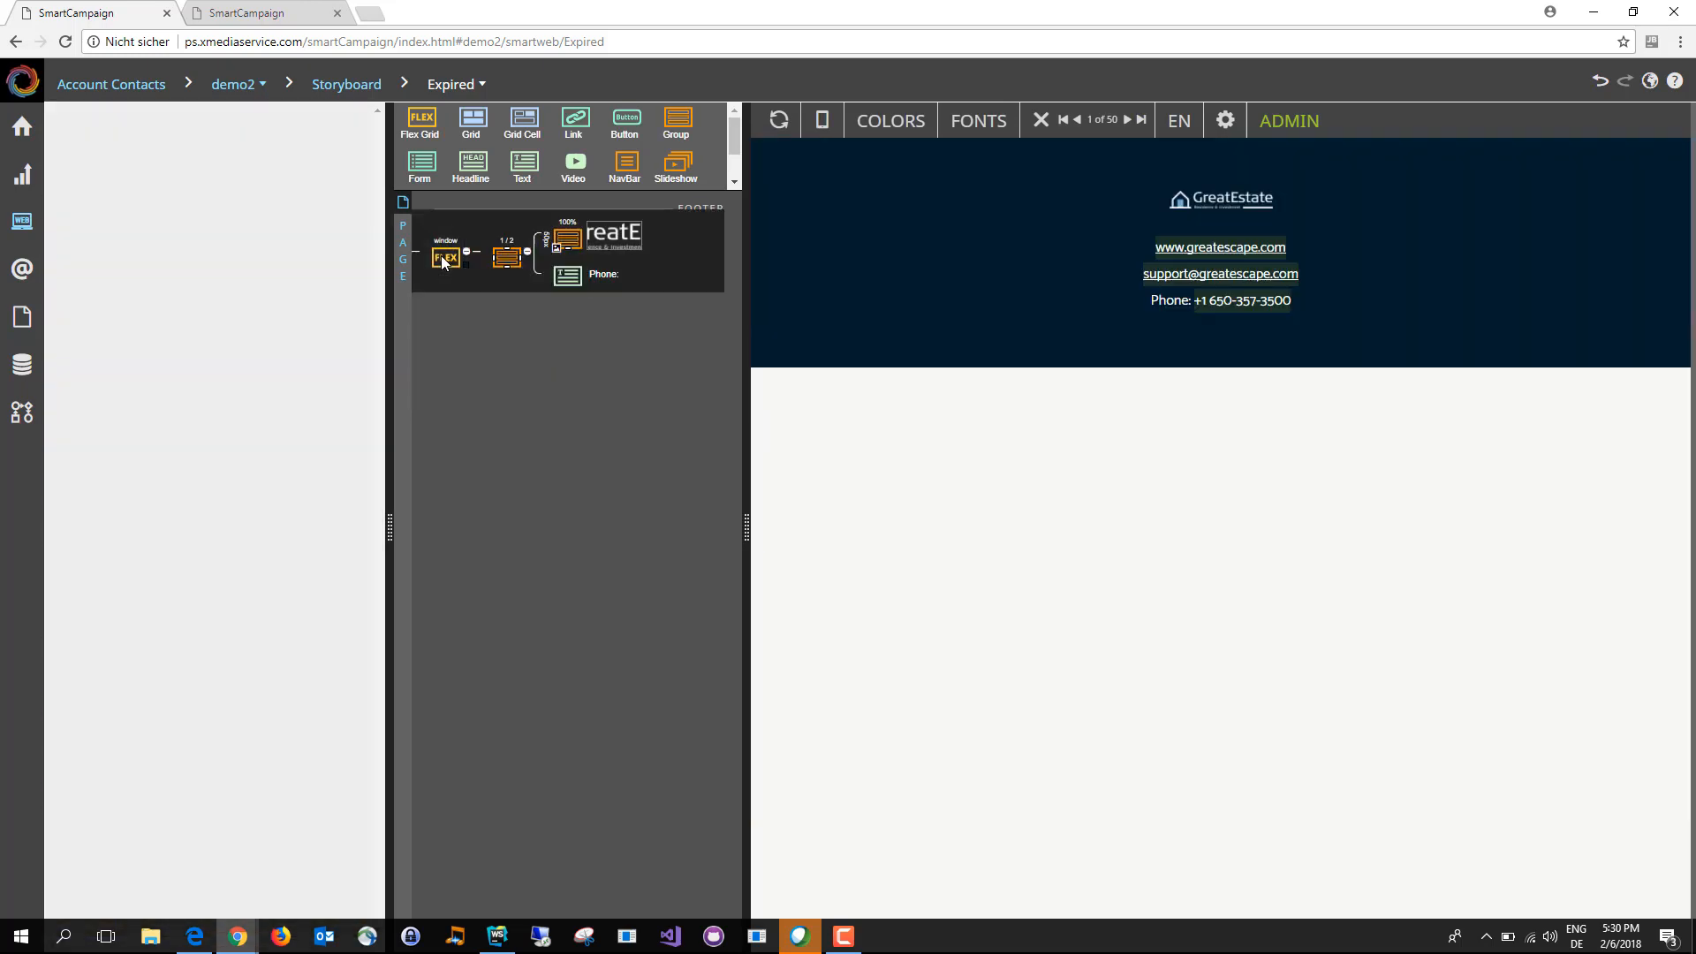
{"action": "key", "text": "Delete"}
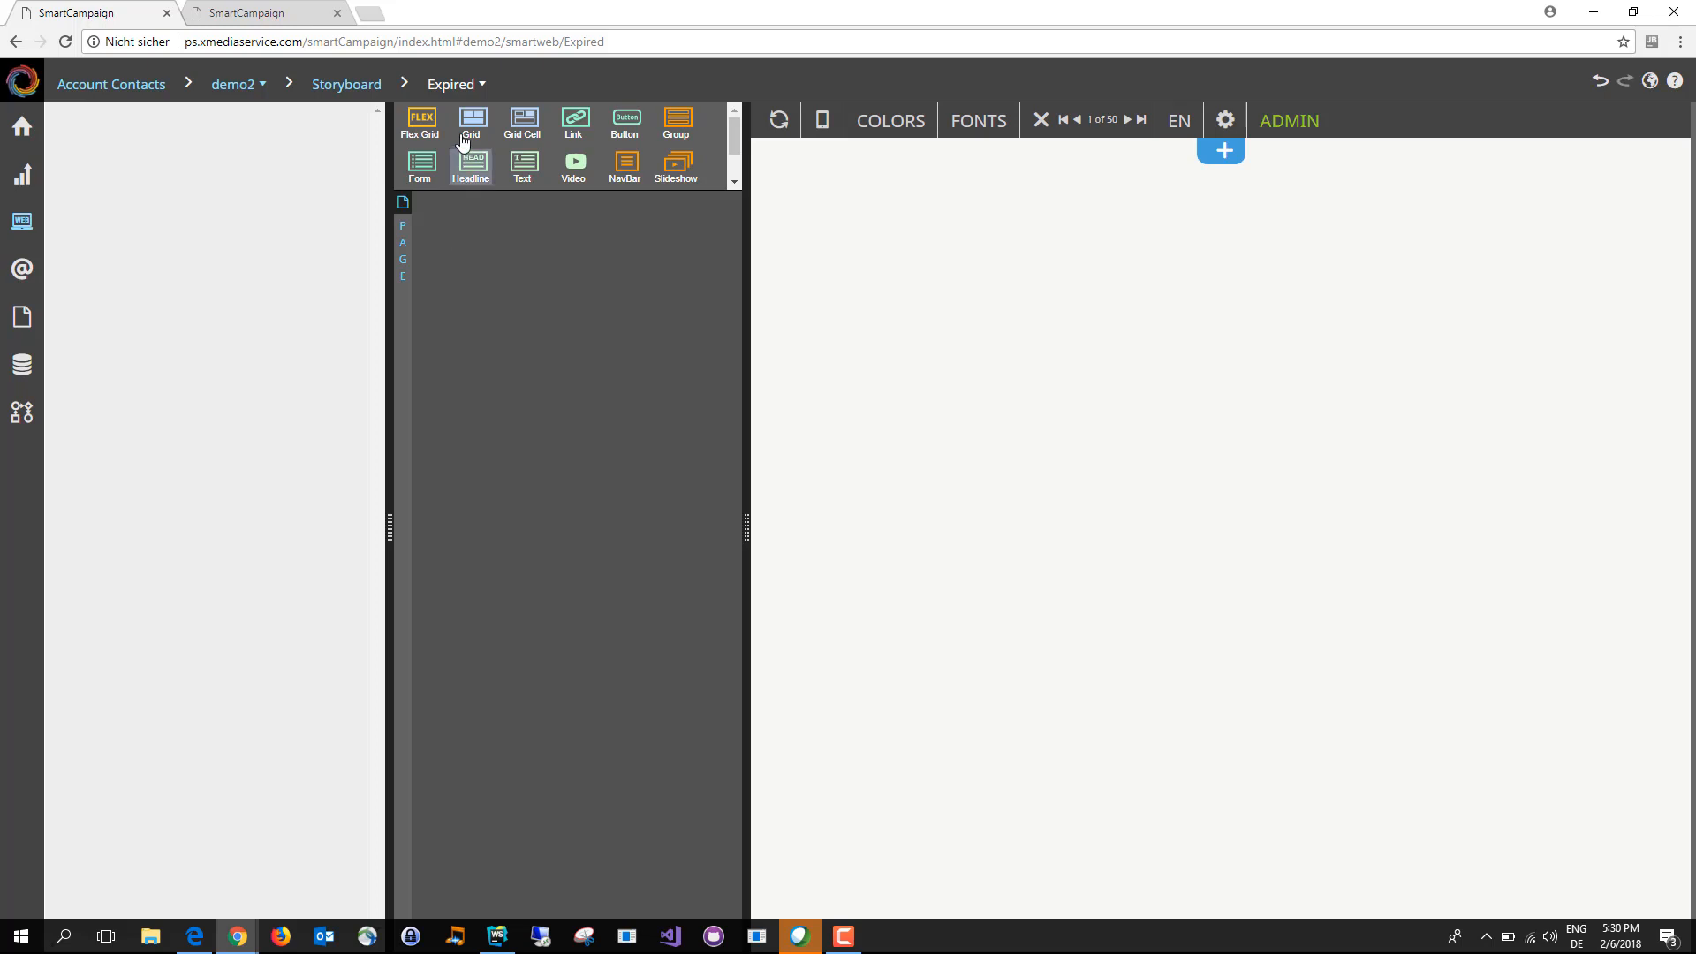
Step: Add a two-cell grid to the empty page and place a headline in its first cell
{"action": "left_click_drag", "start_coordinate": [468, 128], "coordinate": [455, 257]}
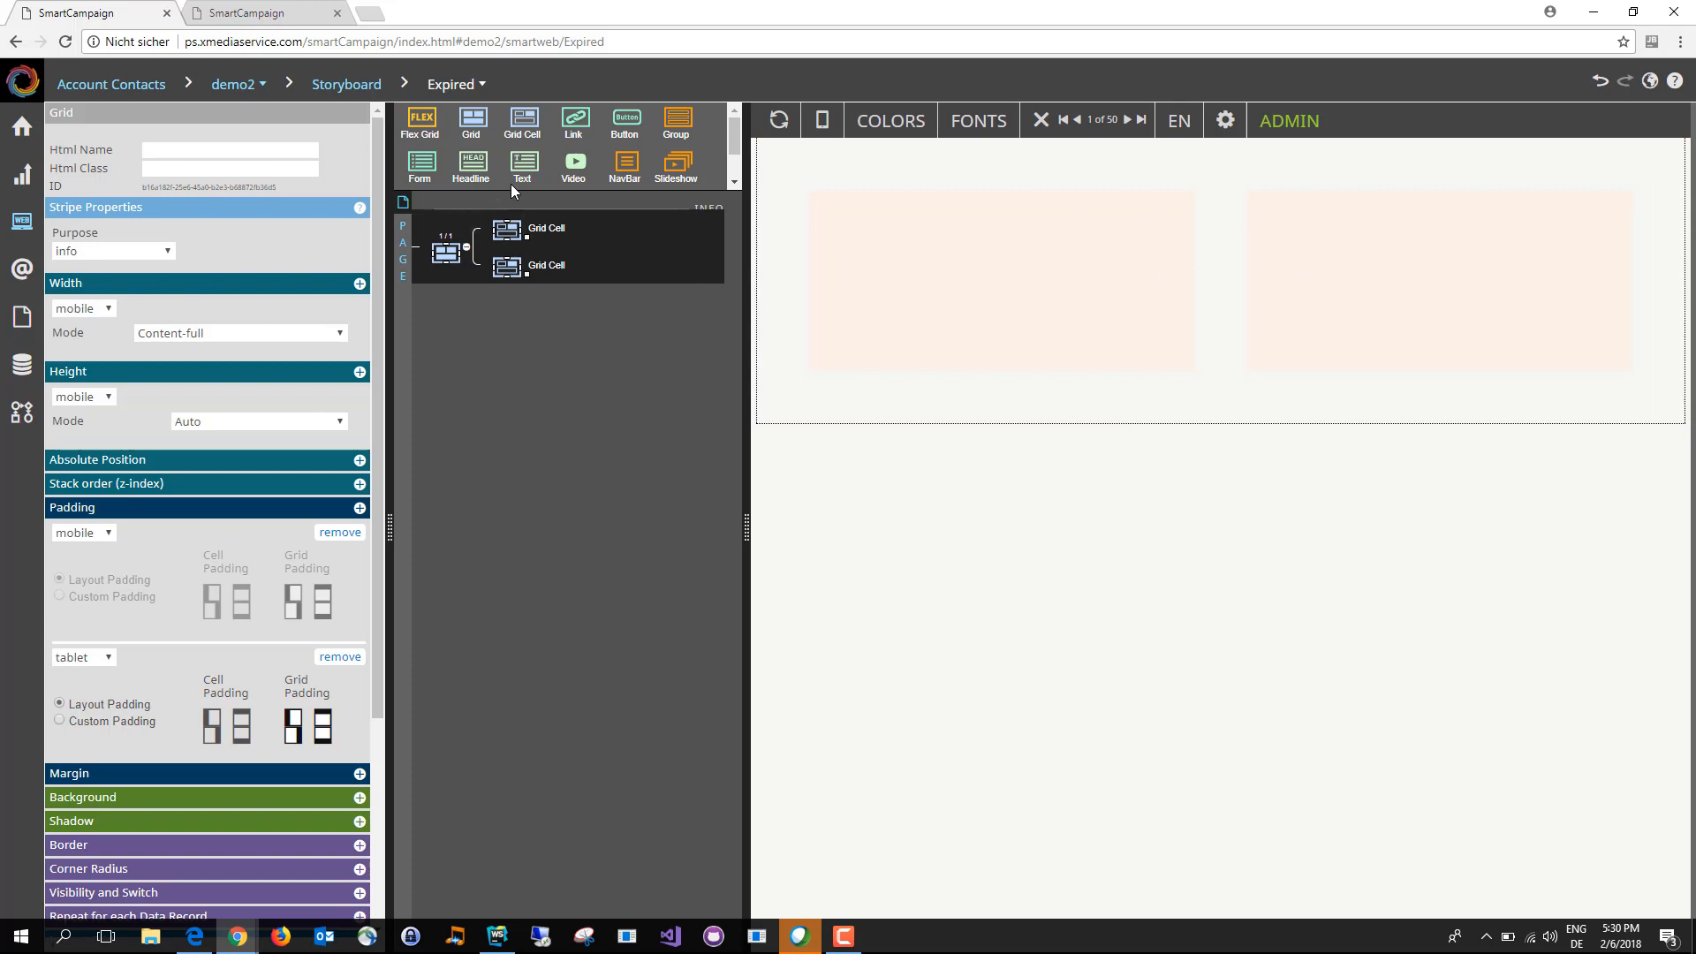
{"action": "left_click_drag", "start_coordinate": [477, 168], "coordinate": [516, 240]}
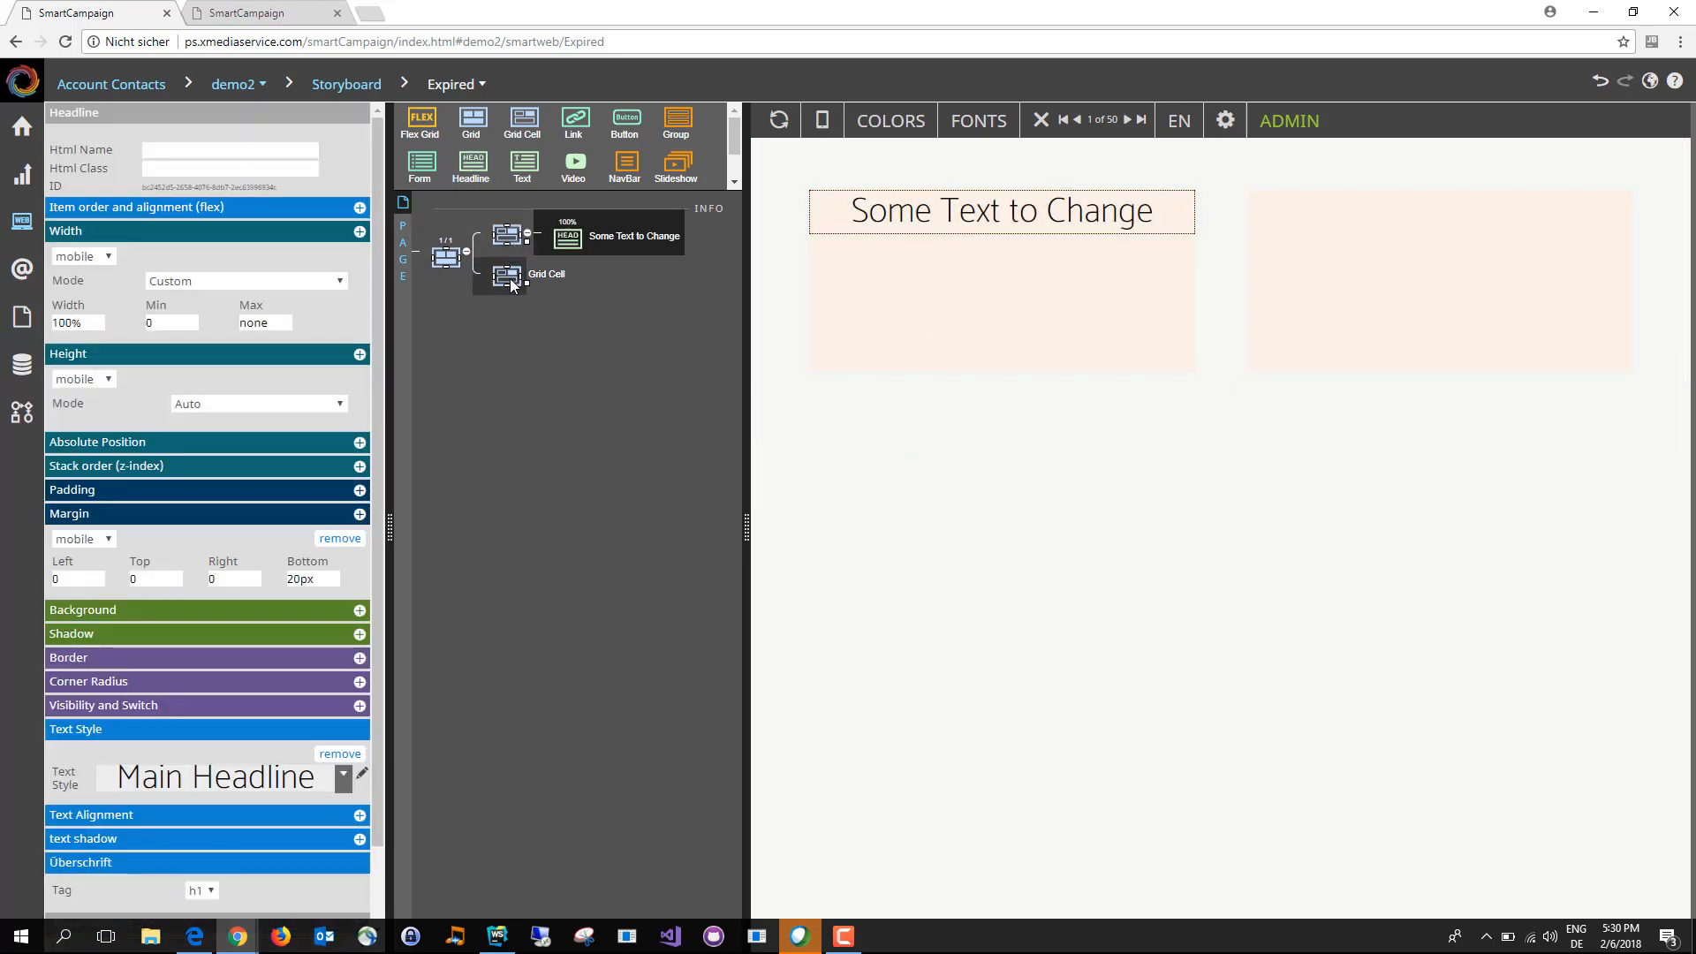
Step: Give the grid's second cell the uploaded background image HouseCube.jpg
{"action": "left_click", "coordinate": [510, 278]}
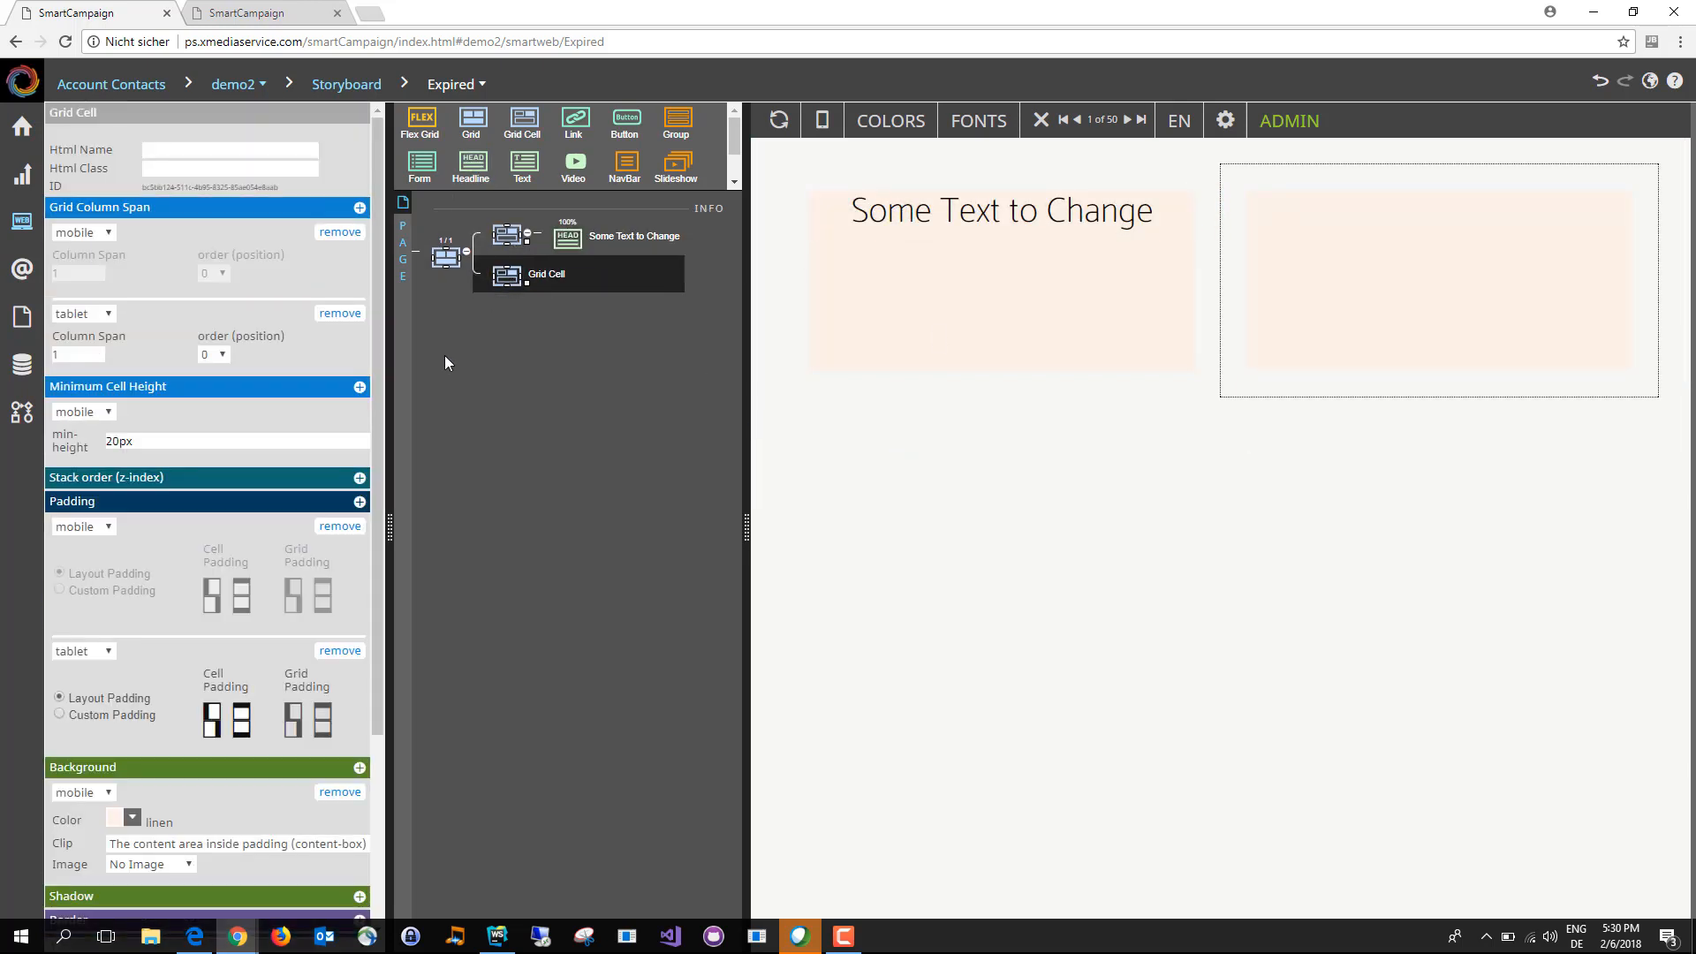
{"action": "left_click_drag", "start_coordinate": [380, 390], "coordinate": [447, 673]}
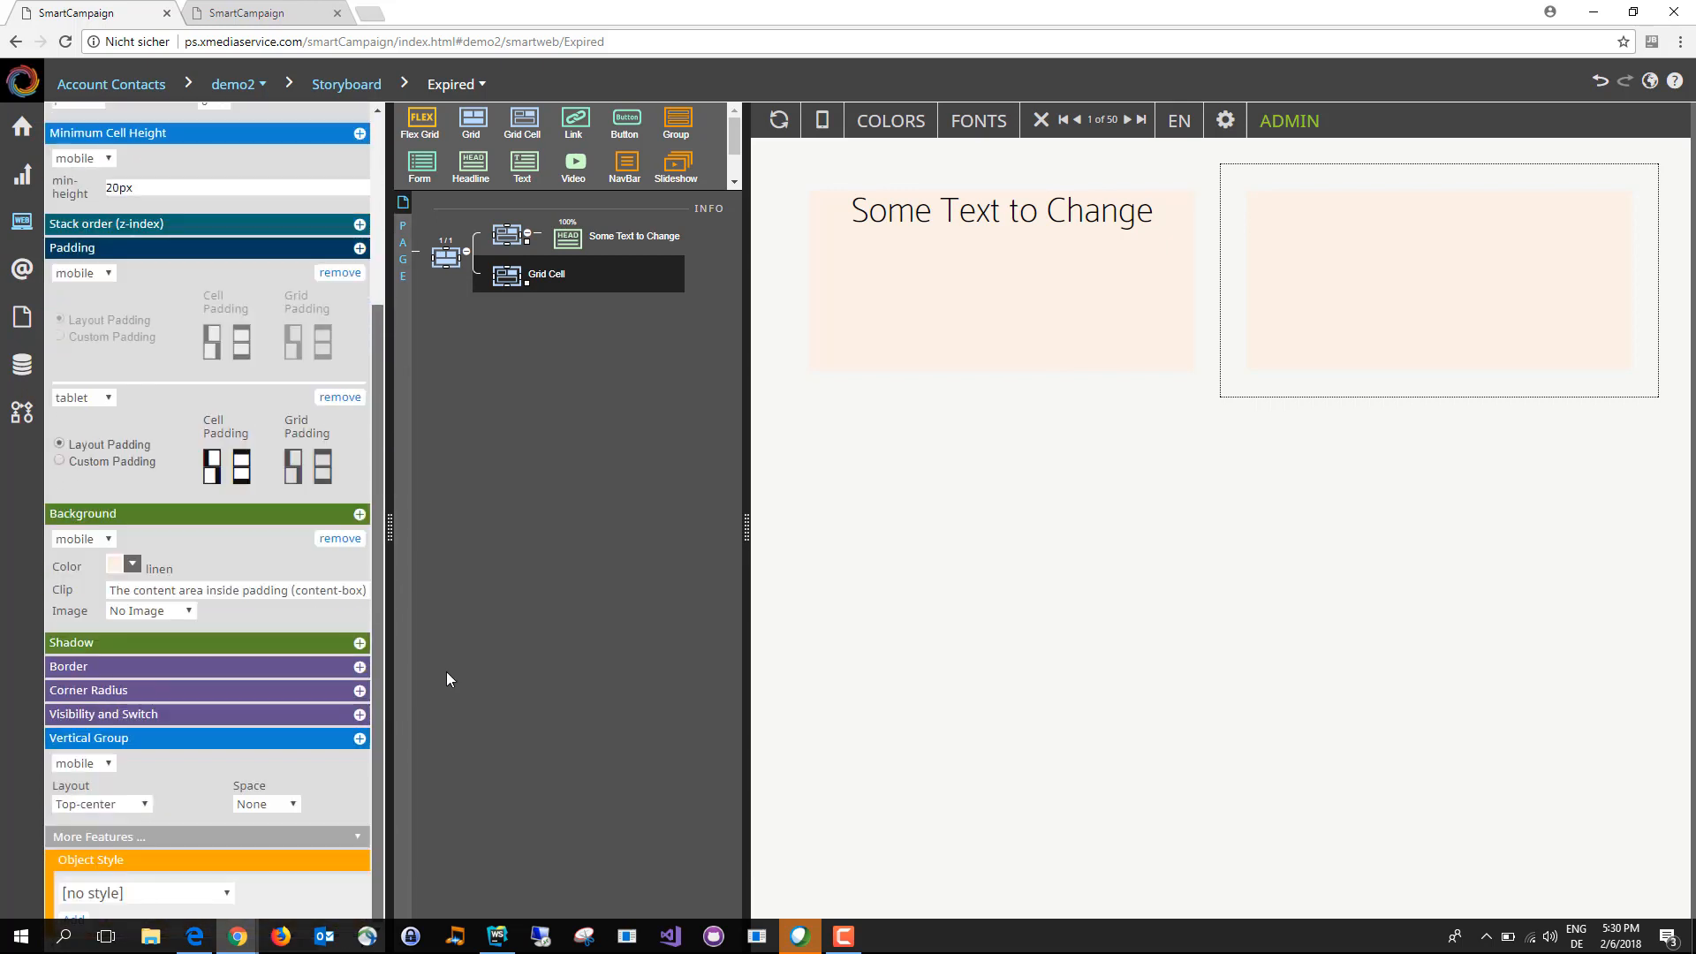
{"action": "left_click", "coordinate": [168, 611]}
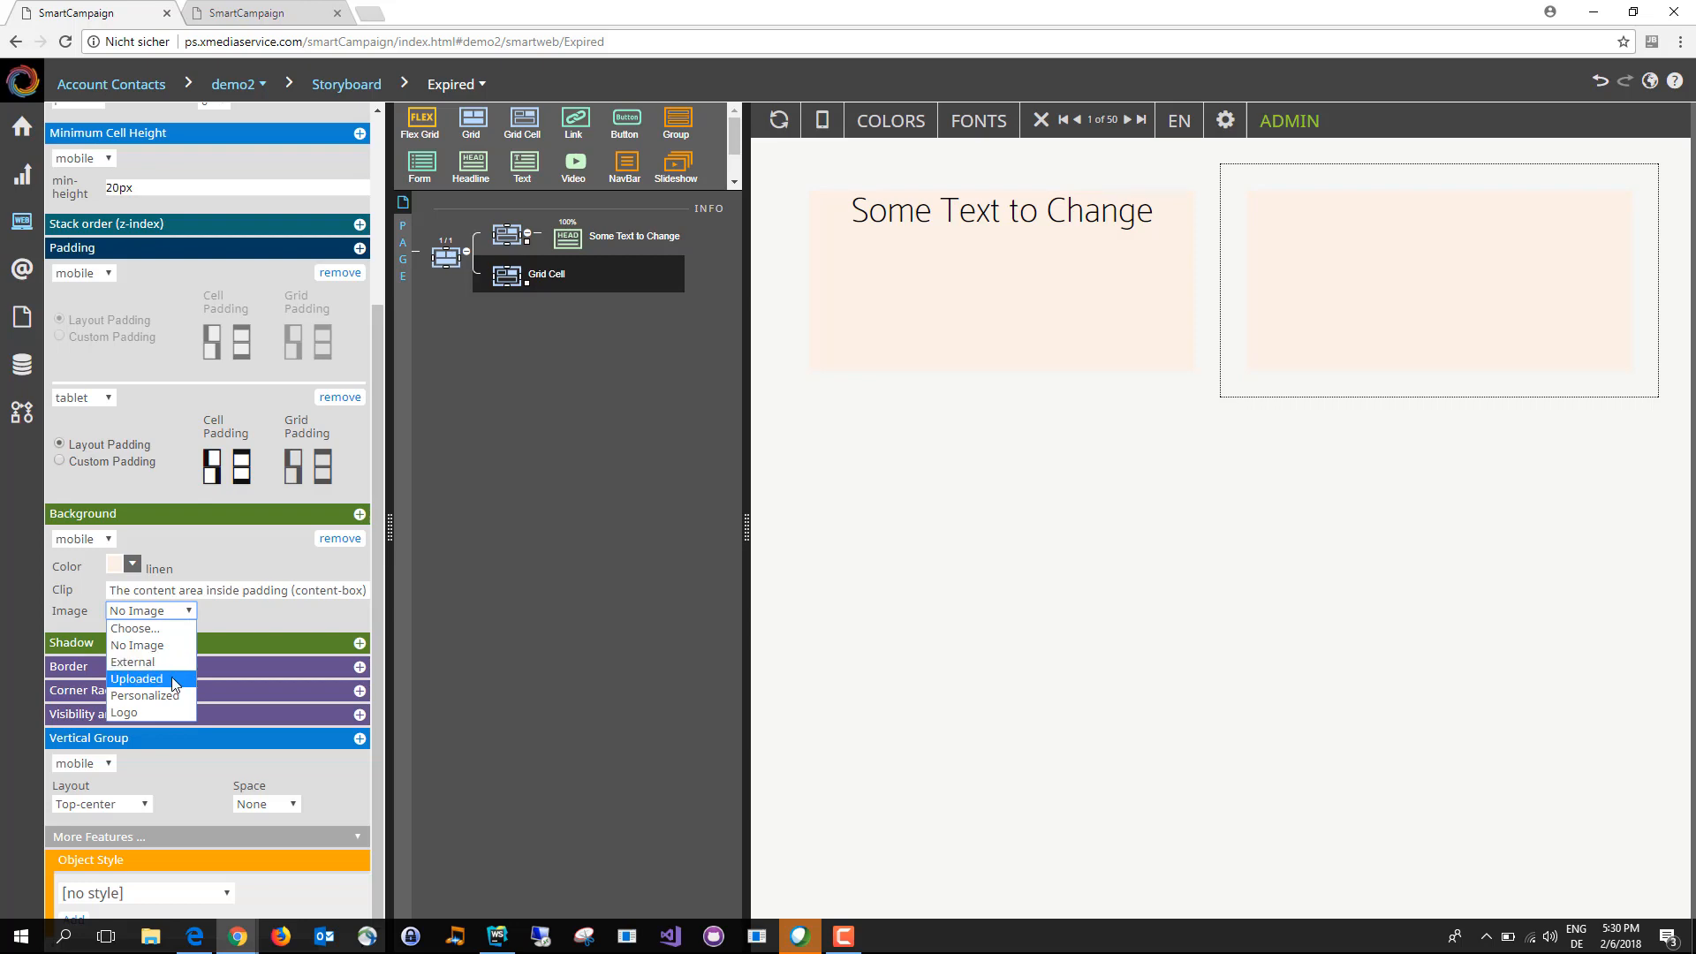
{"action": "left_click", "coordinate": [173, 679]}
{"action": "left_click", "coordinate": [149, 636]}
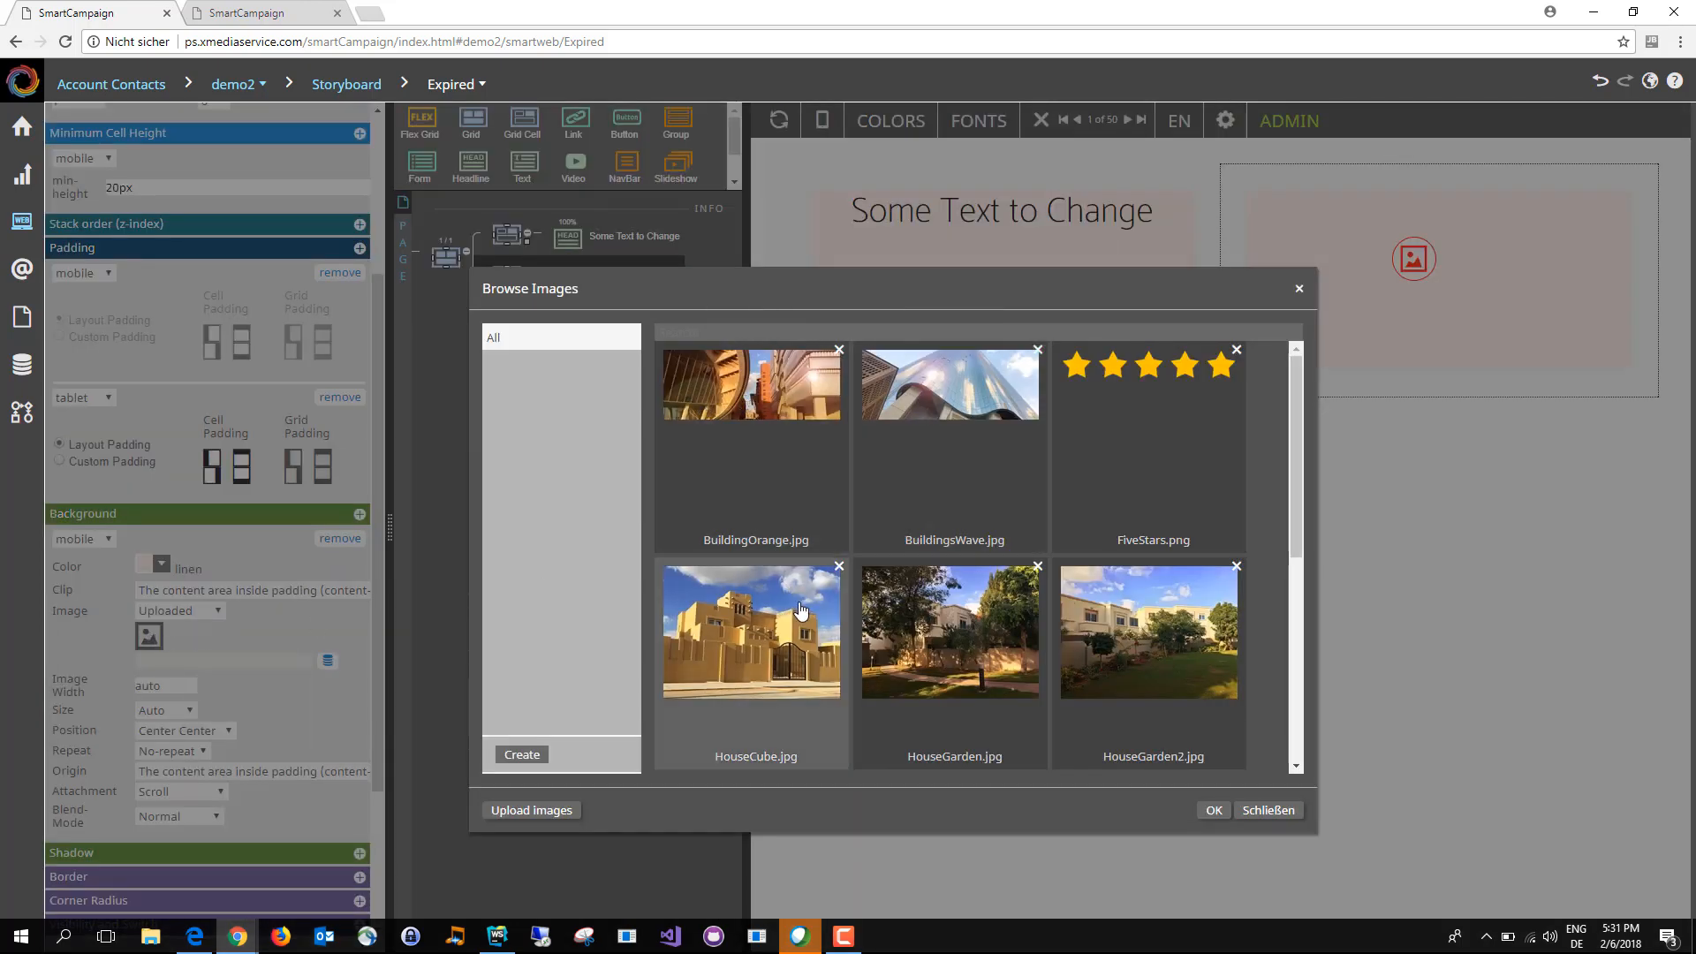
{"action": "double_click", "coordinate": [773, 618]}
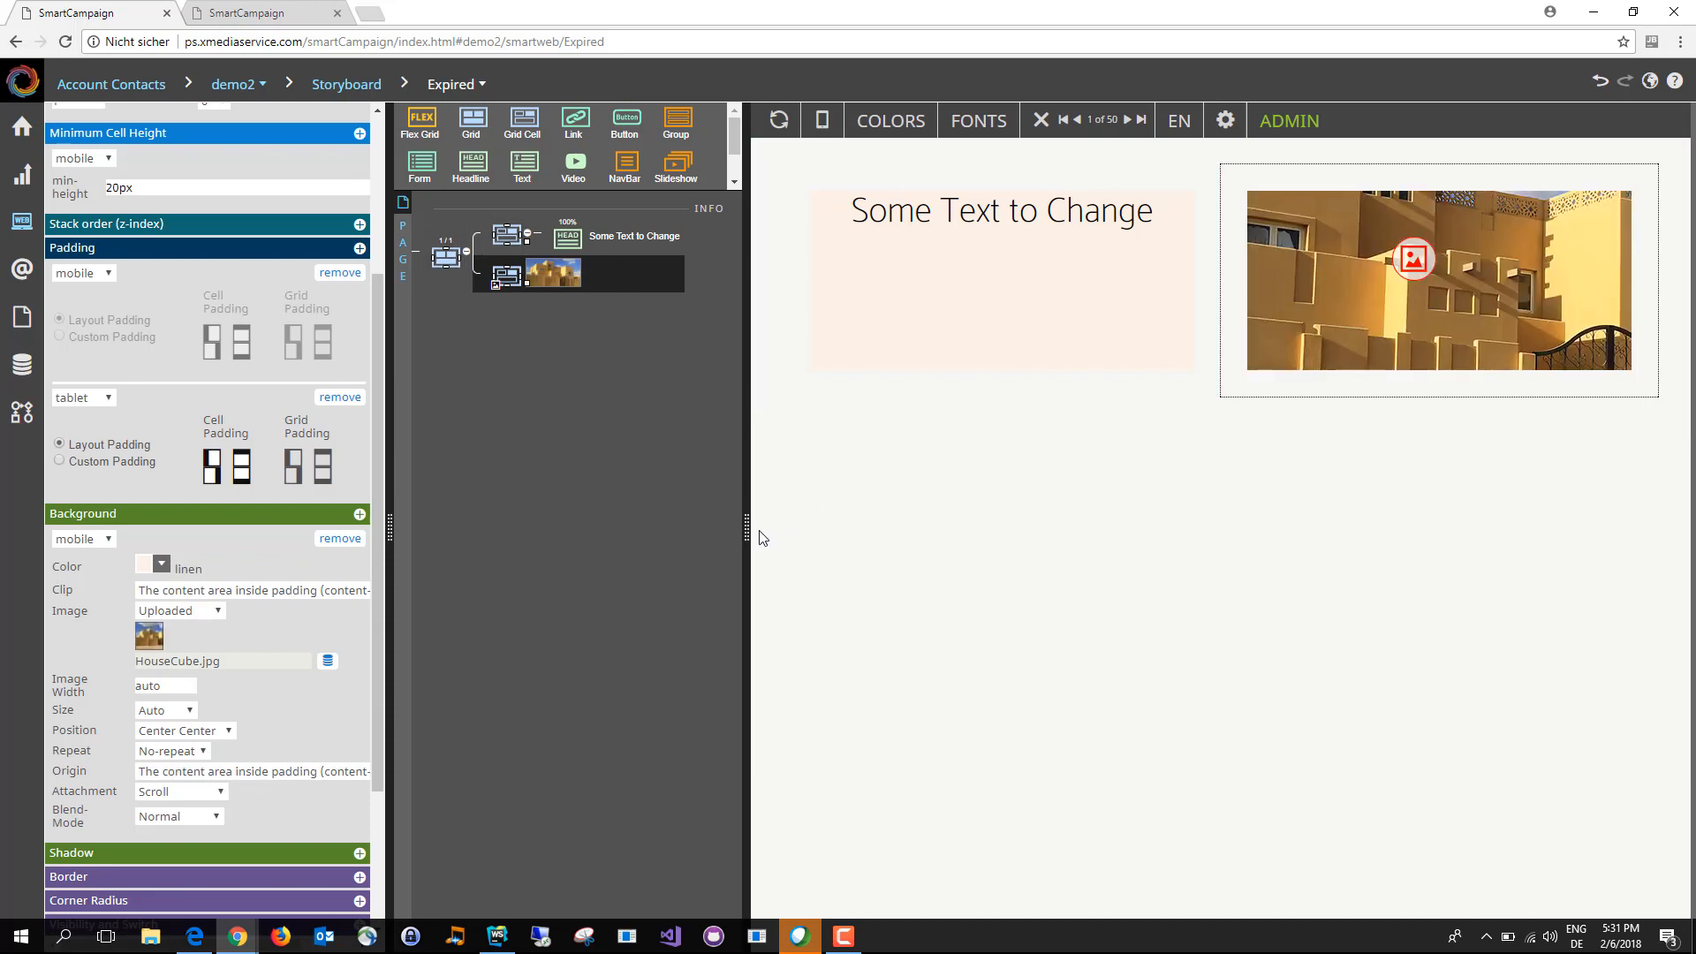
Step: Add a group below the grid and fill it with a headline, a text and a video
{"action": "left_click_drag", "start_coordinate": [746, 534], "coordinate": [830, 526]}
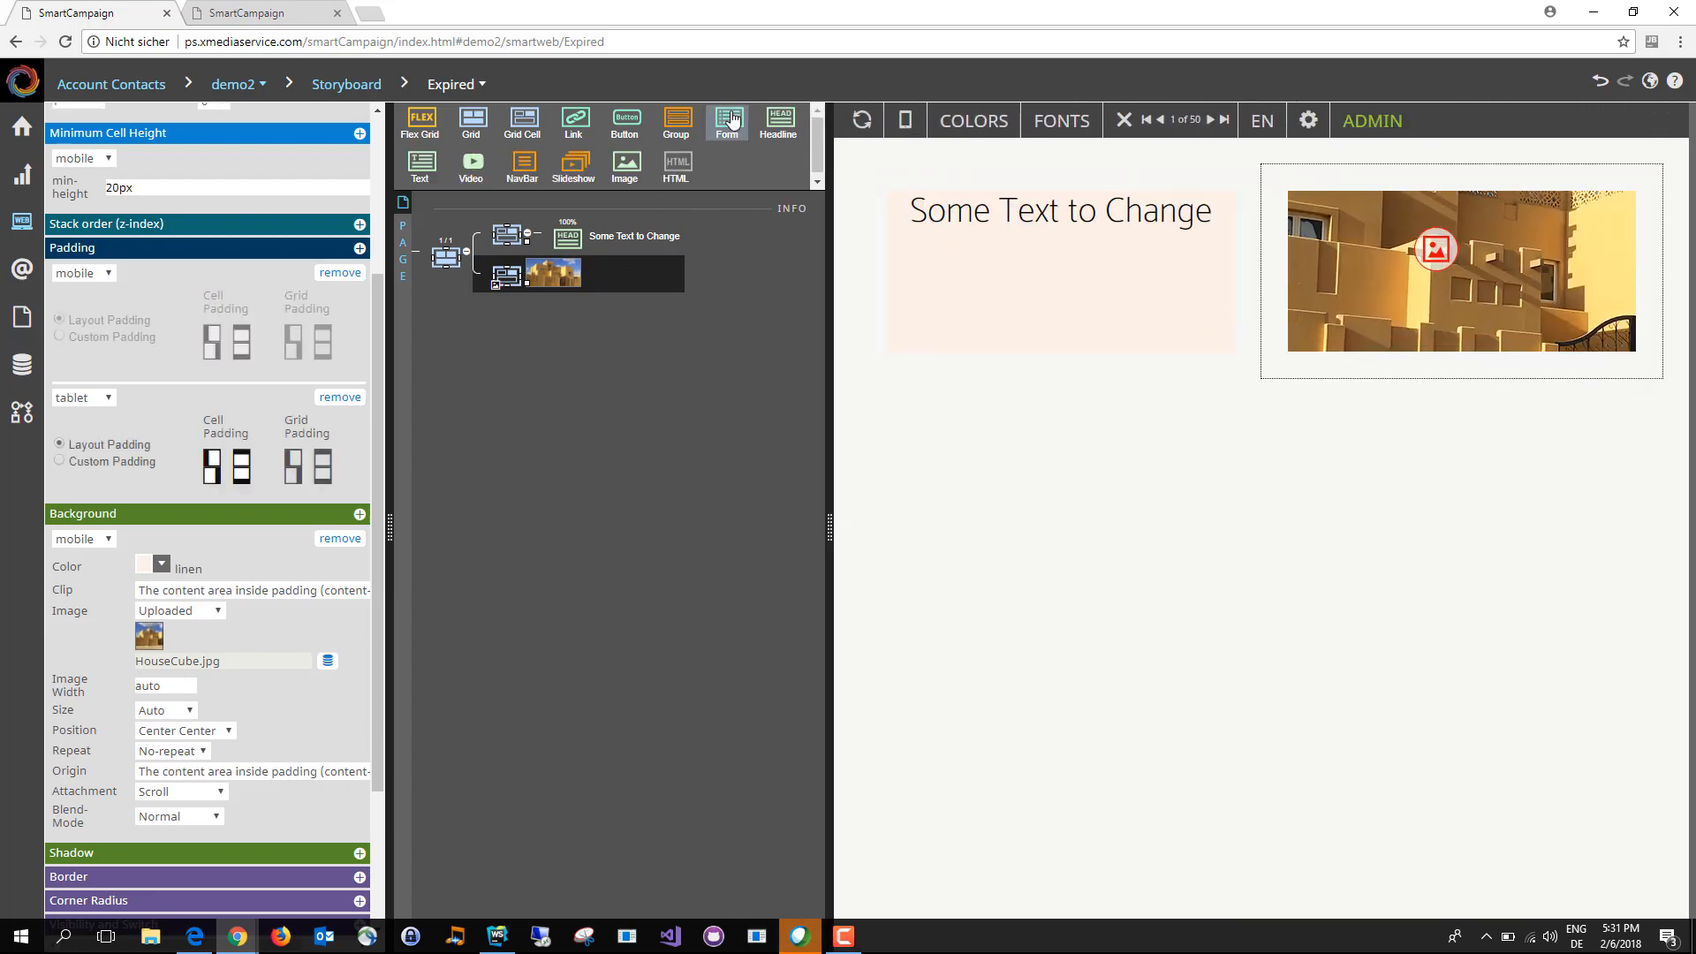
{"action": "left_click_drag", "start_coordinate": [676, 124], "coordinate": [516, 303]}
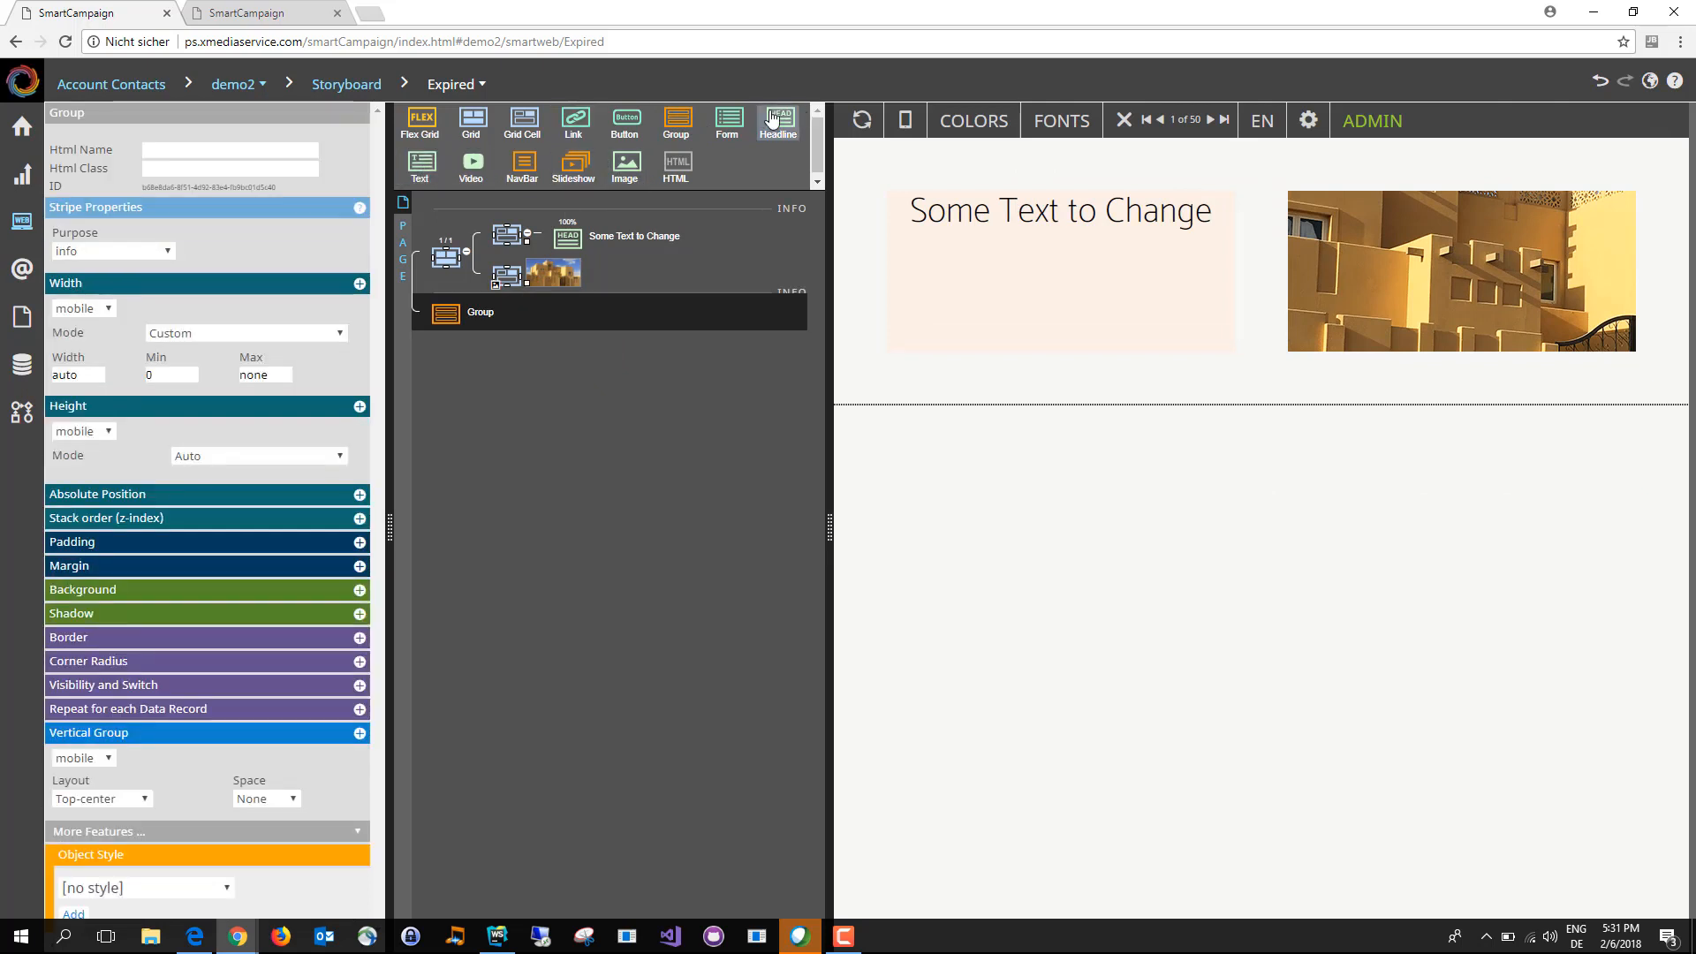
{"action": "left_click_drag", "start_coordinate": [772, 119], "coordinate": [539, 371]}
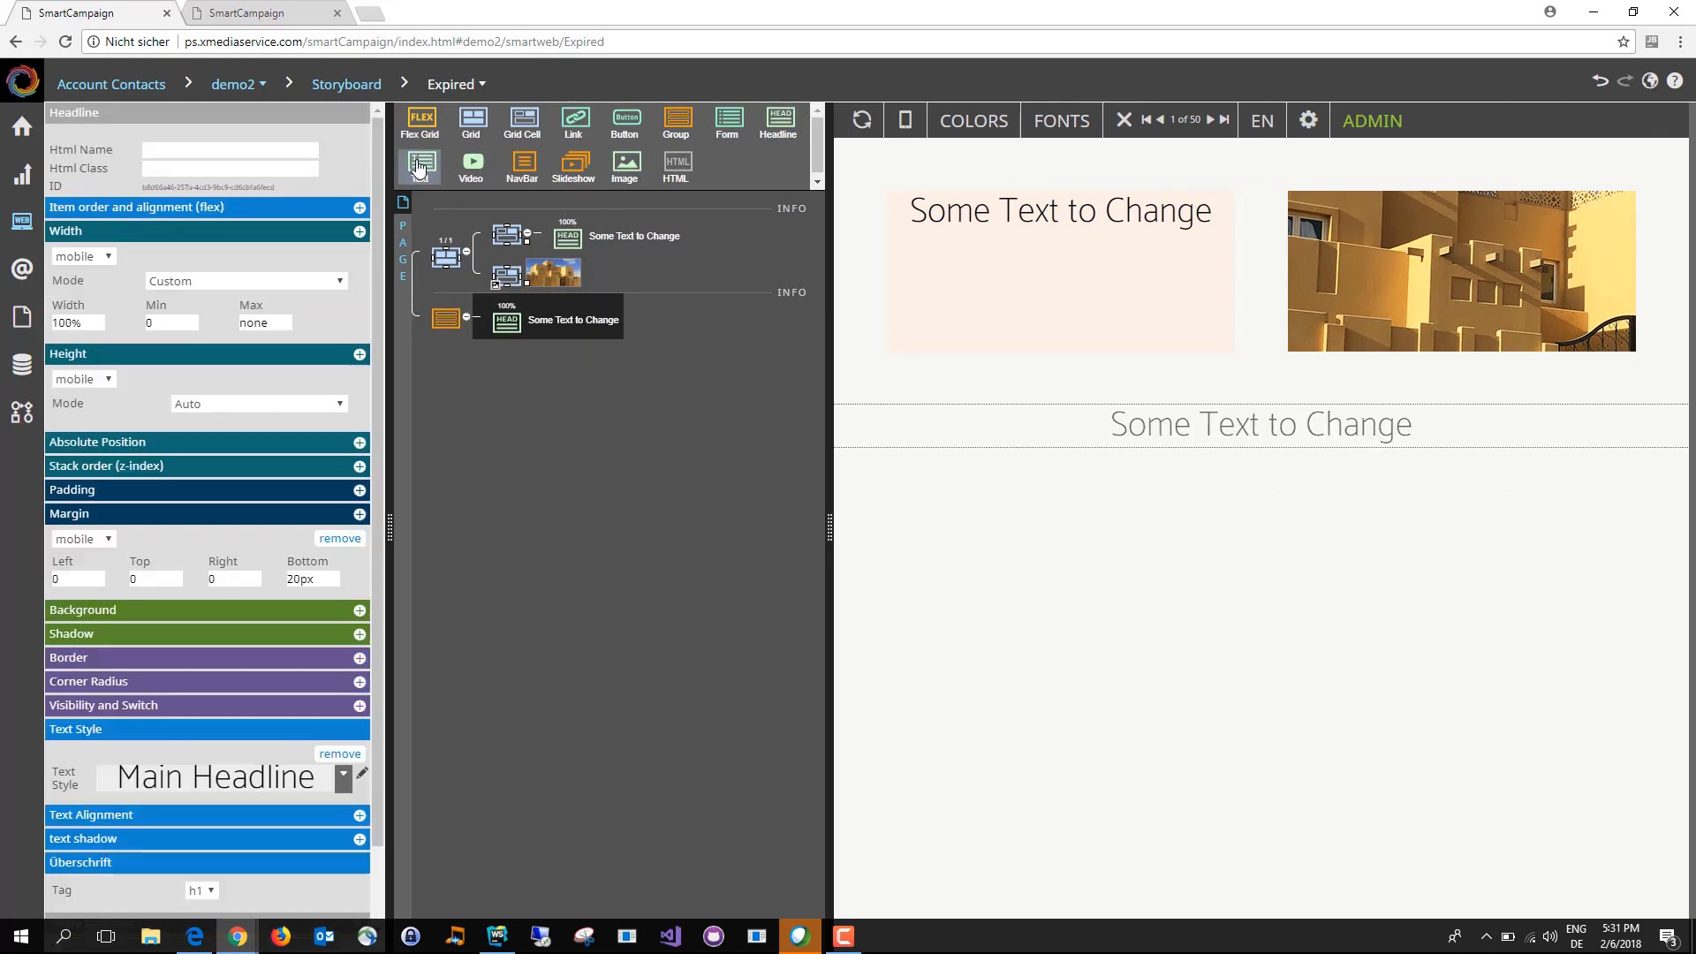
{"action": "left_click_drag", "start_coordinate": [420, 166], "coordinate": [518, 327]}
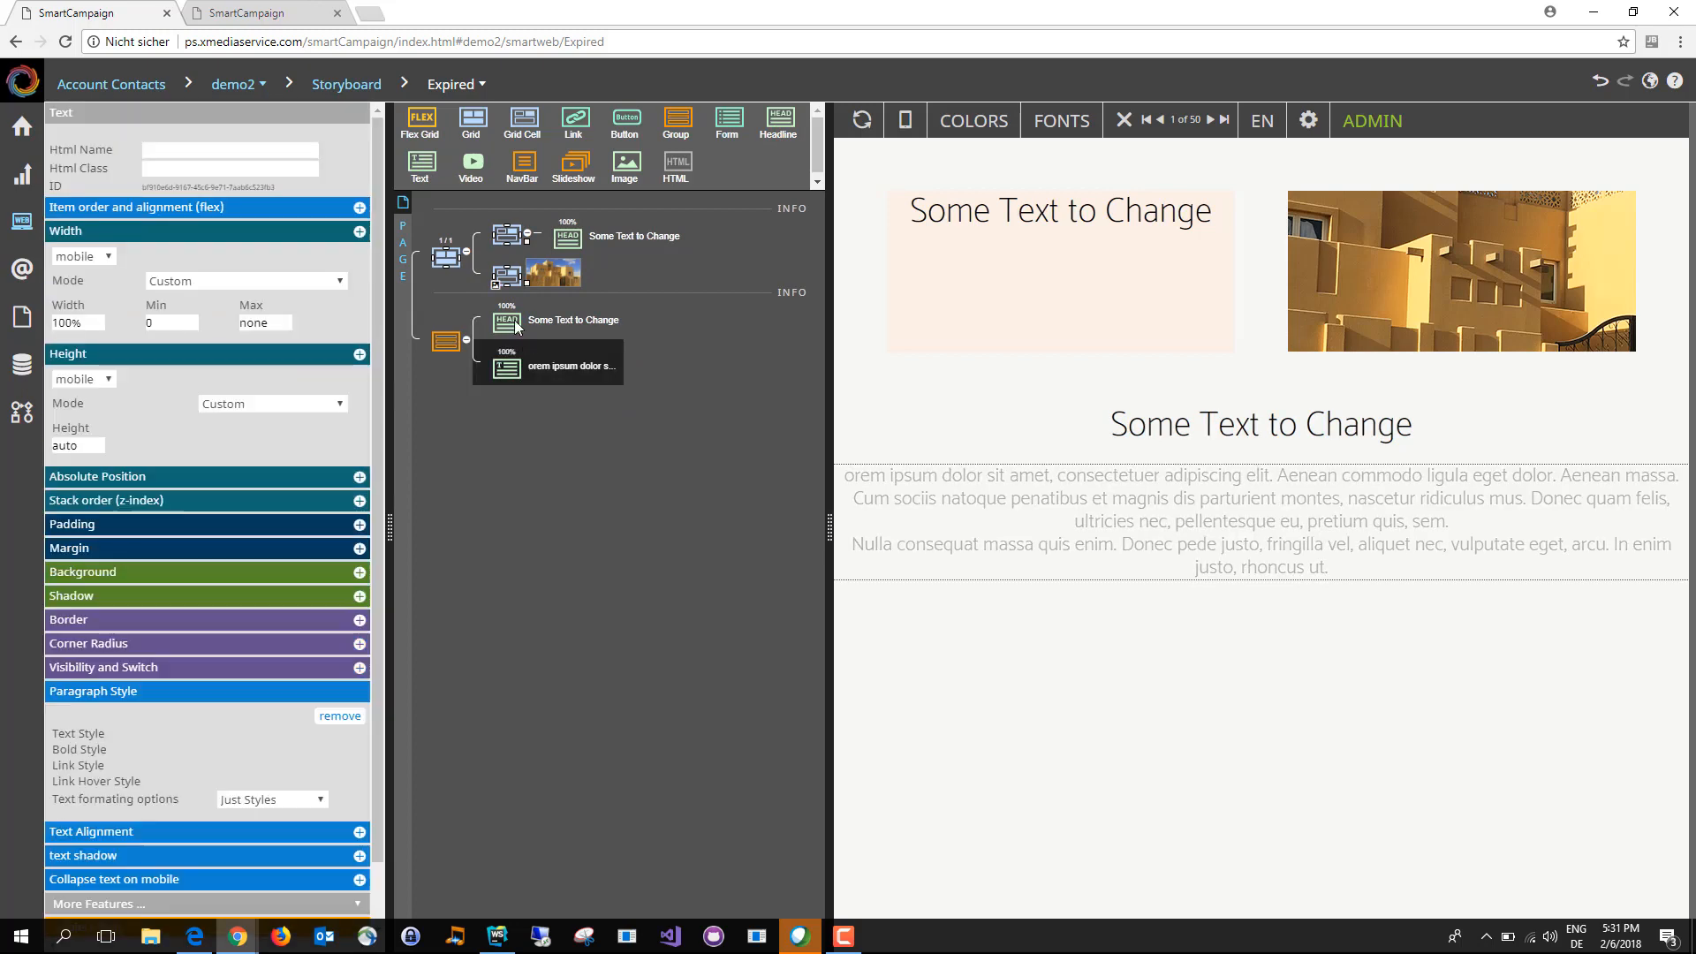
{"action": "left_click_drag", "start_coordinate": [472, 167], "coordinate": [511, 382]}
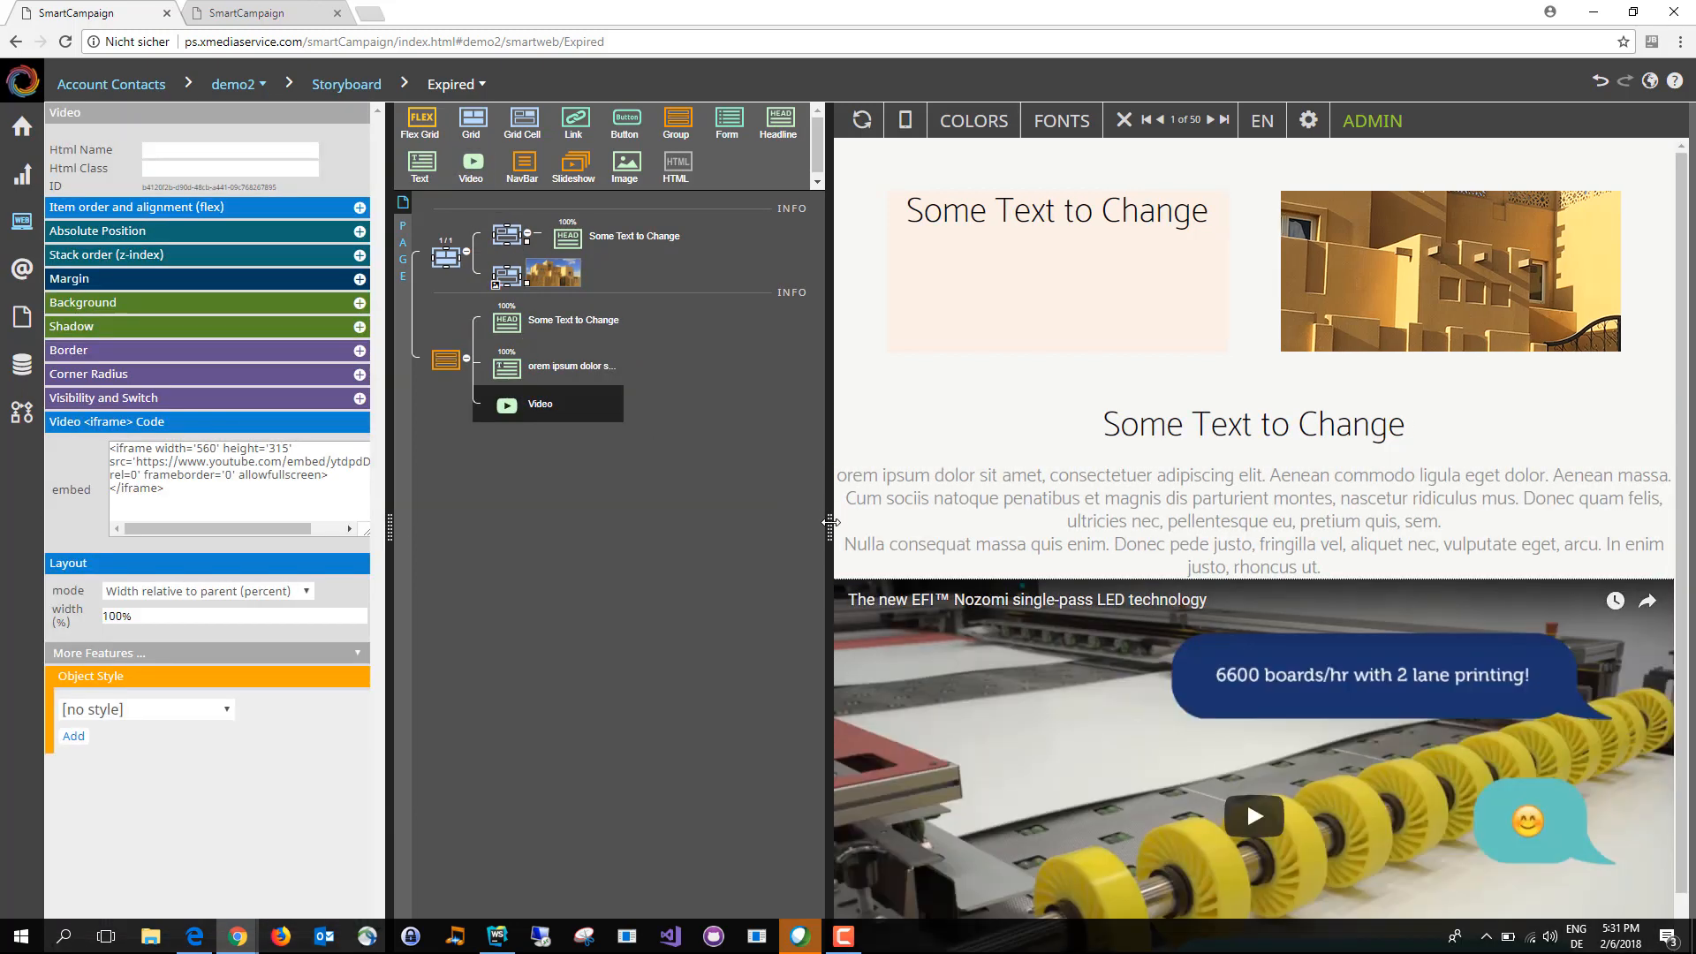
{"action": "left_click_drag", "start_coordinate": [831, 522], "coordinate": [769, 528]}
{"action": "scroll", "coordinate": [1251, 539], "scroll_direction": "down", "scroll_amount": 4}
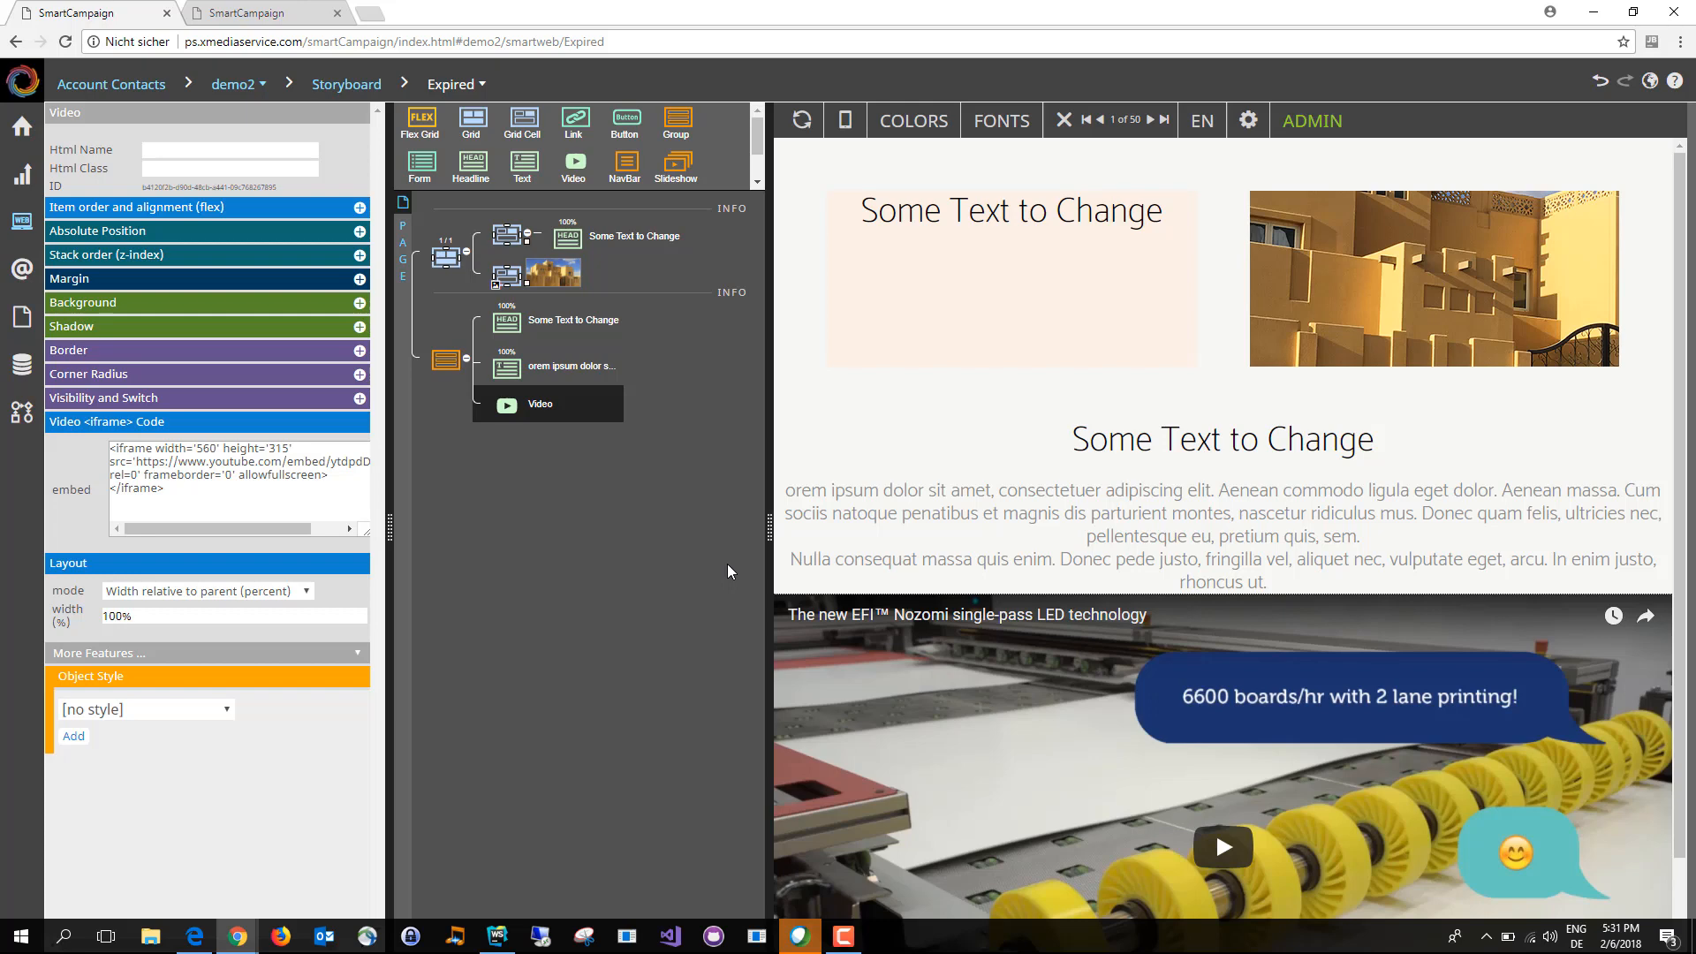
Step: Replace the group's headline text with the FirstName and LastName fields from CampaignDatabase
{"action": "left_click", "coordinate": [966, 257]}
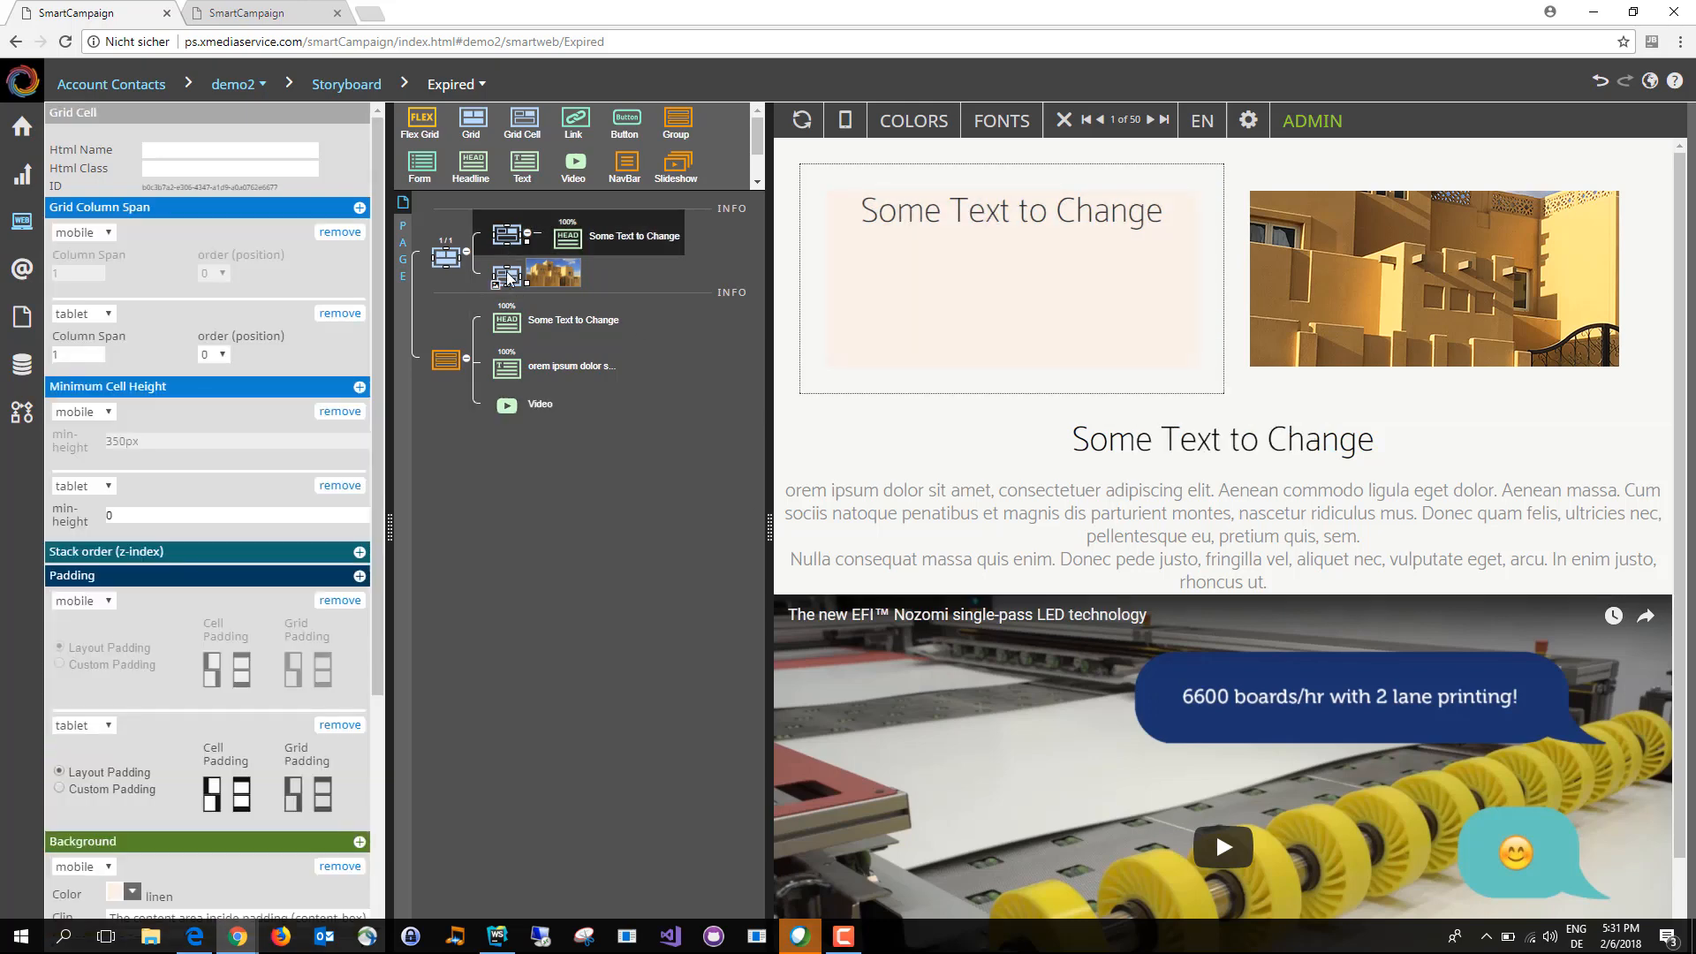
{"action": "left_click", "coordinate": [445, 362]}
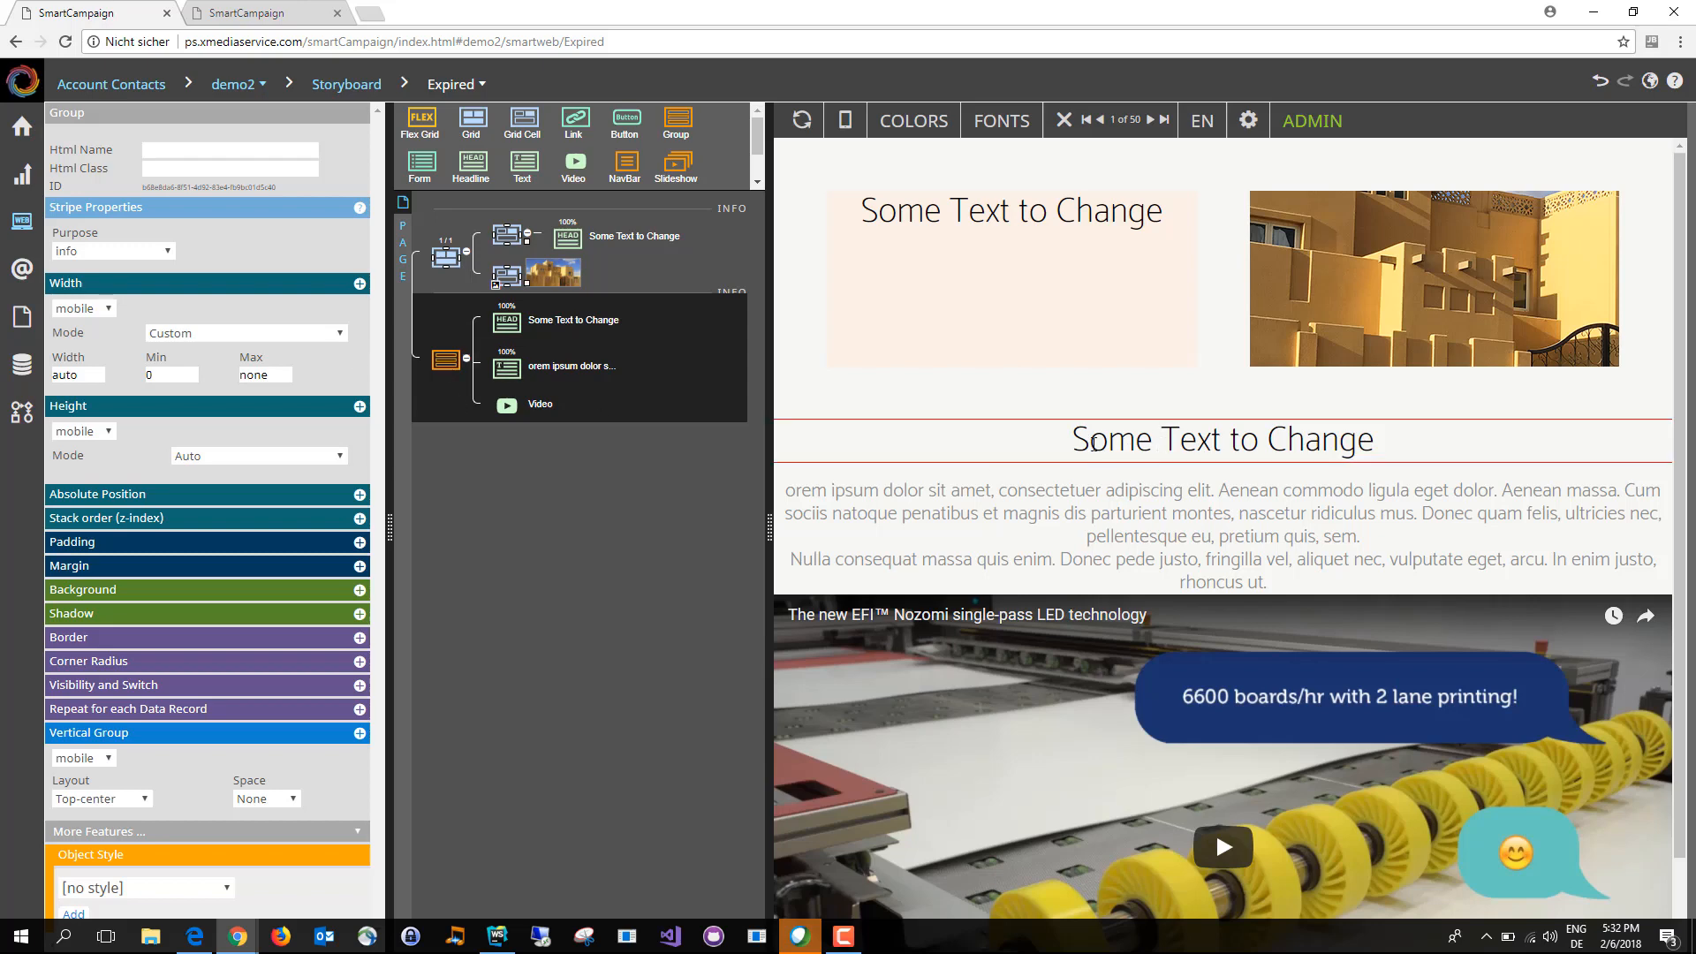
{"action": "left_click_drag", "start_coordinate": [1093, 444], "coordinate": [1375, 438]}
{"action": "key", "text": "BackSpace"}
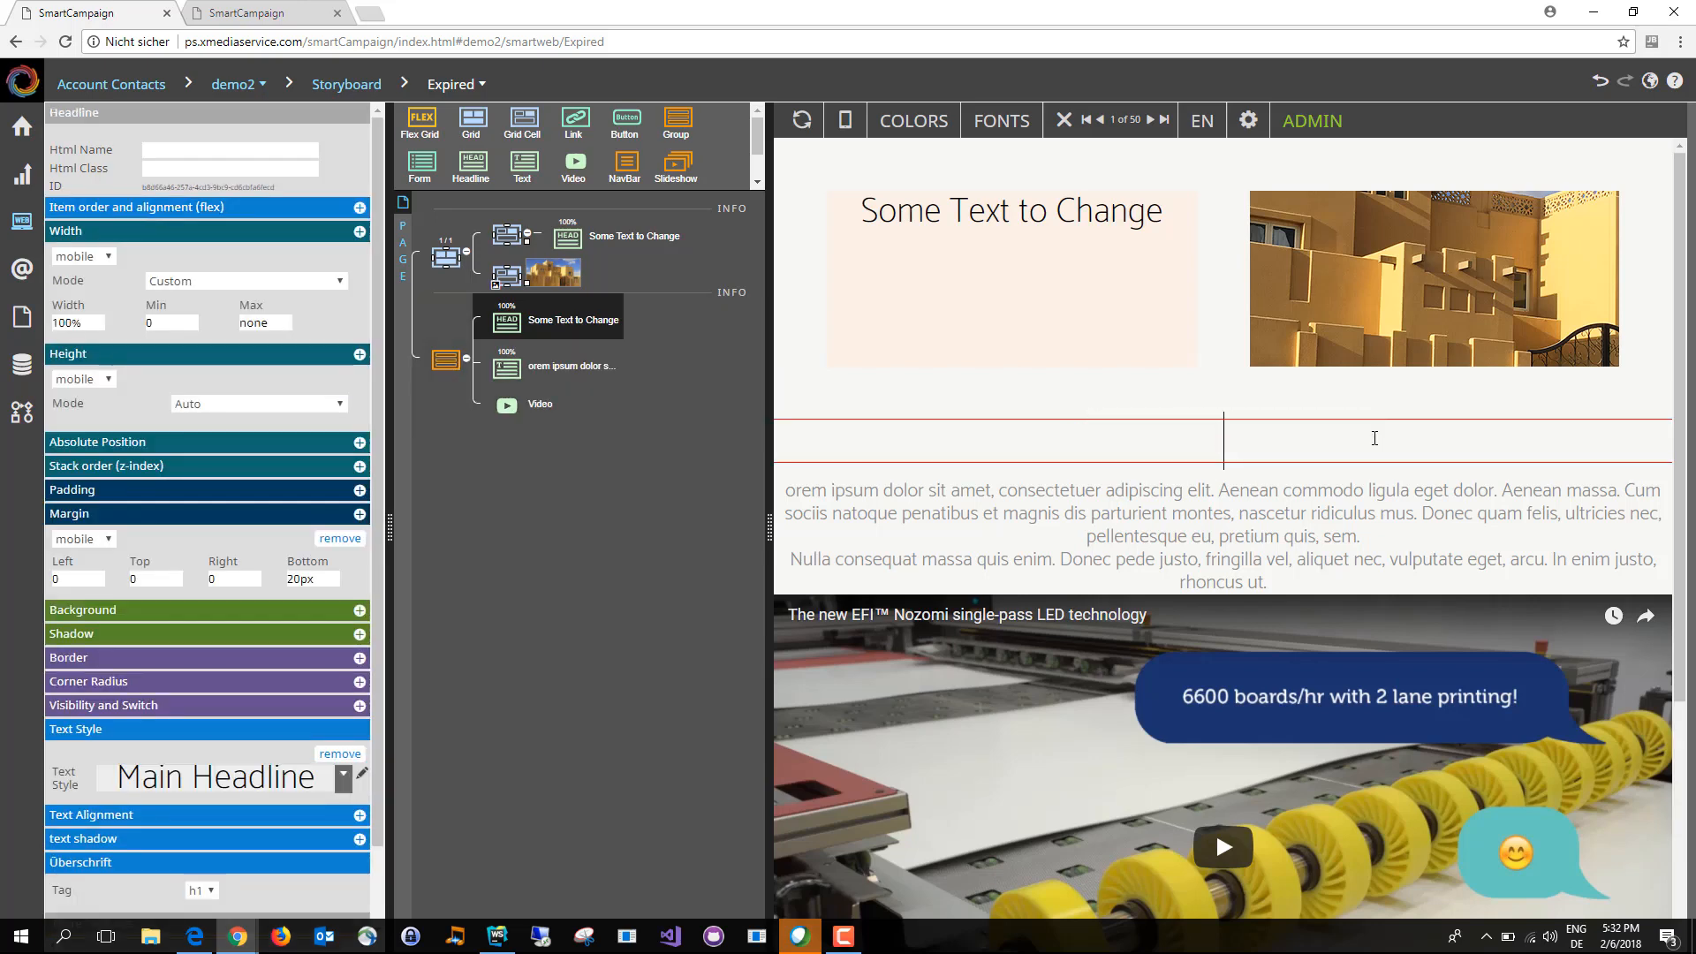
{"action": "right_click", "coordinate": [1228, 453]}
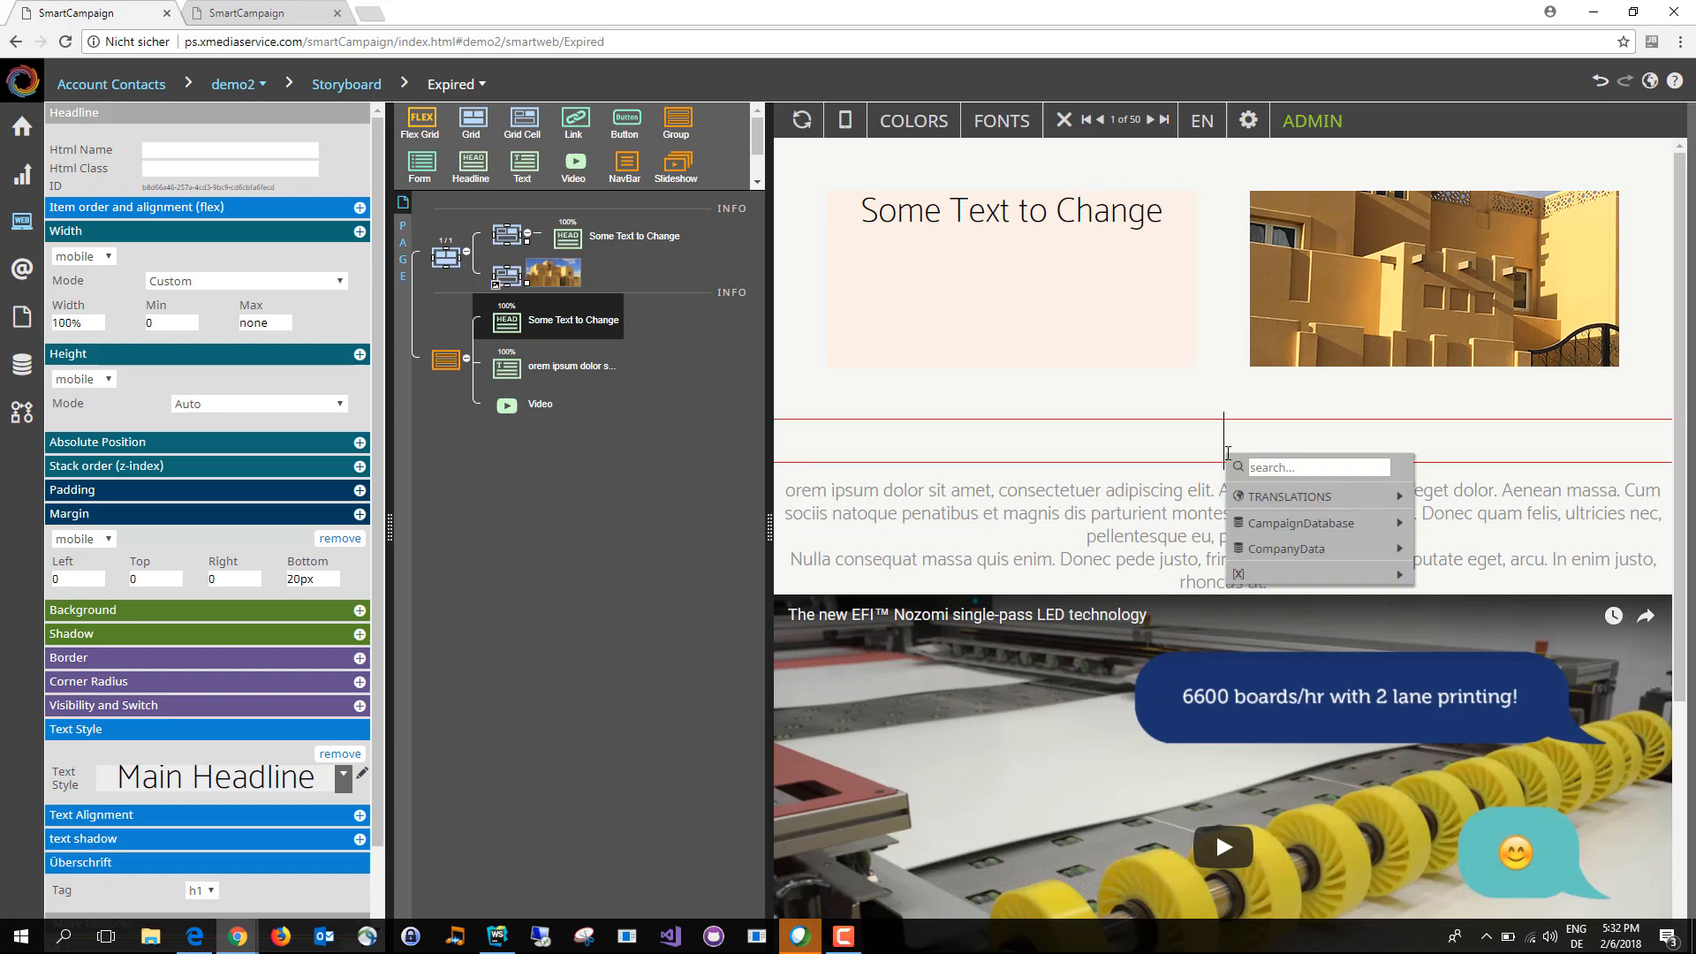
{"action": "mouse_move", "coordinate": [1299, 523]}
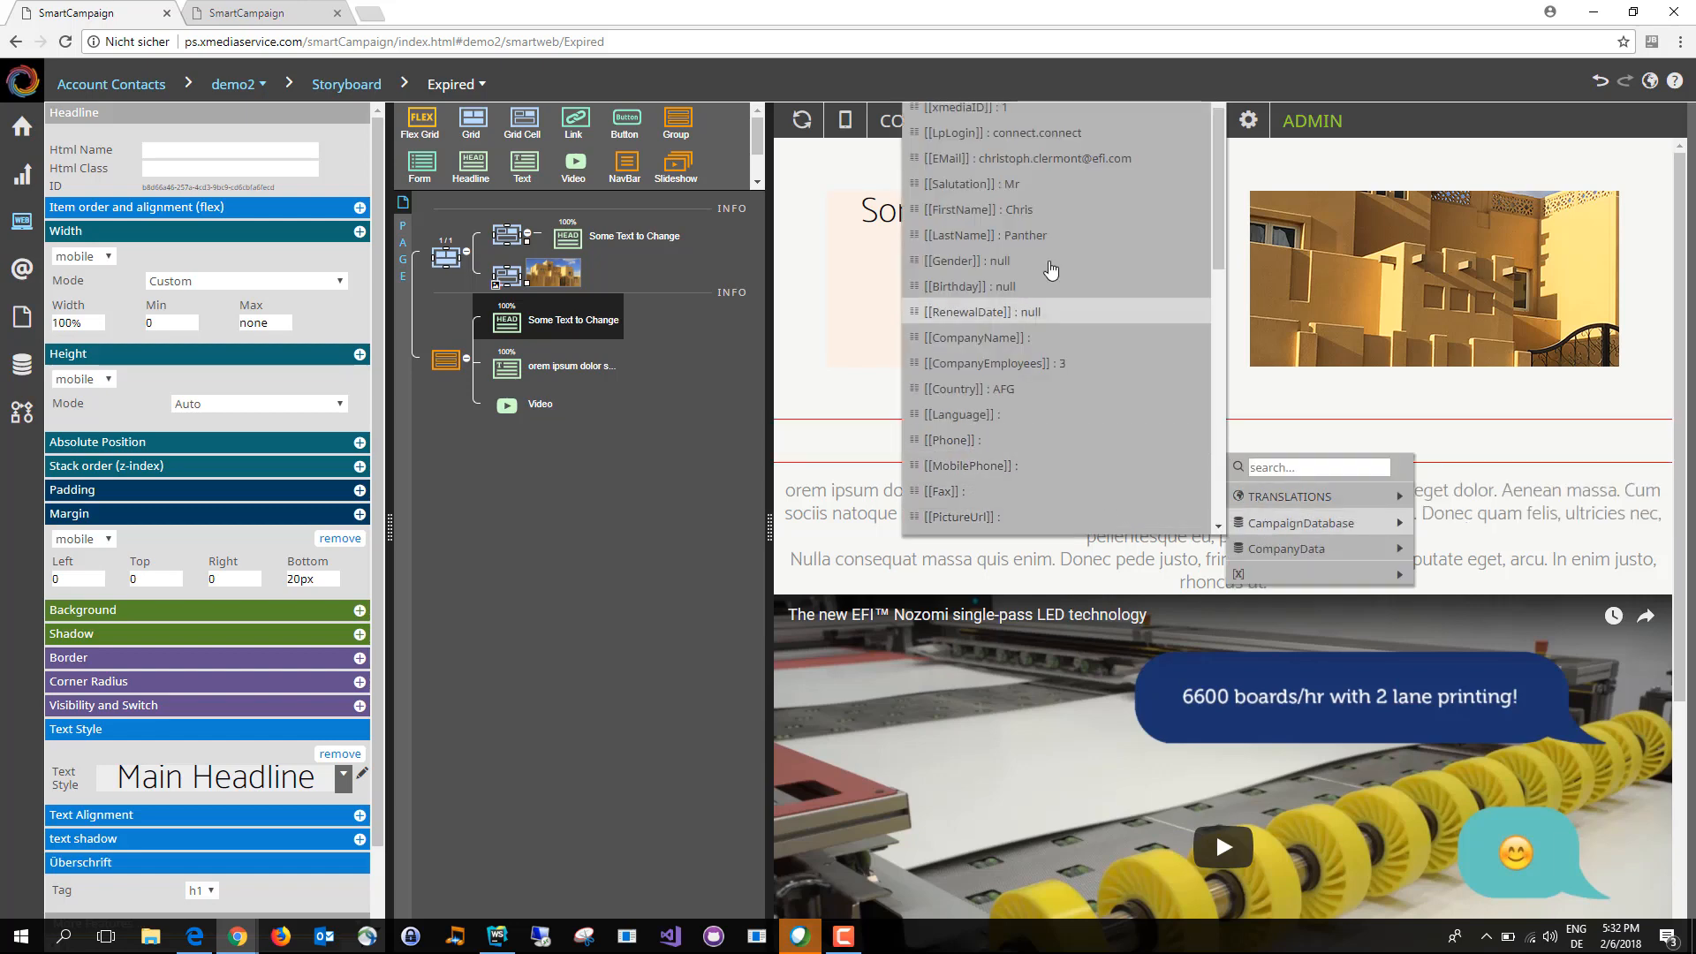
{"action": "left_click", "coordinate": [1042, 209]}
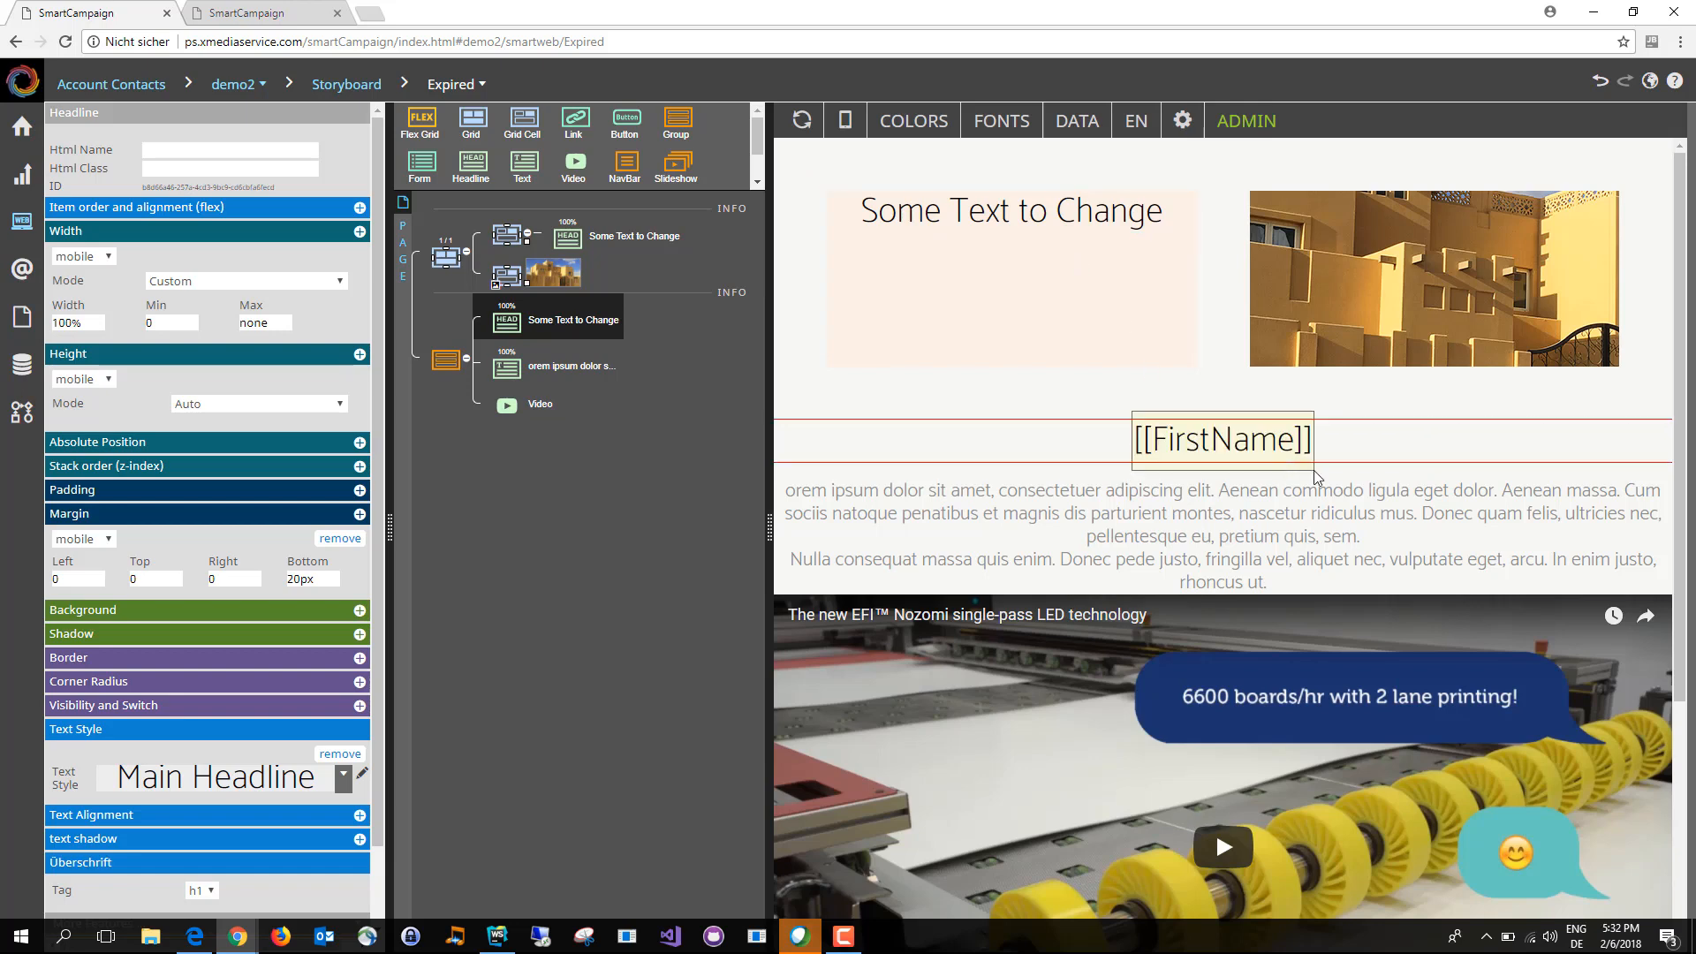
{"action": "scroll", "coordinate": [1325, 459], "scroll_direction": "down", "scroll_amount": 2}
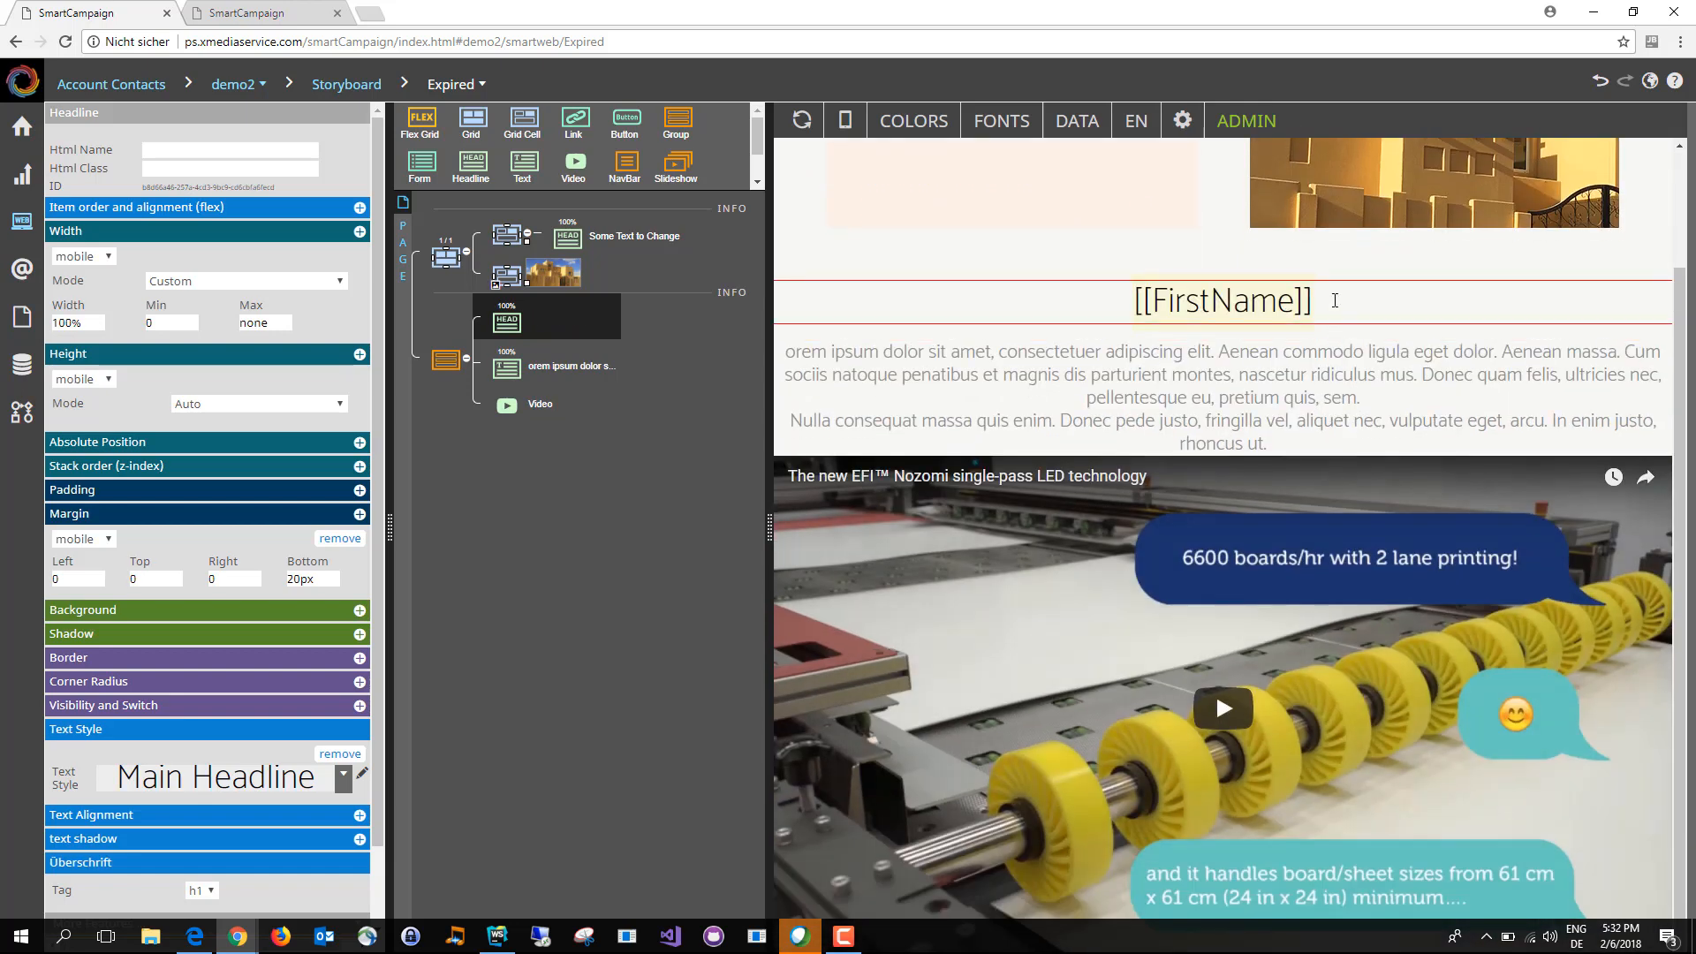
{"action": "right_click", "coordinate": [1335, 301]}
{"action": "mouse_move", "coordinate": [1360, 378]}
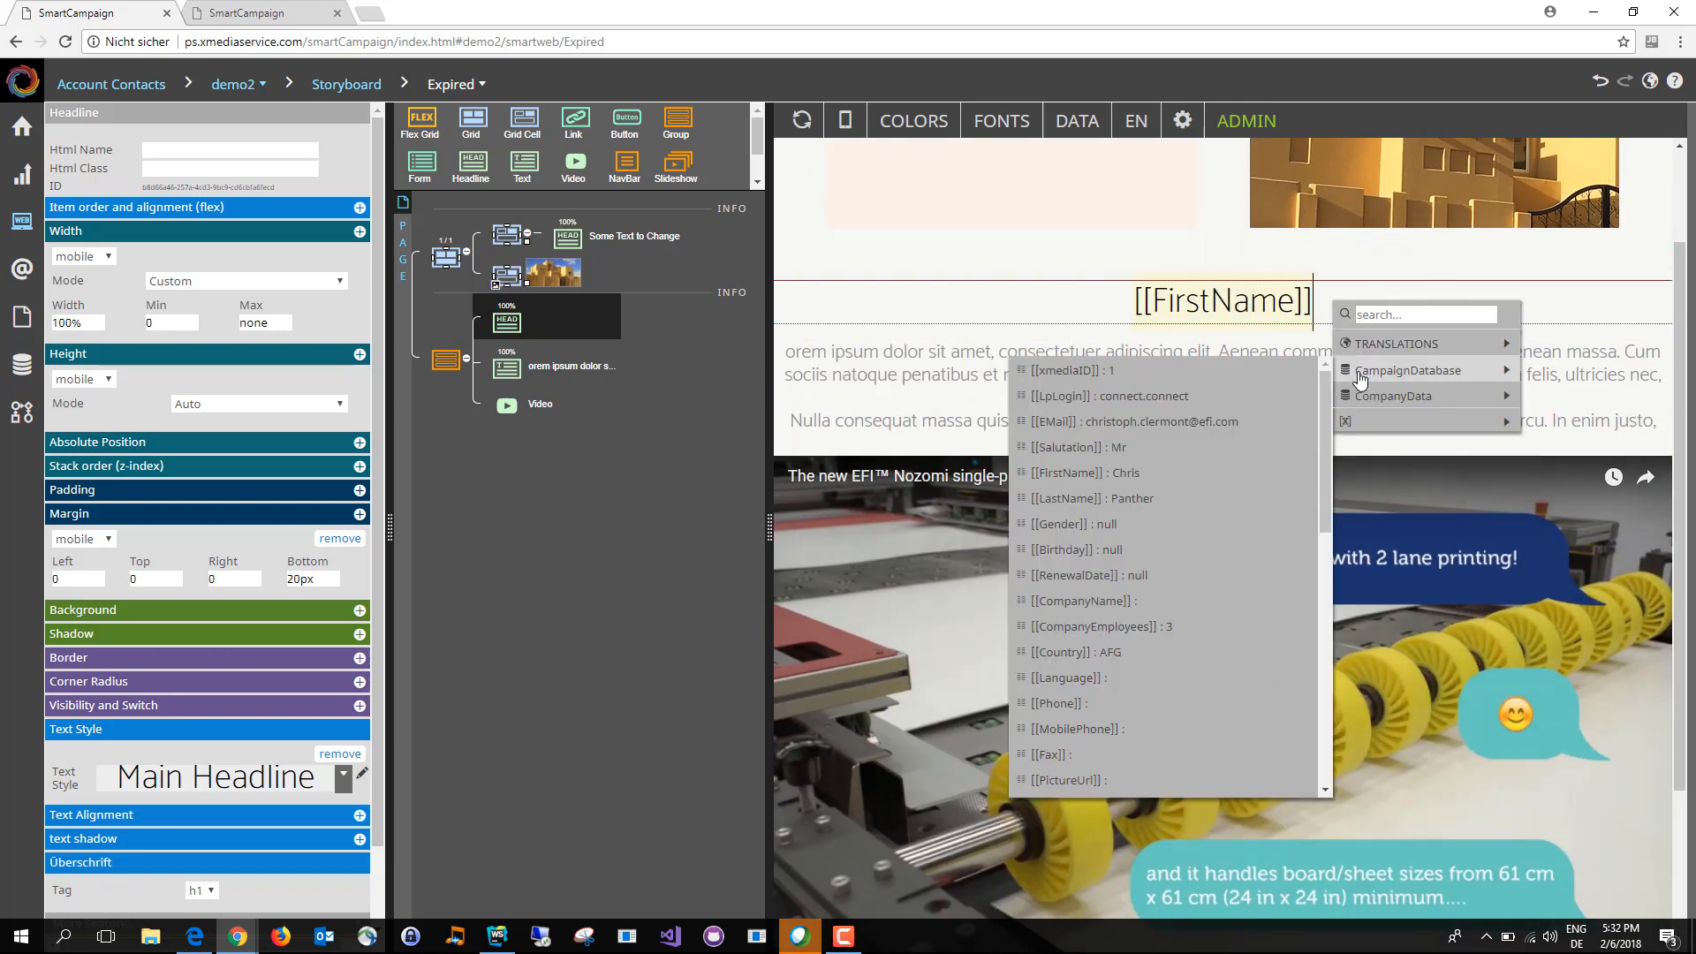
{"action": "left_click", "coordinate": [1188, 498]}
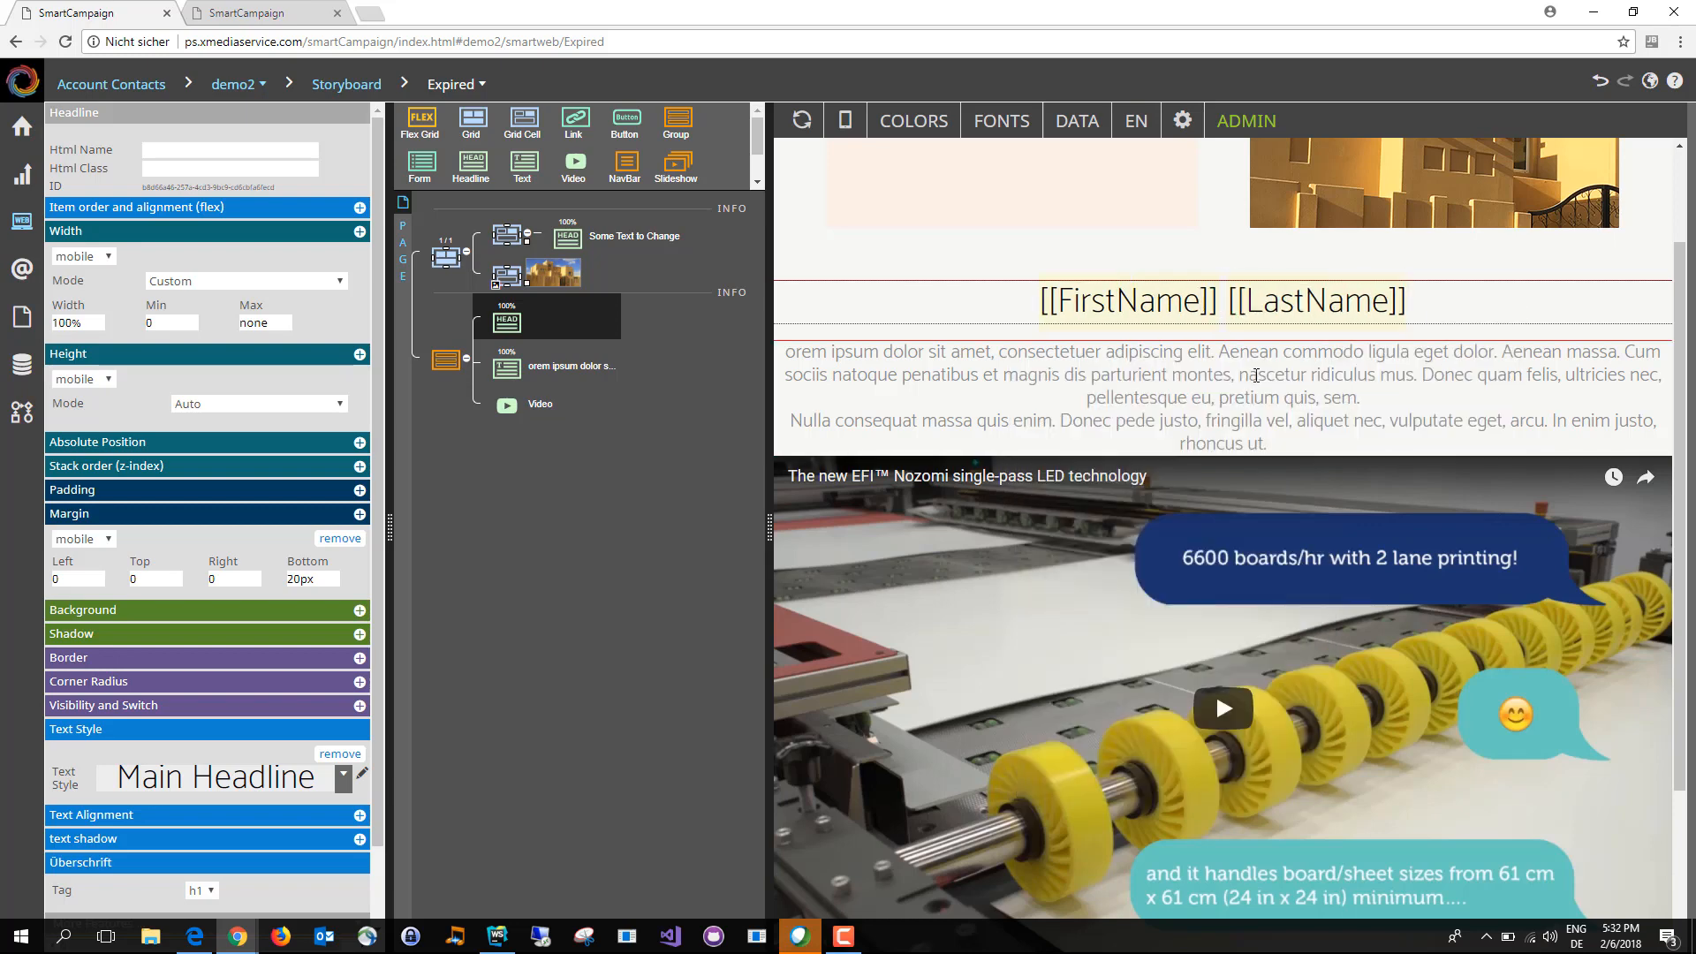
Step: Enable the data preview and check the personalized headline with the next contact record
{"action": "scroll", "coordinate": [1158, 348], "scroll_direction": "up", "scroll_amount": 1}
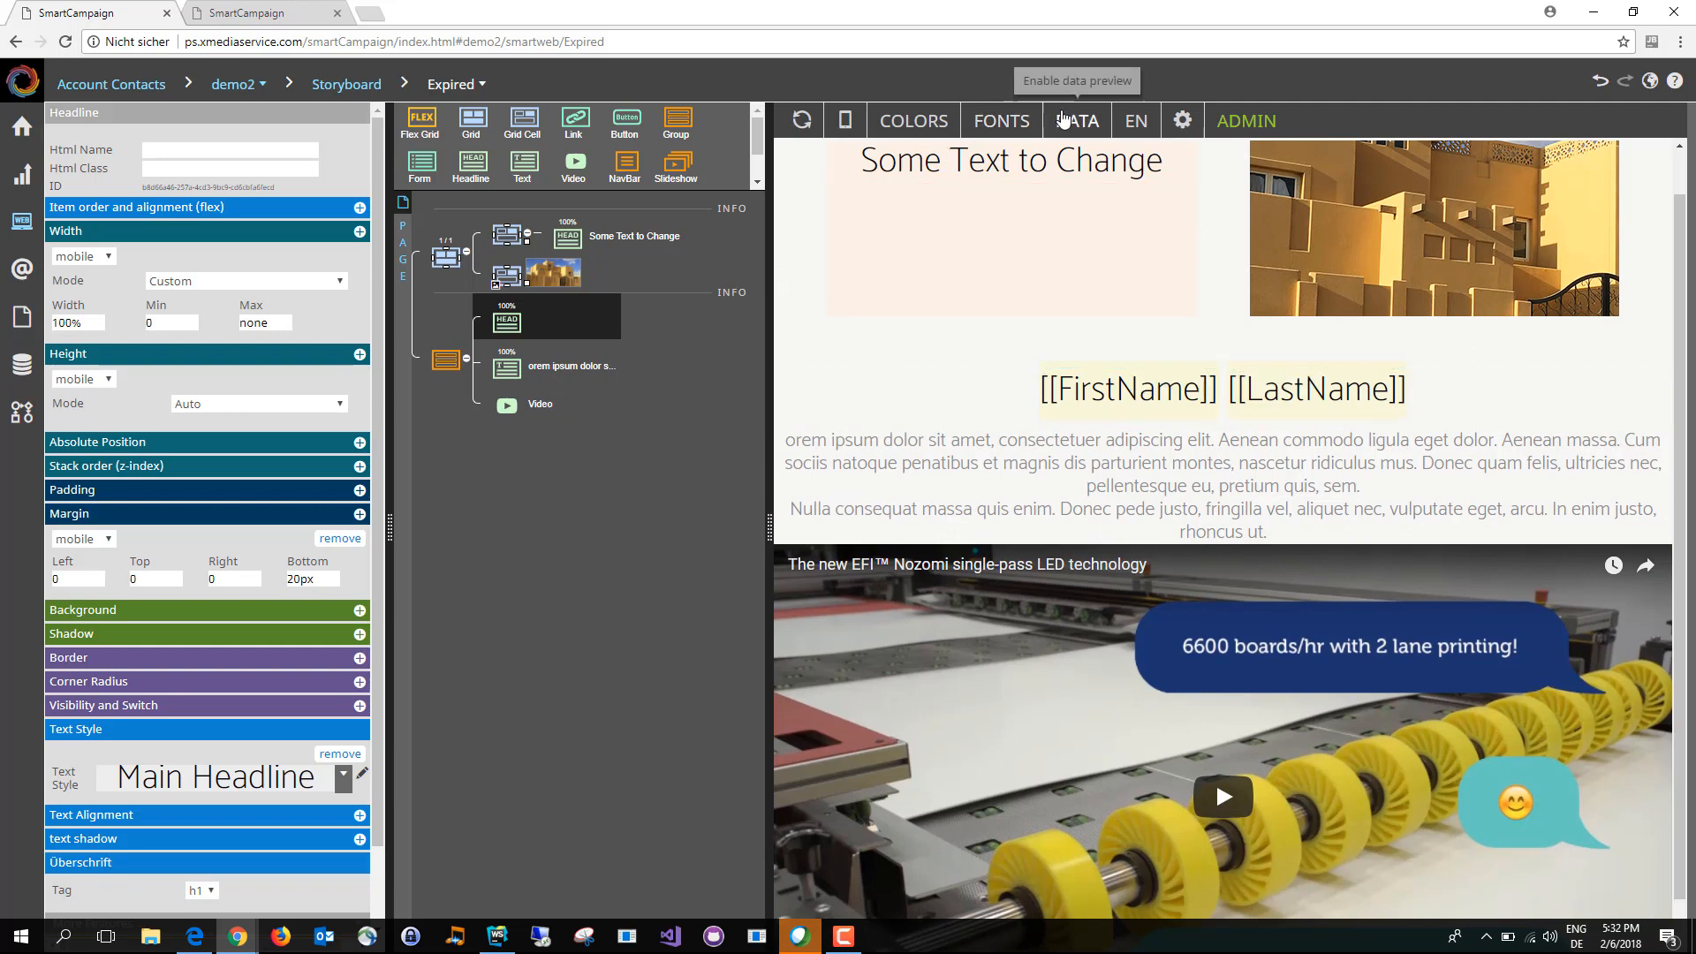
{"action": "left_click", "coordinate": [1077, 120]}
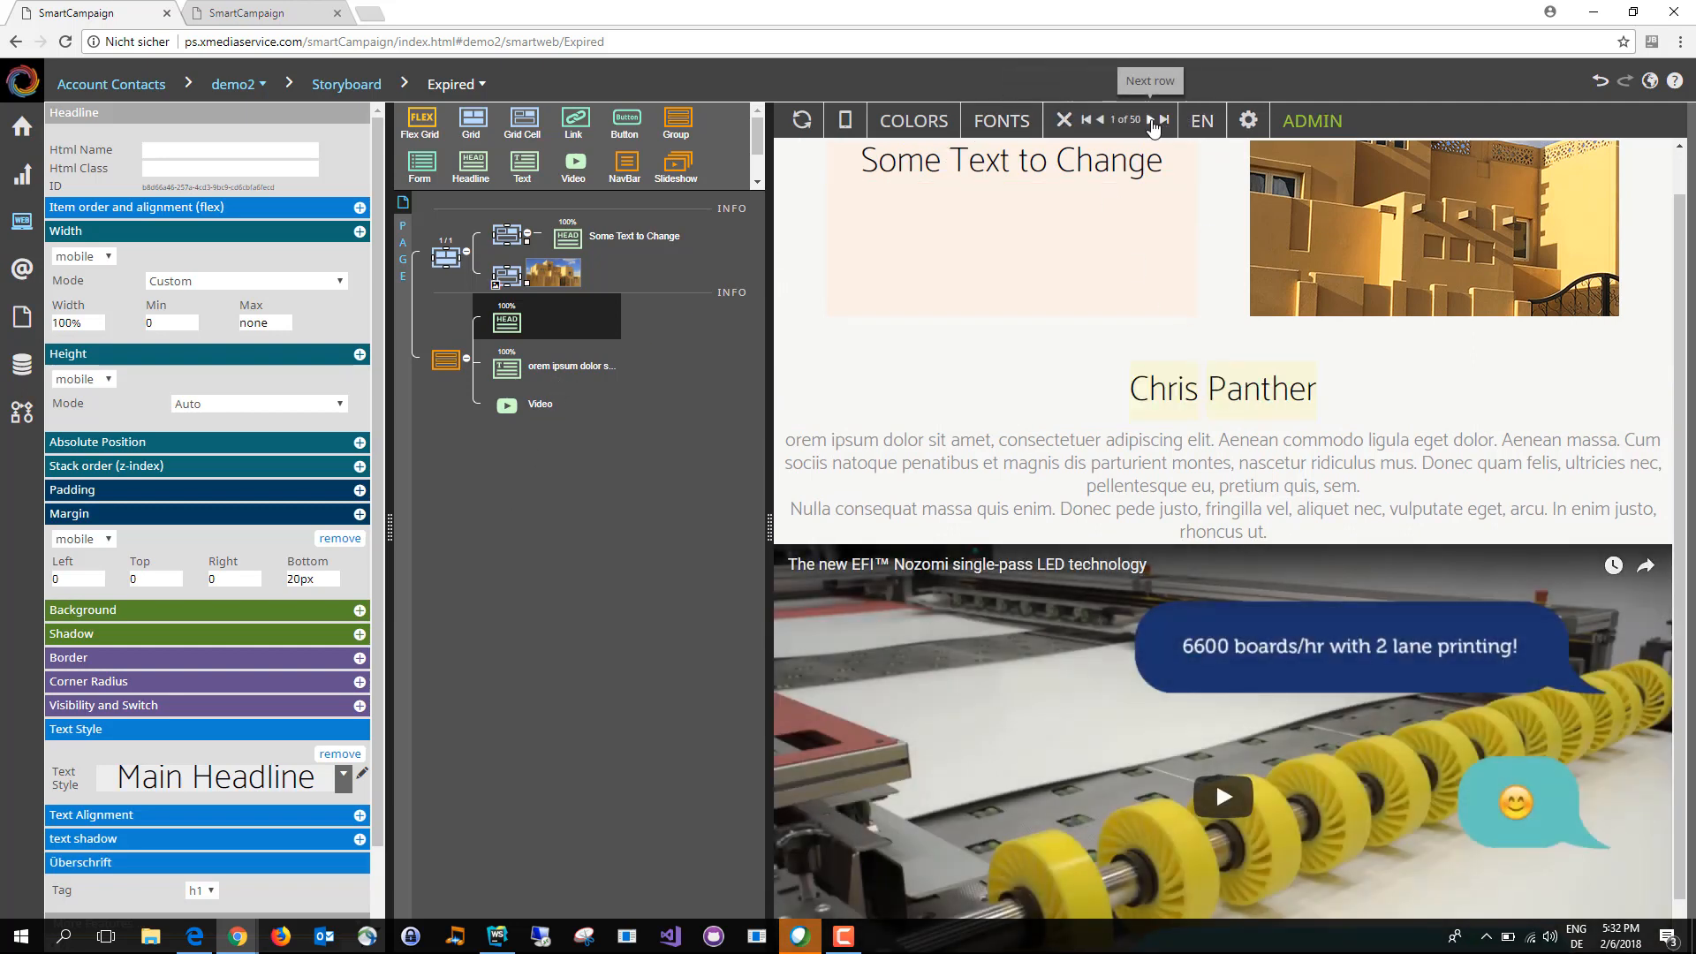
{"action": "left_click", "coordinate": [1151, 121]}
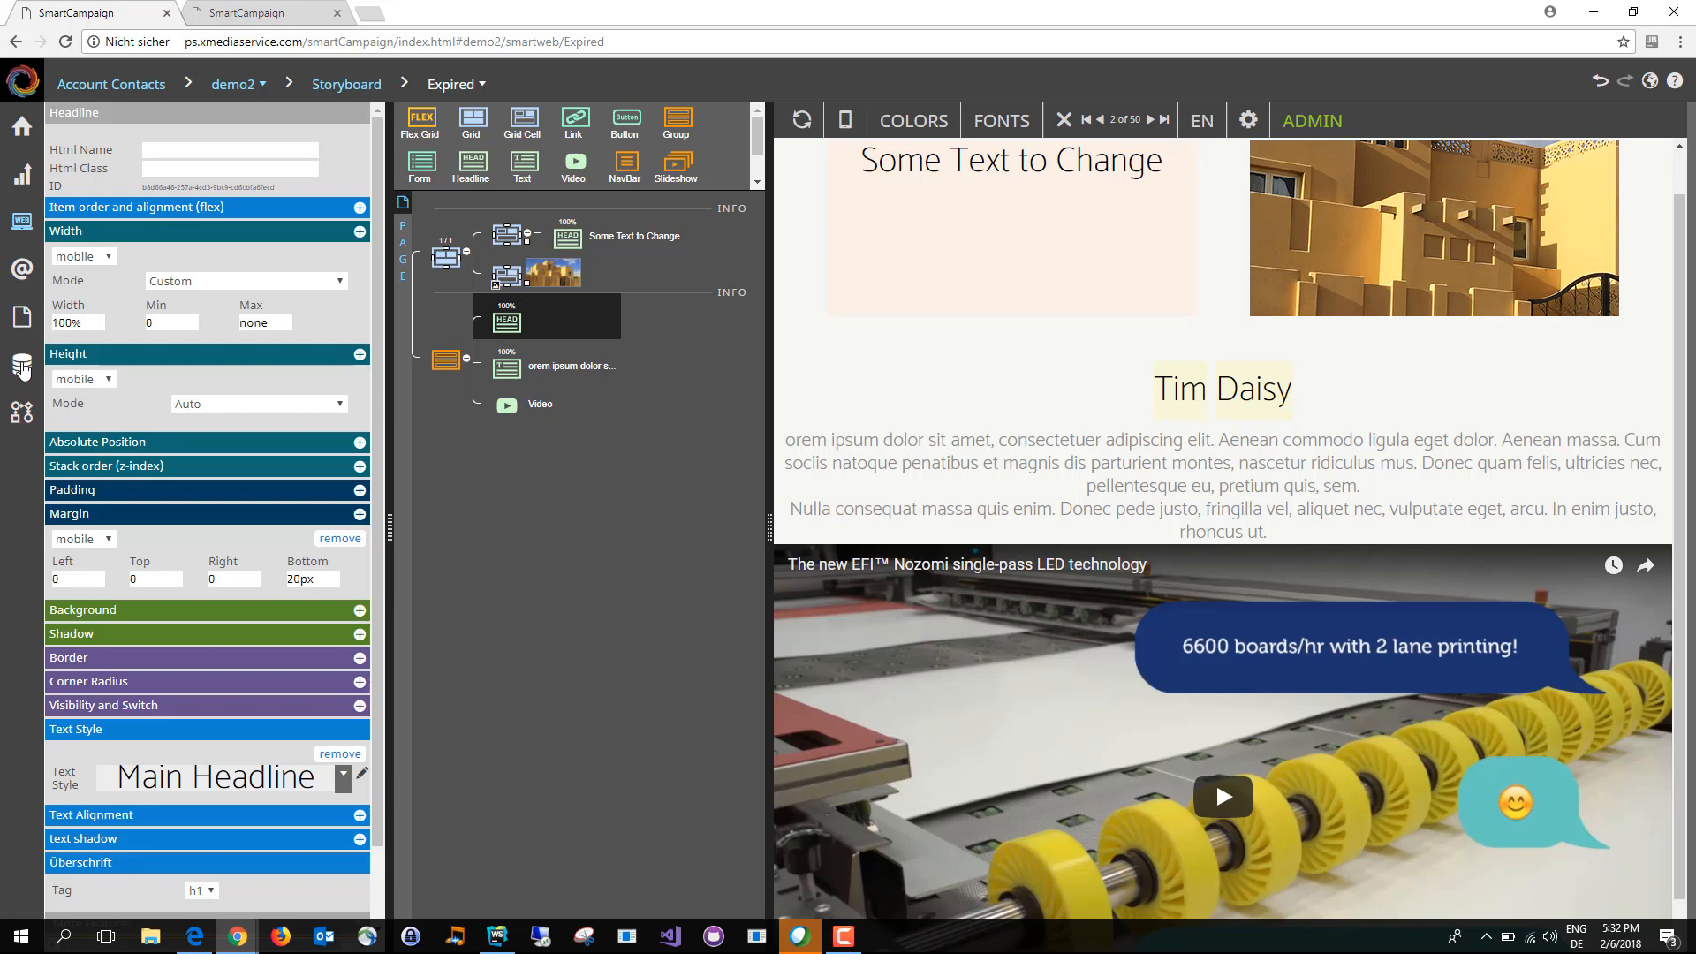
Step: Open the campaign's switches and examine the conditions of the Boys and Girls switches in the switch designer
{"action": "left_click", "coordinate": [23, 367]}
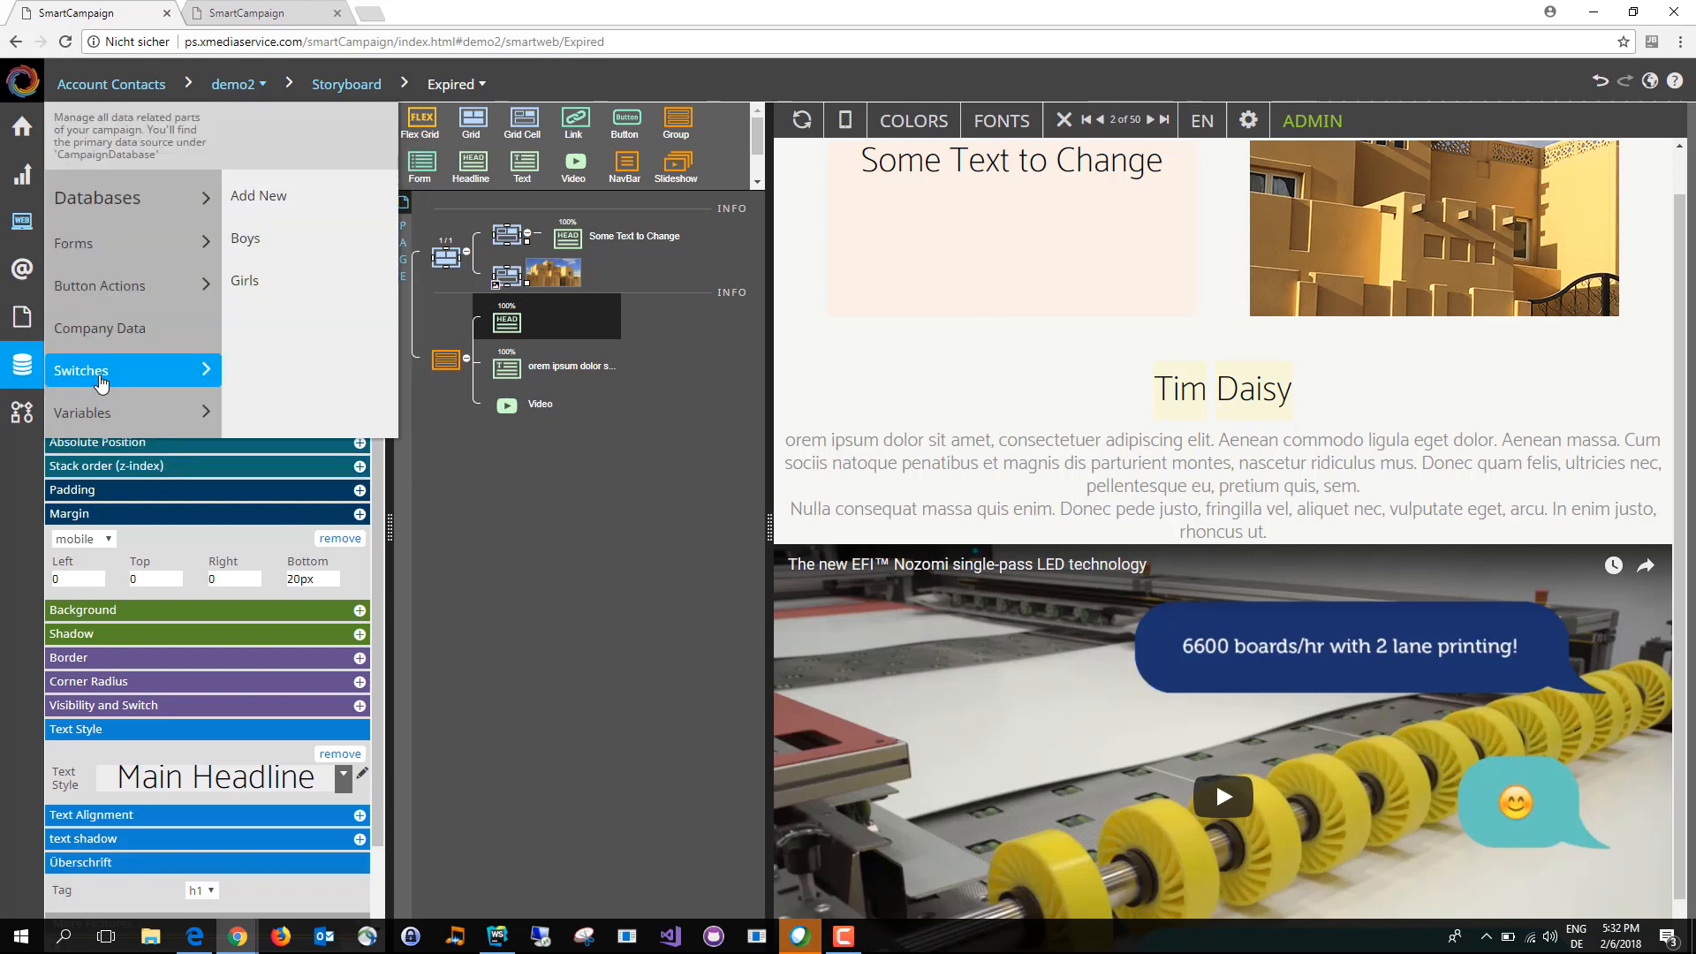
{"action": "left_click", "coordinate": [101, 379]}
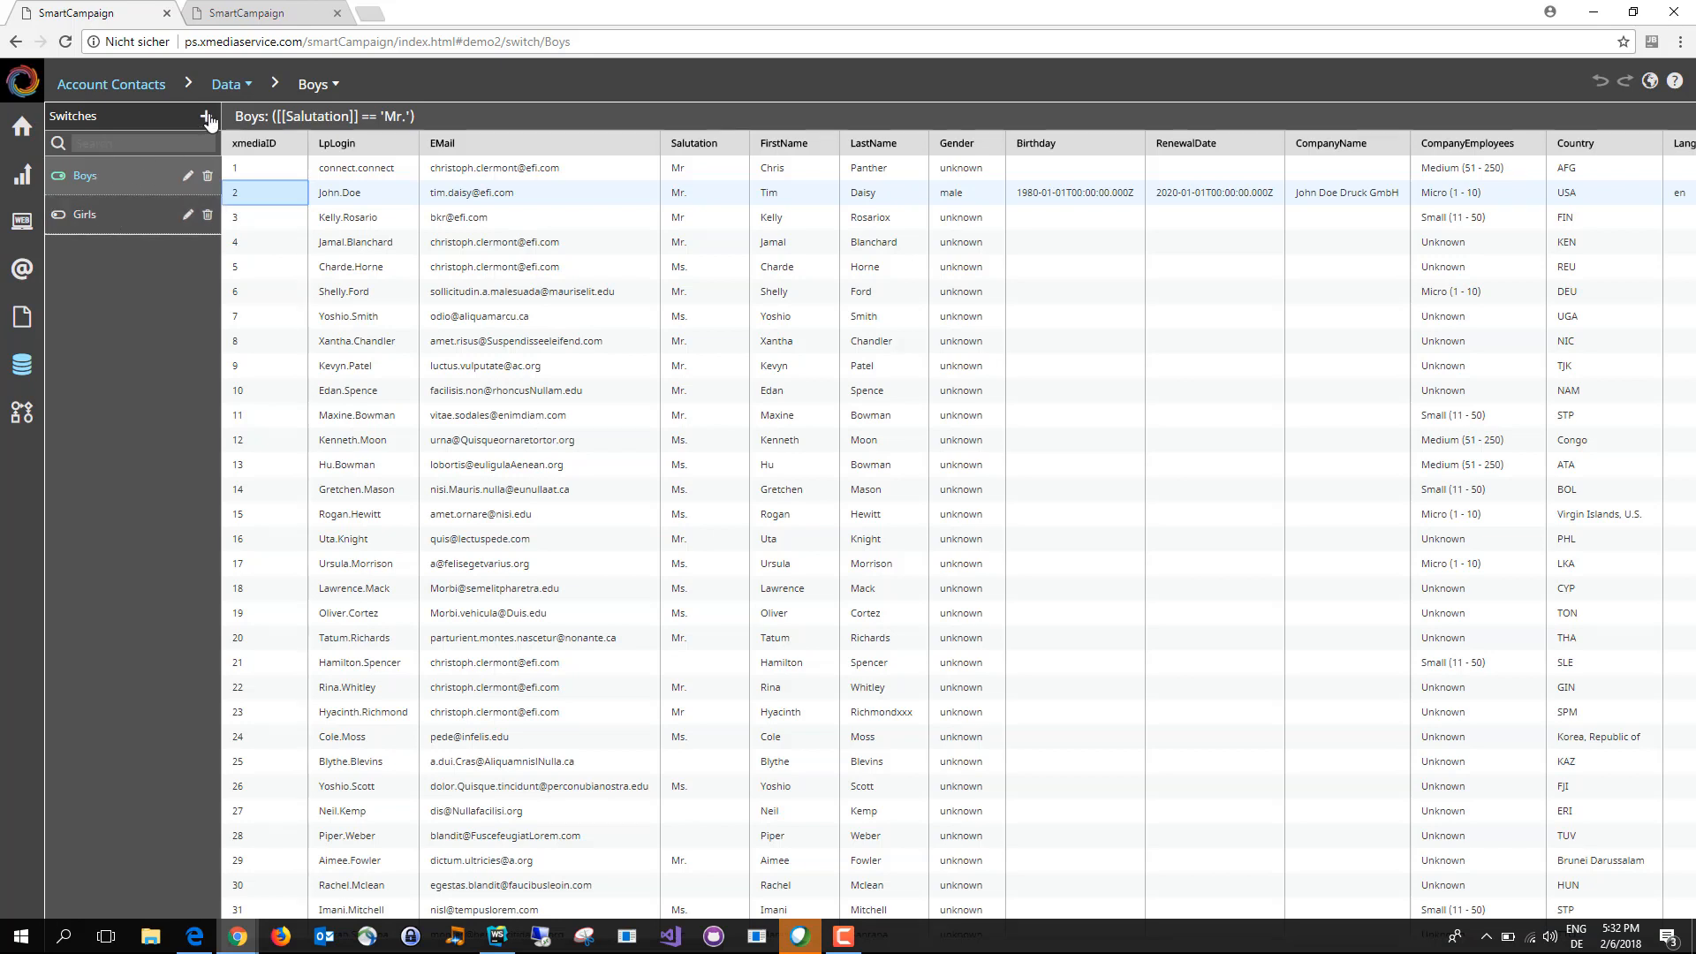
{"action": "left_click", "coordinate": [188, 178]}
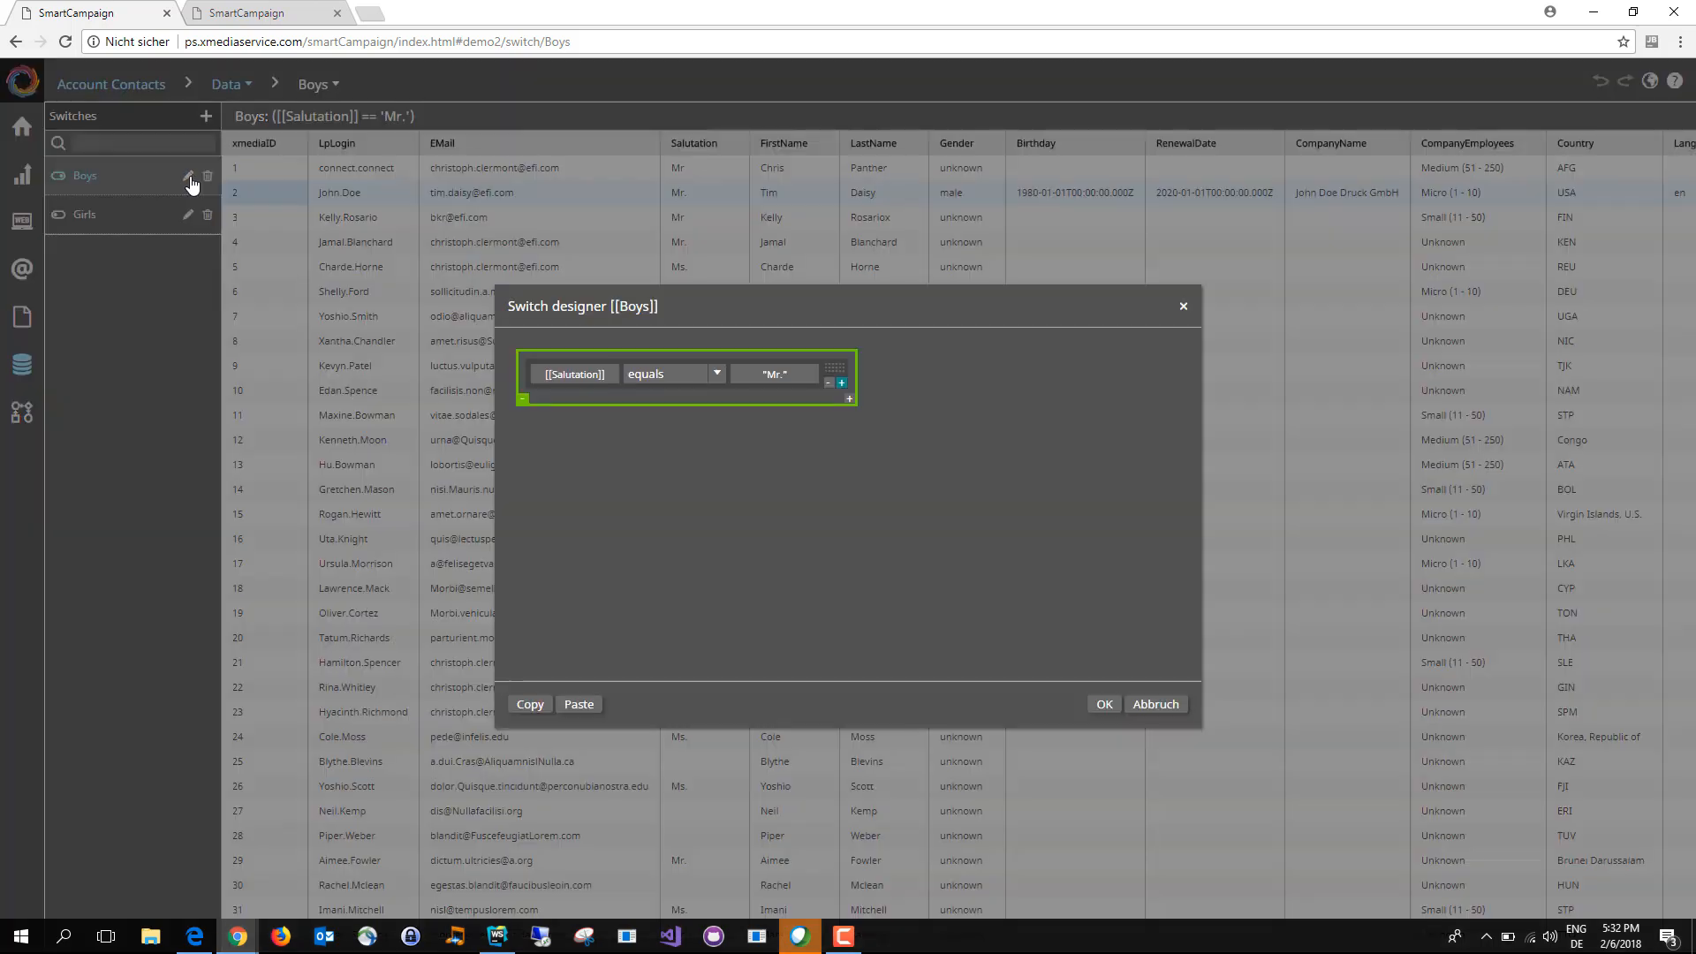
{"action": "left_click", "coordinate": [609, 378]}
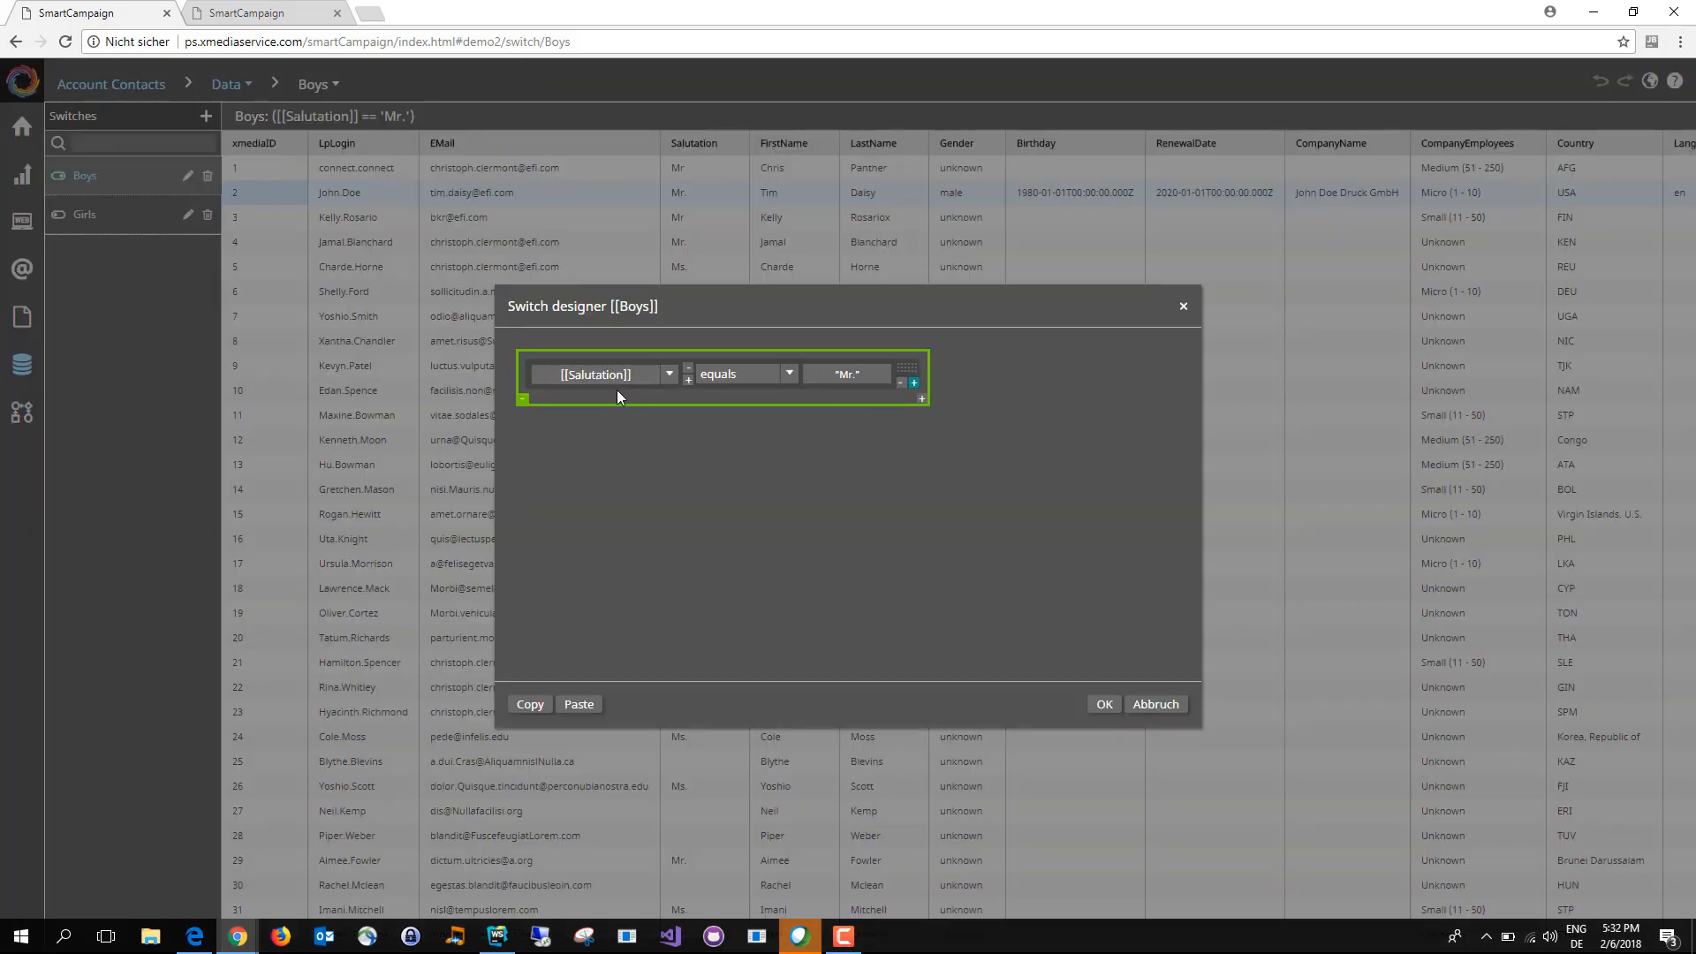
{"action": "left_click", "coordinate": [671, 378]}
{"action": "left_click", "coordinate": [670, 379]}
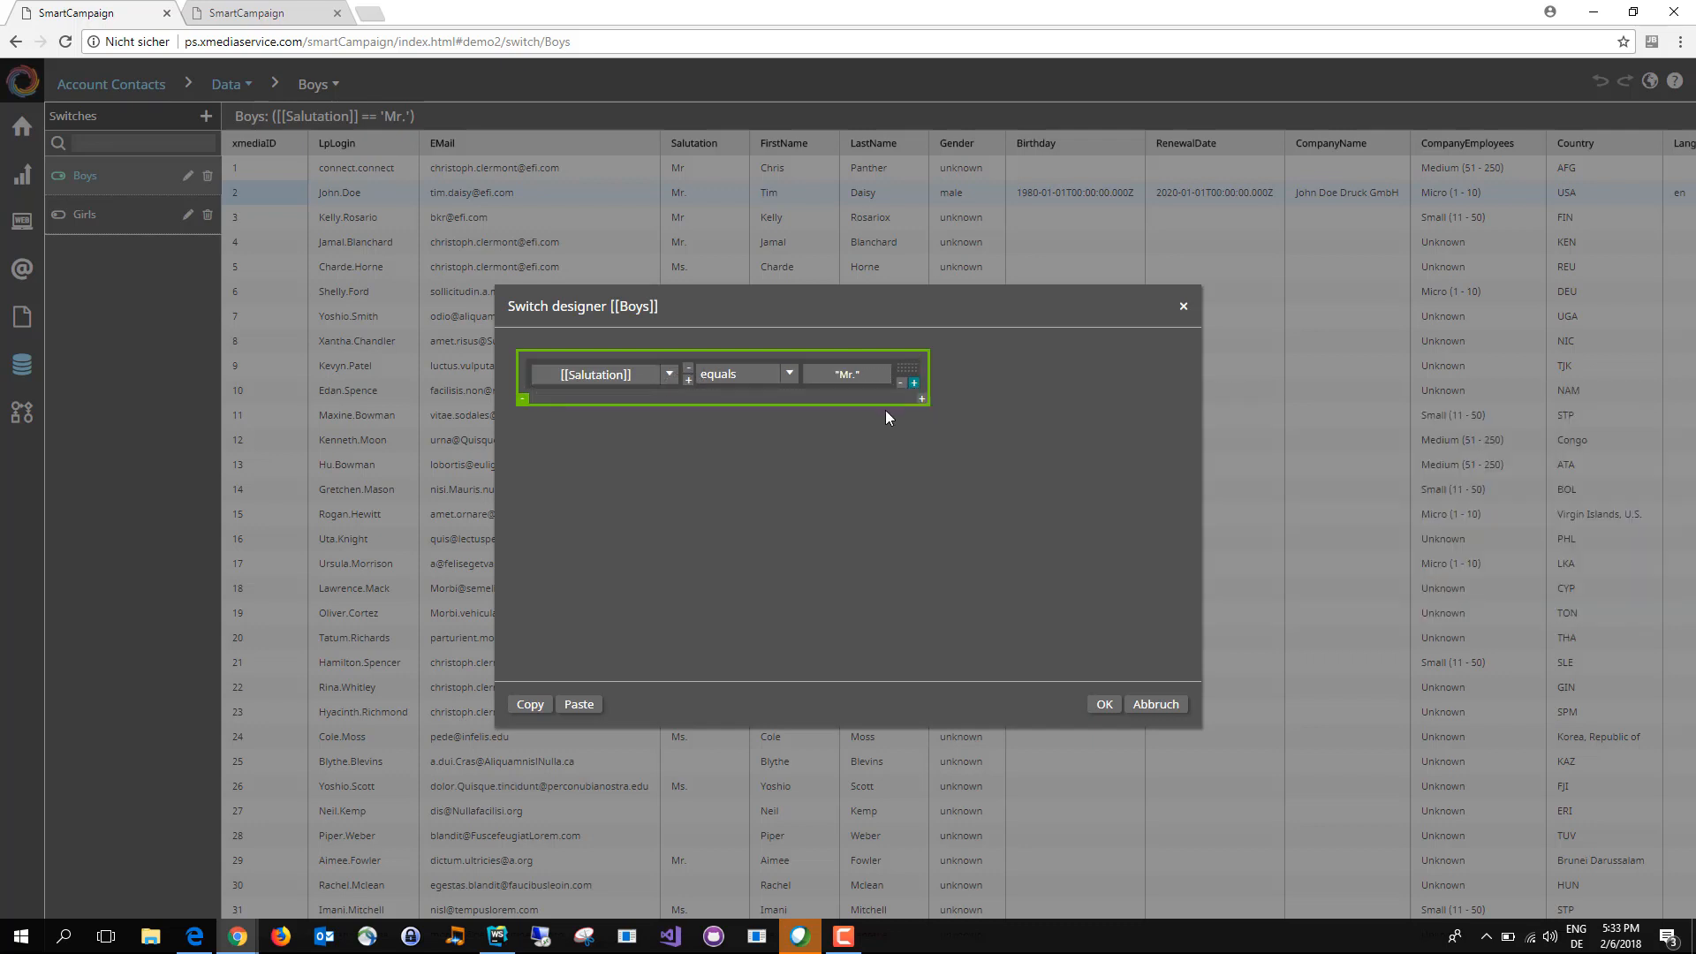
{"action": "left_click", "coordinate": [1115, 710]}
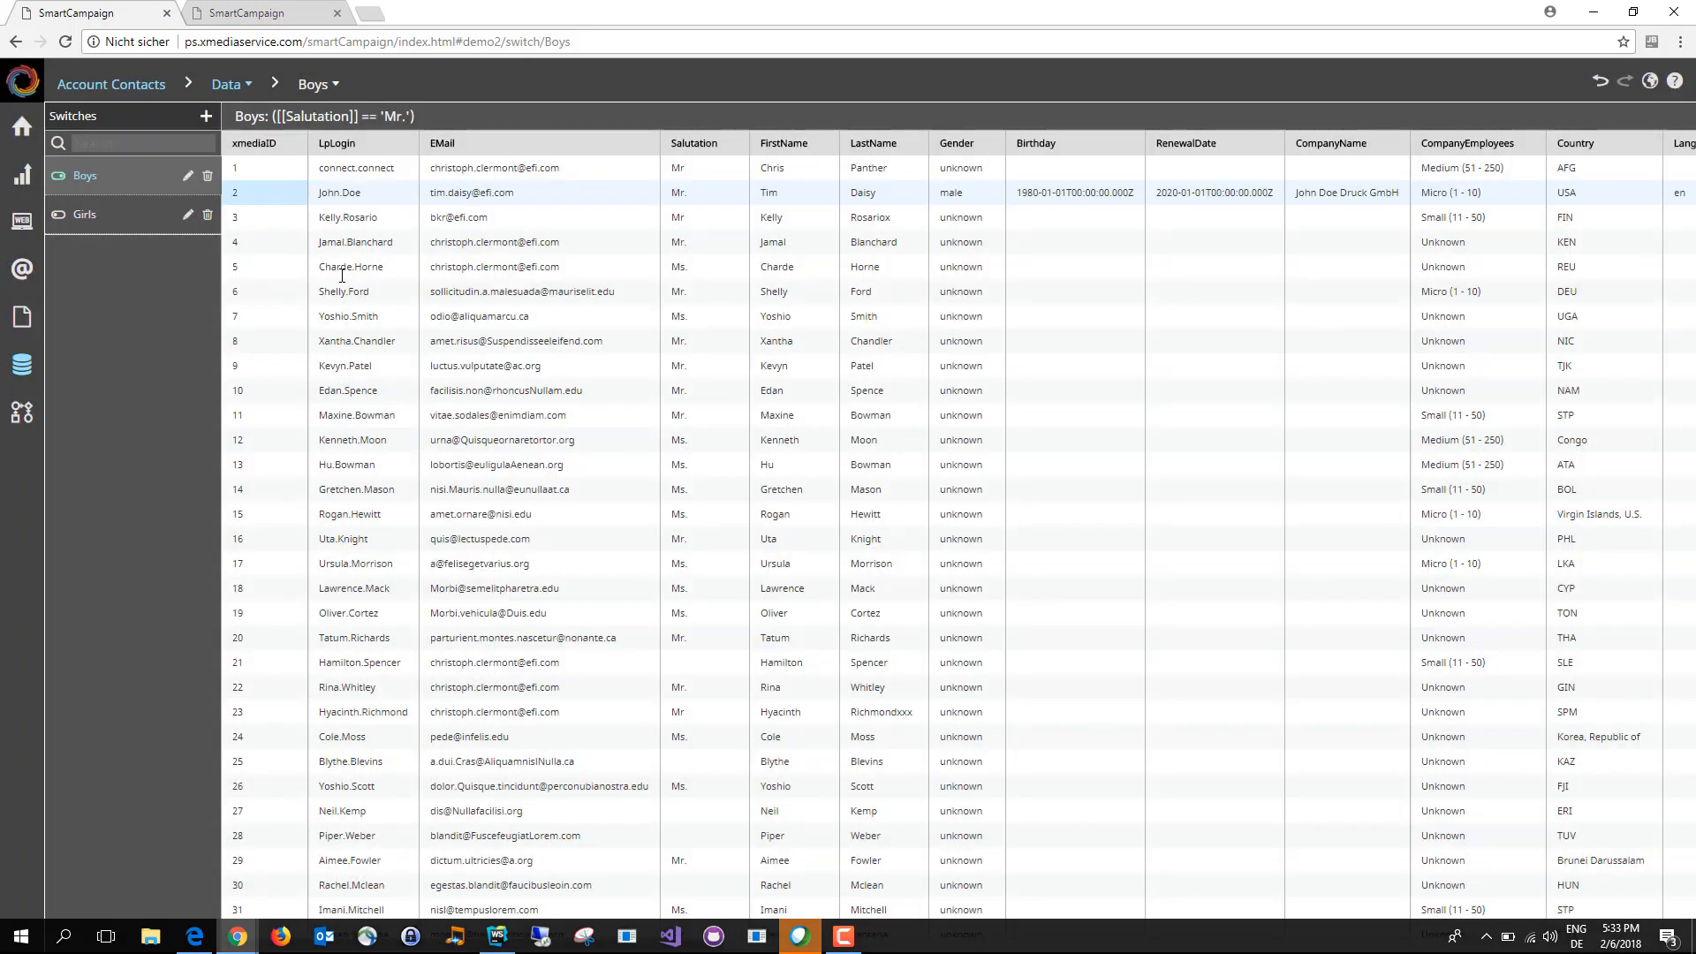
{"action": "left_click", "coordinate": [186, 216]}
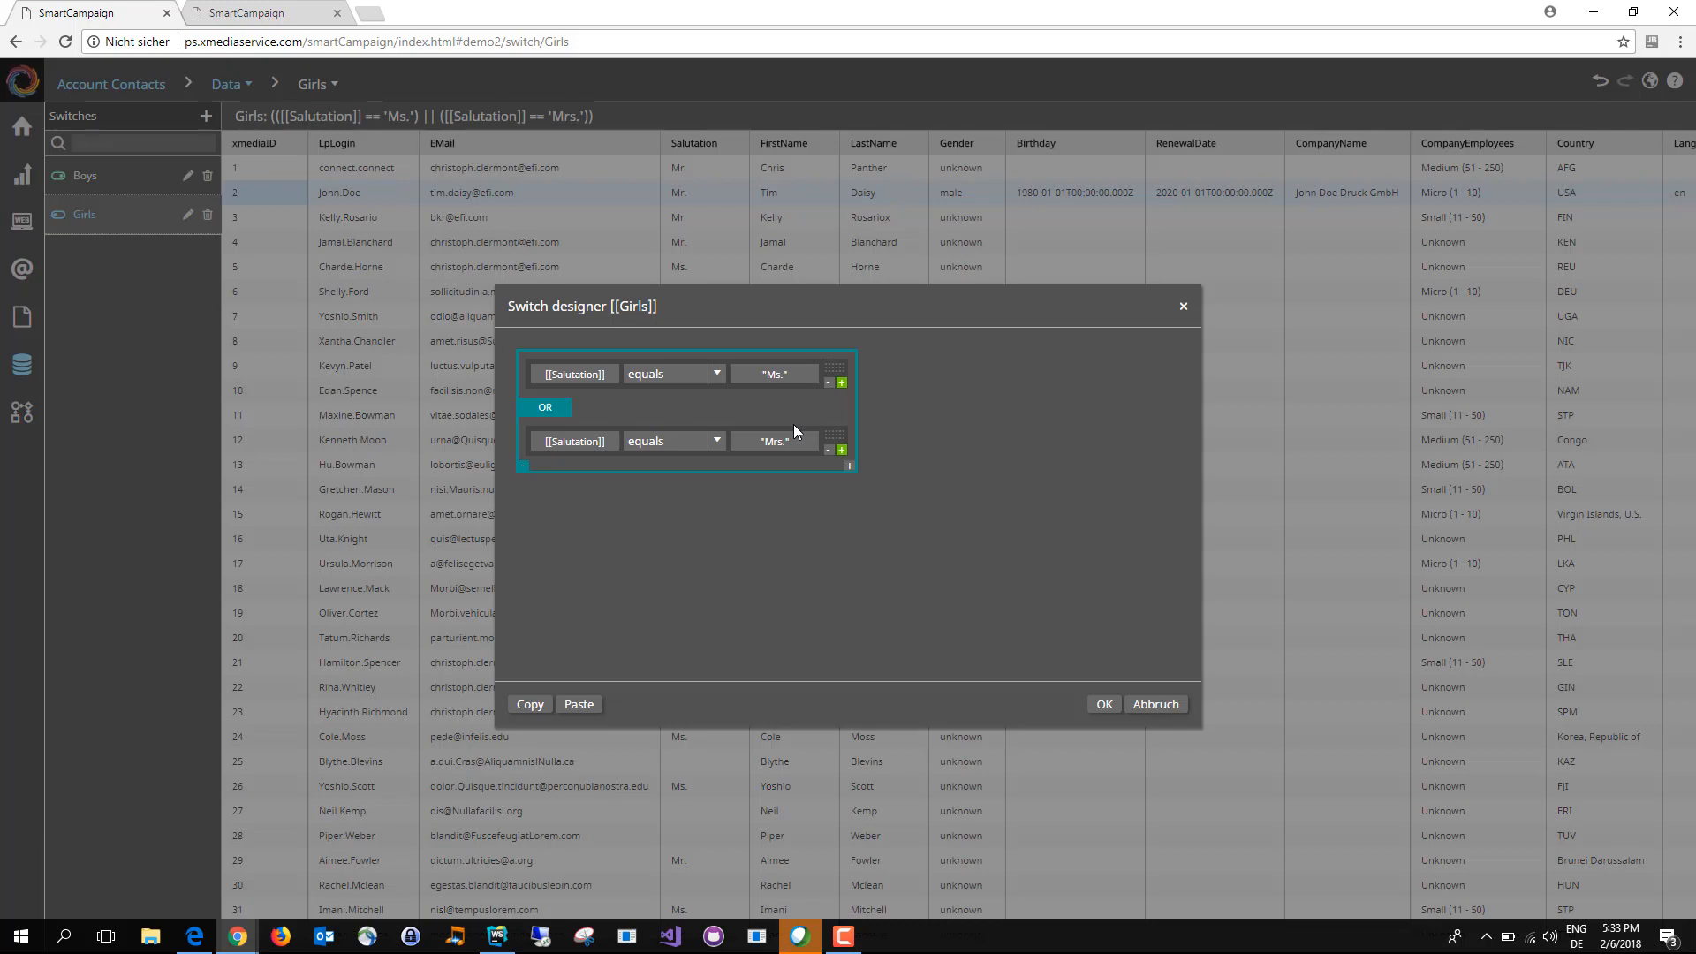
{"action": "left_click", "coordinate": [1104, 704]}
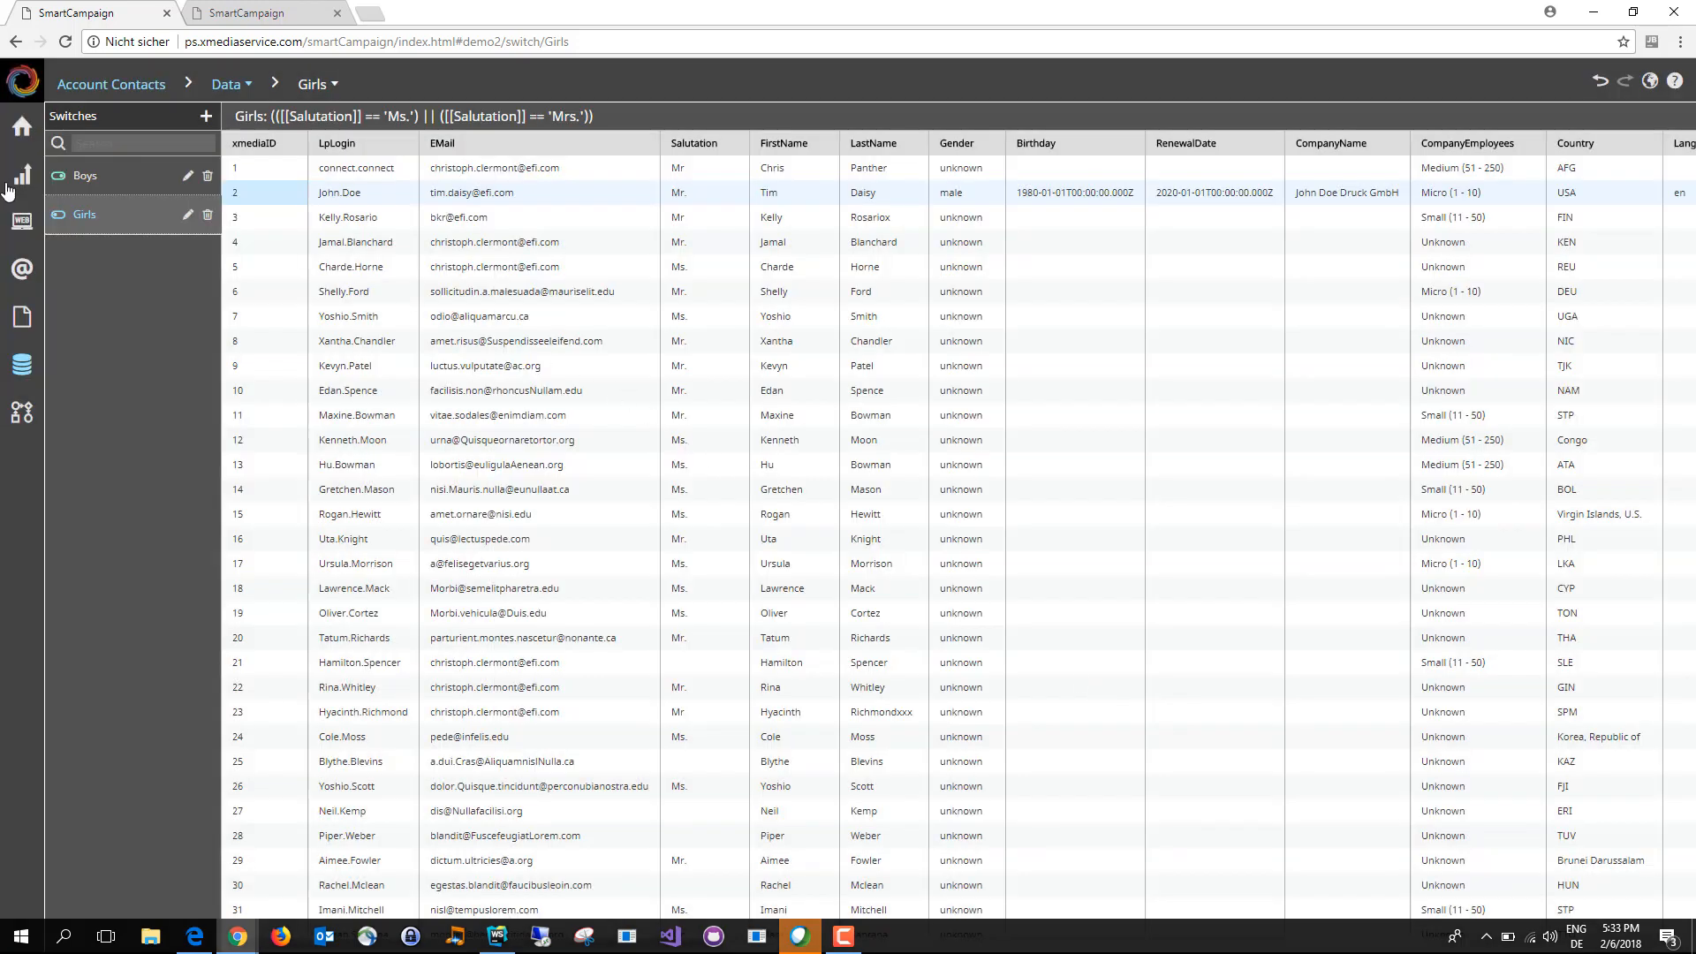
Step: Test the Girls switch against the first four contact records in the data table
{"action": "left_click", "coordinate": [323, 169]}
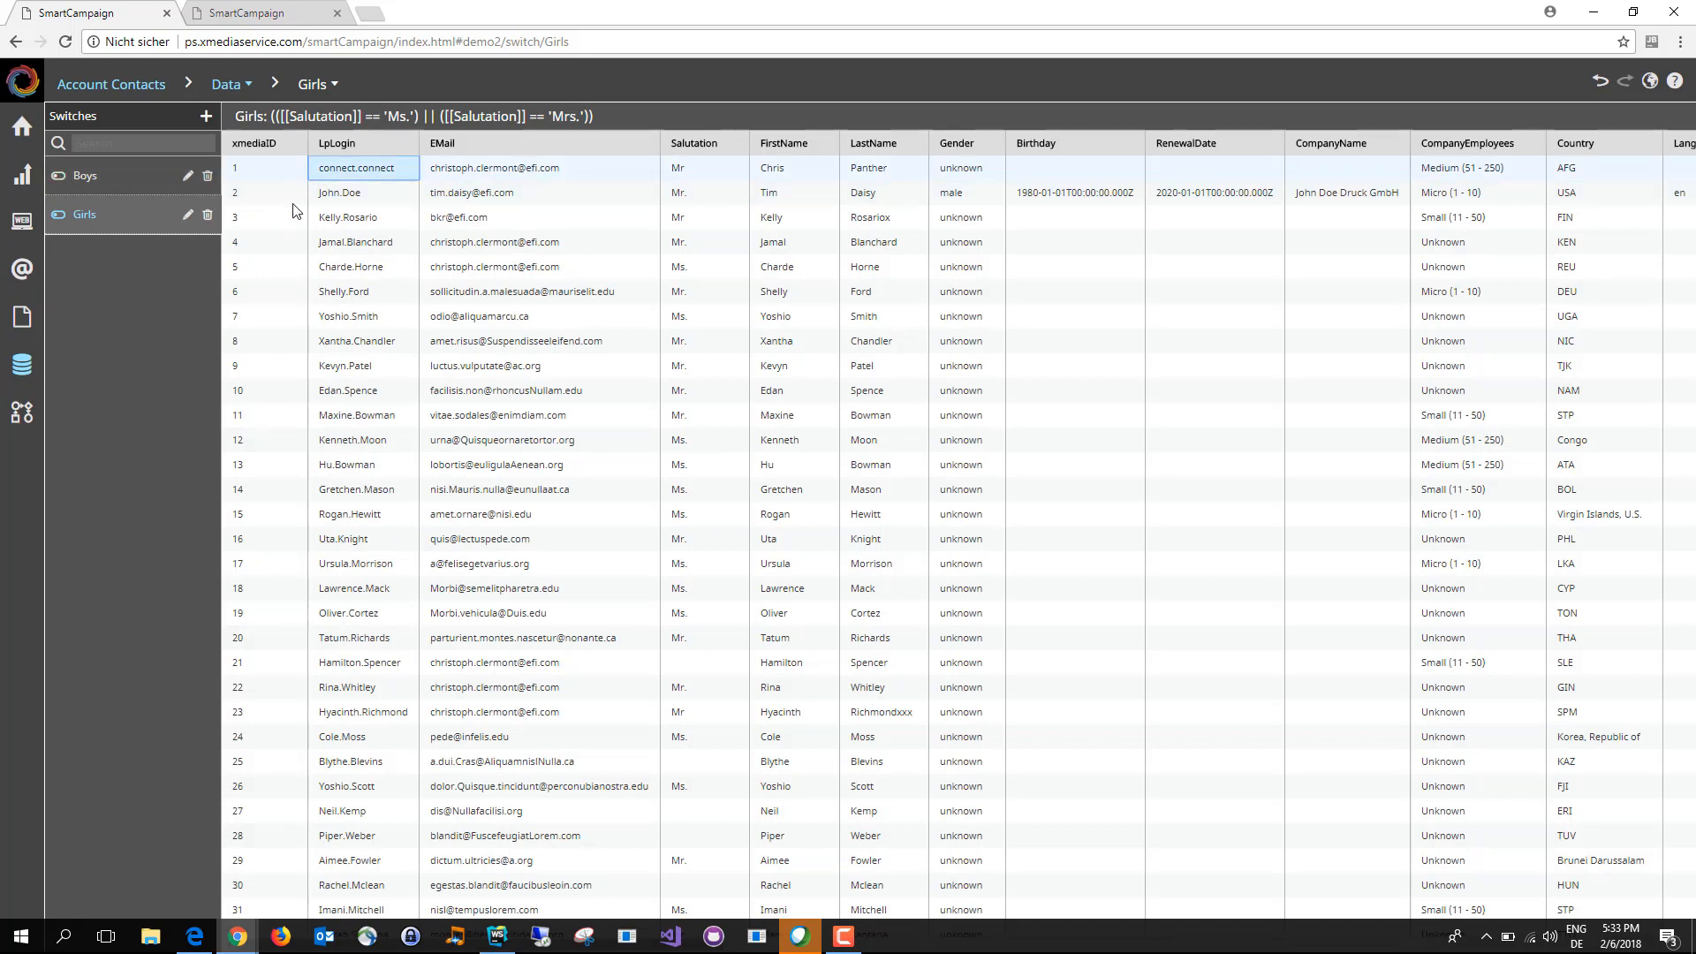
{"action": "left_click", "coordinate": [343, 193]}
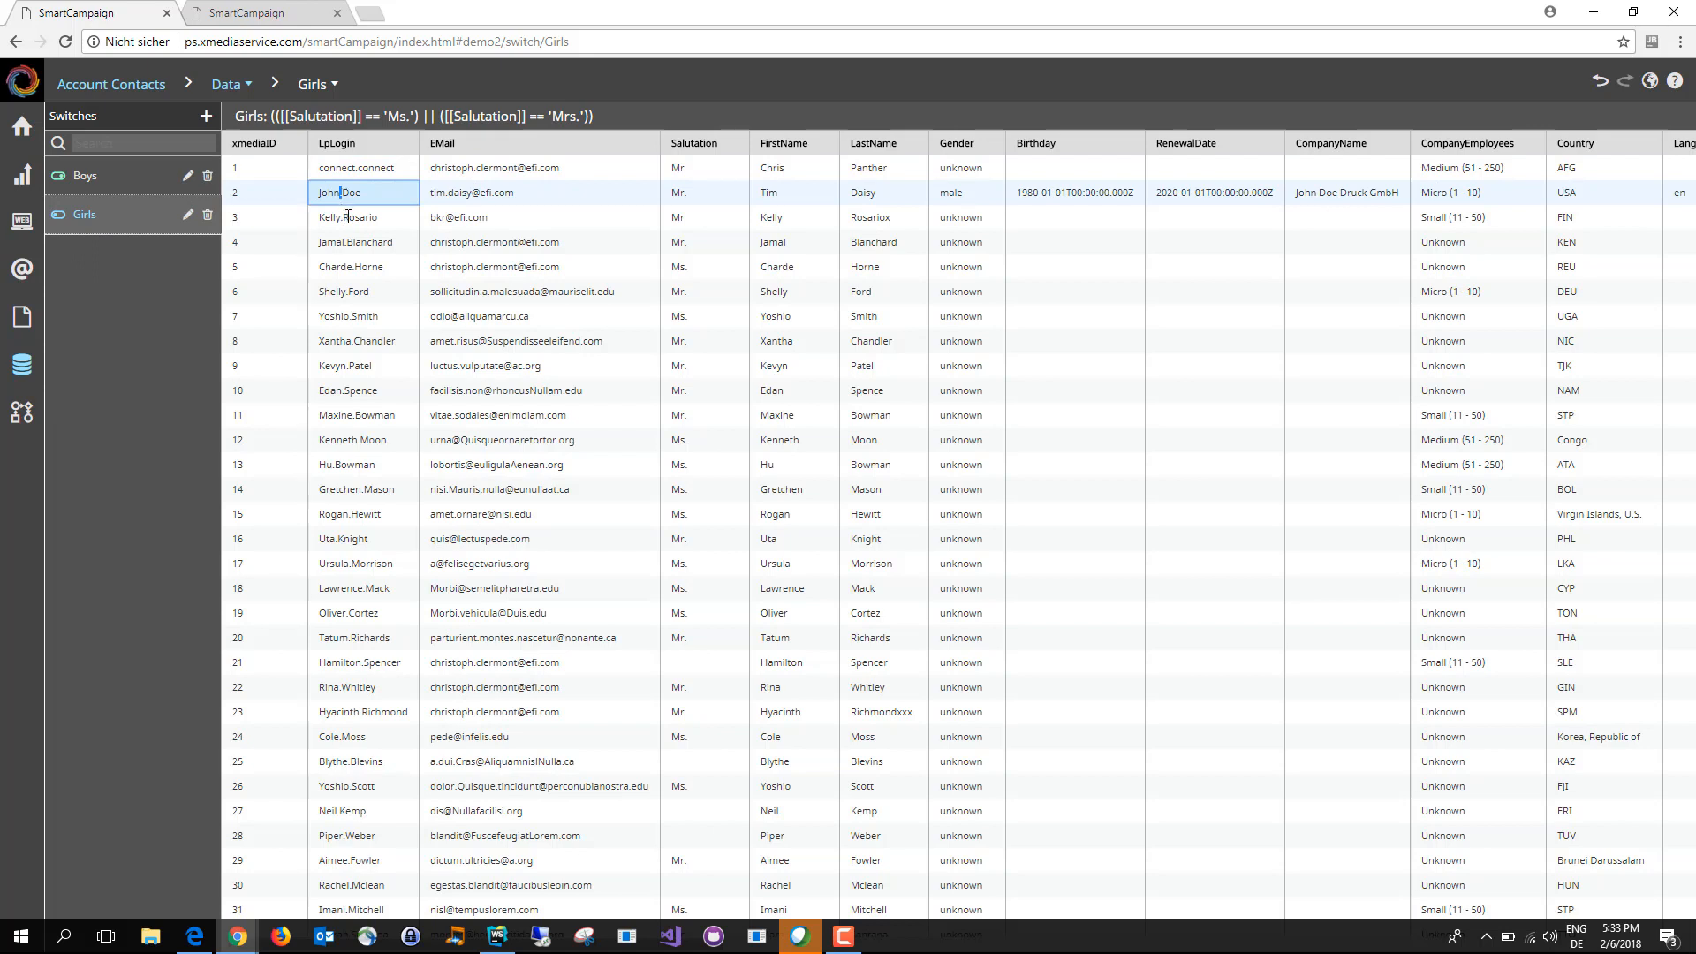
{"action": "left_click", "coordinate": [349, 217]}
{"action": "left_click", "coordinate": [357, 243]}
Step: Test the Boys switch against several contact records with different salutations, from record 3 through record 9
{"action": "left_click", "coordinate": [163, 180]}
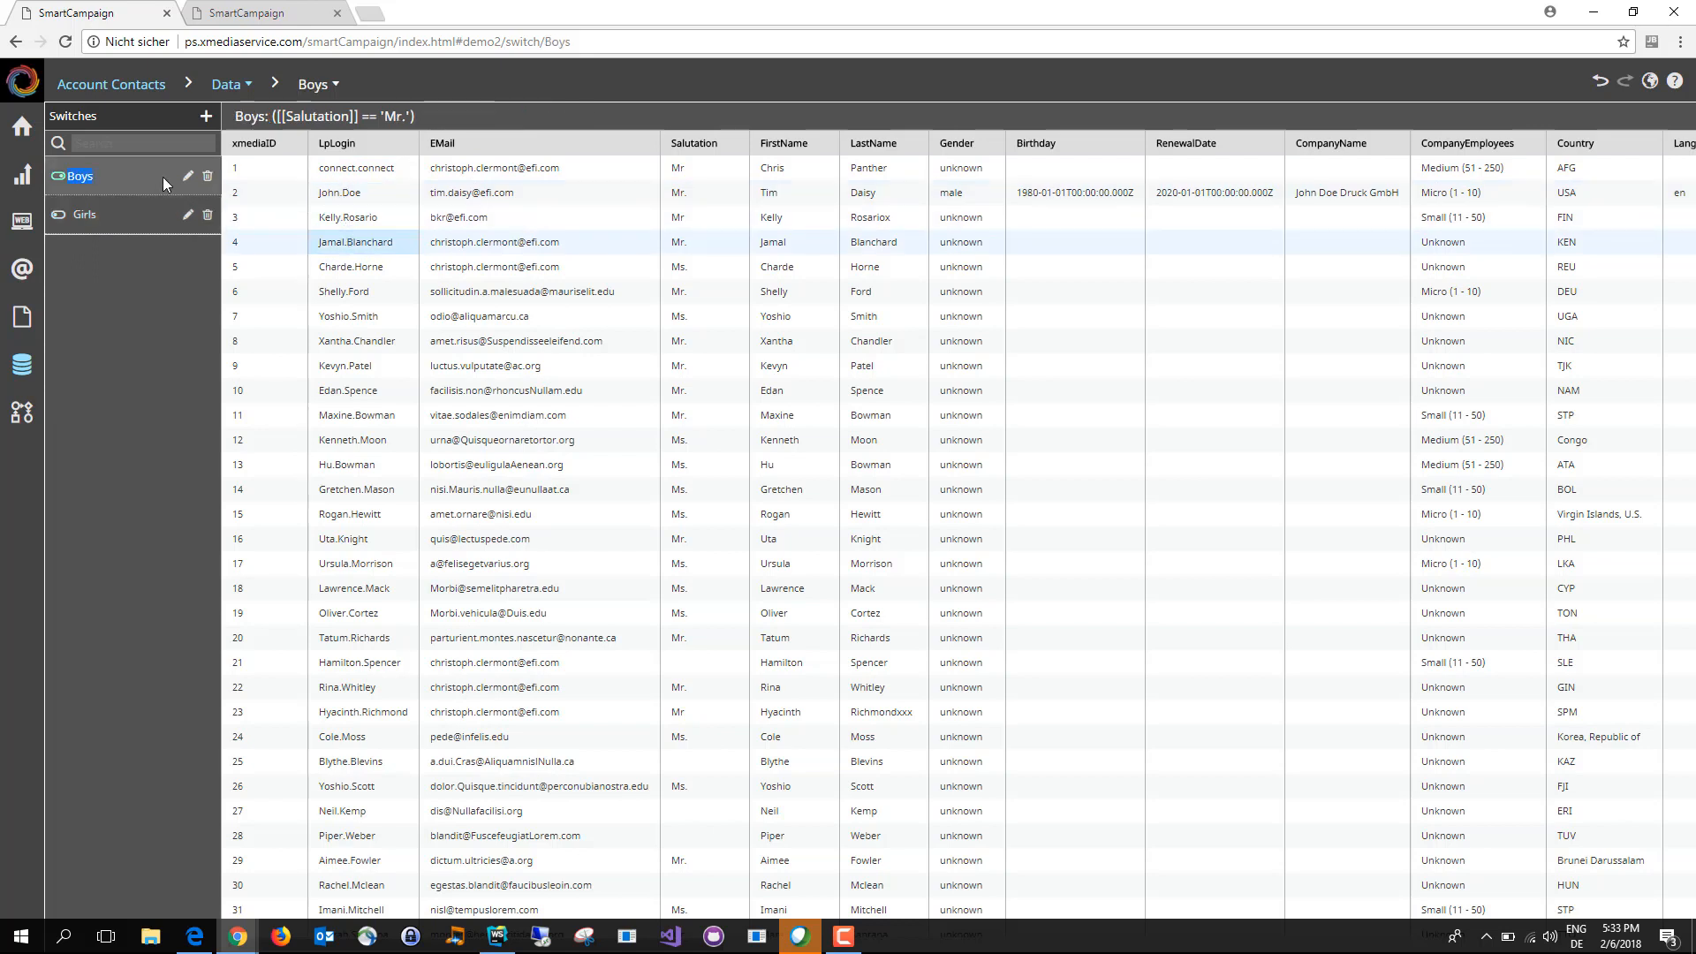
{"action": "left_click", "coordinate": [383, 225]}
{"action": "left_click", "coordinate": [381, 244]}
{"action": "left_click", "coordinate": [365, 289]}
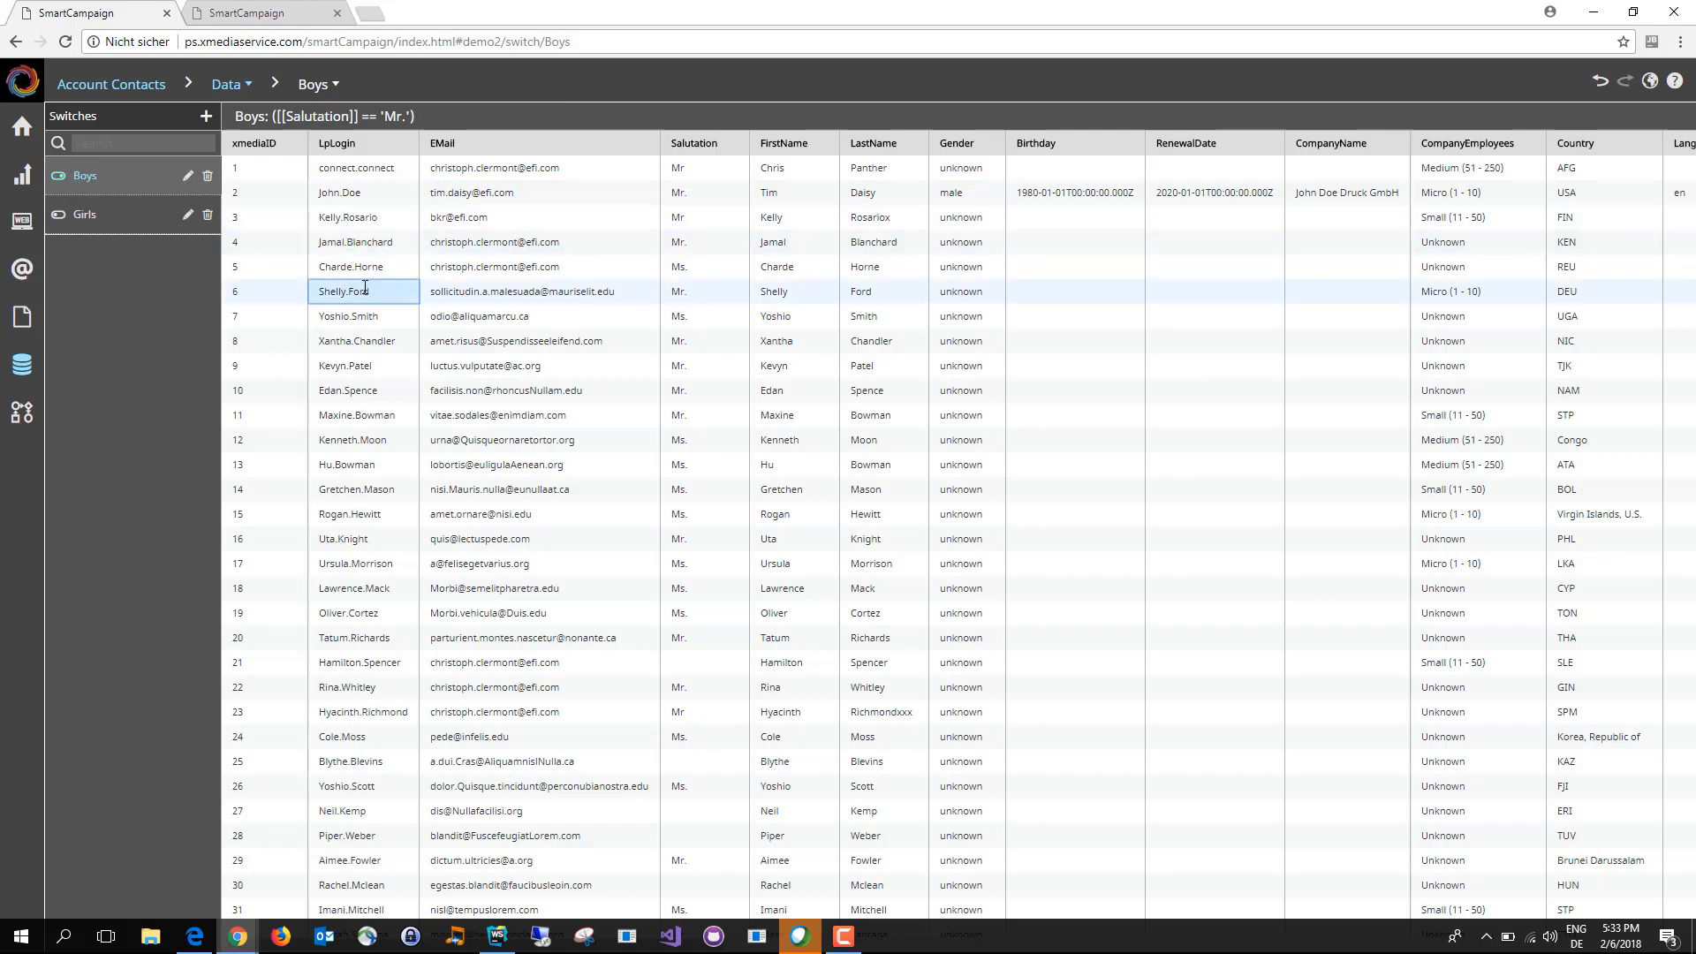
{"action": "left_click", "coordinate": [370, 344]}
{"action": "left_click", "coordinate": [374, 316]}
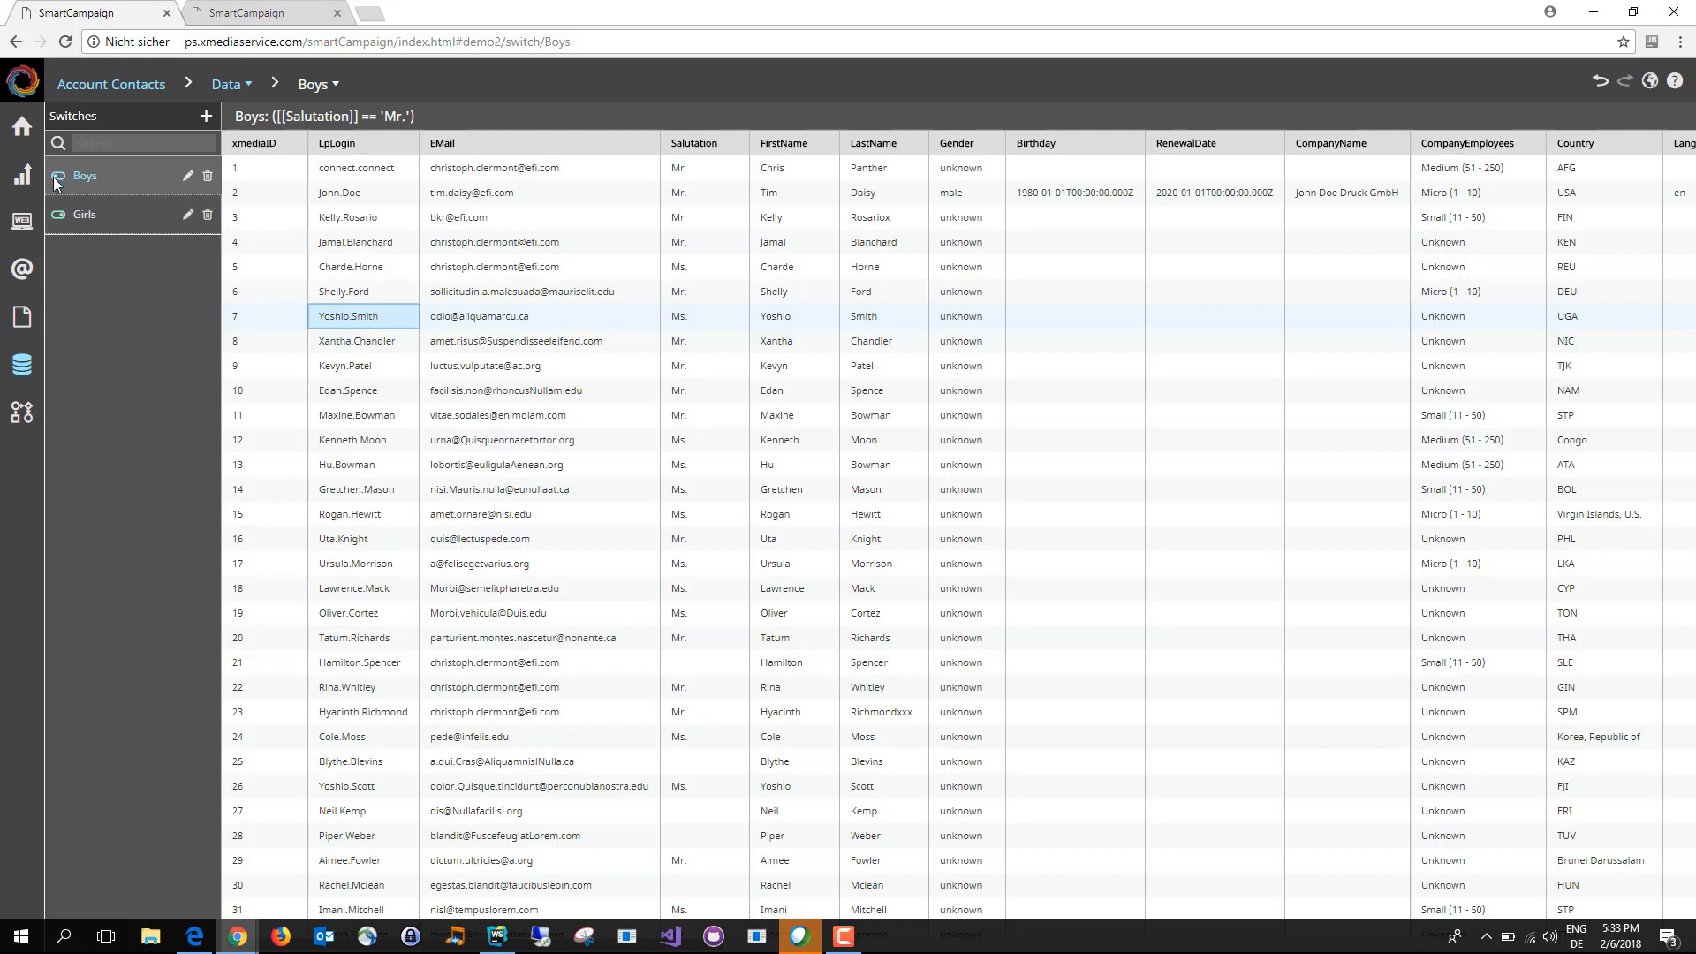
{"action": "left_click", "coordinate": [333, 343]}
{"action": "left_click", "coordinate": [332, 369]}
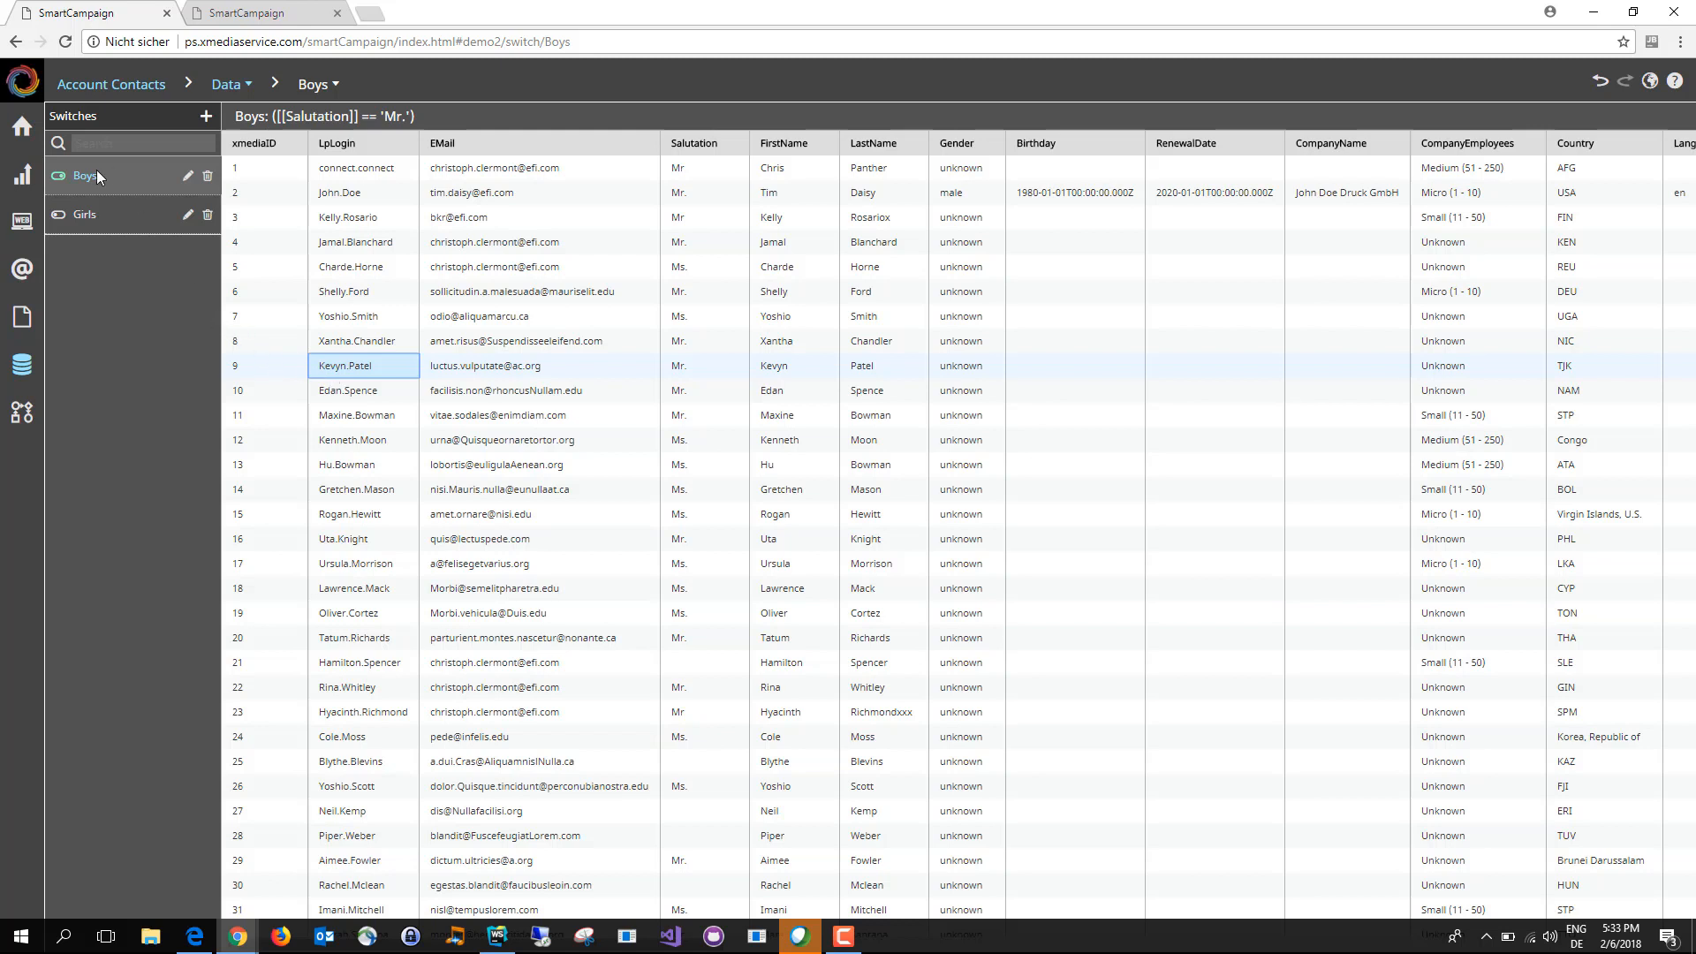
Step: Open the Expired webpage for editing and select the group below the grid
{"action": "left_click", "coordinate": [24, 225]}
{"action": "mouse_move", "coordinate": [165, 193]}
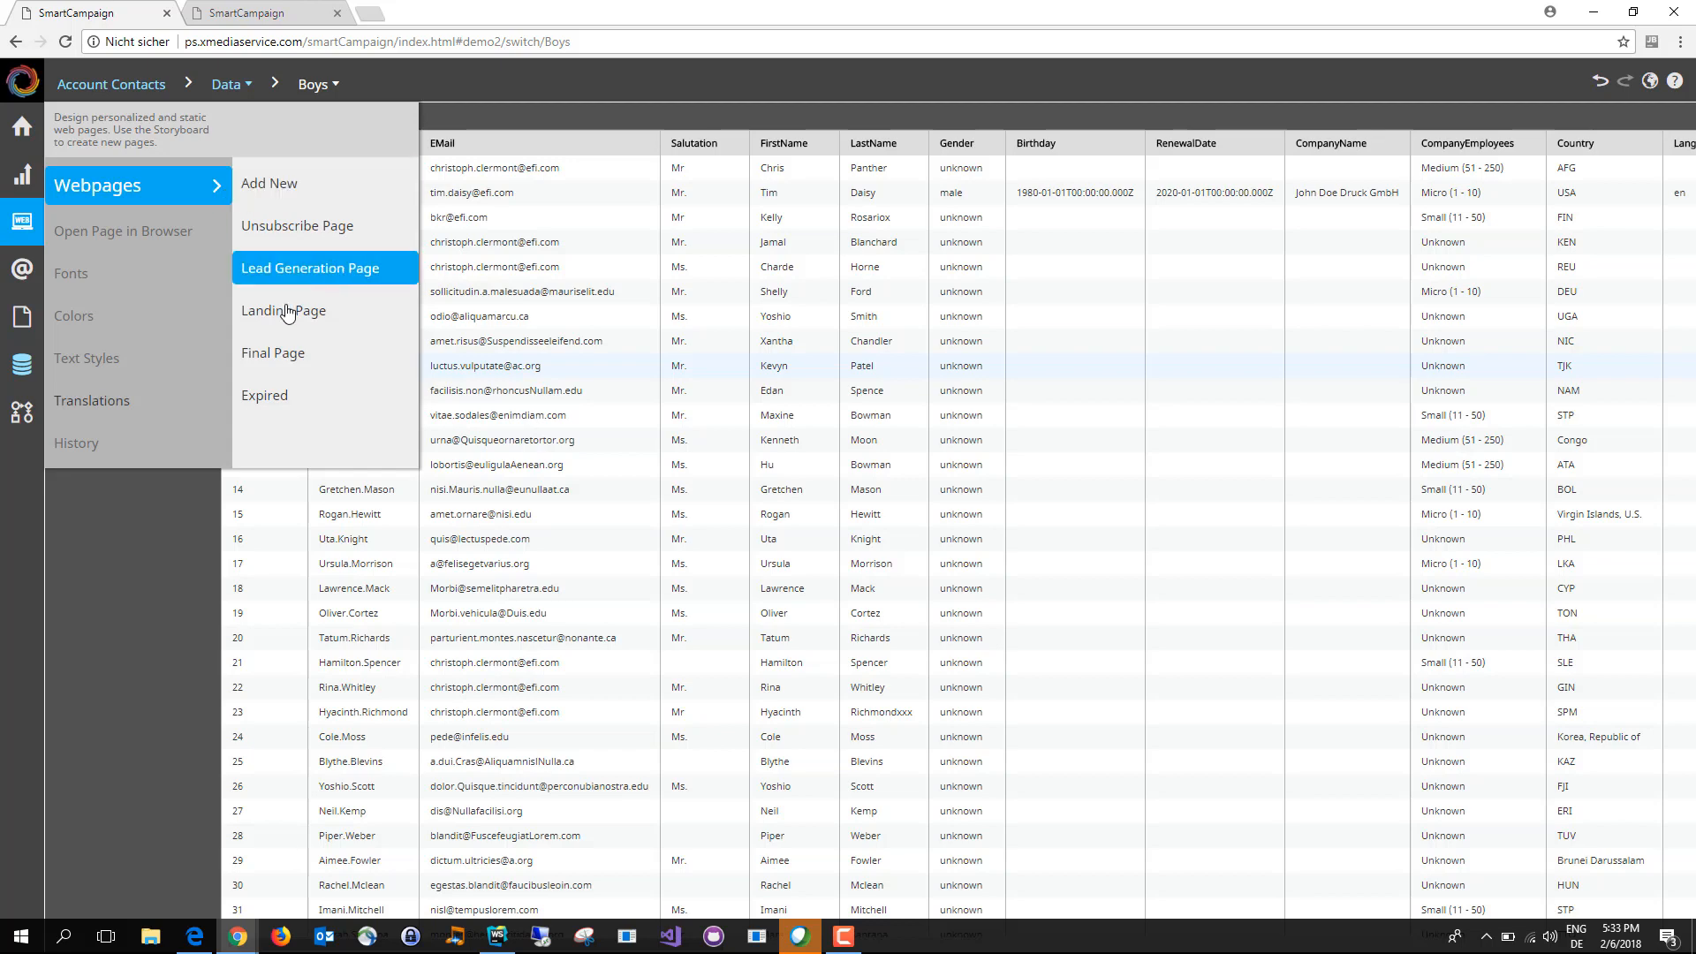
{"action": "left_click", "coordinate": [290, 398]}
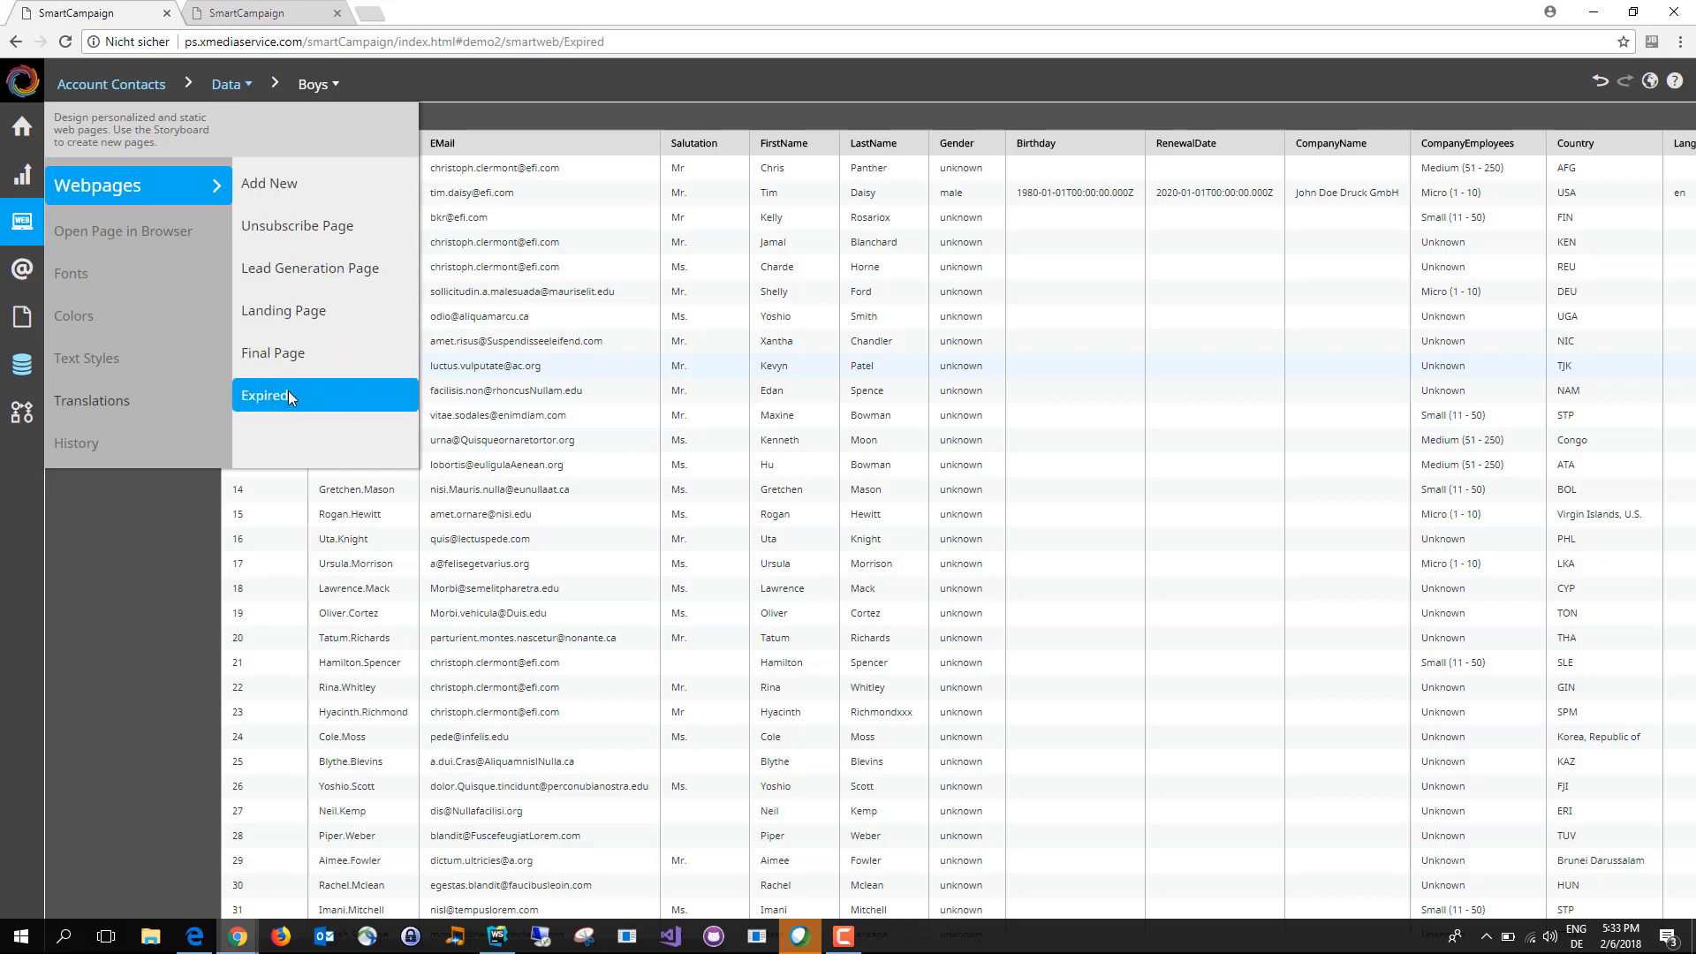
{"action": "left_click", "coordinate": [447, 362]}
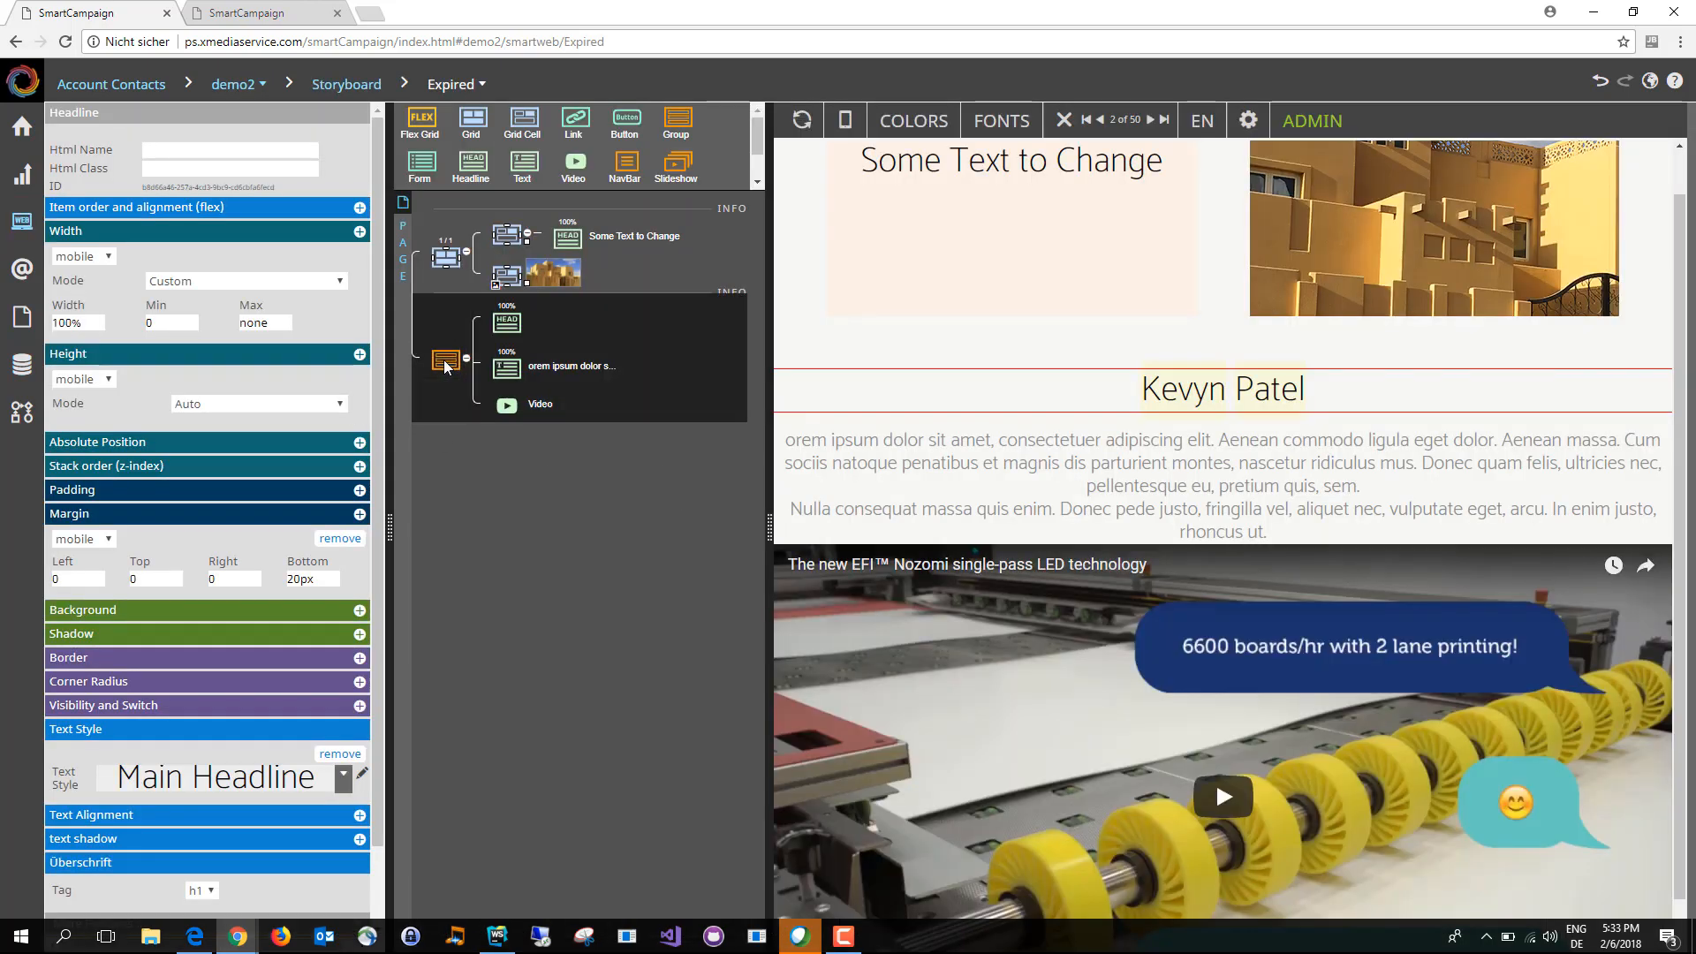
Step: Add the Visibility and Switch property to the group's headline, try hiding it on tablet, and widen the page preview
{"action": "left_click", "coordinate": [504, 325]}
{"action": "scroll", "coordinate": [195, 657], "scroll_direction": "down", "scroll_amount": 1}
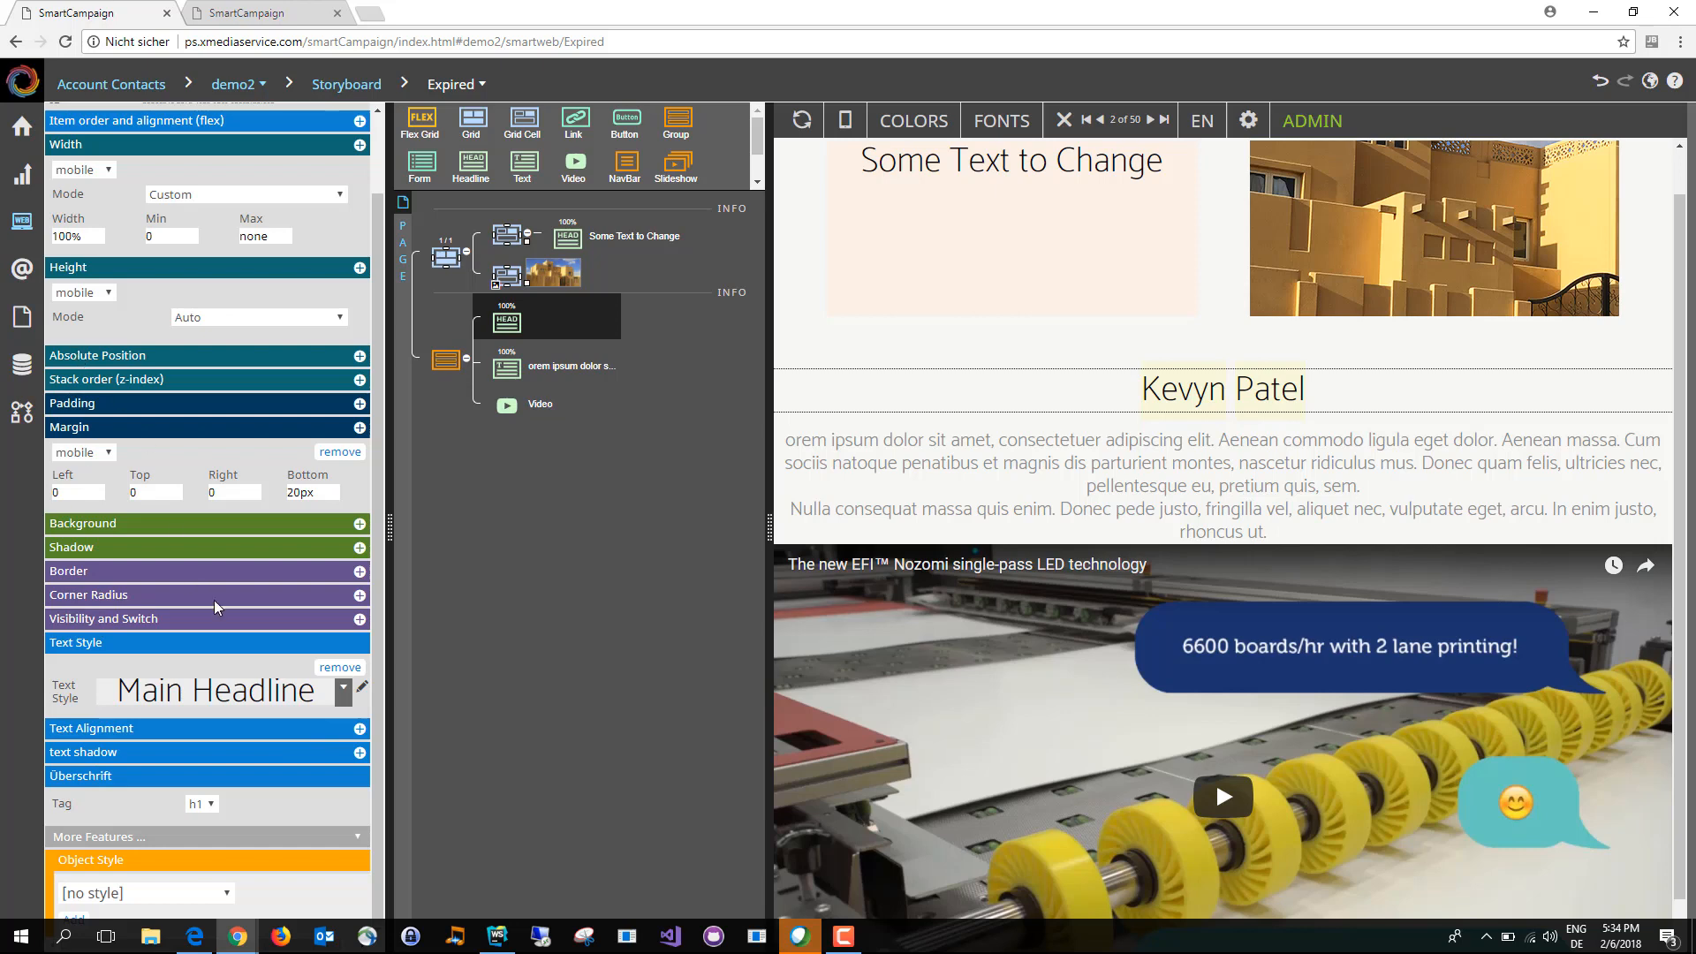
{"action": "left_click", "coordinate": [359, 620]}
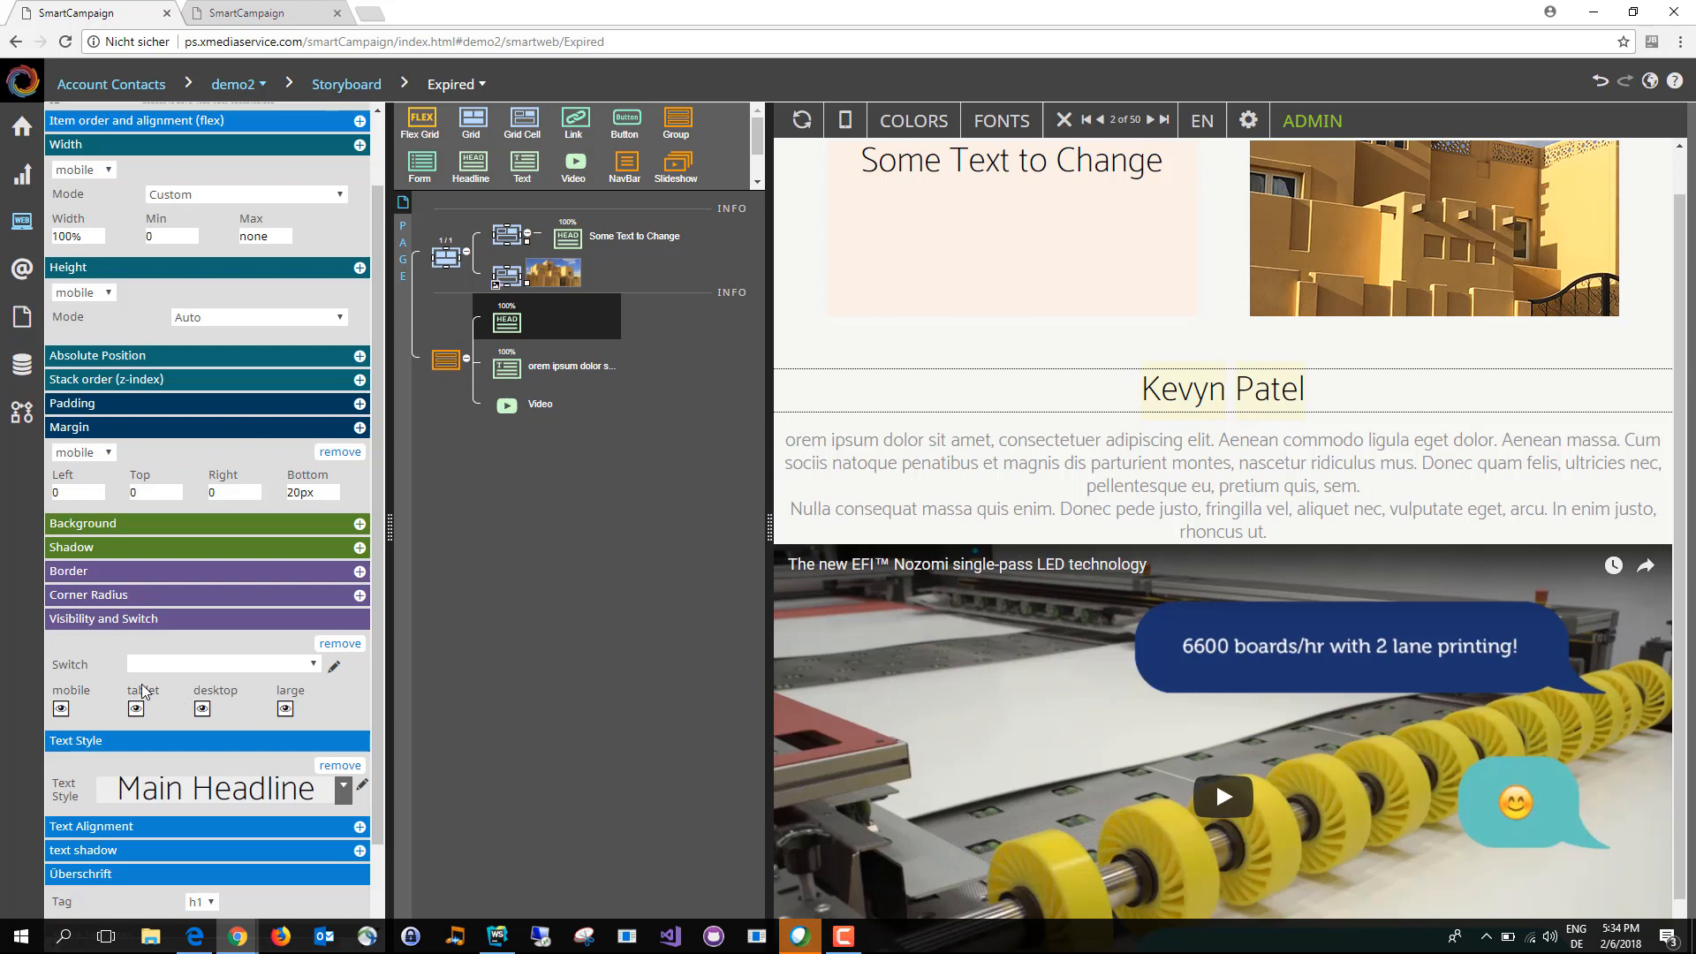
{"action": "left_click", "coordinate": [136, 708]}
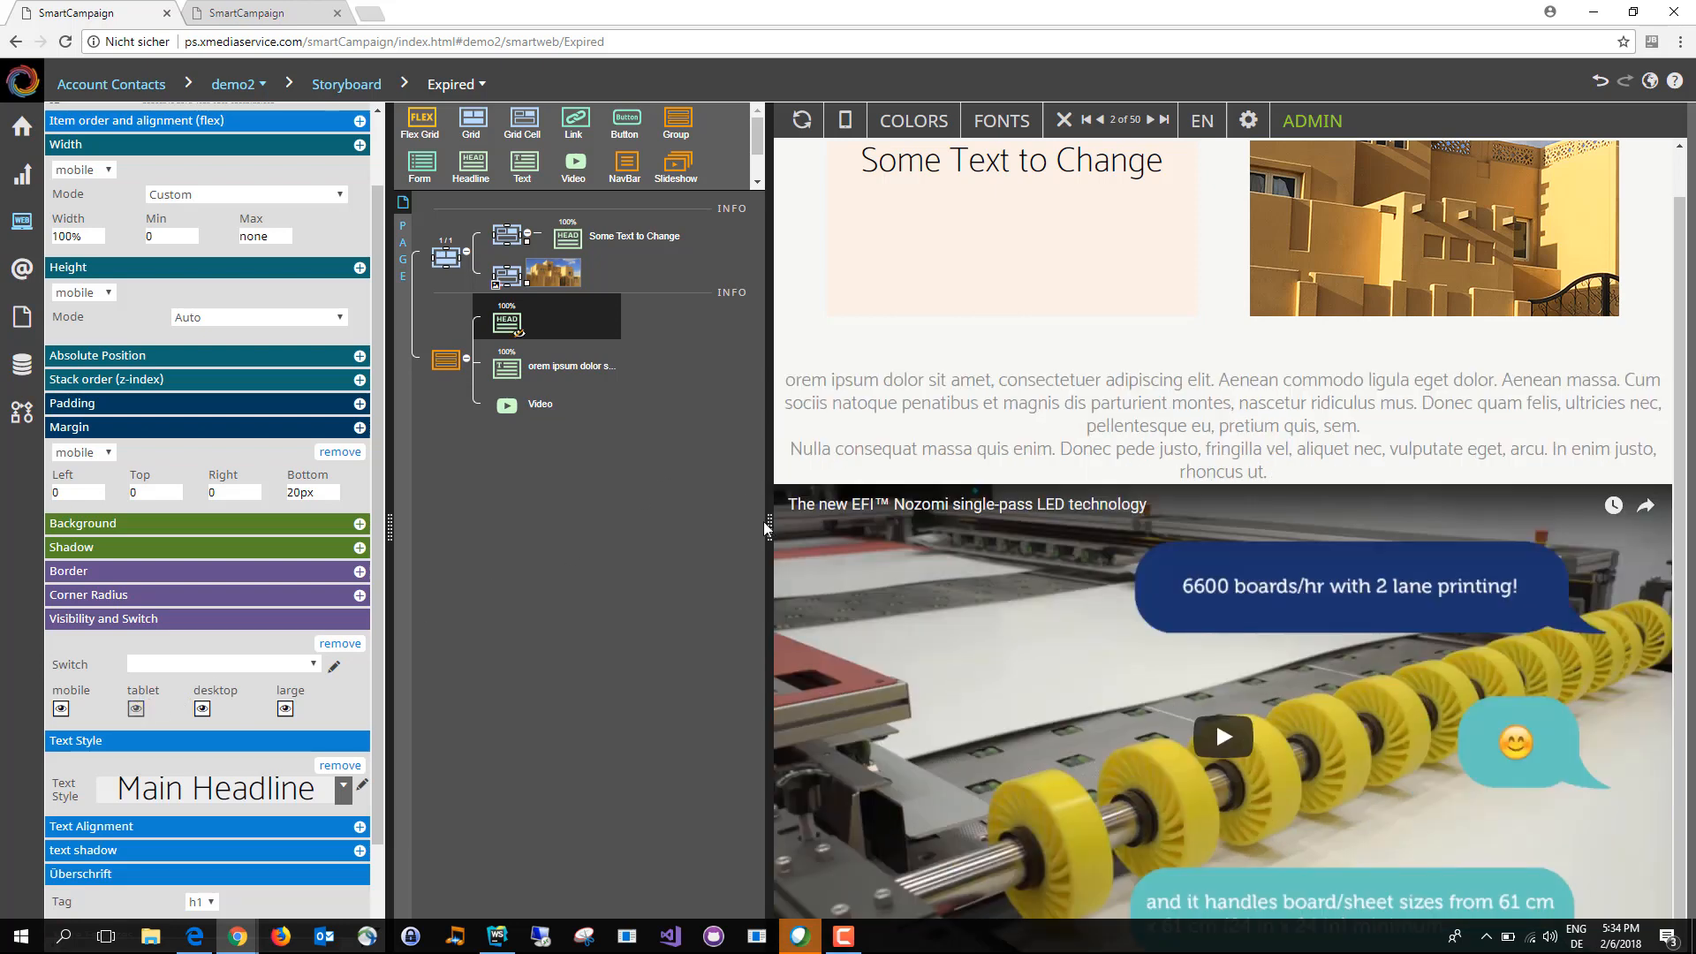
{"action": "mouse_move", "coordinate": [765, 528]}
{"action": "left_mouse_down"}
{"action": "mouse_move", "coordinate": [1134, 529]}
{"action": "mouse_move", "coordinate": [502, 548]}
{"action": "mouse_move", "coordinate": [711, 546]}
{"action": "left_mouse_up"}
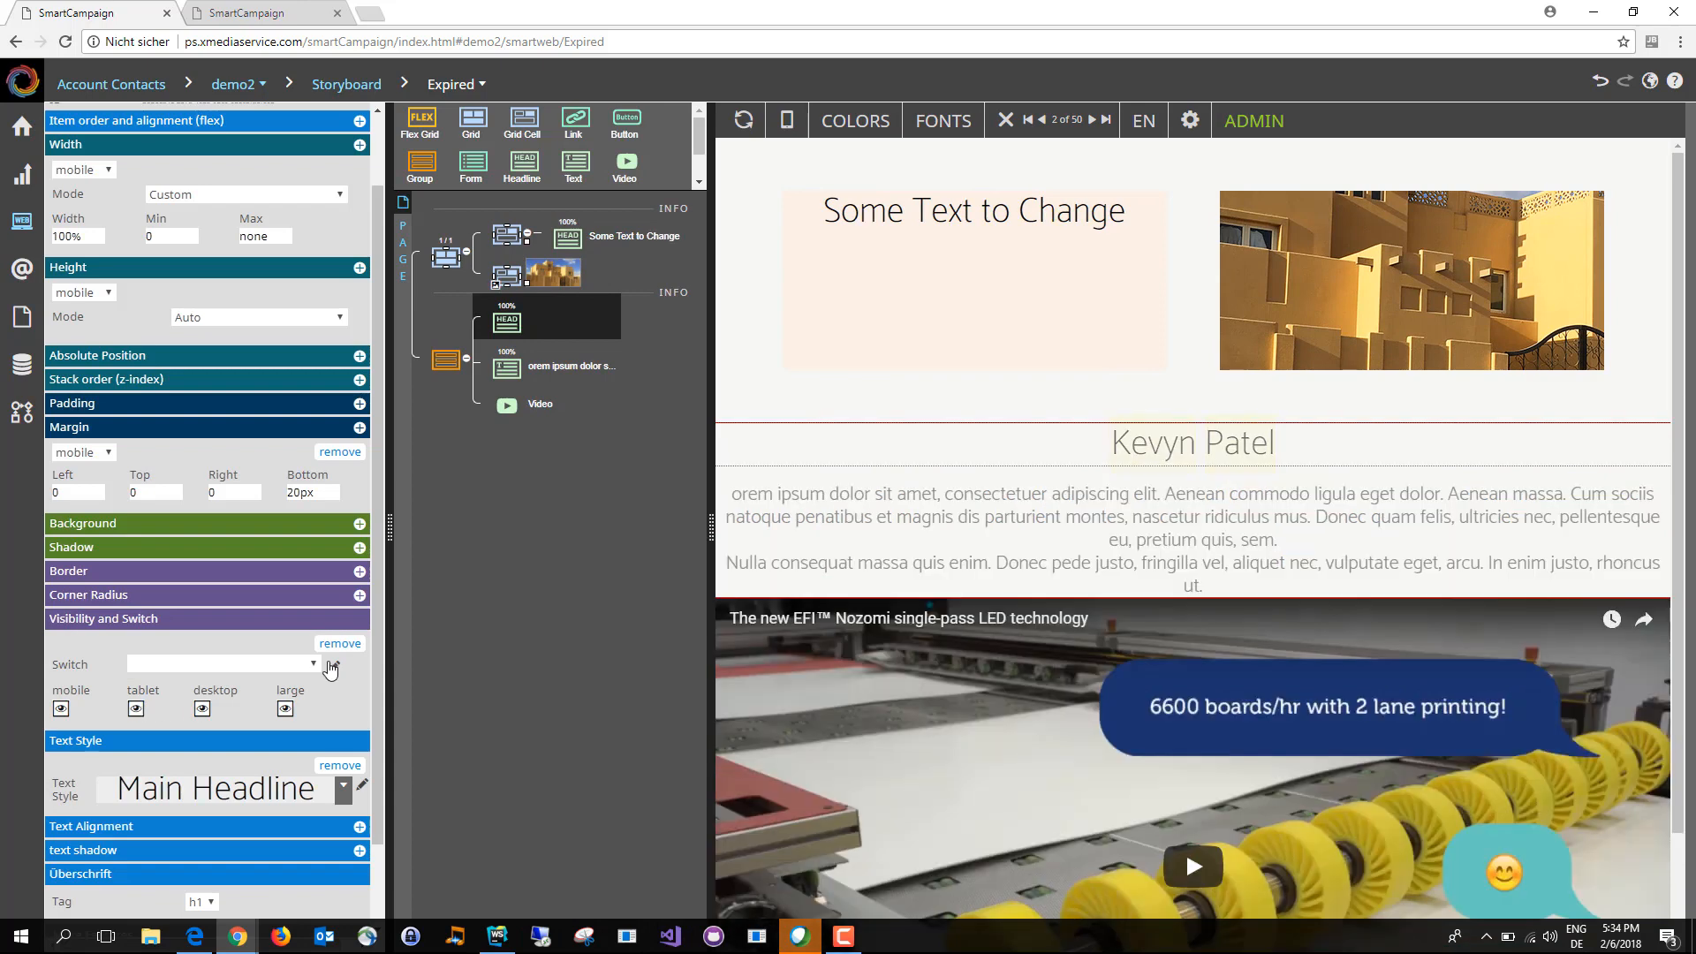
Step: Assign the Boys switch to the headline's visibility
{"action": "left_click", "coordinate": [311, 663]}
{"action": "left_click", "coordinate": [295, 699]}
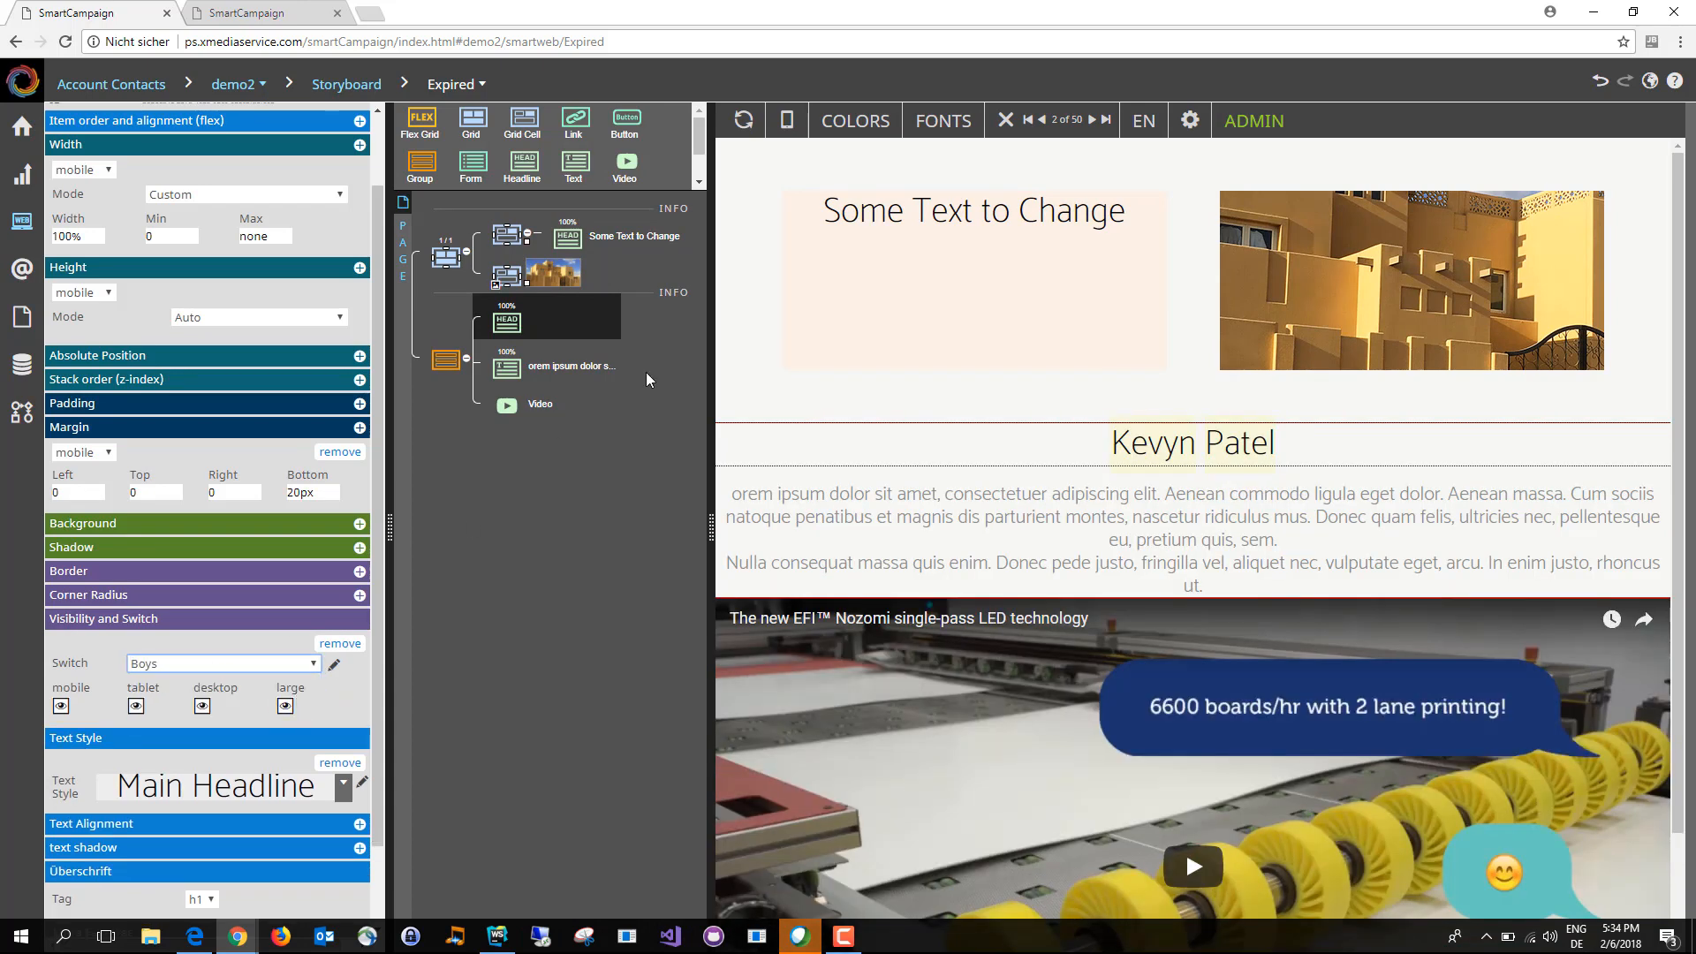
{"action": "left_click", "coordinate": [636, 516]}
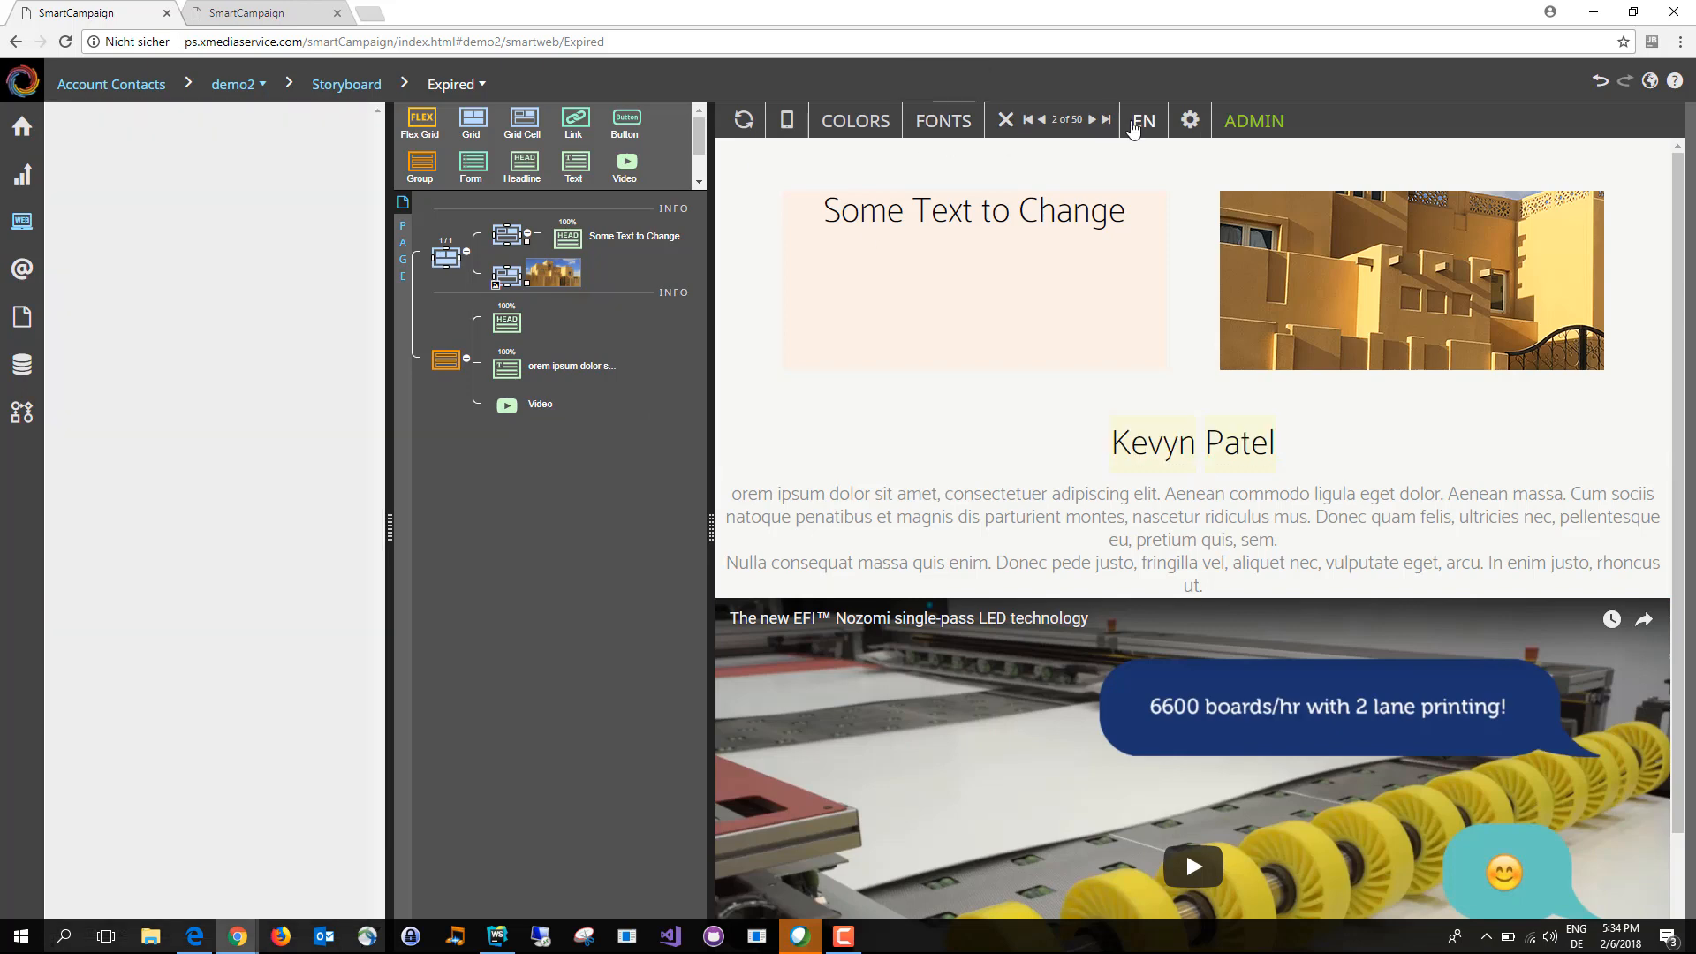
Step: Step forward and back through the contact records in the preview to check the headline's switch-controlled visibility
{"action": "left_click", "coordinate": [1095, 120]}
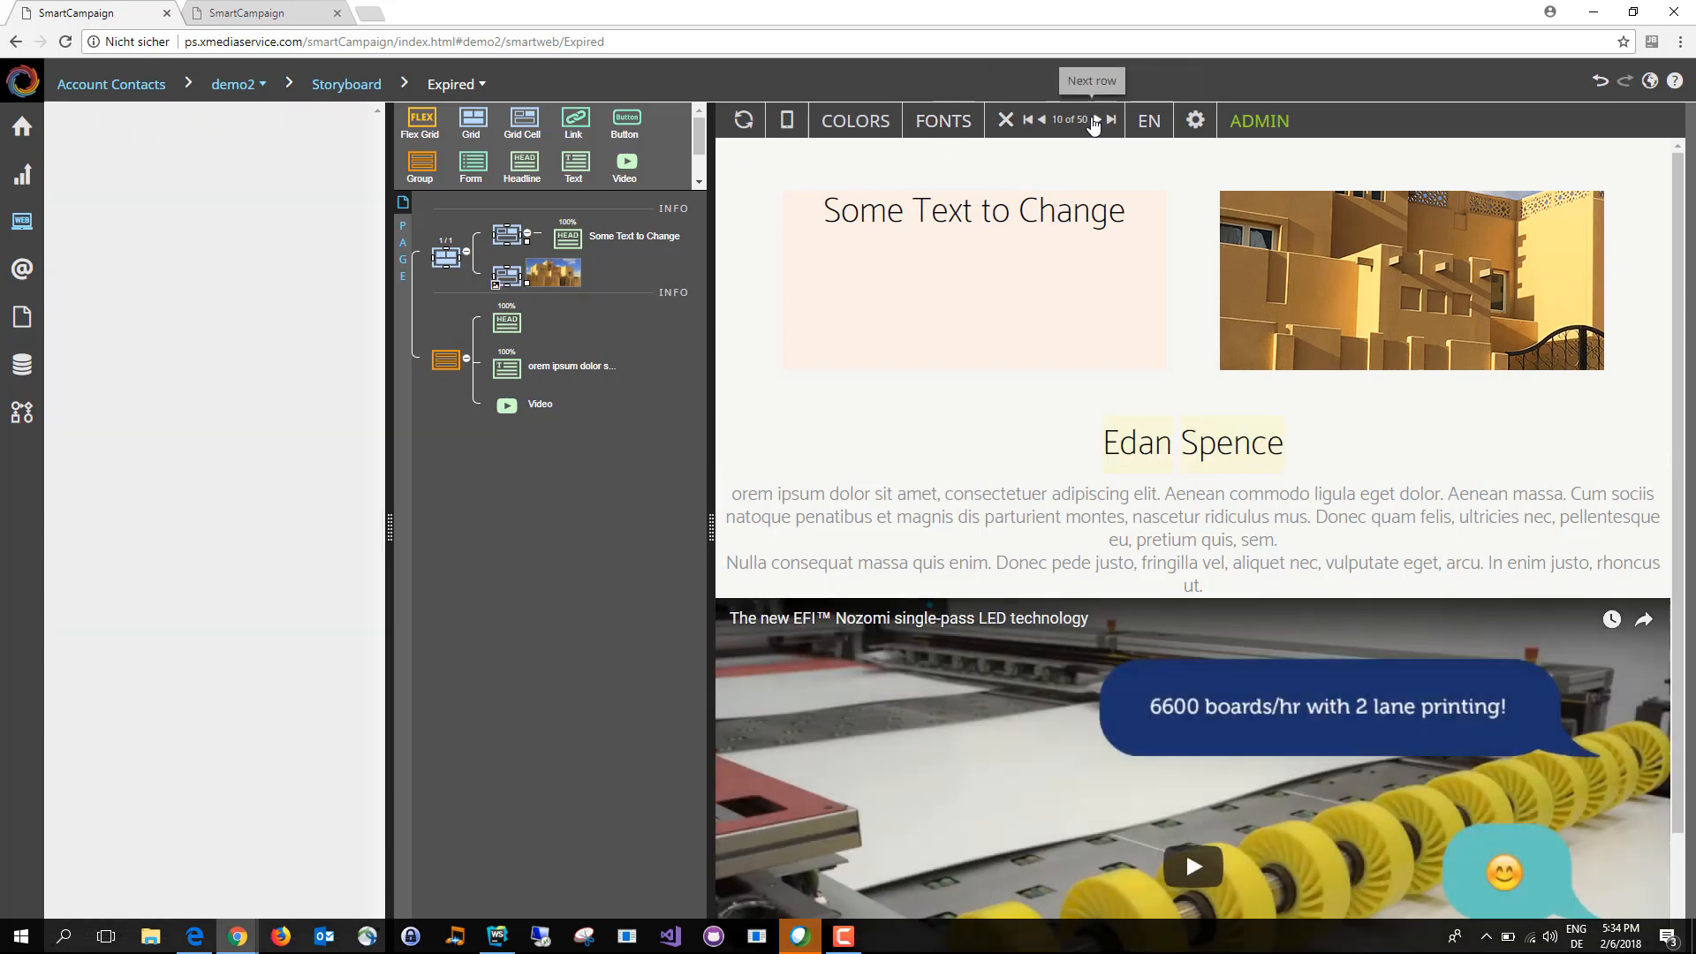
{"action": "left_click", "coordinate": [1094, 120]}
{"action": "left_click", "coordinate": [1094, 120]}
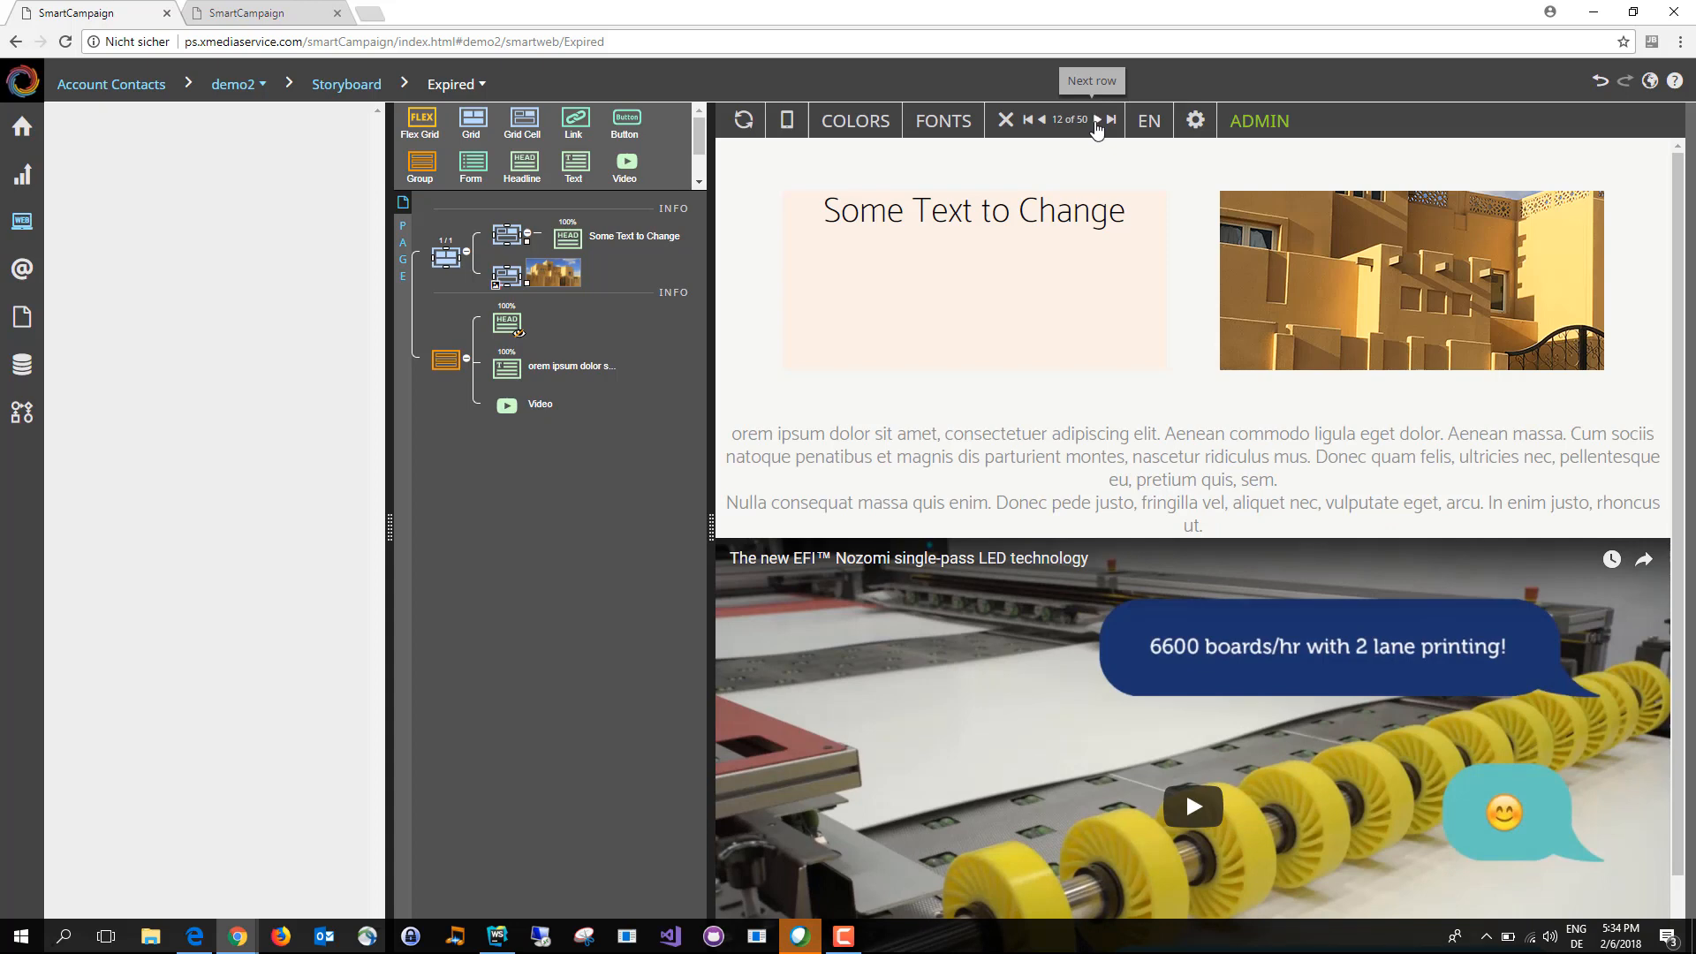
{"action": "left_click", "coordinate": [1099, 120]}
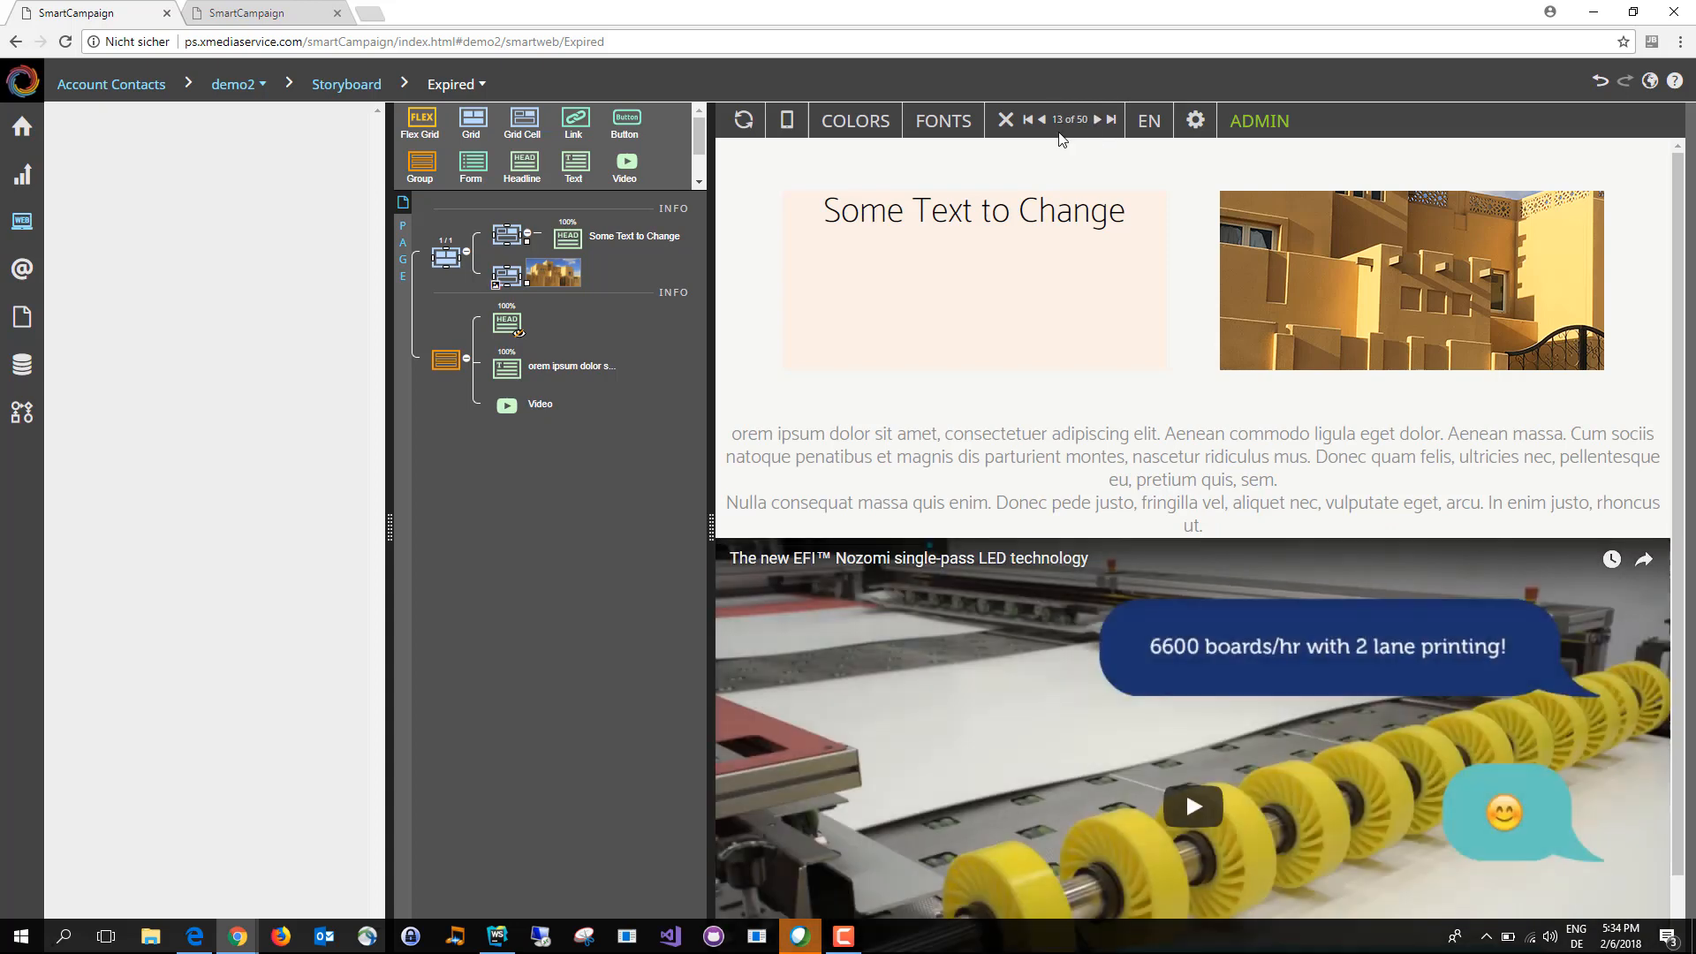
{"action": "left_click", "coordinate": [1044, 120]}
{"action": "left_click", "coordinate": [1043, 120]}
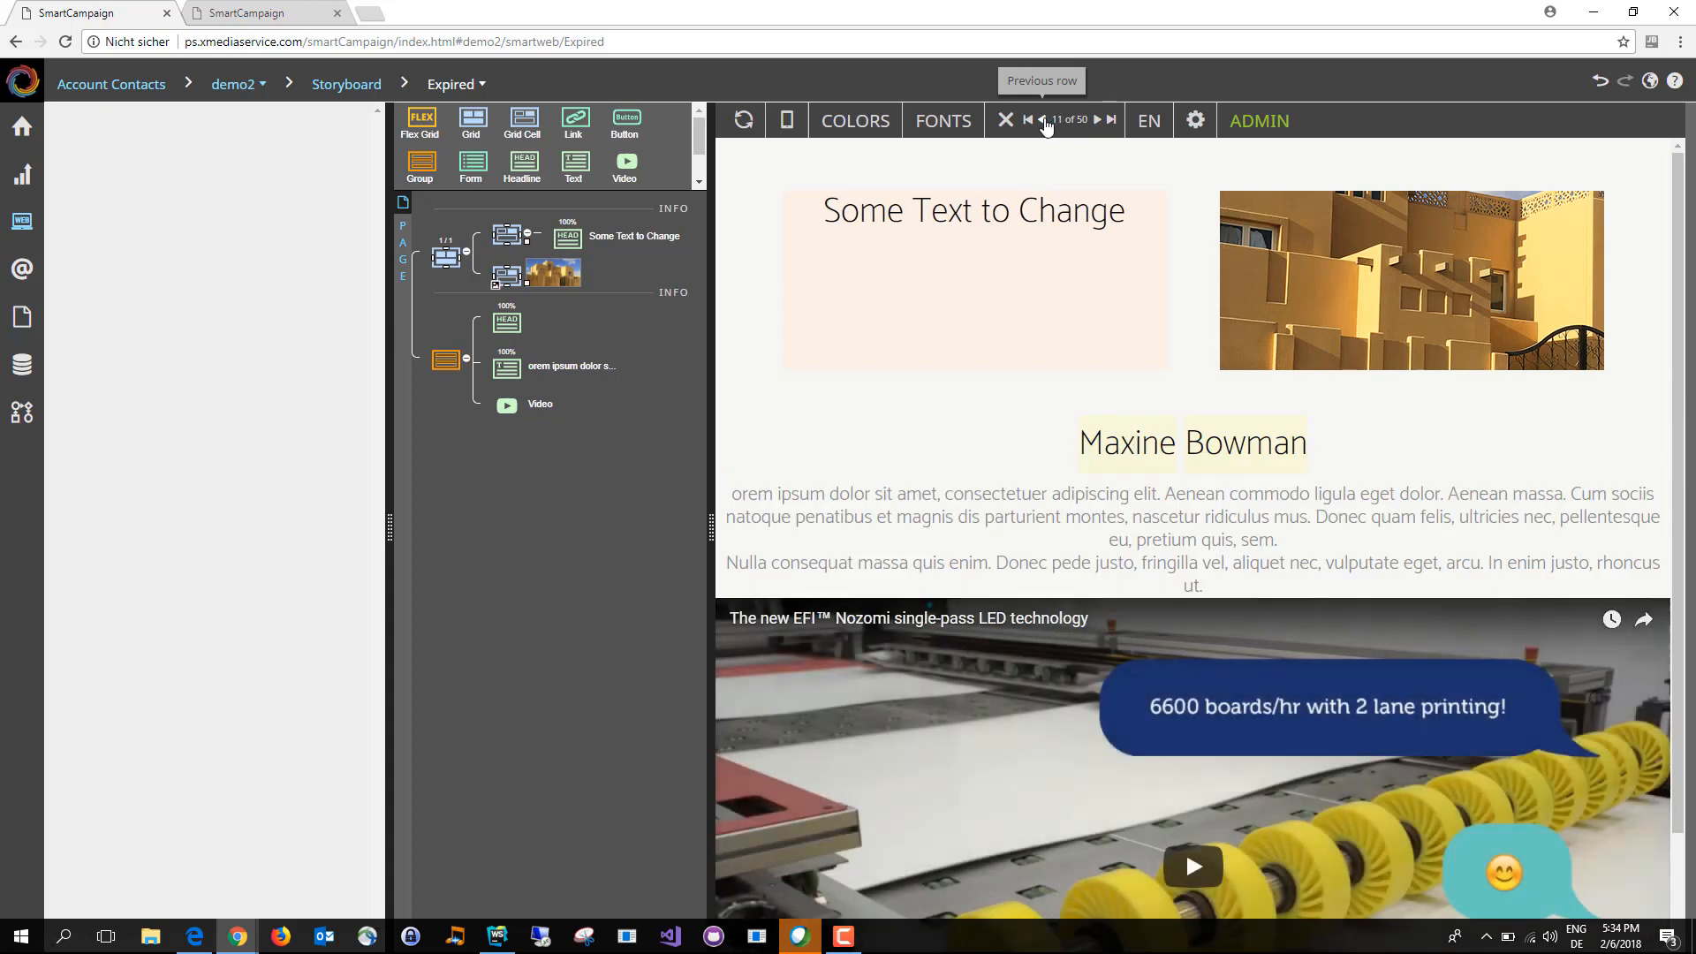
{"action": "left_click", "coordinate": [1043, 120]}
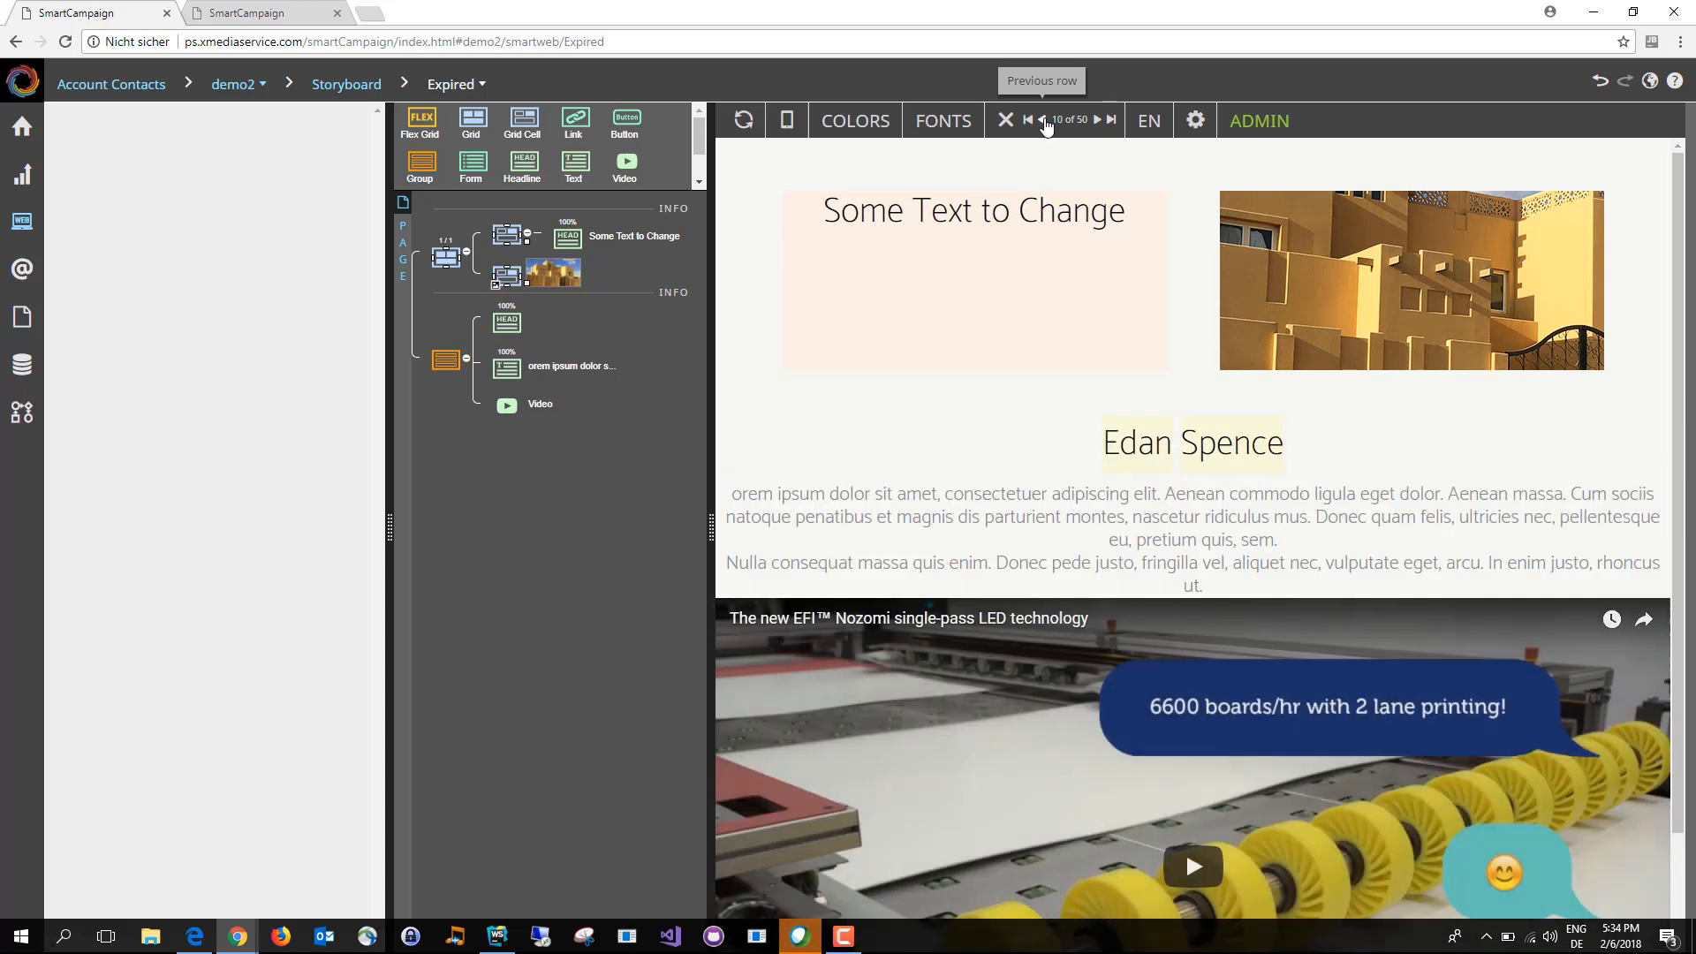
{"action": "left_click", "coordinate": [453, 357]}
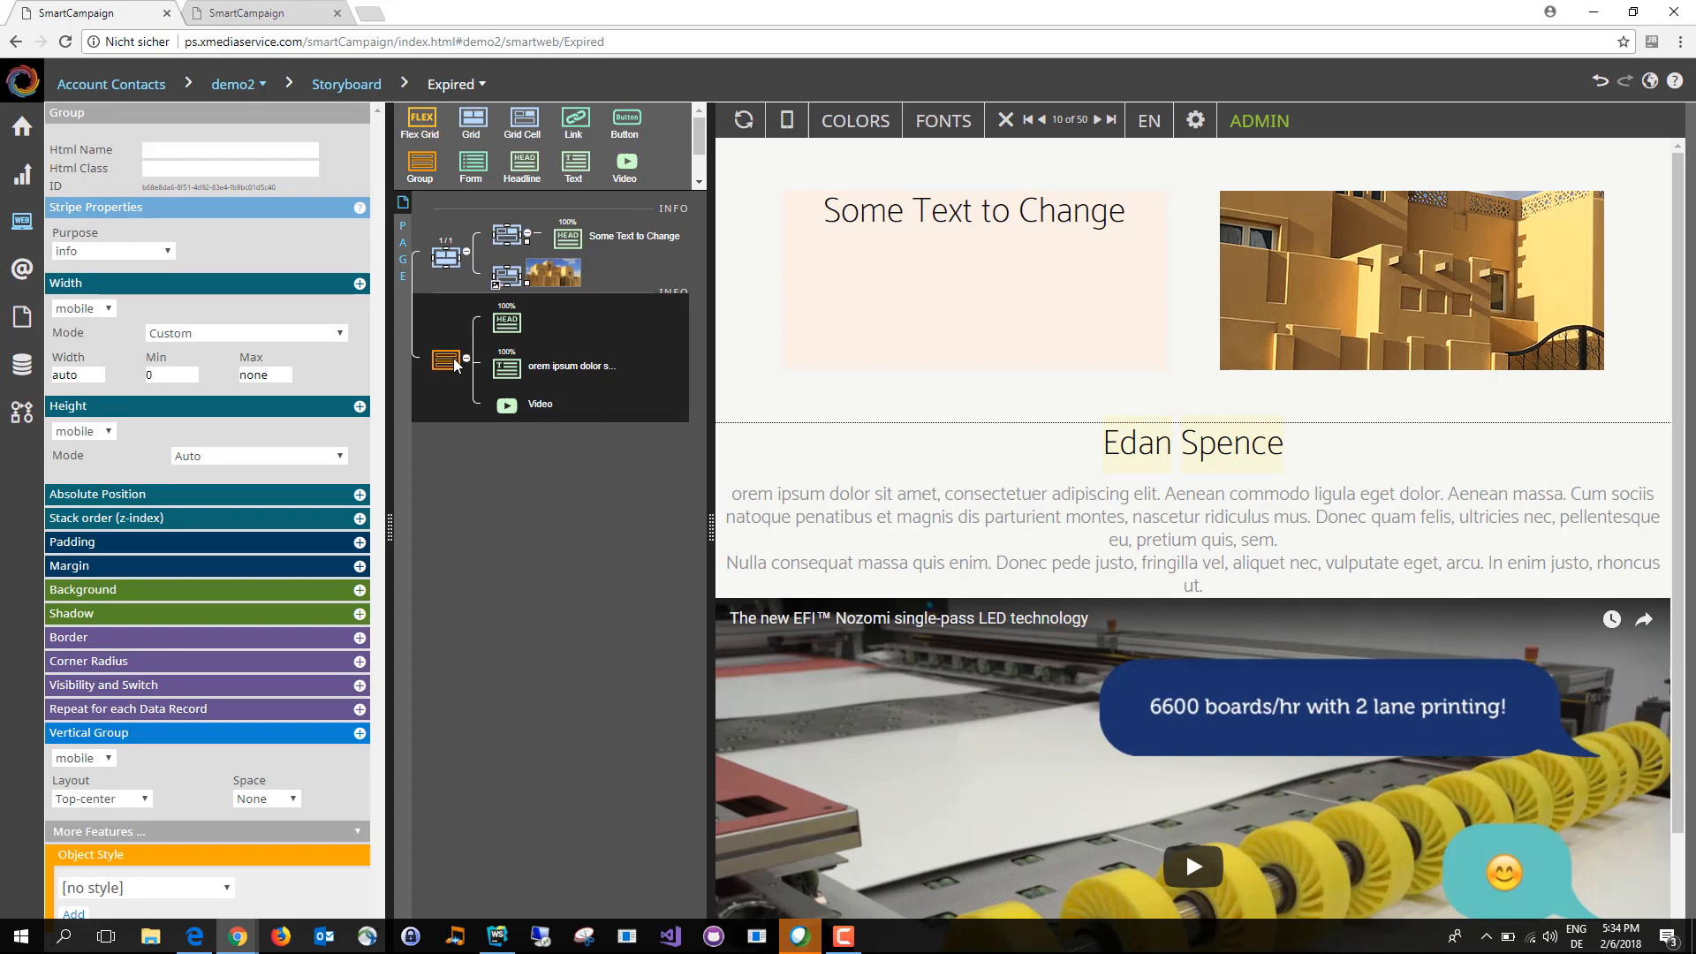
Step: Open the Invitation Postcard document from the storyboard and select its background image
{"action": "left_click", "coordinate": [22, 175]}
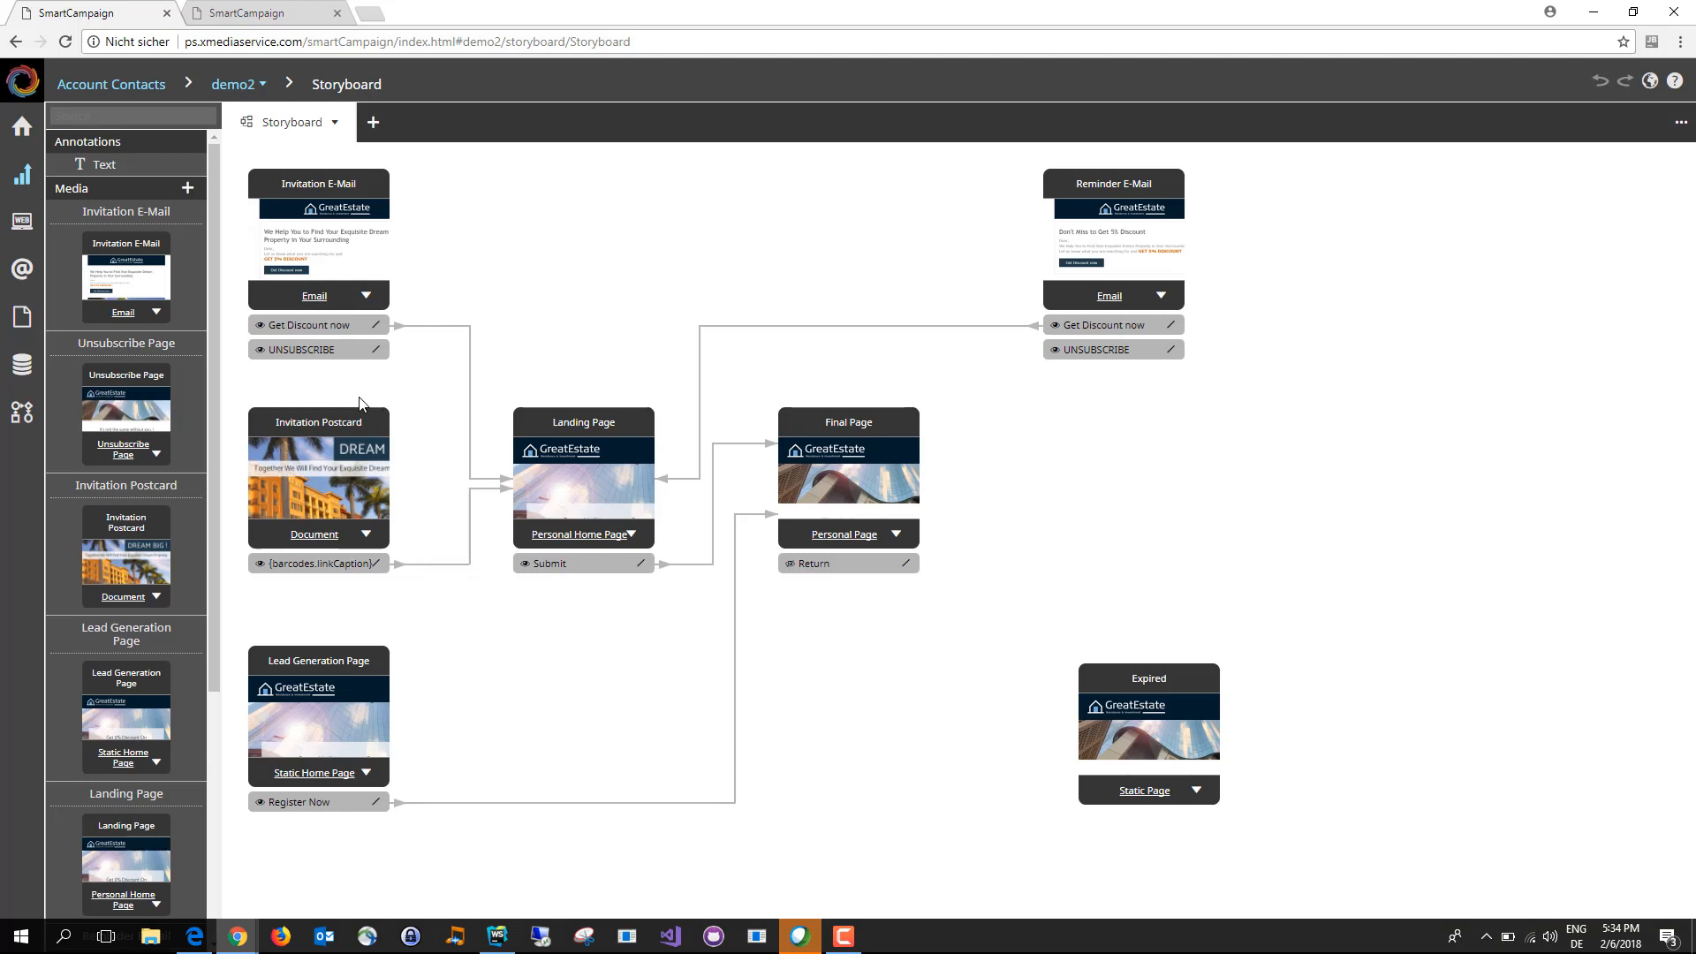
{"action": "left_click", "coordinate": [315, 535]}
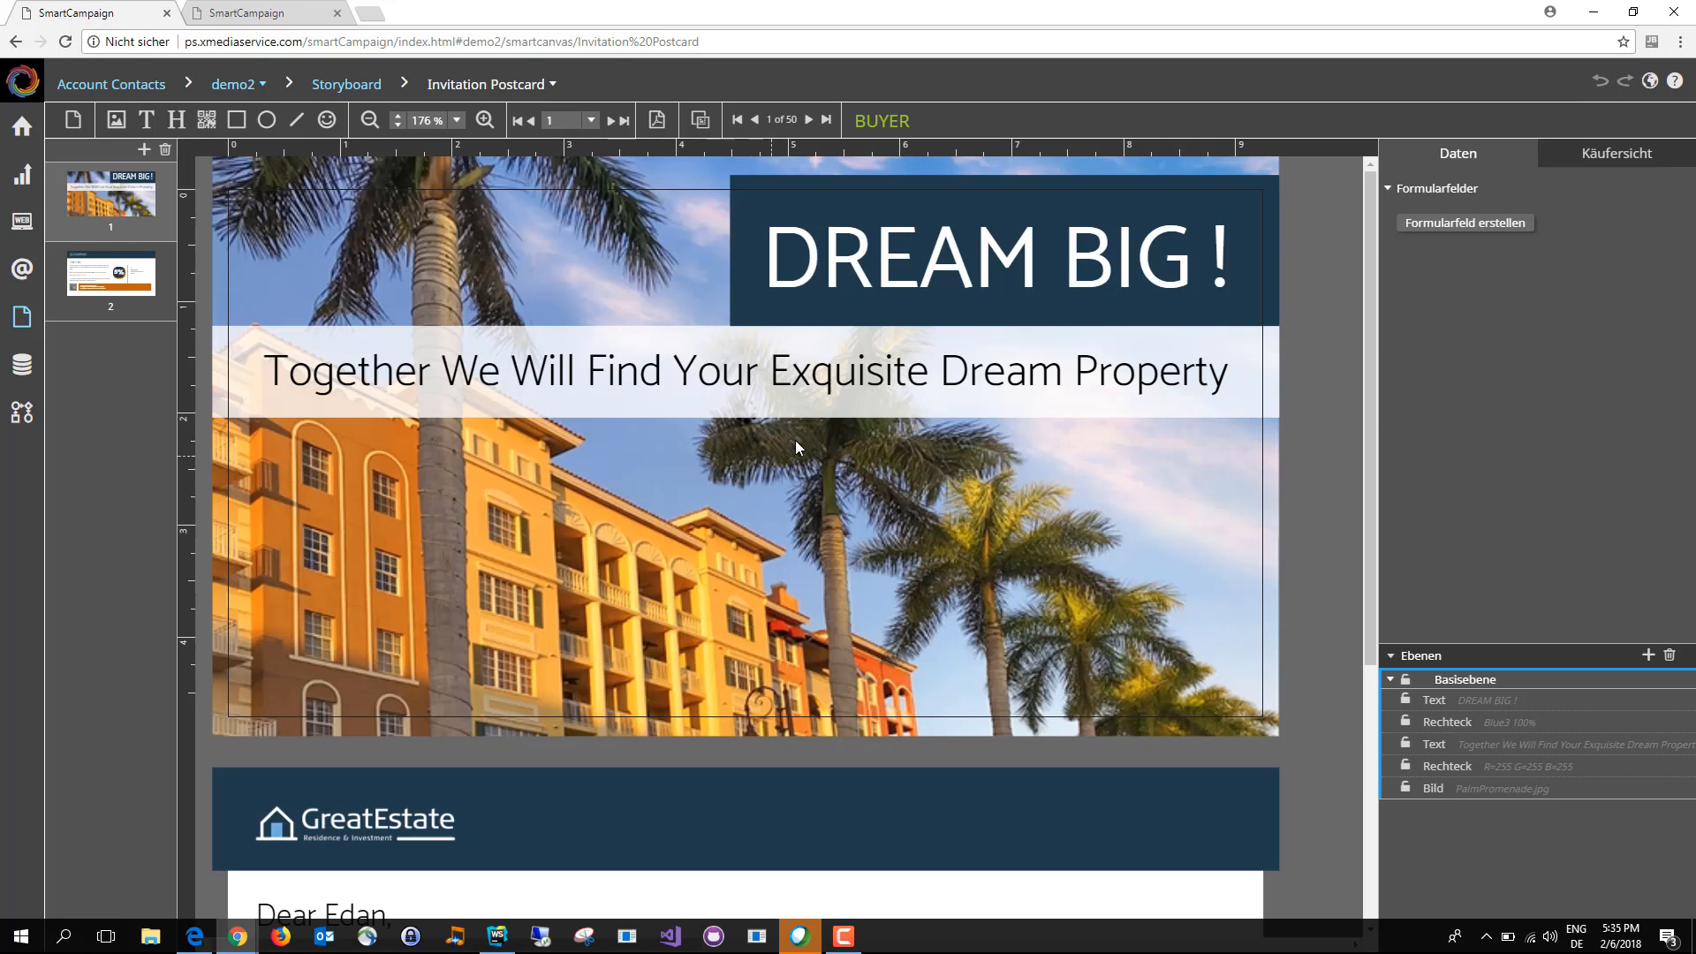
{"action": "scroll", "coordinate": [795, 440], "scroll_direction": "down", "scroll_amount": 3}
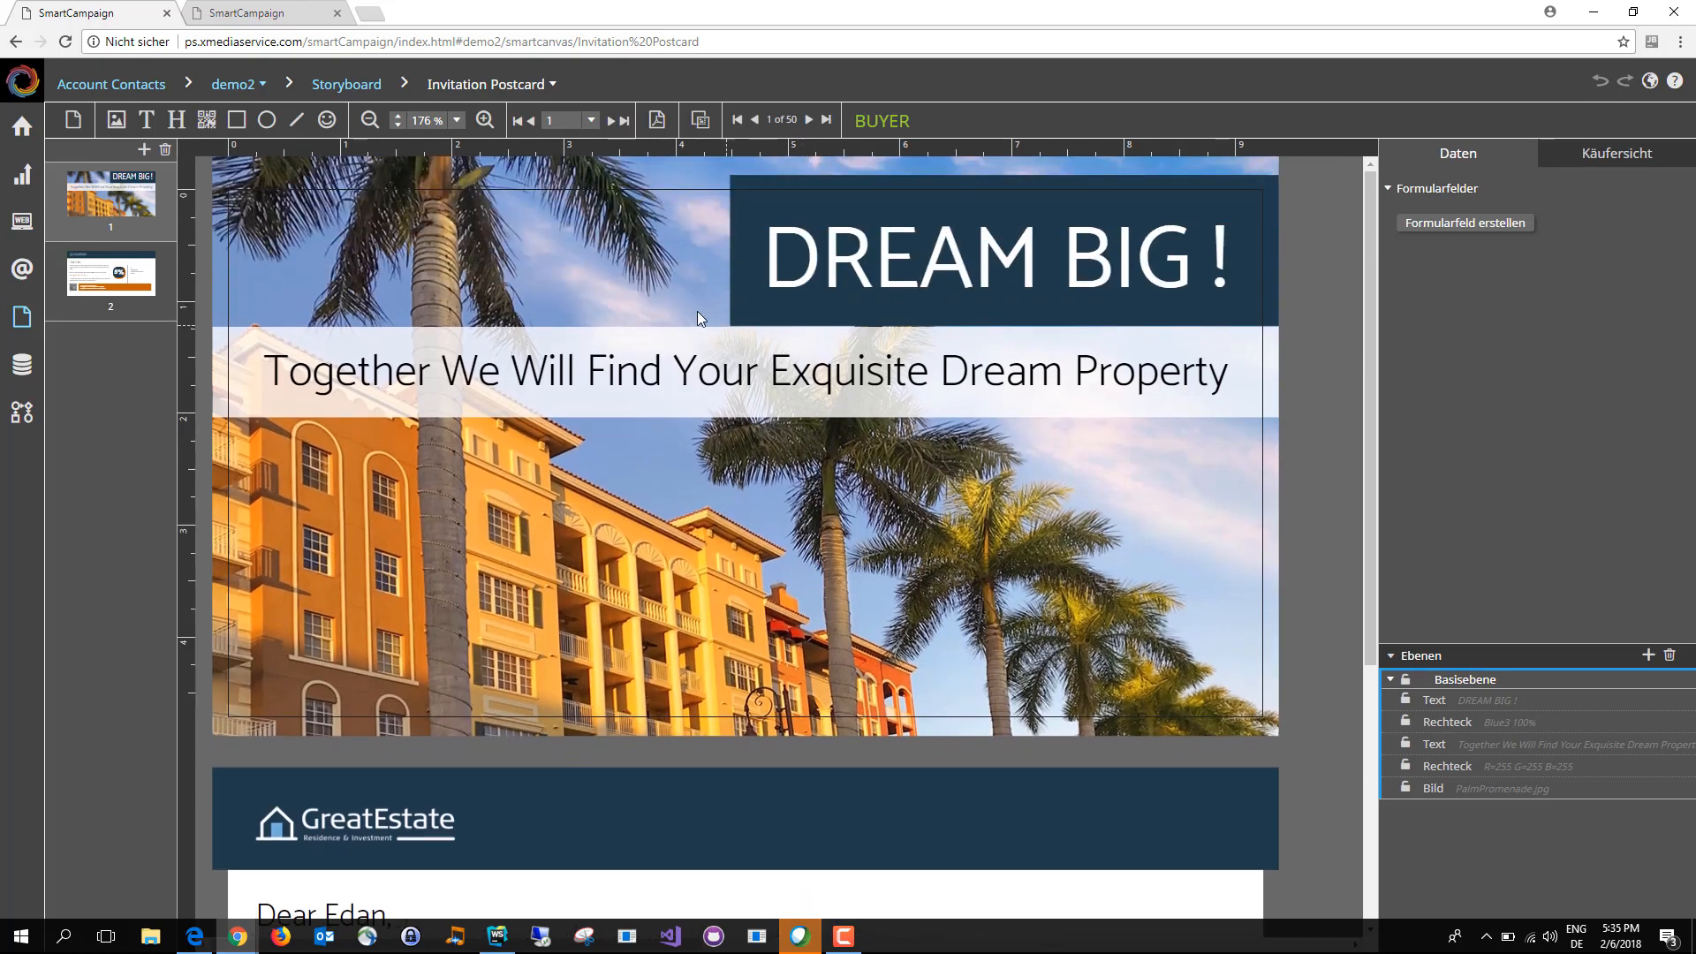
{"action": "left_click", "coordinate": [677, 295]}
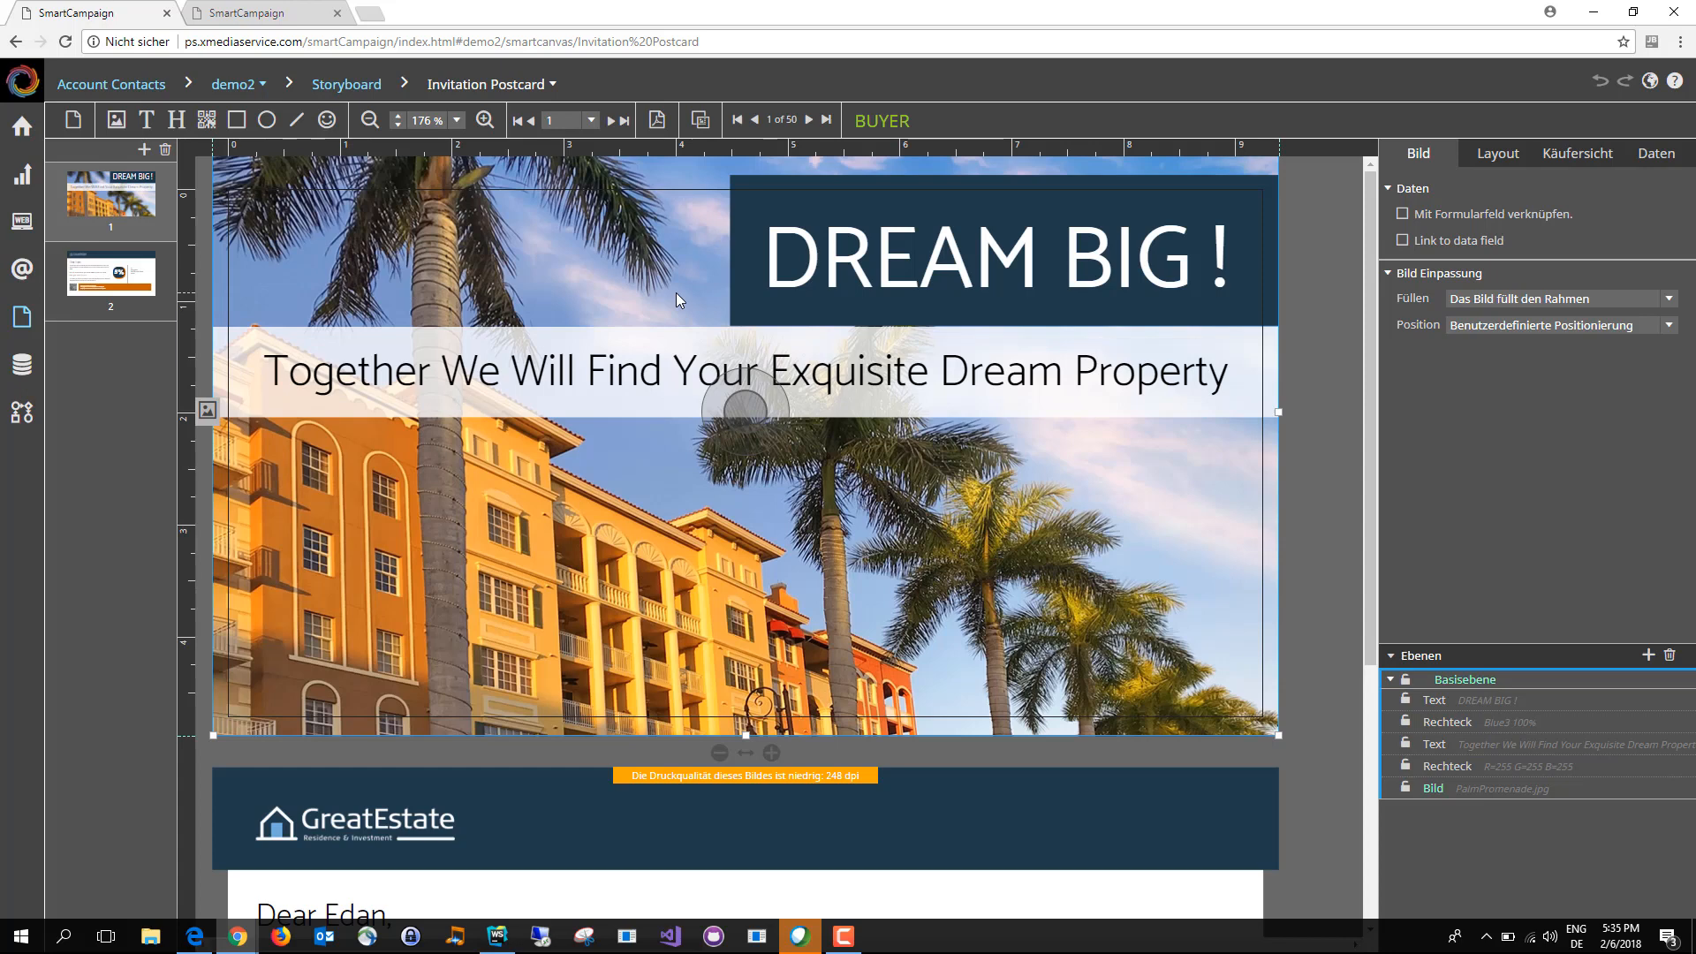
Step: Remove the words "Together We Will" from the line below DREAM BIG! on the postcard's front page
{"action": "left_click", "coordinate": [678, 371]}
{"action": "left_click", "coordinate": [240, 372]}
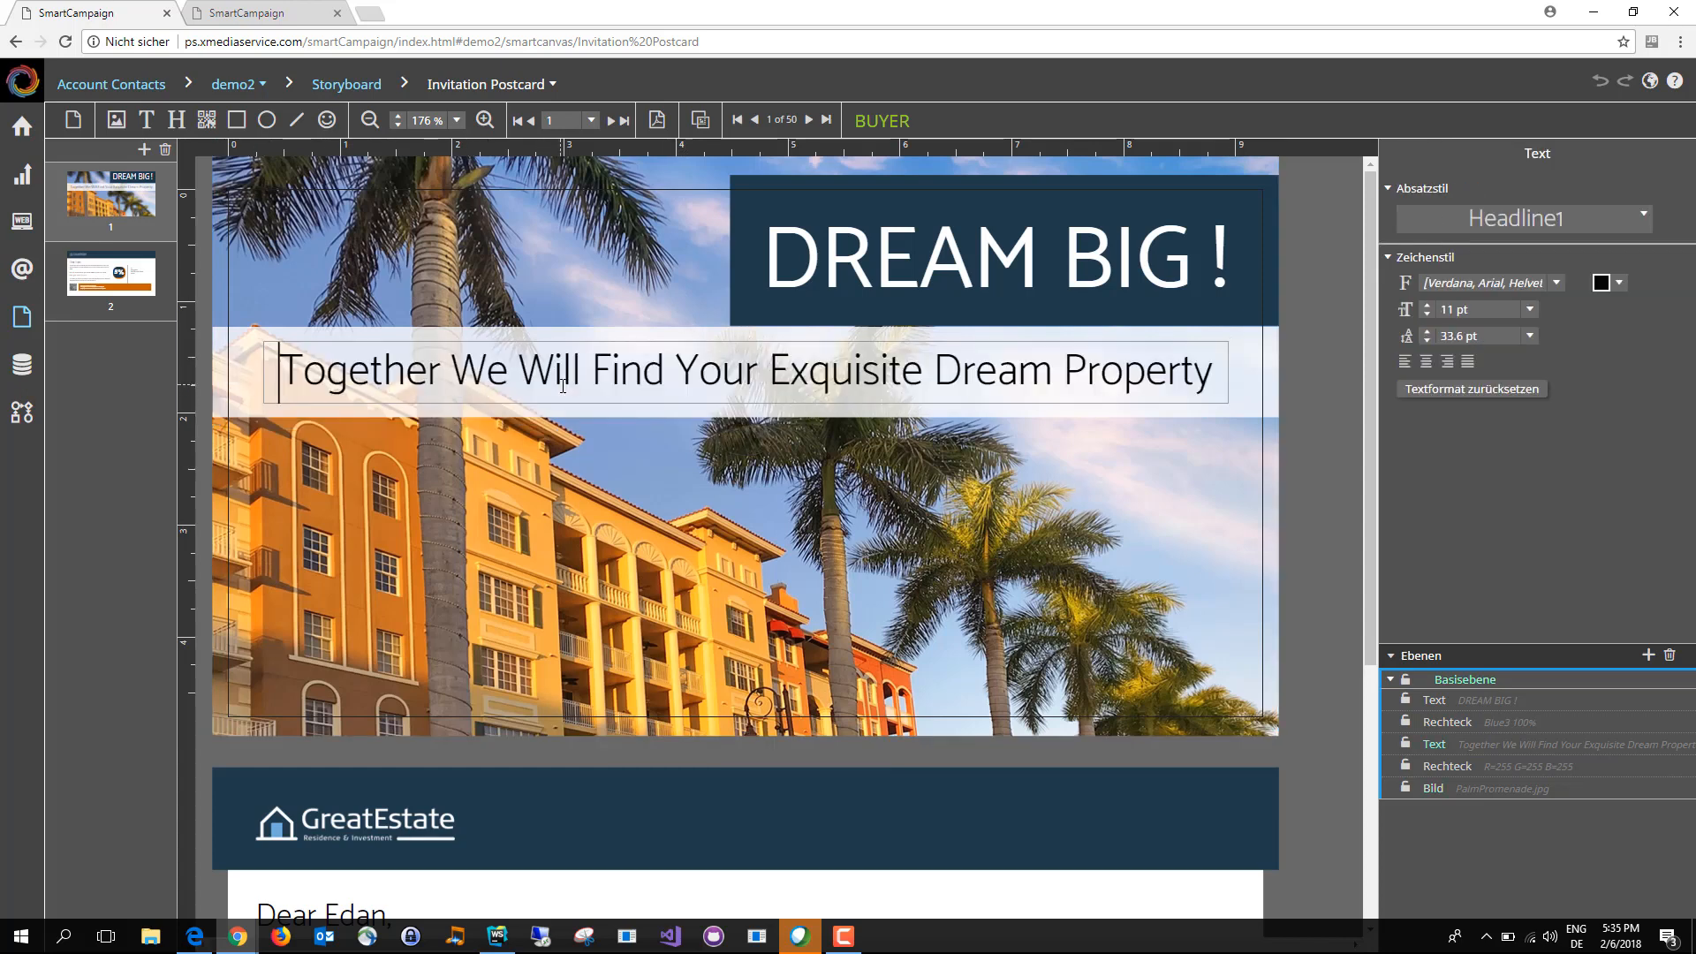
{"action": "left_click", "coordinate": [557, 376]}
{"action": "left_click_drag", "start_coordinate": [557, 375], "coordinate": [521, 385]}
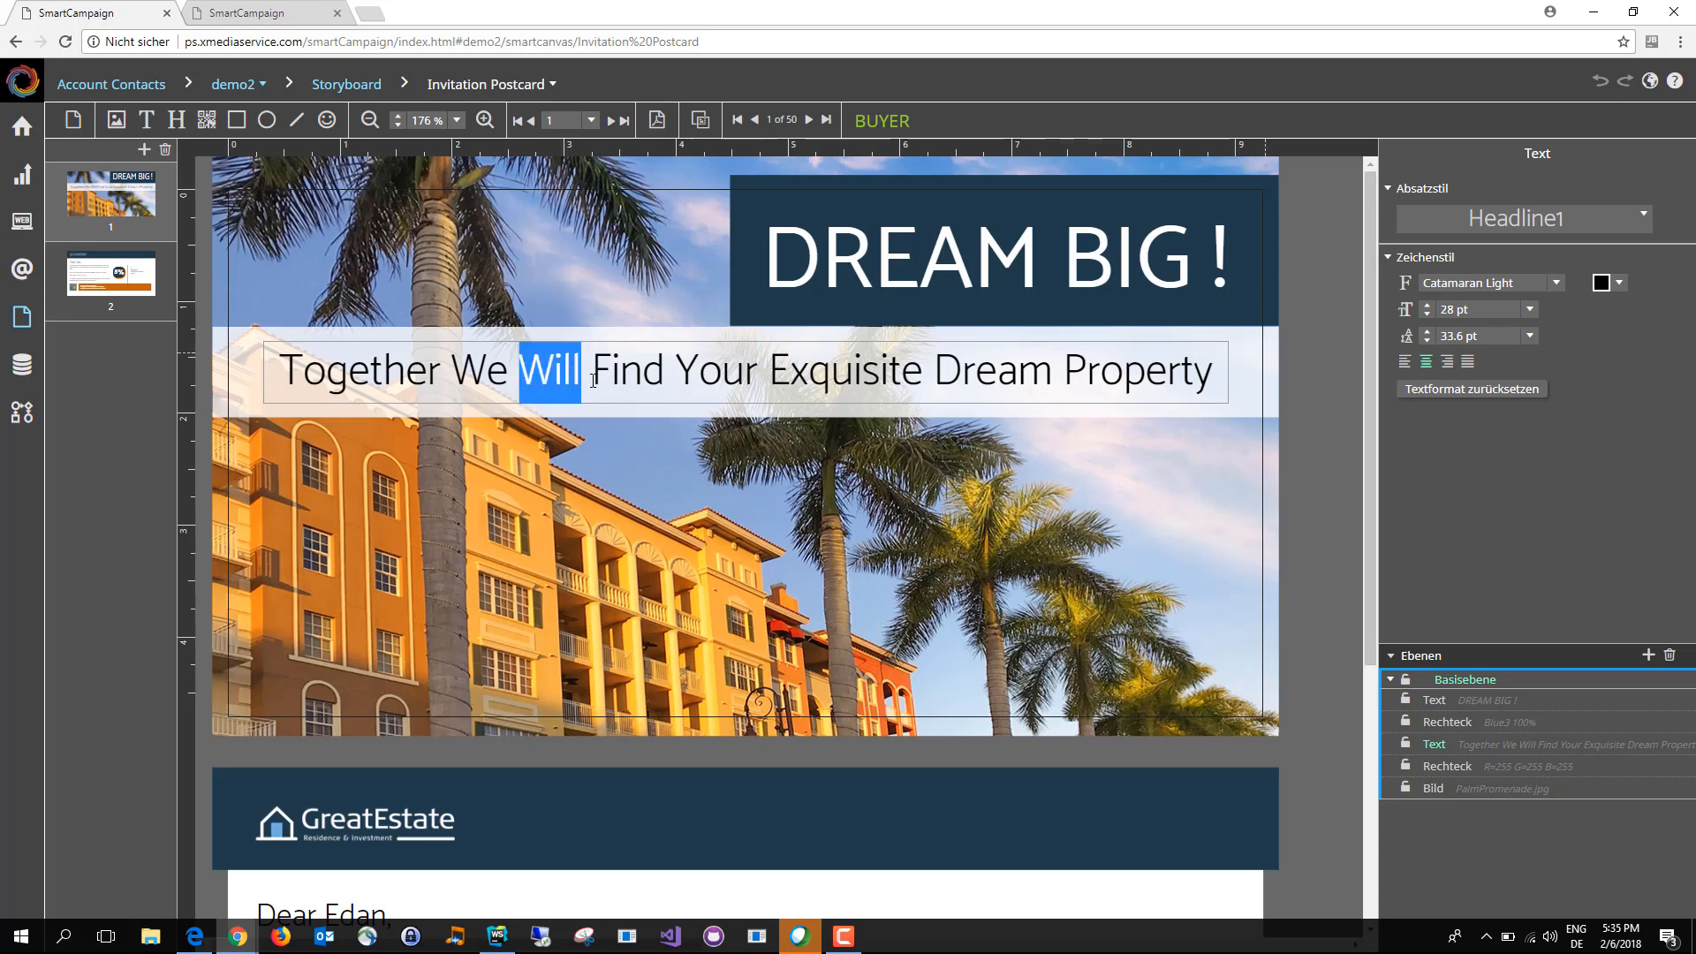
{"action": "key", "text": "BackSpace"}
{"action": "key", "text": "BackSpace"}
{"action": "key", "text": "BackSpace"}
{"action": "key", "text": "BackSpace"}
{"action": "key", "text": "BackSpace"}
{"action": "key", "text": "BackSpace"}
{"action": "key", "text": "BackSpace"}
{"action": "key", "text": "BackSpace"}
{"action": "key", "text": "BackSpace"}
{"action": "key", "text": "BackSpace"}
{"action": "key", "text": "BackSpace"}
{"action": "key", "text": "BackSpace"}
{"action": "key", "text": "BackSpace"}
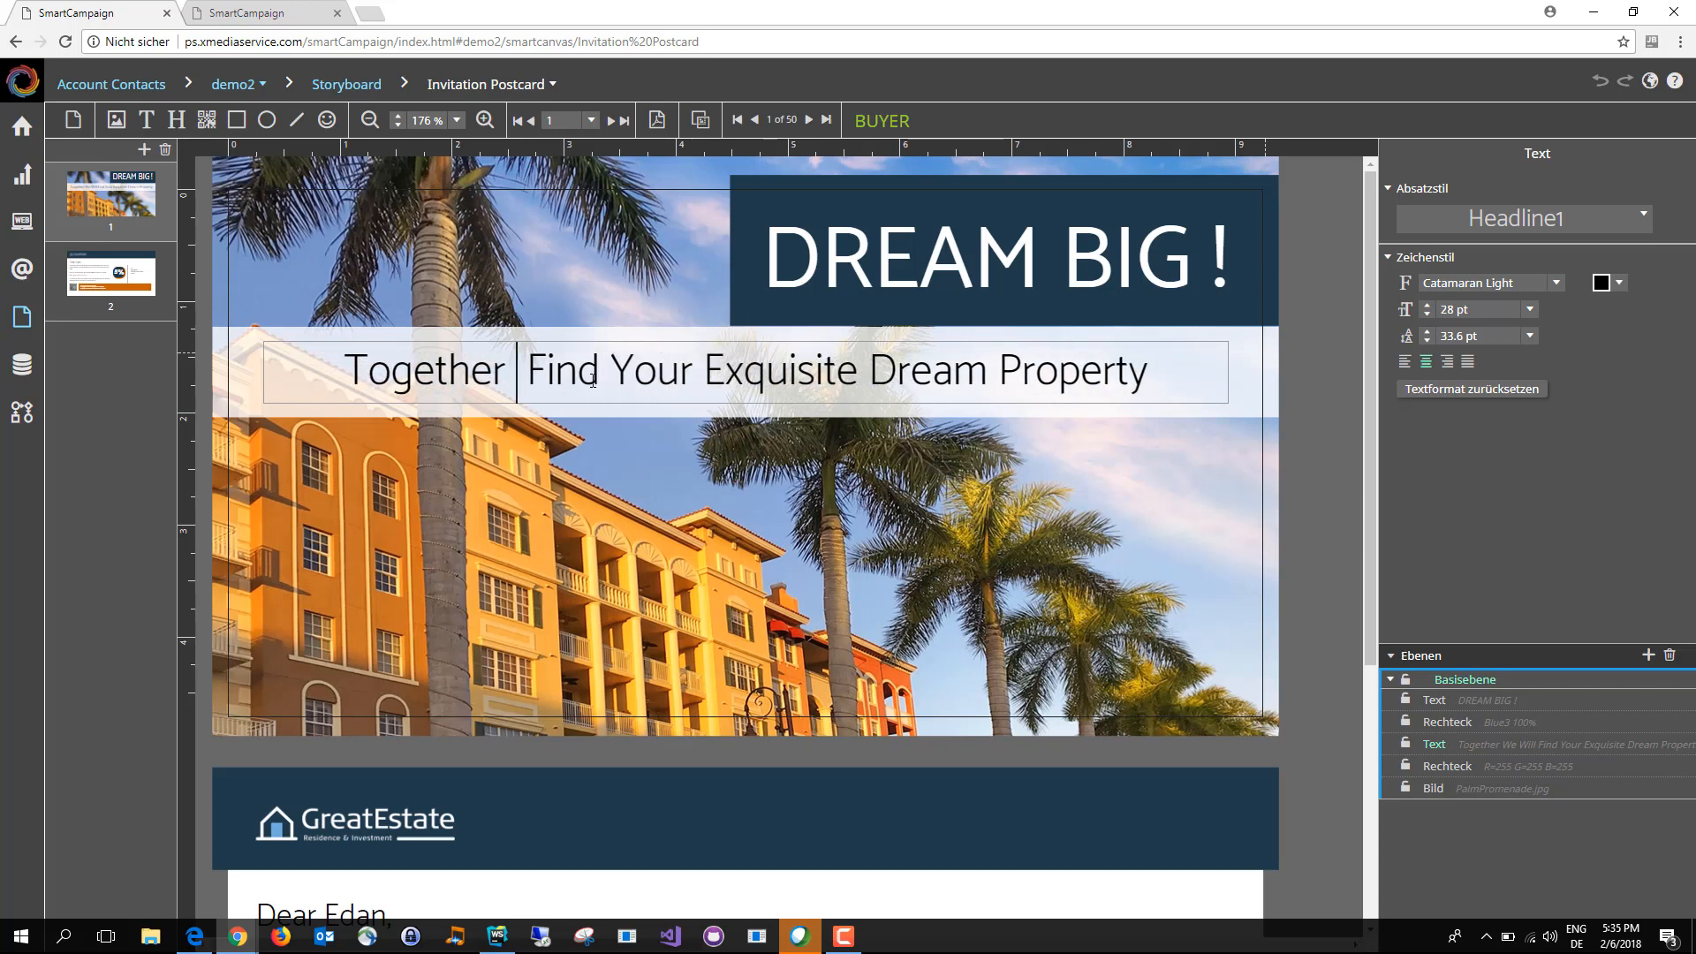
Step: Insert the FirstName and LastName fields from CampaignDatabase before "Find Your Exquisite Dream Property" and finish editing the text
{"action": "right_click", "coordinate": [431, 390]}
{"action": "mouse_move", "coordinate": [482, 414]}
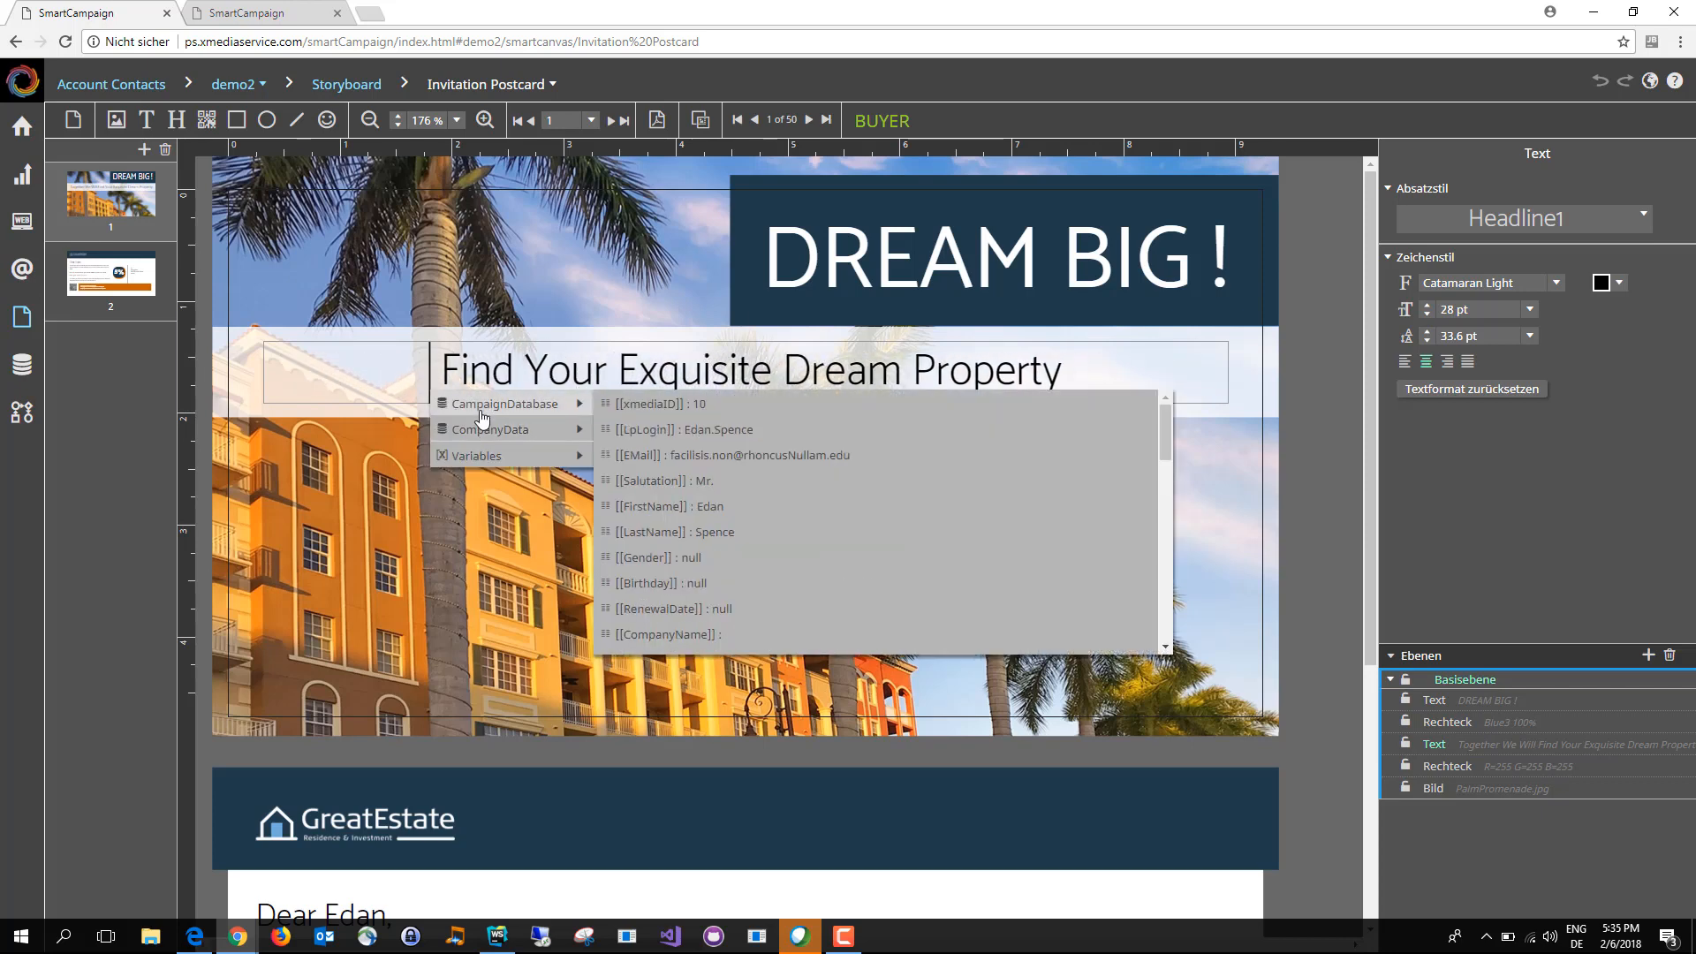
{"action": "left_click", "coordinate": [653, 506]}
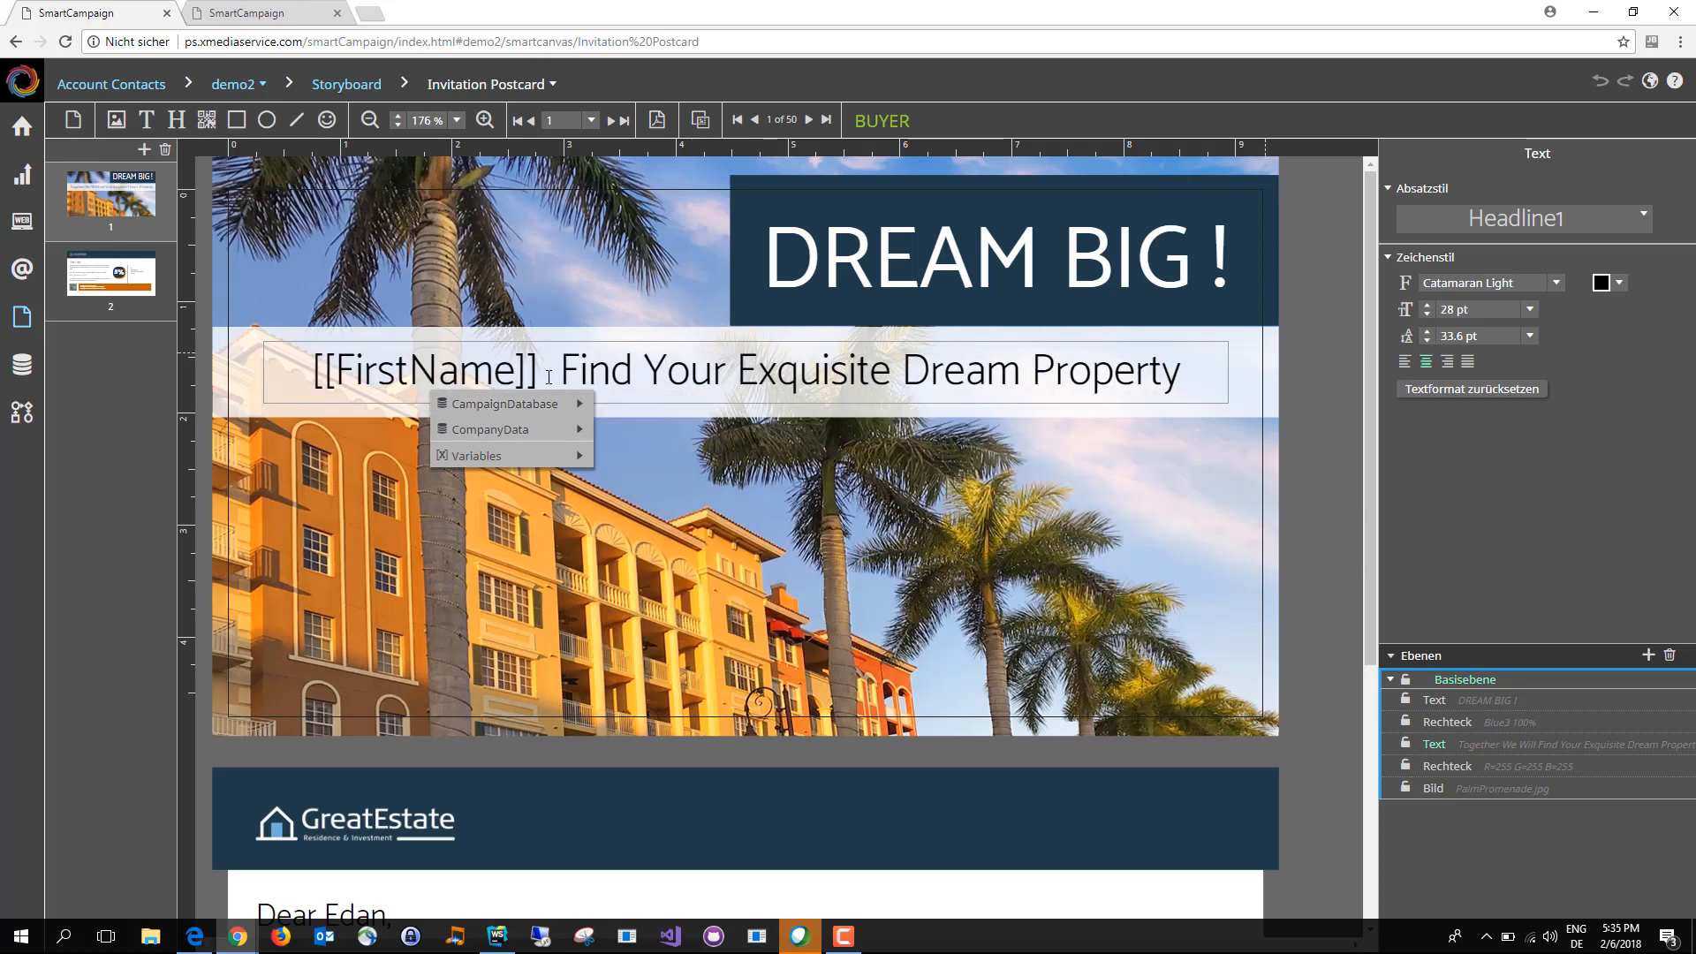
{"action": "right_click", "coordinate": [548, 394]}
{"action": "mouse_move", "coordinate": [691, 431]}
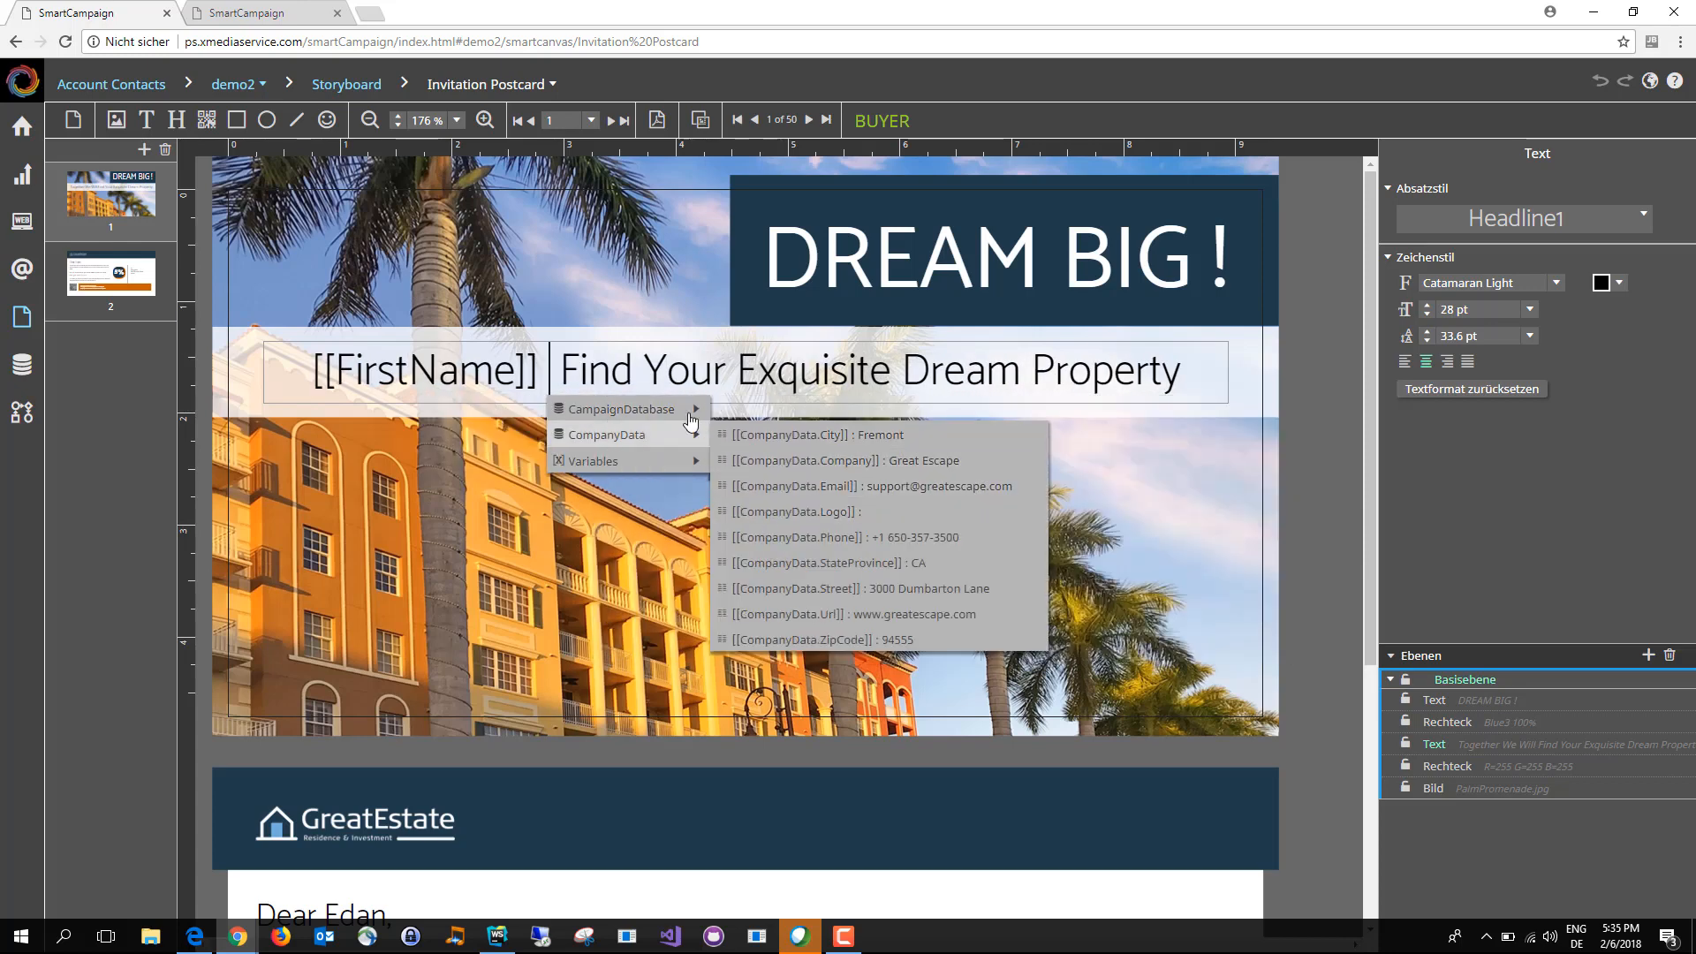
{"action": "left_click", "coordinate": [778, 536]}
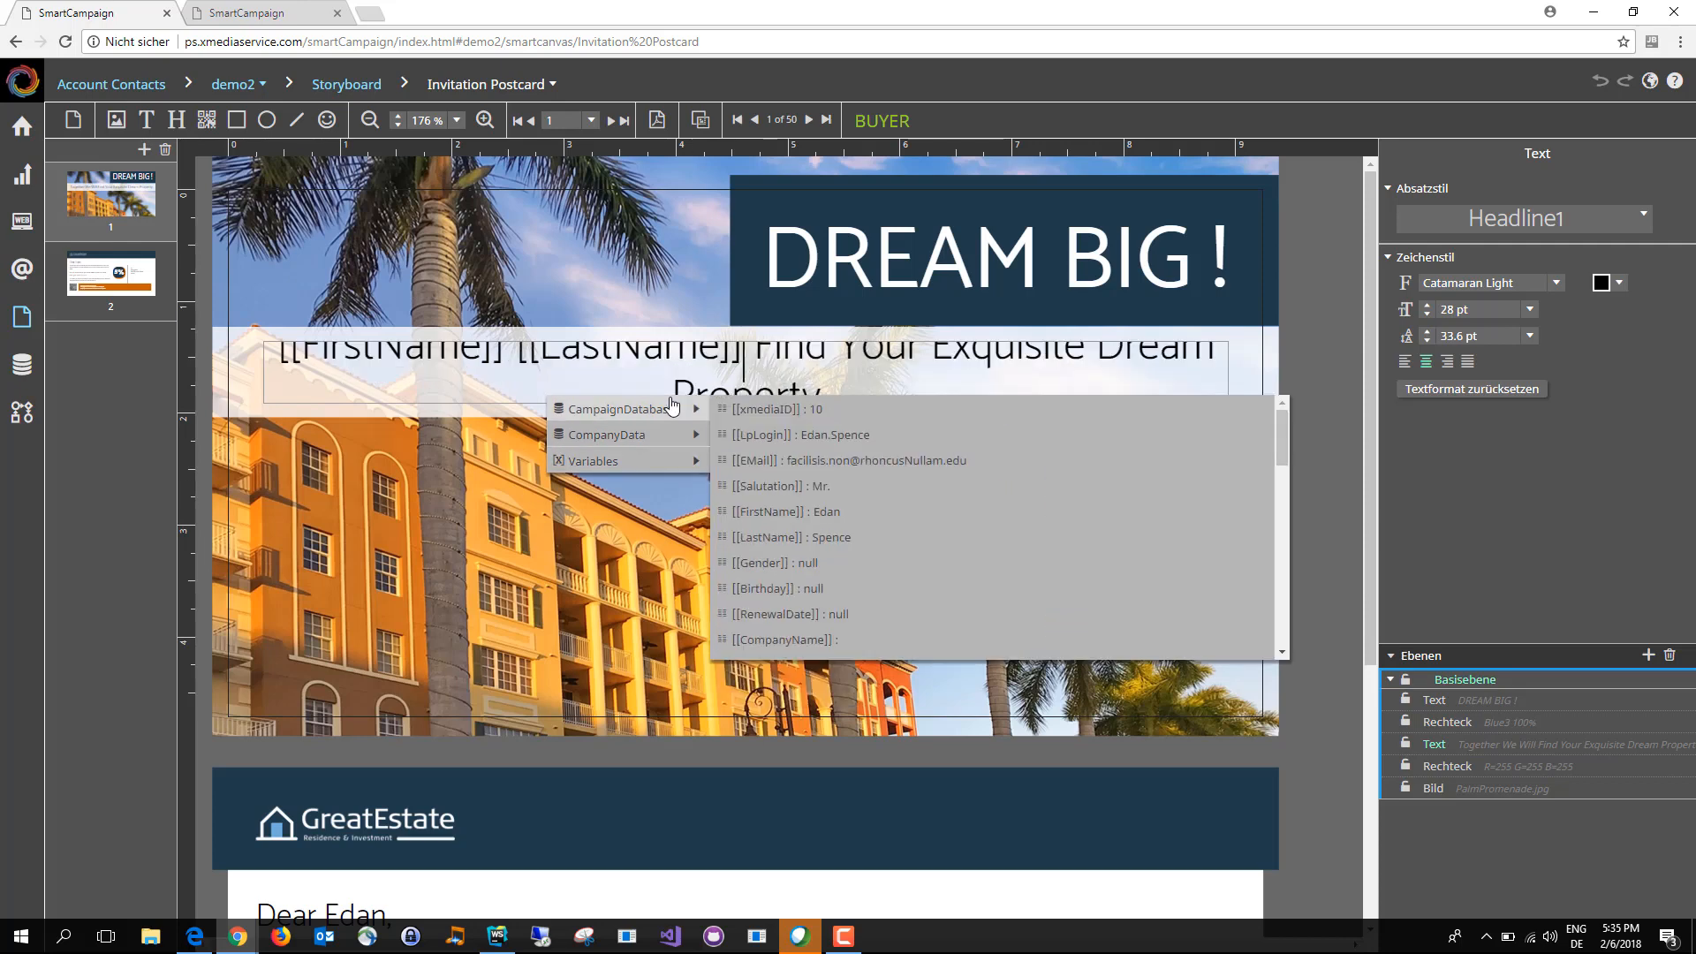
{"action": "left_click", "coordinate": [644, 272]}
{"action": "left_click", "coordinate": [644, 272]}
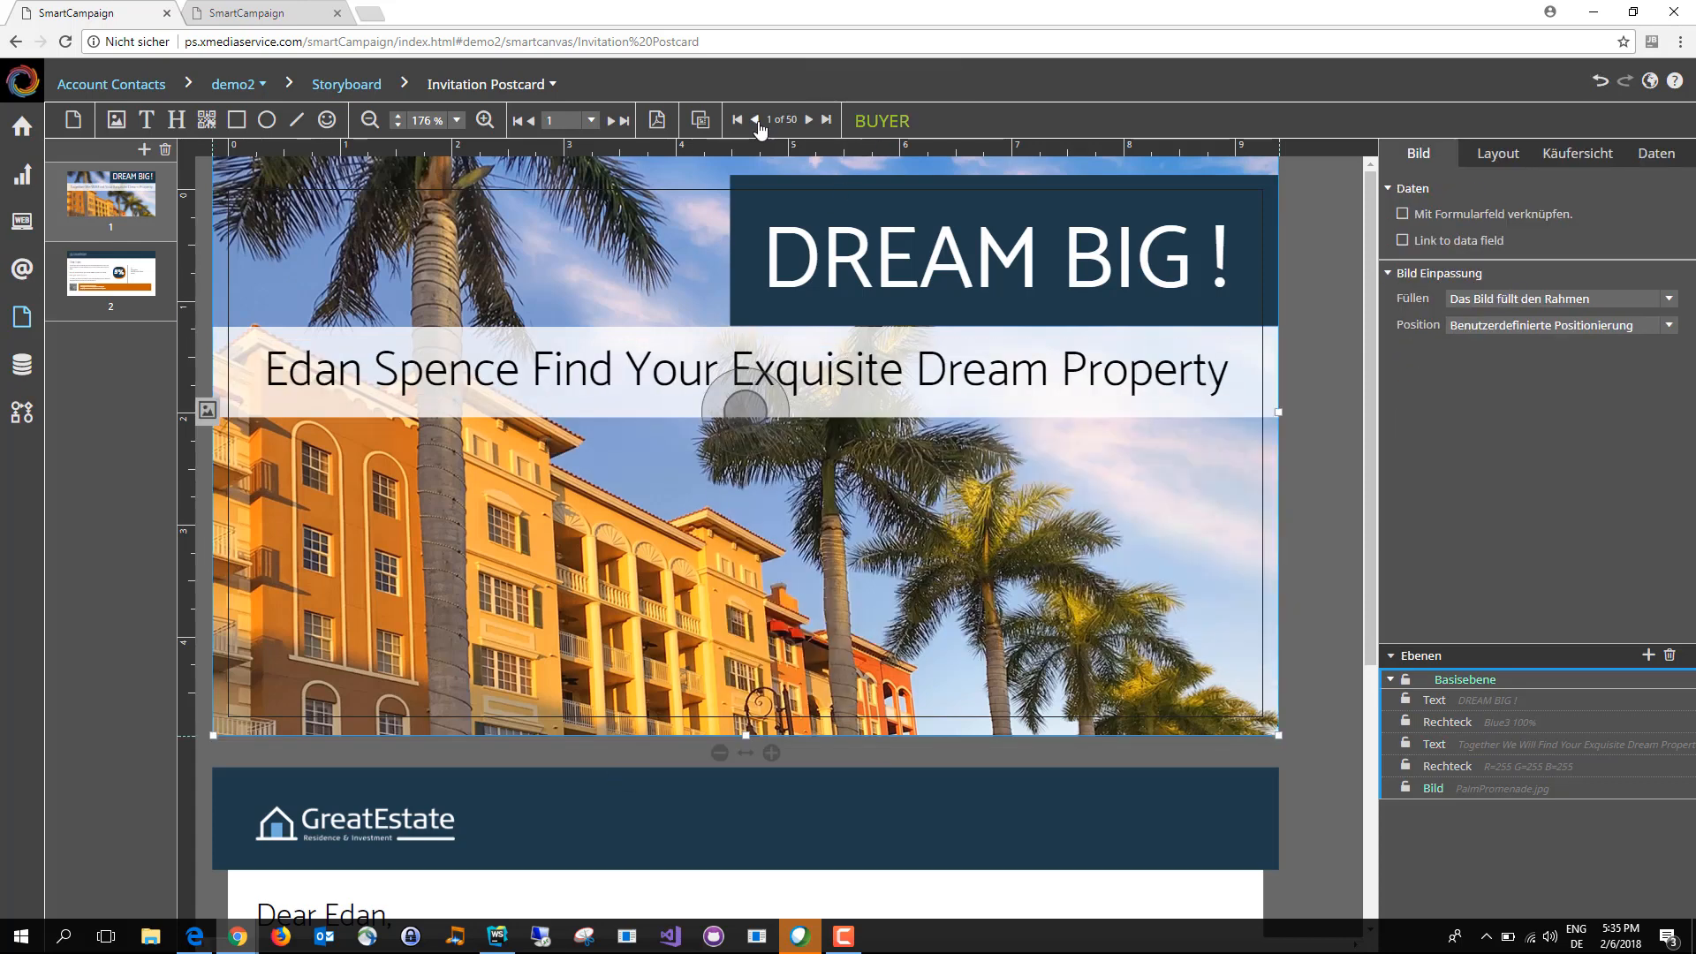
Step: Step through the next data rows to check the personalized text on the postcard
{"action": "left_click", "coordinate": [813, 119]}
{"action": "left_click", "coordinate": [814, 119]}
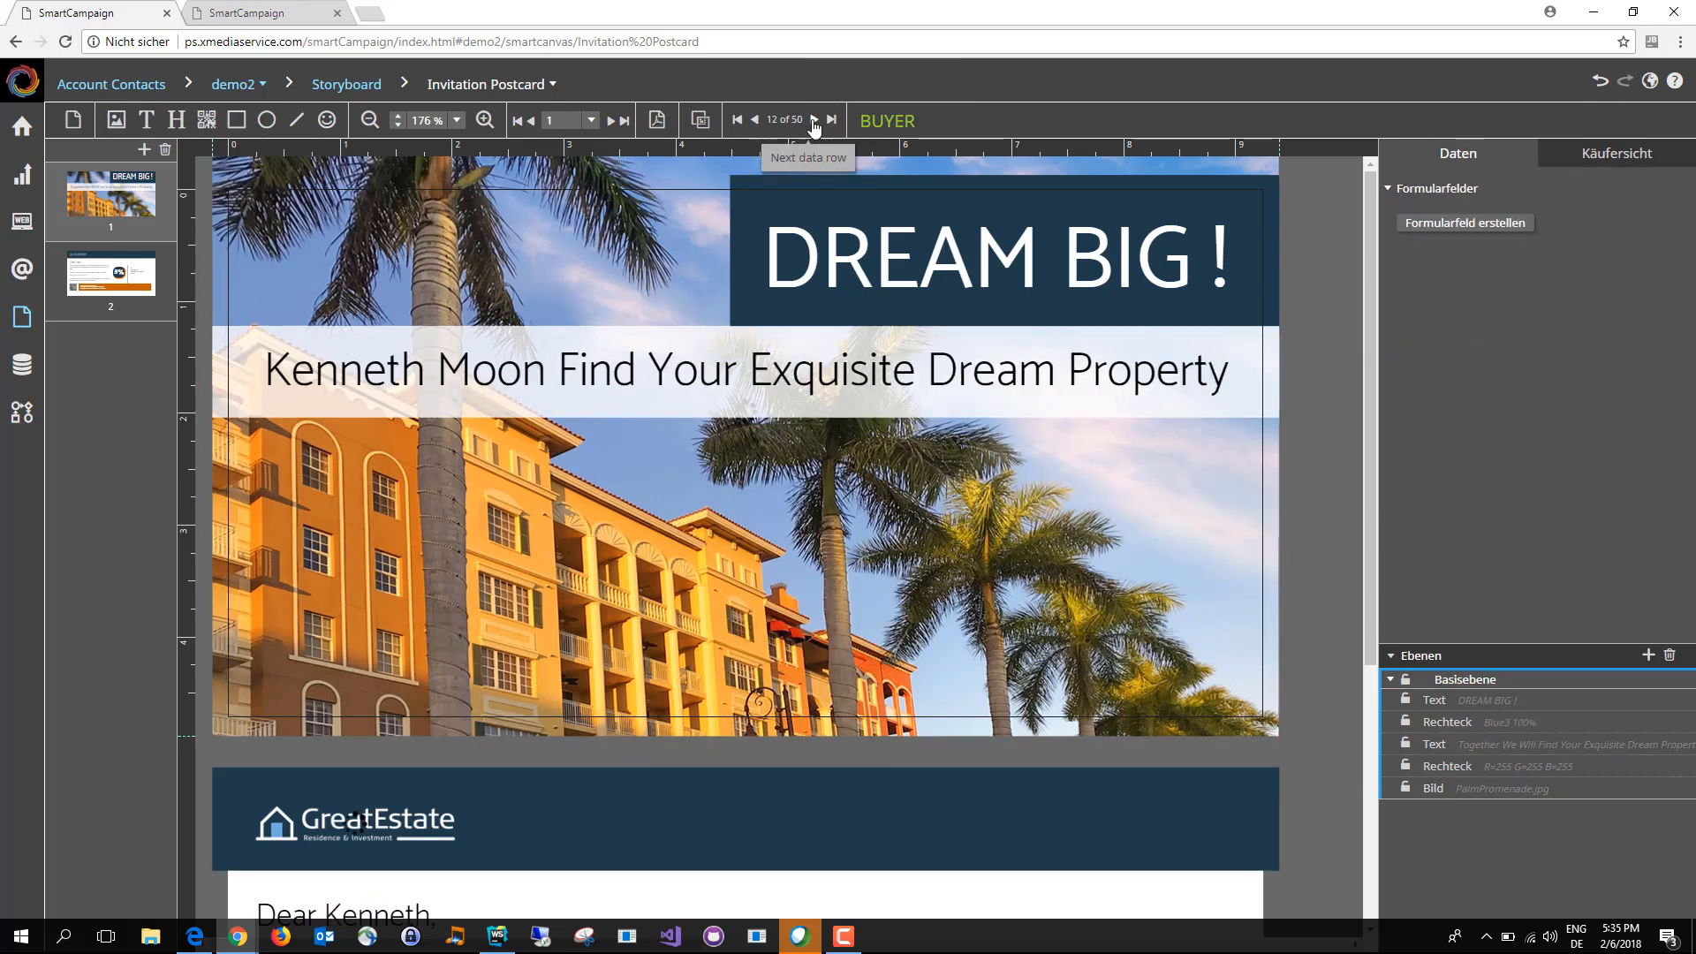
{"action": "left_click", "coordinate": [814, 119]}
{"action": "left_click", "coordinate": [814, 119]}
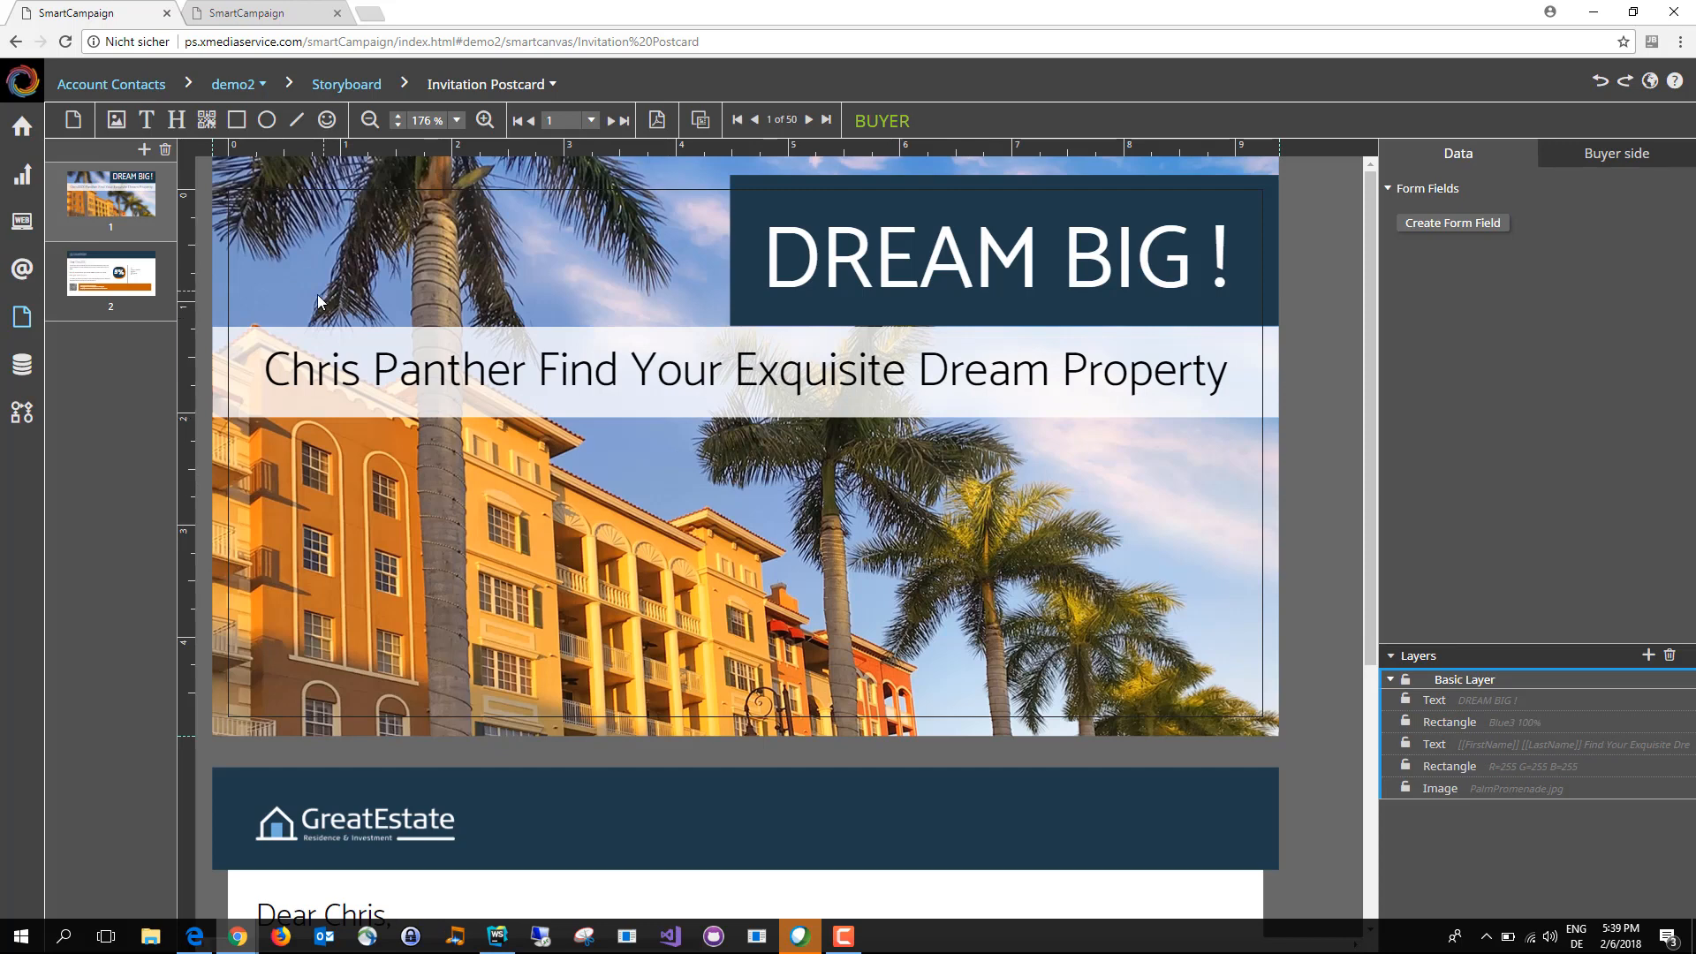
Step: Review the Text Style and Rules settings of the Headline1 style used by the line below DREAM BIG!
{"action": "left_click", "coordinate": [1153, 389]}
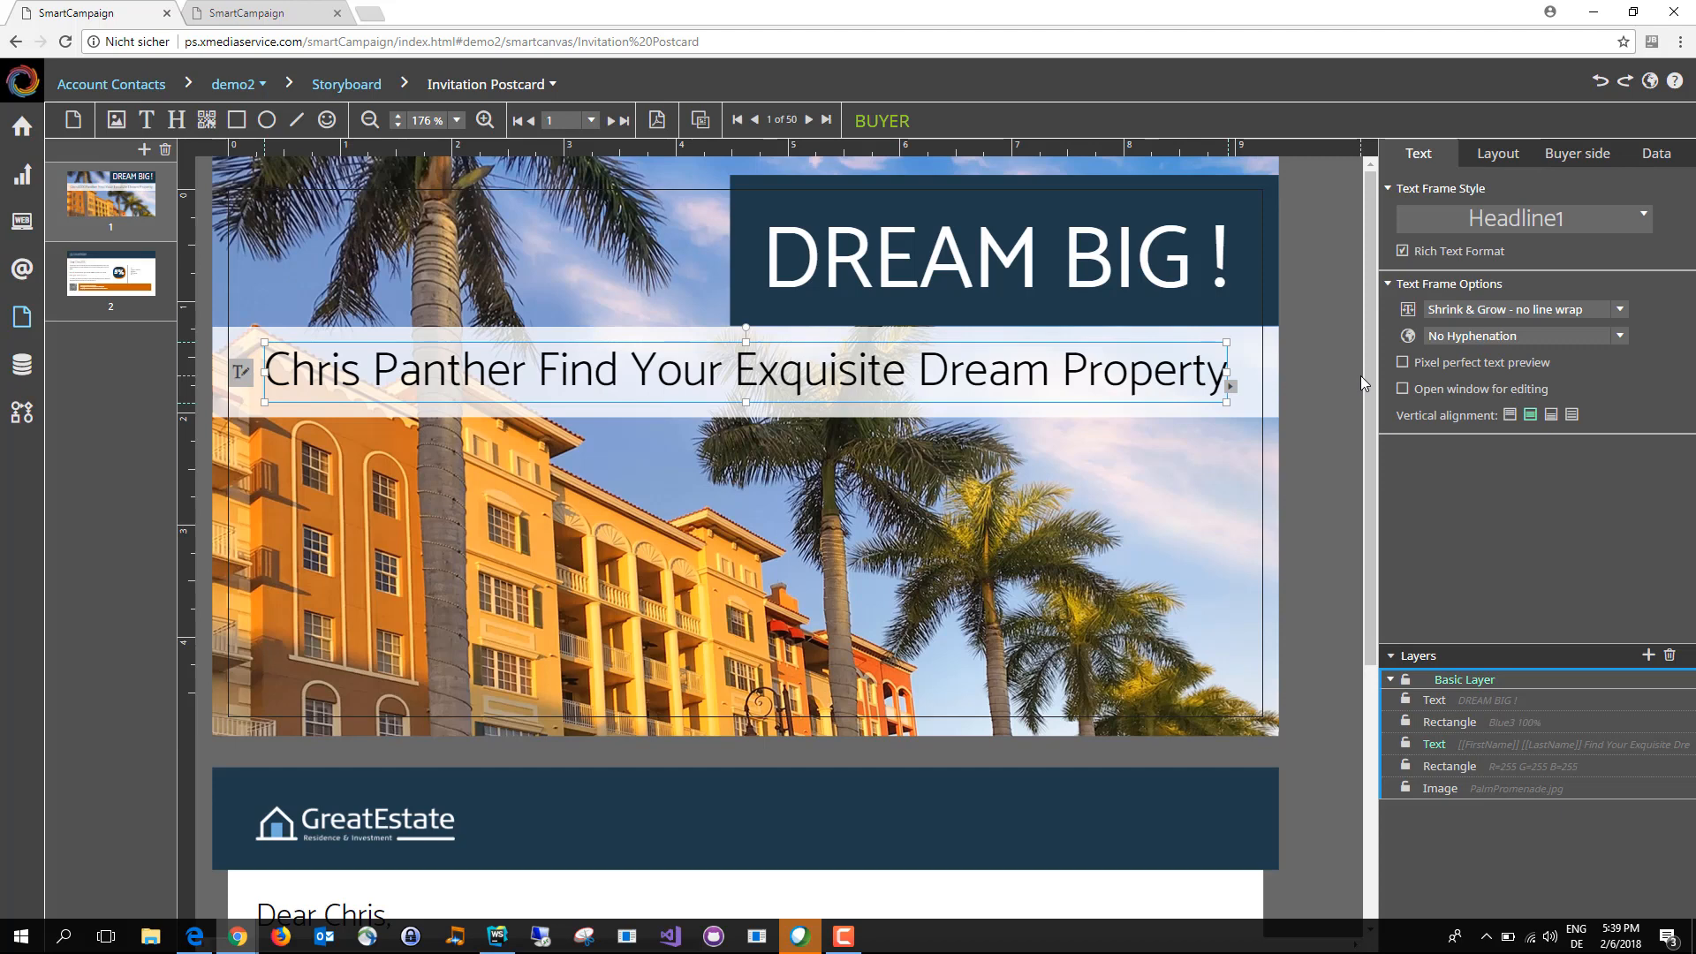
{"action": "left_click", "coordinate": [1642, 223]}
{"action": "left_click", "coordinate": [1648, 324]}
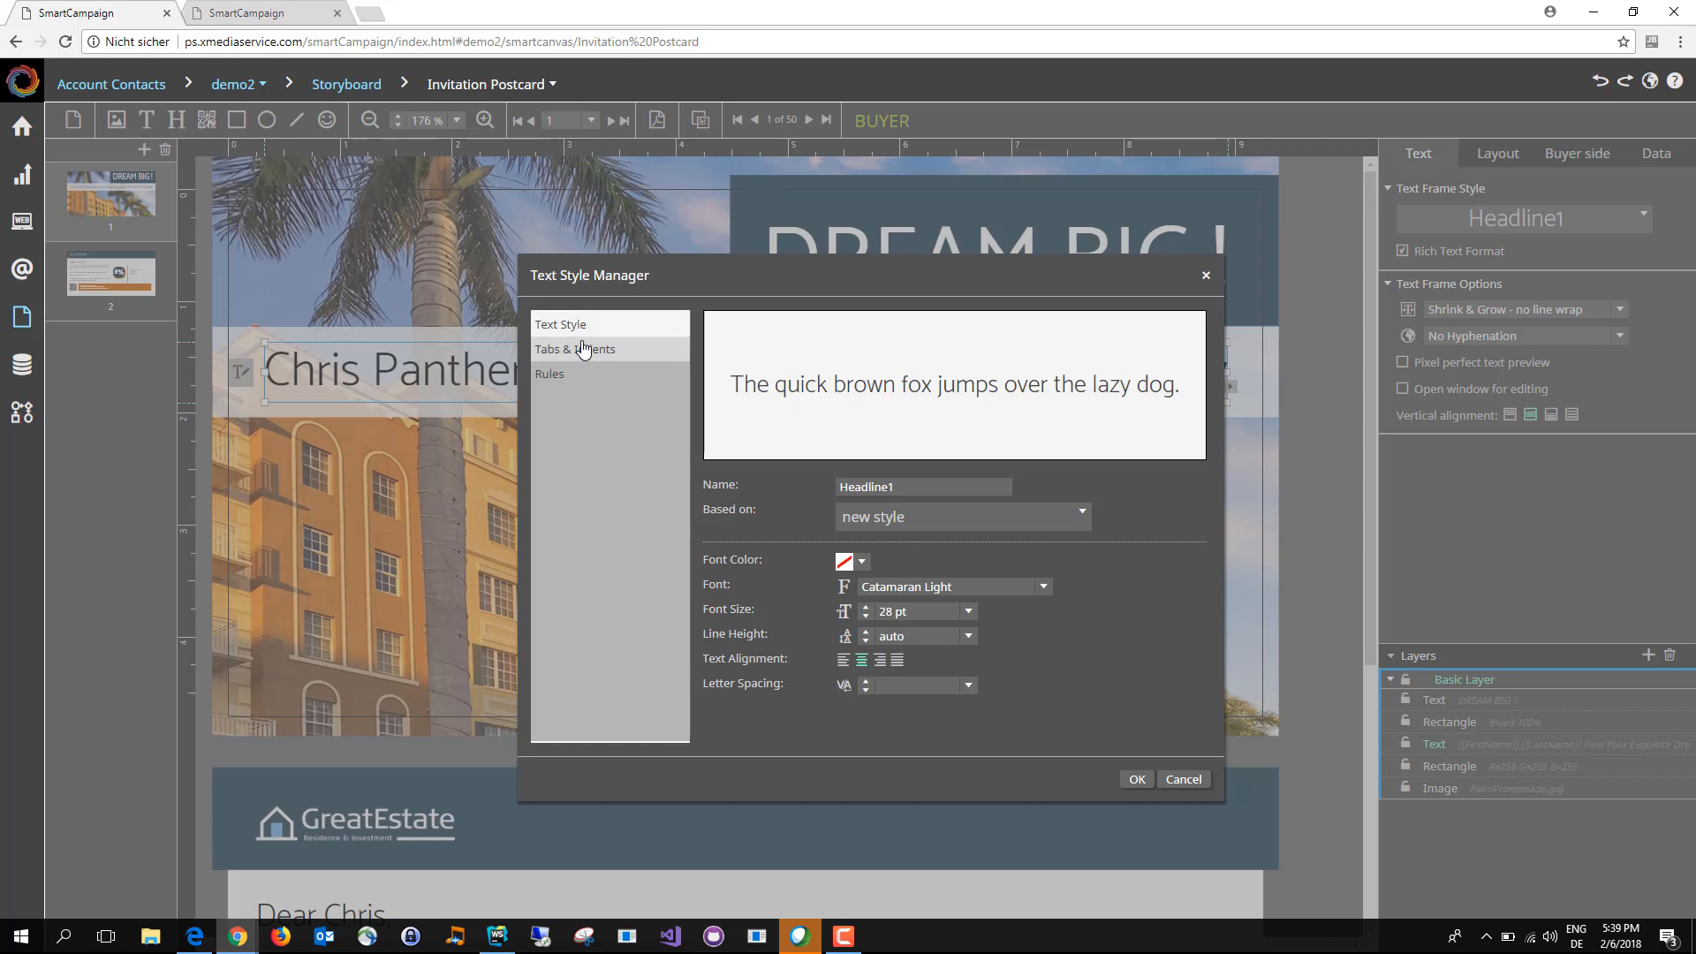
{"action": "left_click", "coordinate": [573, 376]}
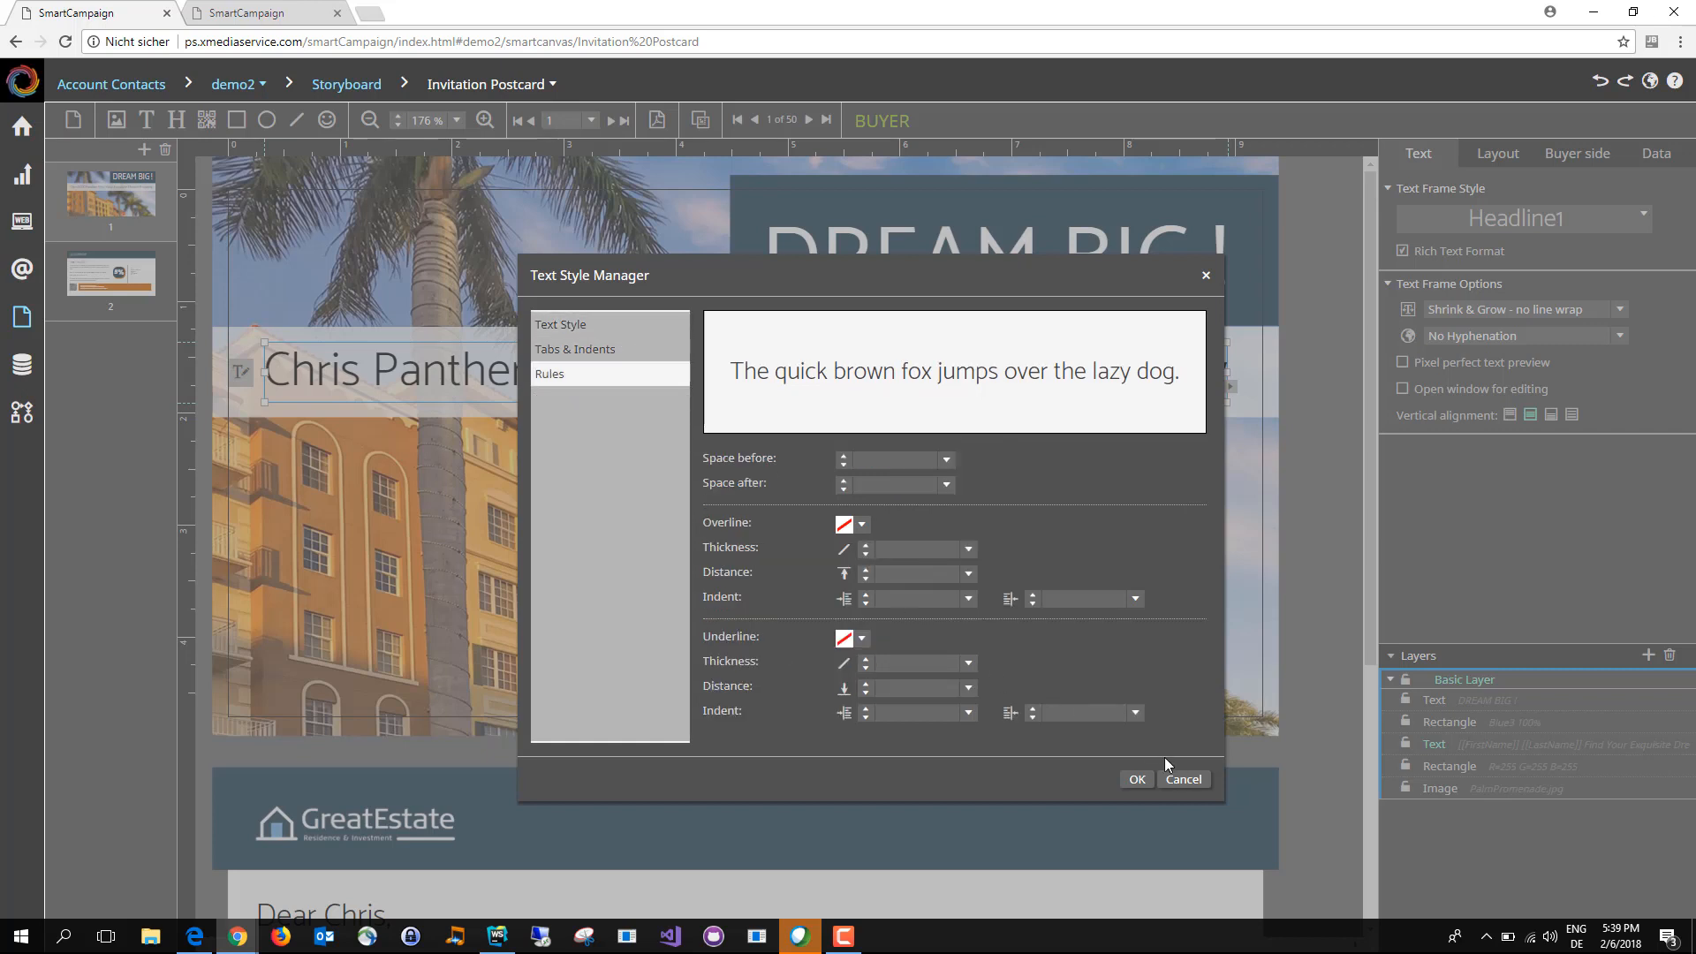
{"action": "left_click", "coordinate": [575, 327]}
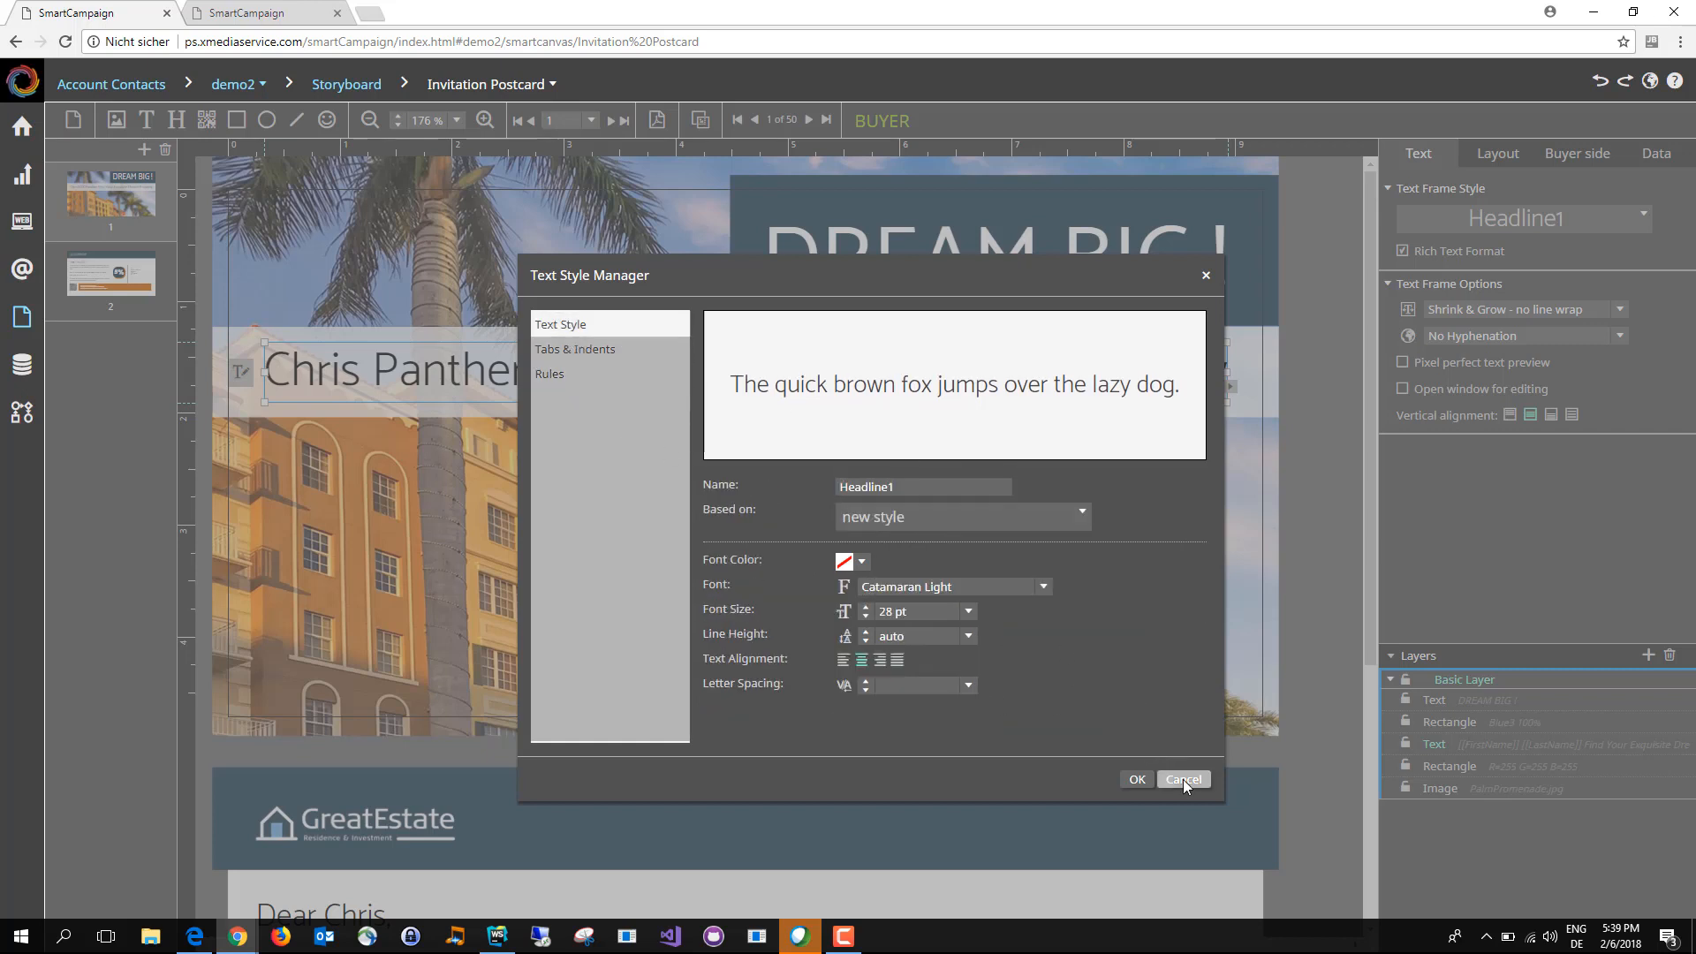
{"action": "left_click", "coordinate": [1137, 778]}
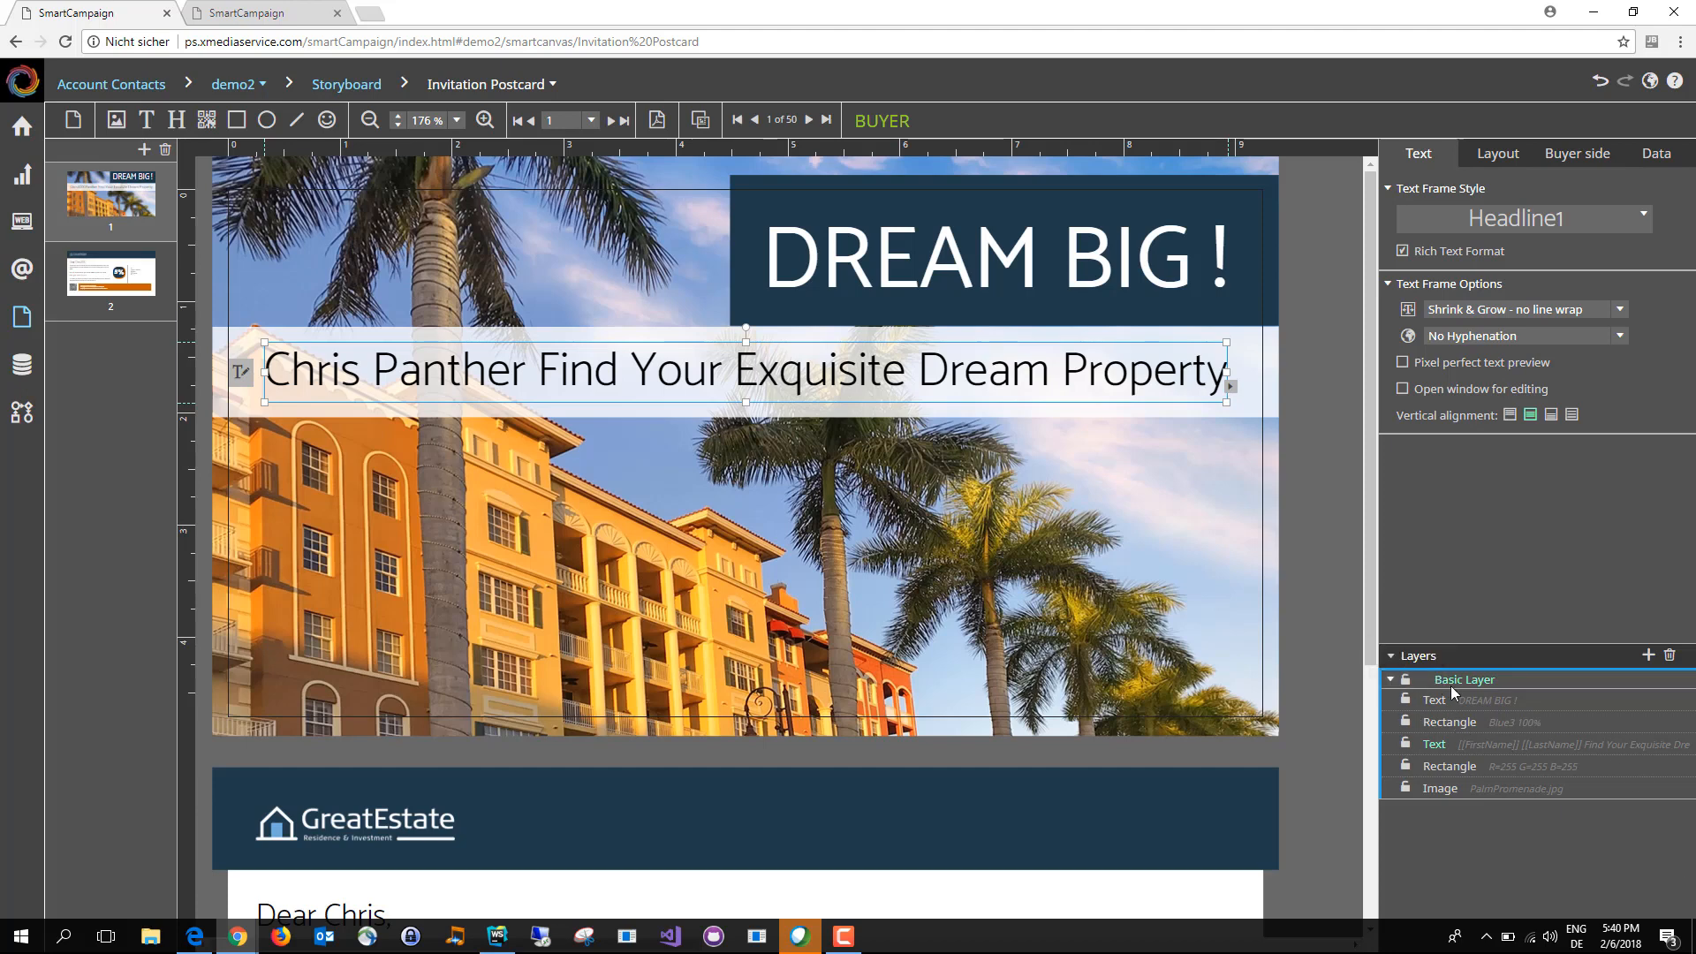
Step: Add two new layers above the Basic Layer and name them Boys and Girls
{"action": "left_click", "coordinate": [1648, 658]}
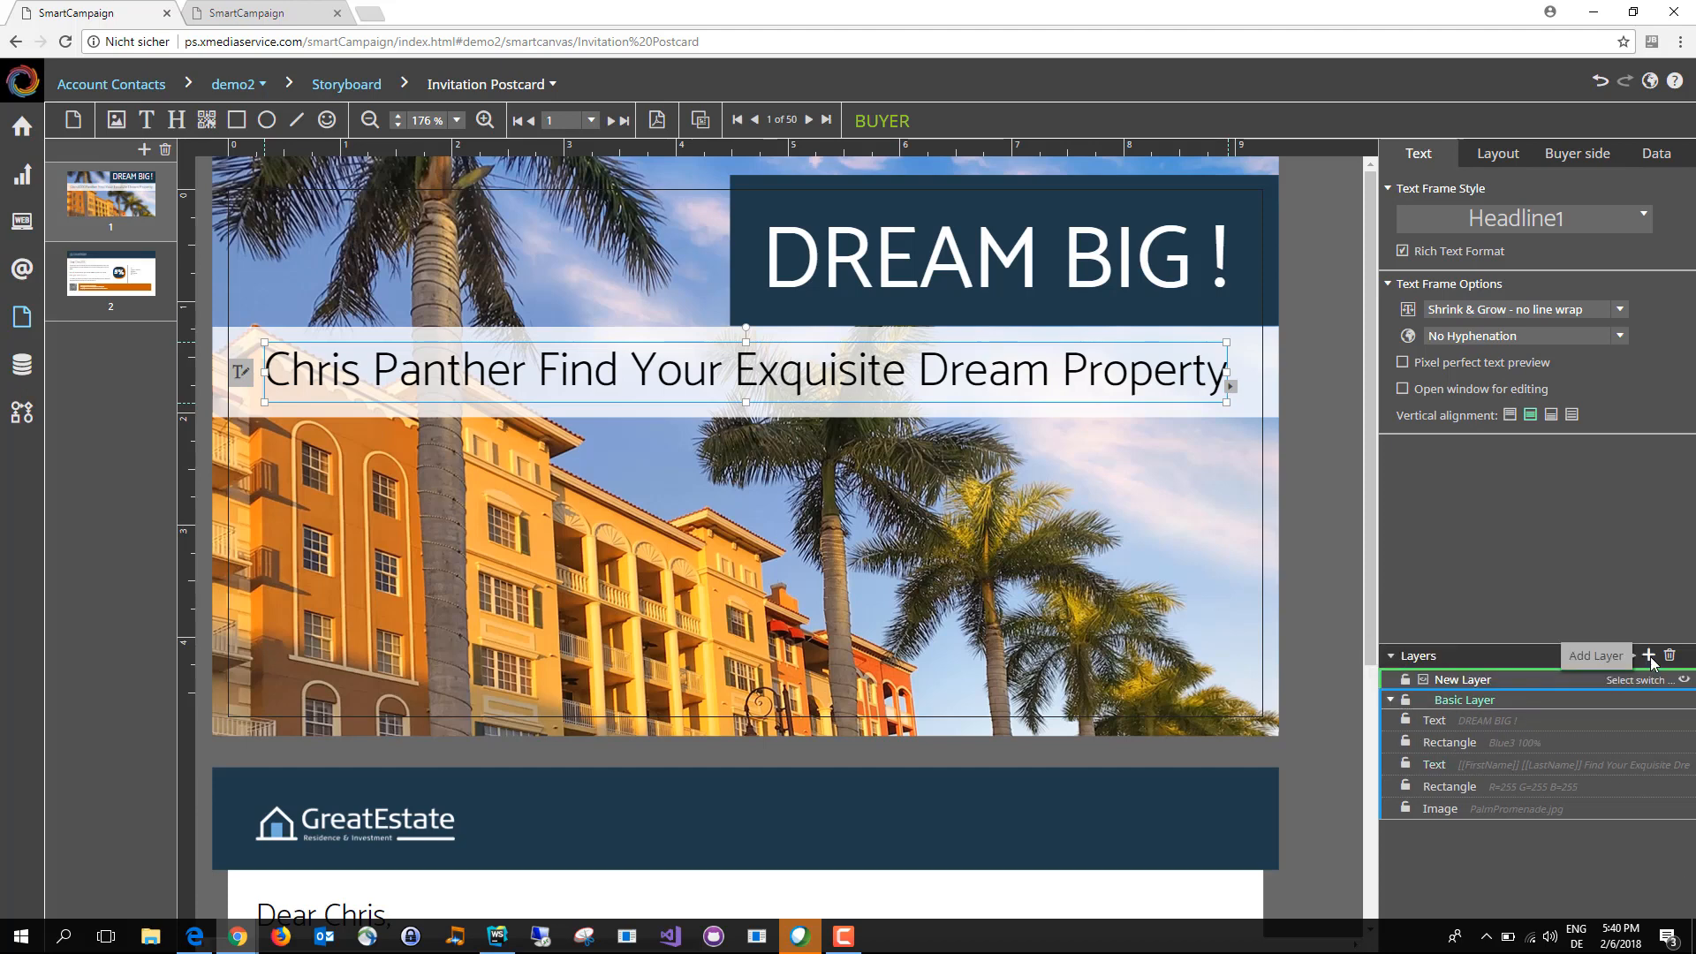
{"action": "left_click", "coordinate": [1649, 656]}
{"action": "left_click", "coordinate": [1489, 681]}
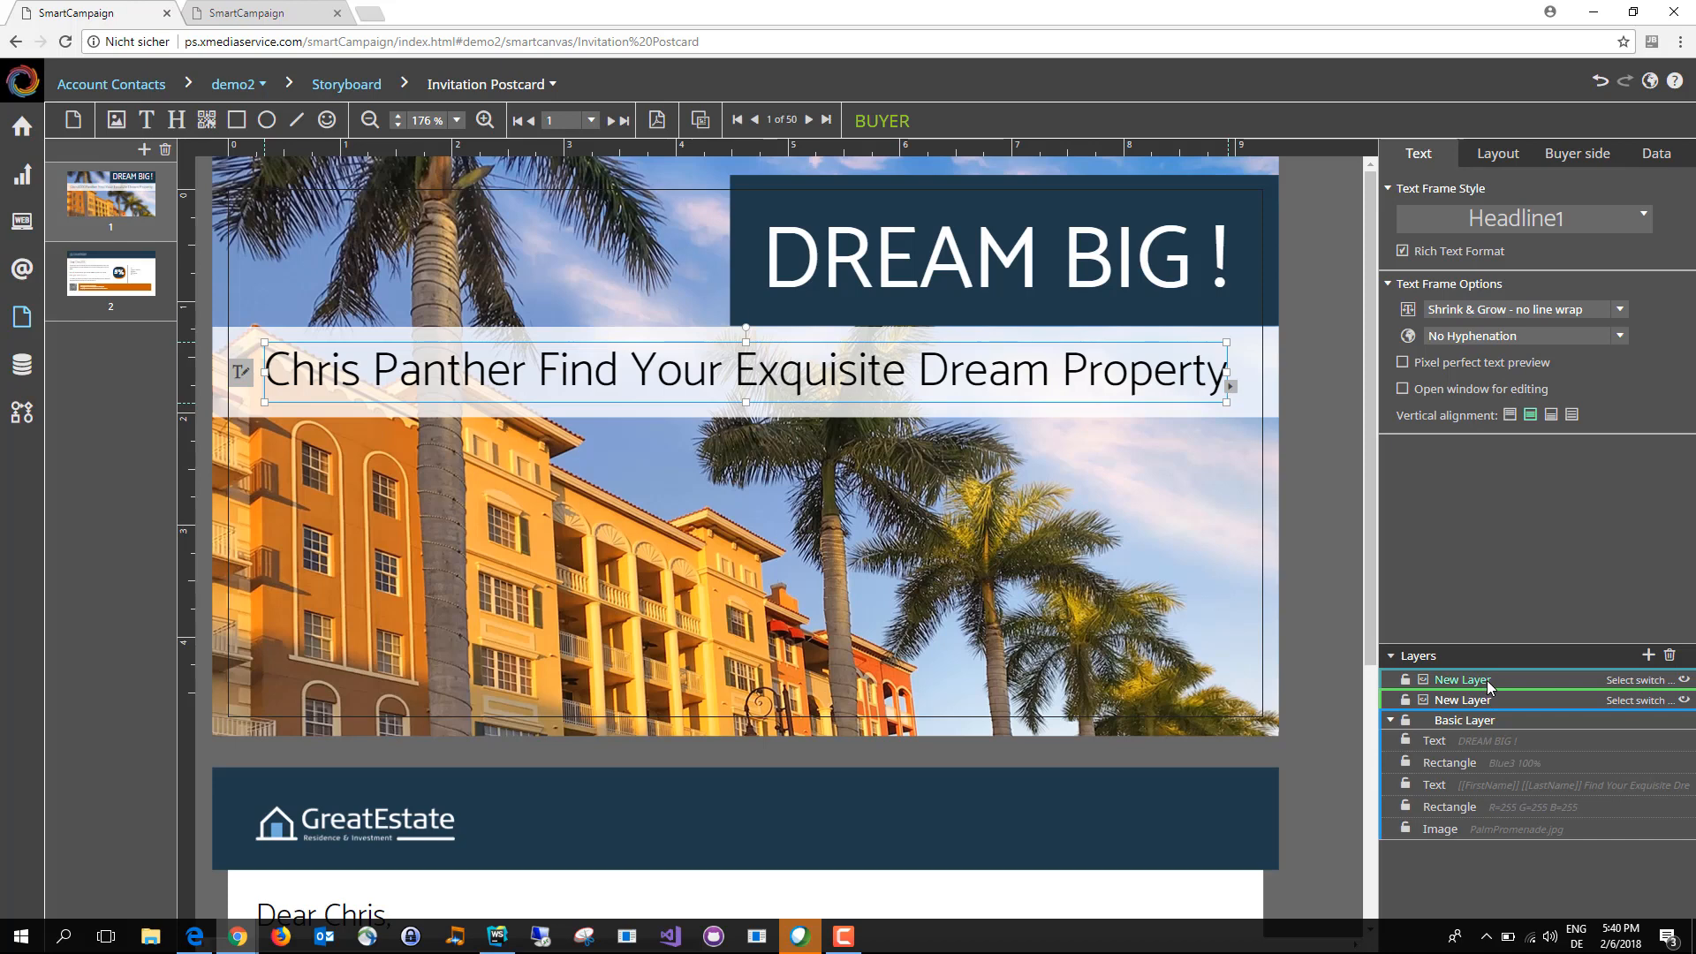
{"action": "double_click", "coordinate": [1509, 686]}
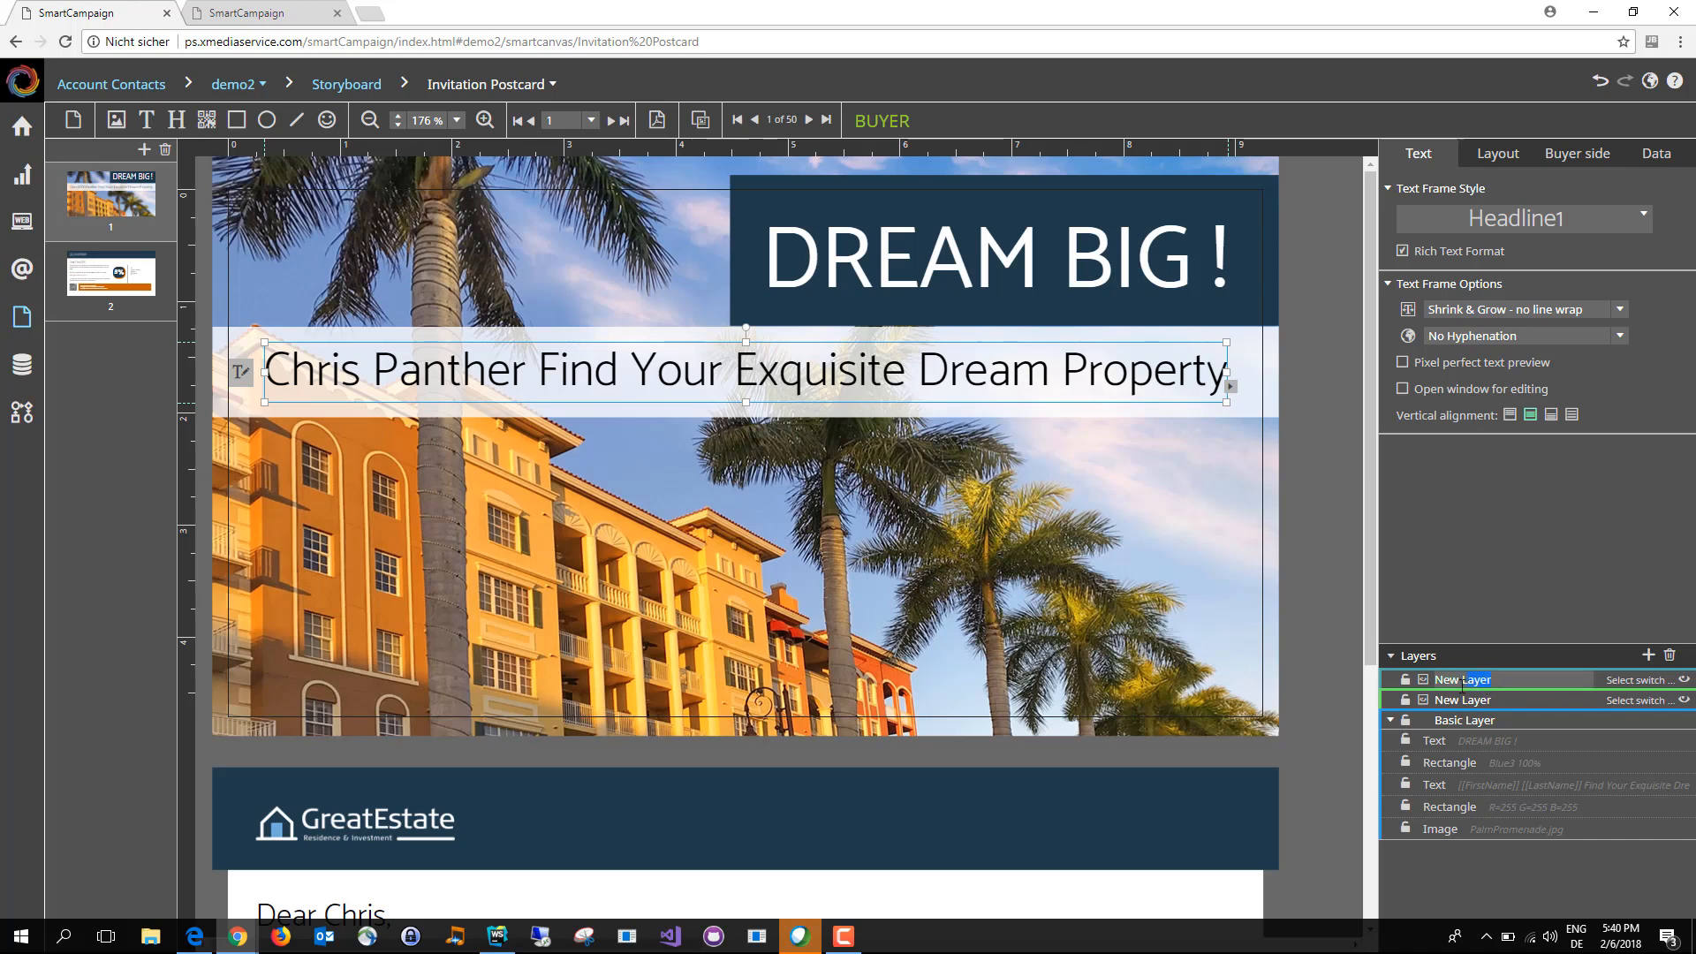
{"action": "key", "text": "BackSpace"}
{"action": "type", "text": "Boys"}
{"action": "key", "text": "Return"}
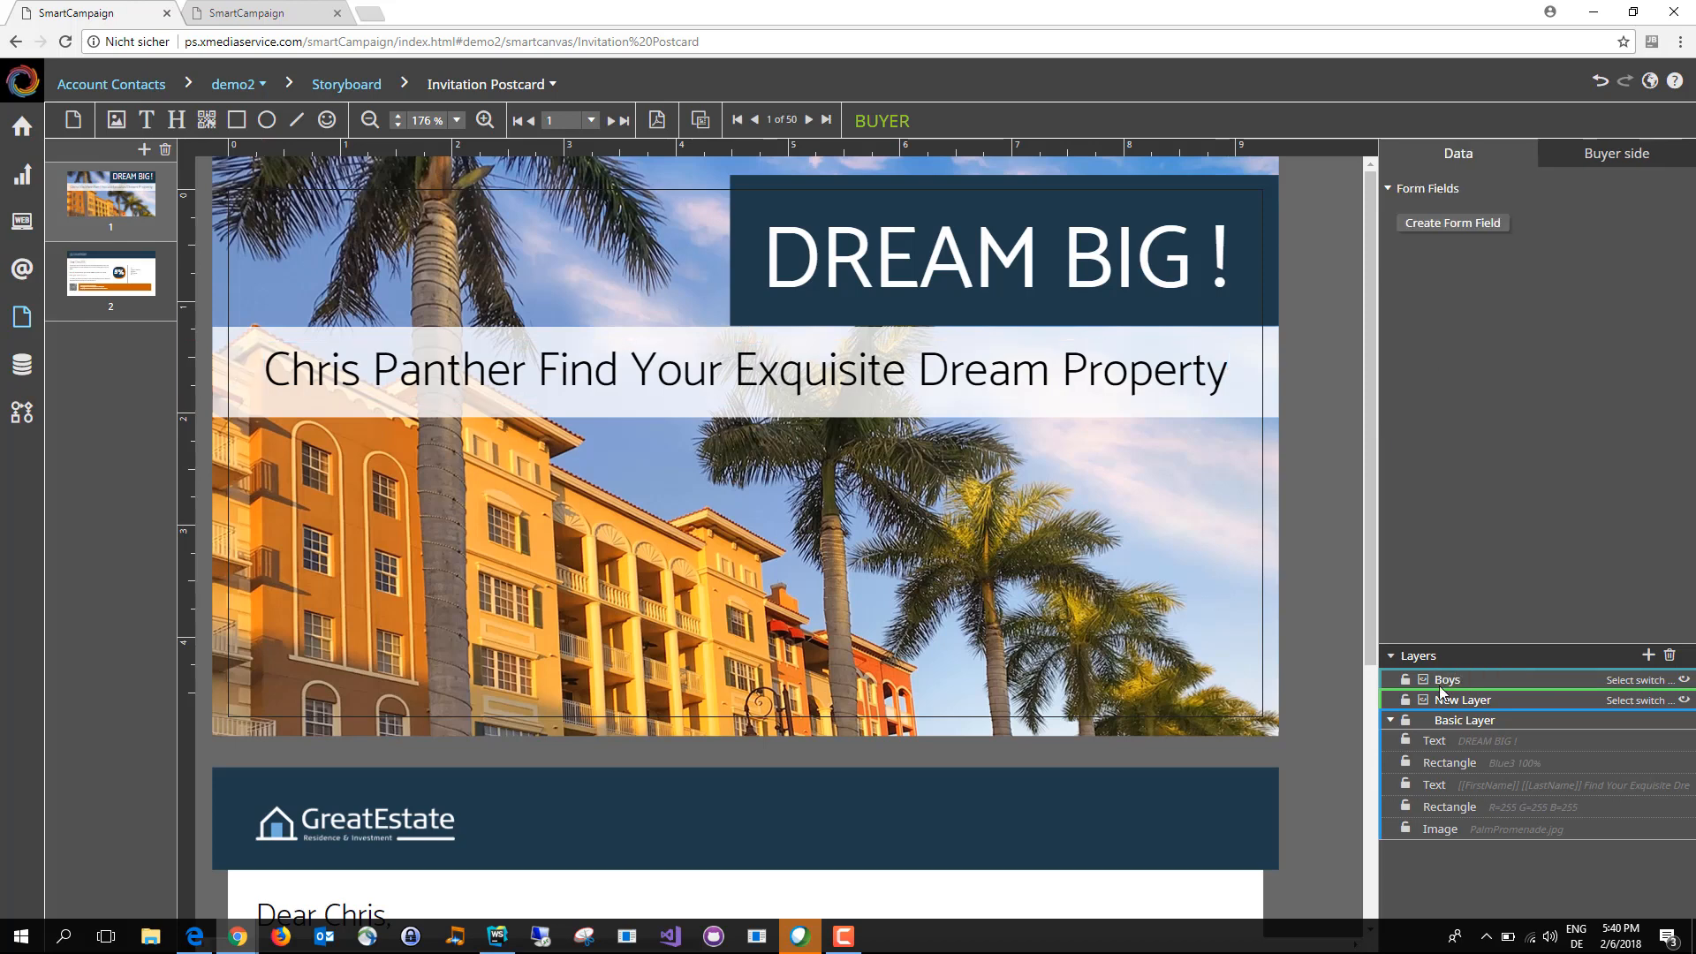
{"action": "double_click", "coordinate": [1515, 699]}
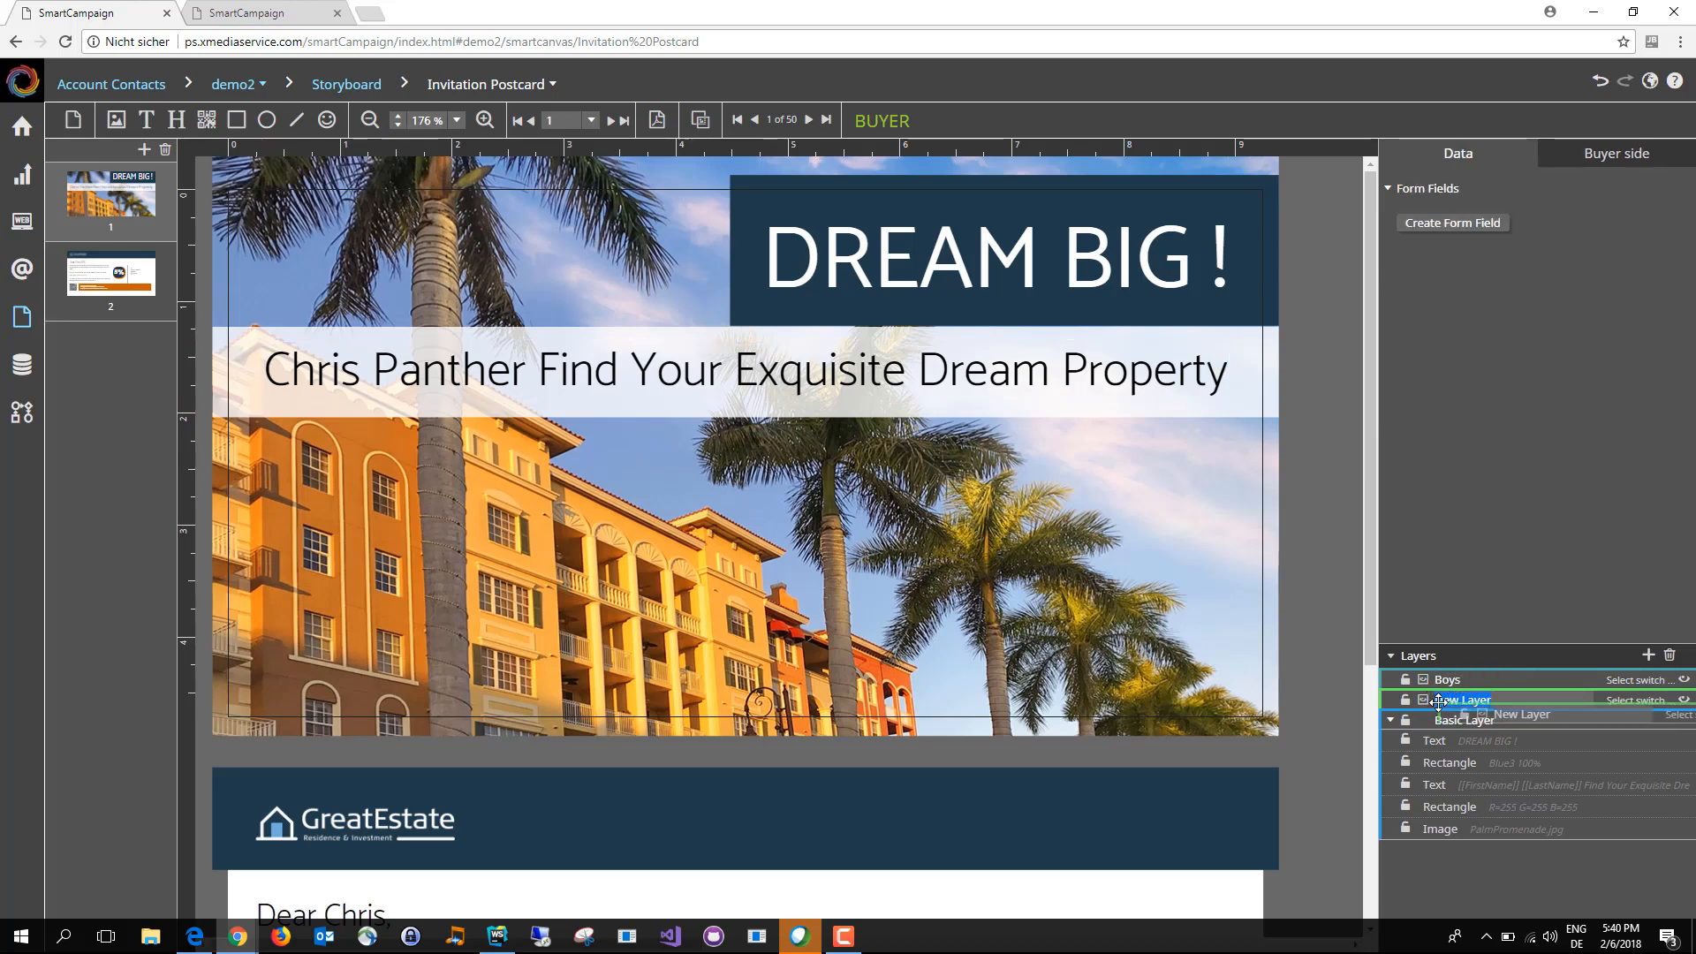
{"action": "type", "text": "Girls"}
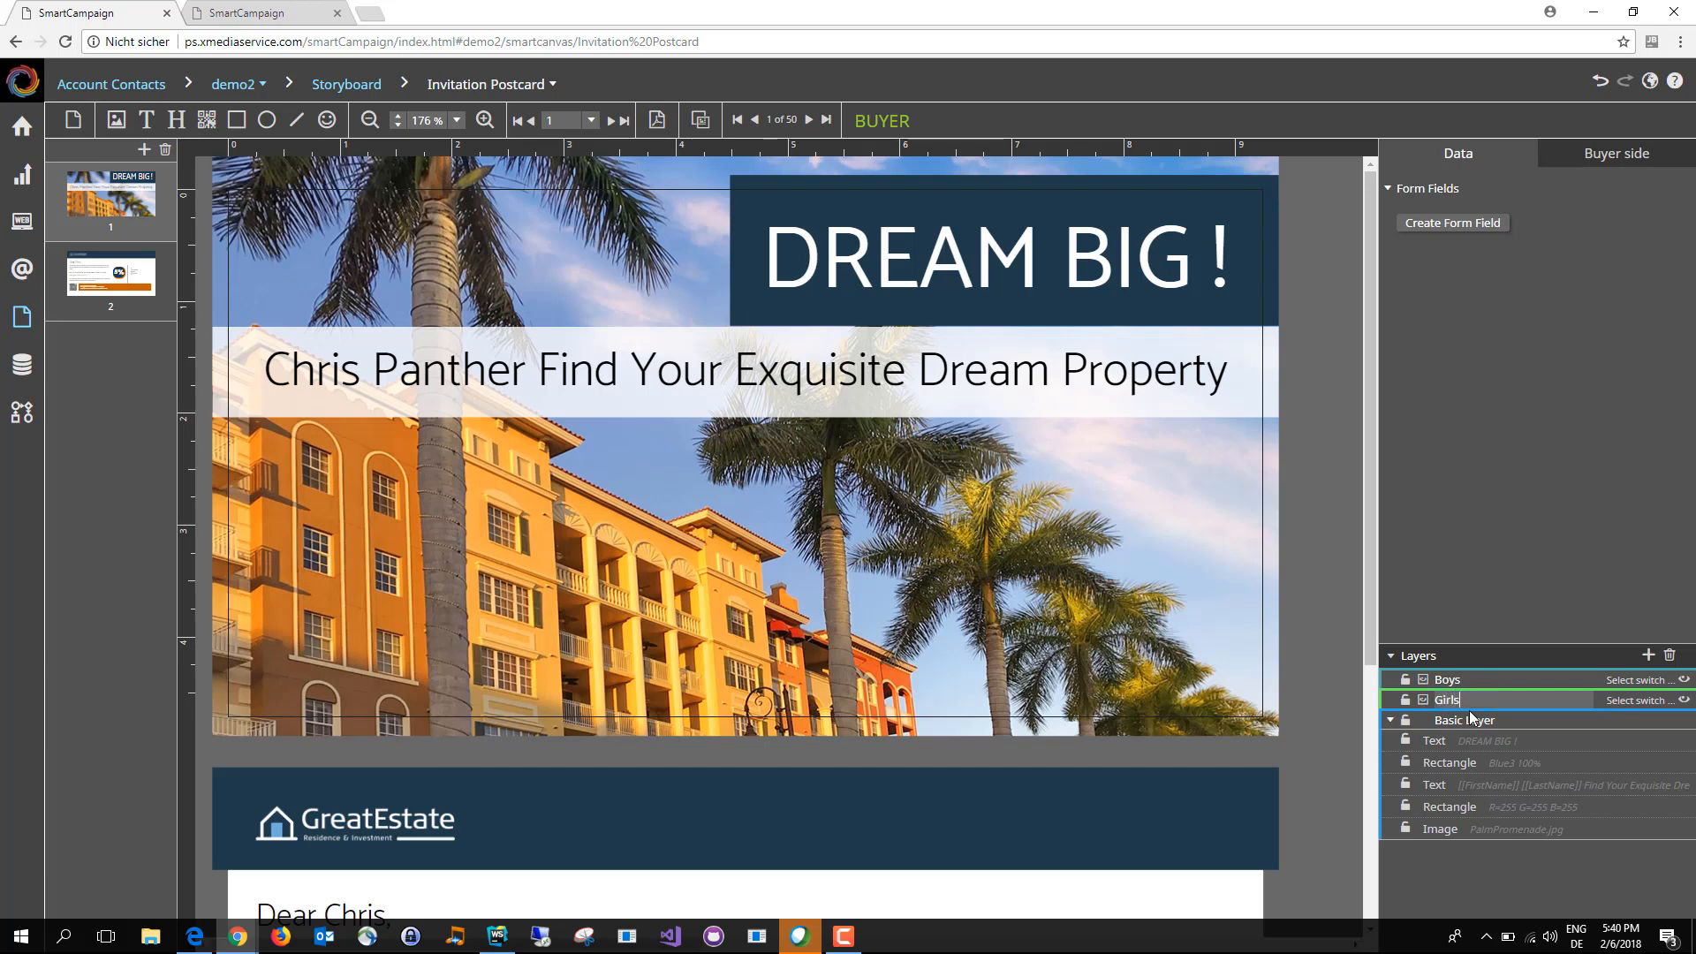
{"action": "key", "text": "Return"}
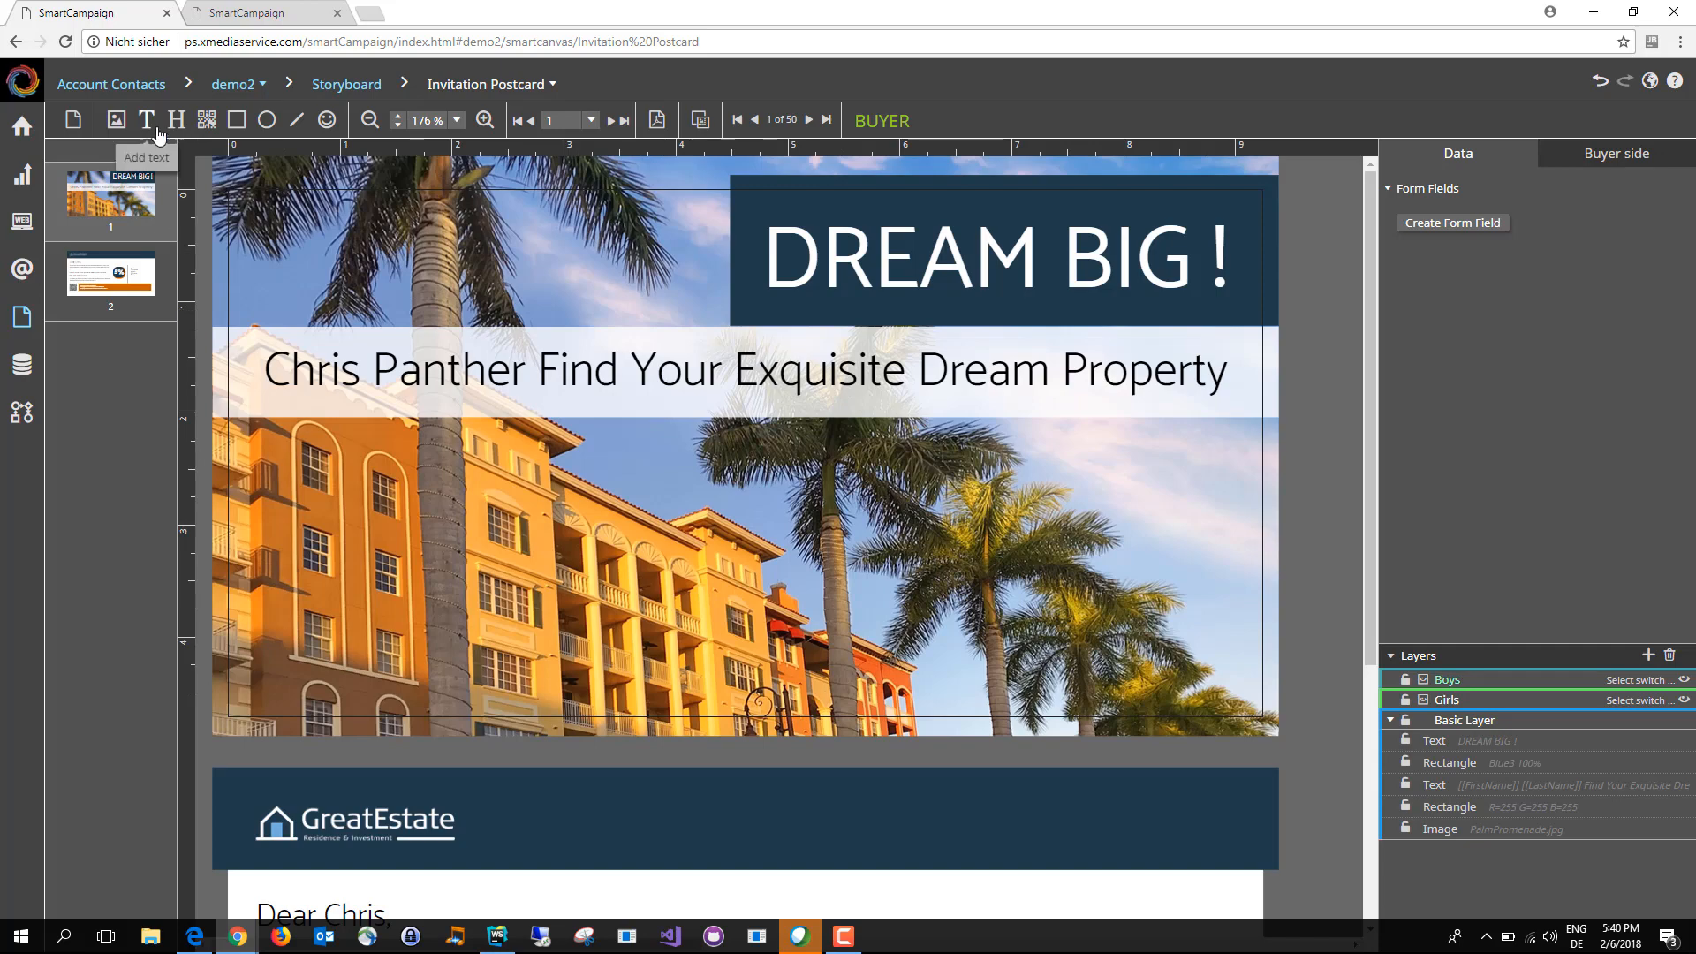
Step: Insert HouseGarden2.jpg on the Boys layer, enlarge it and place it below DREAM BIG! over the palm trees
{"action": "left_click", "coordinate": [117, 121]}
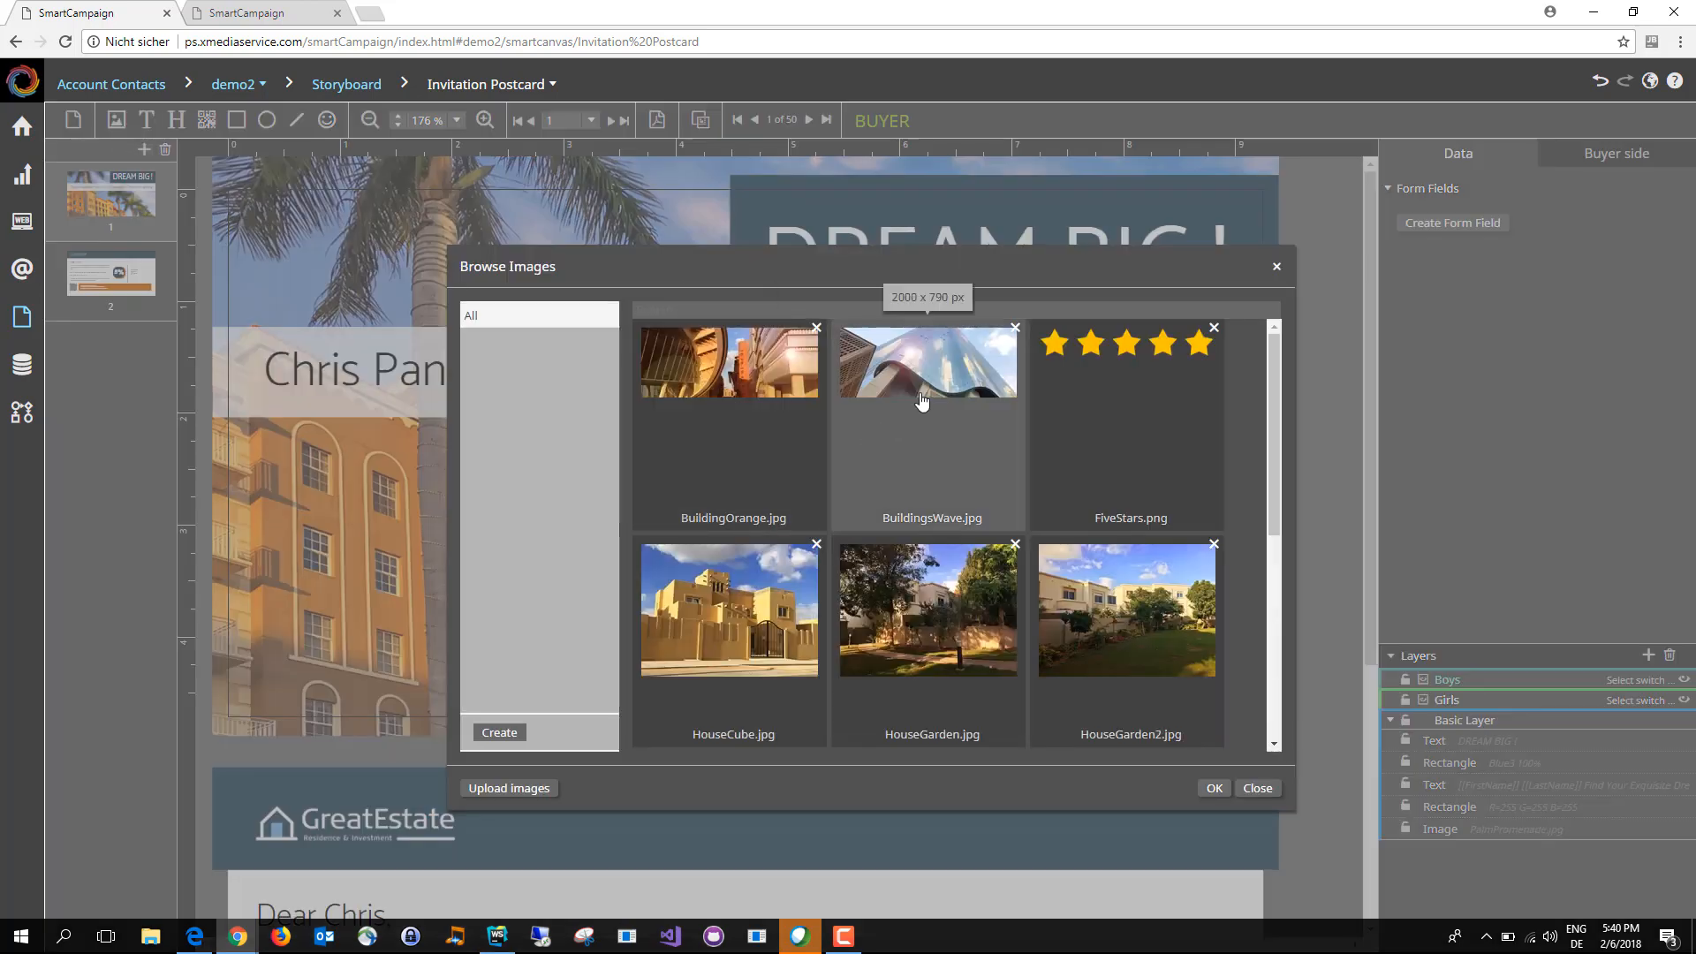
{"action": "double_click", "coordinate": [1160, 607]}
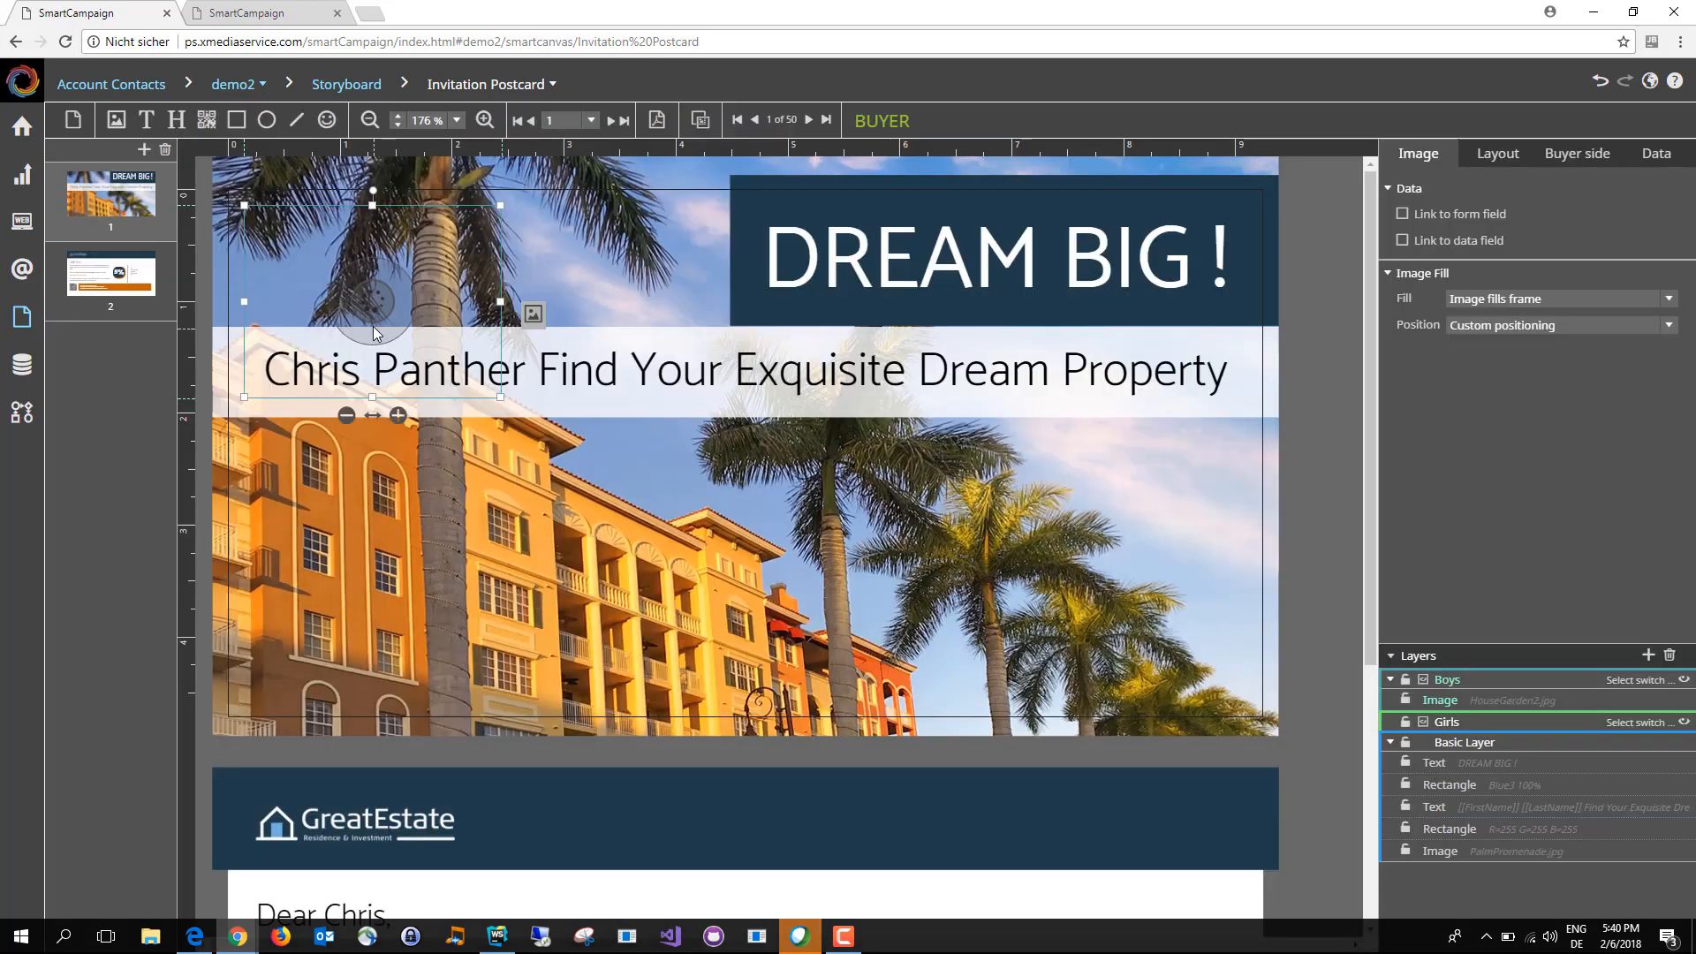
{"action": "left_click_drag", "start_coordinate": [502, 395], "coordinate": [655, 504]}
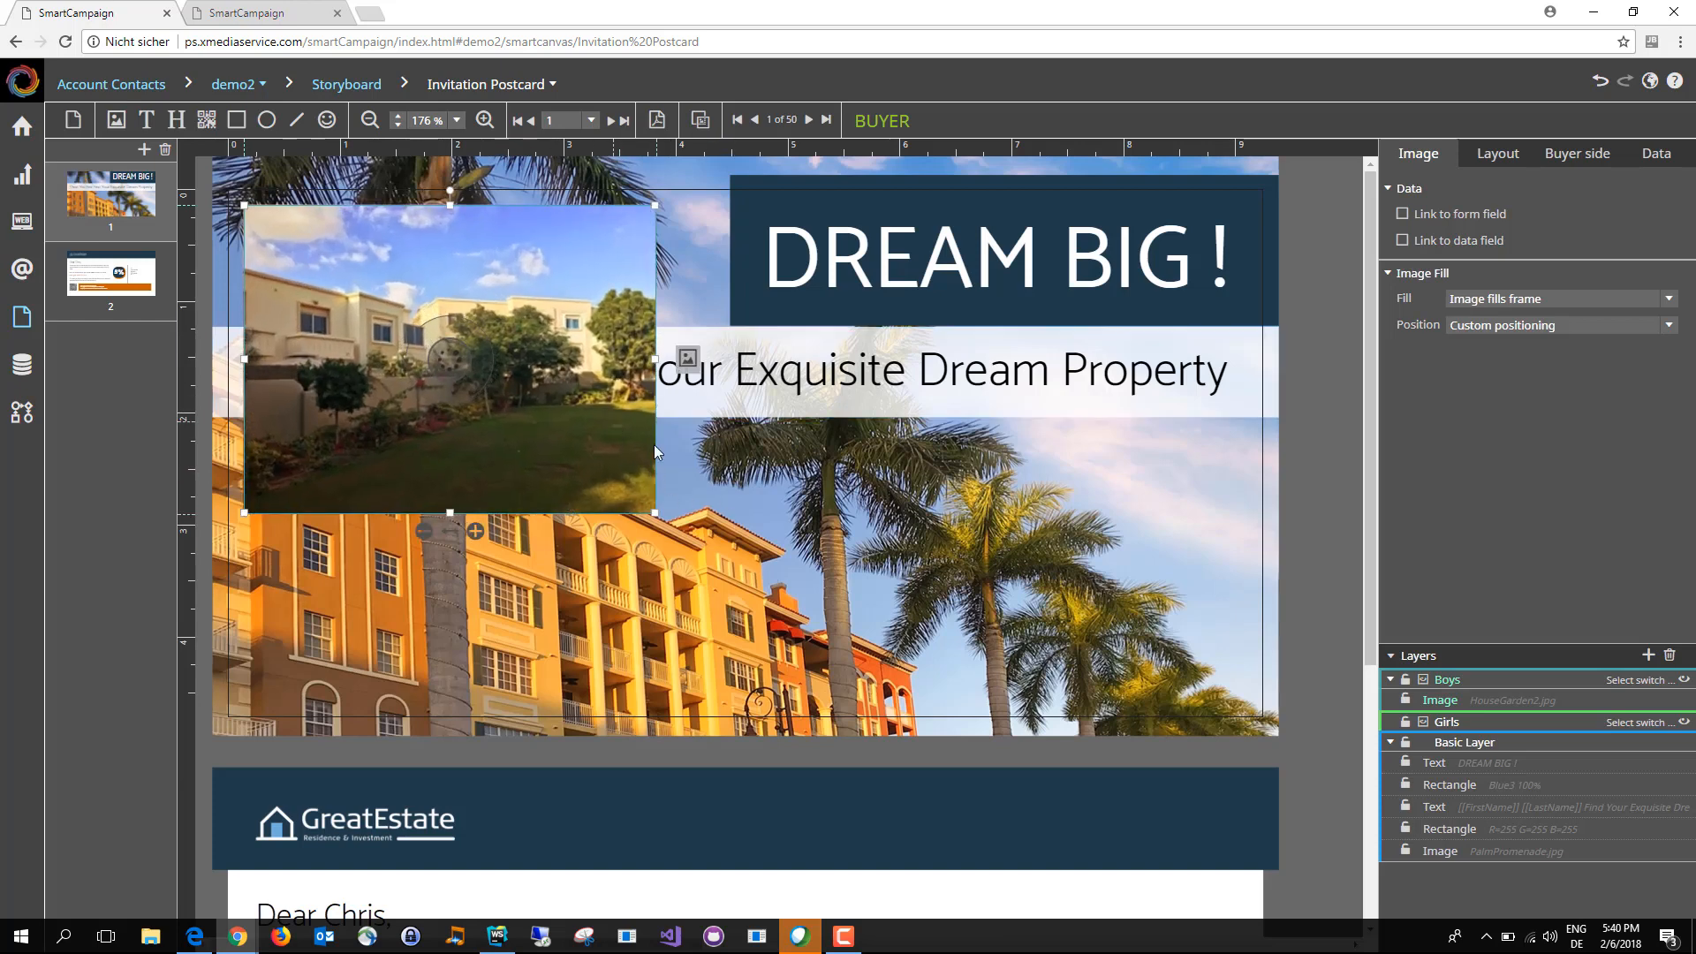
{"action": "left_click_drag", "start_coordinate": [442, 354], "coordinate": [1013, 543]}
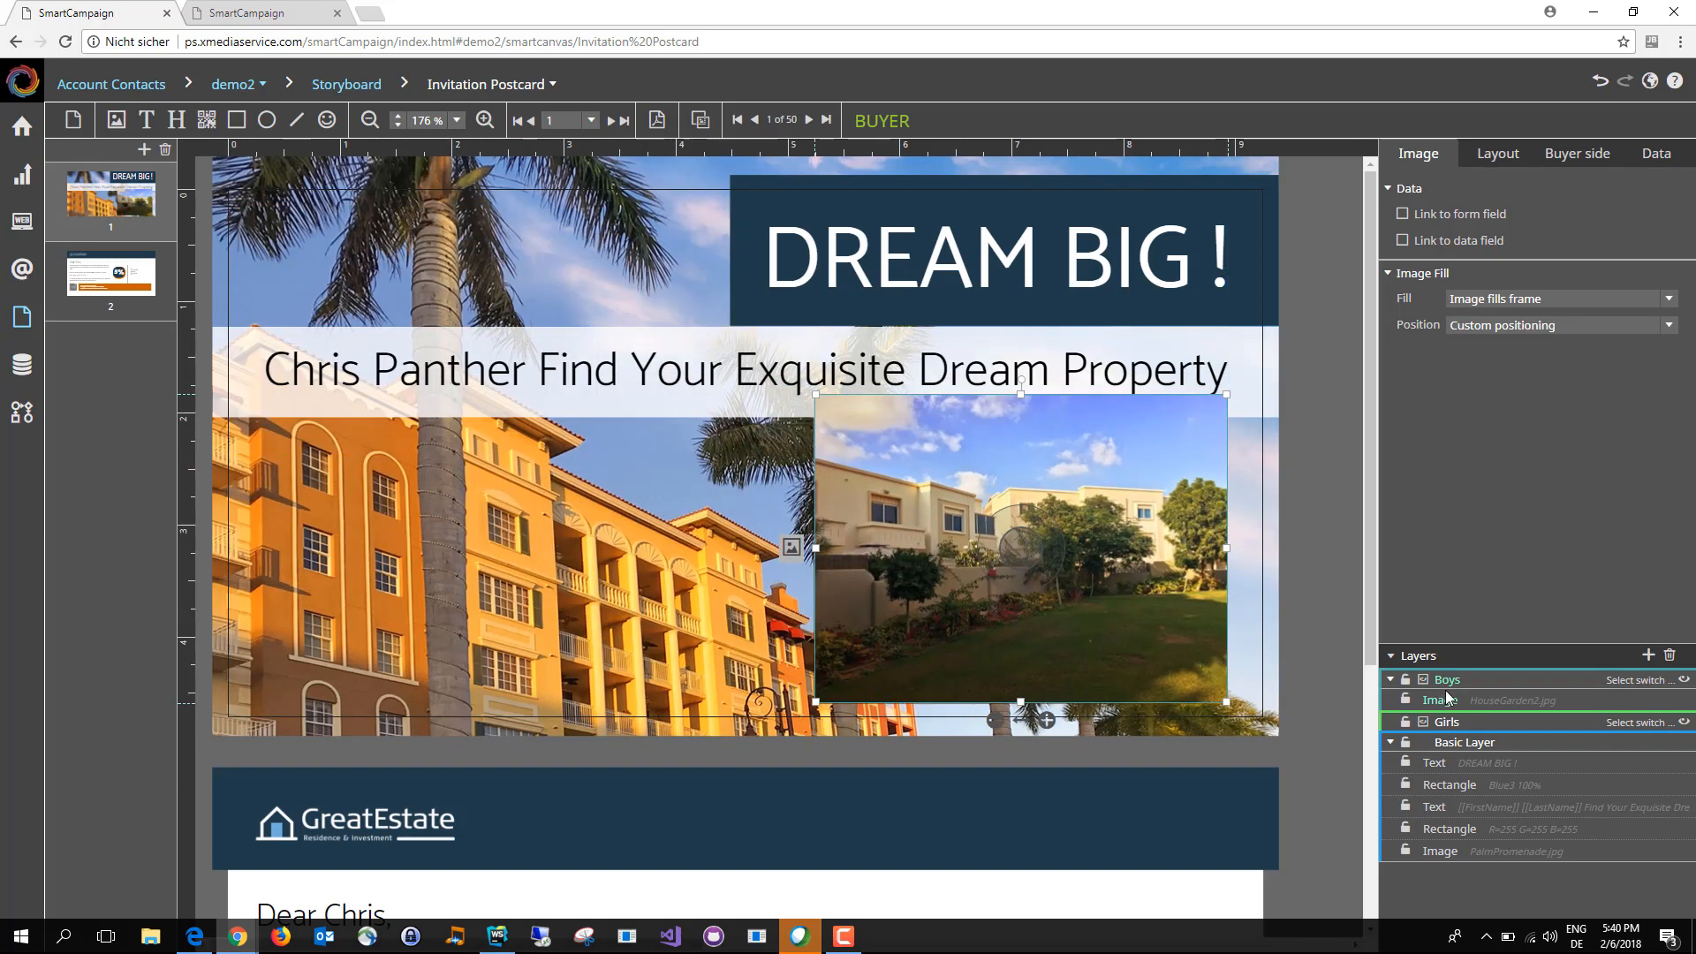
Step: Insert HouseCube.jpg on the Girls layer, enlarge it and place it so it overlaps the garden image
{"action": "left_click", "coordinate": [1449, 722]}
{"action": "left_click", "coordinate": [115, 131]}
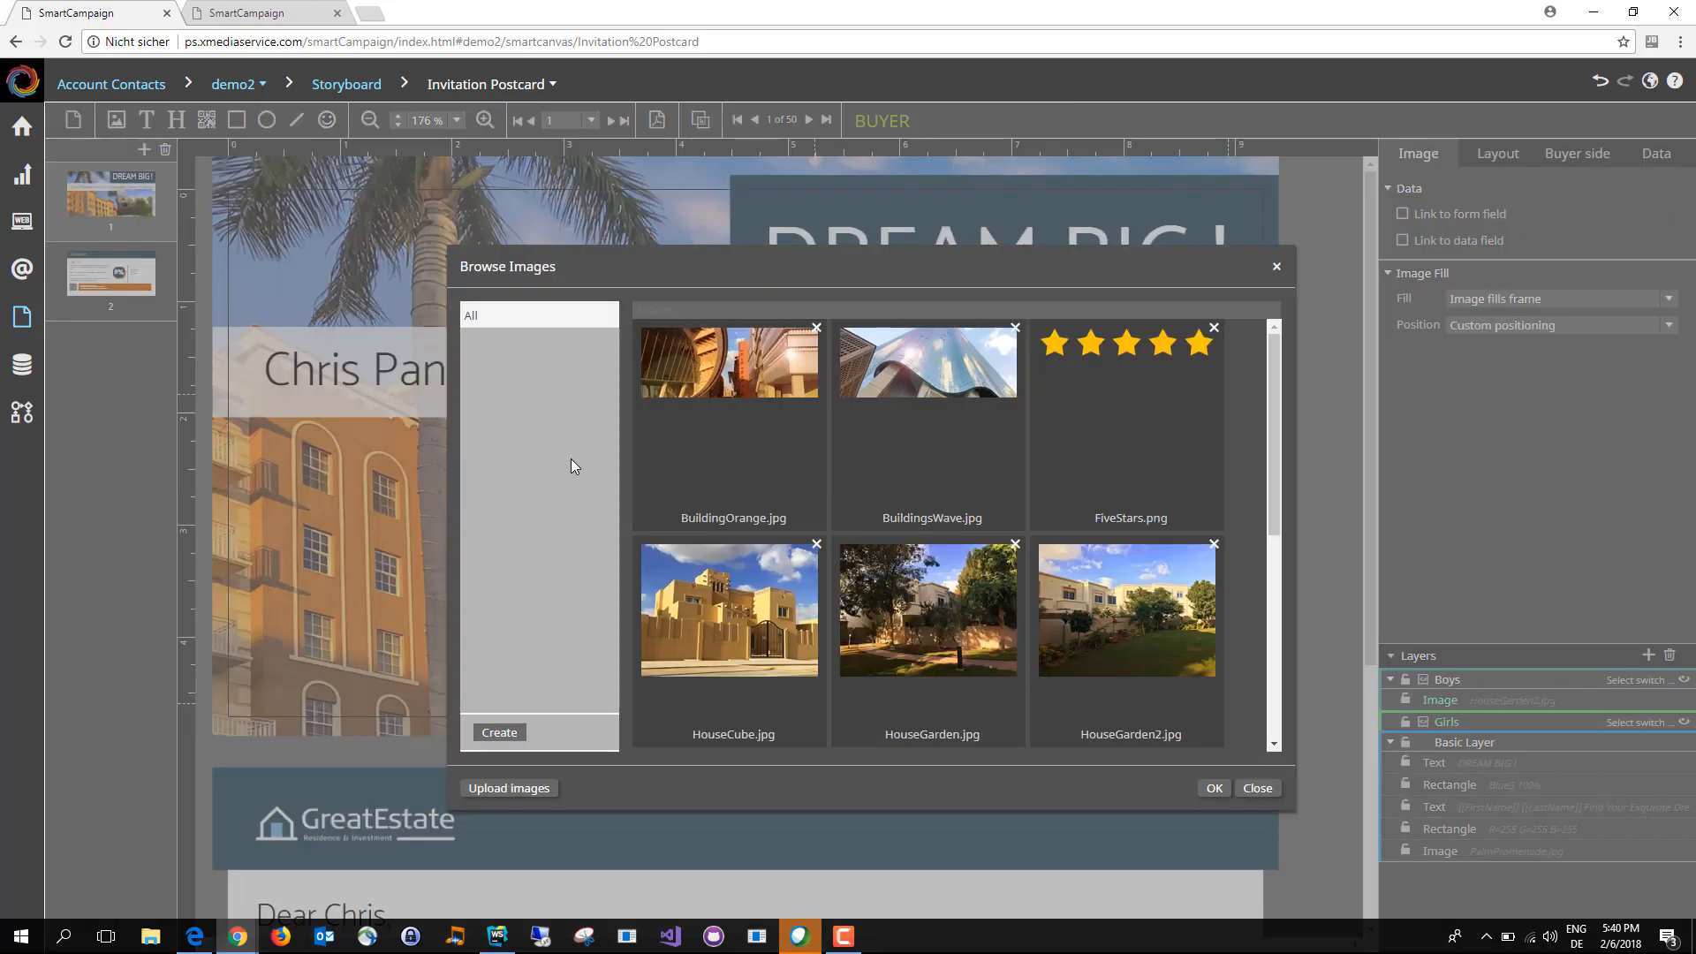
{"action": "double_click", "coordinate": [734, 630]}
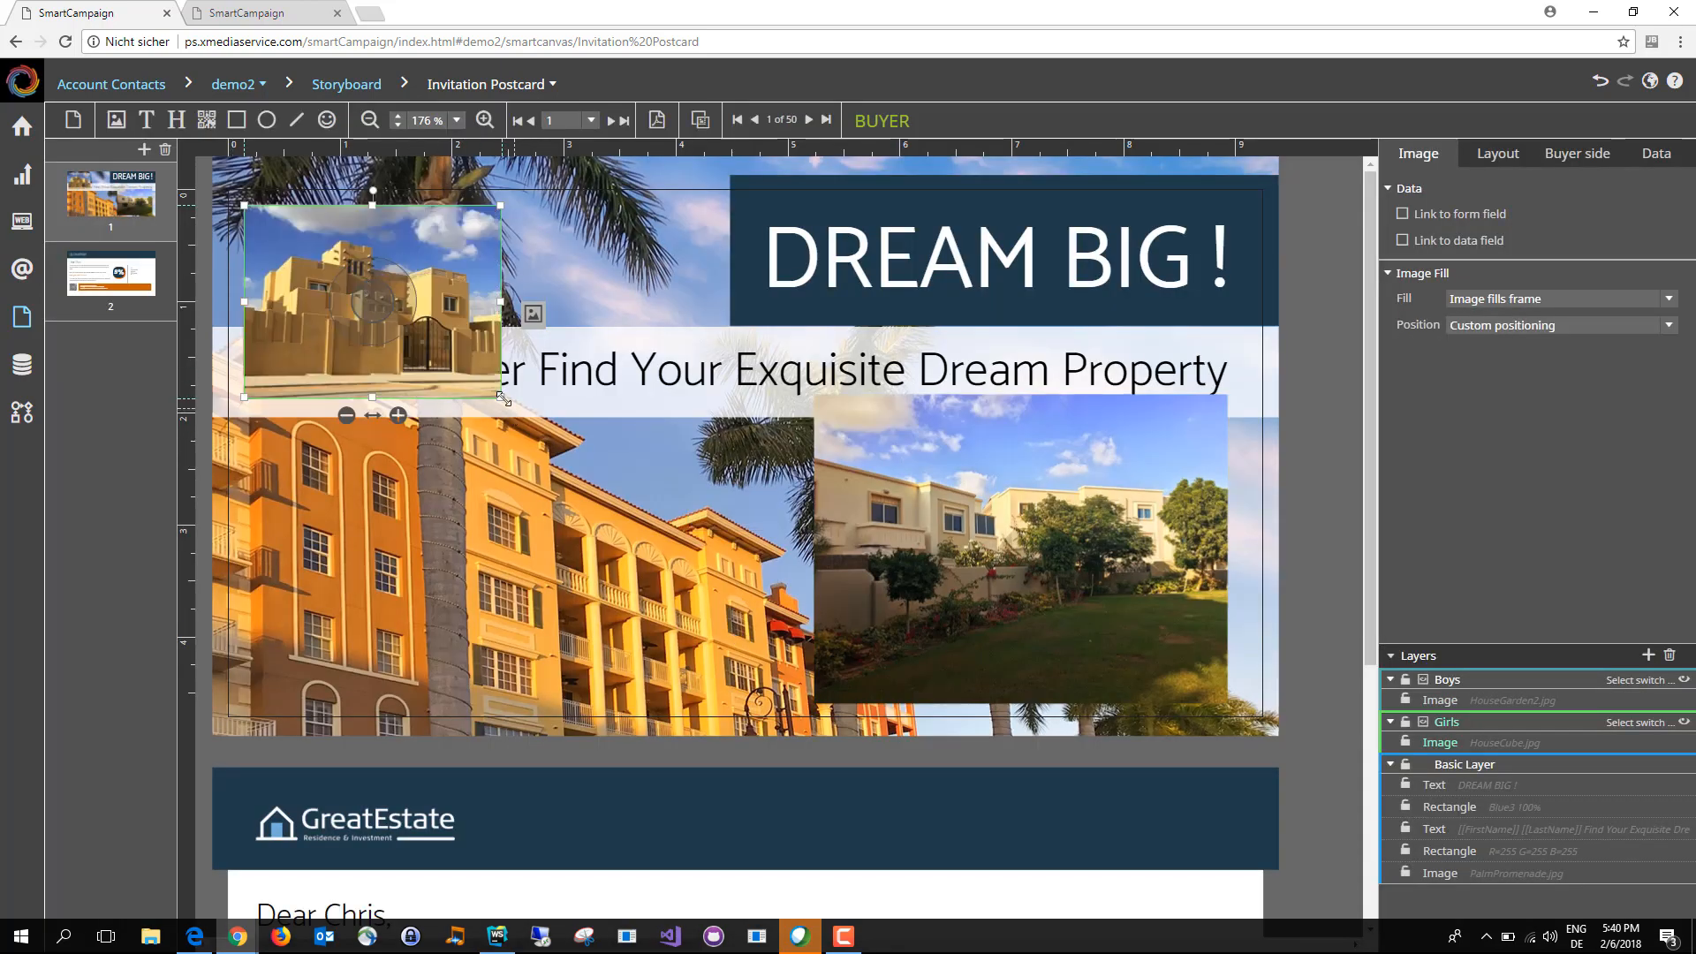
{"action": "left_click_drag", "start_coordinate": [501, 397], "coordinate": [751, 528]}
{"action": "left_click_drag", "start_coordinate": [601, 441], "coordinate": [1118, 578]}
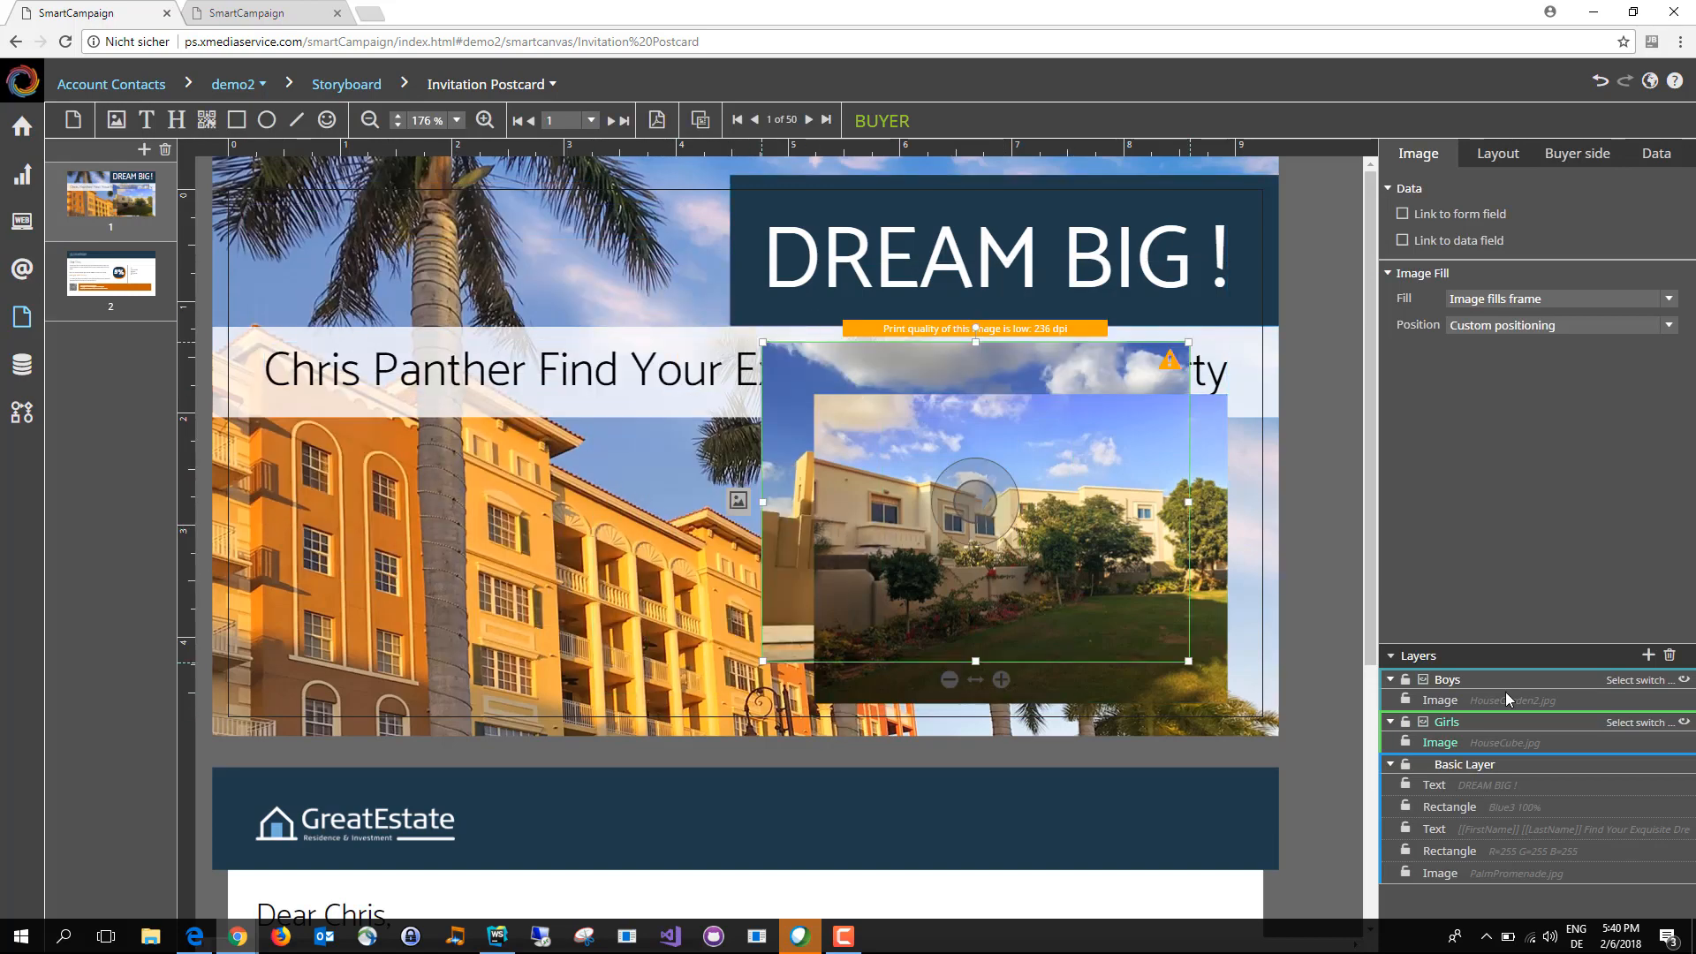
Step: Assign the Boys switch to the Boys layer and the Girls switch to the Girls layer
{"action": "left_click", "coordinate": [1637, 681]}
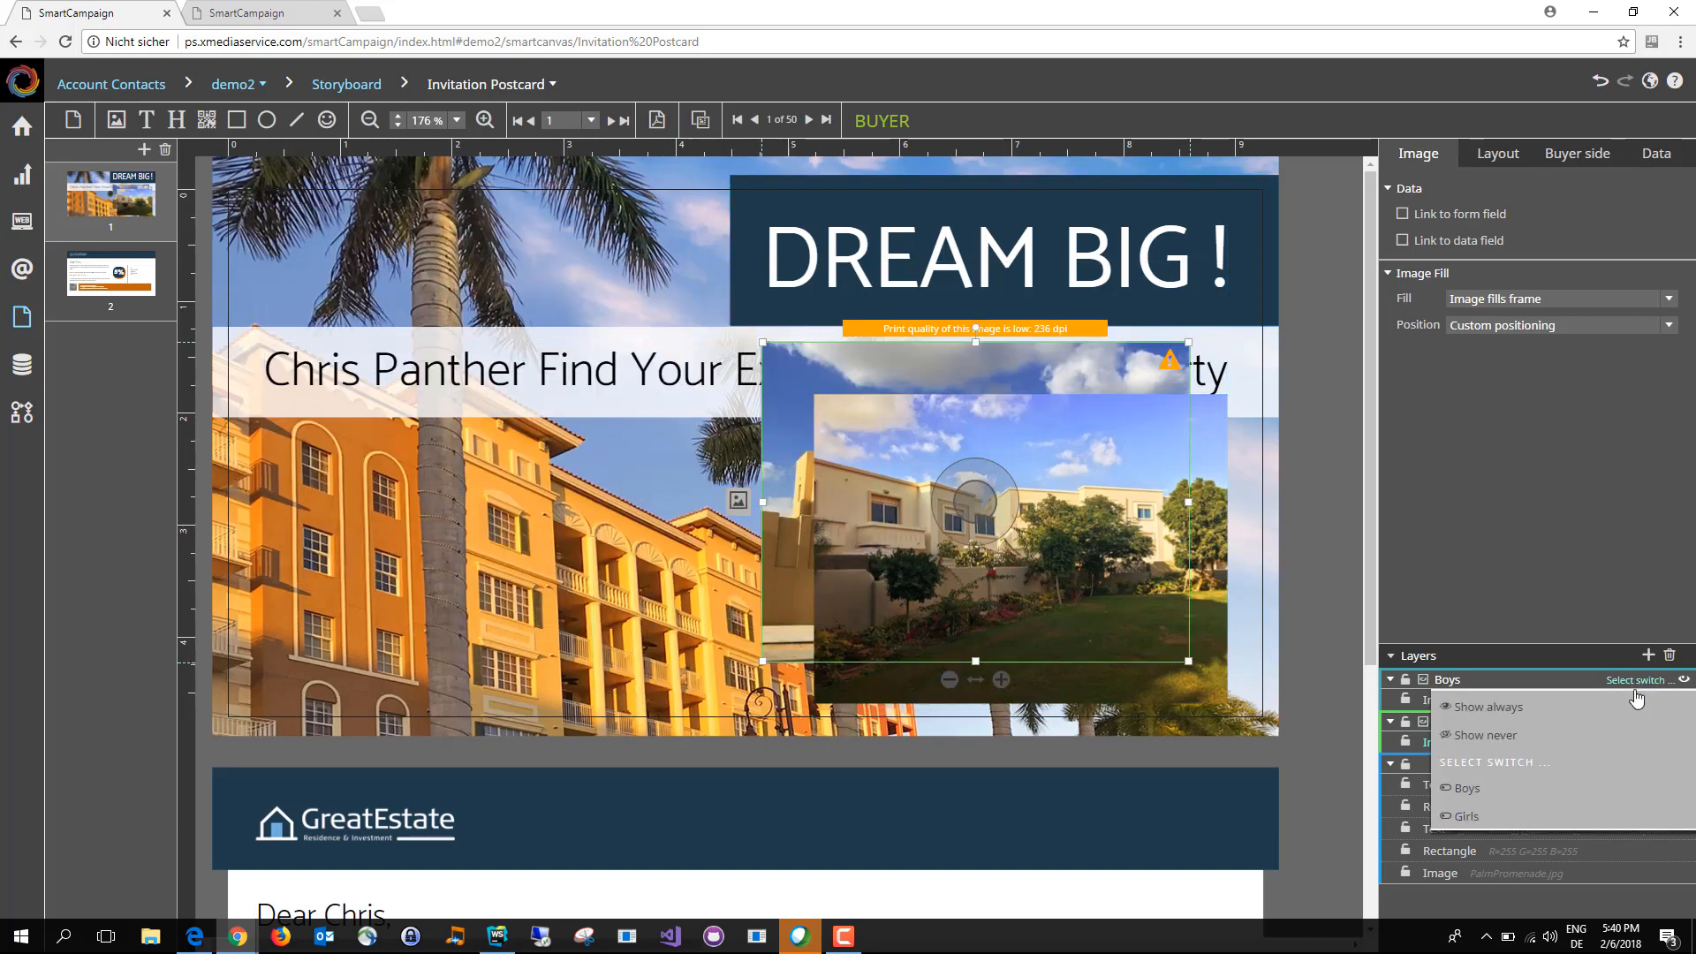
{"action": "left_click", "coordinate": [1574, 801]}
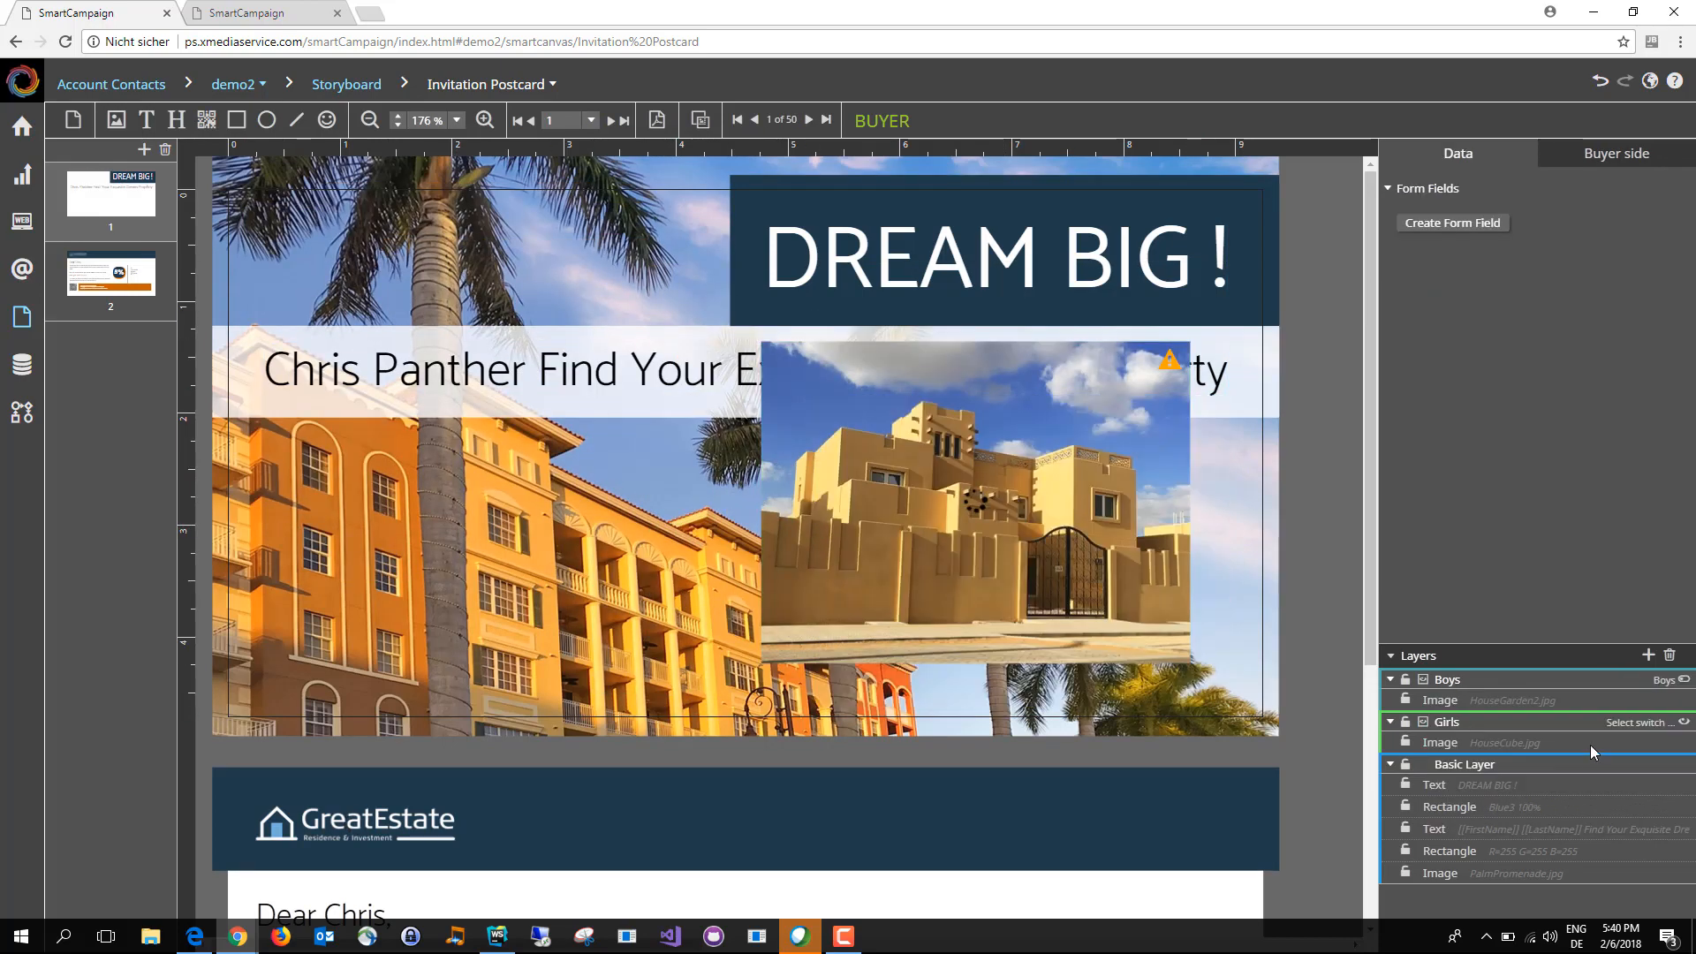
{"action": "left_click", "coordinate": [1634, 722]}
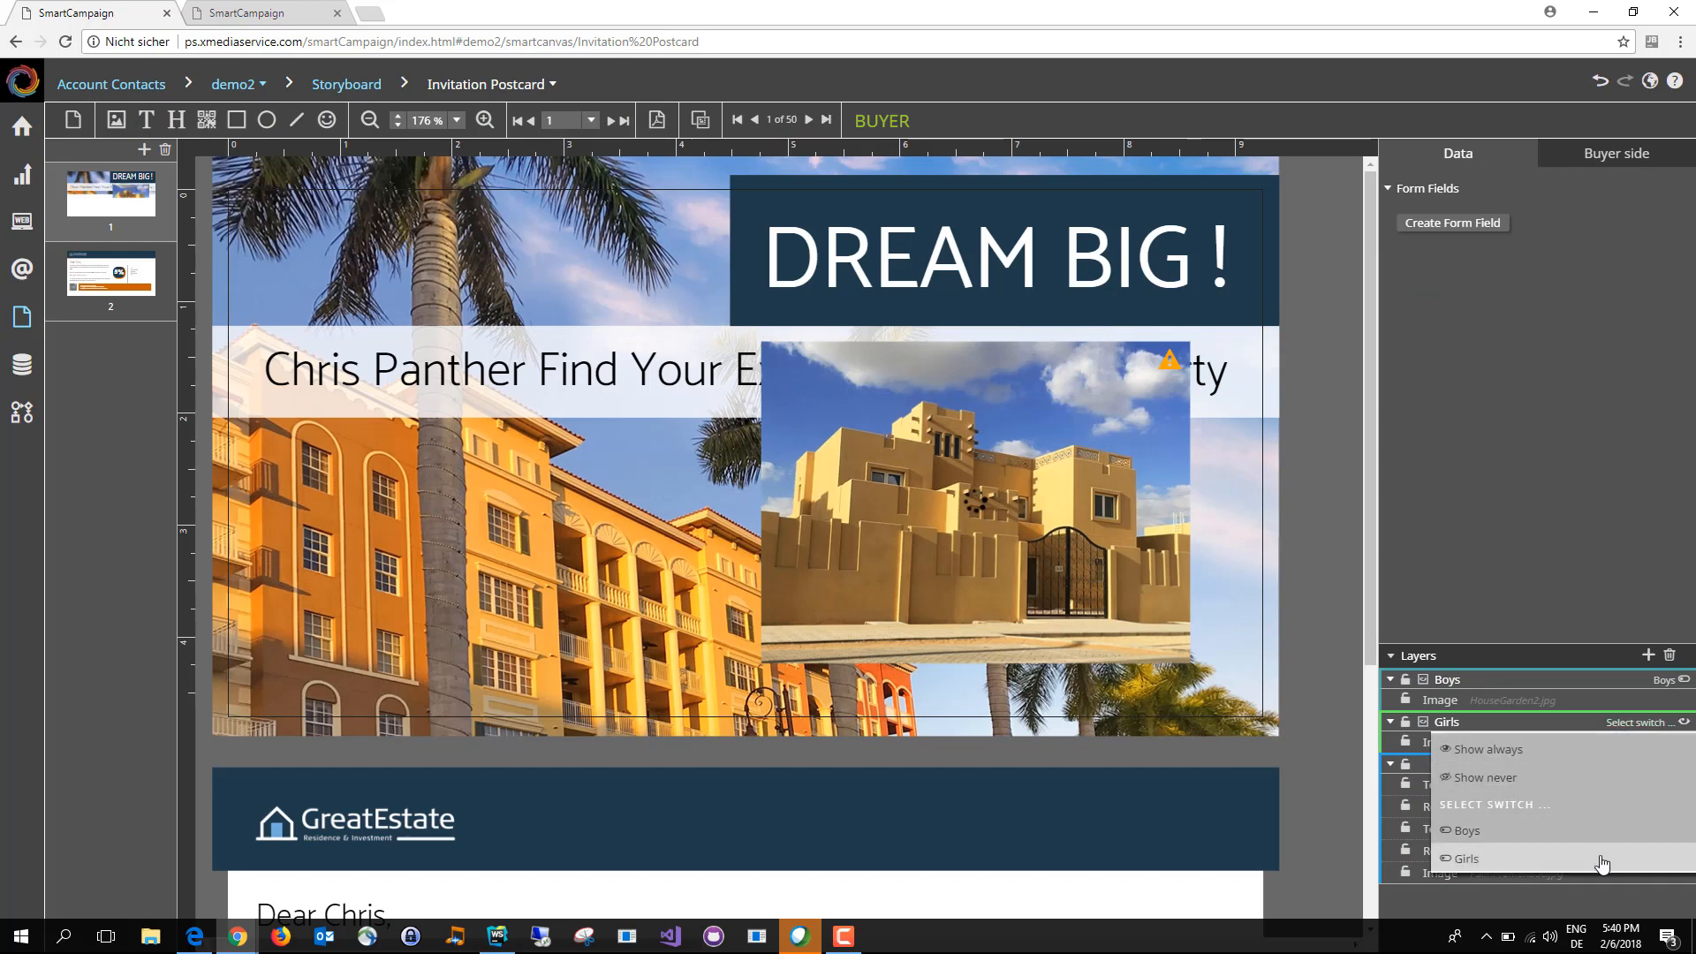
{"action": "left_click", "coordinate": [1598, 862]}
Step: Step forward and back through the data rows to check which house image each contact's postcard shows
{"action": "left_click", "coordinate": [756, 121]}
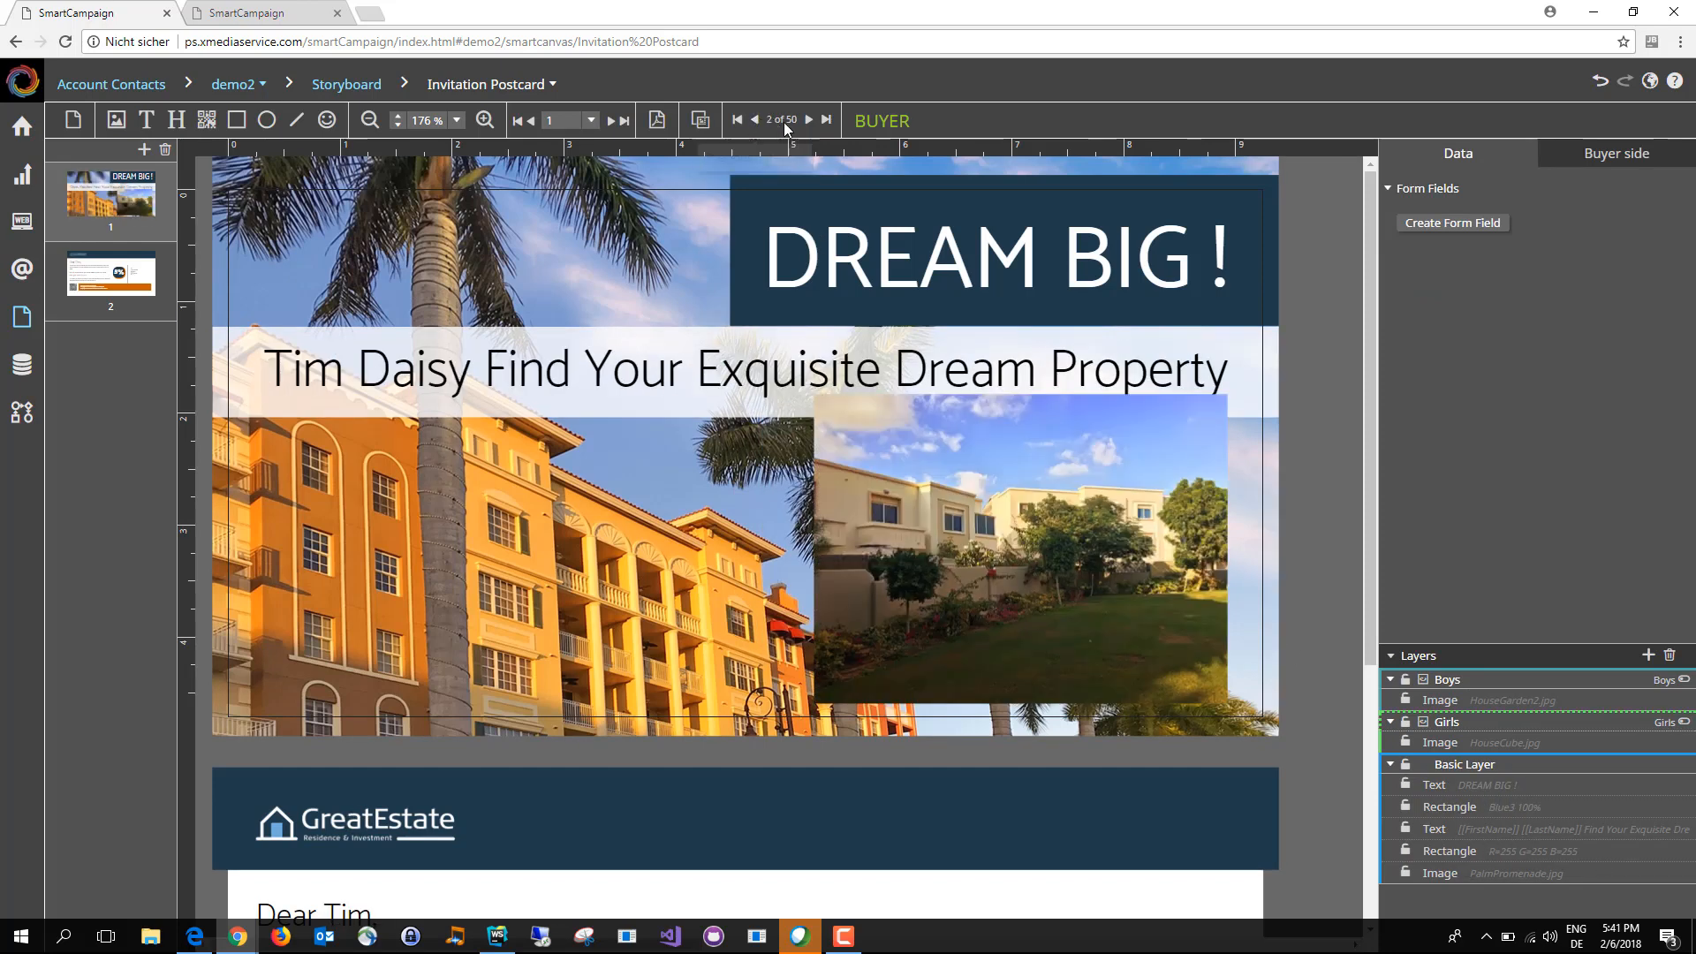
{"action": "left_click", "coordinate": [810, 120]}
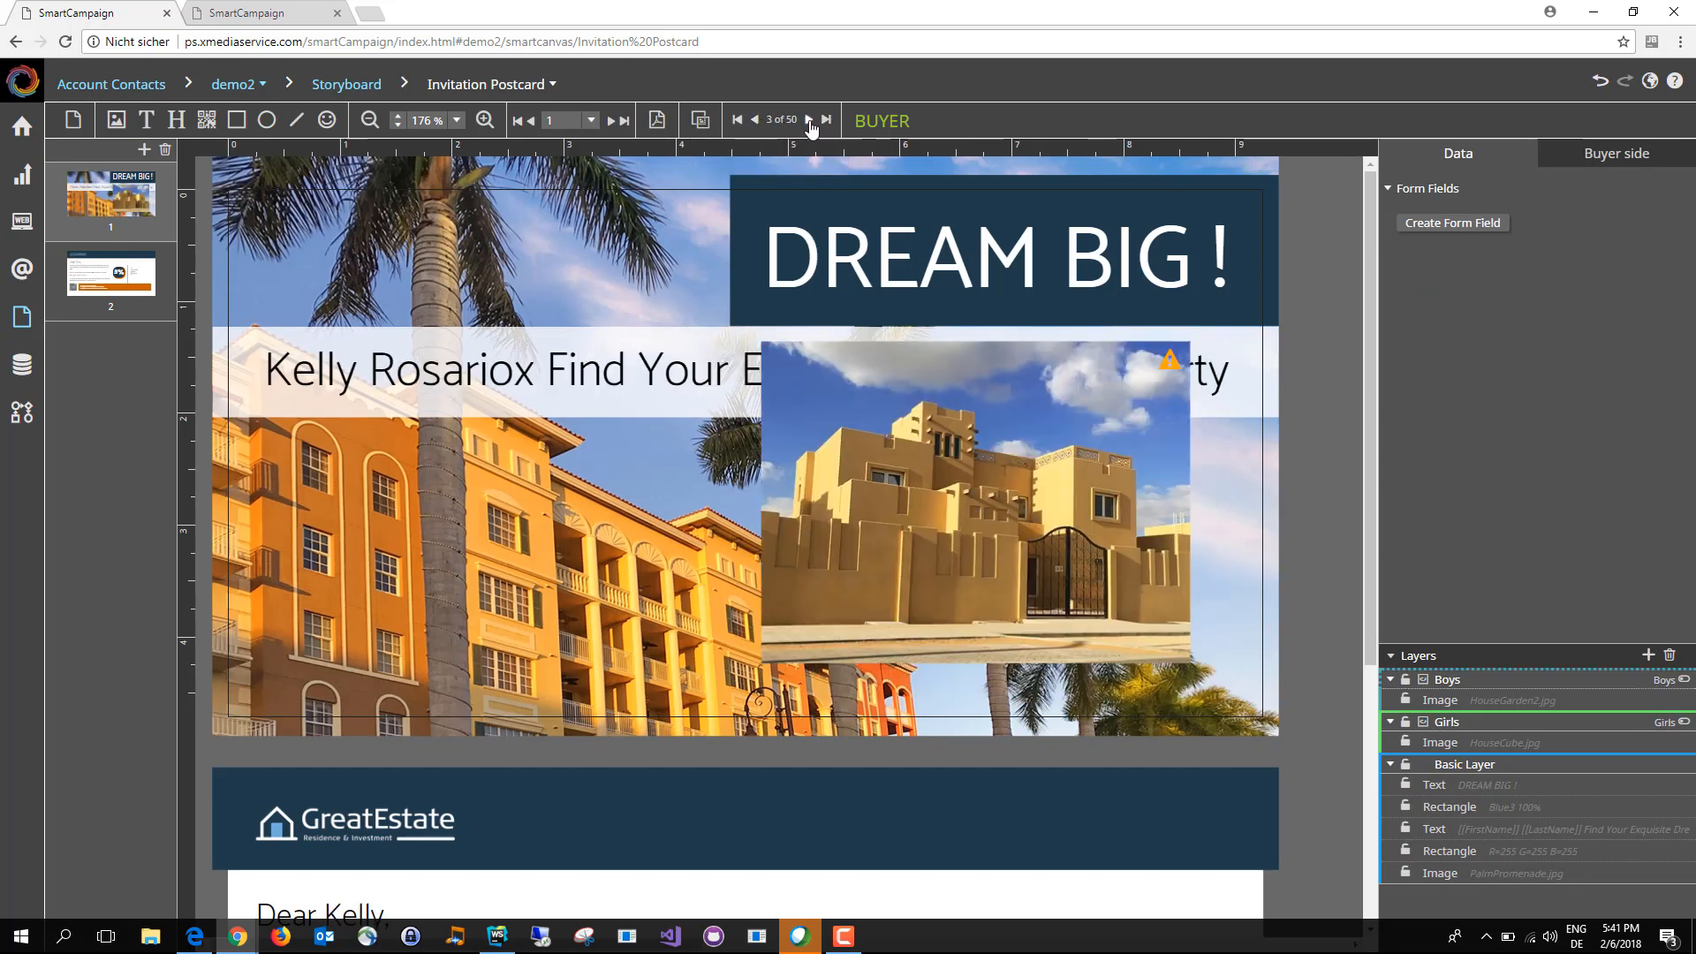
{"action": "left_click", "coordinate": [809, 120]}
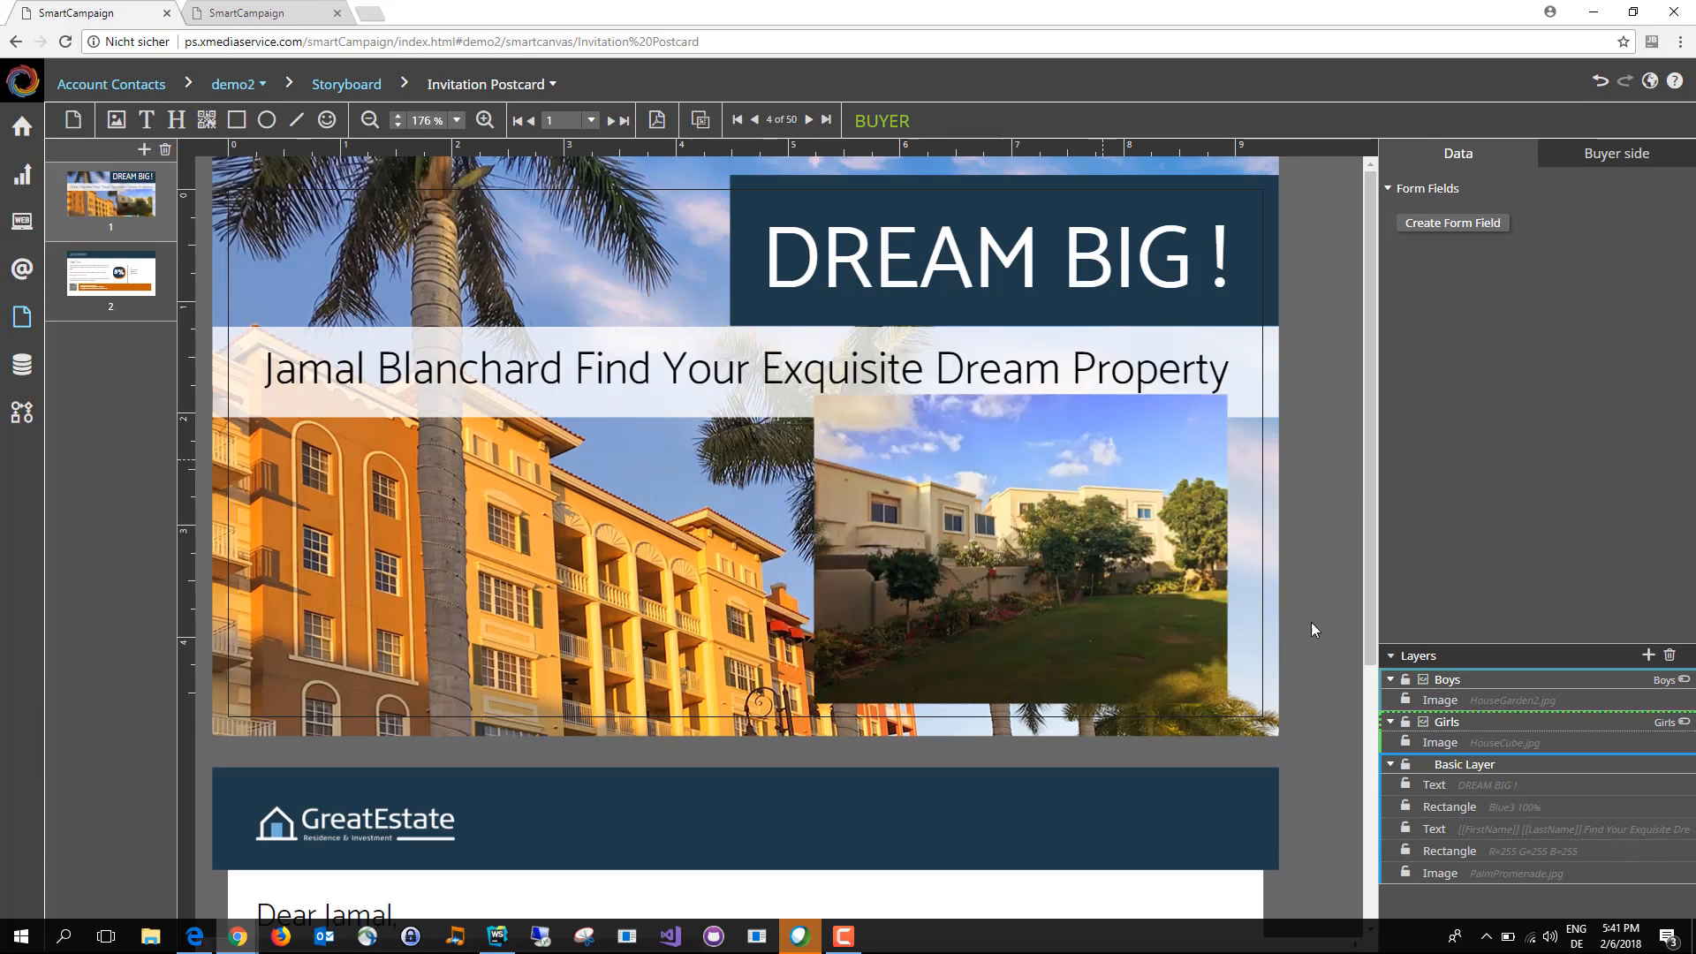
{"action": "left_click", "coordinate": [810, 121]}
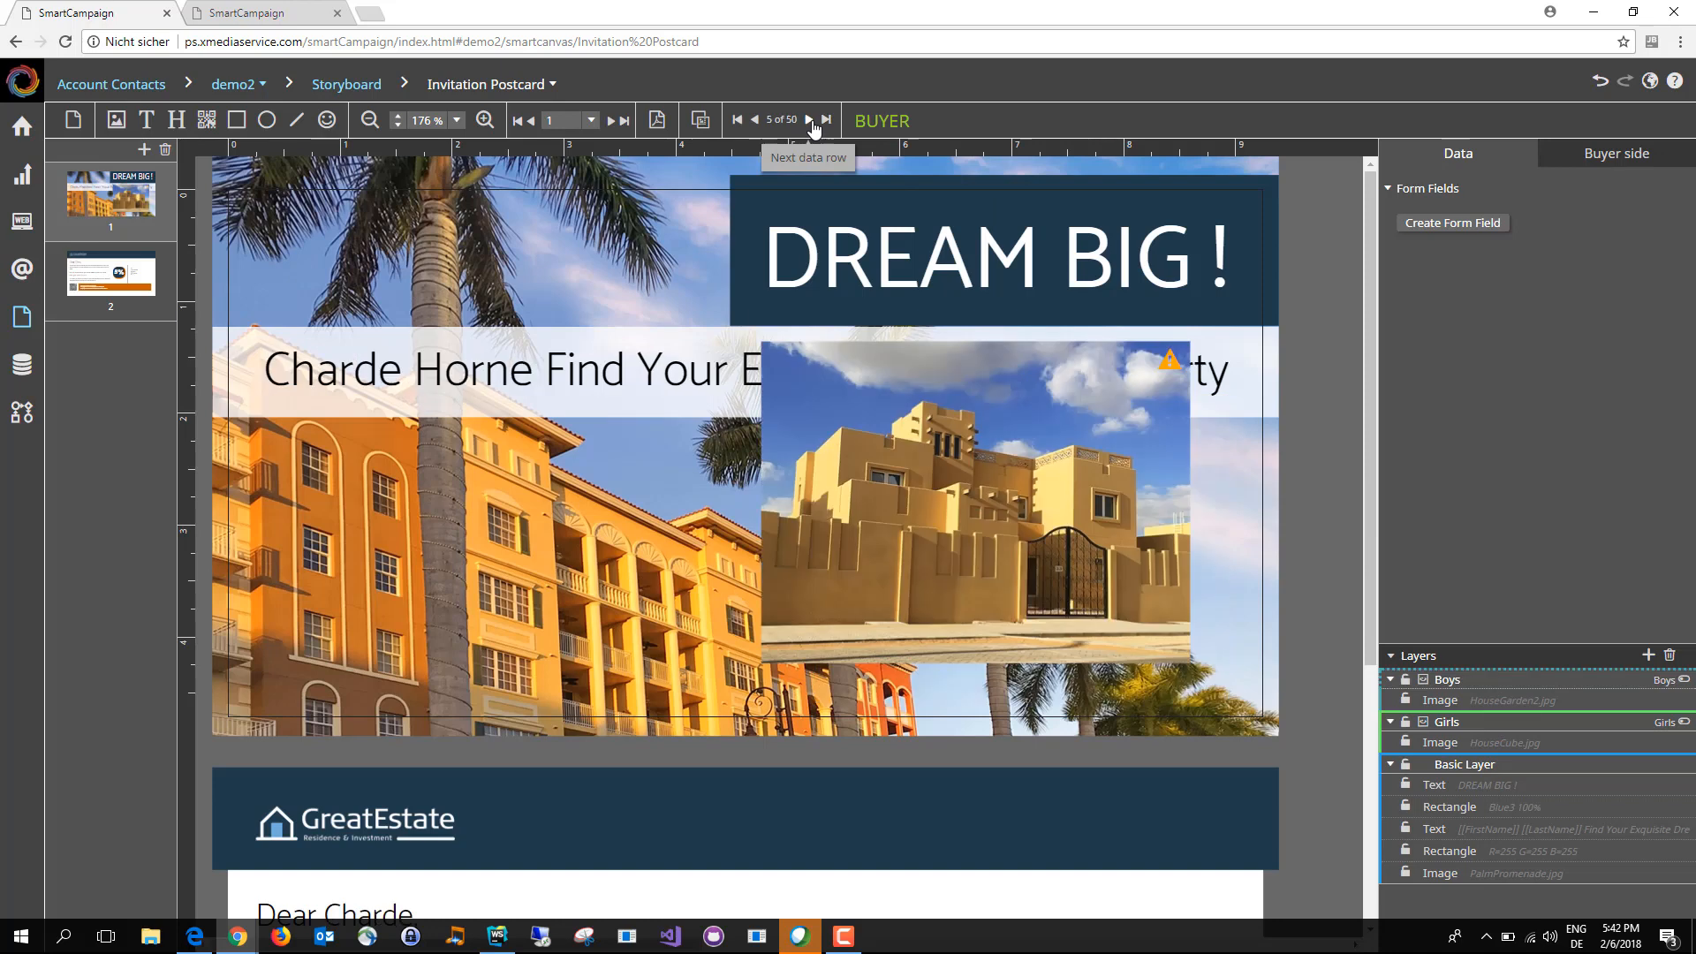
{"action": "left_click", "coordinate": [755, 120]}
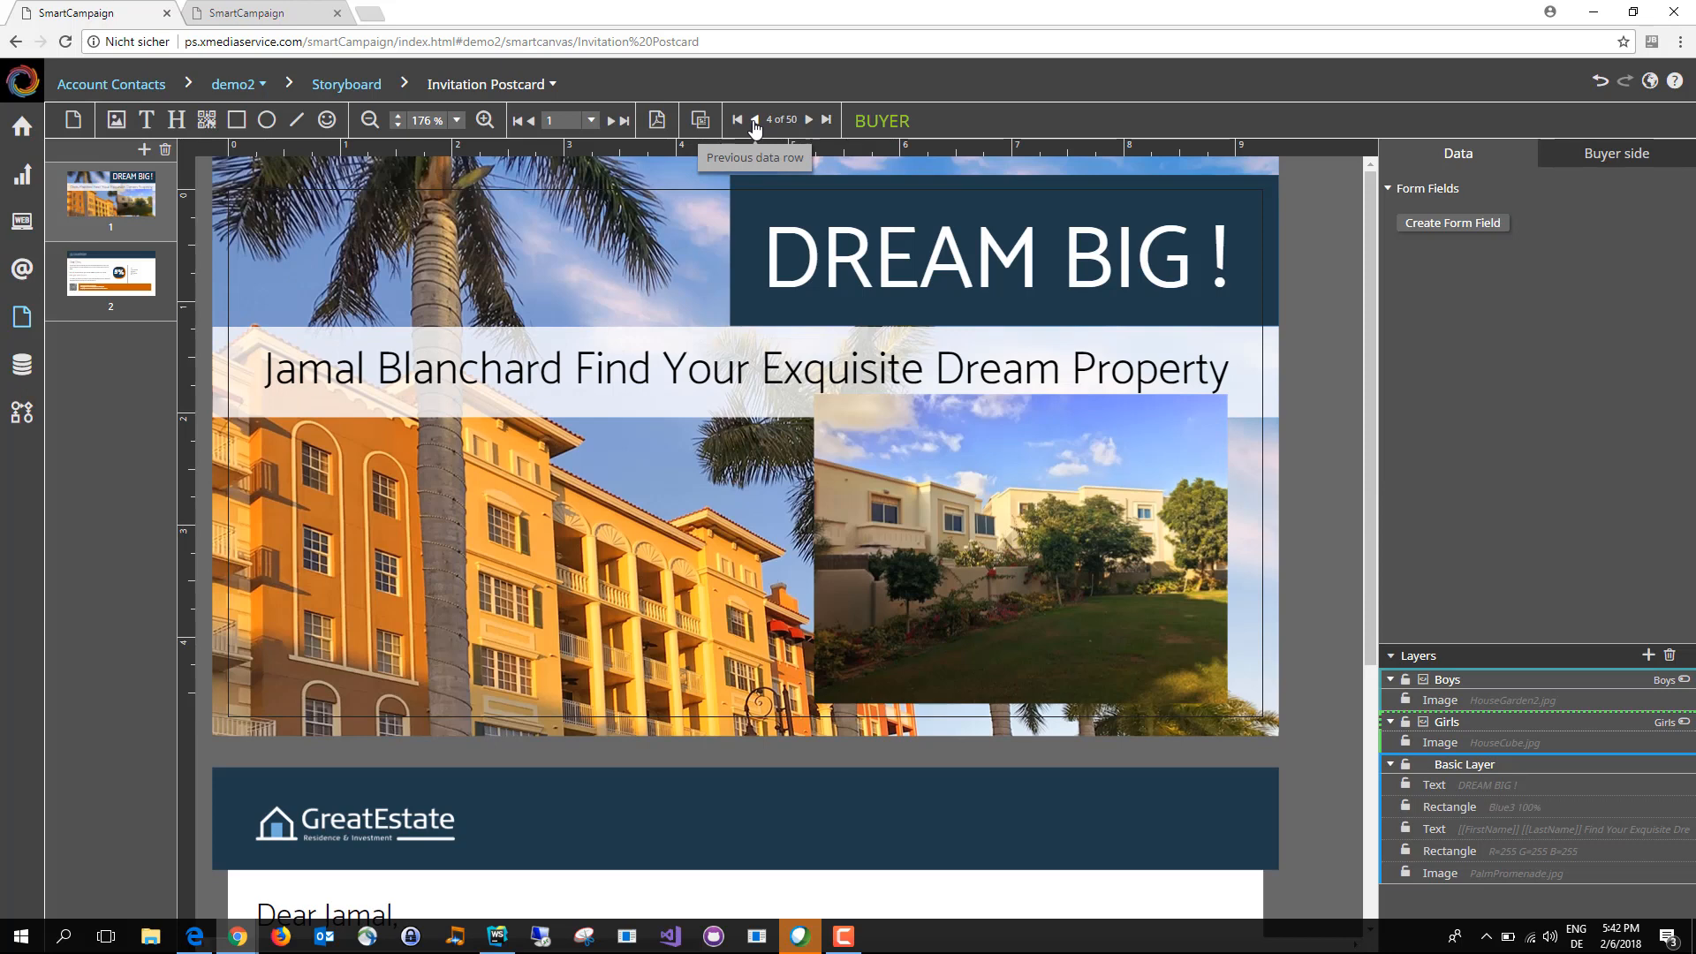
{"action": "left_click", "coordinate": [754, 121]}
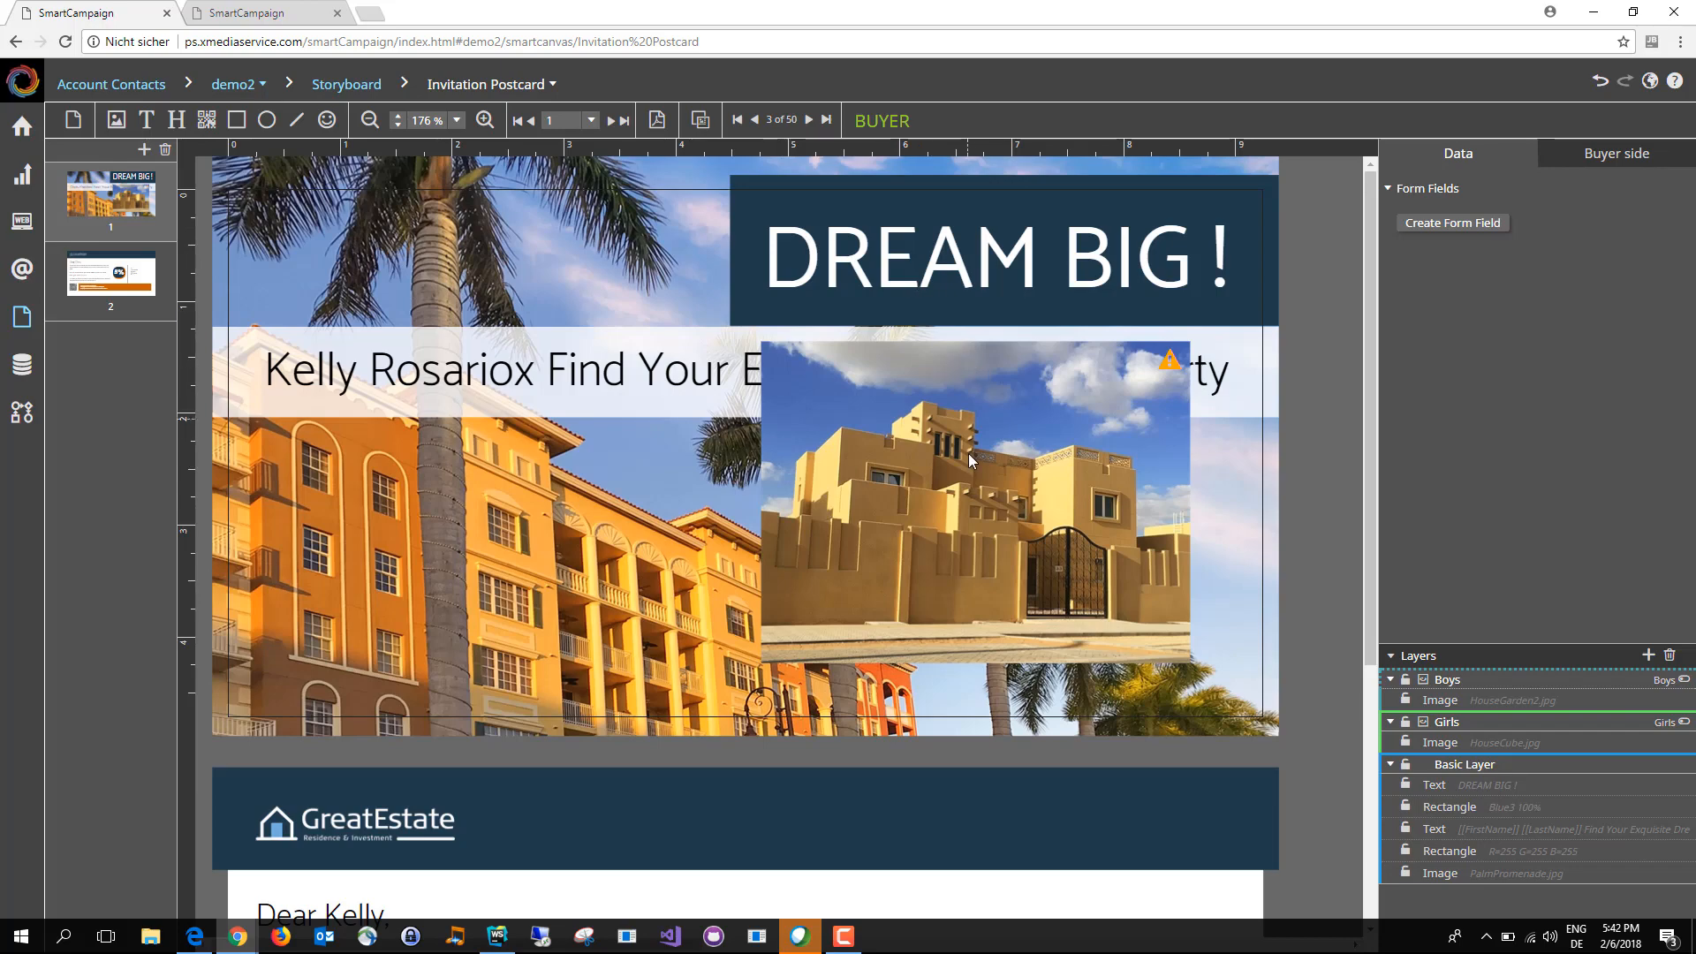
{"action": "scroll", "coordinate": [967, 507], "scroll_direction": "down", "scroll_amount": 5}
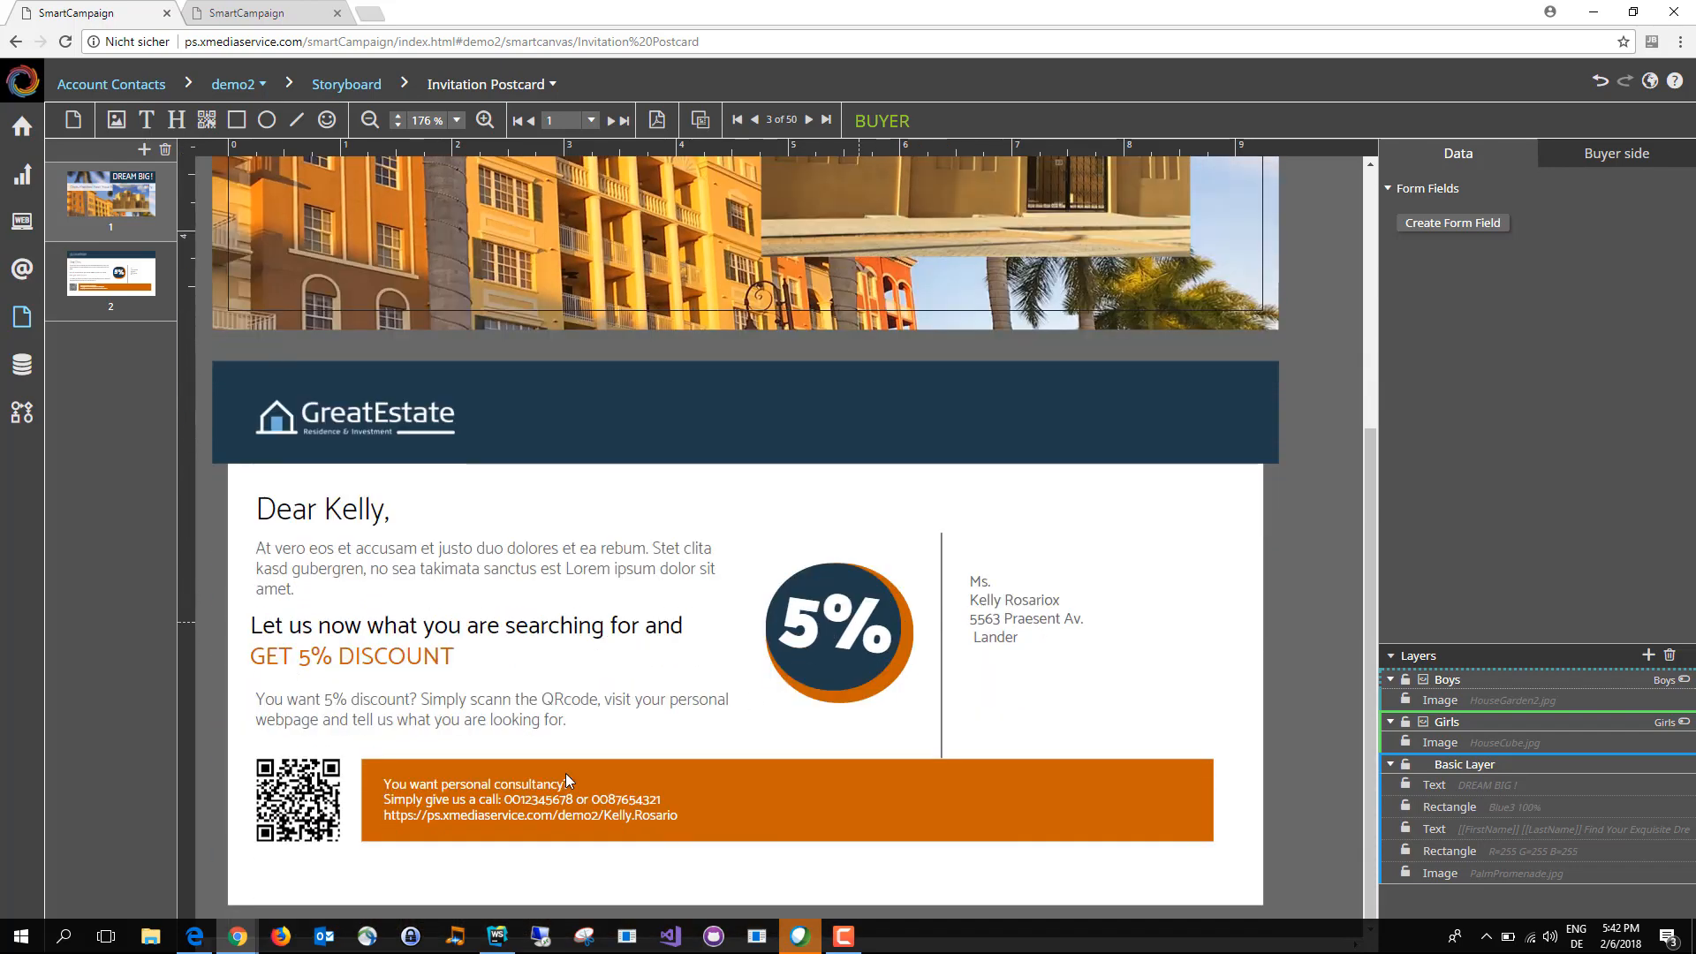
{"action": "left_click", "coordinate": [300, 821]}
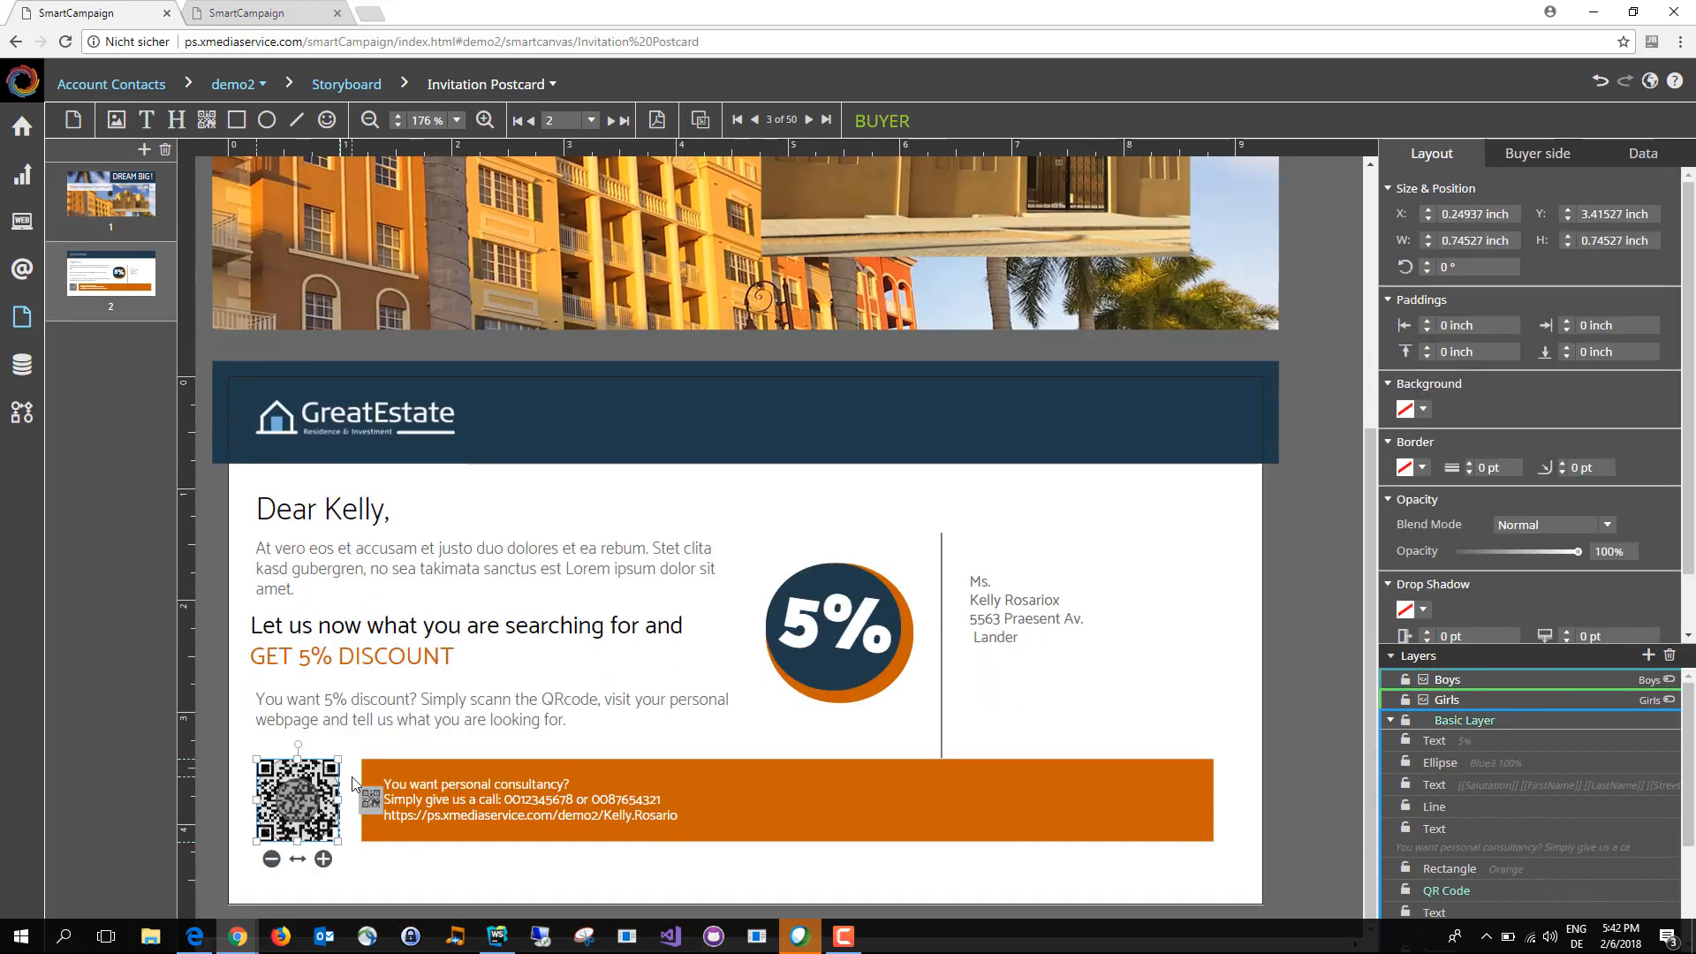
{"action": "left_click", "coordinate": [370, 718]}
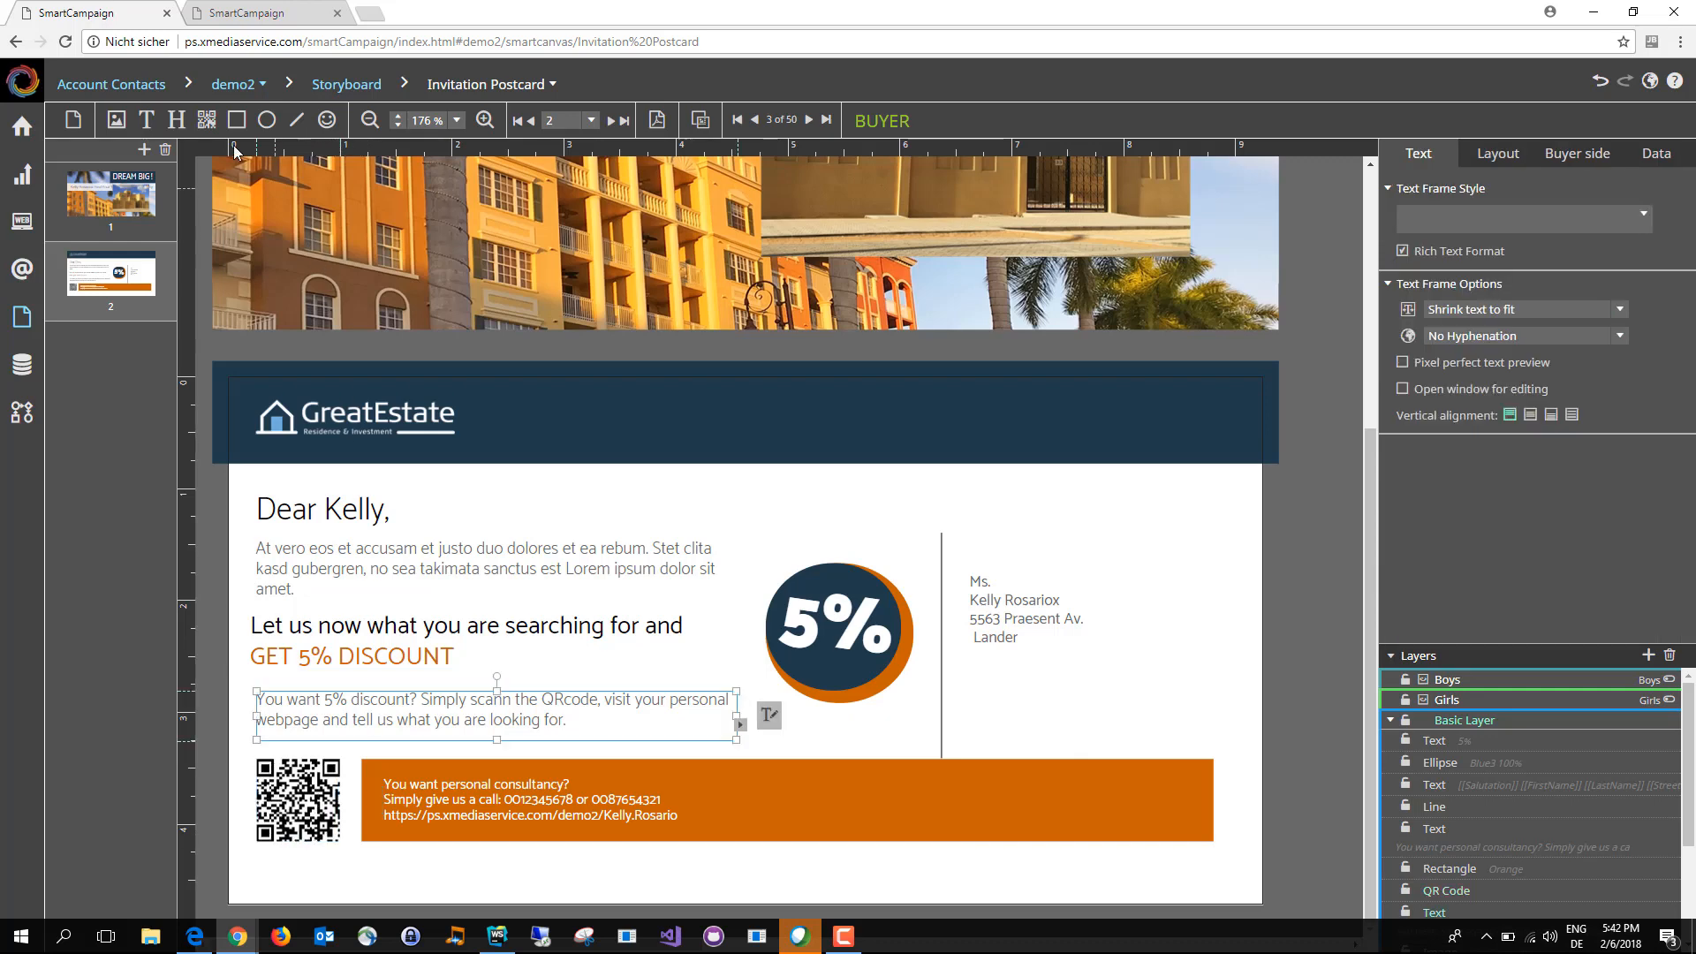
{"action": "left_click", "coordinate": [207, 119]}
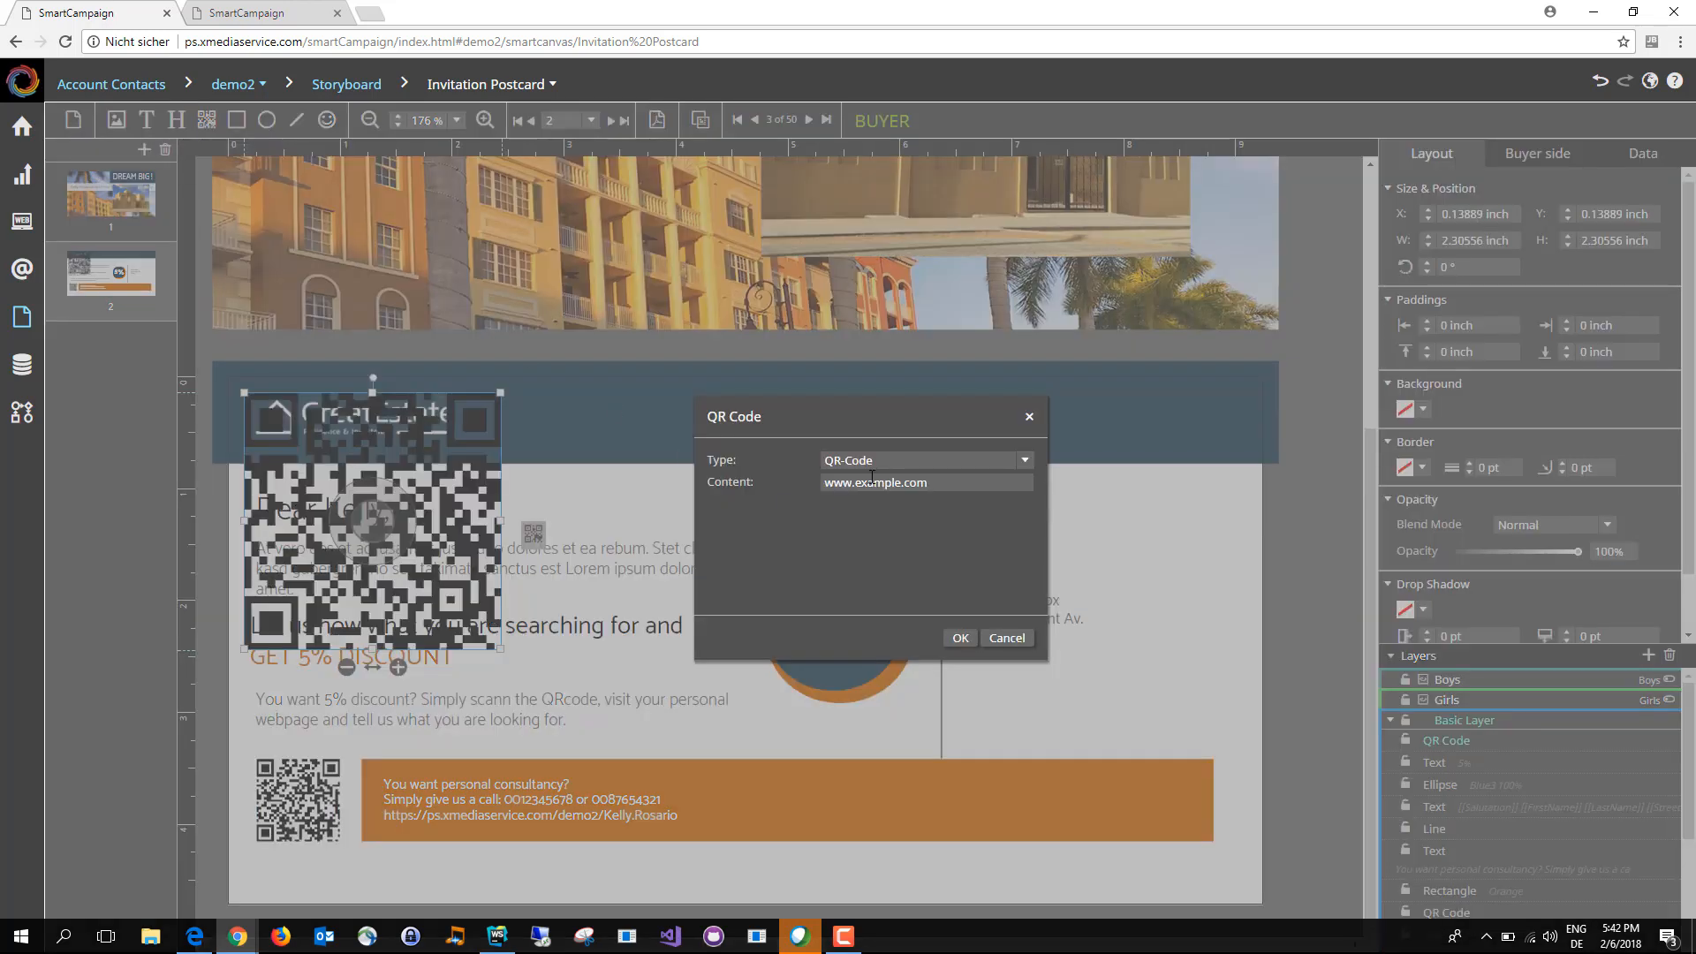
{"action": "left_click", "coordinate": [962, 460]}
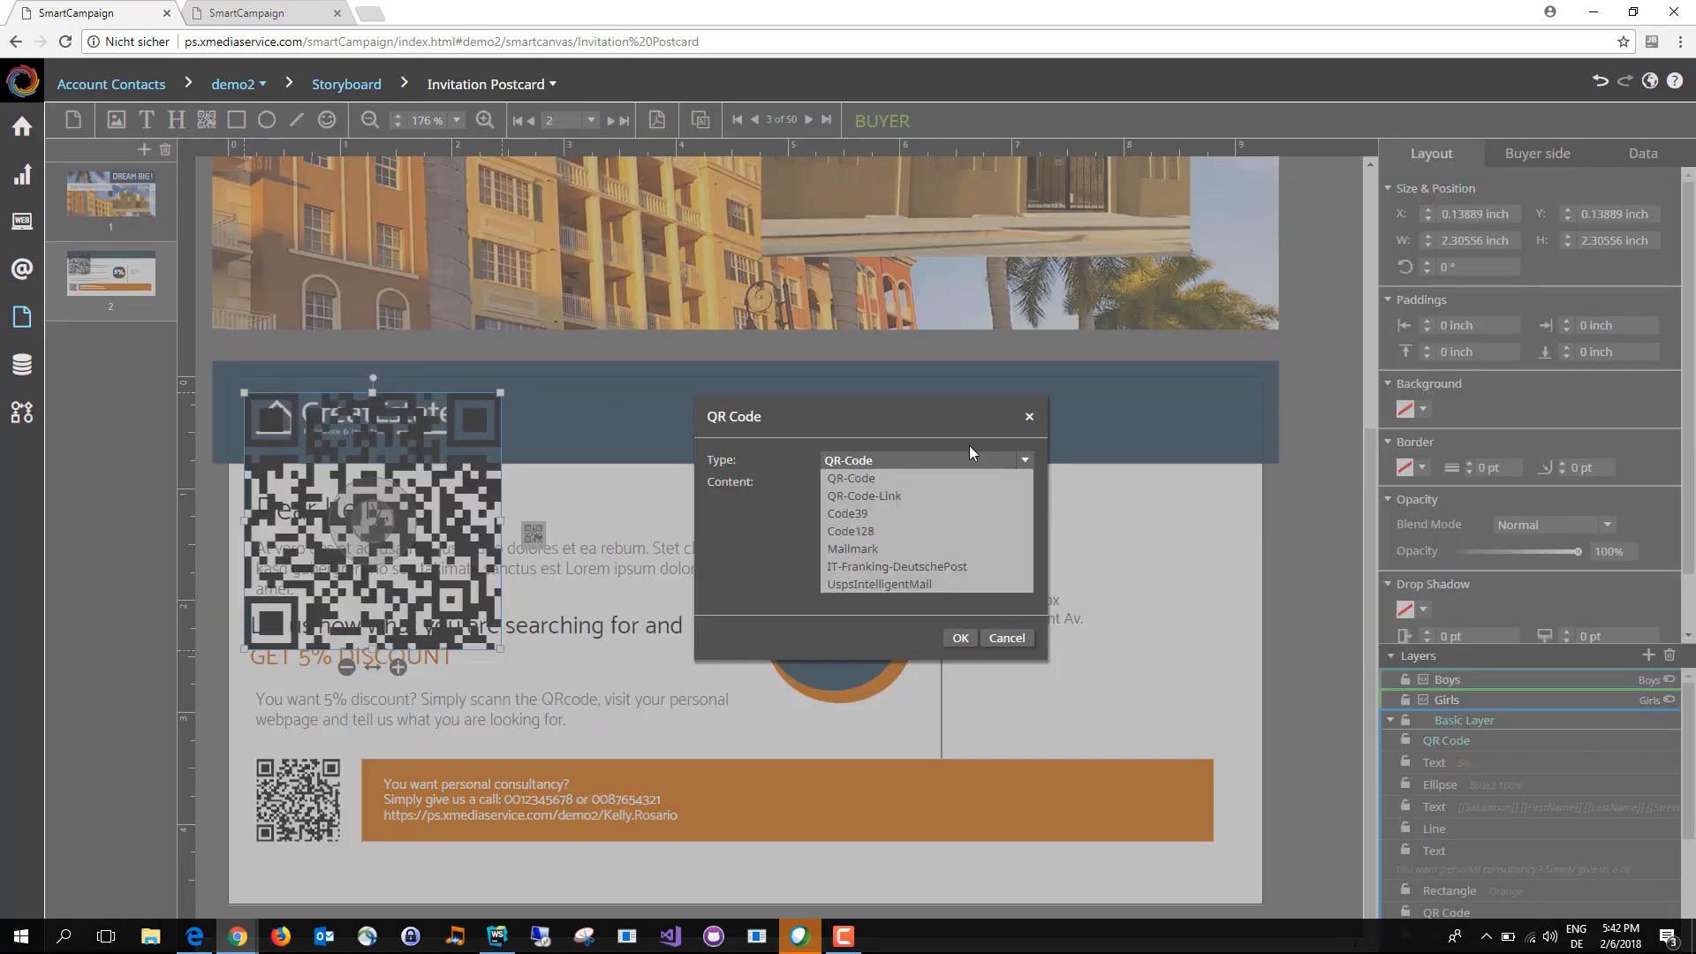
{"action": "left_click", "coordinate": [957, 419]}
{"action": "left_click", "coordinate": [960, 638]}
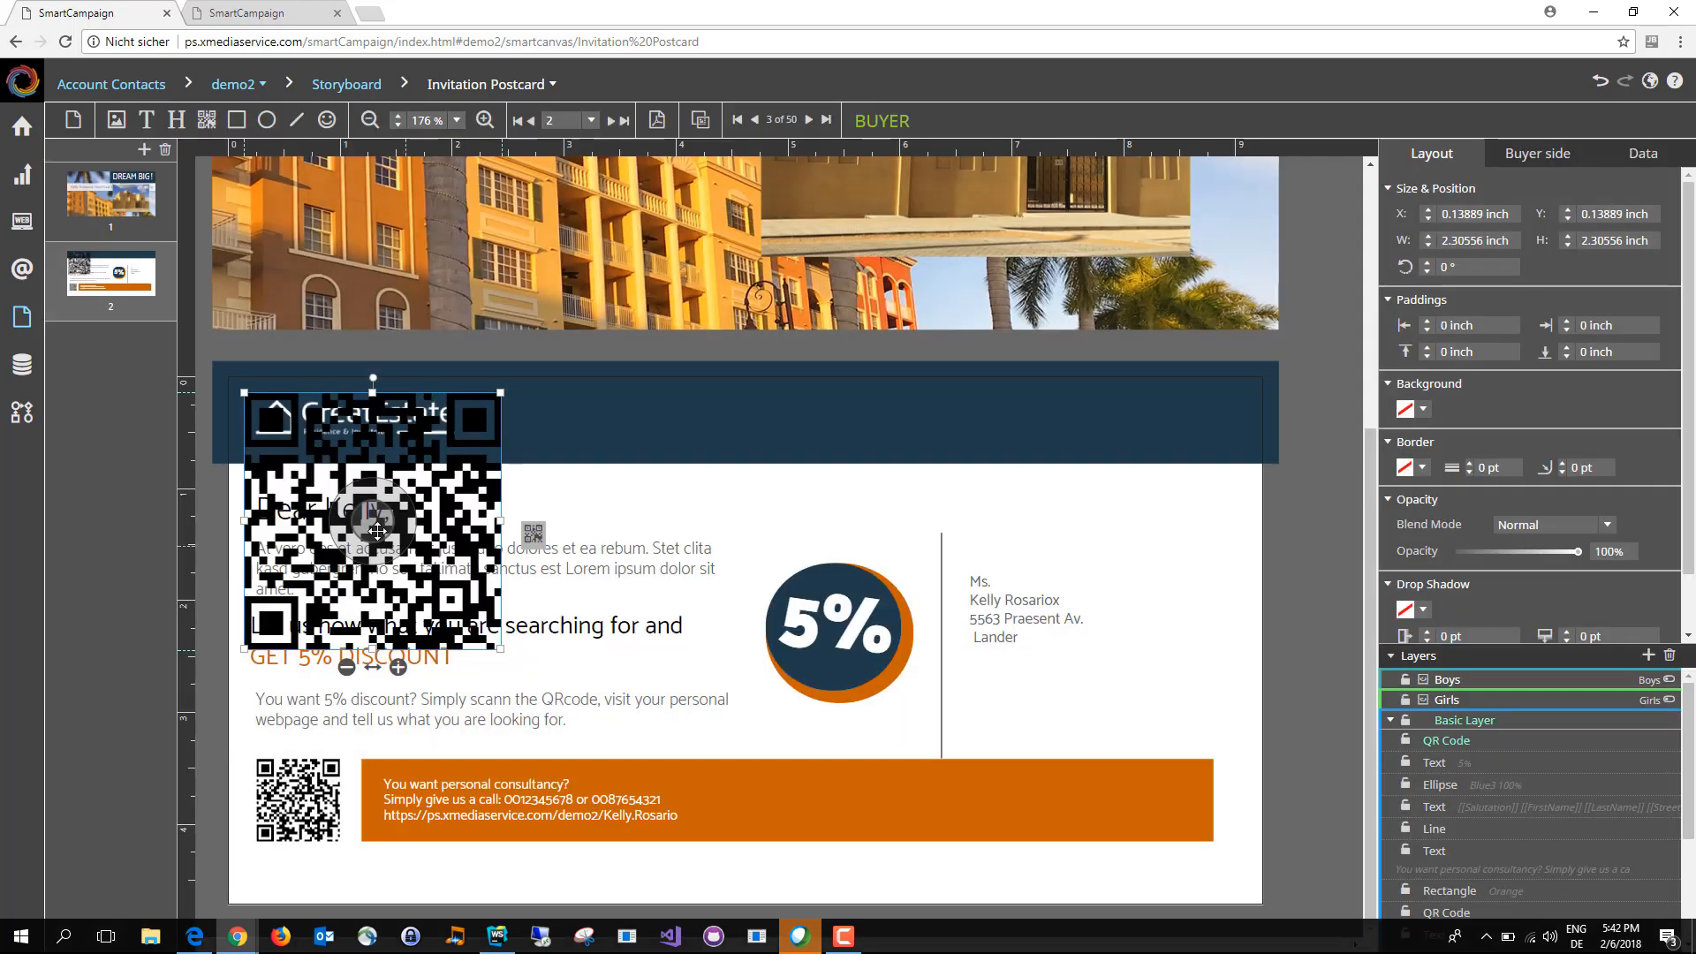
{"action": "left_click_drag", "start_coordinate": [430, 460], "coordinate": [729, 523]}
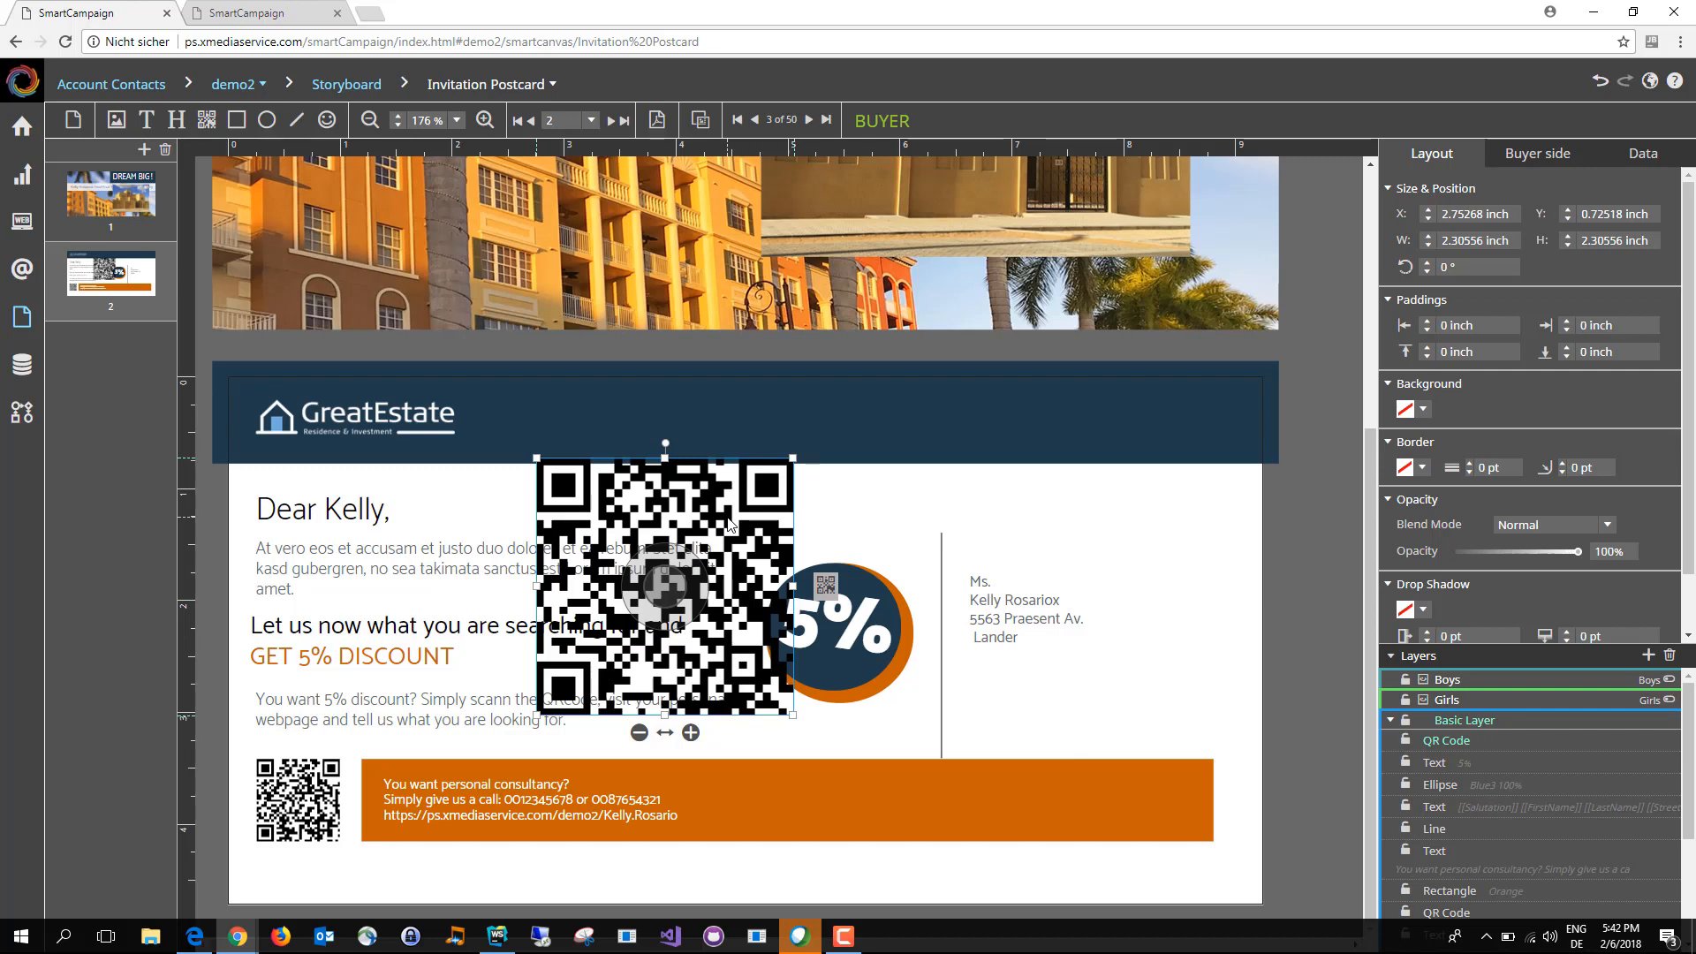
Step: Save the campaign and open its automation workflow, demo2 - Workflow
{"action": "left_click", "coordinate": [22, 81]}
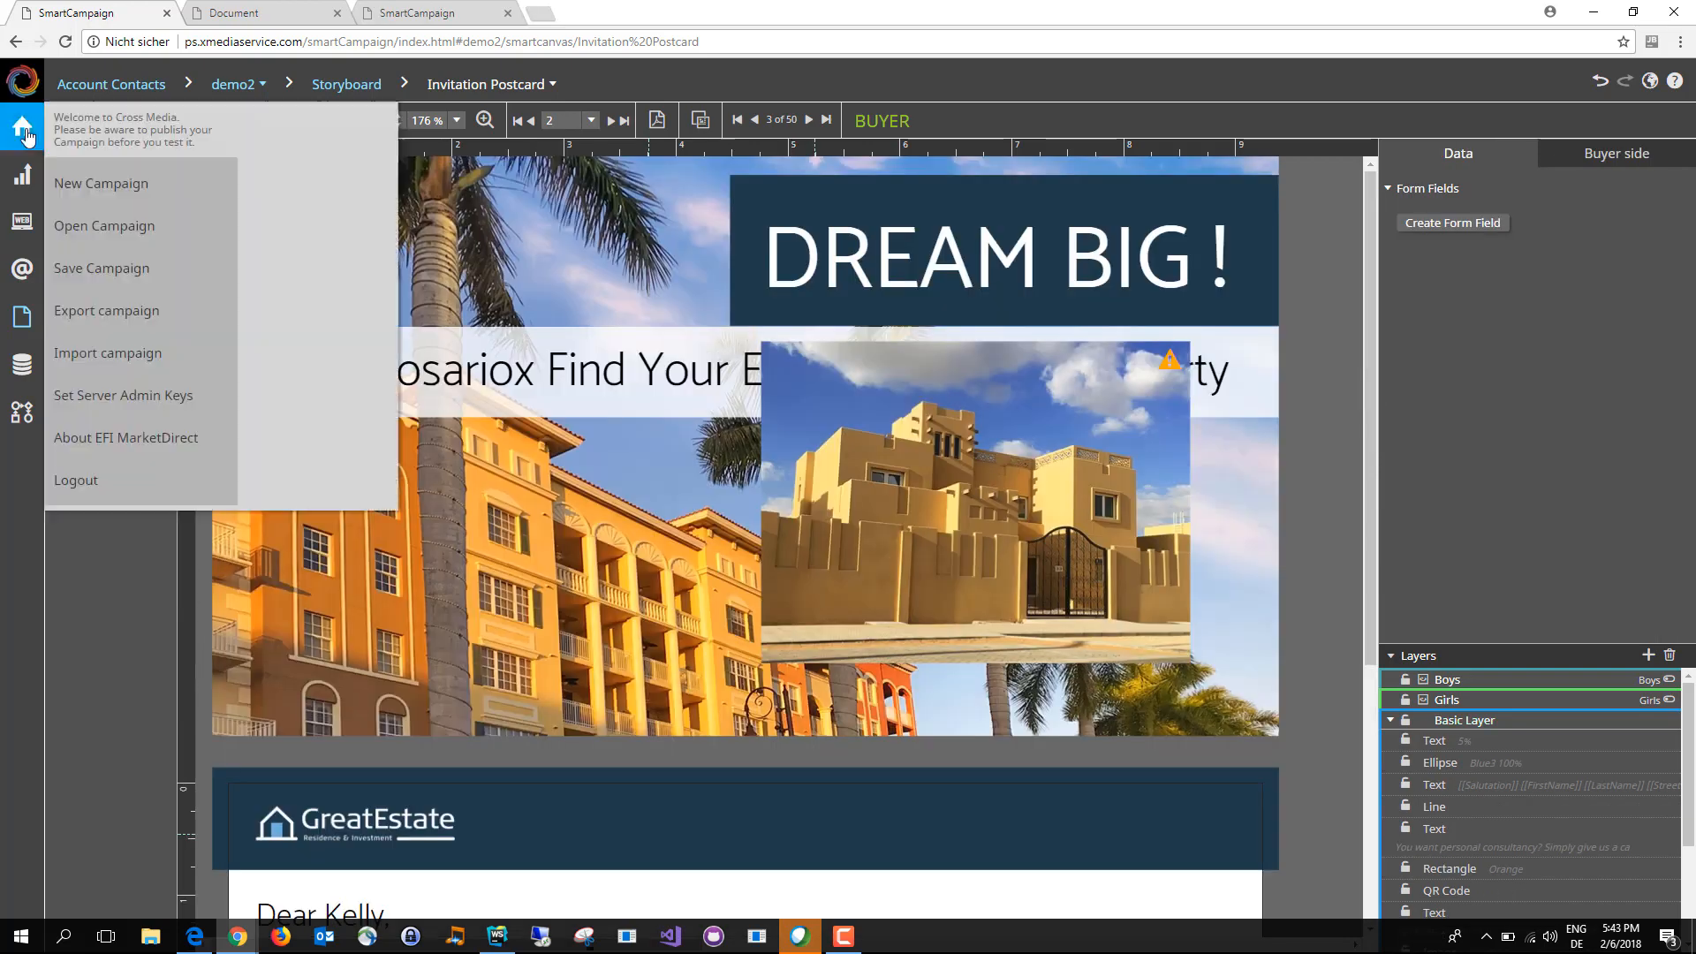
{"action": "left_click", "coordinate": [145, 271]}
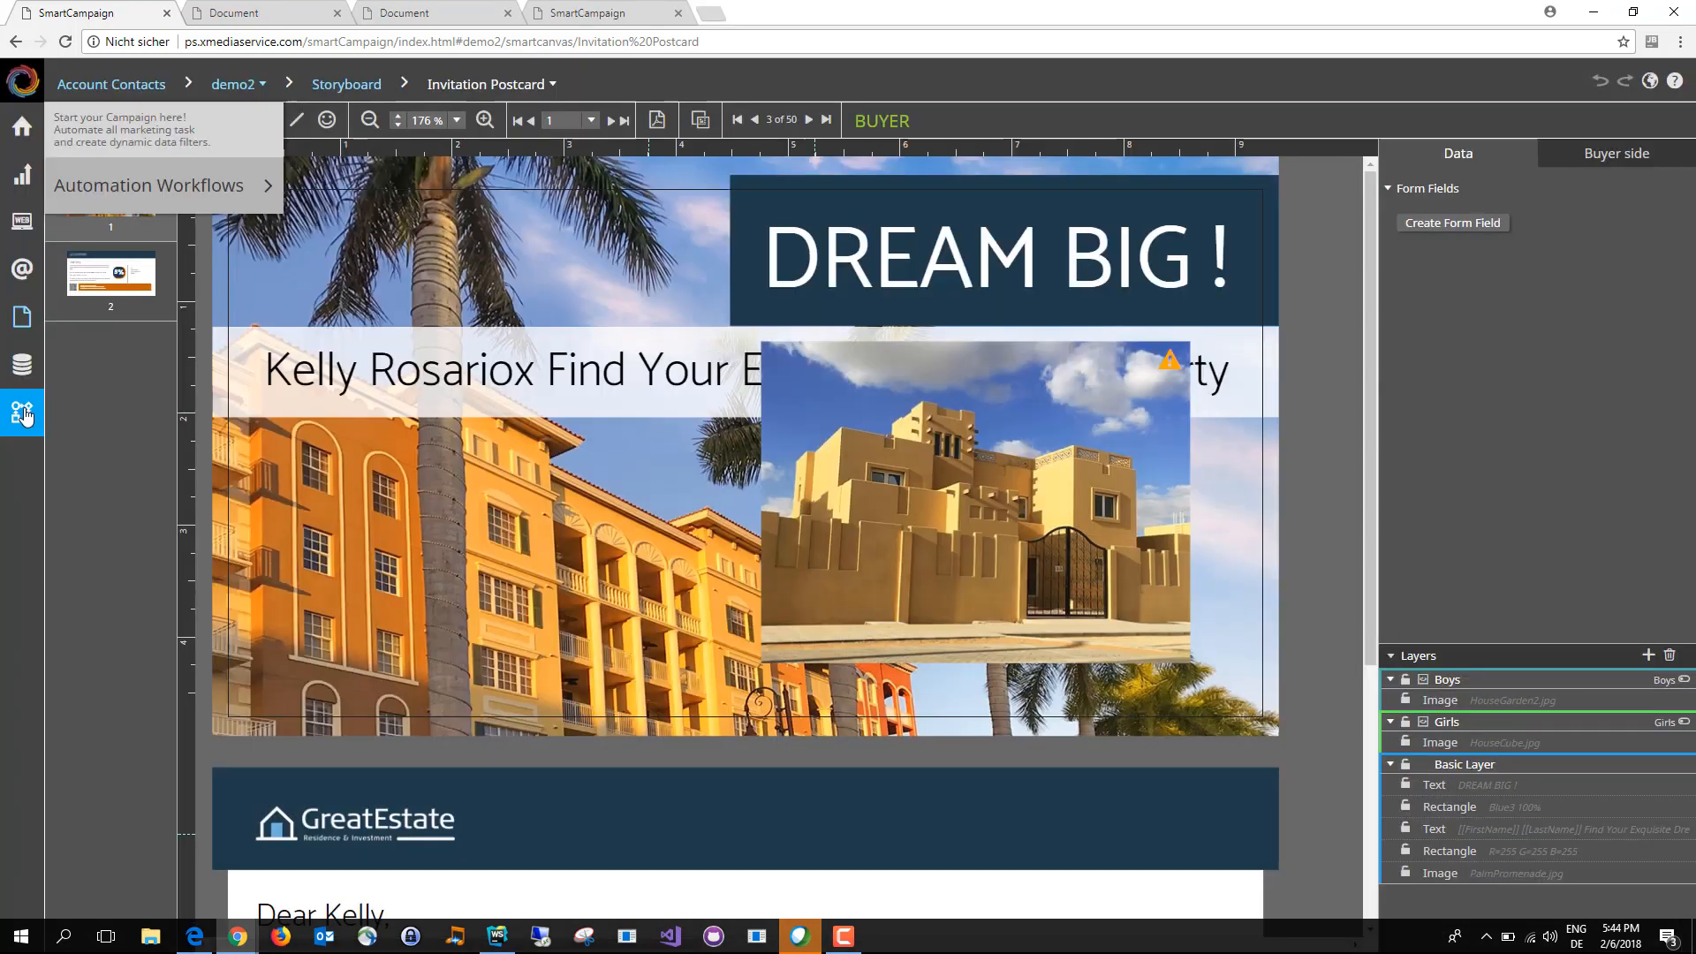
{"action": "mouse_move", "coordinate": [239, 168]}
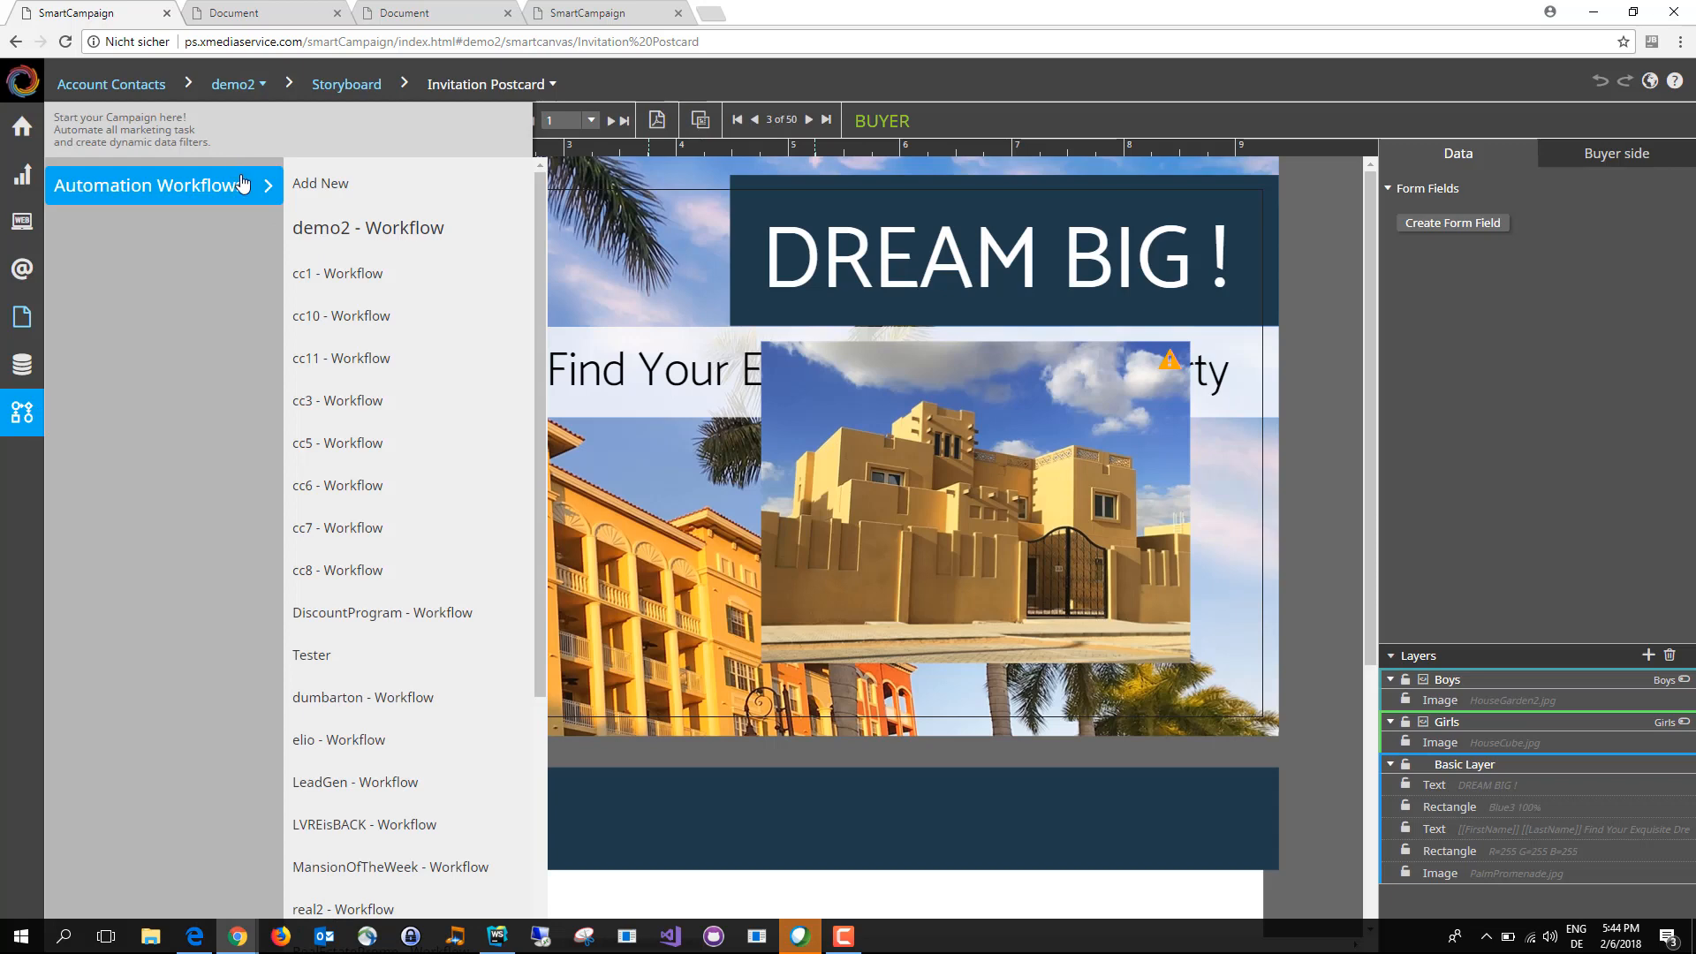
{"action": "mouse_move", "coordinate": [126, 193]}
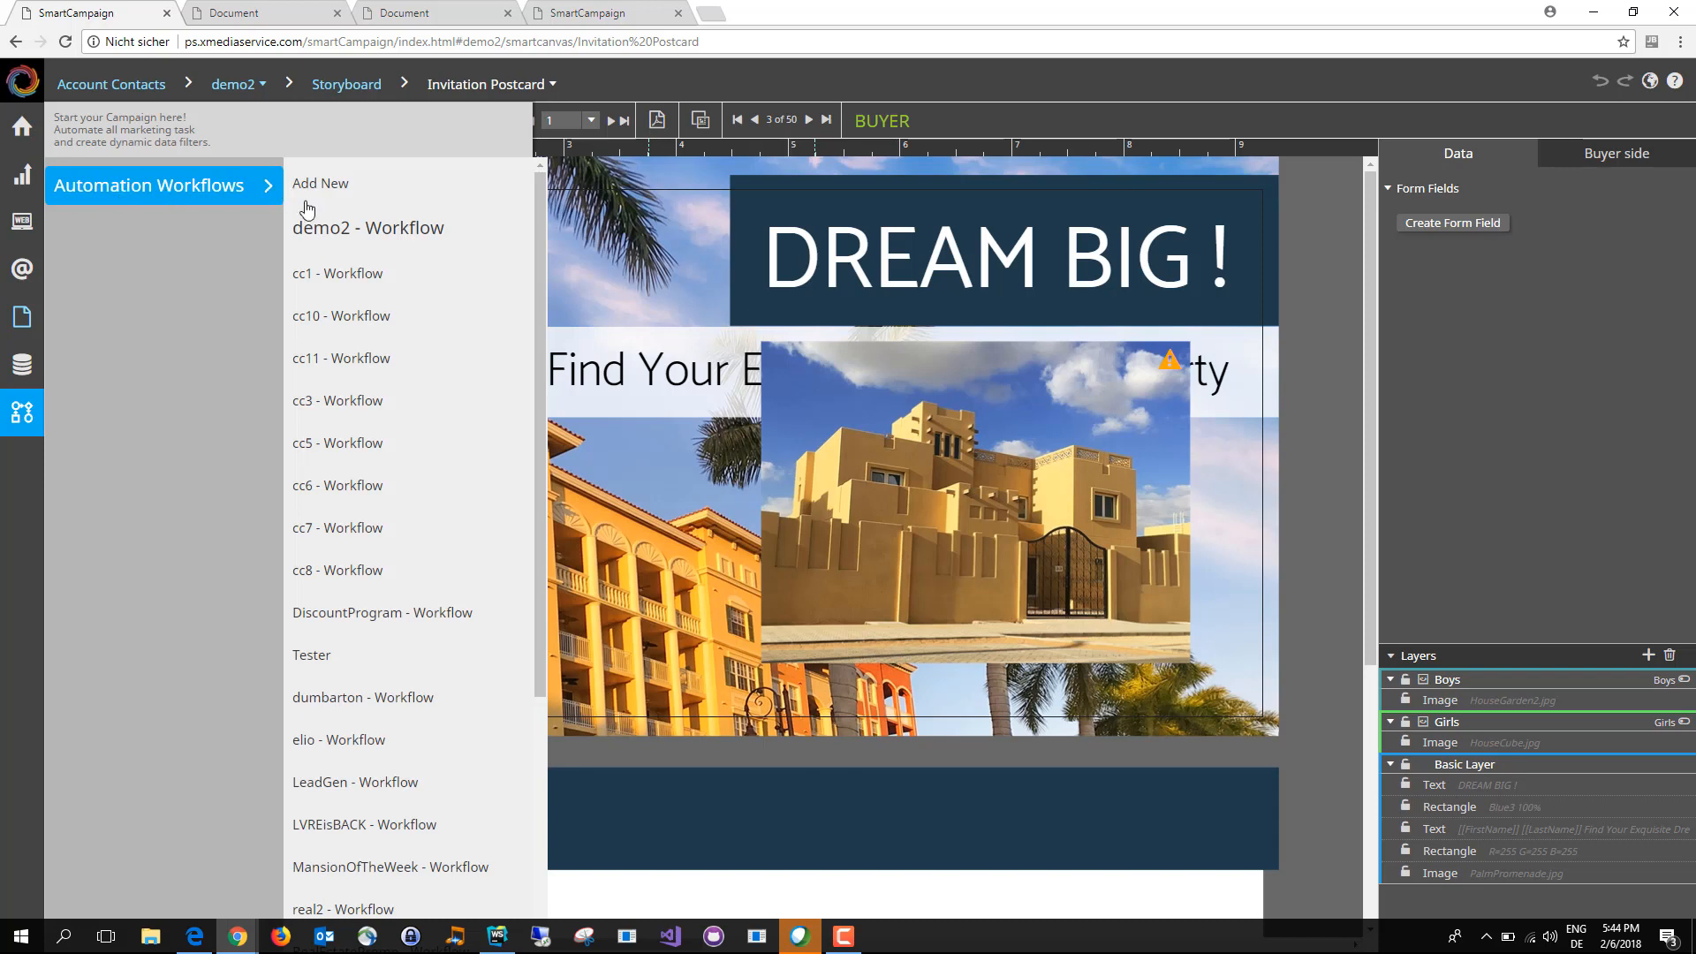
{"action": "left_click", "coordinate": [446, 231]}
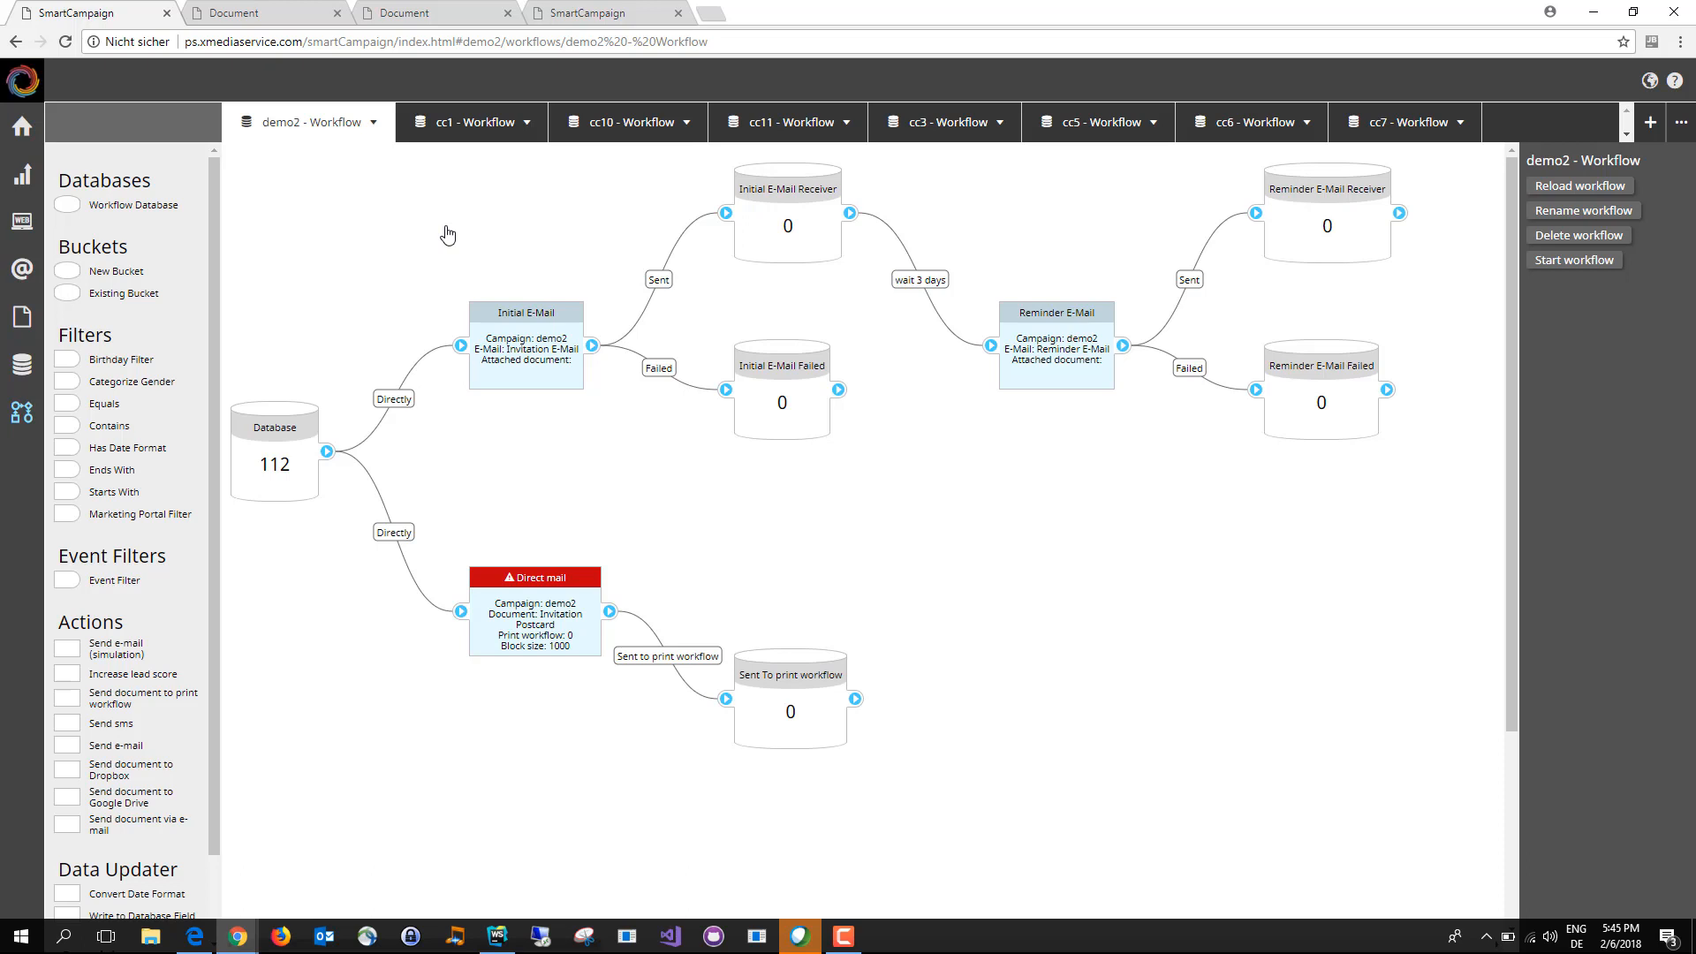
Step: Examine the contact records held in the workflow's Database bucket
{"action": "left_click", "coordinate": [311, 487]}
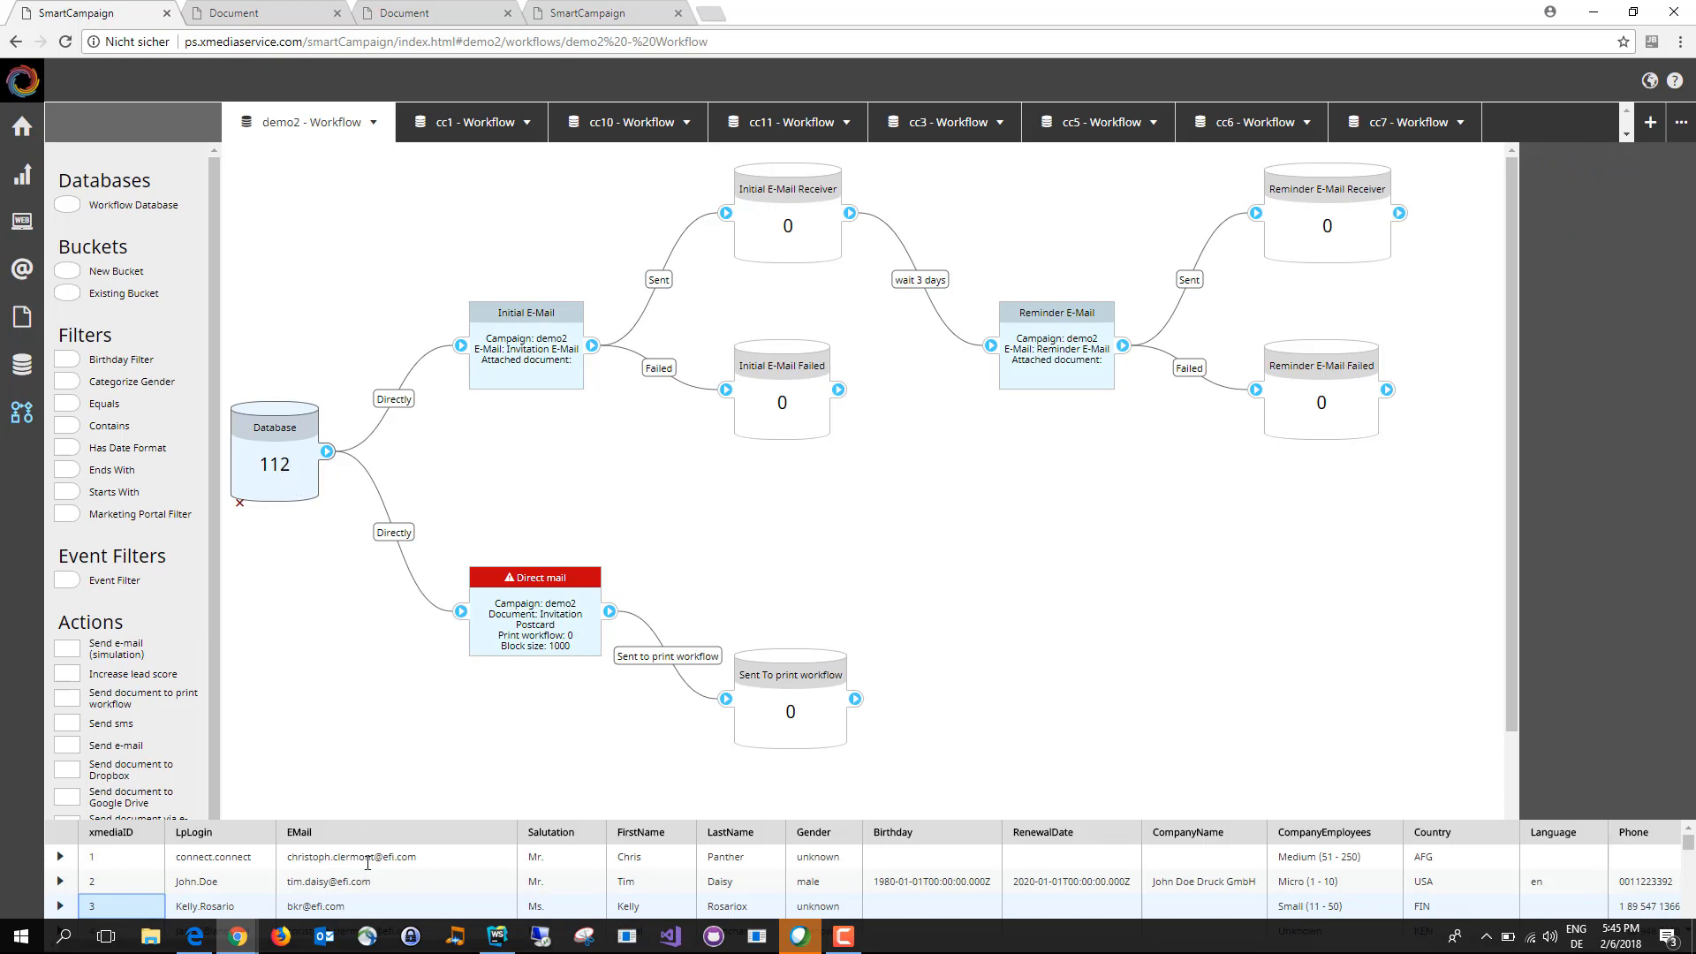
{"action": "scroll", "coordinate": [366, 875], "scroll_direction": "down", "scroll_amount": 1}
{"action": "scroll", "coordinate": [366, 875], "scroll_direction": "down", "scroll_amount": 3}
{"action": "scroll", "coordinate": [366, 876], "scroll_direction": "up", "scroll_amount": 5}
Step: Inspect the Initial E-Mail action with its Receiver and Failed buckets, and shift the Initial E-Mail Failed bucket slightly lower
{"action": "left_click", "coordinate": [518, 378]}
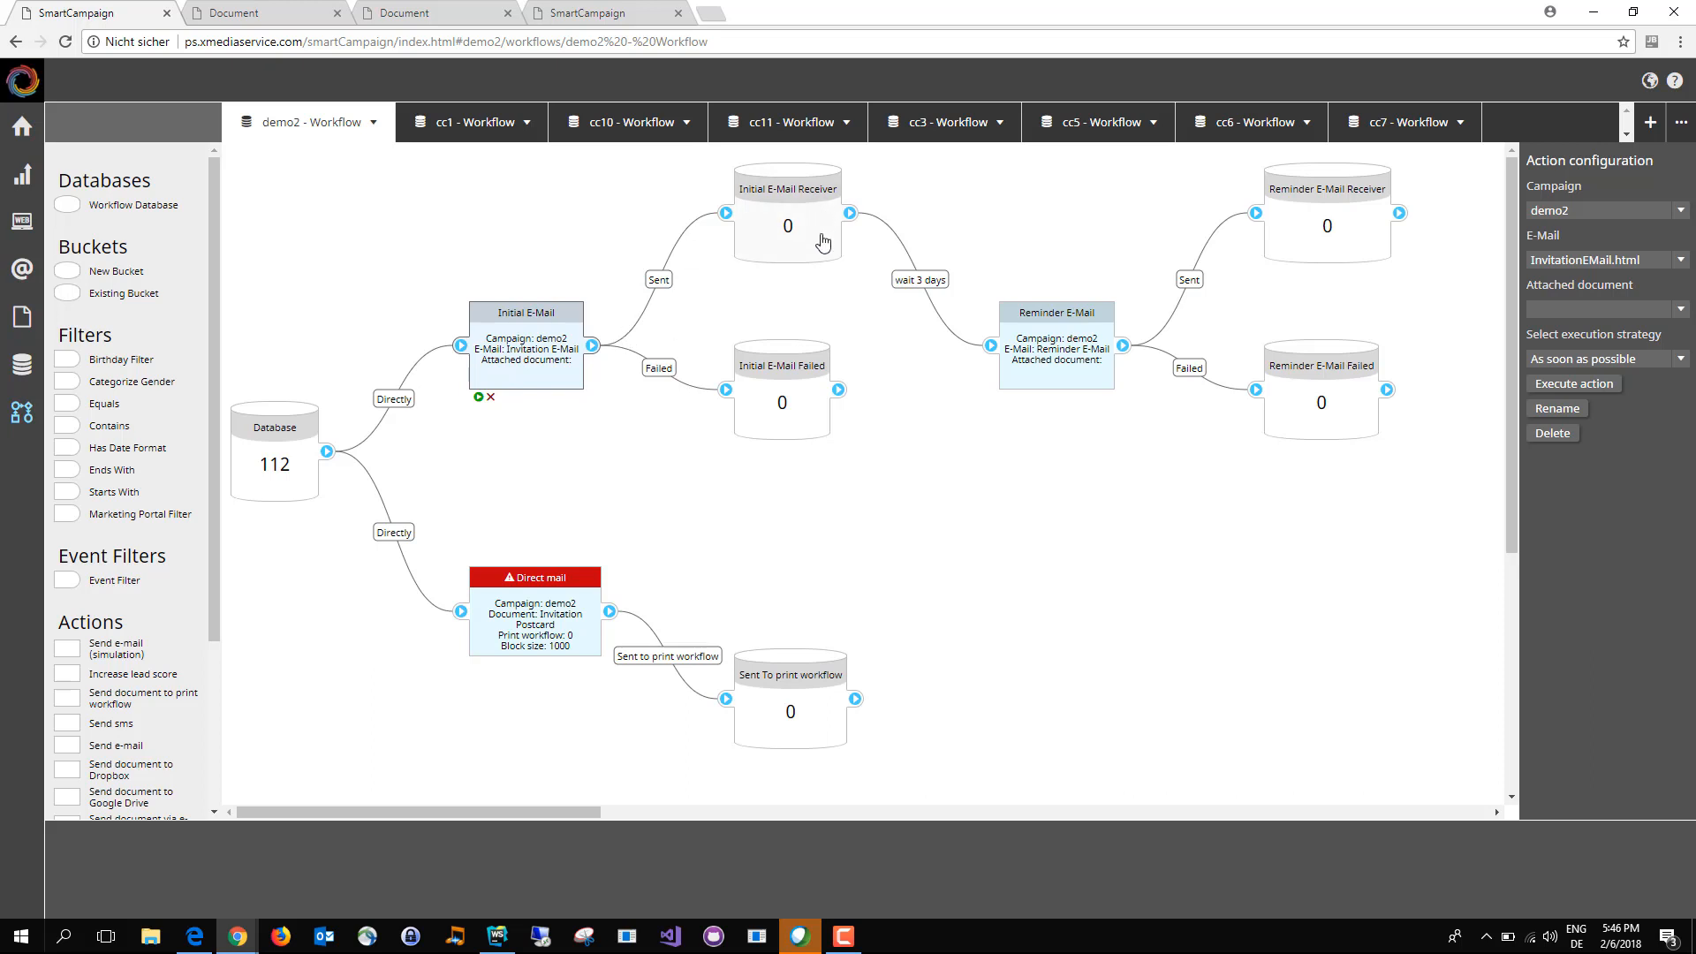
{"action": "left_click", "coordinate": [813, 404]}
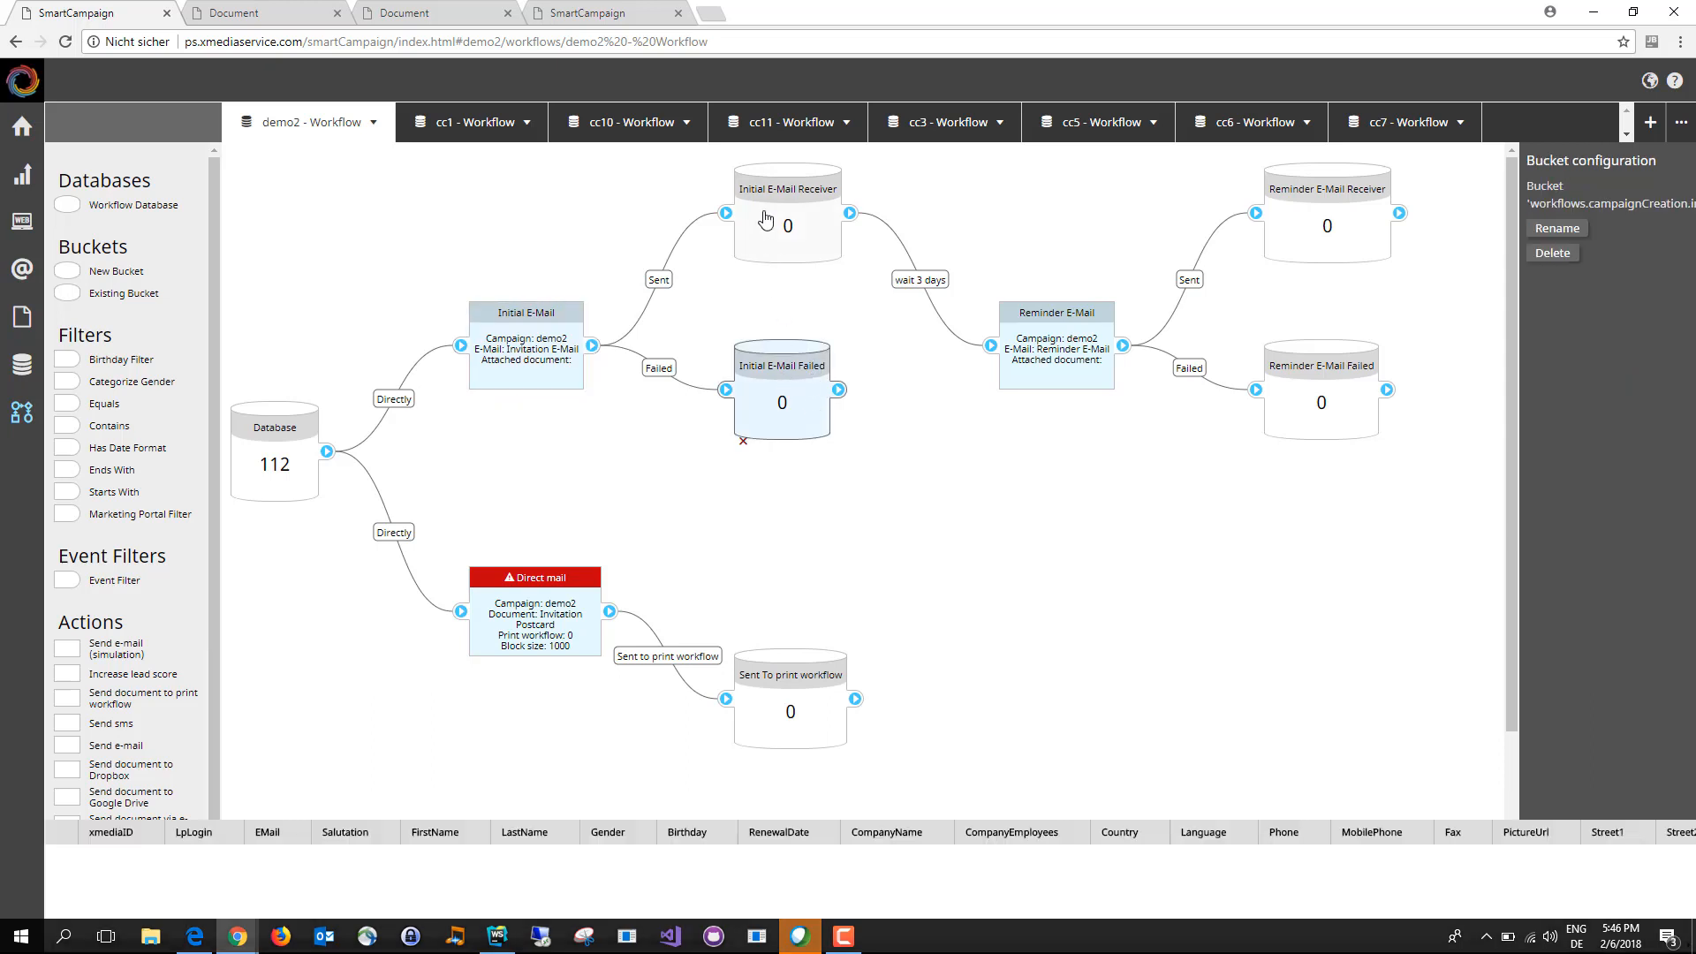
{"action": "left_click", "coordinate": [783, 231]}
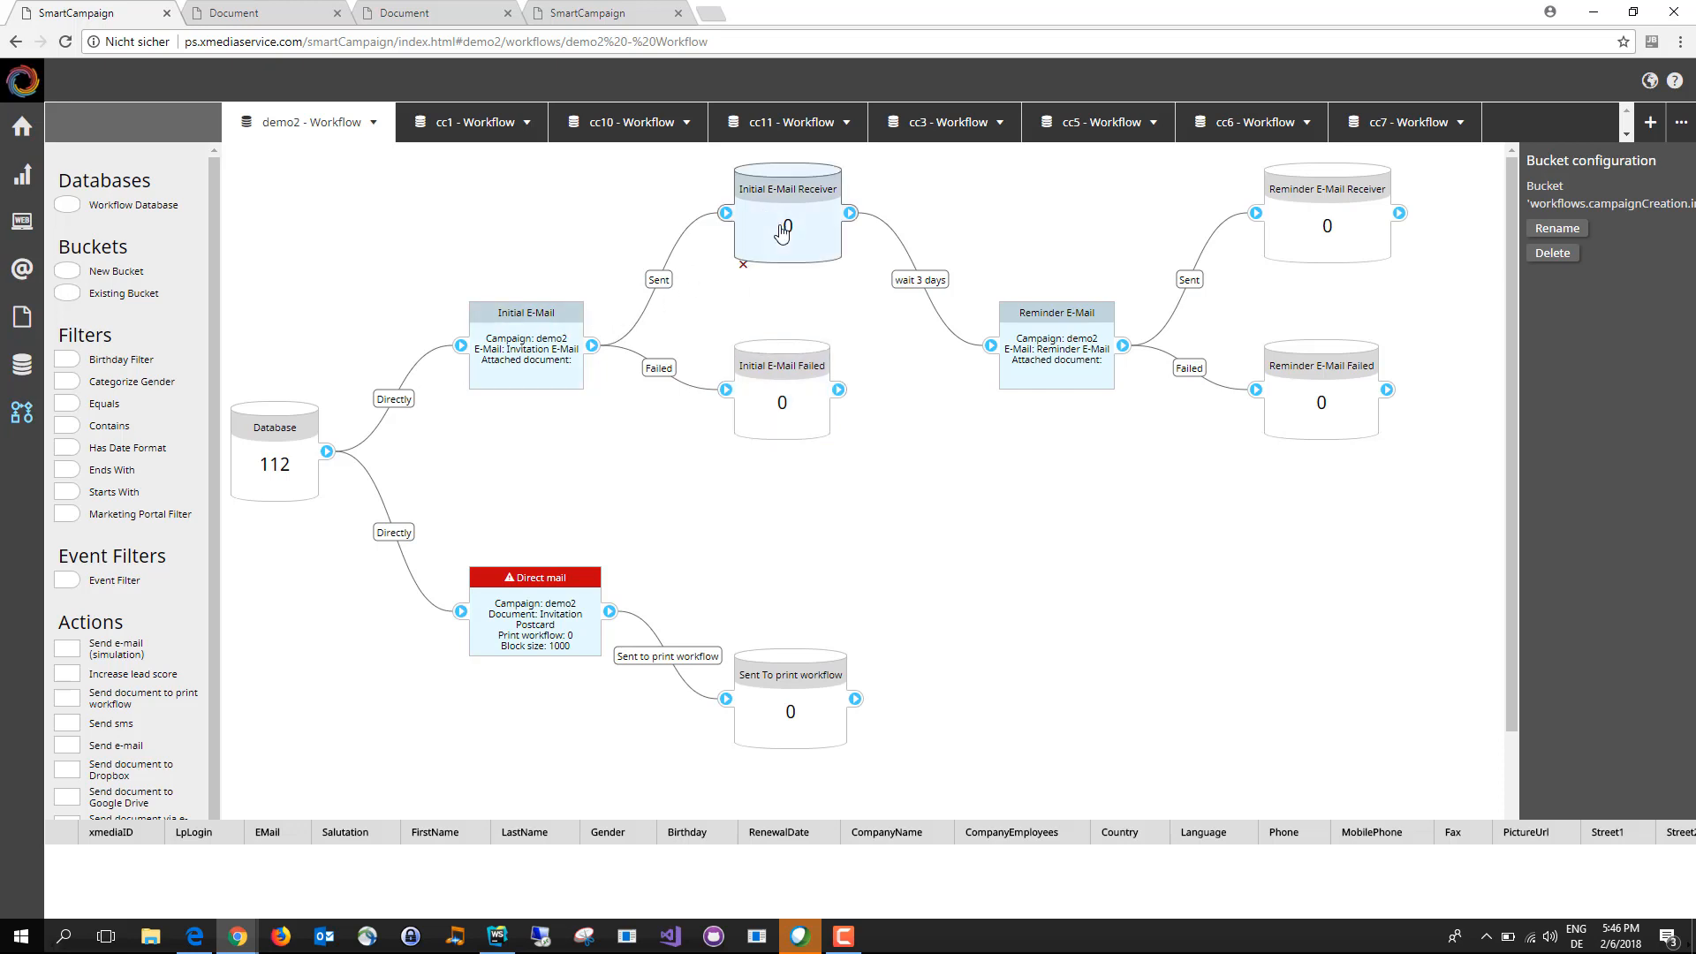
{"action": "left_click", "coordinate": [795, 399]}
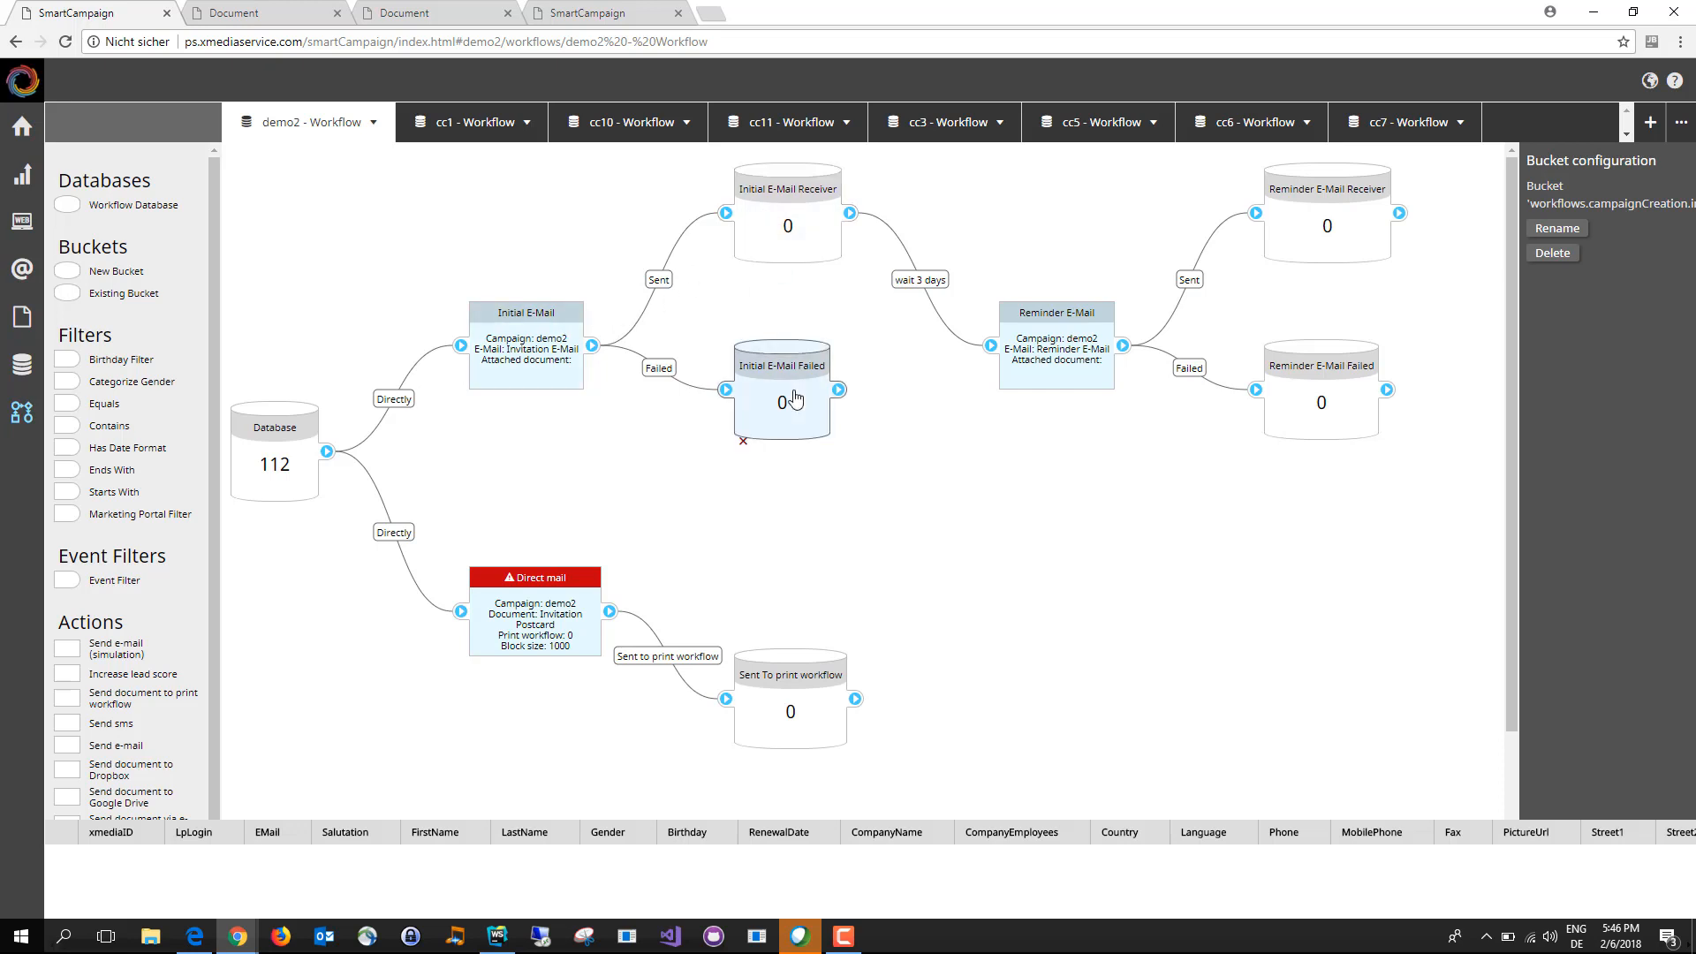
{"action": "left_click", "coordinate": [776, 239]}
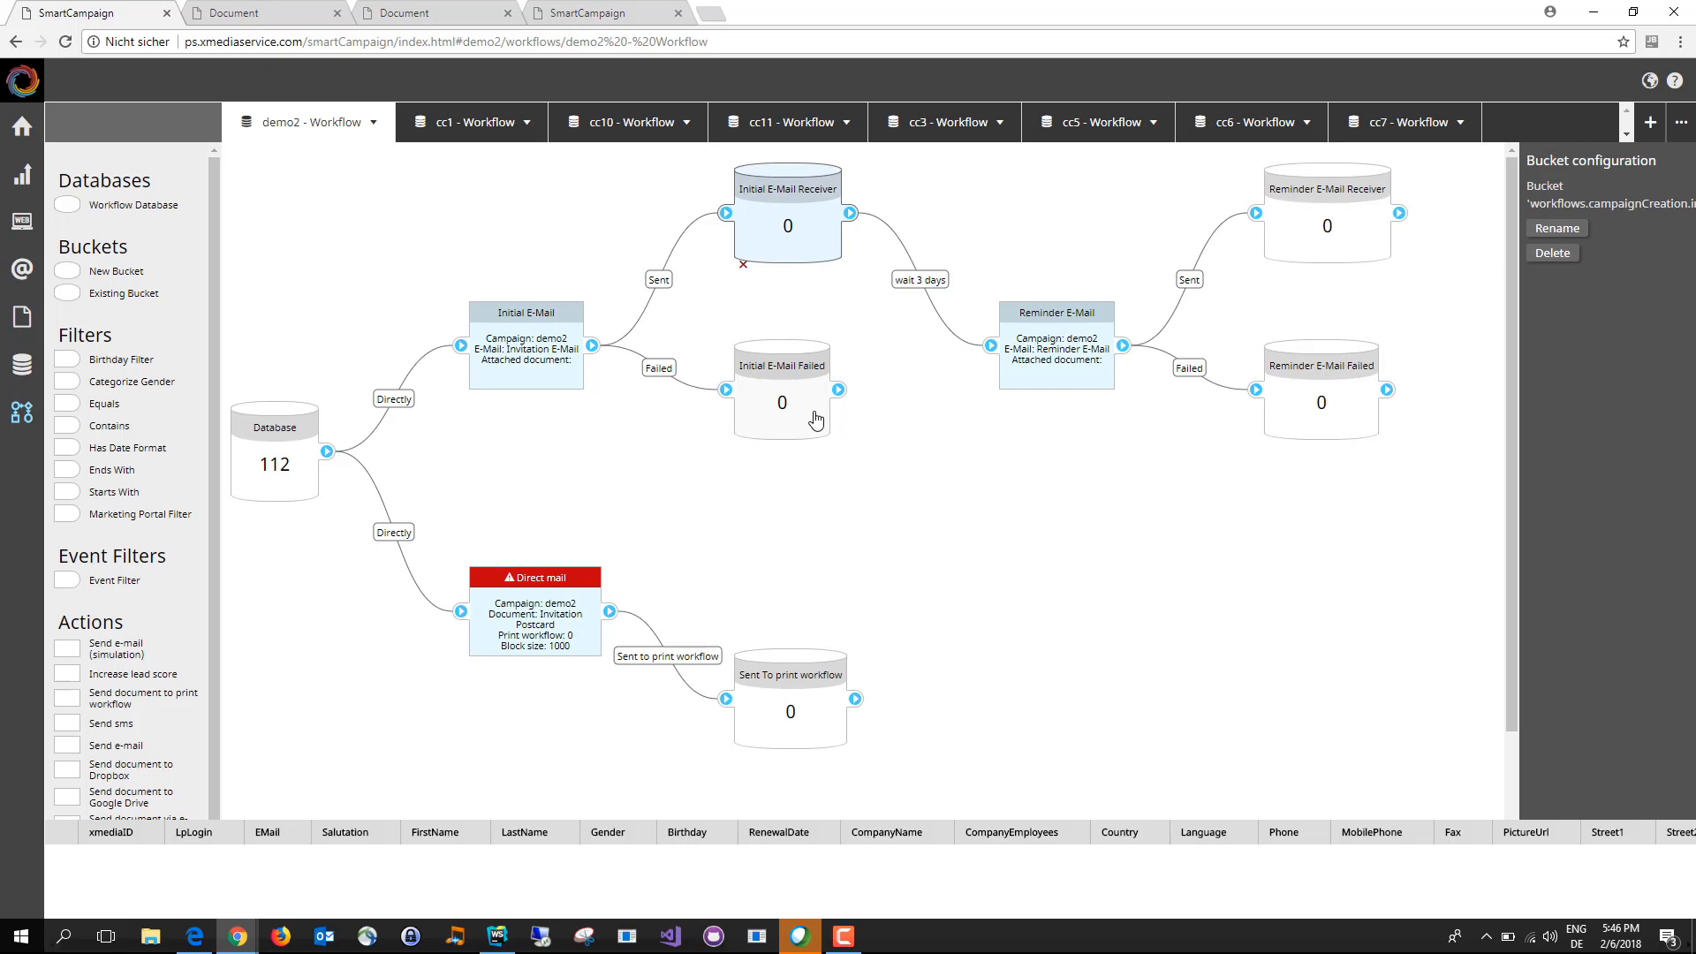
{"action": "left_click_drag", "start_coordinate": [815, 419], "coordinate": [815, 448]}
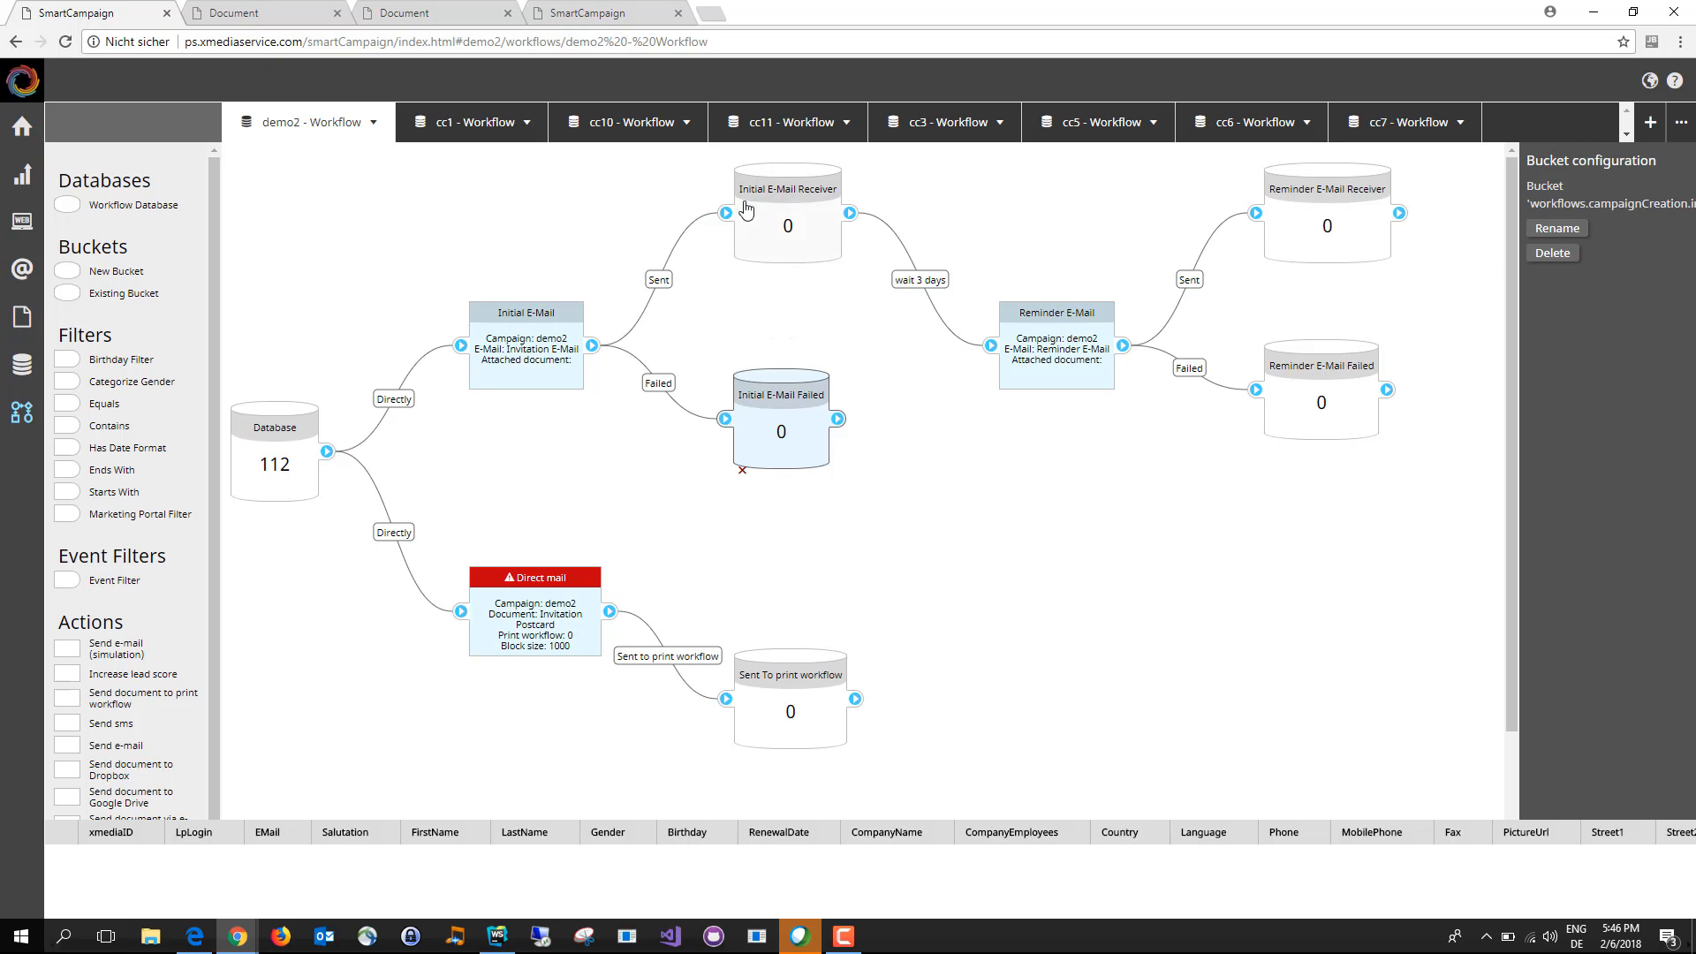
{"action": "left_click", "coordinate": [771, 225]}
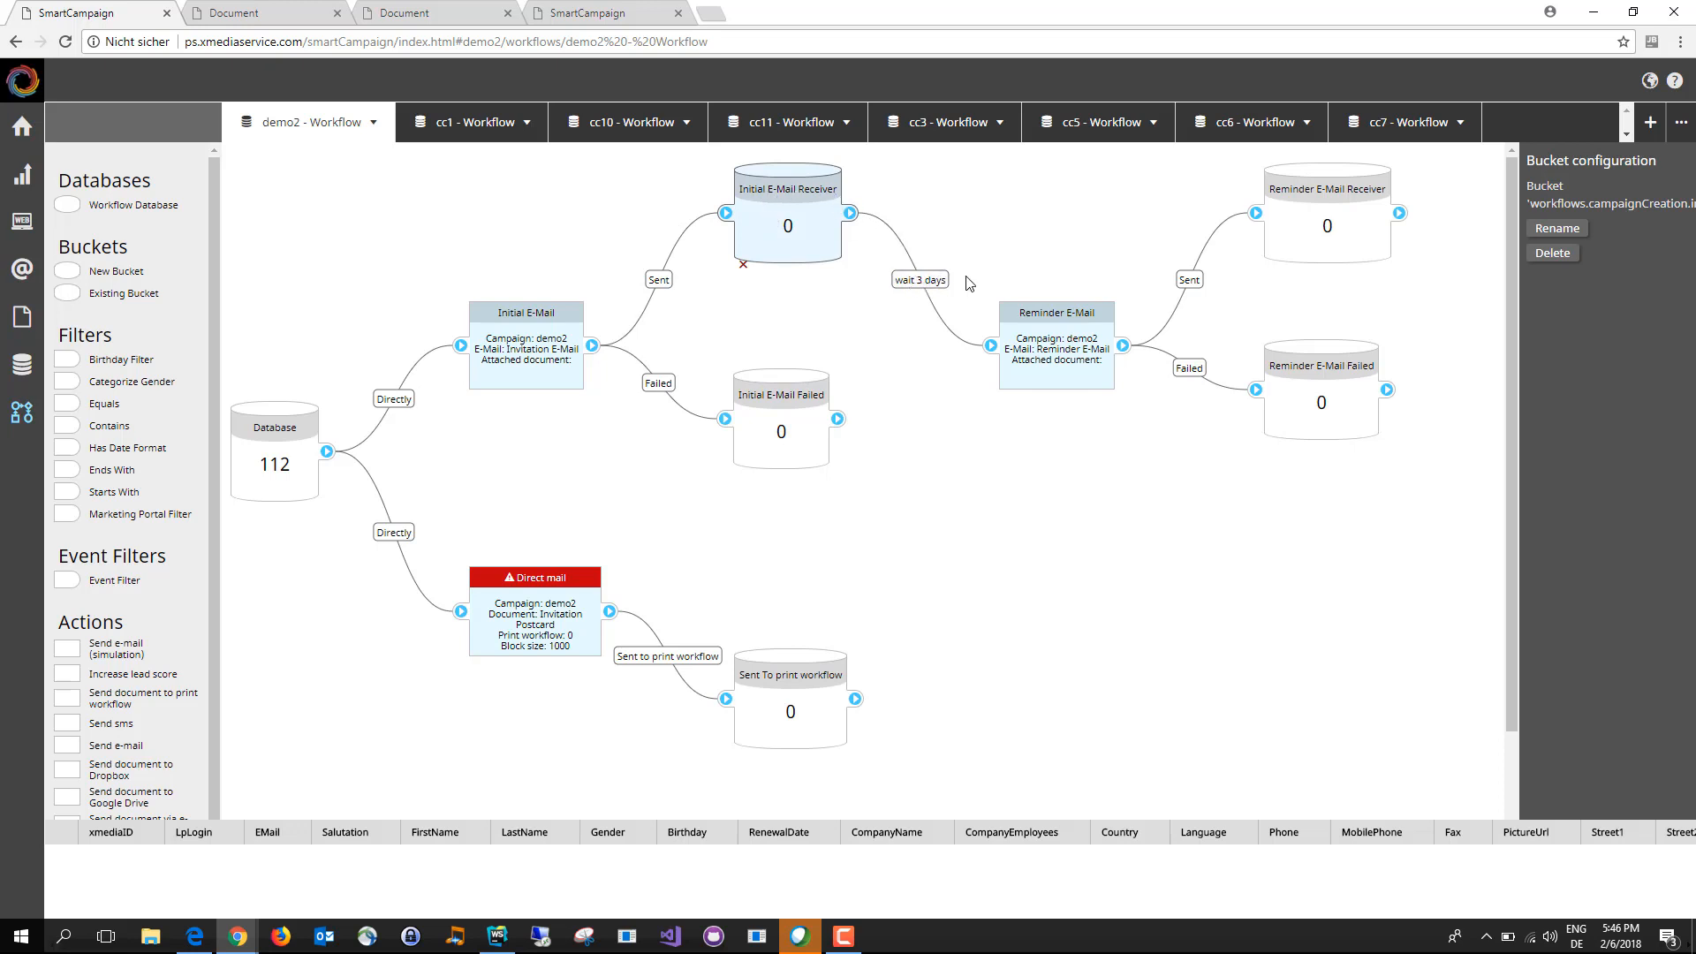
Step: Set the delay between the Initial E-Mail Receiver bucket and the Reminder E-Mail action to 15 minutes
{"action": "left_click", "coordinate": [925, 286]}
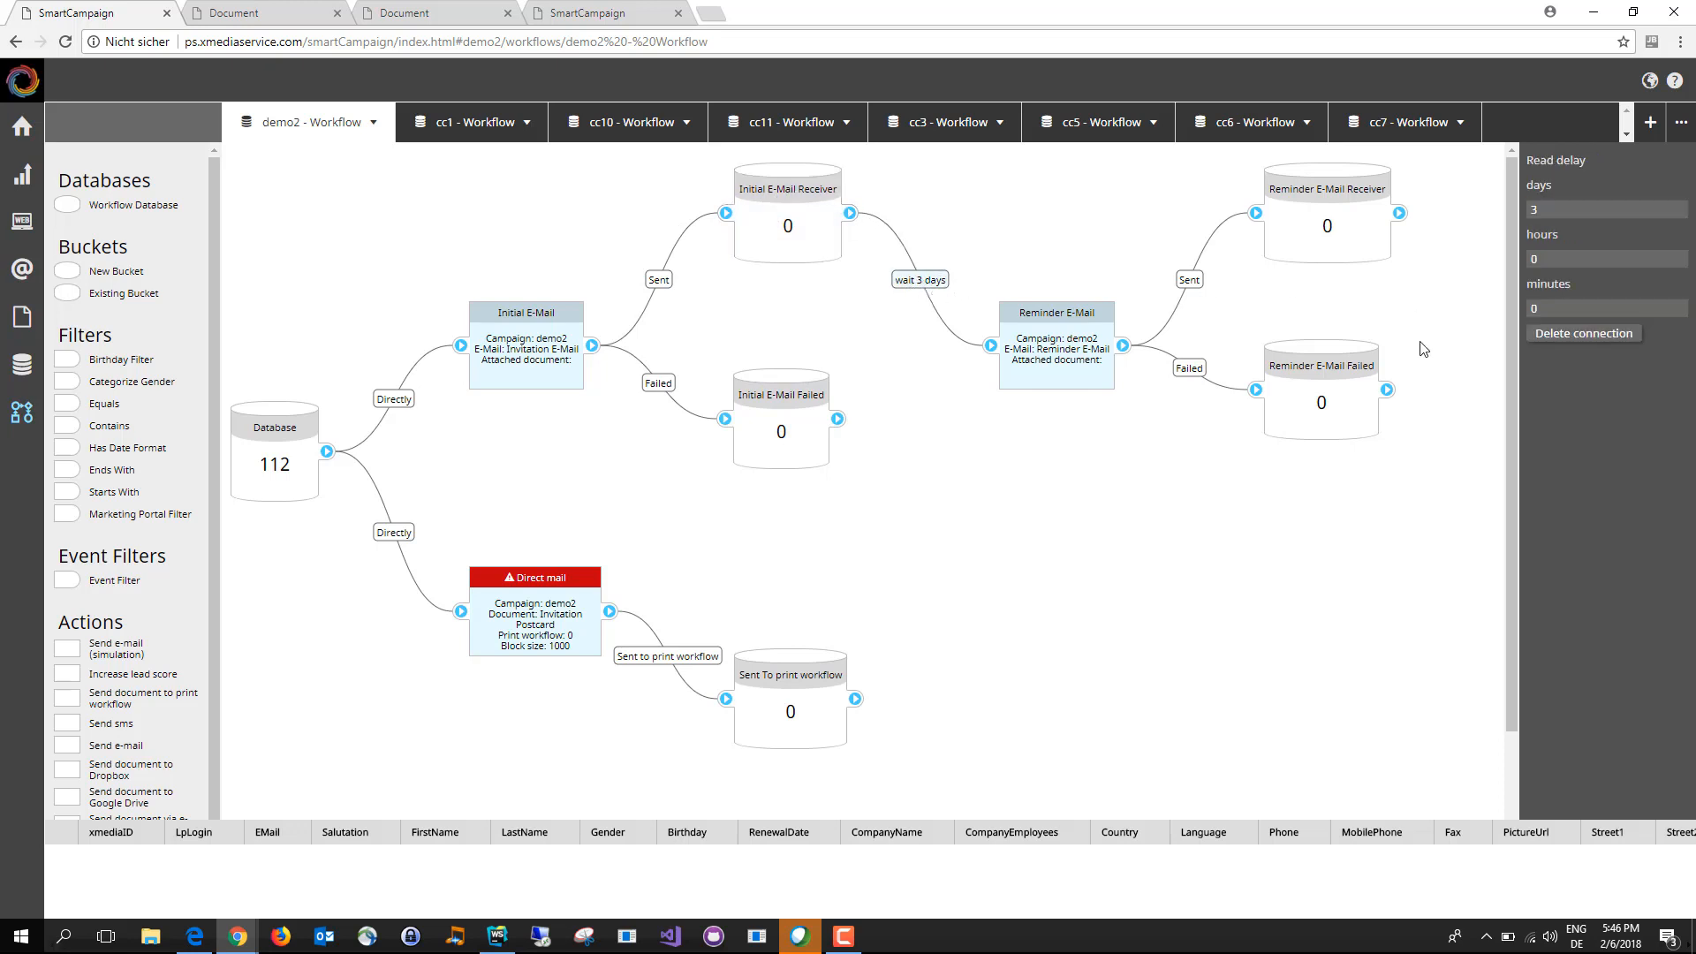
{"action": "left_click_drag", "start_coordinate": [1505, 216], "coordinate": [1497, 217]}
{"action": "left_click_drag", "start_coordinate": [1570, 309], "coordinate": [1497, 317]}
{"action": "type", "text": "15"}
{"action": "left_click", "coordinate": [1624, 256]}
Step: Assign the Postcards print workflow to the Direct mail action
{"action": "left_click", "coordinate": [581, 626]}
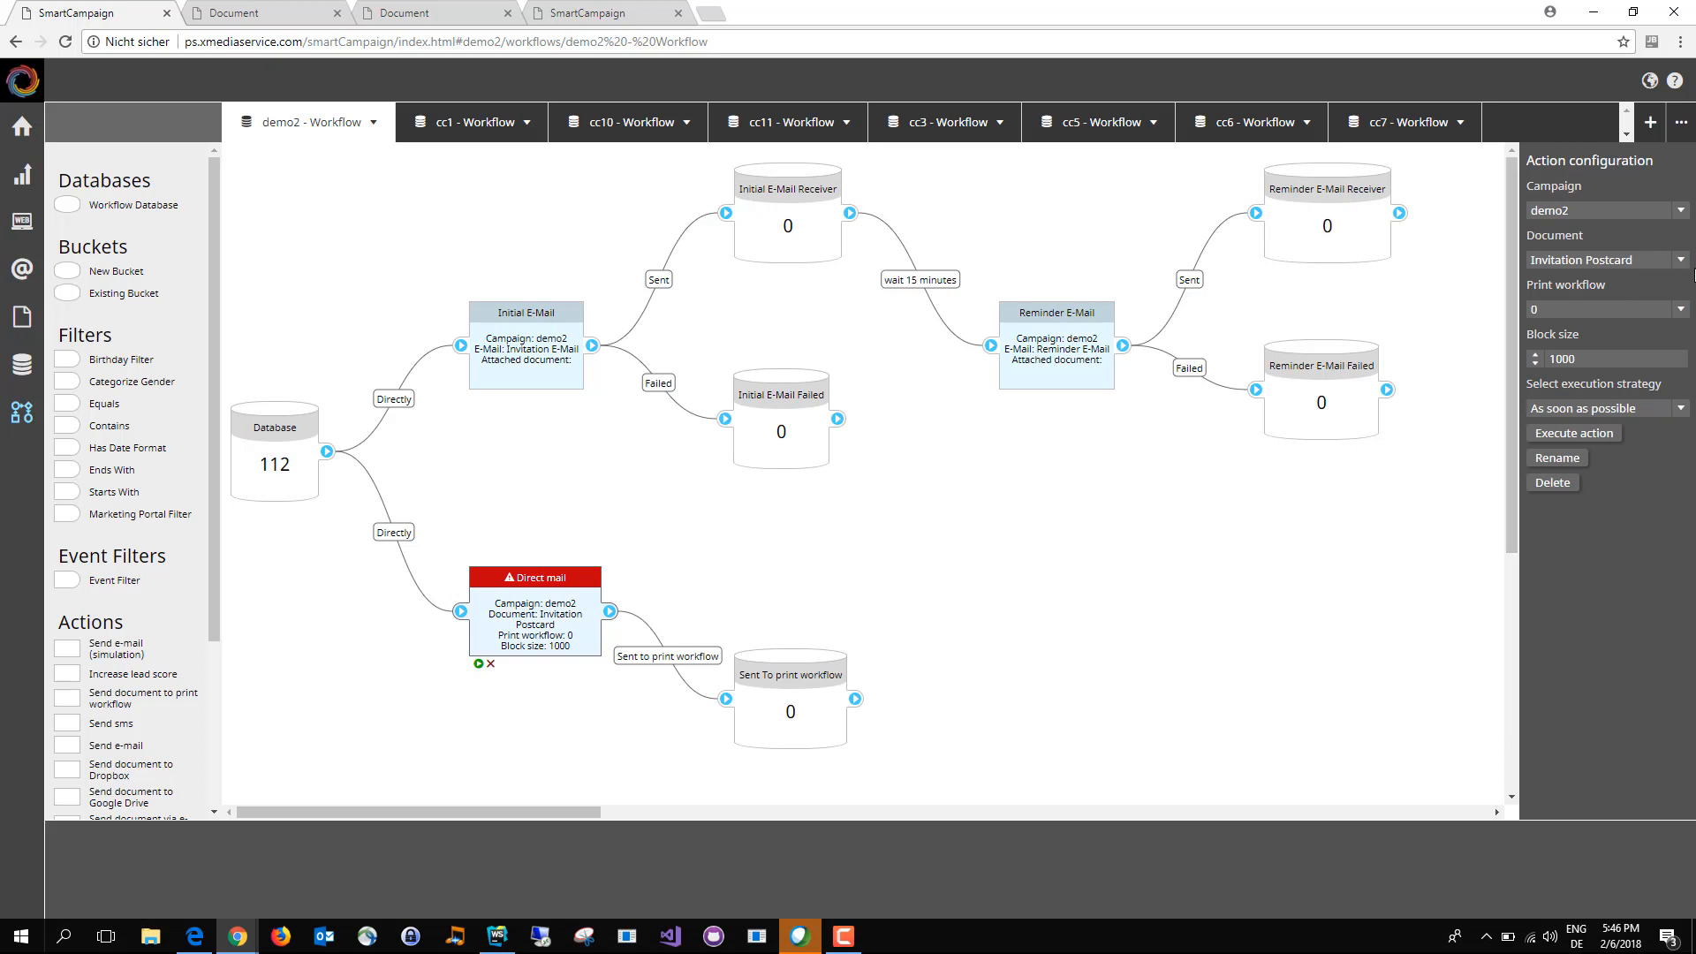
{"action": "left_click", "coordinate": [1682, 311]}
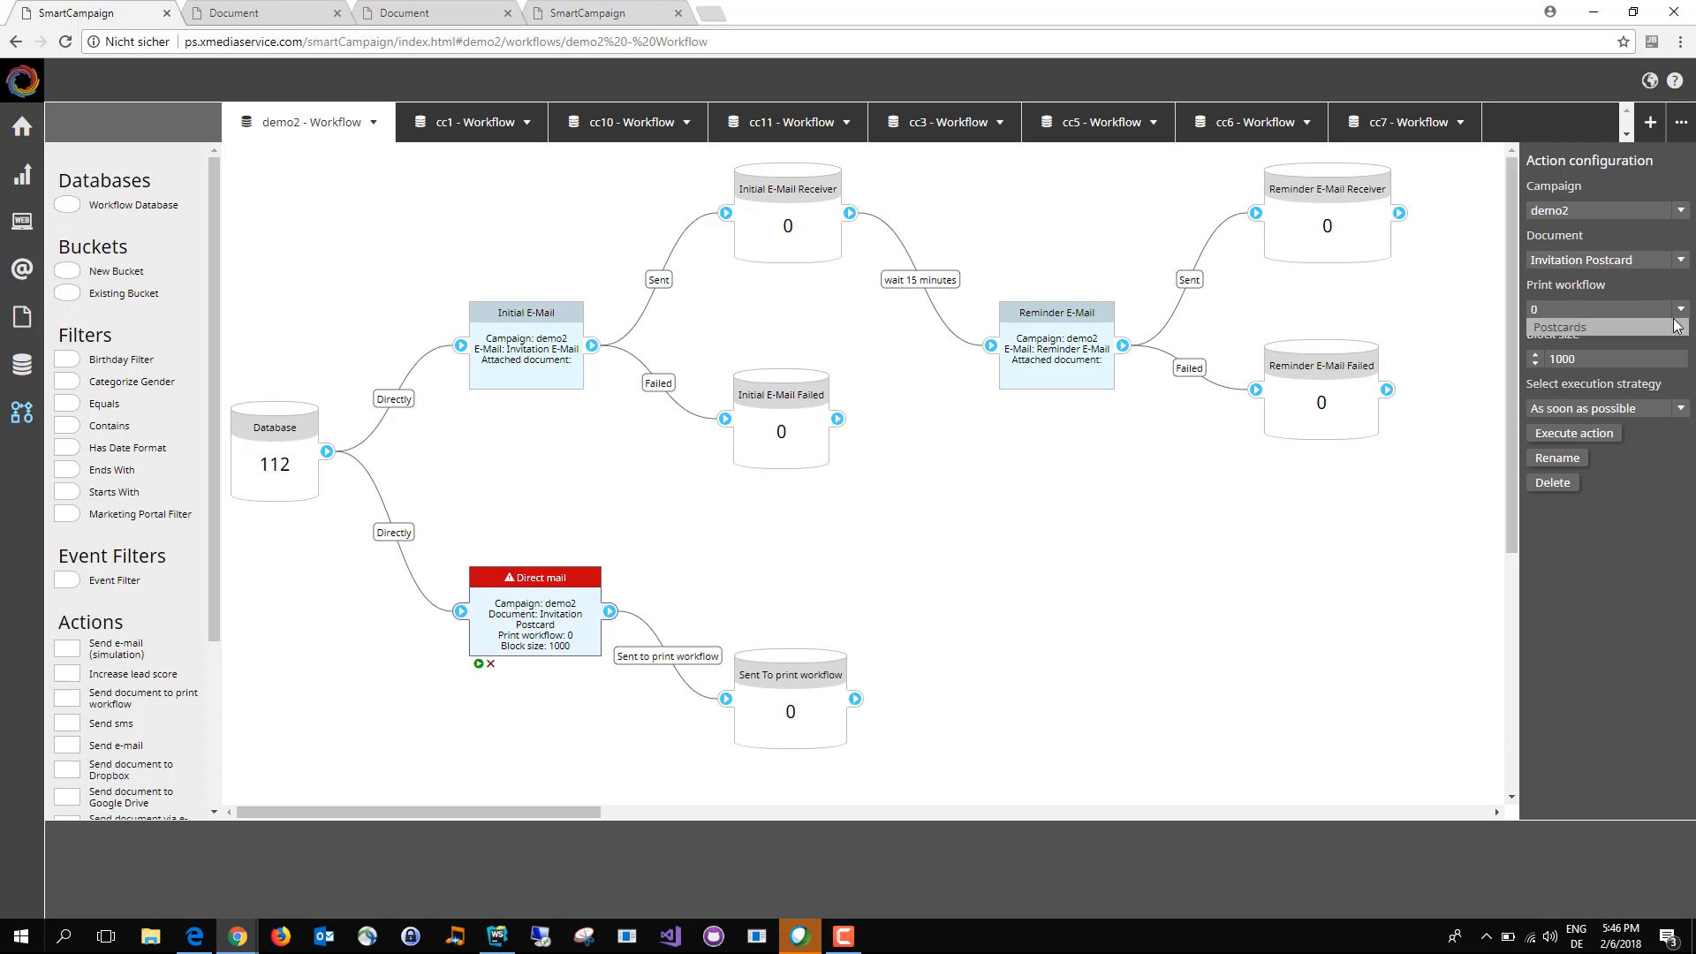
{"action": "left_click", "coordinate": [1672, 327]}
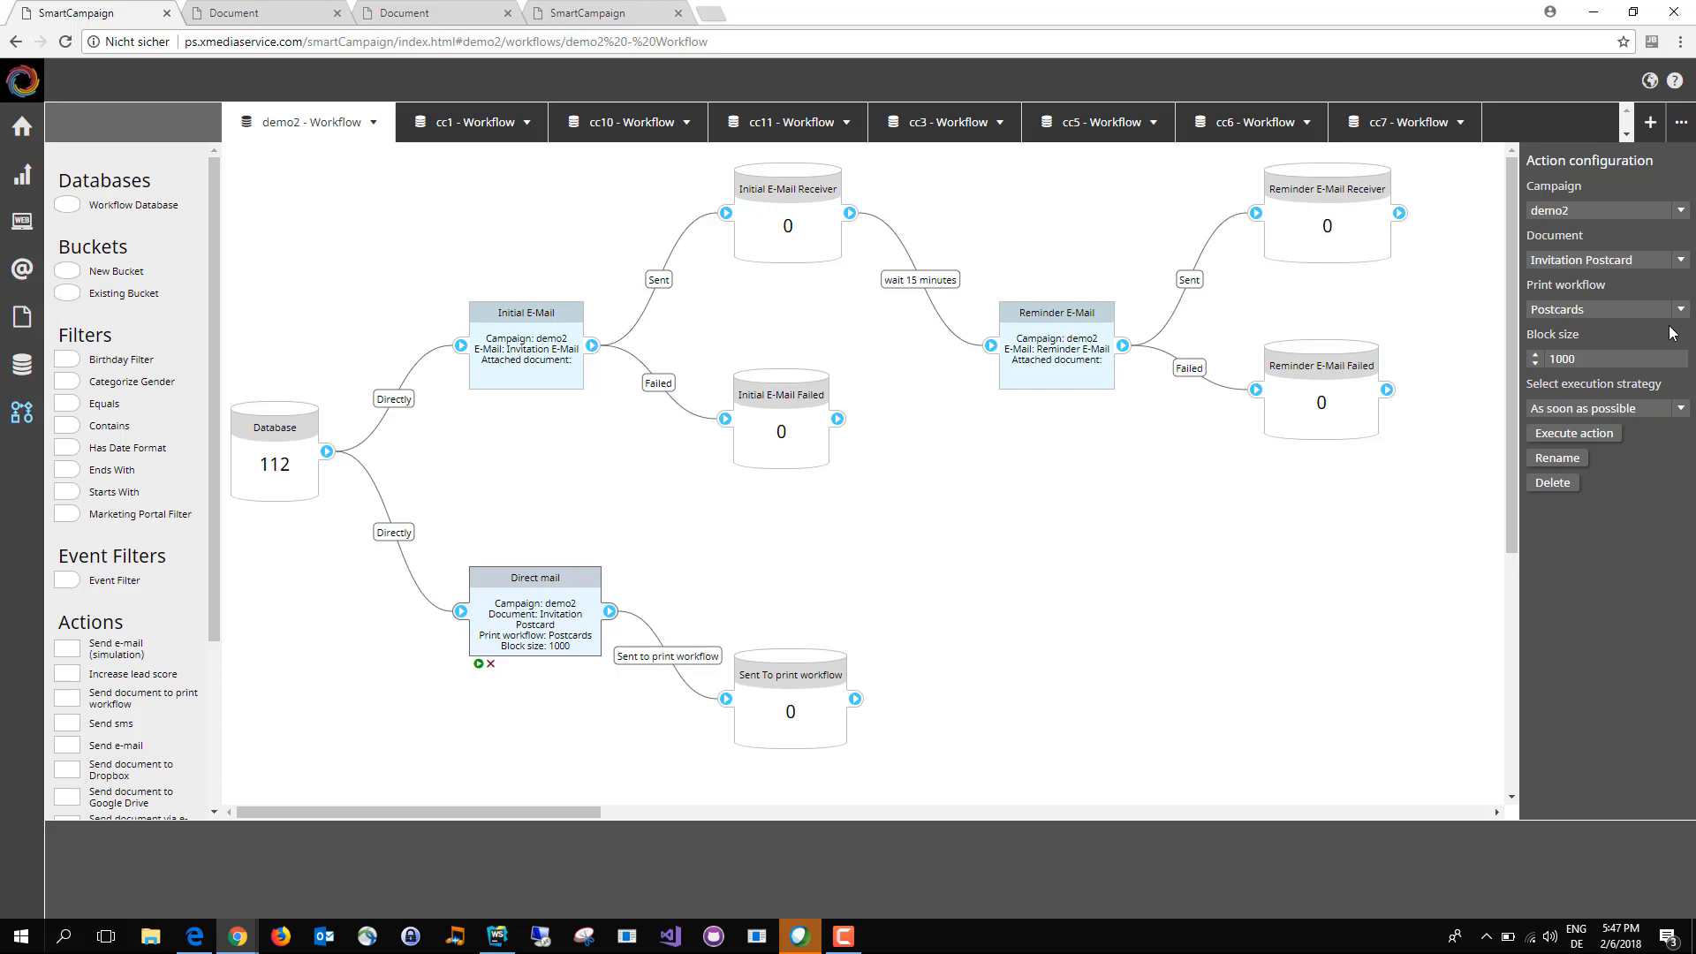
{"action": "left_click_drag", "start_coordinate": [505, 631], "coordinate": [508, 633]}
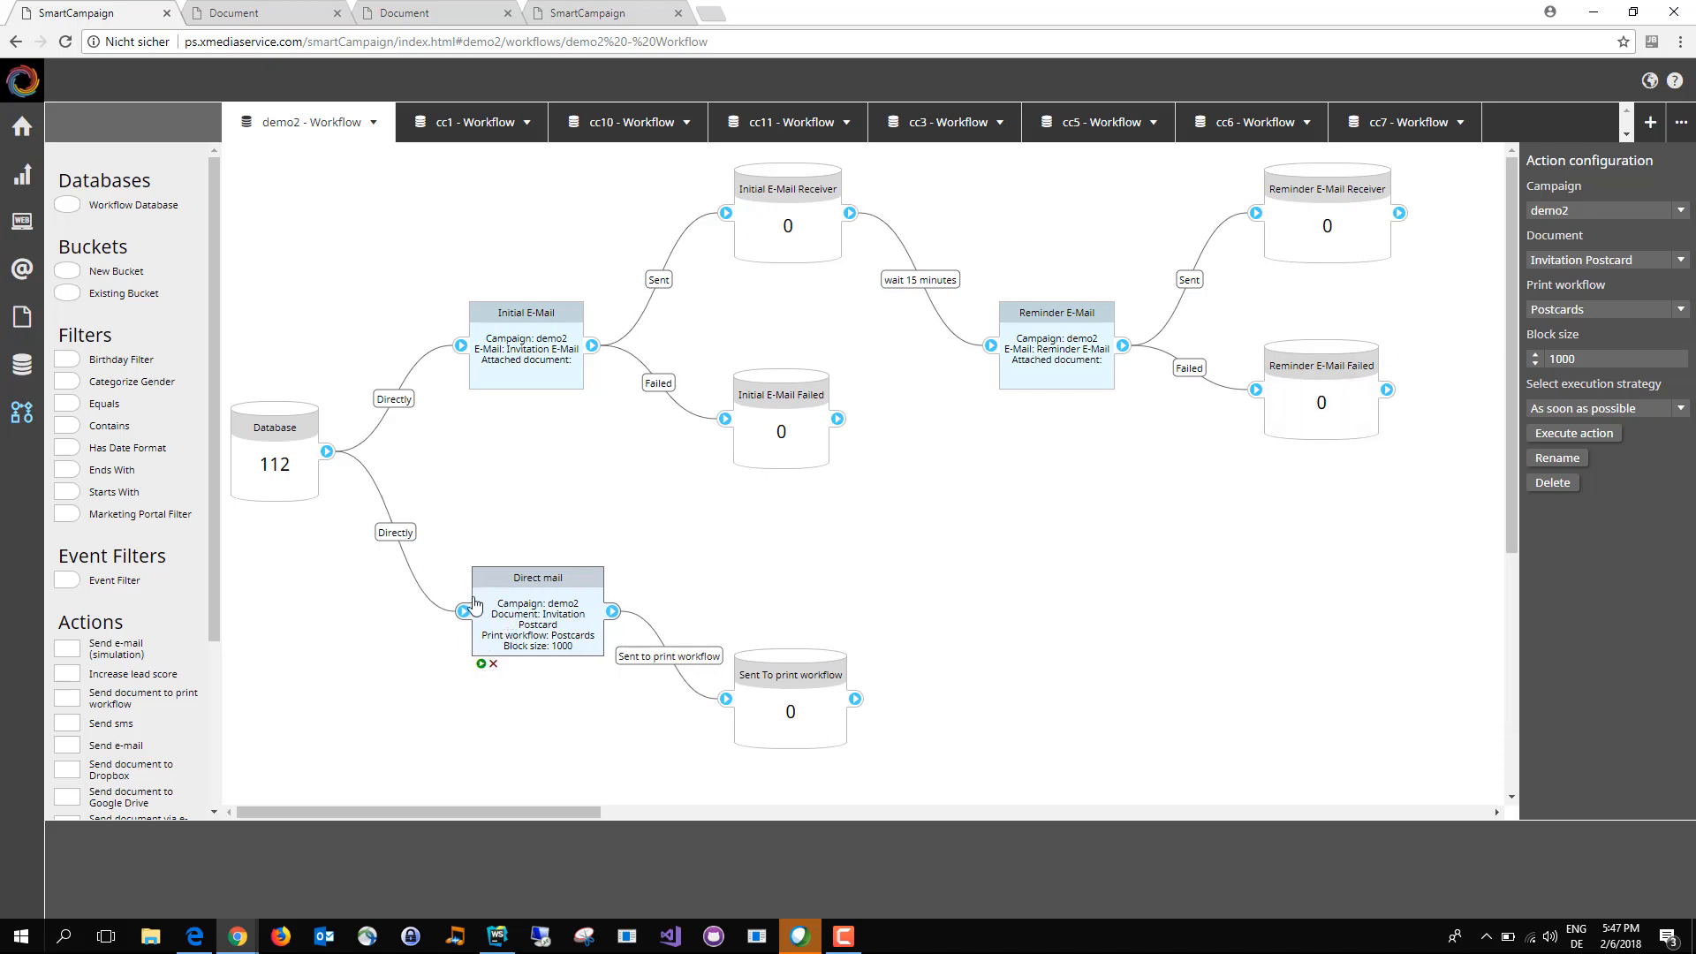
Step: Look over the available workflow actions, the Direct mail action and the Sent To print workflow bucket
{"action": "left_click_drag", "start_coordinate": [215, 544], "coordinate": [217, 666]}
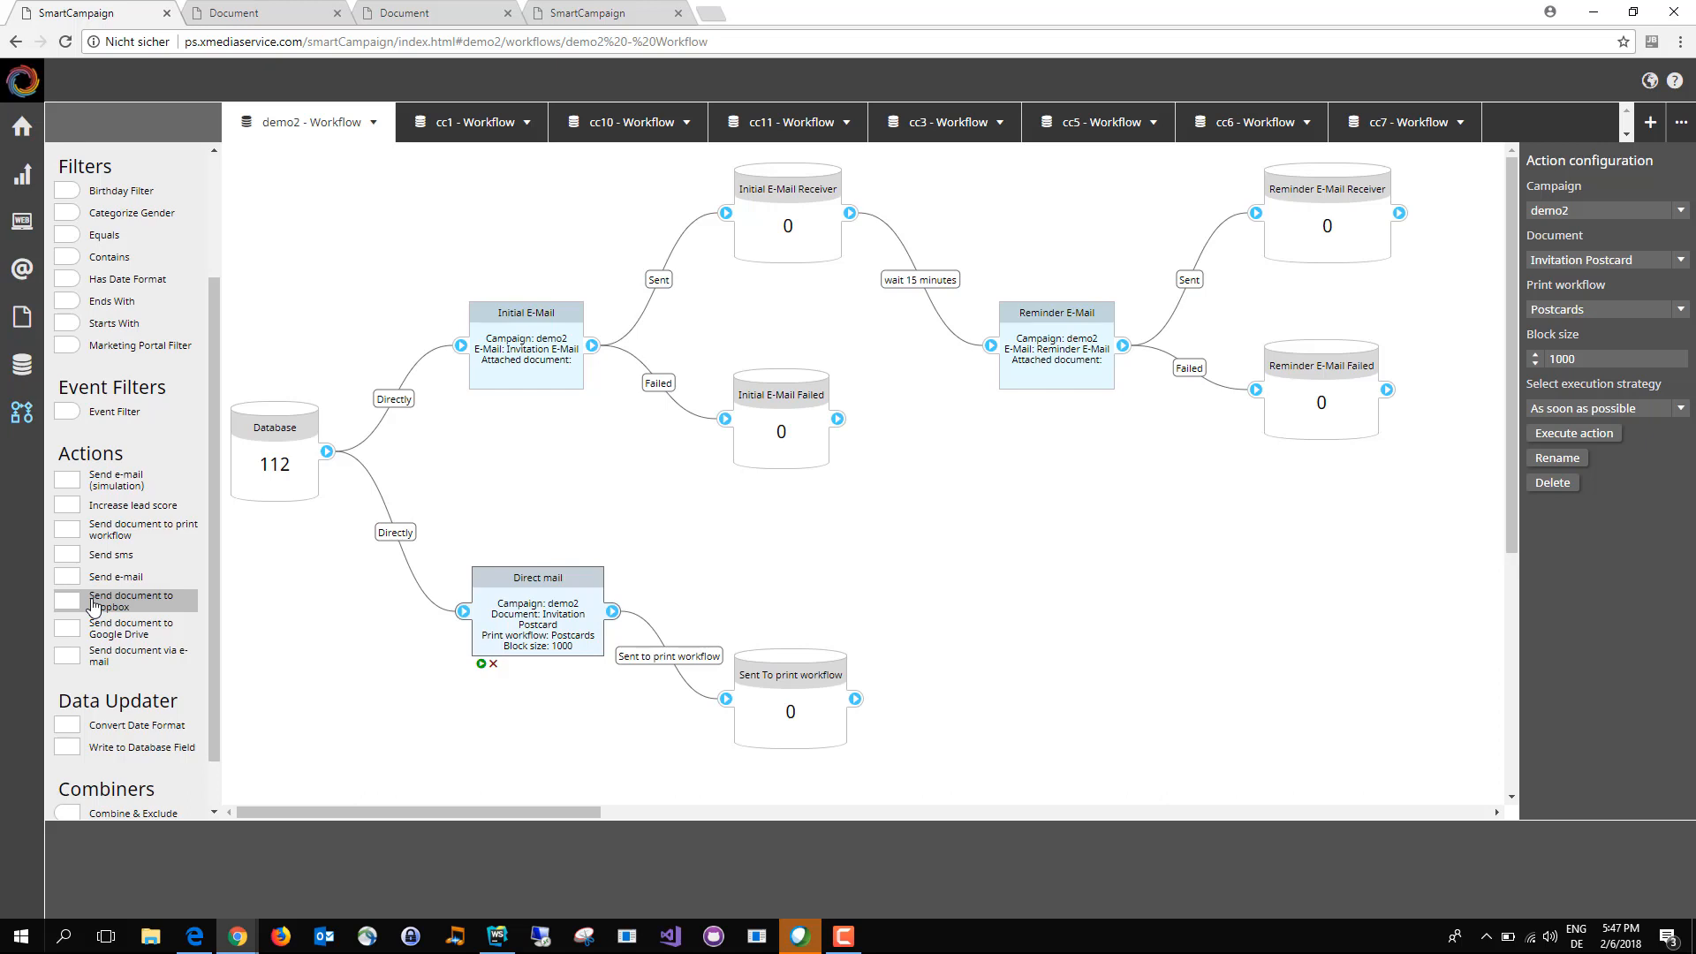
{"action": "left_click", "coordinate": [549, 591]}
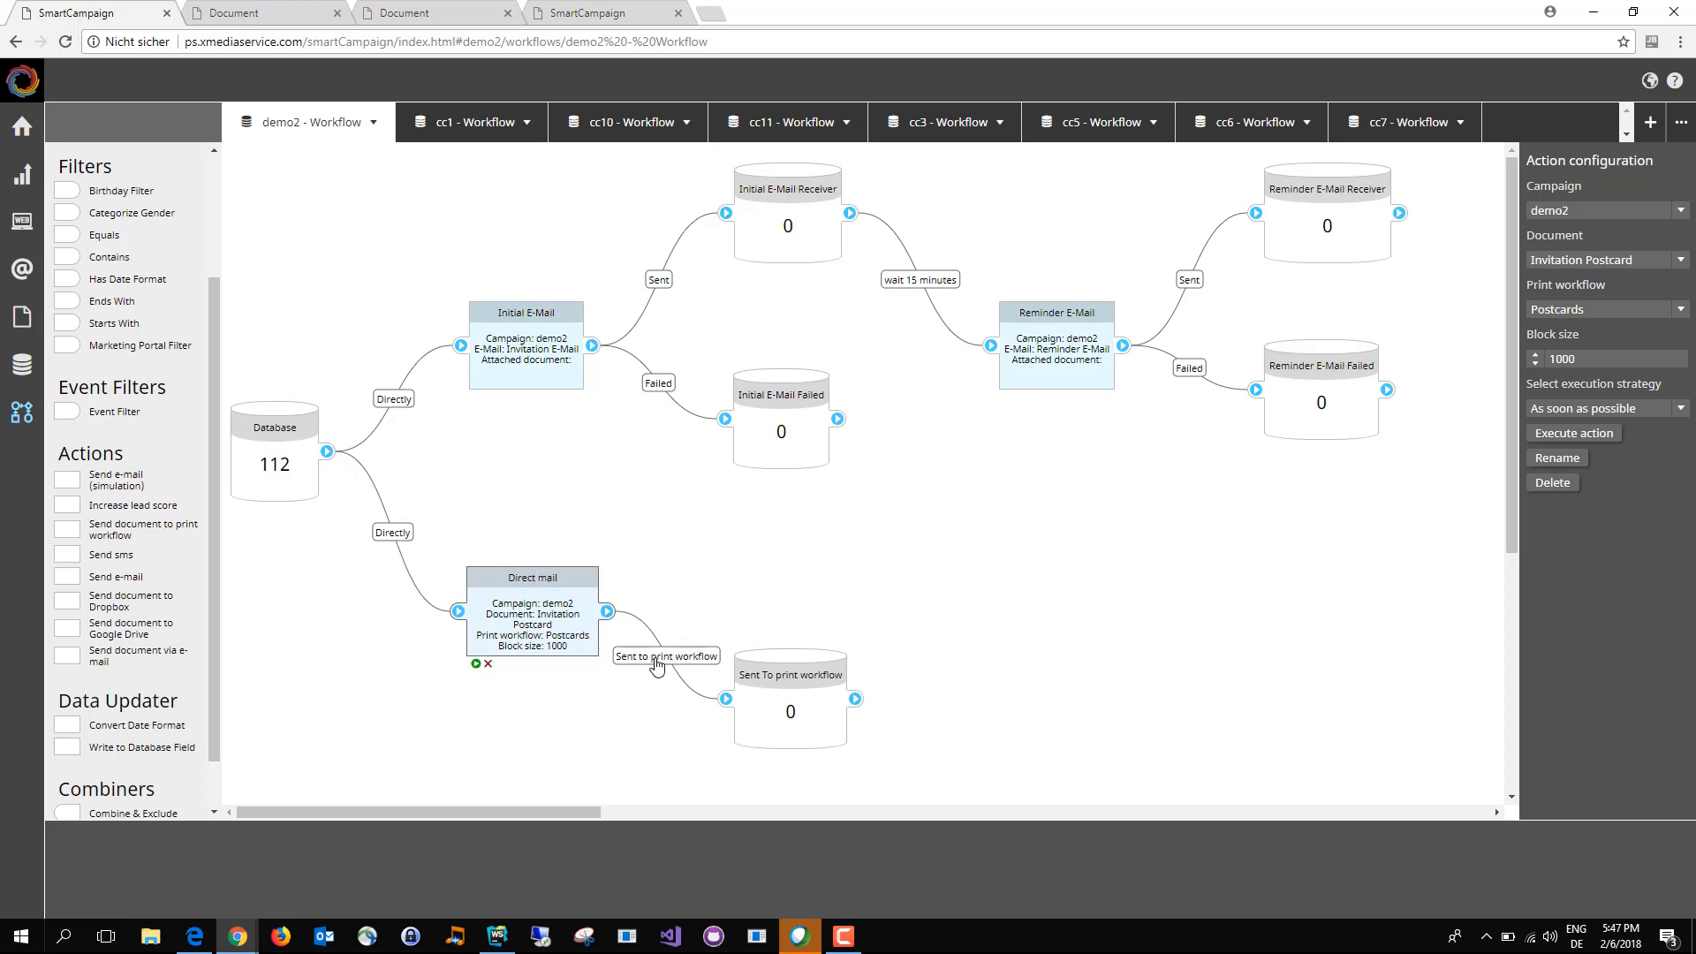
{"action": "left_click", "coordinate": [799, 685]}
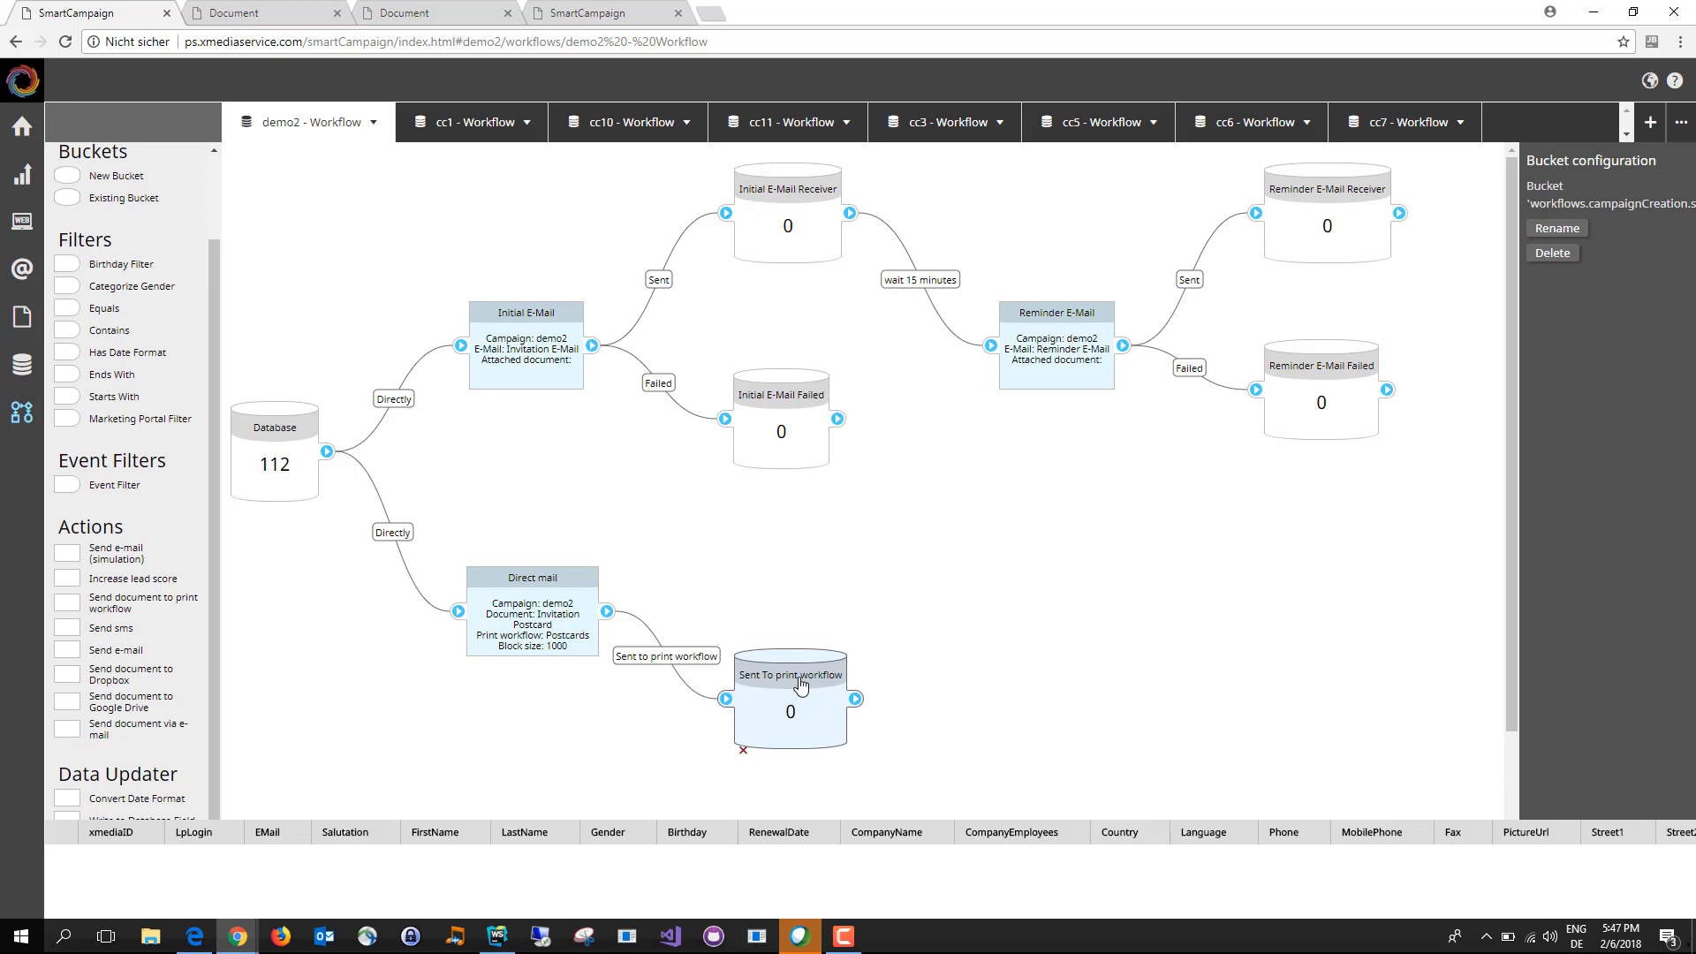
{"action": "left_click", "coordinate": [998, 625]}
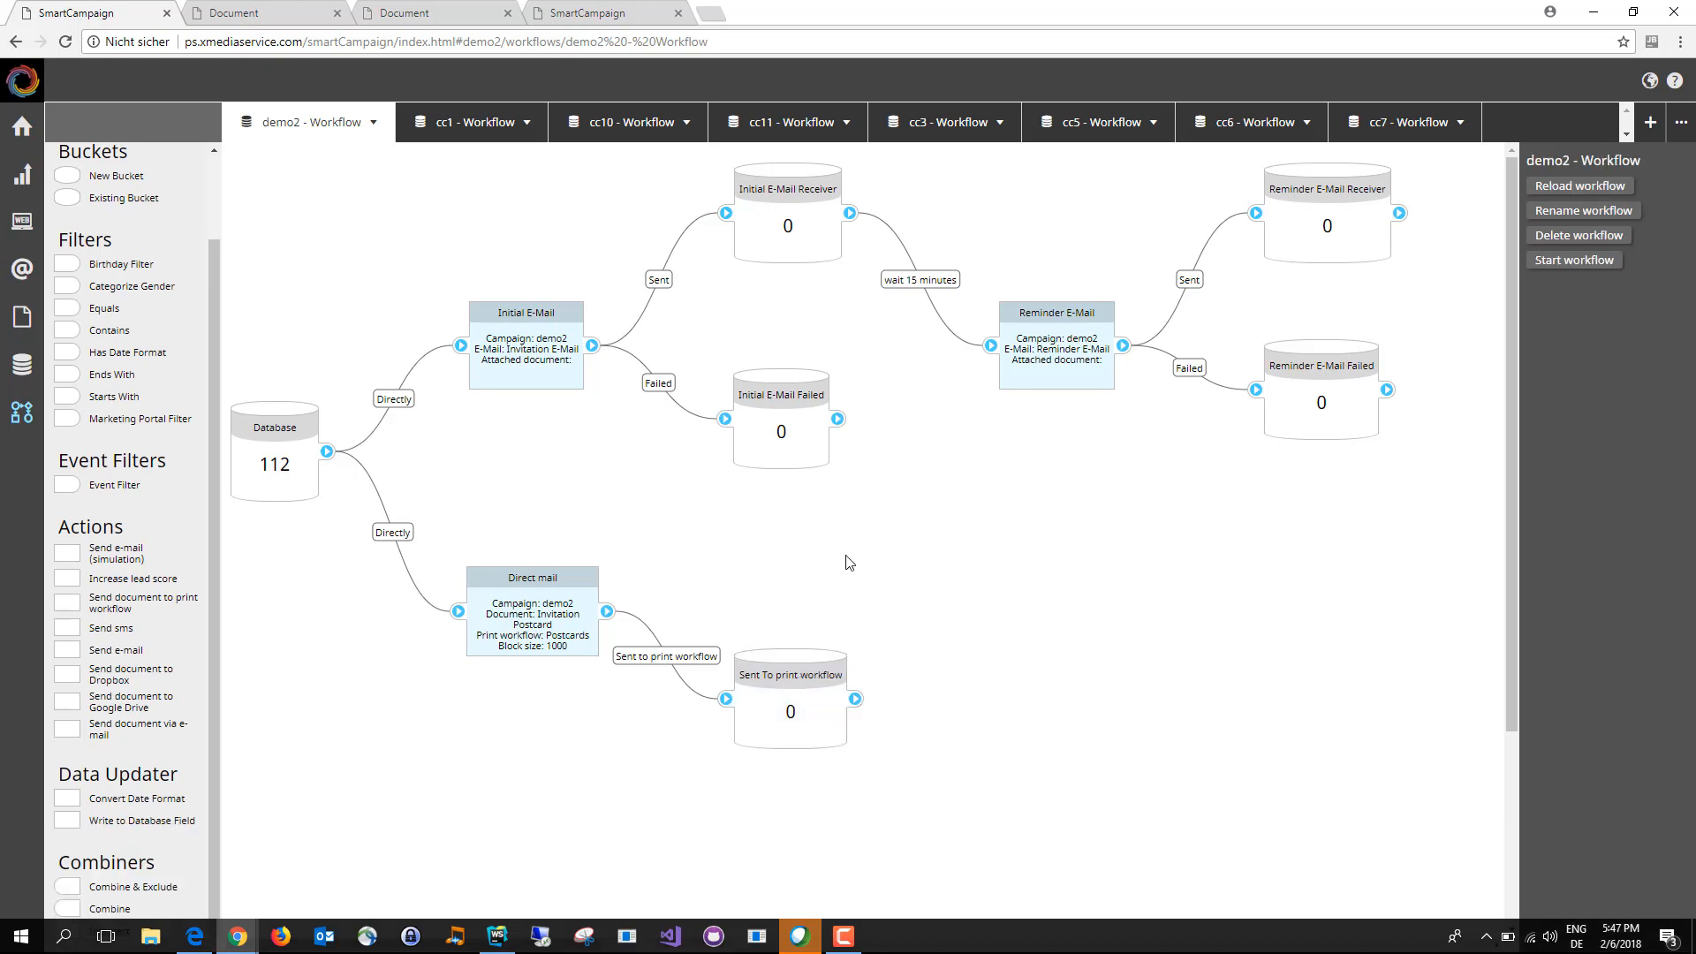
Step: Delete the connection between Database and Initial E-Mail, and move the whole Initial E-Mail branch farther from the Database to free space
{"action": "left_click", "coordinate": [407, 403]}
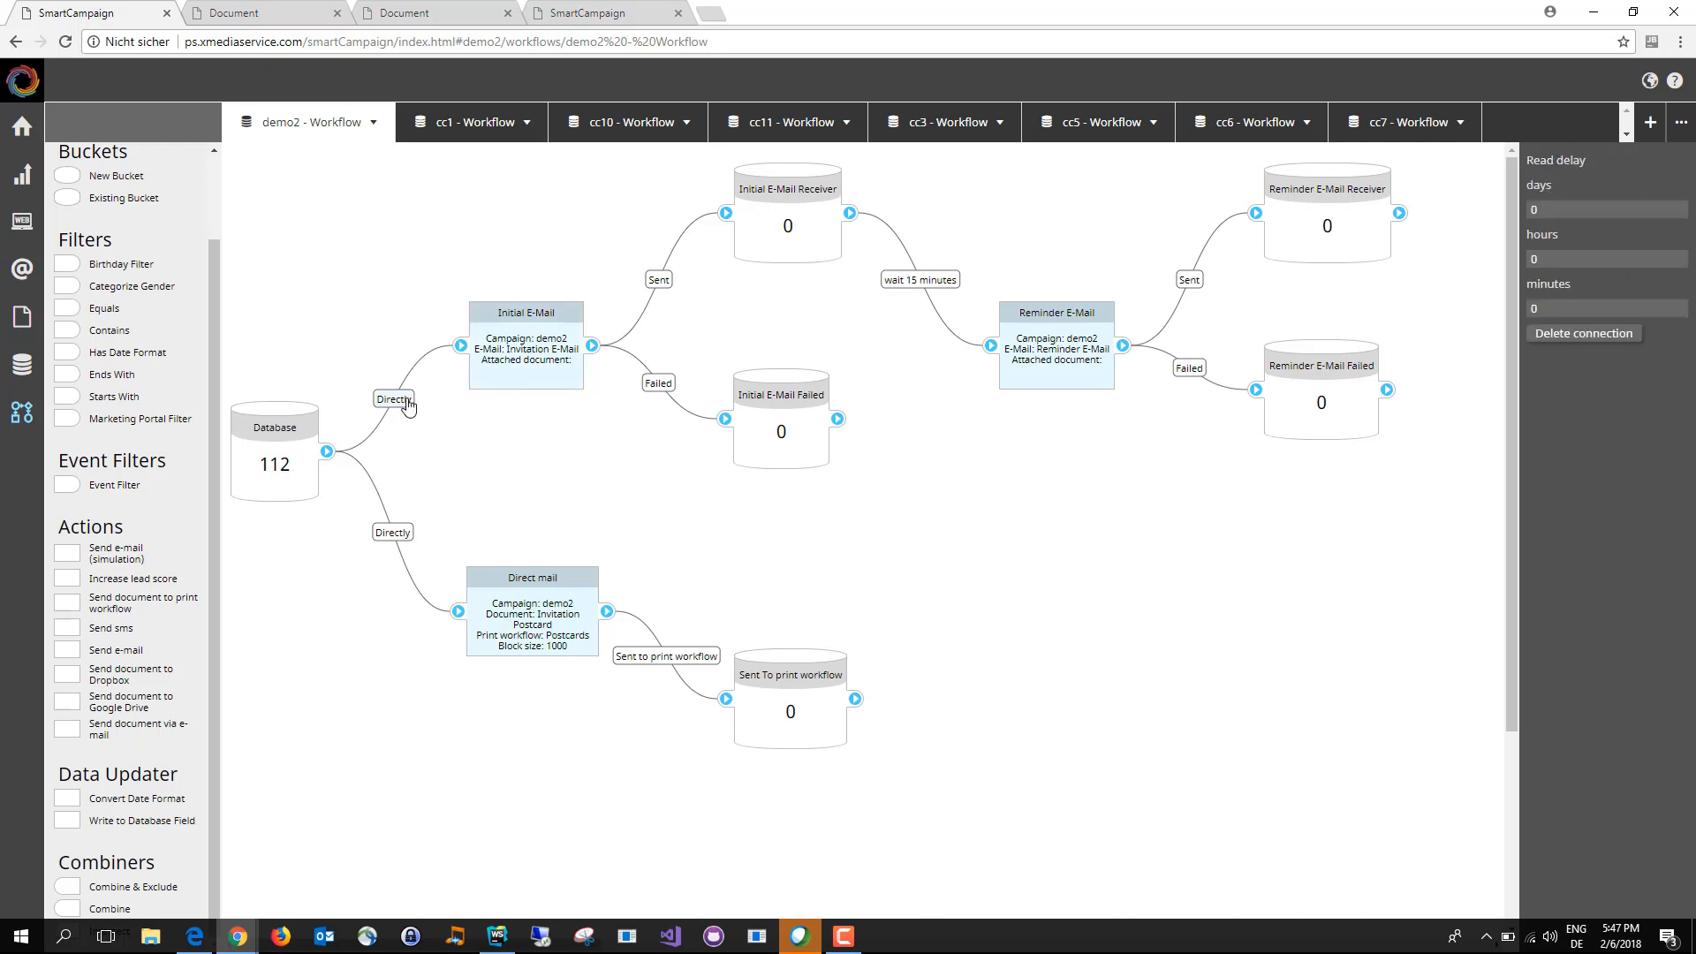
{"action": "left_click", "coordinate": [1620, 332]}
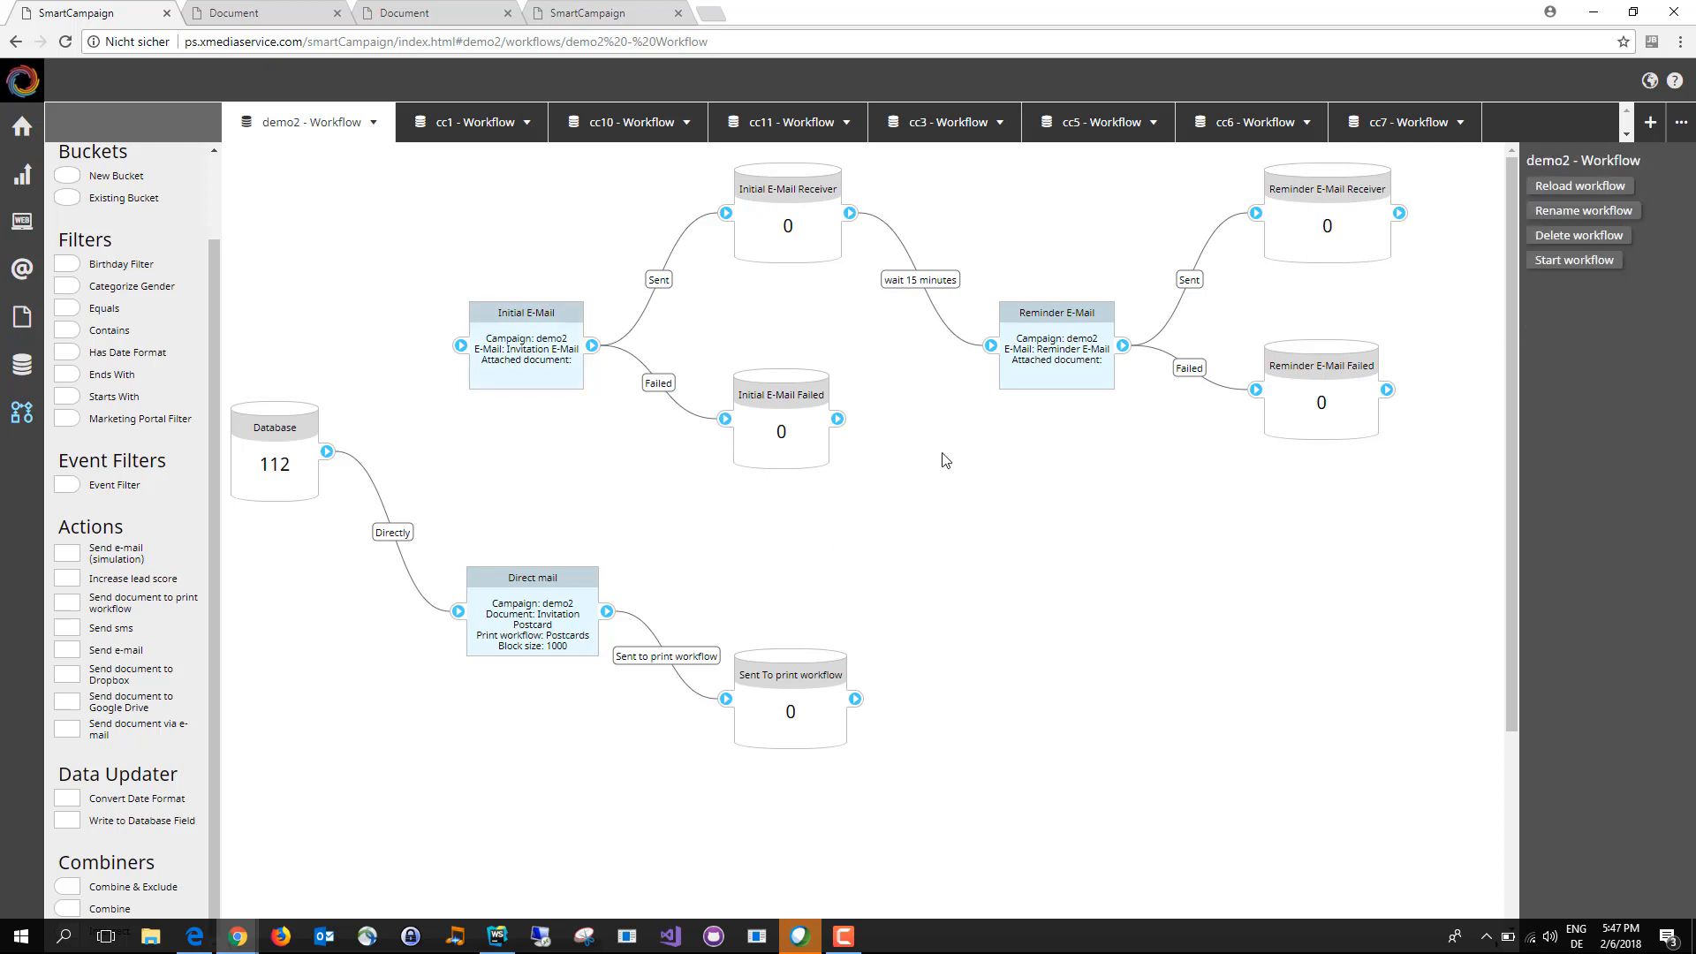
{"action": "left_click", "coordinate": [528, 351]}
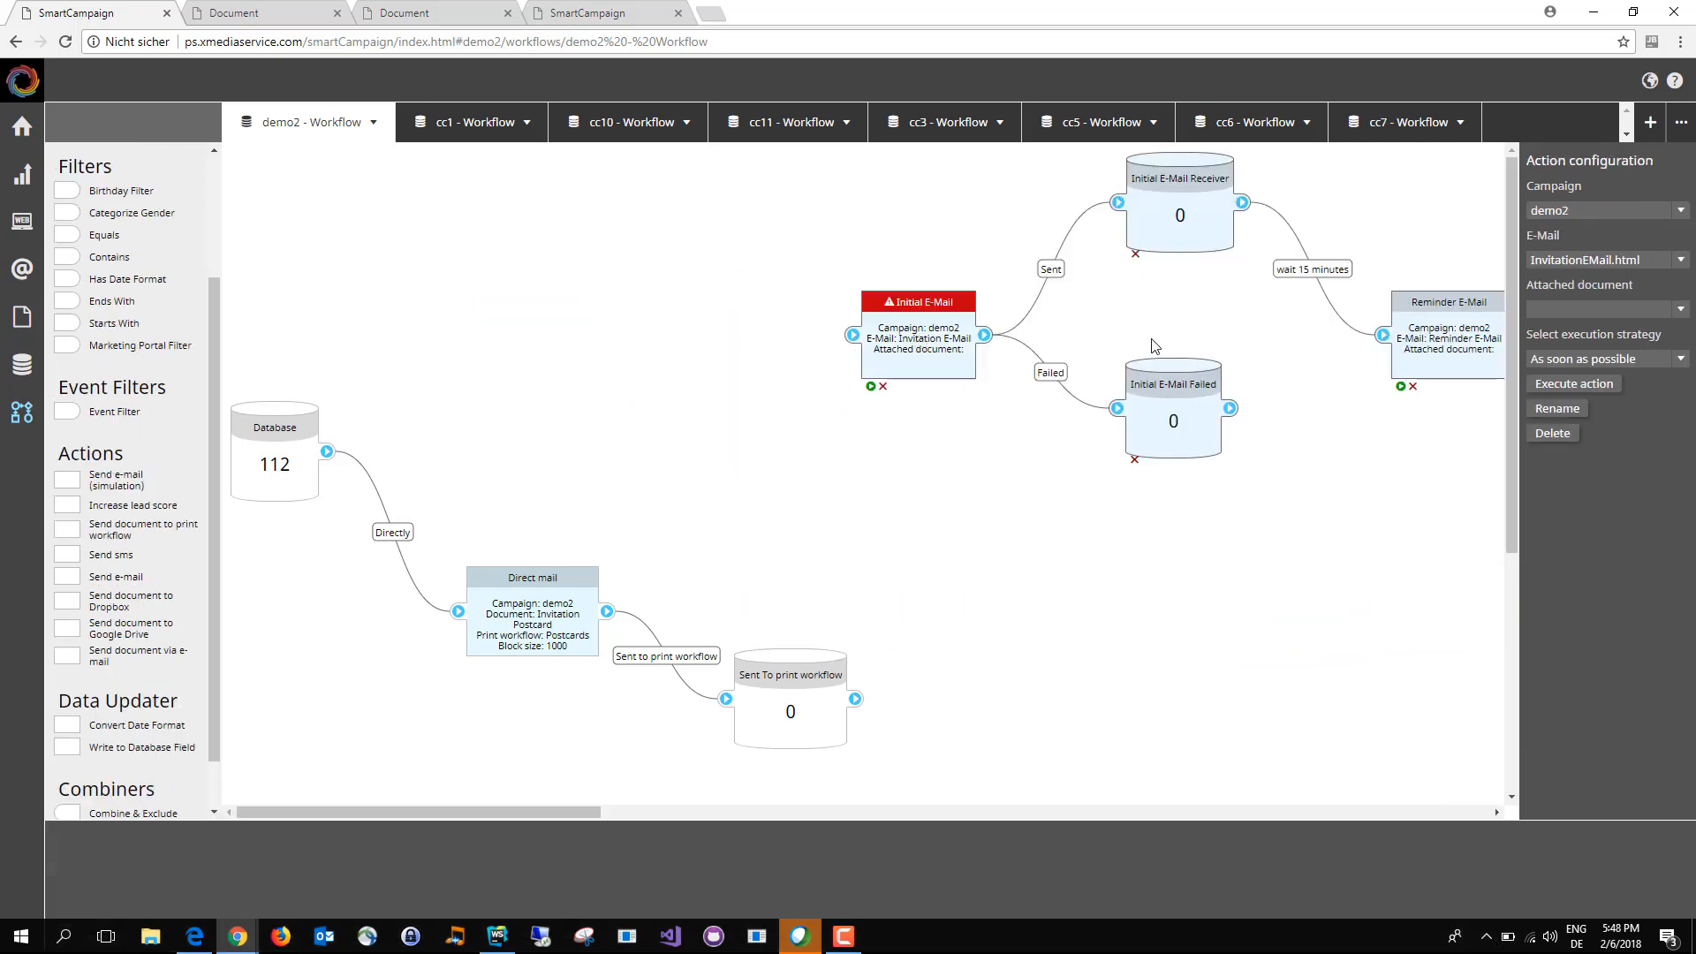
{"action": "left_click", "coordinate": [424, 372]}
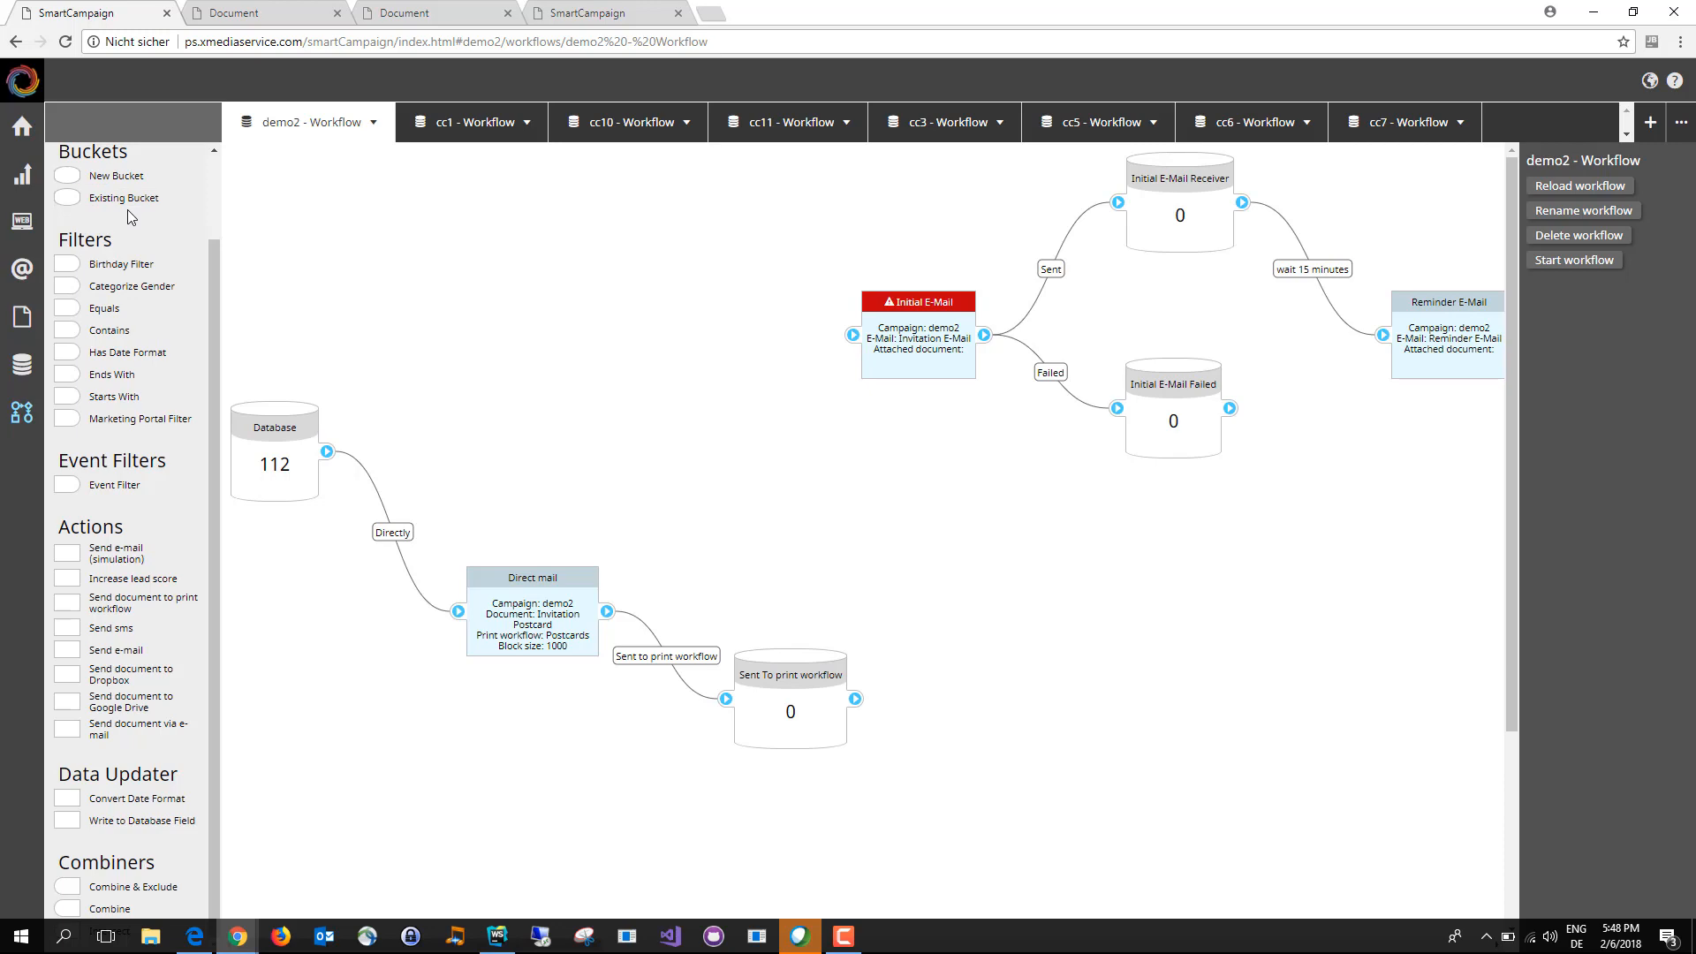
Step: Add a Contains filter on the FirstName field with a contact's first name as its value, and feed it from the Database
{"action": "left_click_drag", "start_coordinate": [114, 331], "coordinate": [399, 320]}
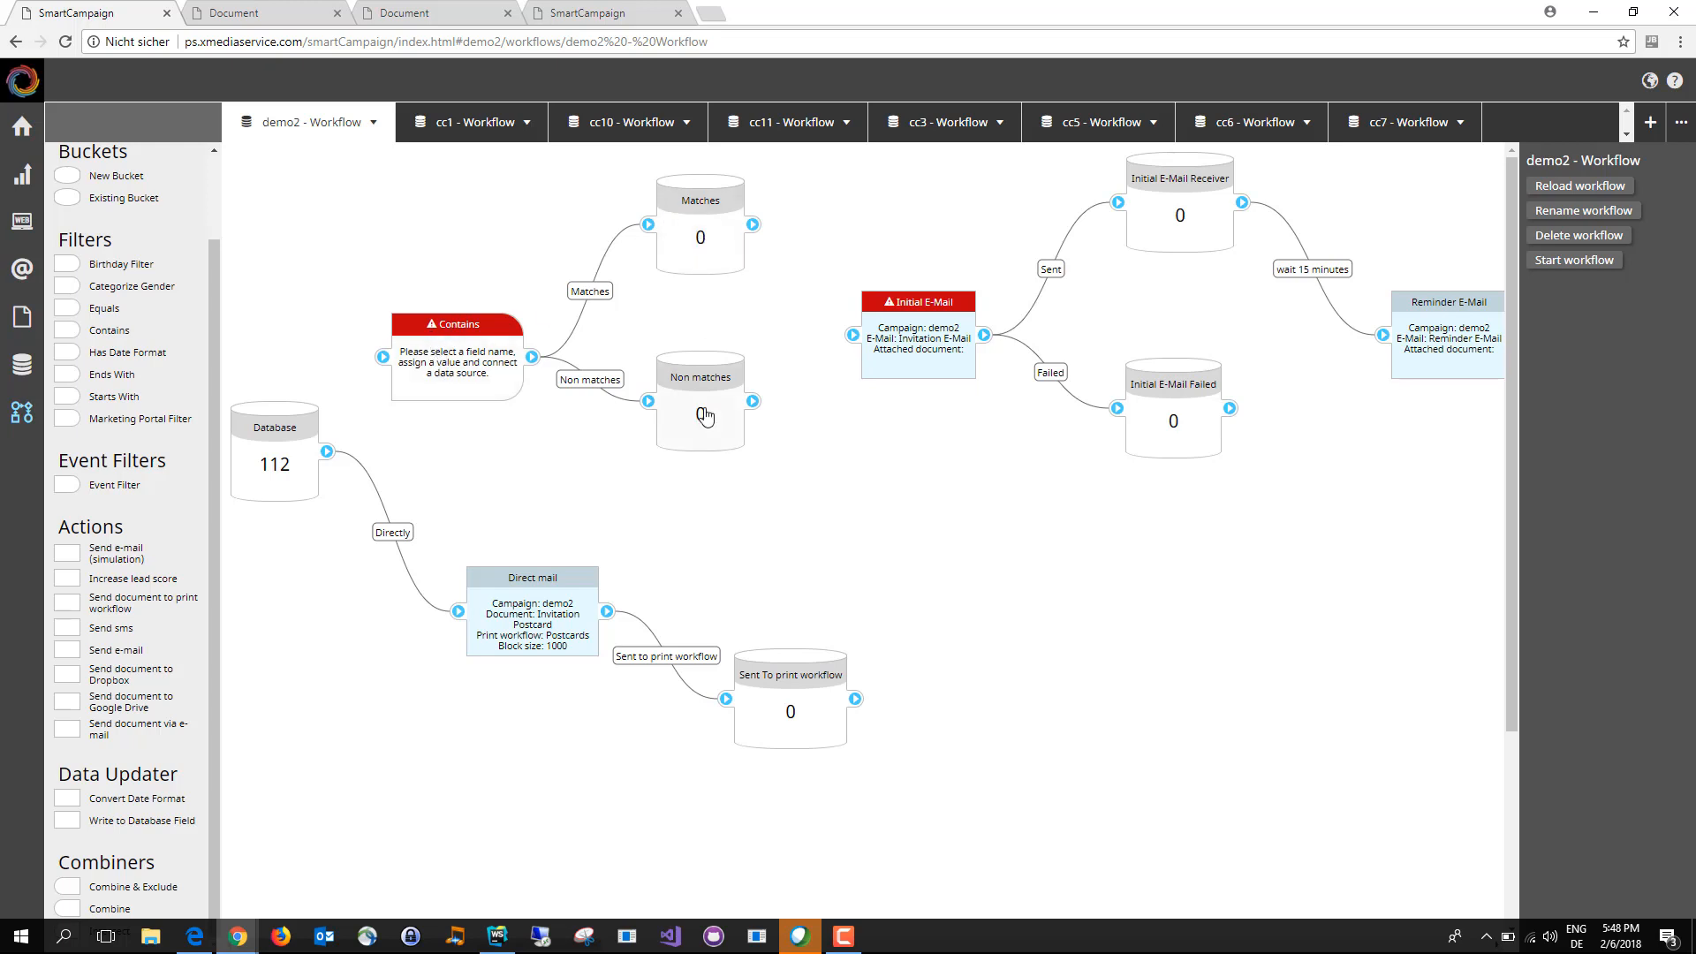
{"action": "left_click_drag", "start_coordinate": [491, 366], "coordinate": [491, 337]}
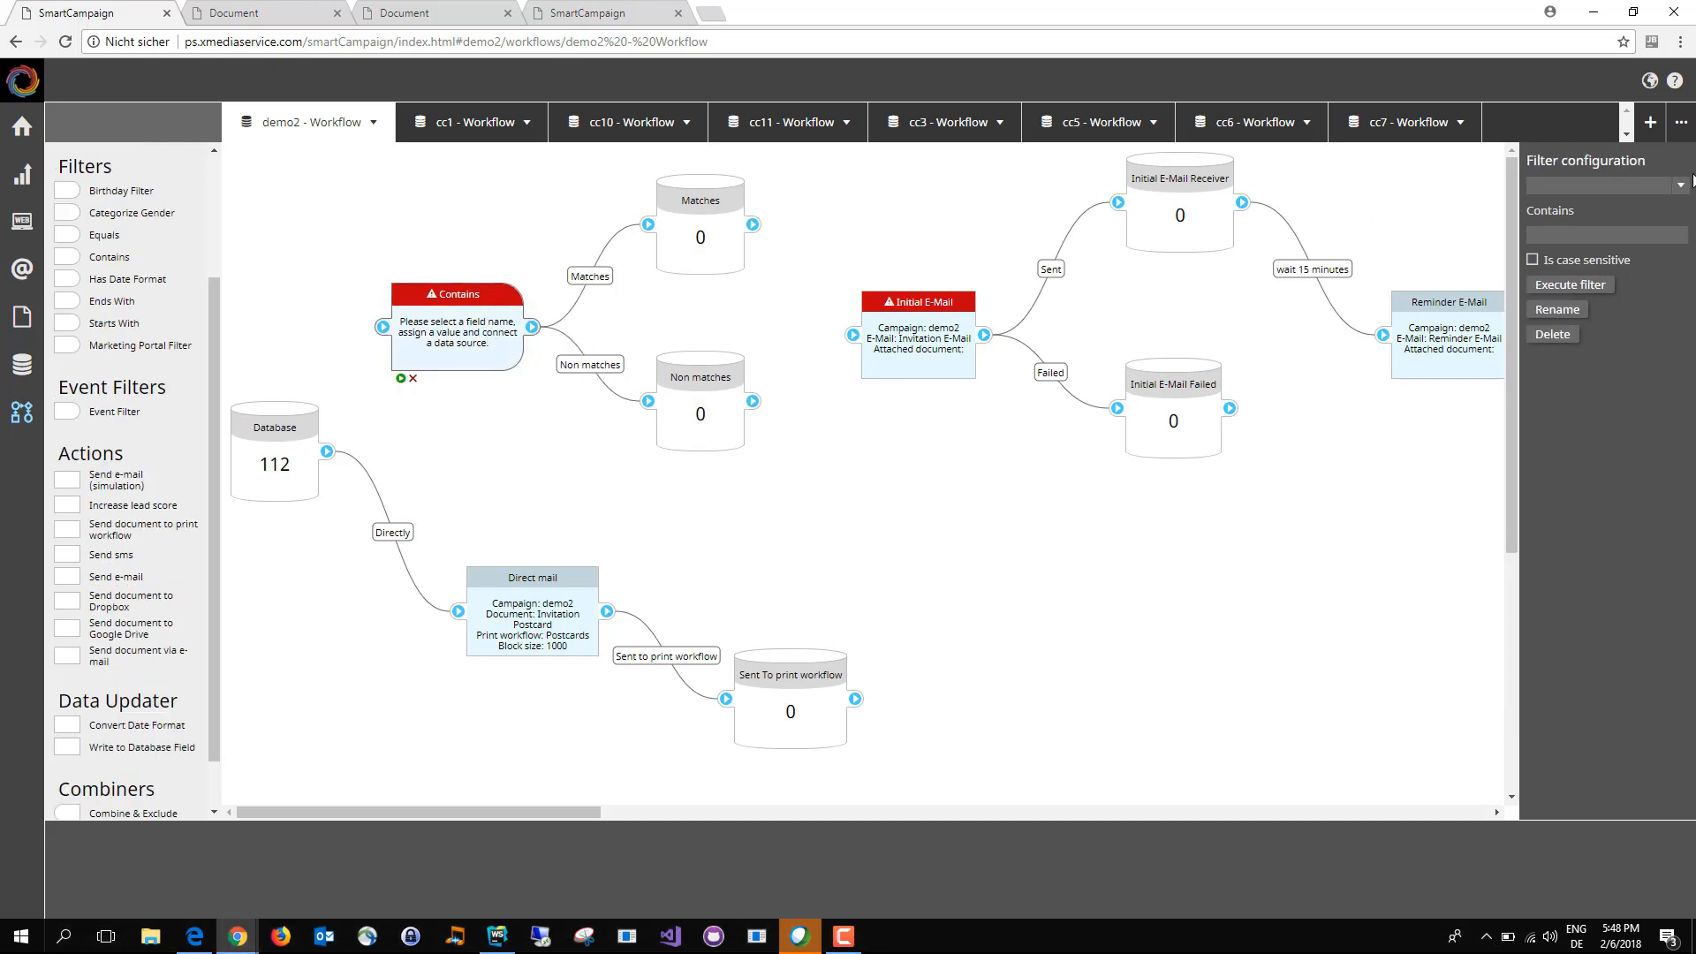
{"action": "left_click", "coordinate": [1683, 188]}
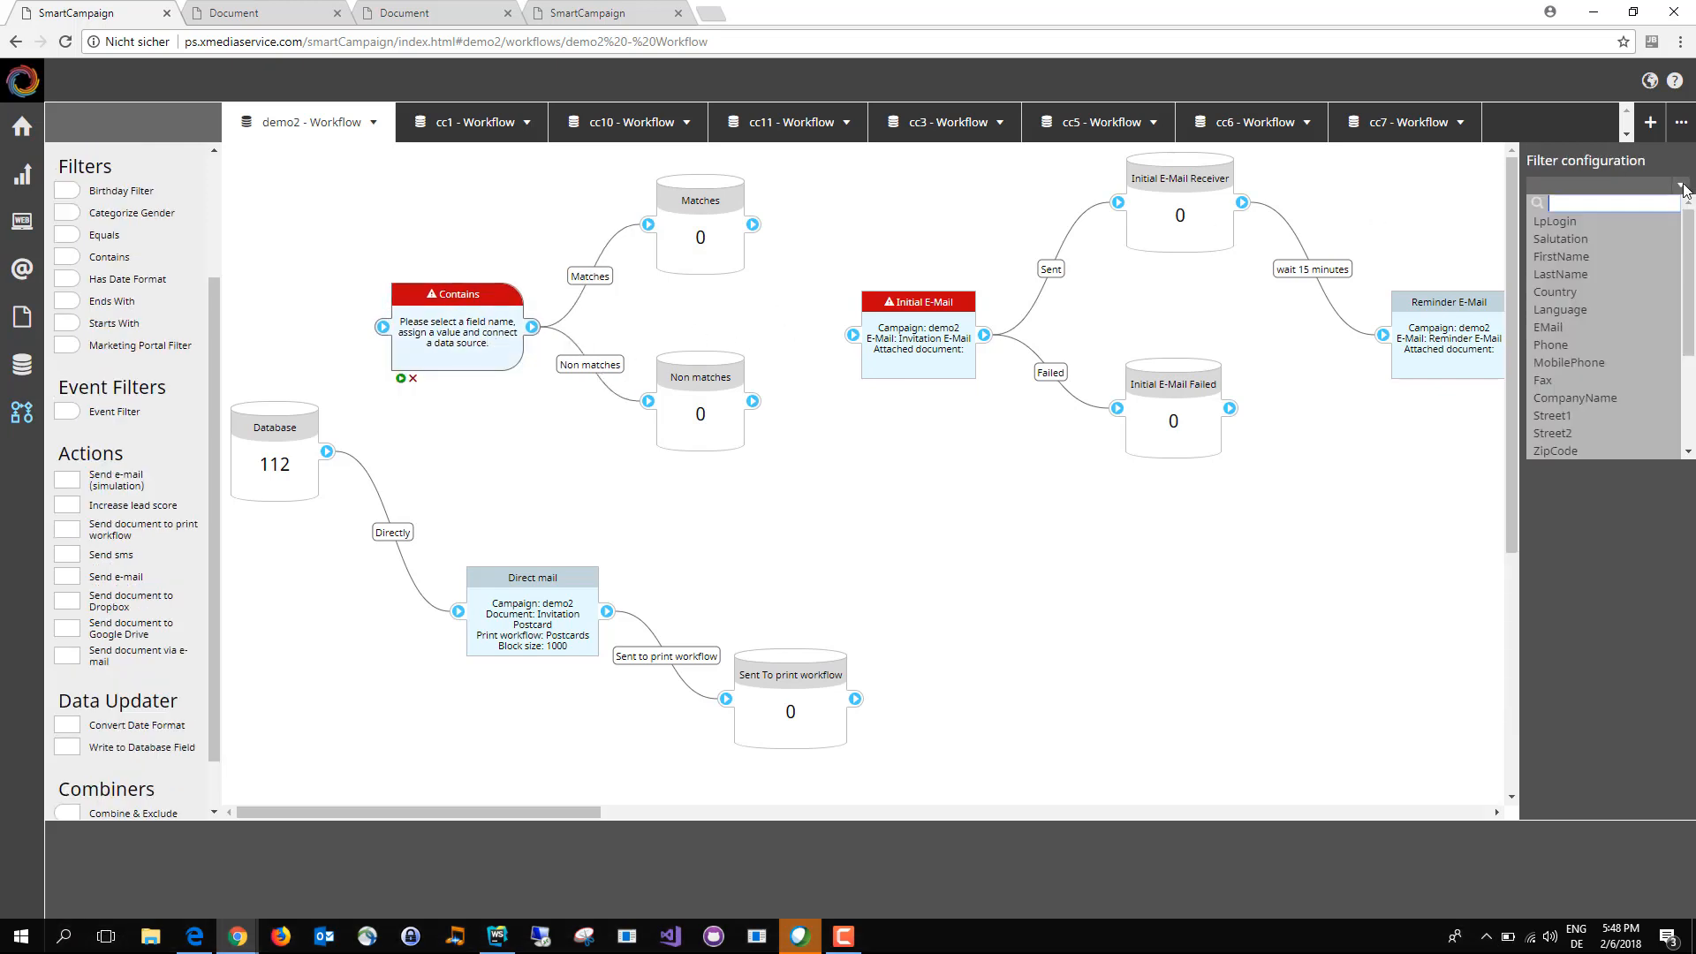
{"action": "left_click", "coordinate": [1630, 251]}
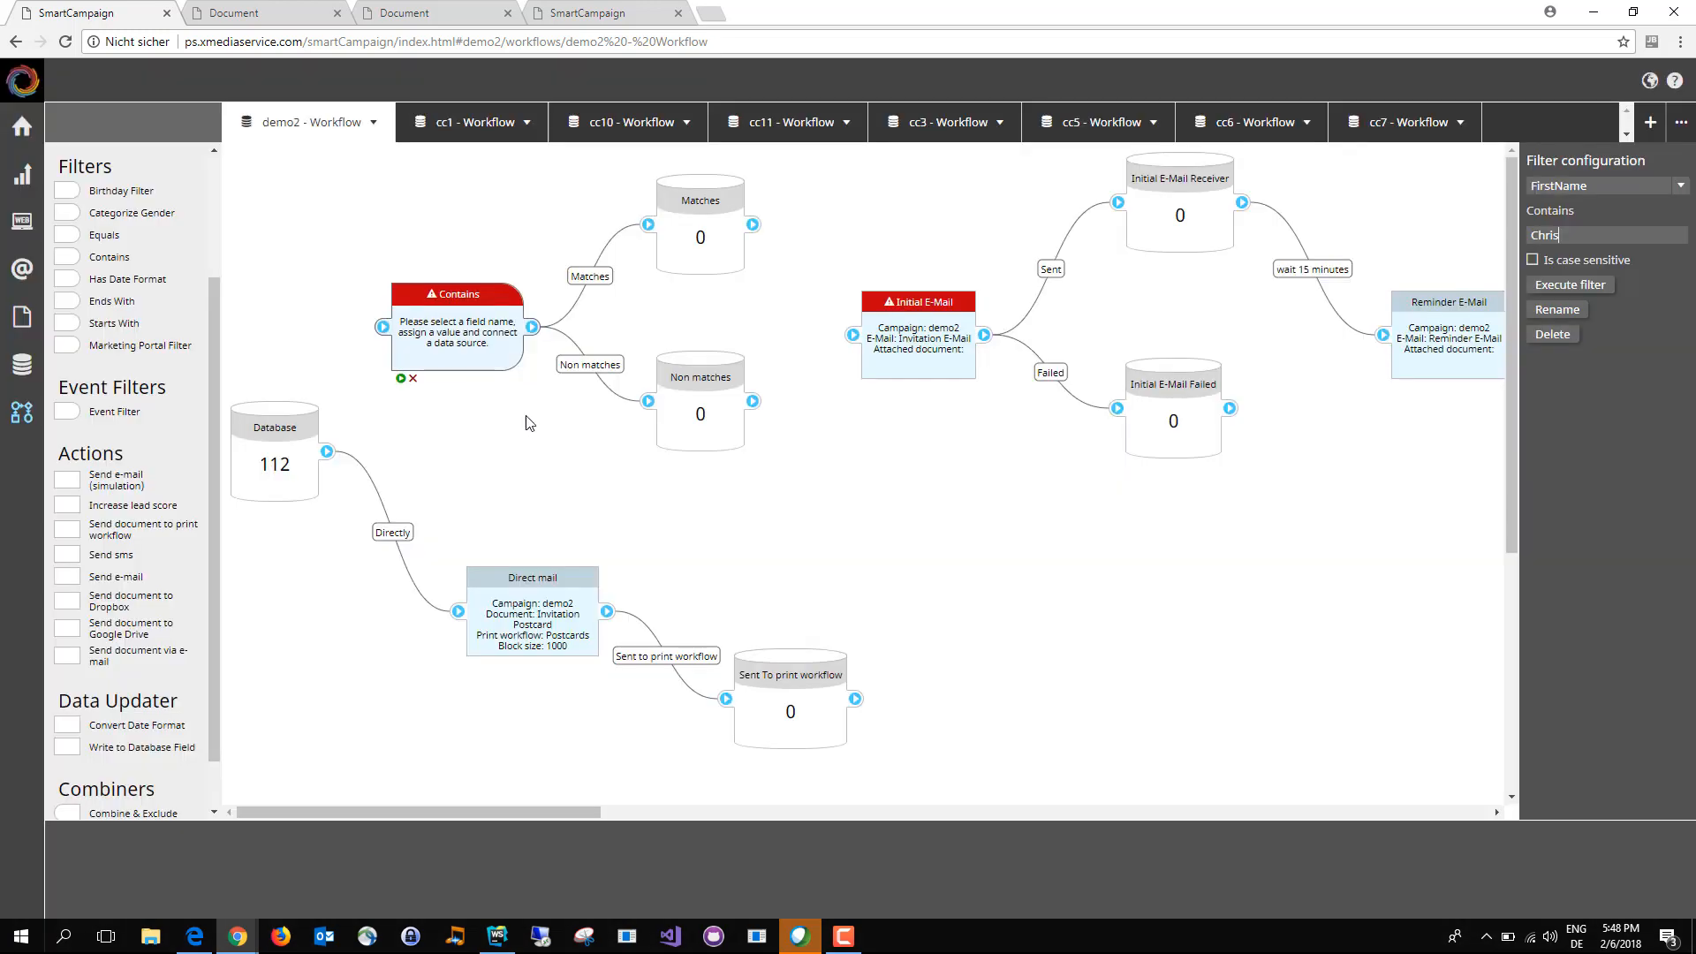
{"action": "left_click_drag", "start_coordinate": [327, 452], "coordinate": [384, 327]}
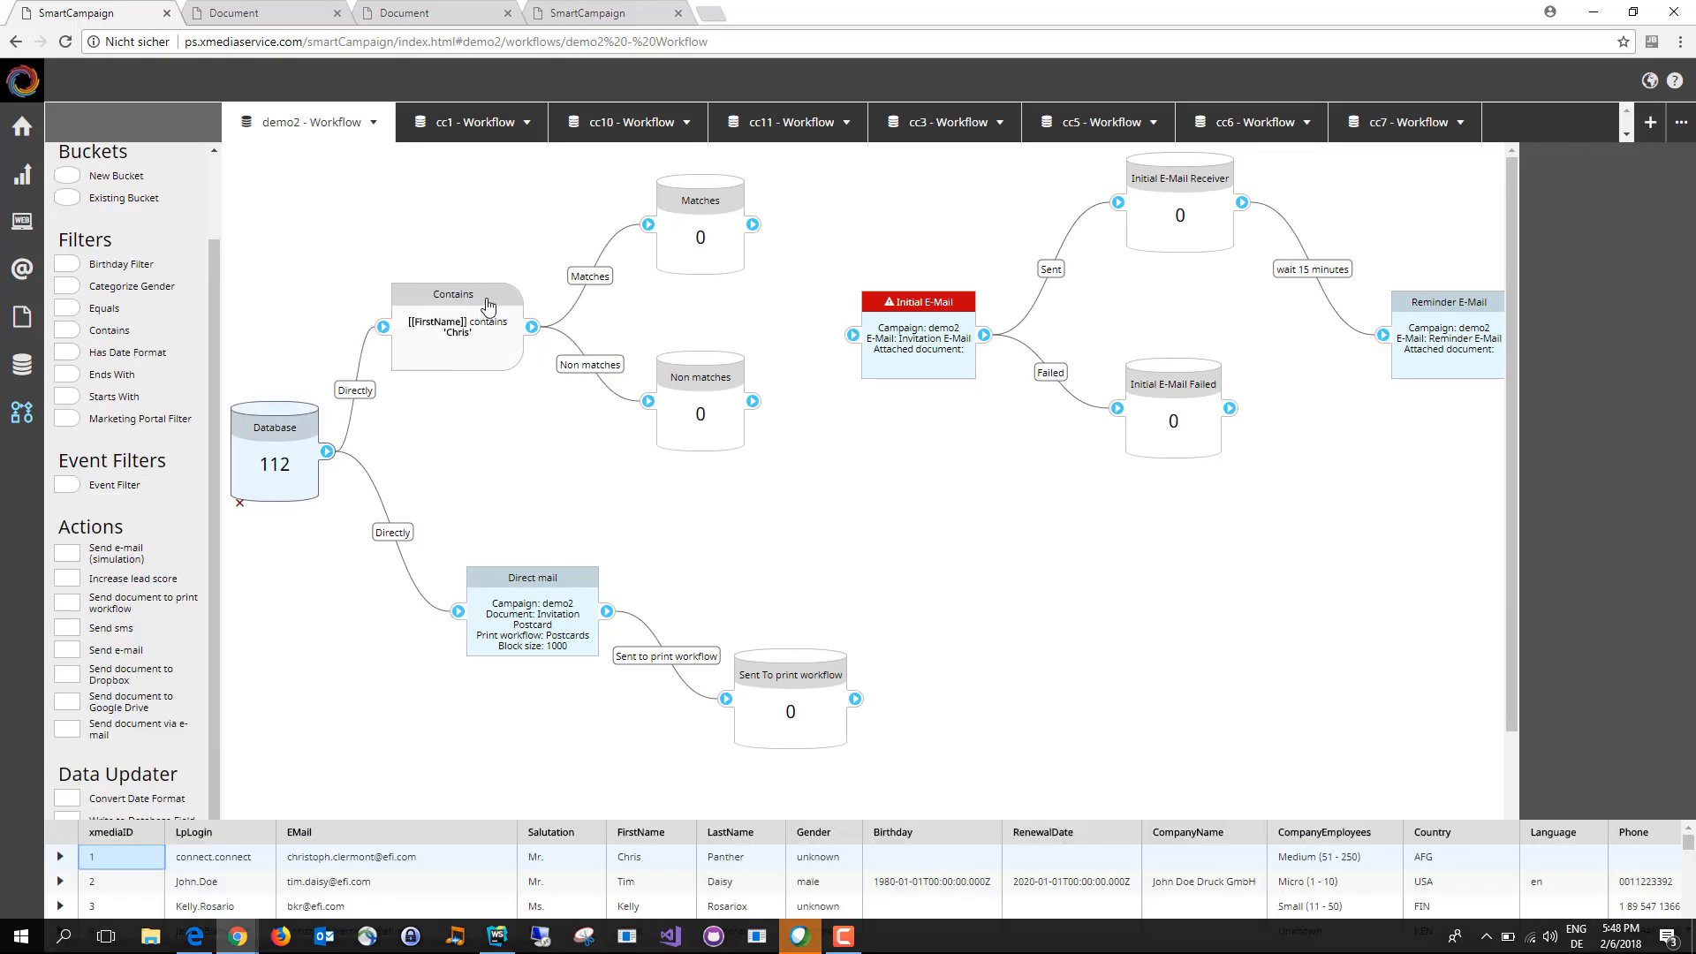
Step: Connect the filter's Matches bucket to the Initial E-Mail action, and reposition the Contains filter and Non matches bucket for spacing
{"action": "left_click_drag", "start_coordinate": [485, 307], "coordinate": [503, 306]}
{"action": "left_click_drag", "start_coordinate": [702, 211], "coordinate": [854, 335]}
{"action": "left_click_drag", "start_coordinate": [730, 437], "coordinate": [770, 499]}
{"action": "left_click_drag", "start_coordinate": [537, 328], "coordinate": [562, 333]}
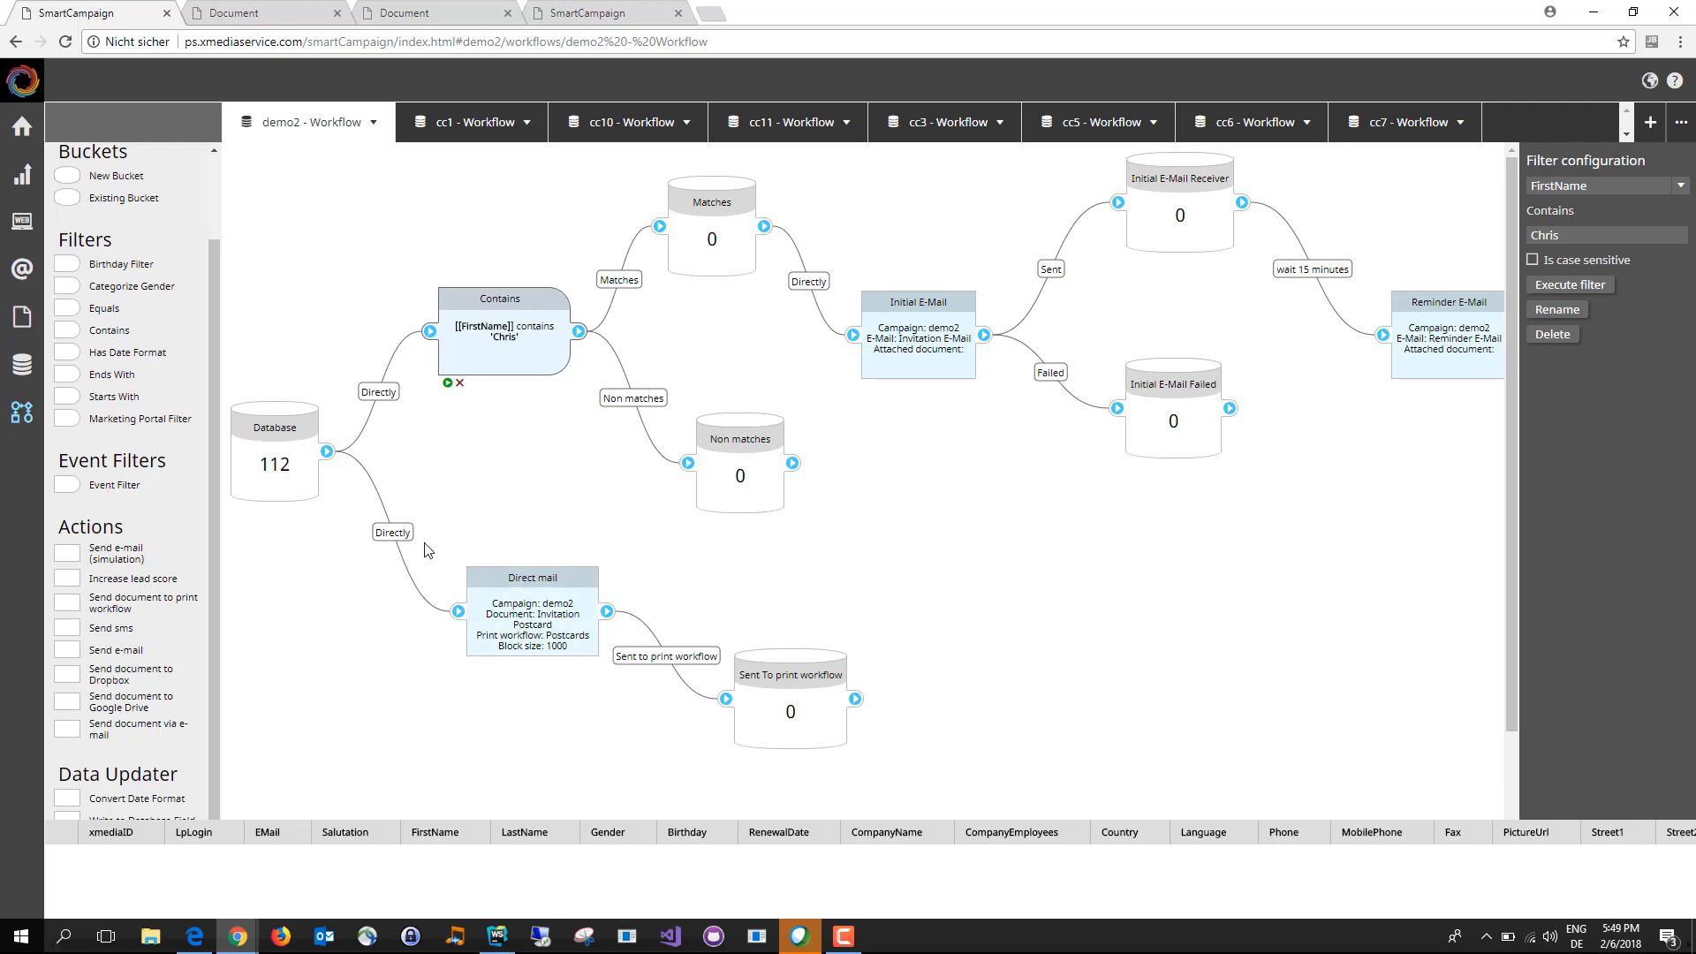
Step: Delete the connection between Database and Direct mail, and move the Direct mail branch beyond the Non matches bucket
{"action": "left_click", "coordinate": [395, 533]}
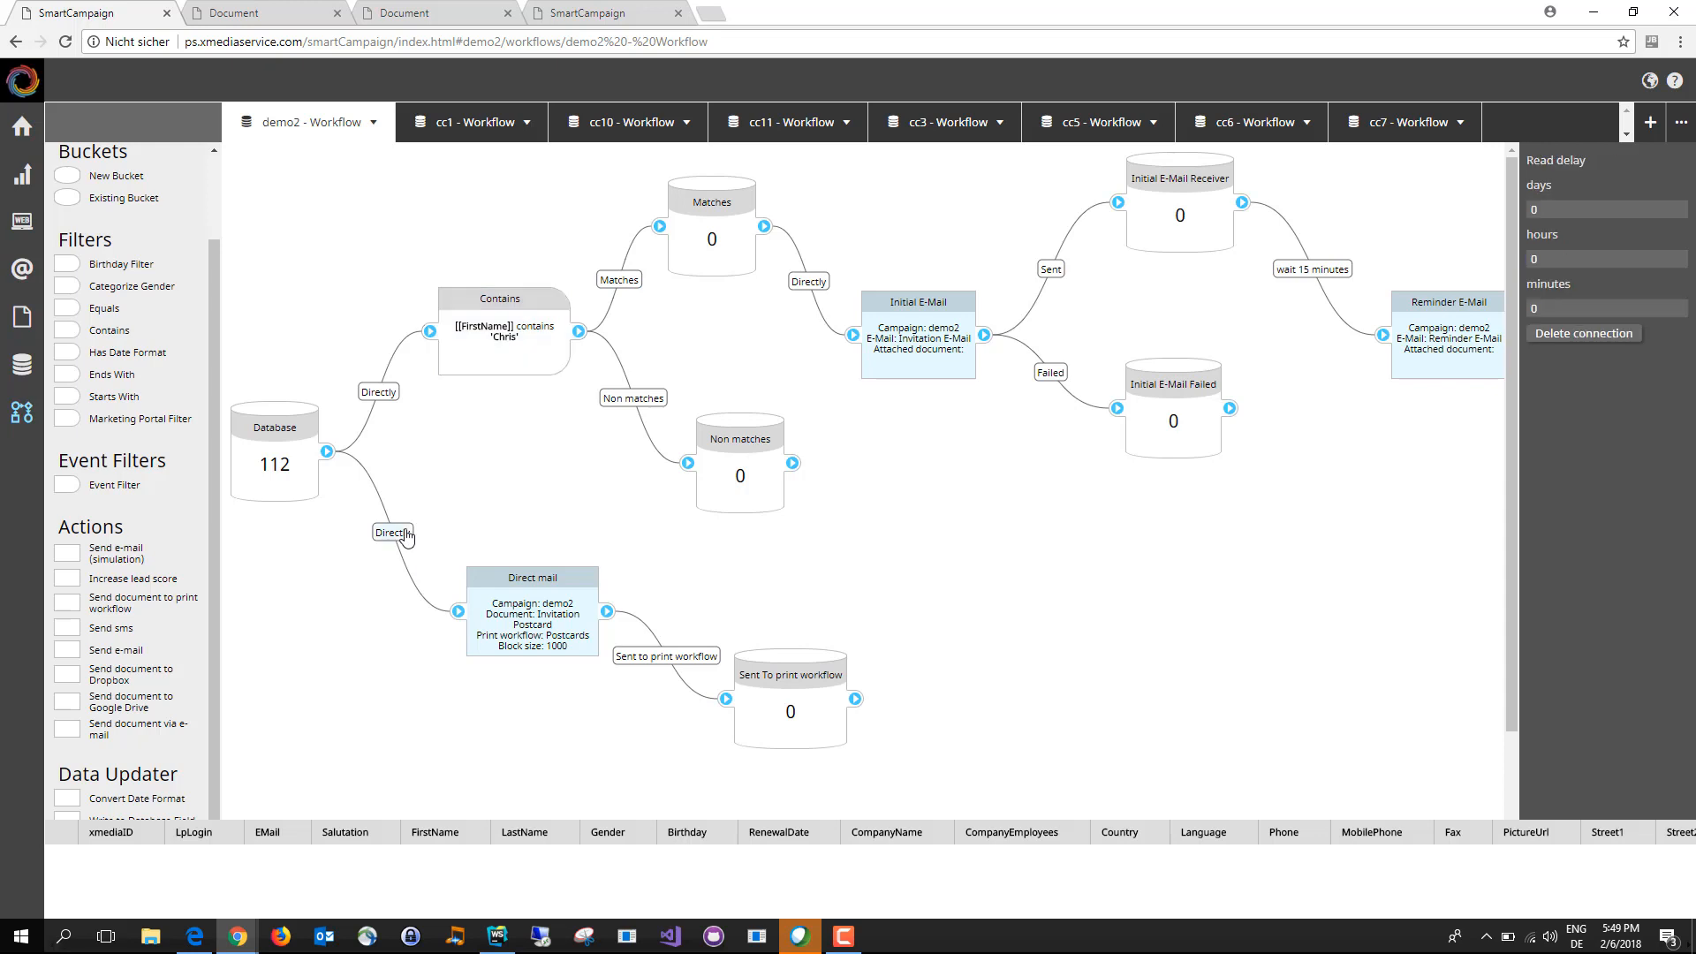
{"action": "left_click", "coordinate": [1618, 332]}
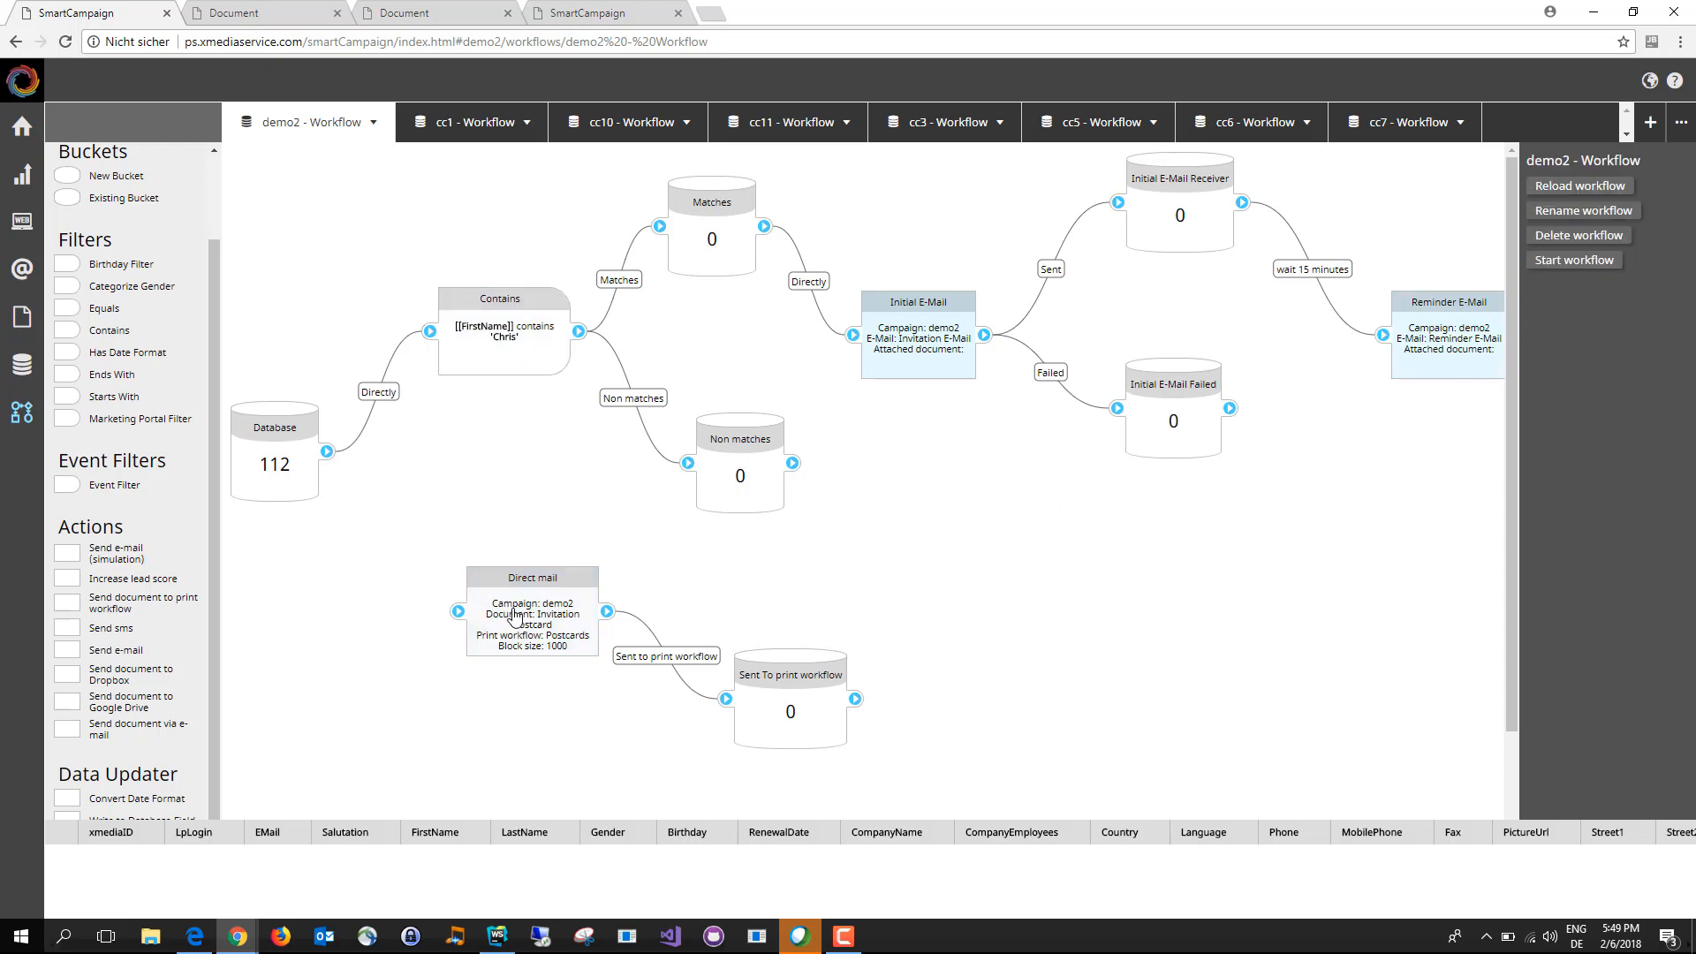
{"action": "left_click_drag", "start_coordinate": [515, 616], "coordinate": [955, 571]}
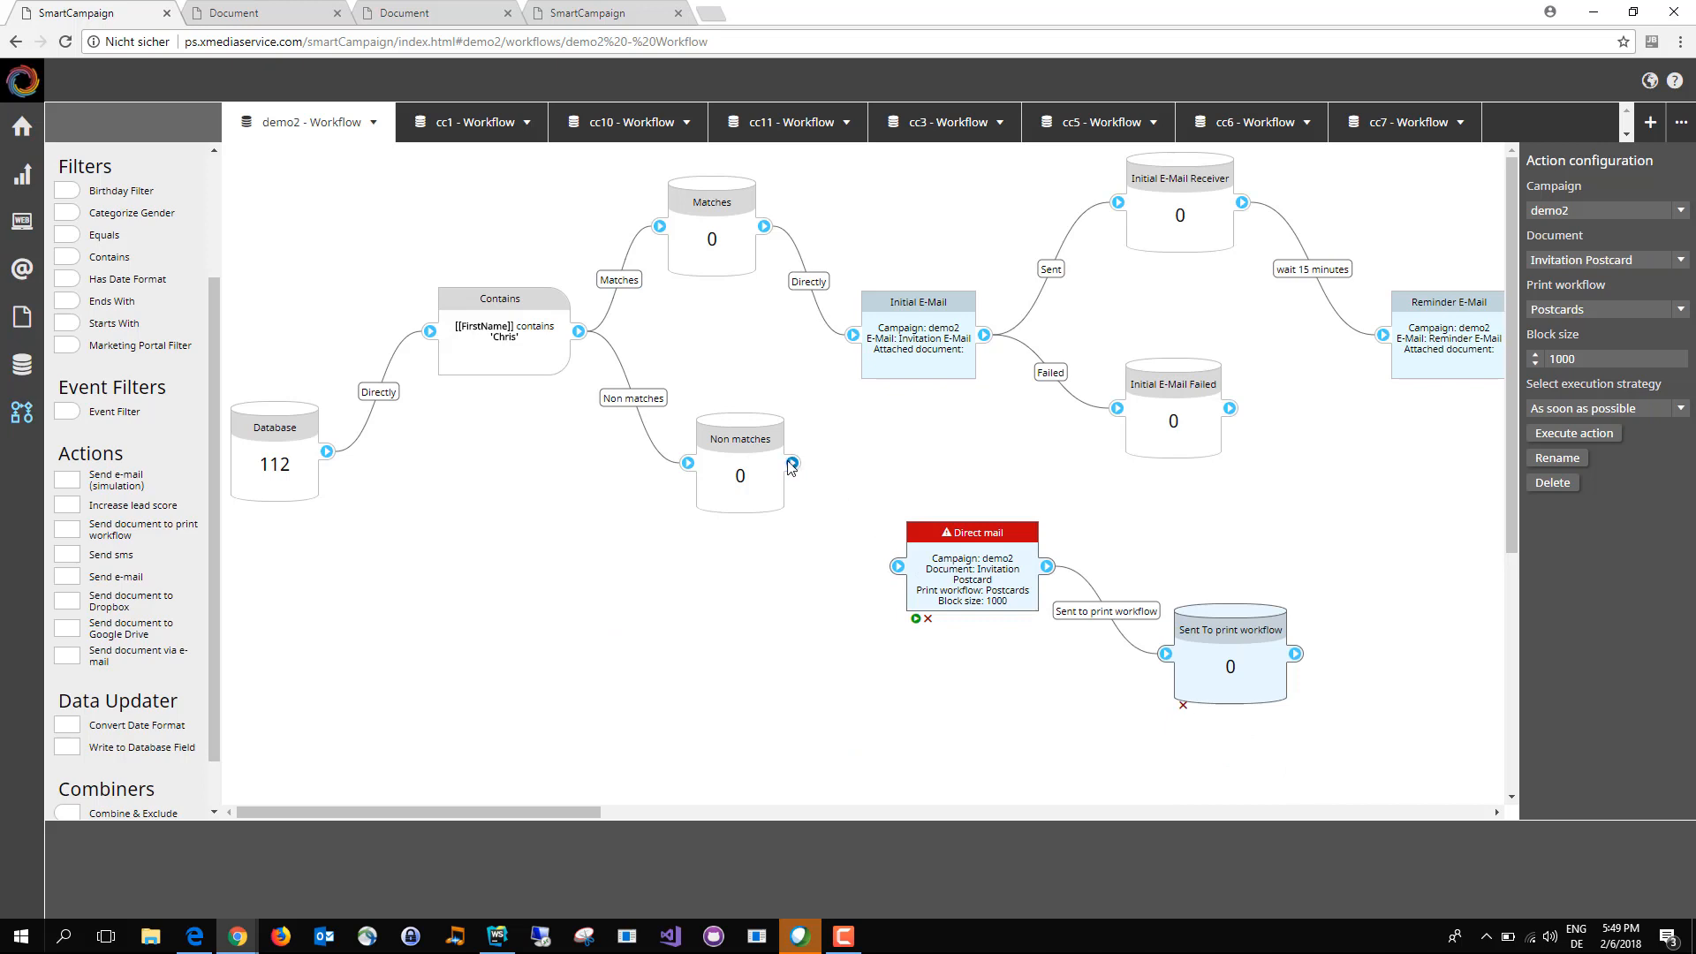
Step: Connect the Non matches bucket directly to the Direct mail action, and start the demo2 workflow
{"action": "left_click_drag", "start_coordinate": [792, 464], "coordinate": [996, 549]}
{"action": "left_click_drag", "start_coordinate": [1199, 619], "coordinate": [1239, 621]}
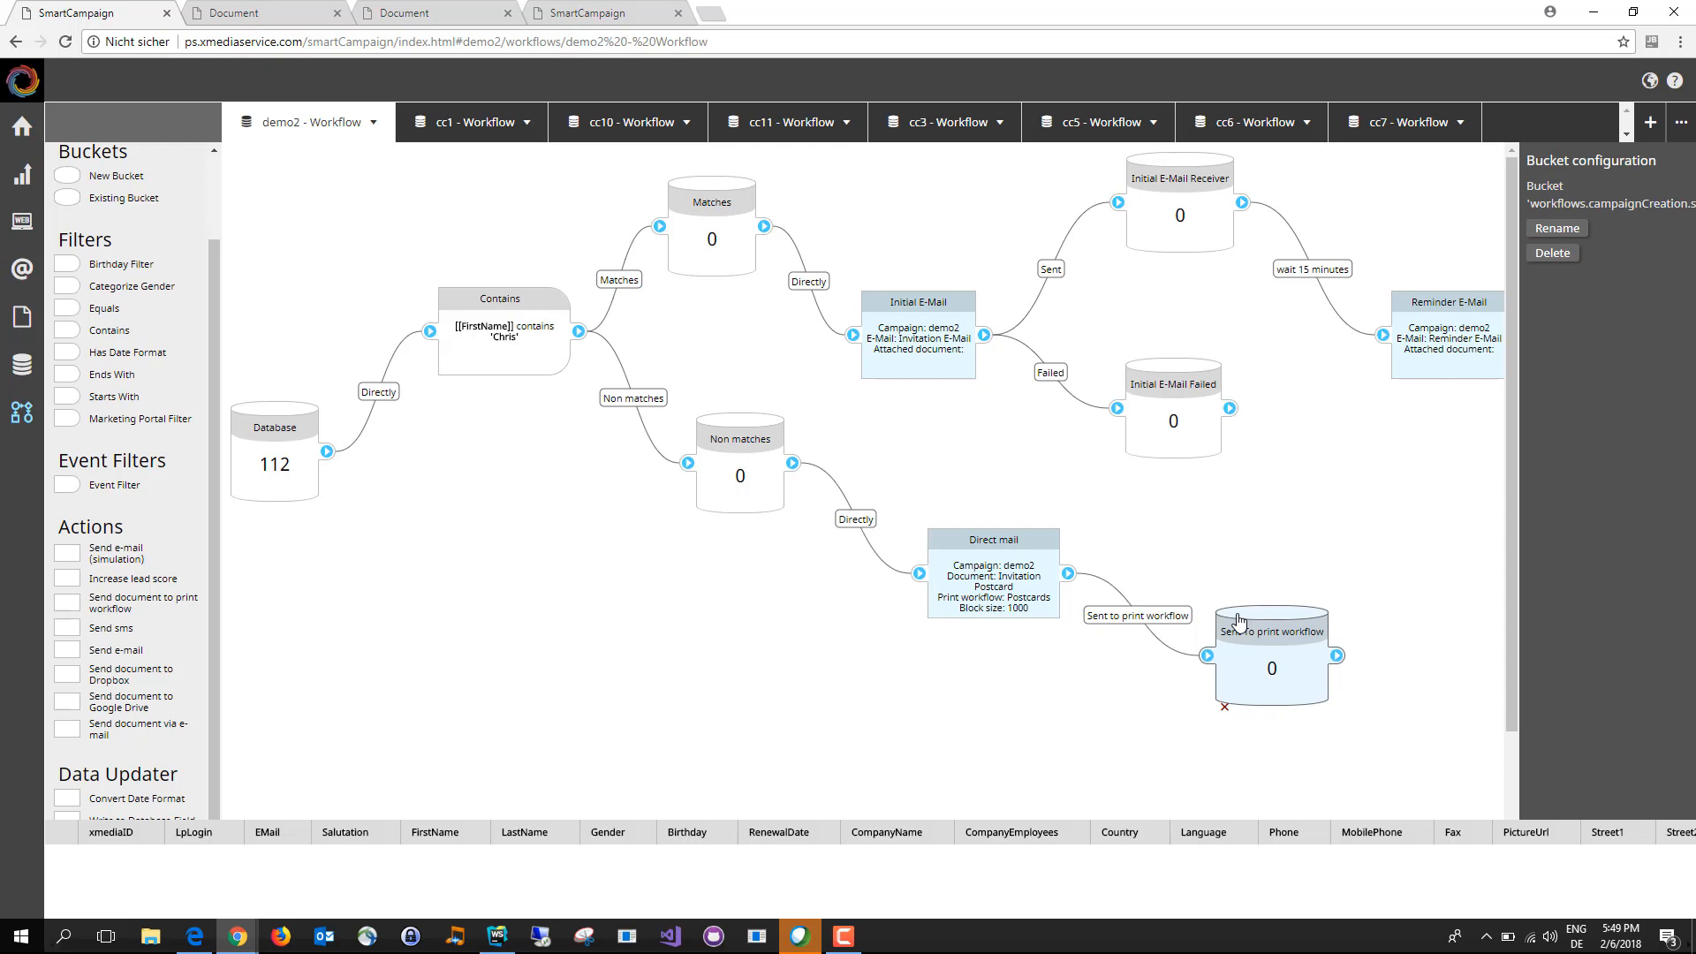
{"action": "left_click", "coordinate": [496, 354]}
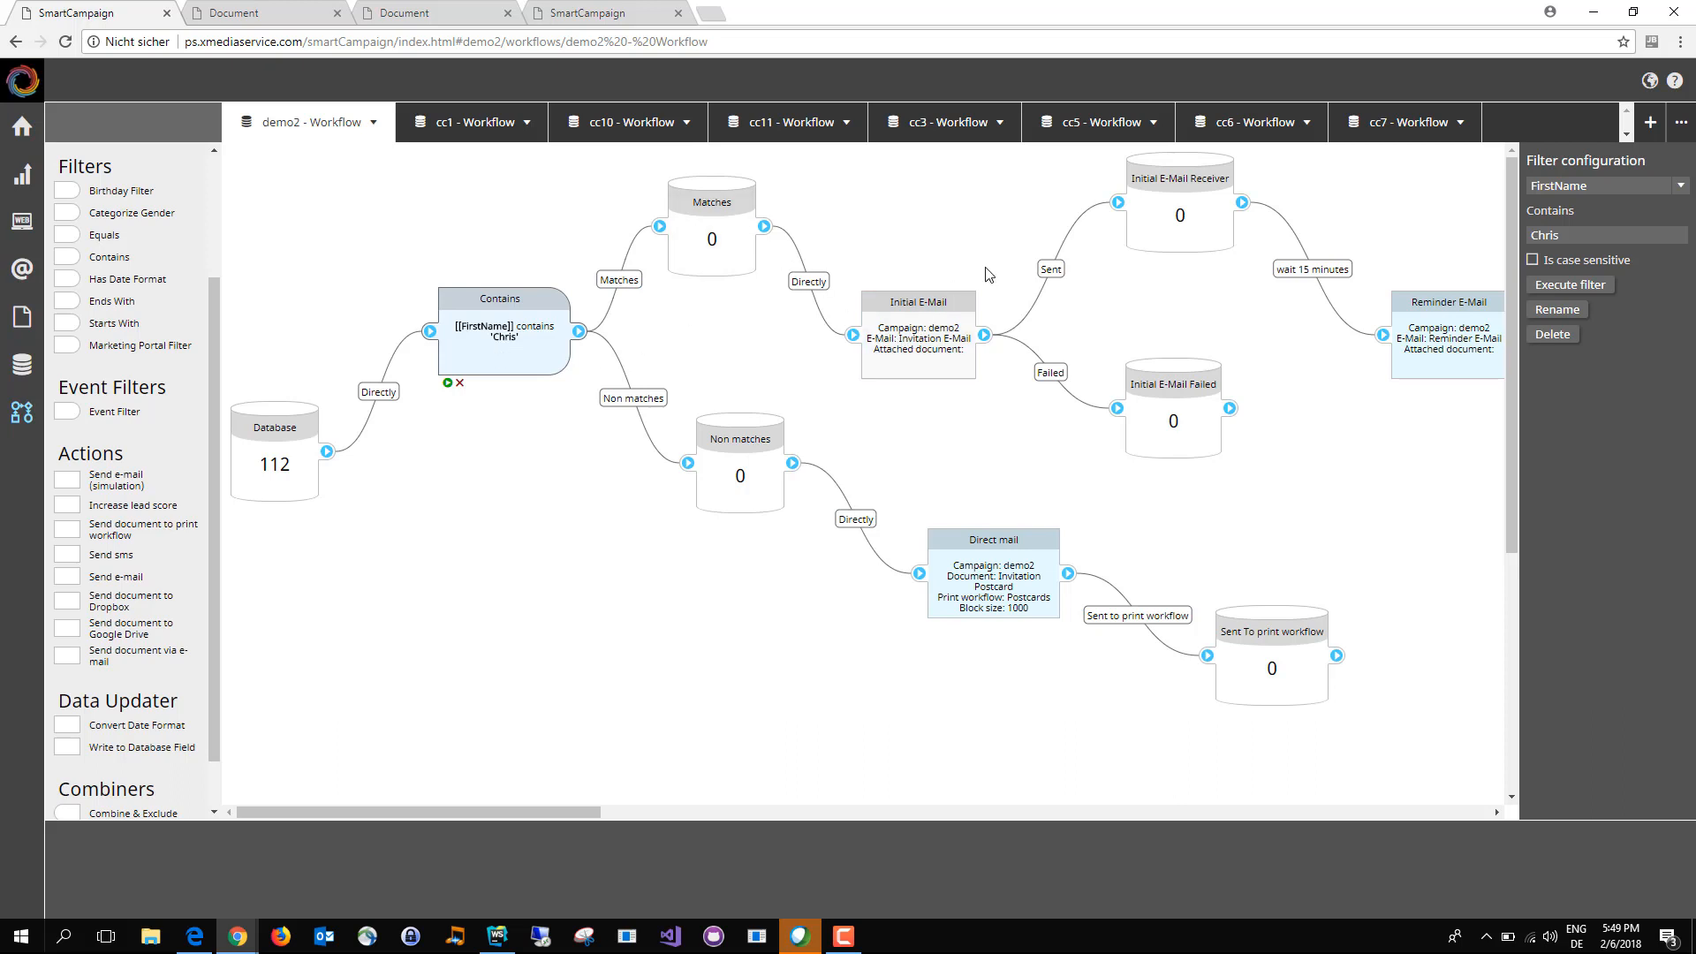
{"action": "left_click", "coordinate": [739, 671]}
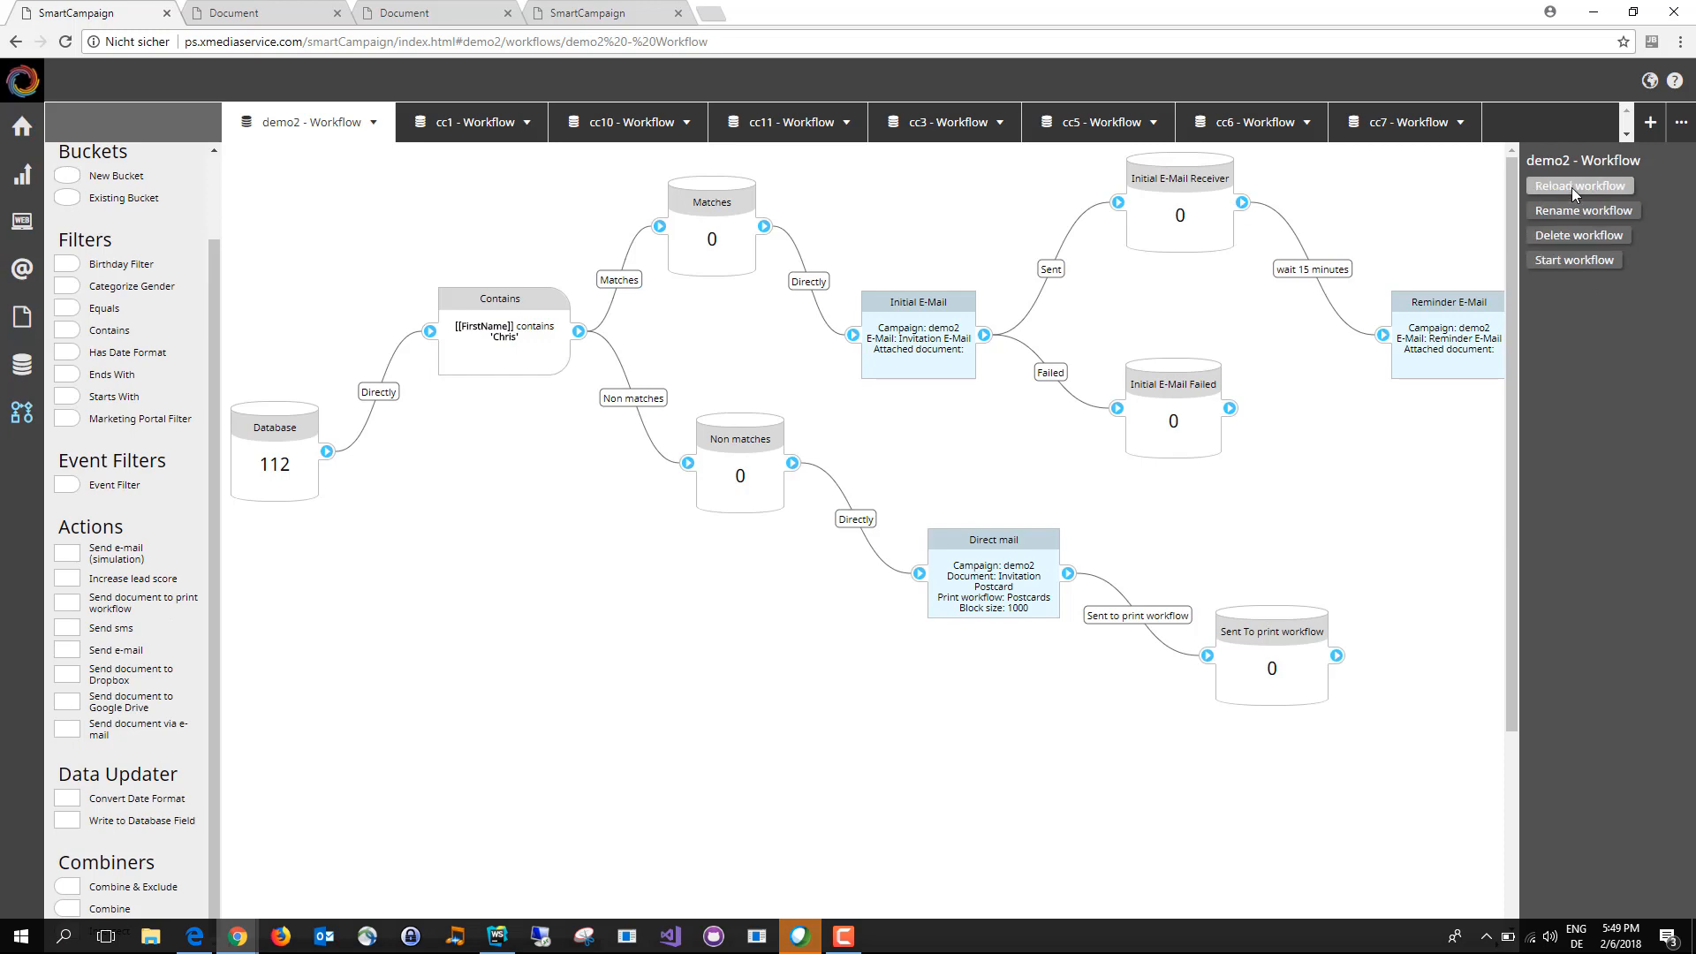
{"action": "left_click", "coordinate": [1576, 260]}
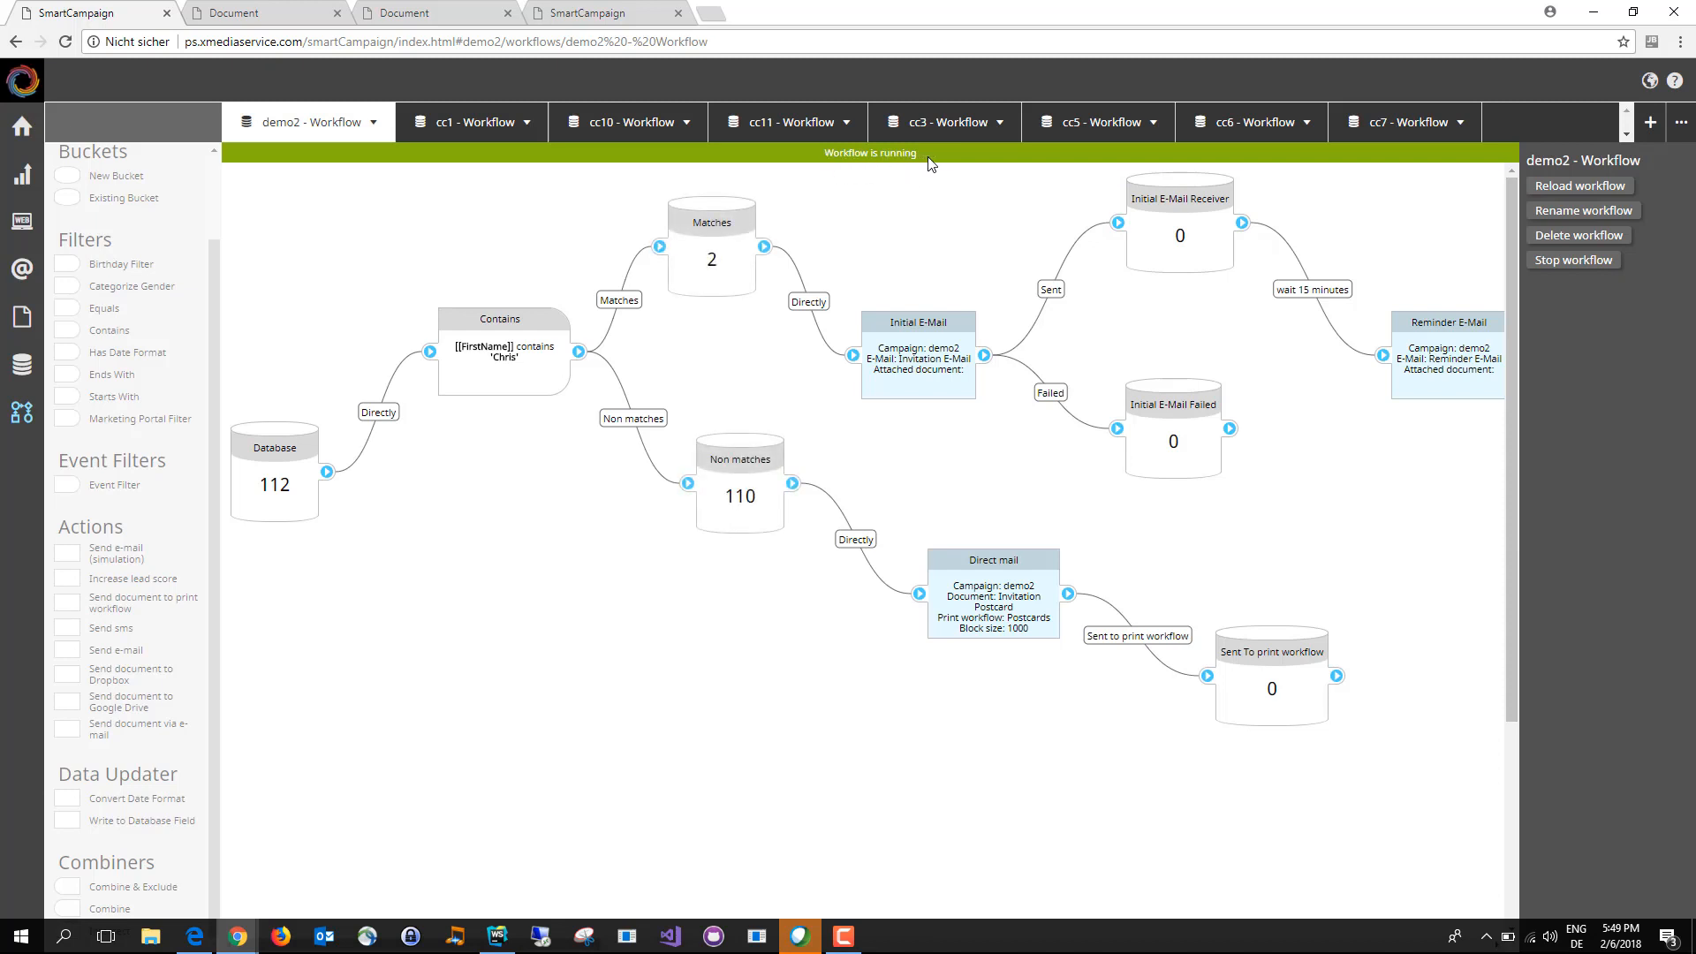
Step: Inspect the contacts in the Matches, Initial E-Mail Failed and Initial E-Mail Receiver buckets, including the failed contact's event log
{"action": "left_click", "coordinate": [732, 238]}
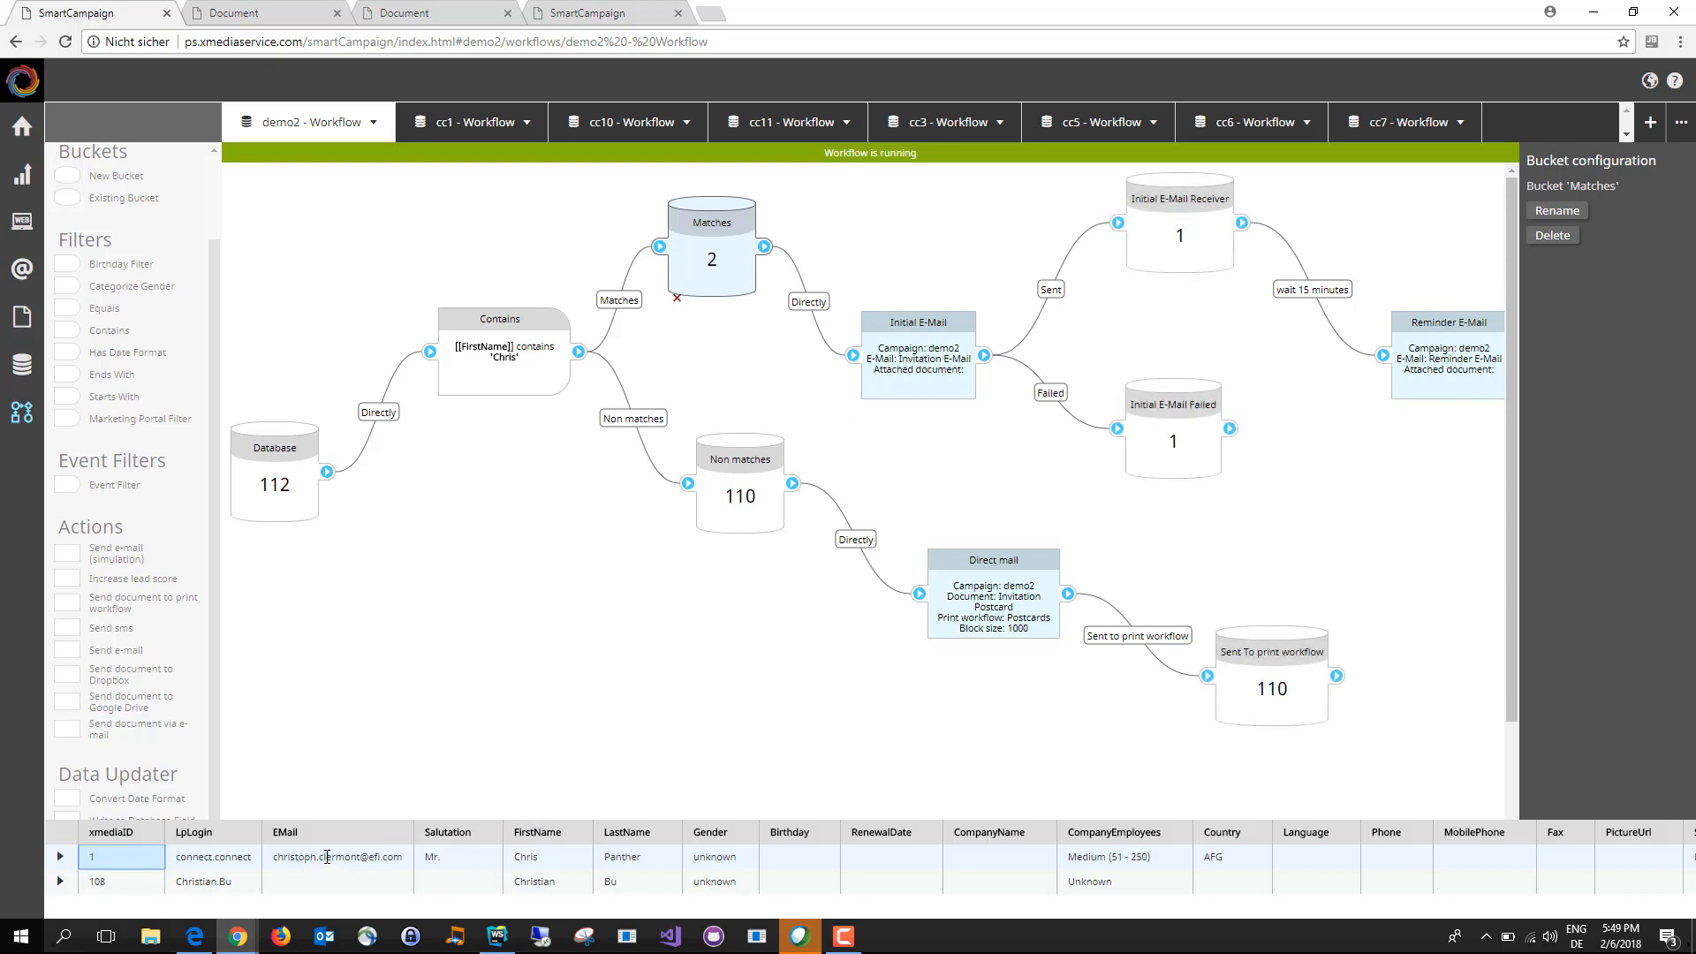
{"action": "left_click", "coordinate": [298, 858]}
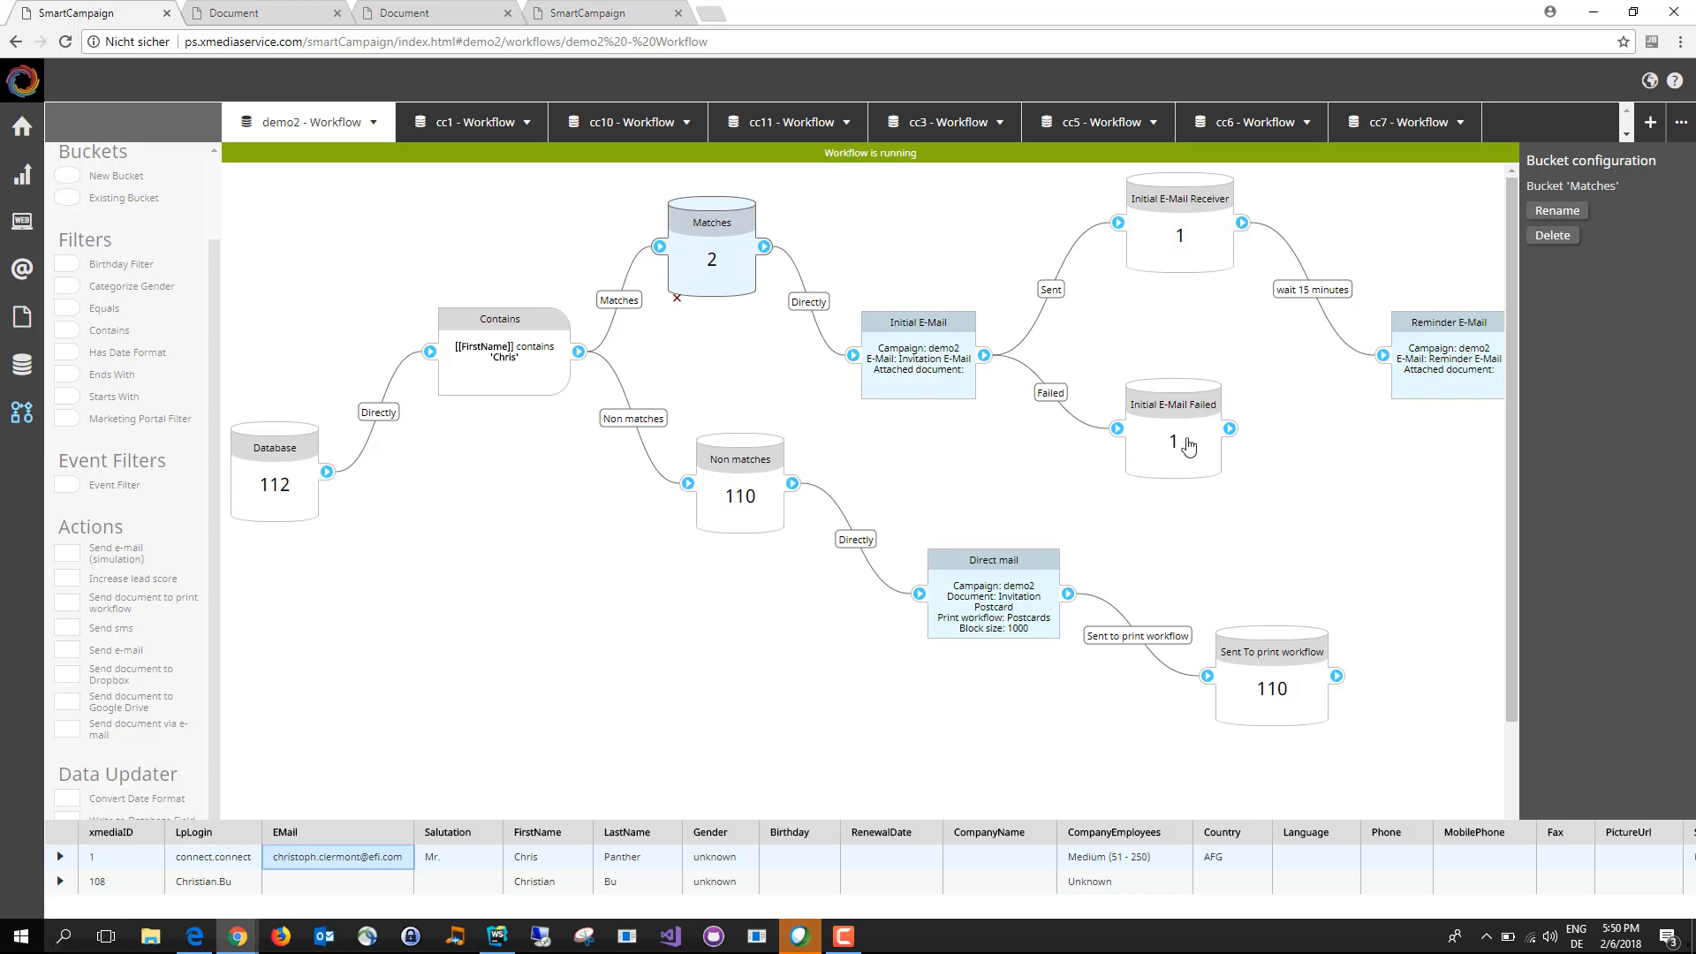
{"action": "left_click", "coordinate": [1159, 466]}
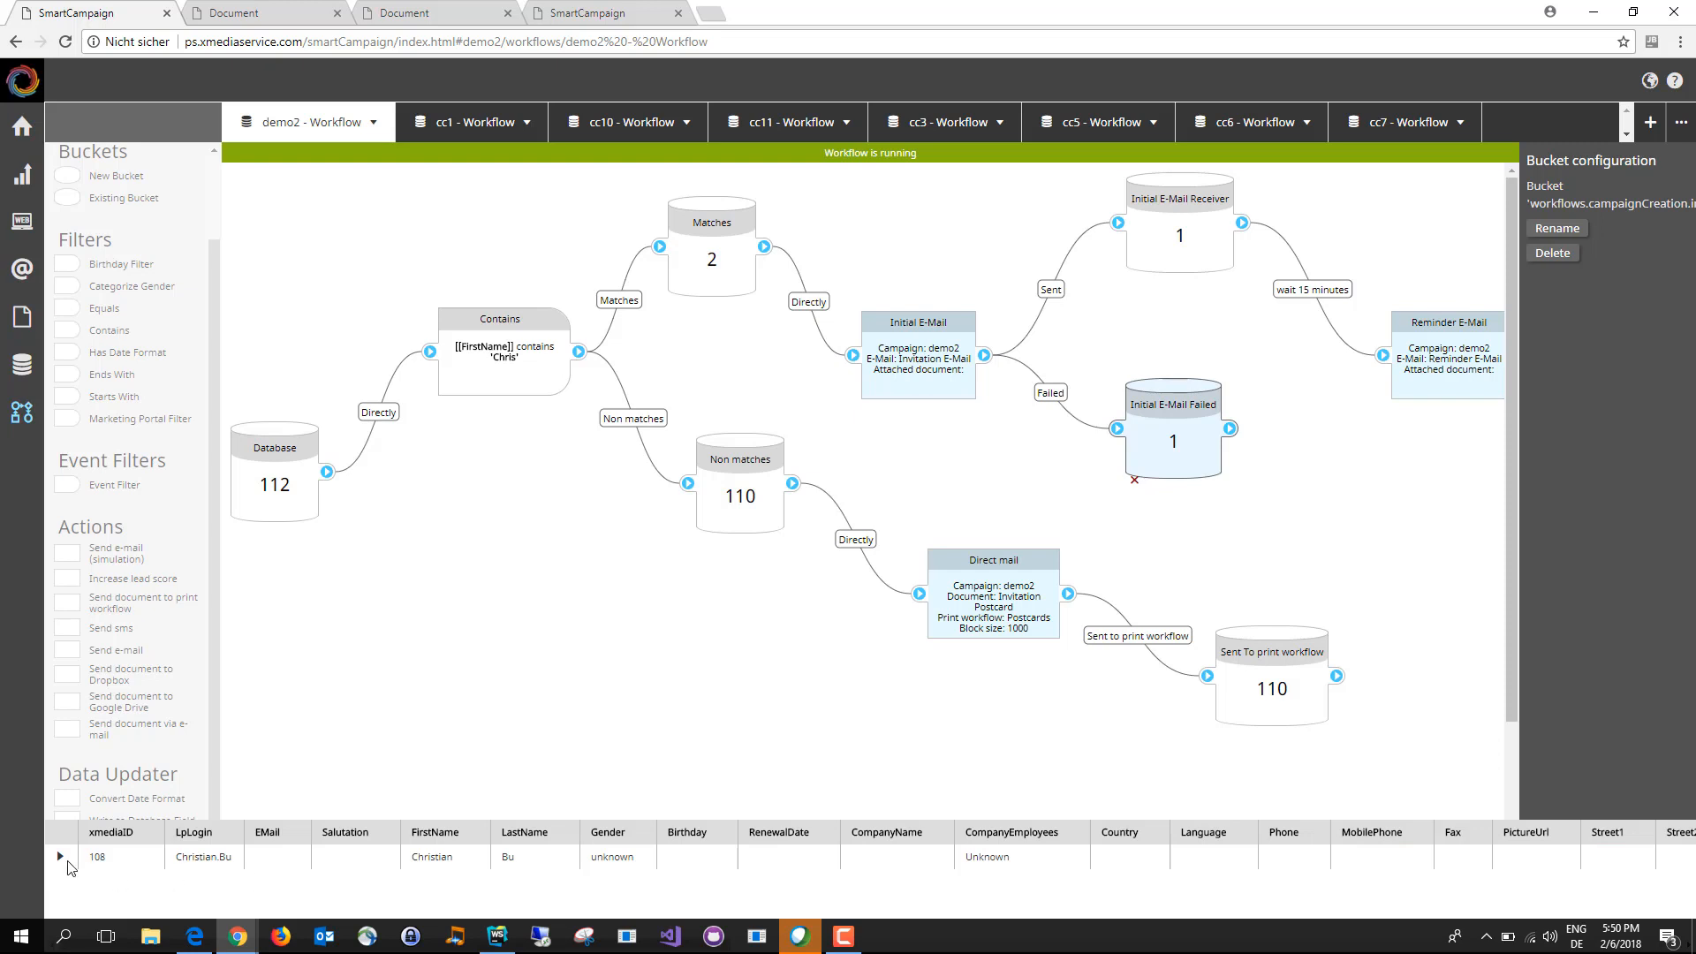
{"action": "left_click", "coordinate": [99, 857]}
{"action": "scroll", "coordinate": [894, 875], "scroll_direction": "down", "scroll_amount": 1}
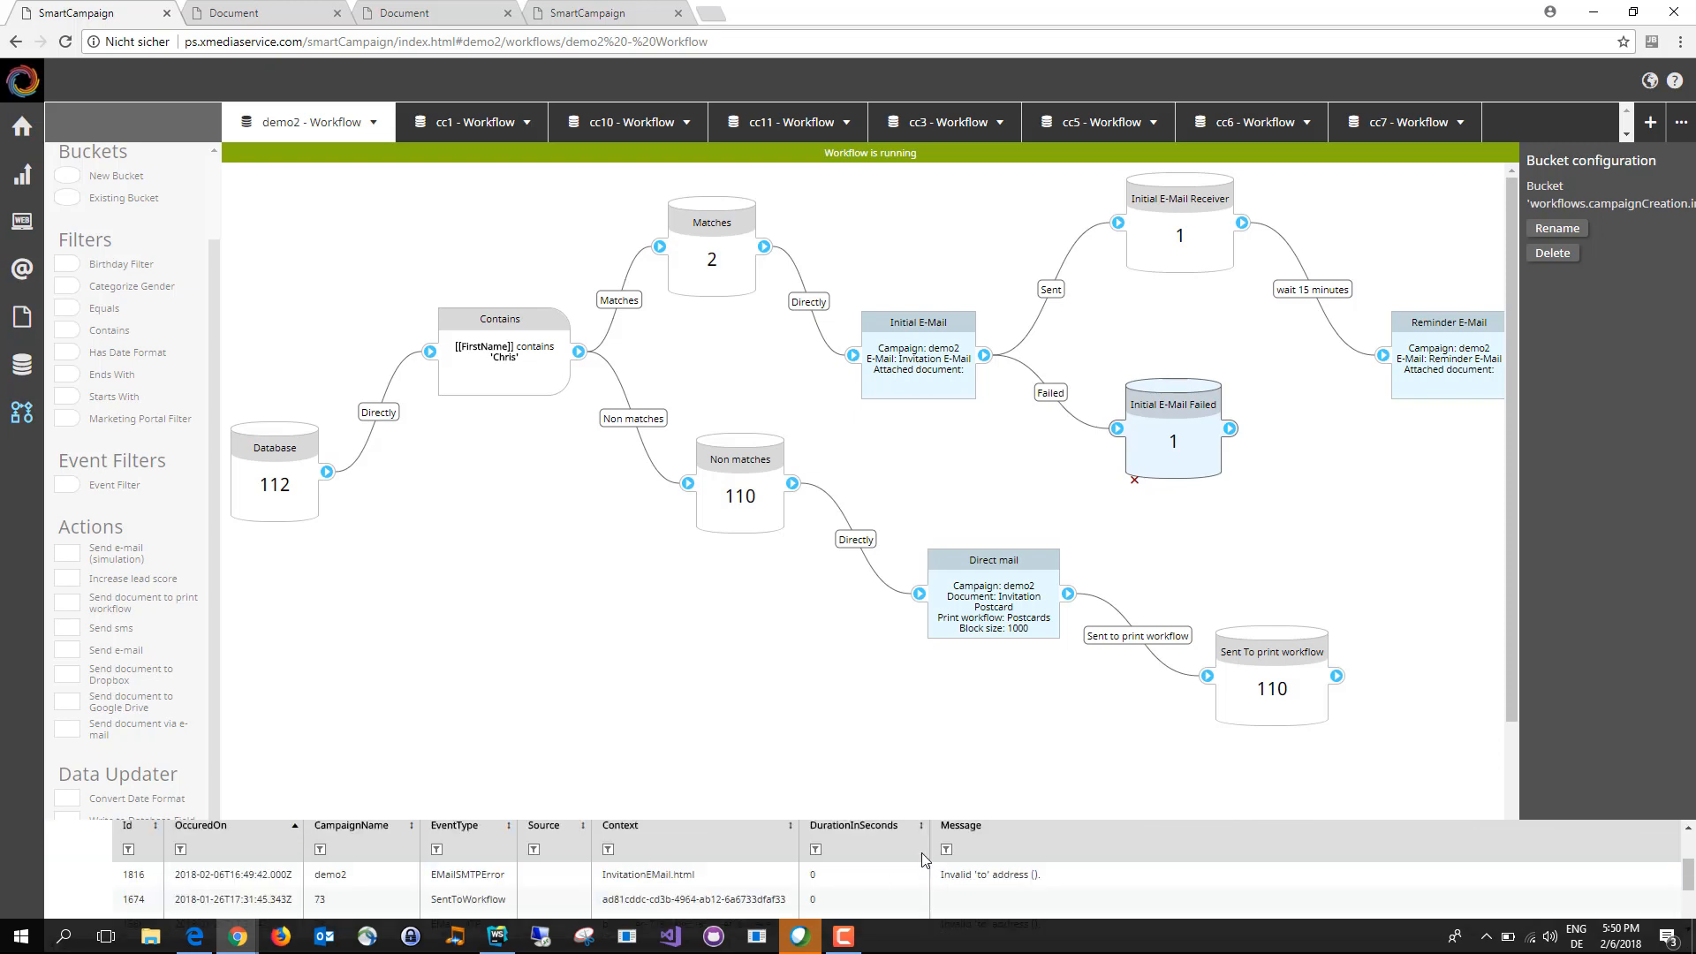
{"action": "scroll", "coordinate": [923, 857], "scroll_direction": "up", "scroll_amount": 1}
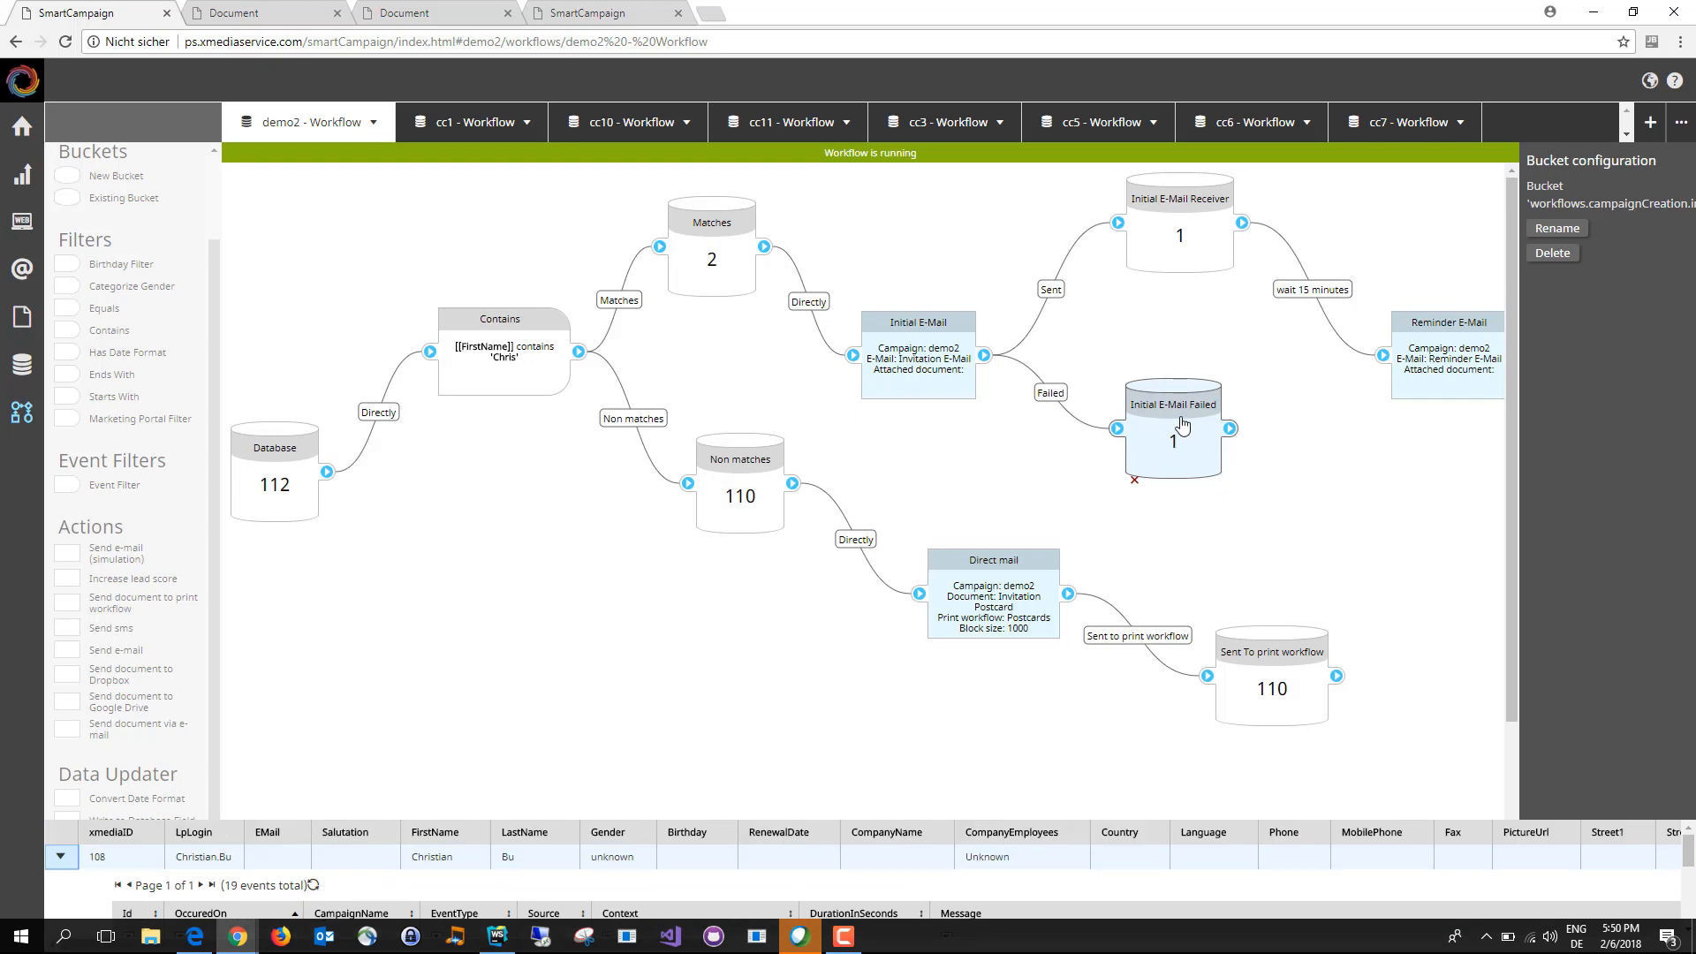
{"action": "left_click", "coordinate": [1175, 265]}
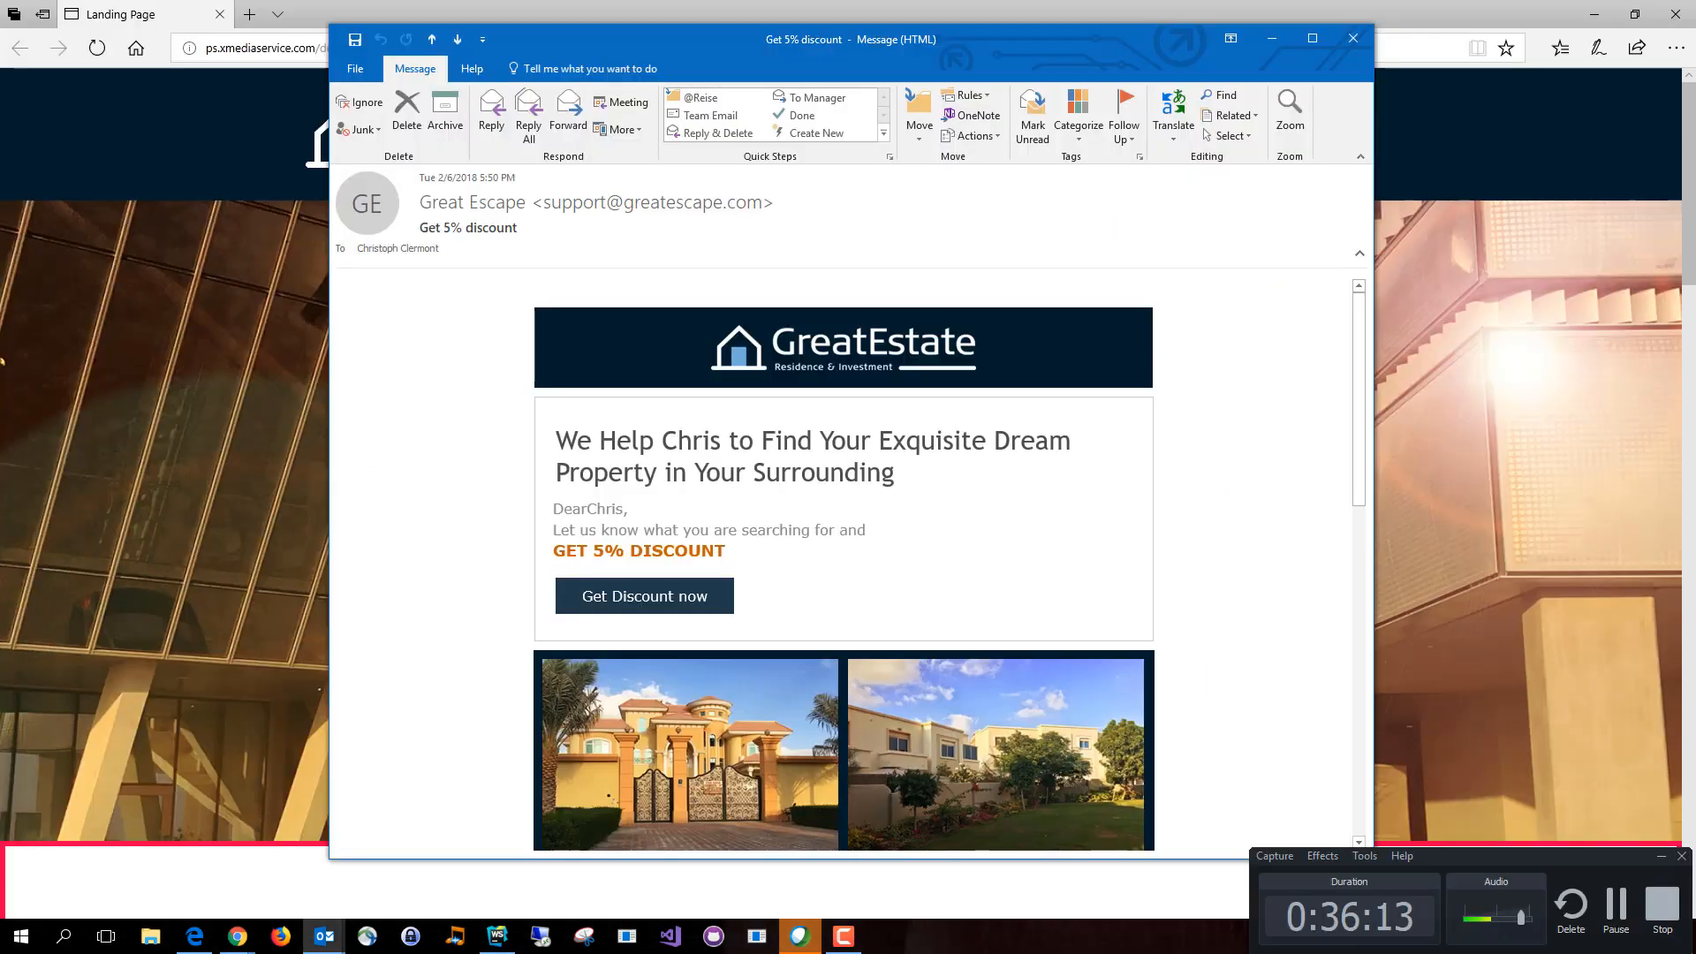
Step: Read through the delivered "Get 5% discount" invitation e-mail, checking its personalized text and property sections
{"action": "scroll", "coordinate": [758, 441], "scroll_direction": "down", "scroll_amount": 7}
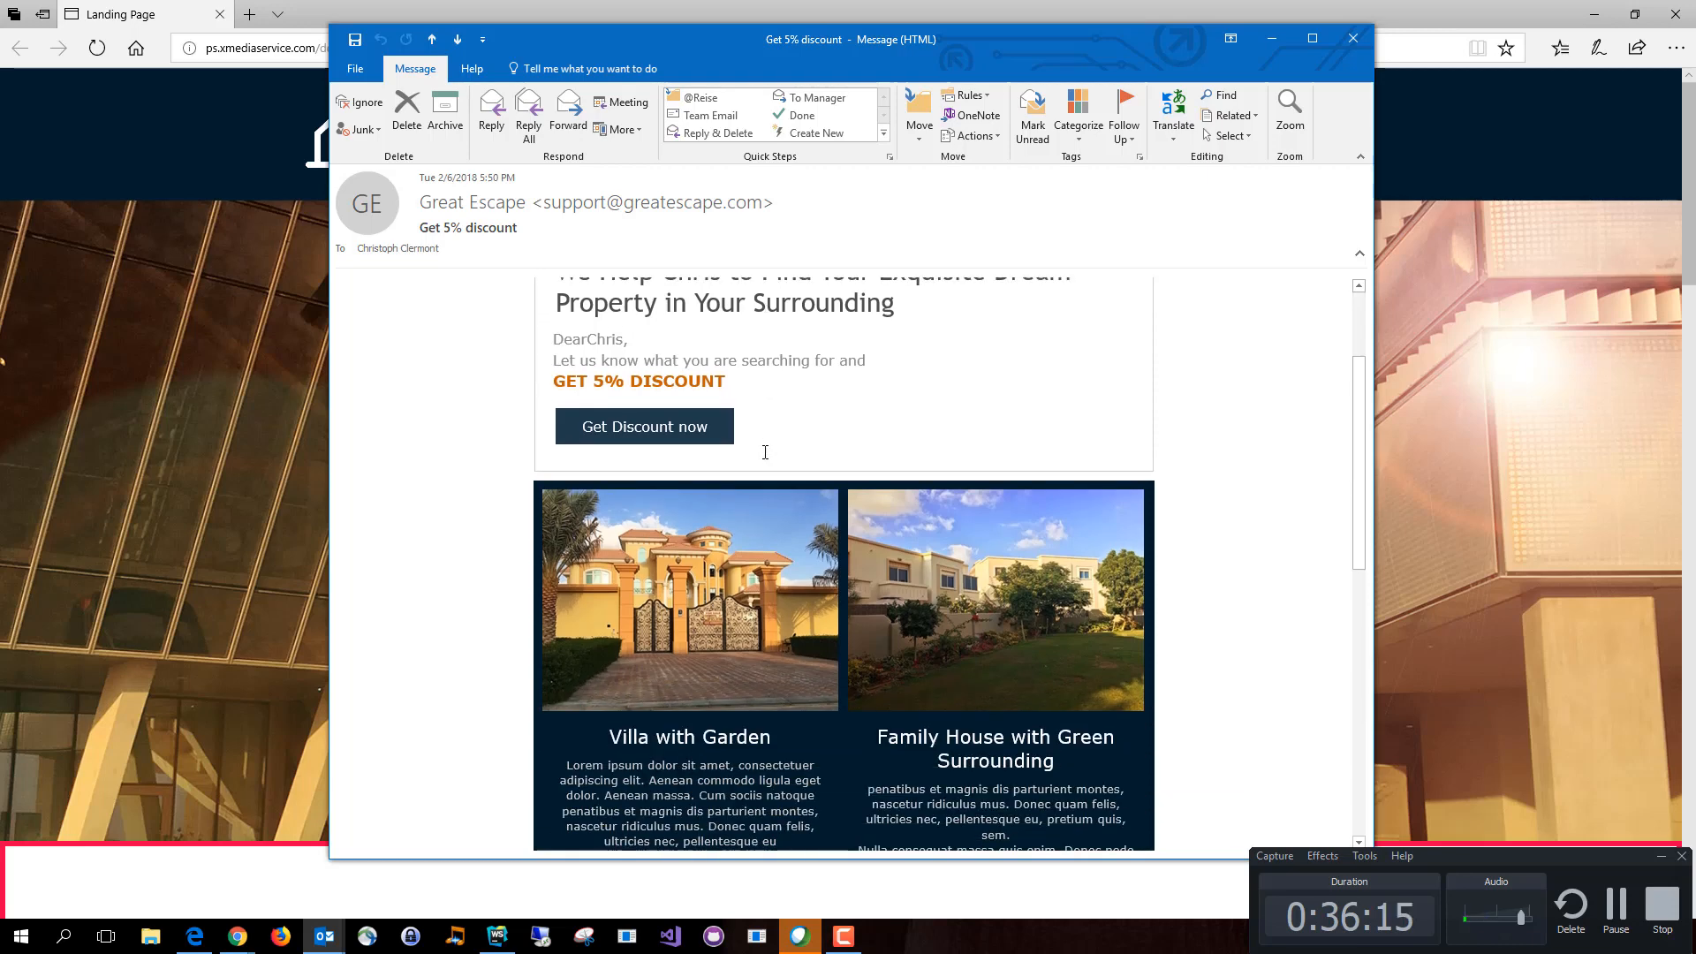
{"action": "scroll", "coordinate": [765, 453], "scroll_direction": "down", "scroll_amount": 3}
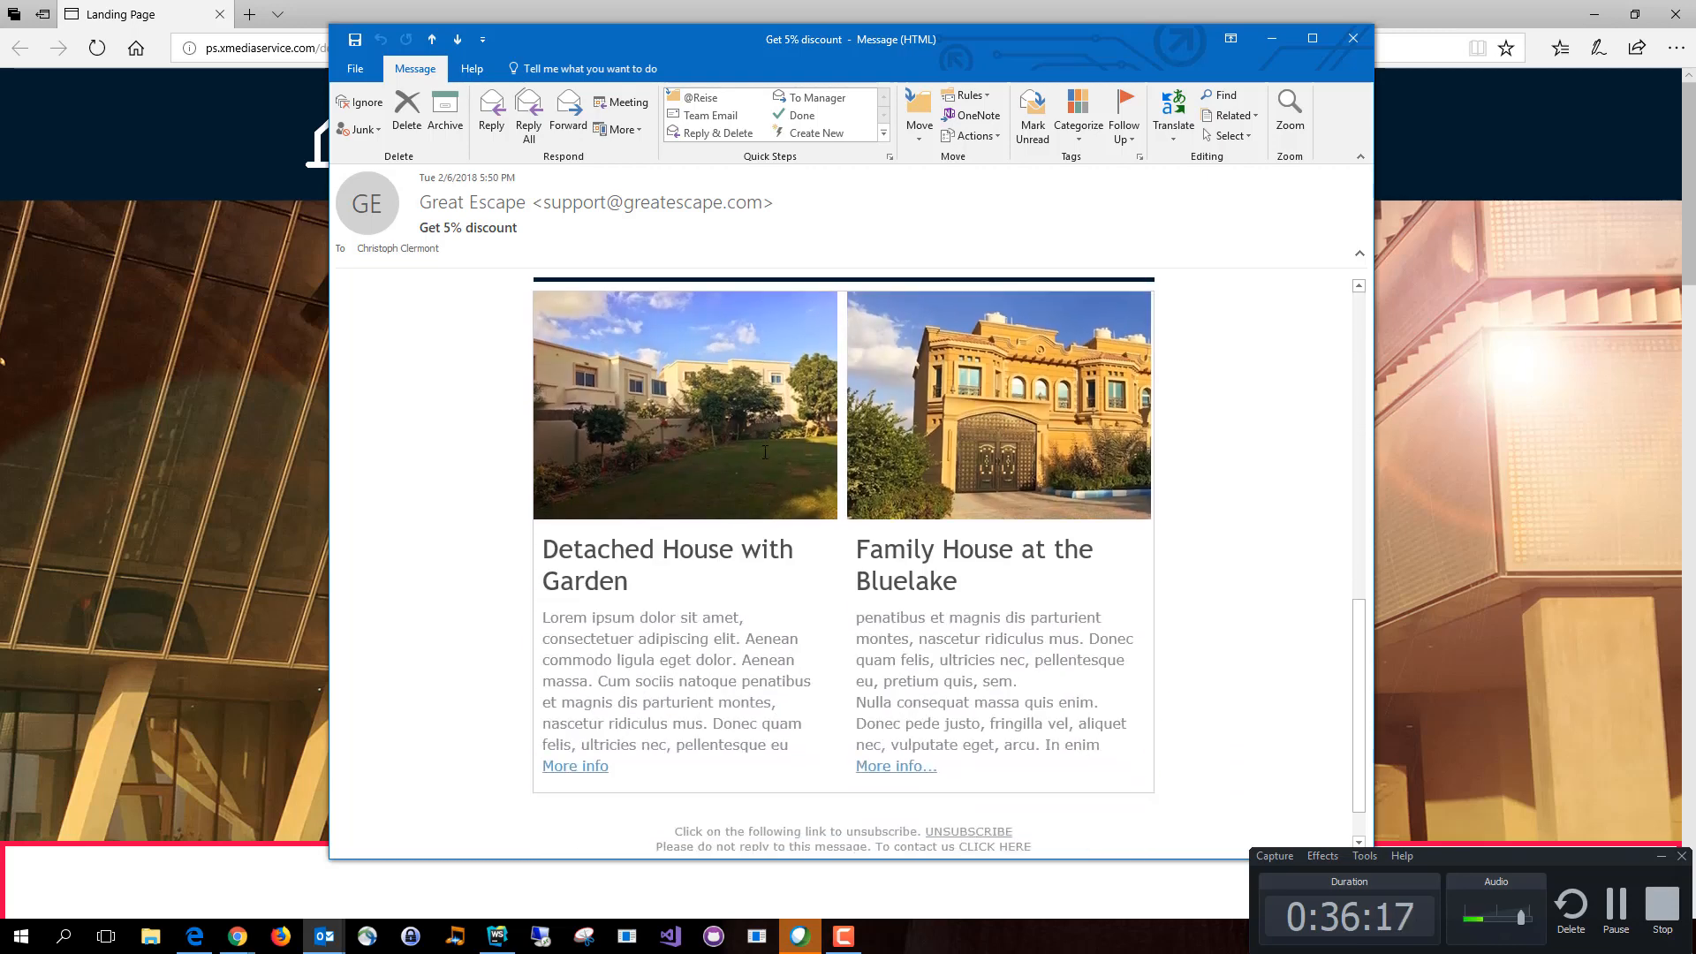
{"action": "scroll", "coordinate": [767, 452], "scroll_direction": "up", "scroll_amount": 8}
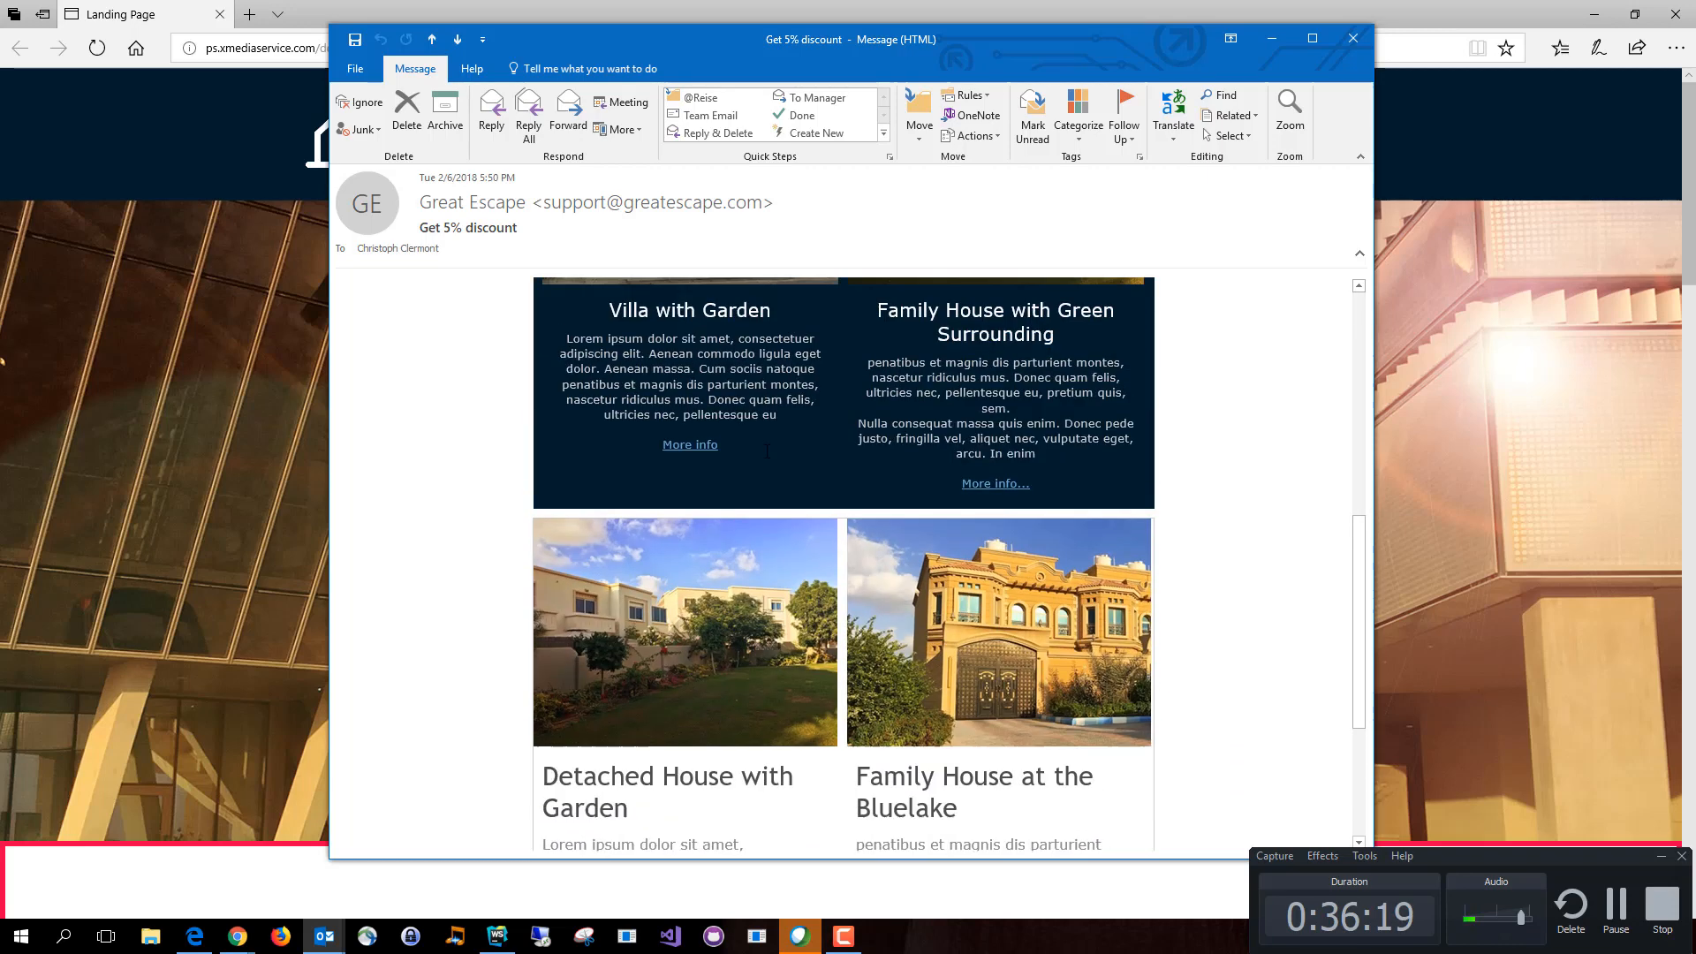
{"action": "scroll", "coordinate": [767, 452], "scroll_direction": "up", "scroll_amount": 3}
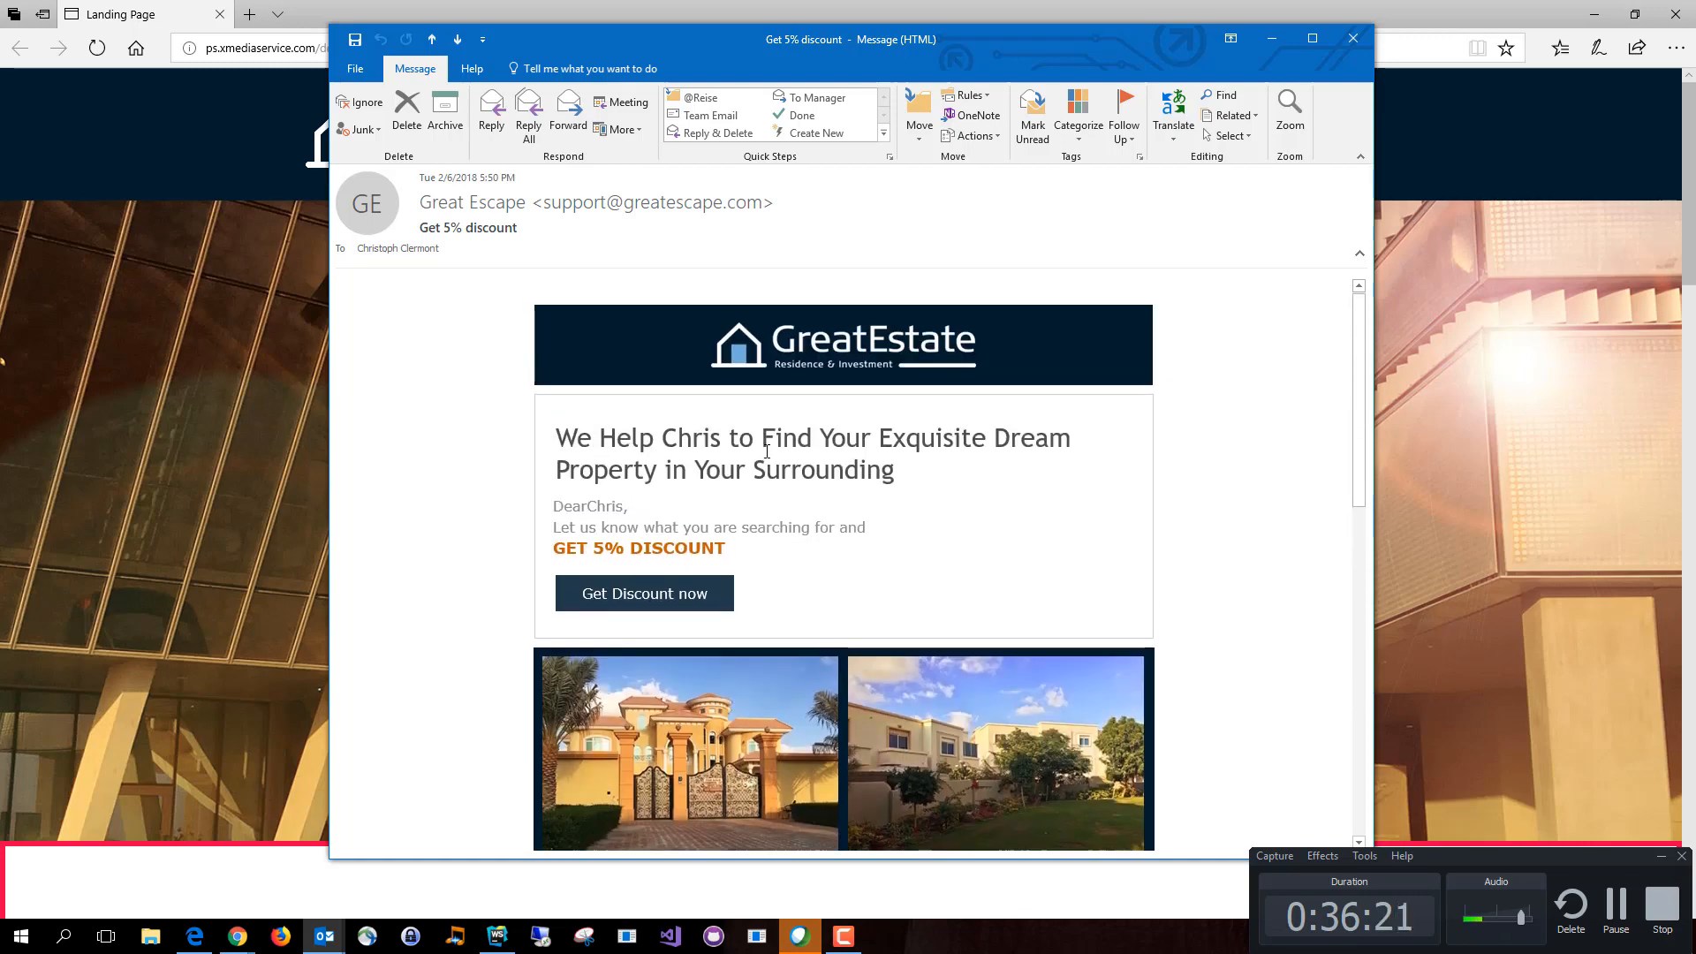
Step: Open the personalized landing page from the e-mail's discount link, and submit its survey form with Preferred Communication Channel set to Print
{"action": "left_click", "coordinate": [666, 601]}
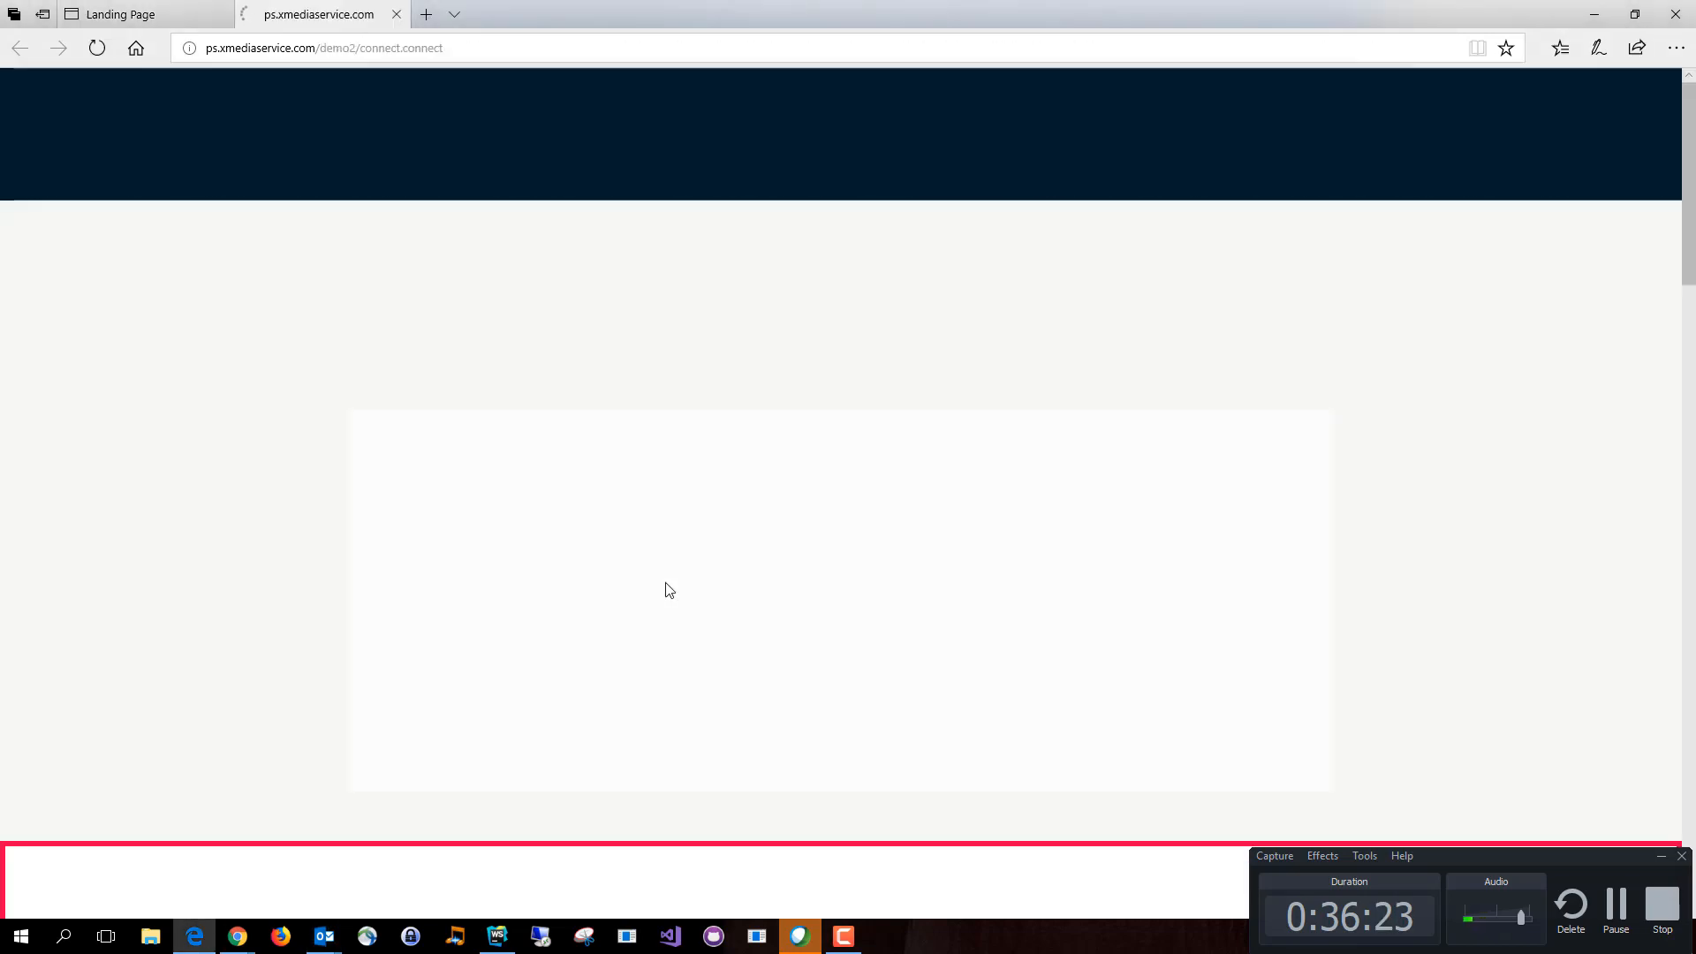
{"action": "scroll", "coordinate": [691, 477], "scroll_direction": "down", "scroll_amount": 10}
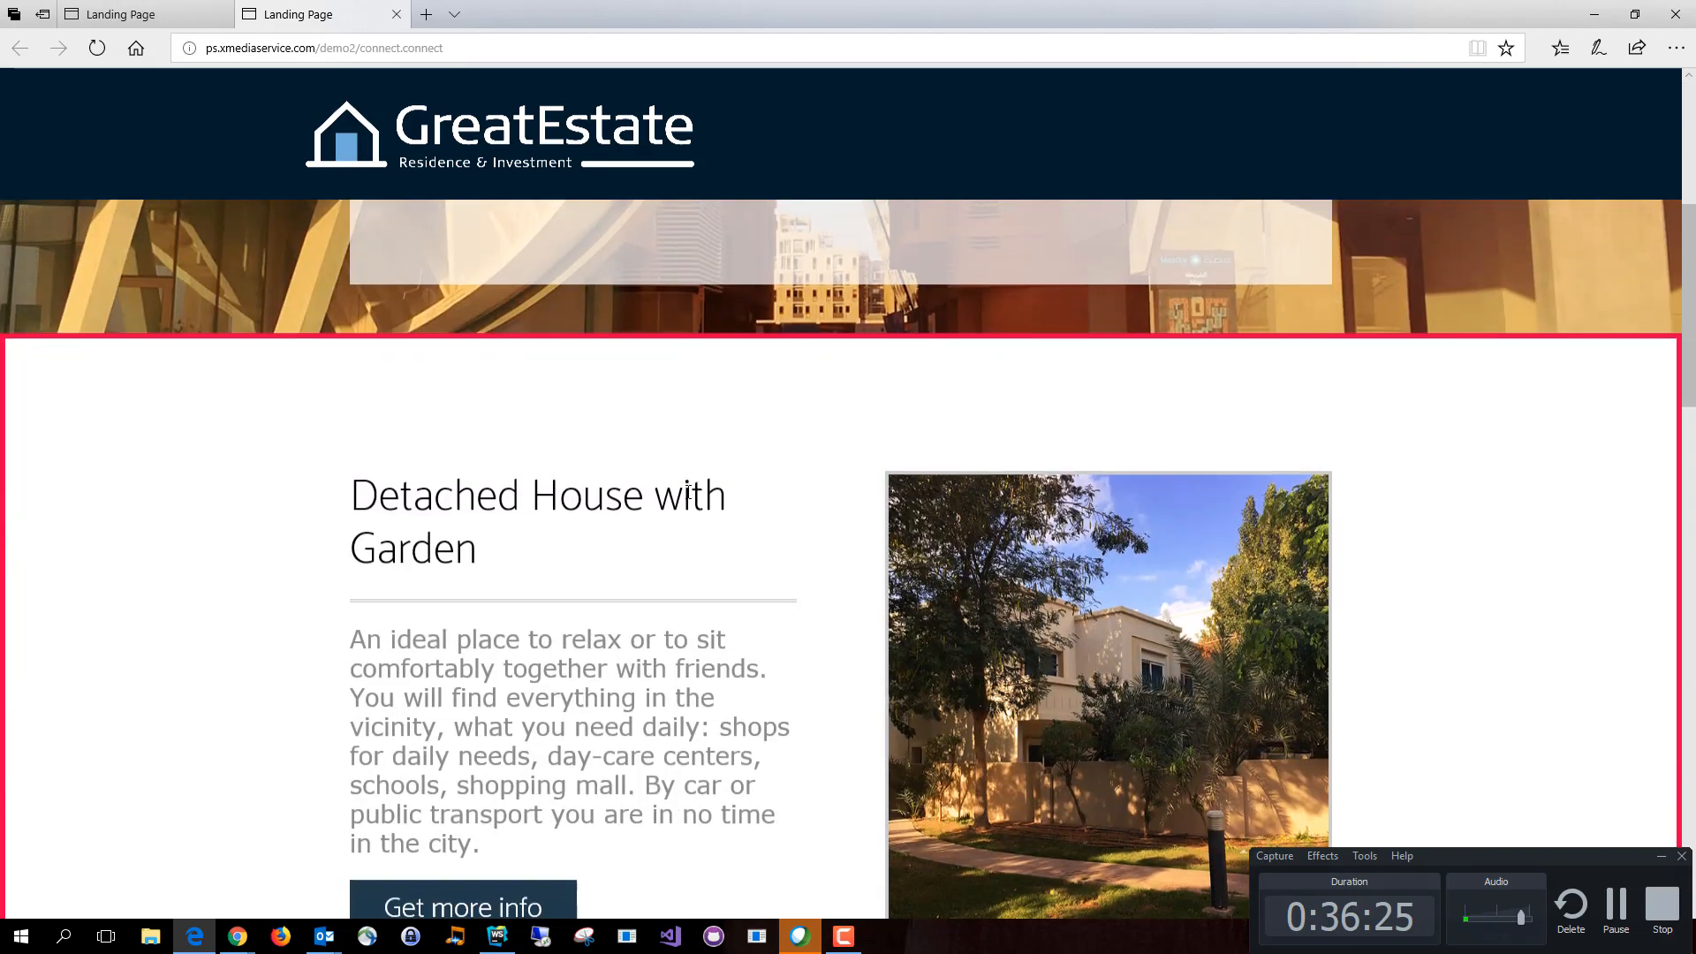
{"action": "scroll", "coordinate": [689, 451], "scroll_direction": "down", "scroll_amount": 15}
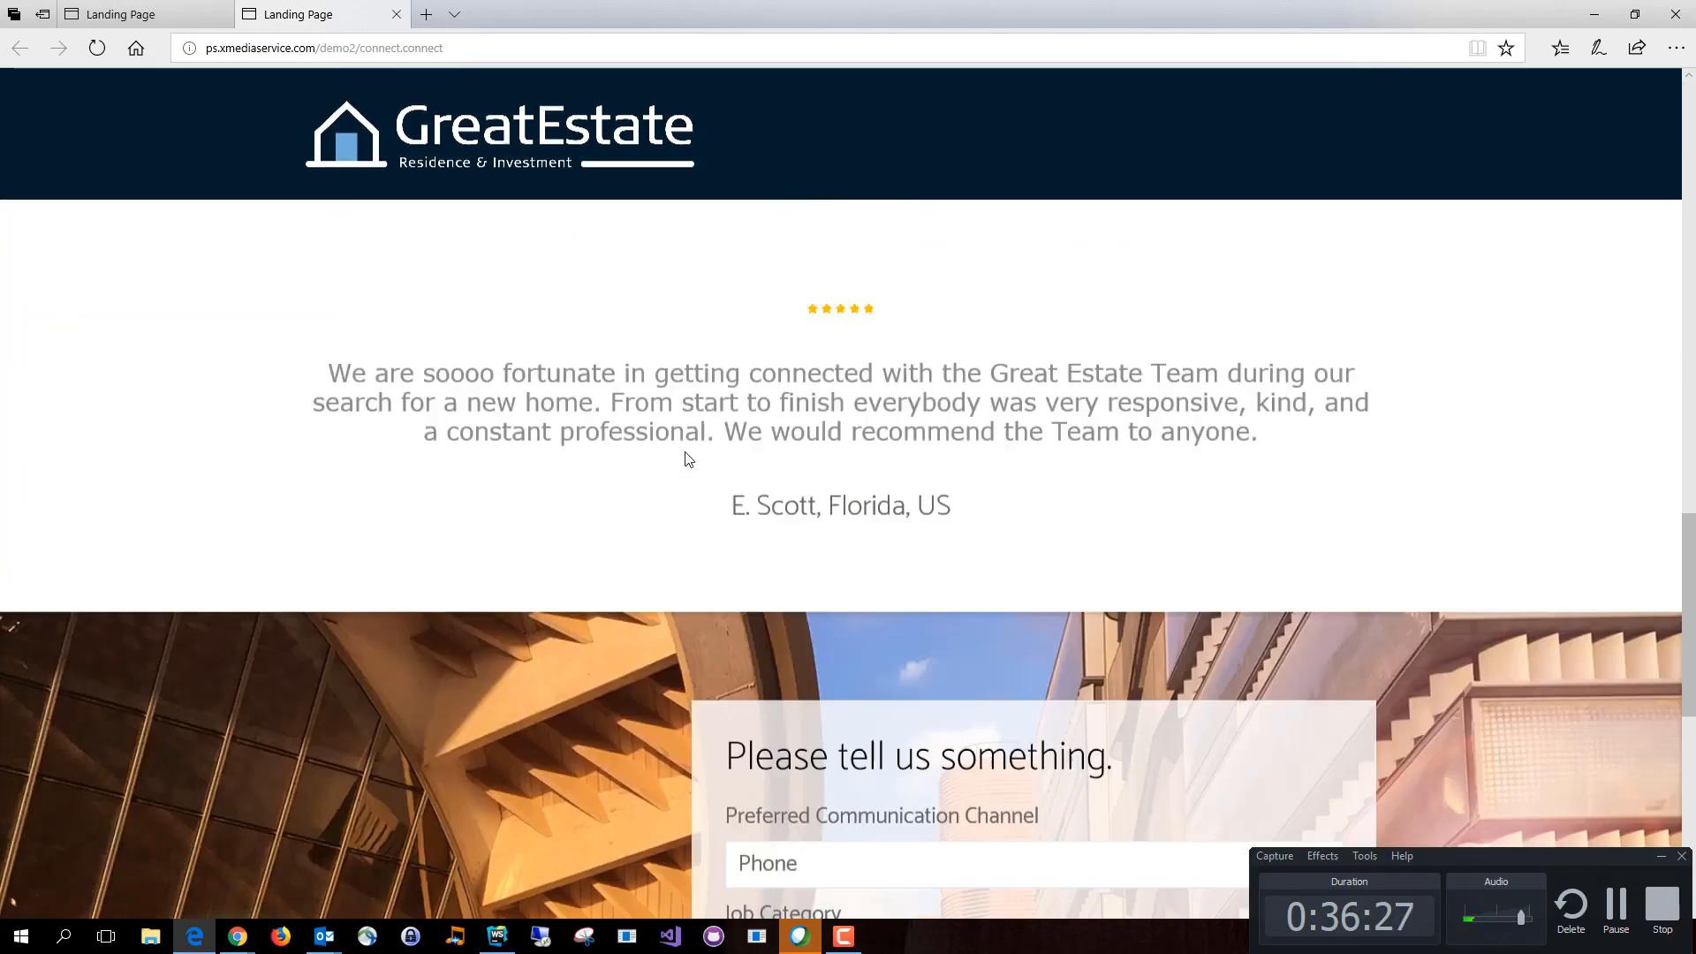
{"action": "scroll", "coordinate": [686, 453], "scroll_direction": "up", "scroll_amount": 3}
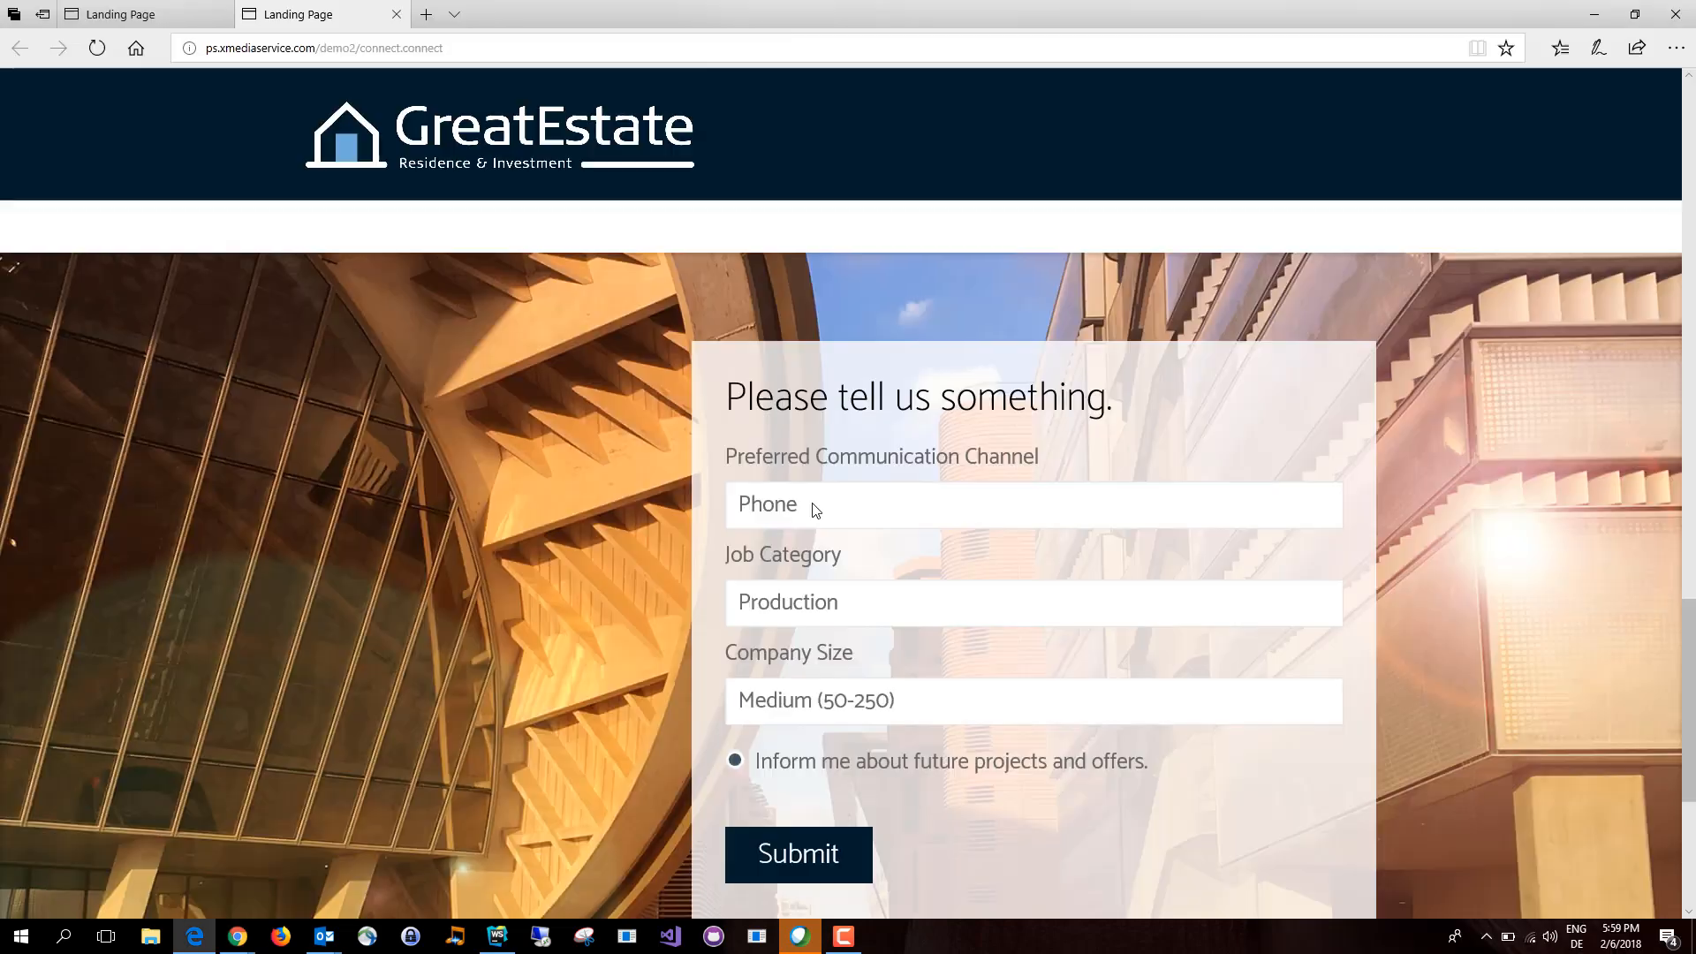
{"action": "left_click", "coordinate": [815, 510]}
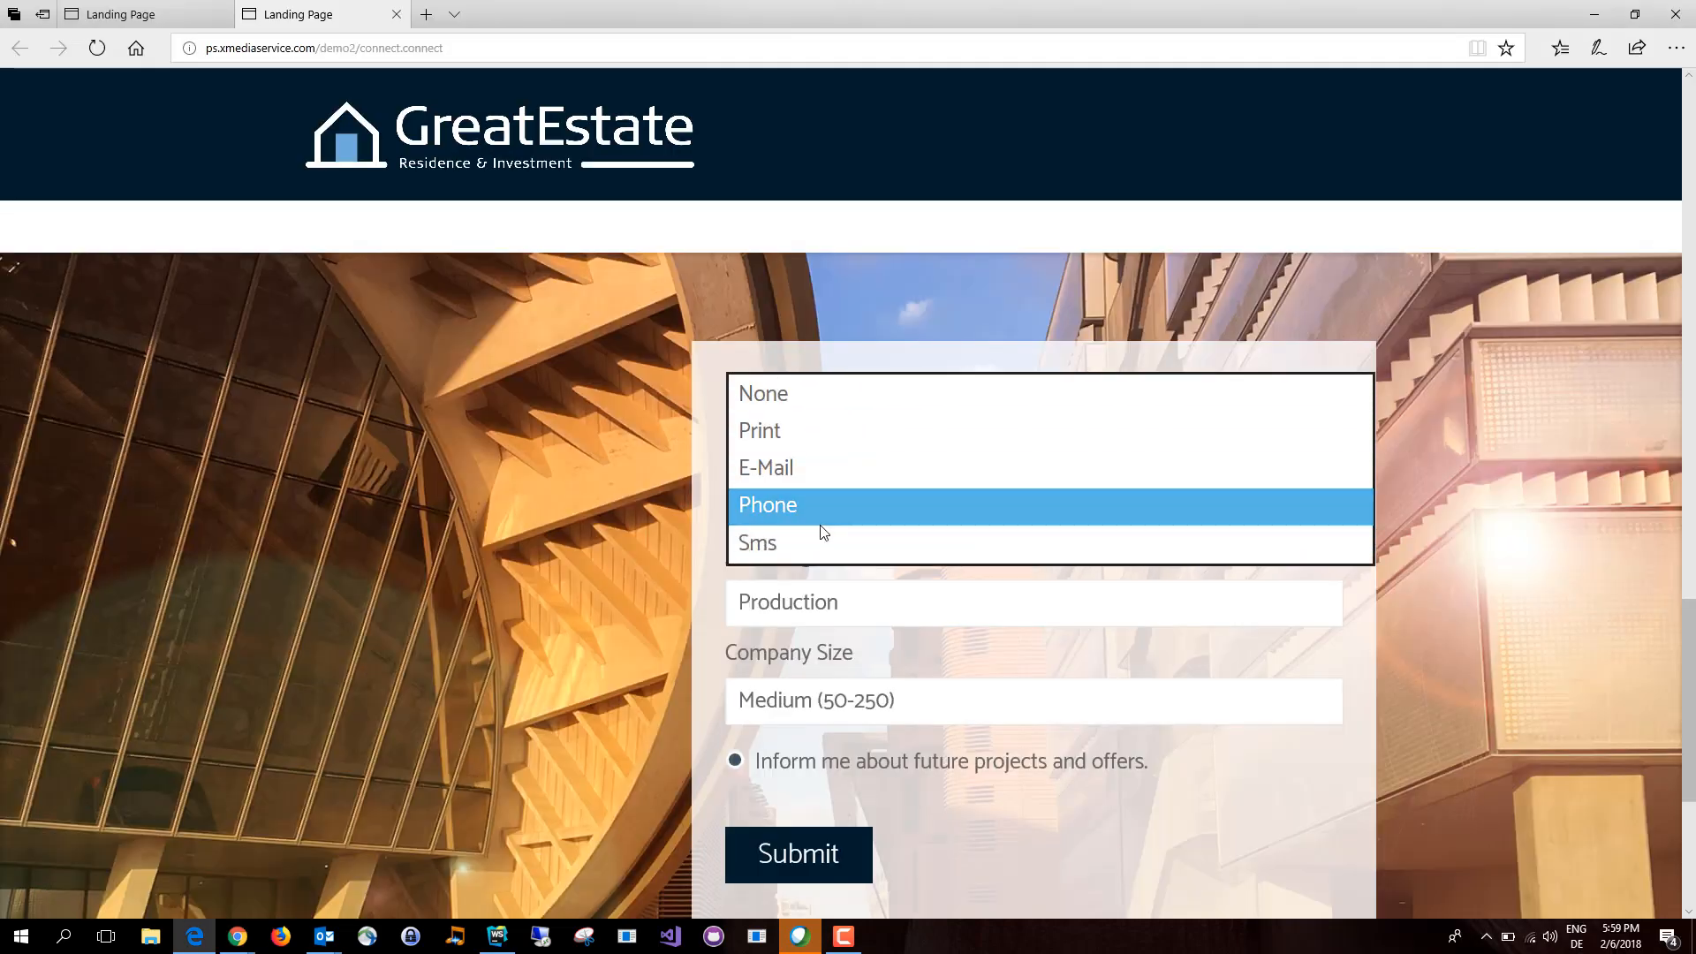
{"action": "left_click", "coordinate": [802, 430]}
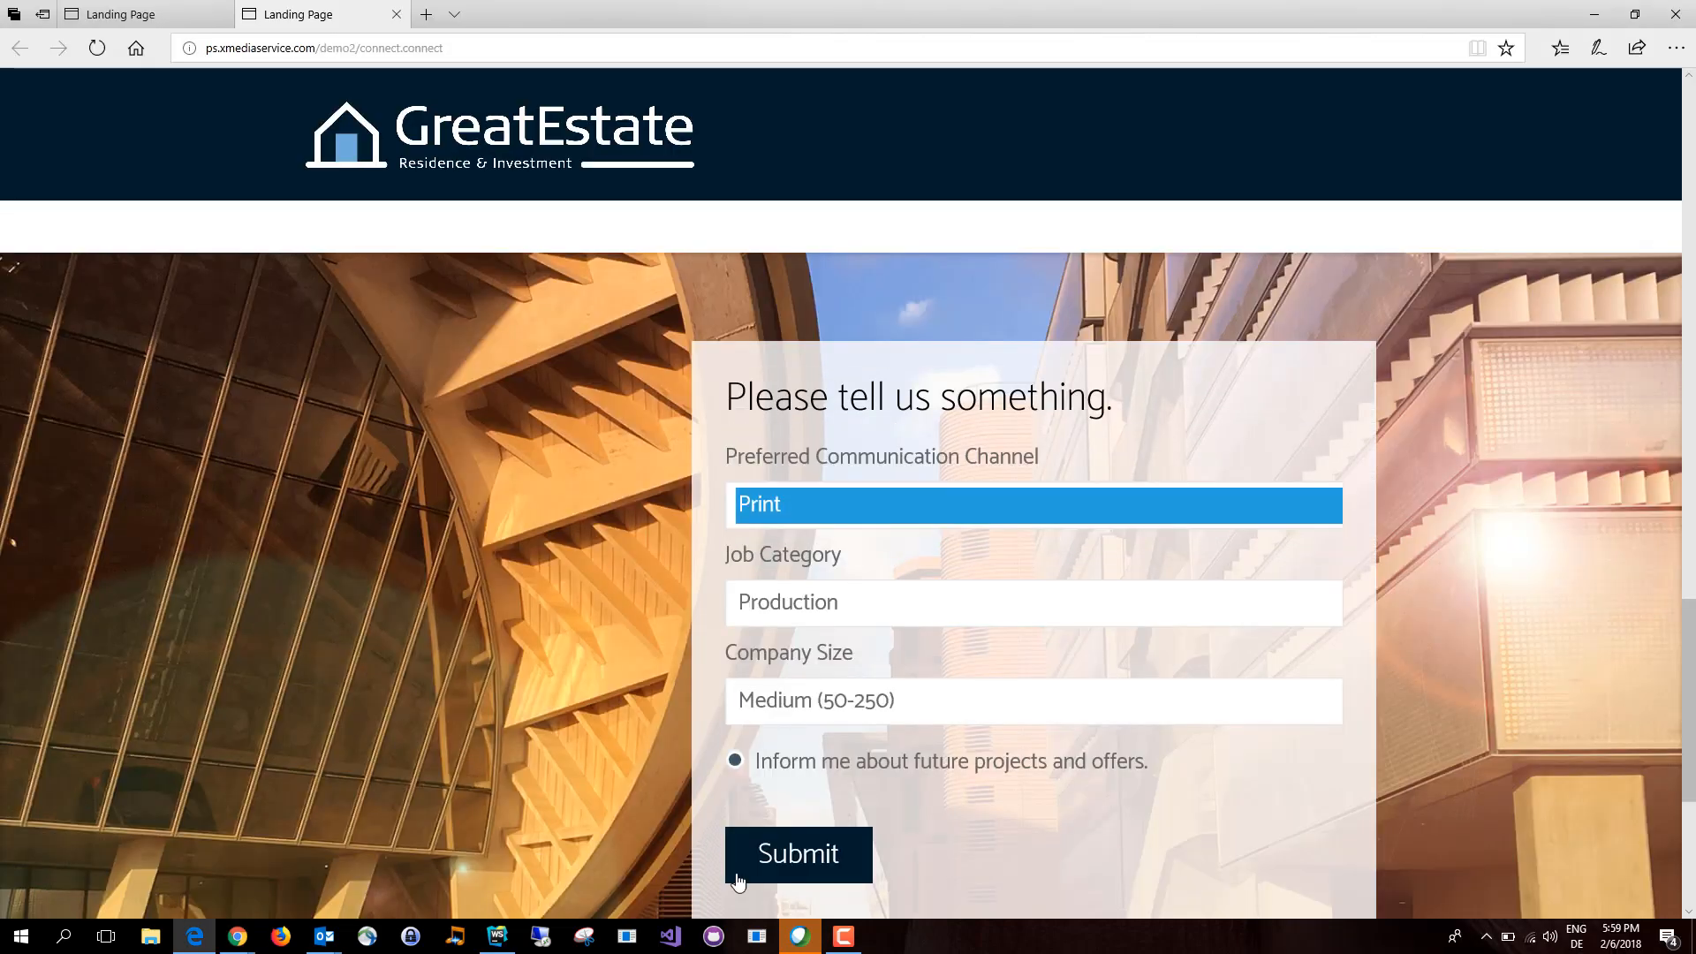
{"action": "left_click", "coordinate": [818, 855]}
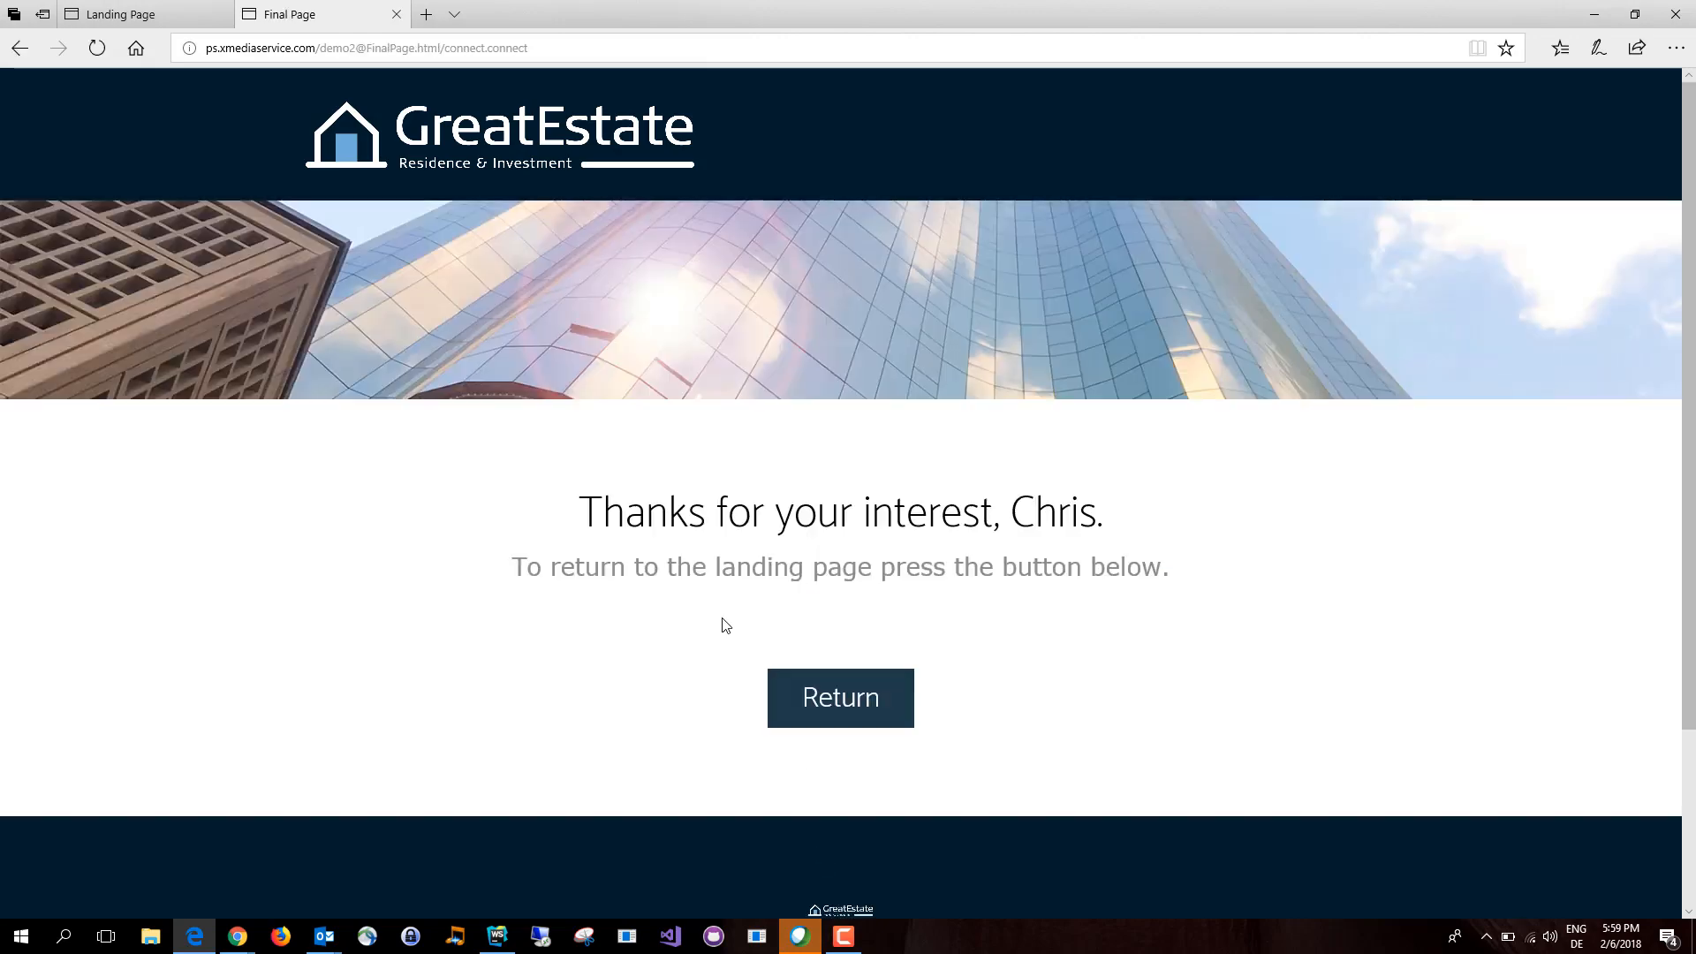
Step: Switch back to SmartCampaign and check the PreferredChannel value of the contact in the Initial E-Mail Receiver bucket
{"action": "key", "text": "alt+Tab"}
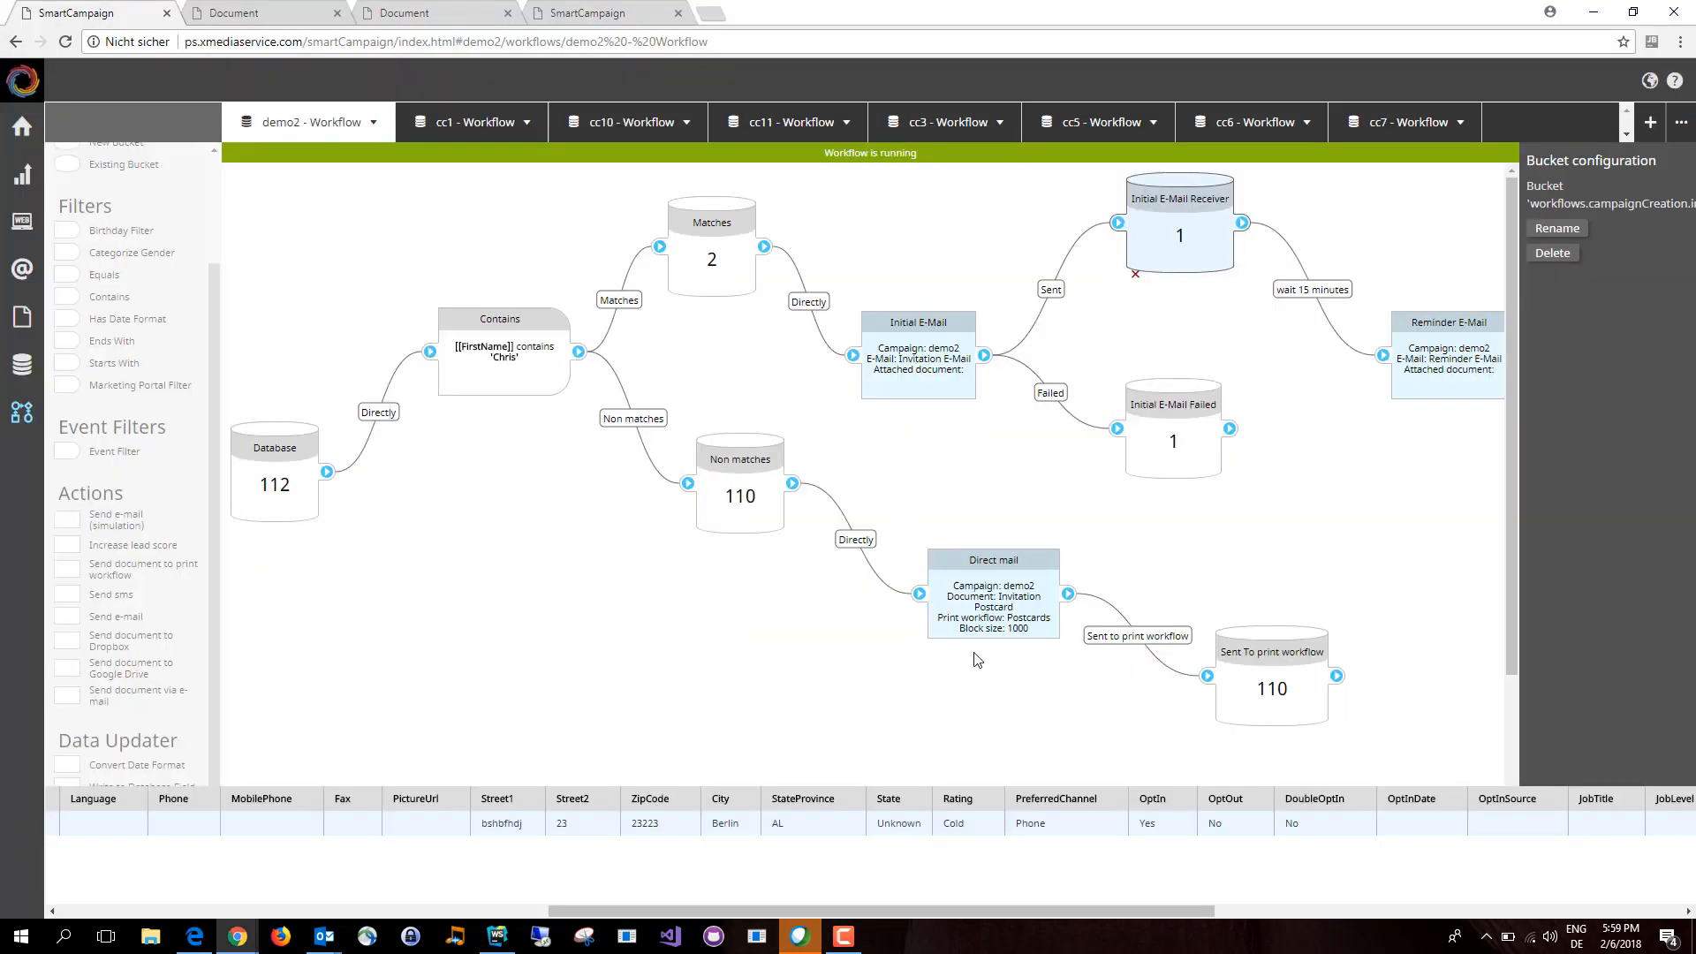
{"action": "left_click", "coordinate": [1193, 304]}
{"action": "left_click", "coordinate": [1174, 266]}
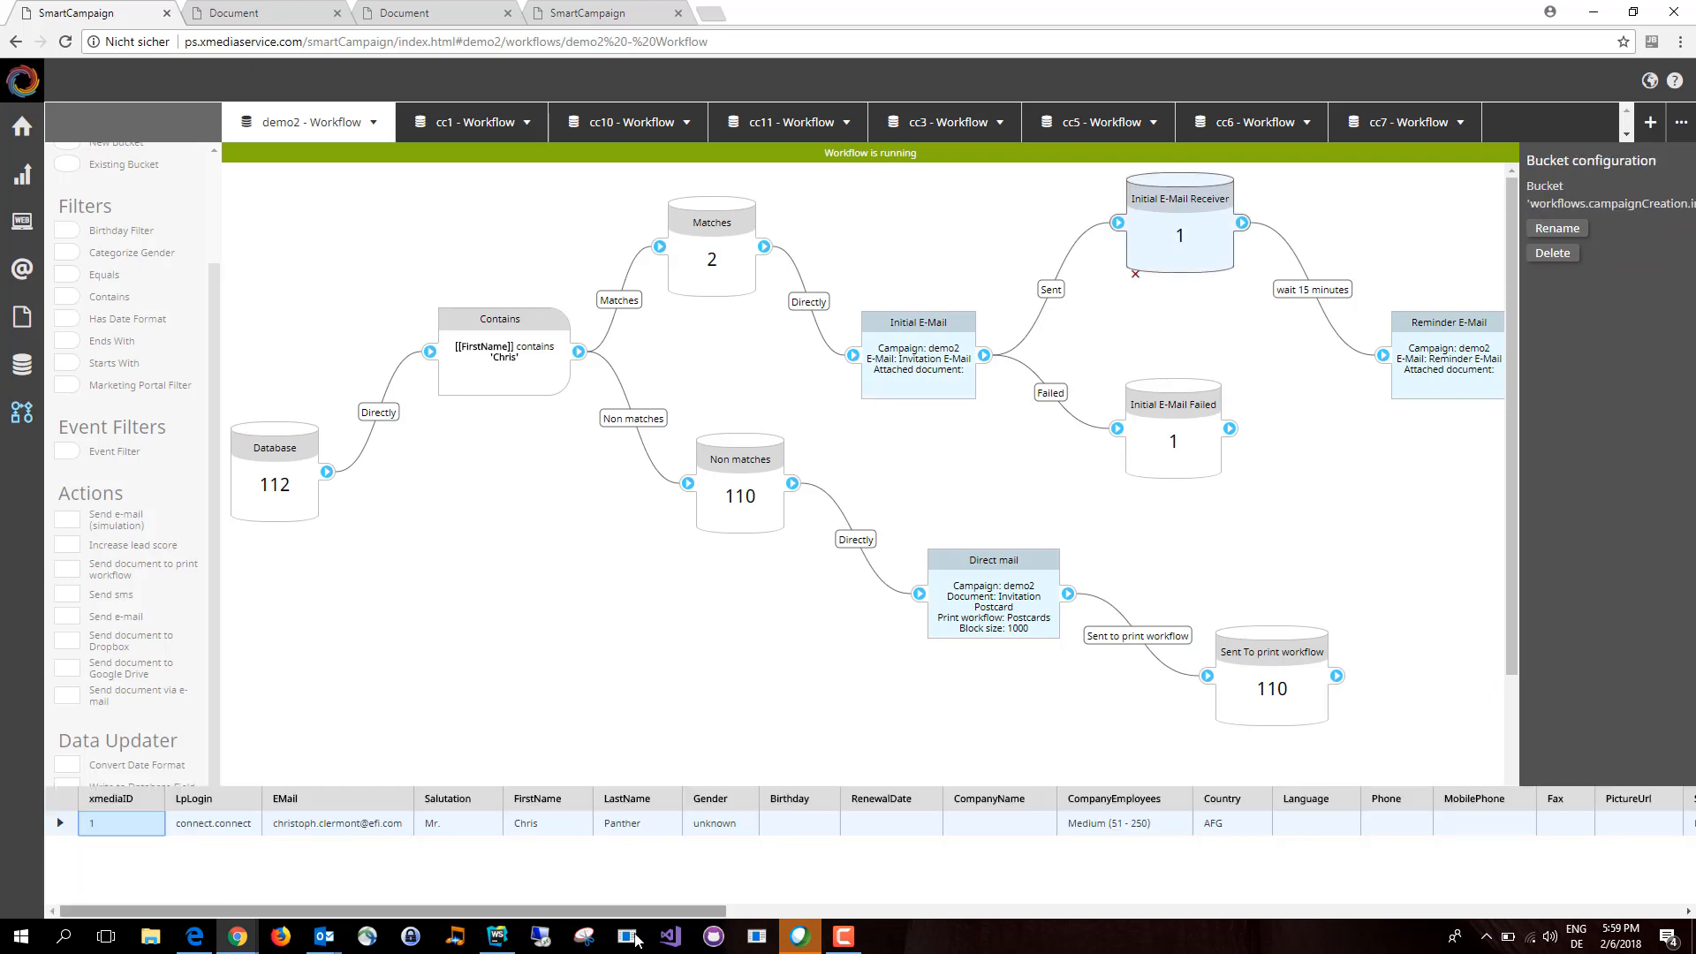
{"action": "left_click_drag", "start_coordinate": [586, 918], "coordinate": [1085, 848]}
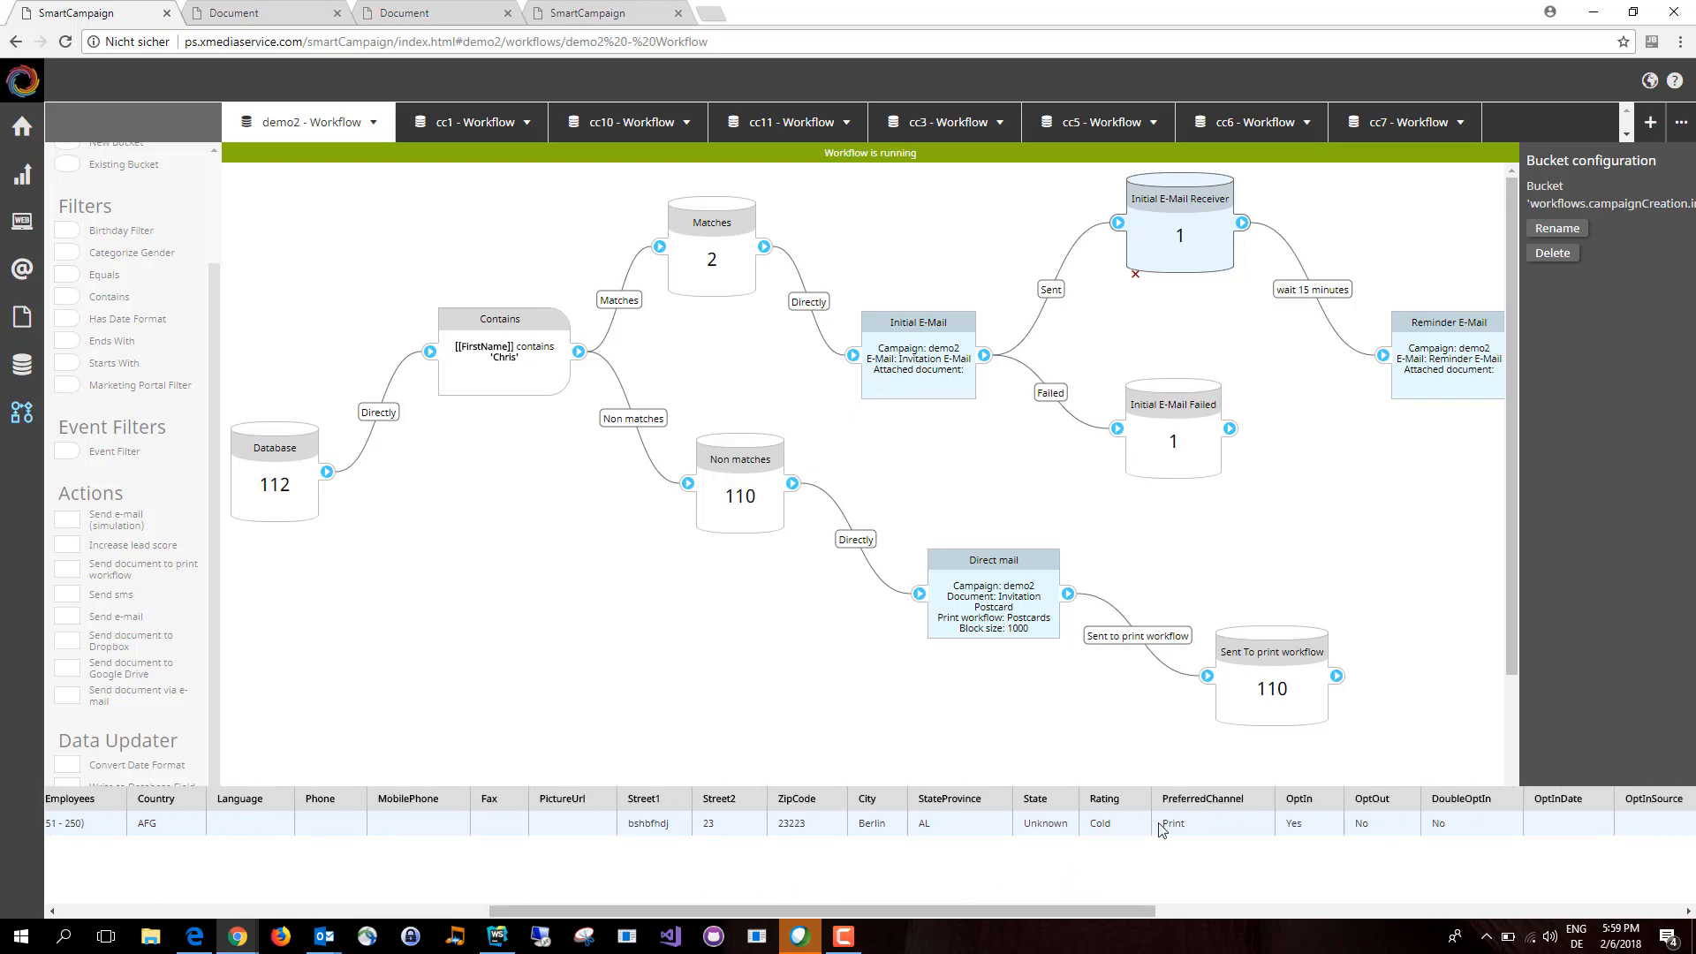
{"action": "left_click", "coordinate": [1164, 341]}
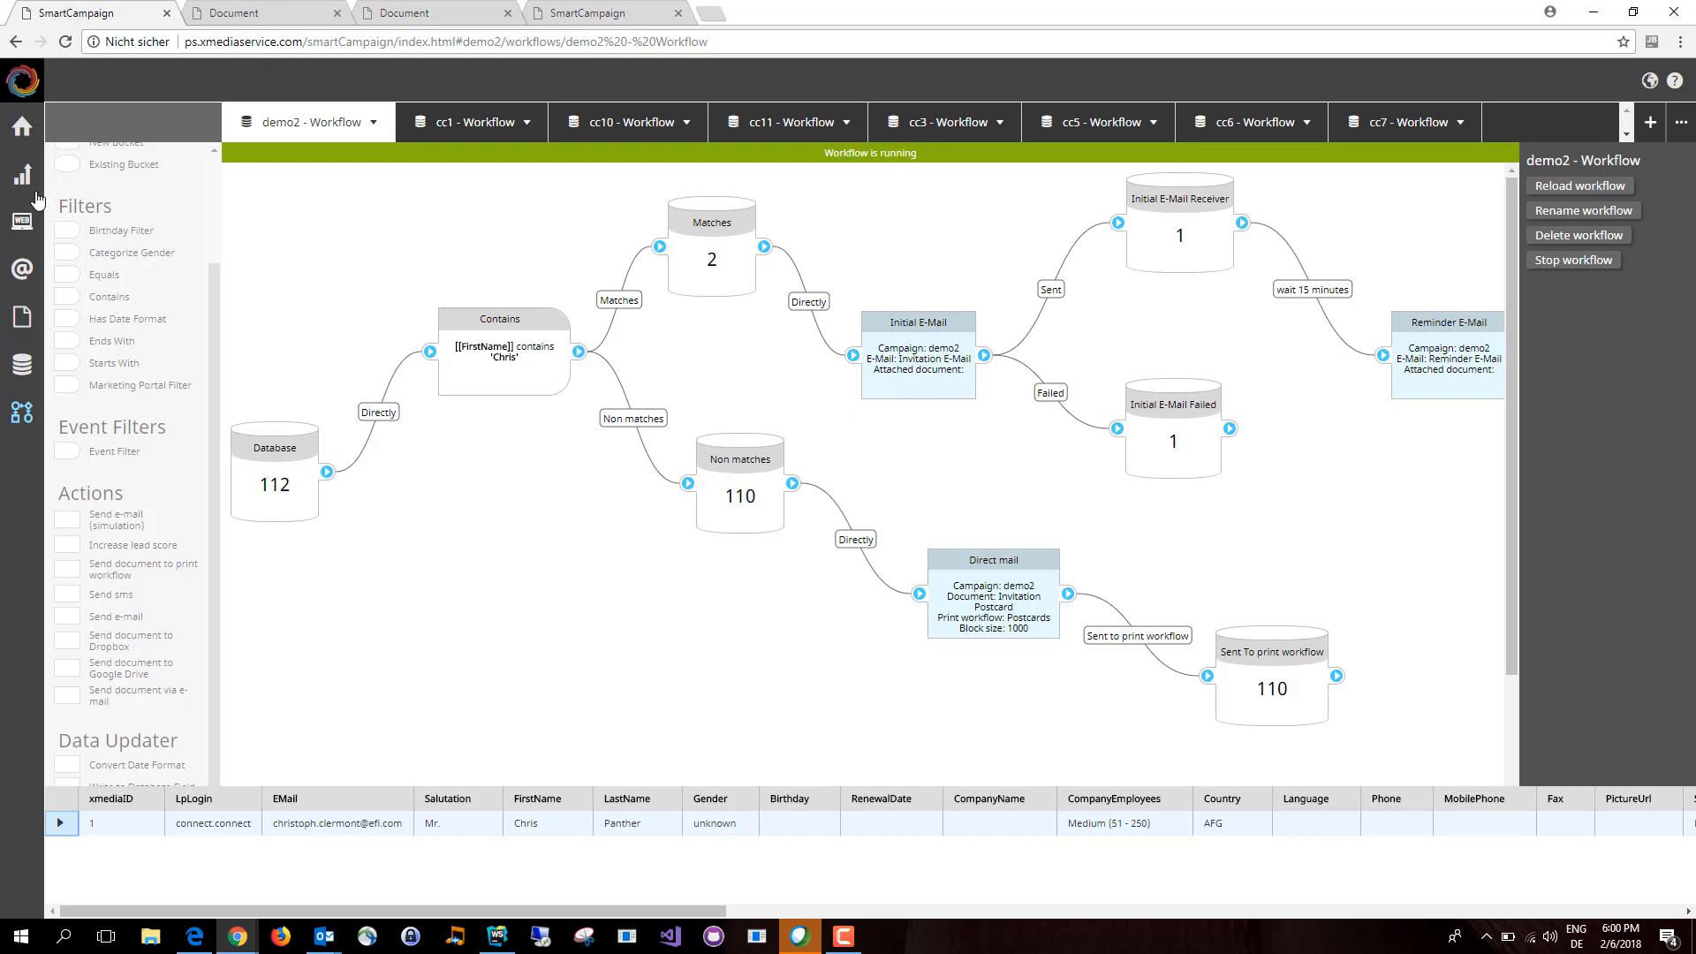
Step: Open the campaign dashboard and review its survey results and e-mail statistics, filtering the latter to demo2.Invitation E-Mail
{"action": "mouse_move", "coordinate": [35, 193]}
{"action": "left_click", "coordinate": [139, 225]}
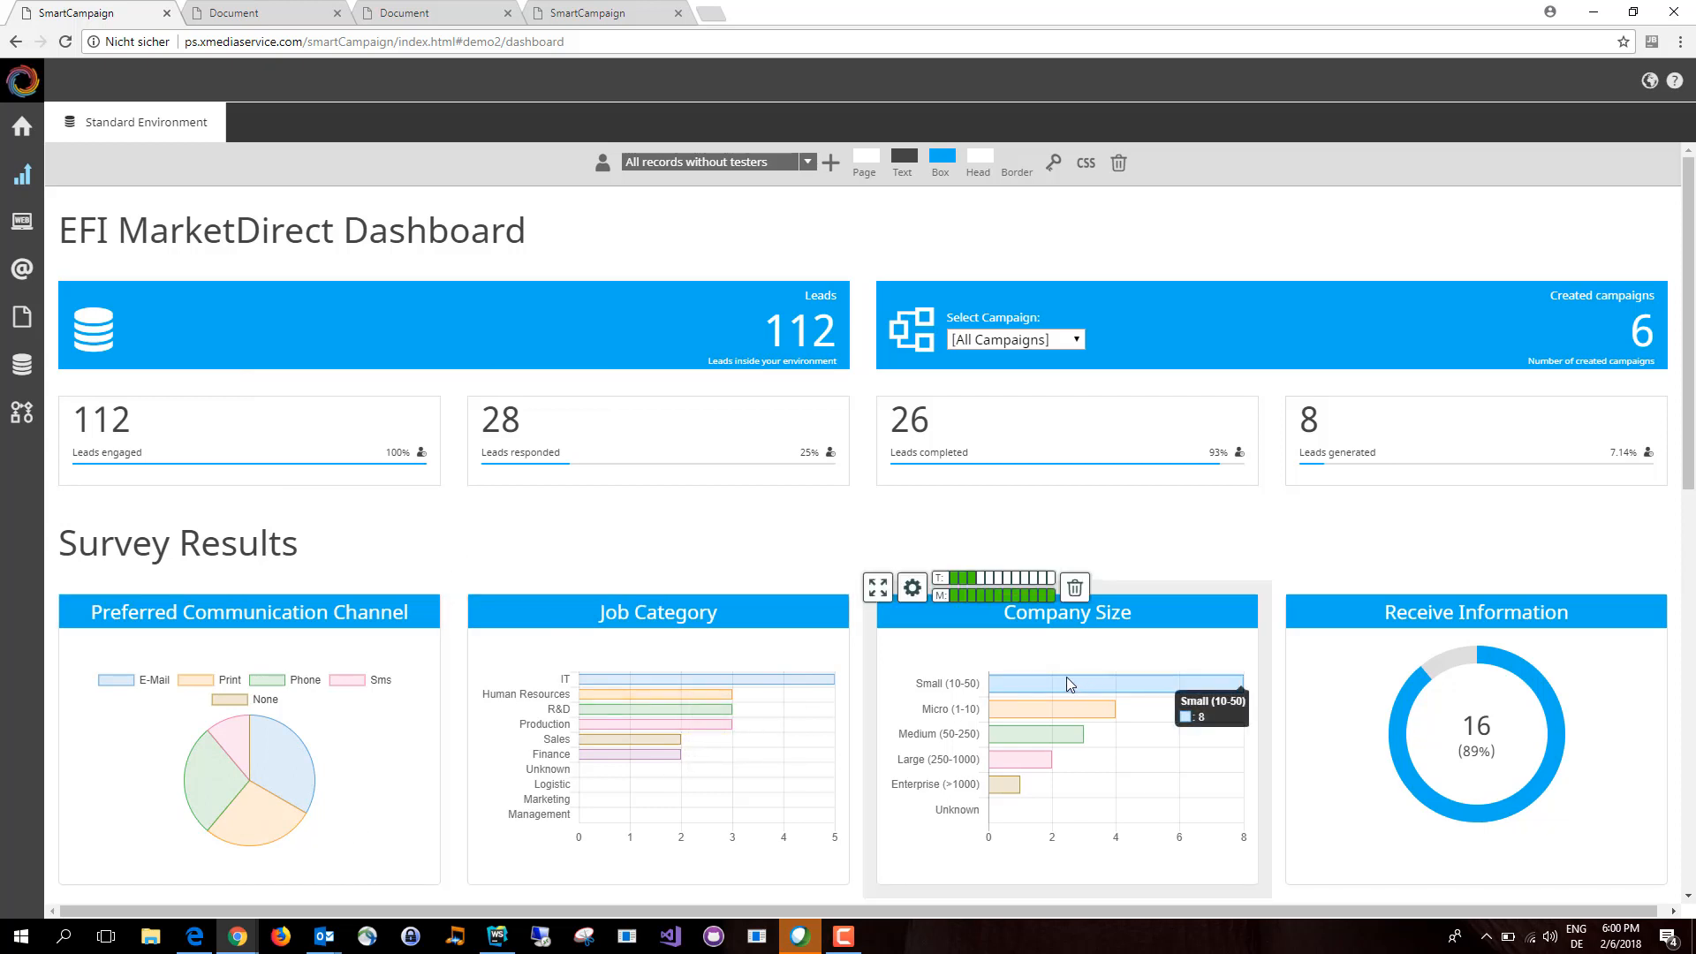
{"action": "scroll", "coordinate": [1067, 676], "scroll_direction": "down", "scroll_amount": 10}
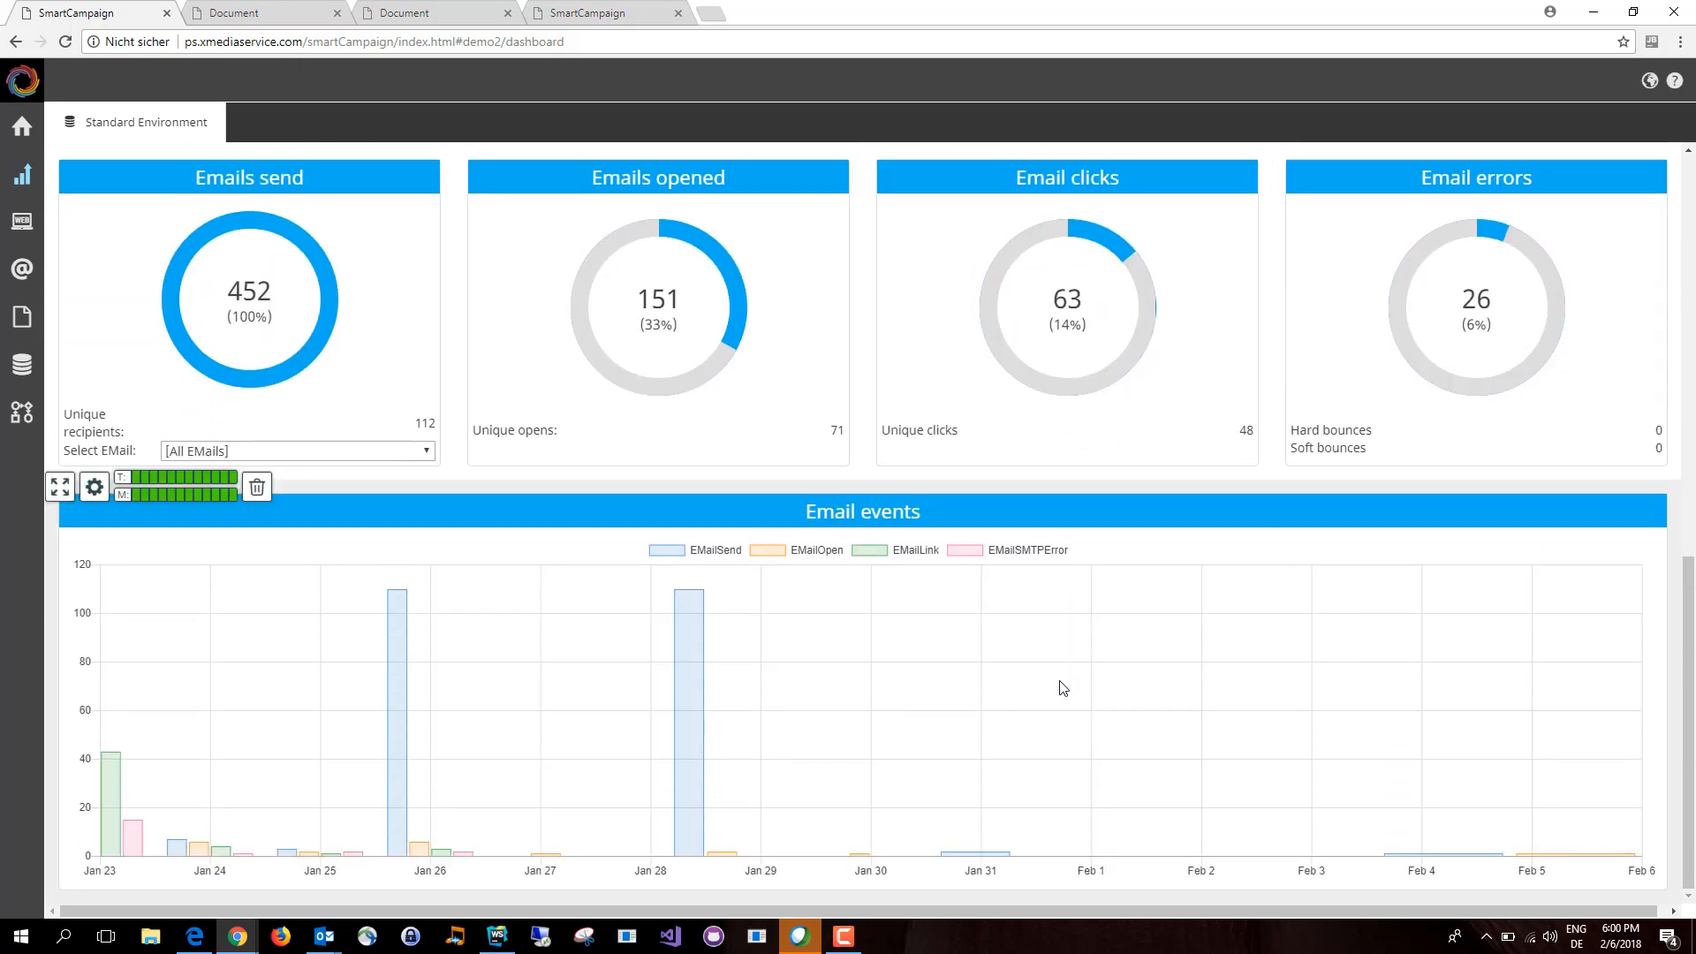
{"action": "left_click", "coordinate": [396, 453]}
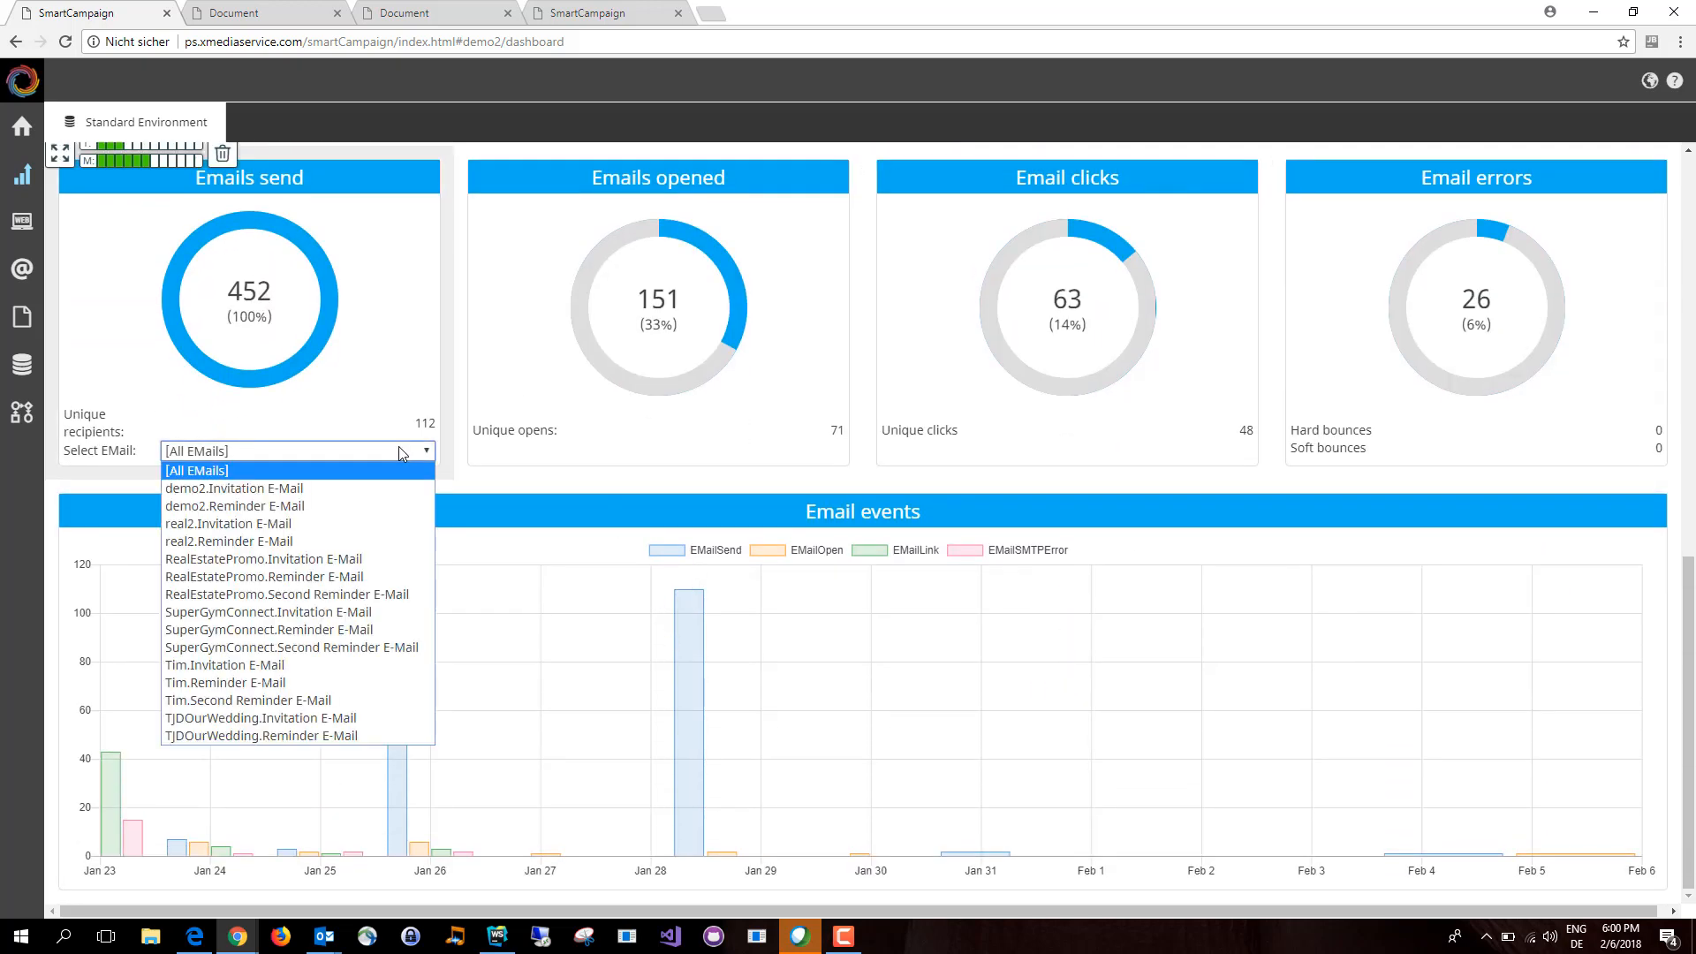
{"action": "left_click", "coordinate": [226, 488]}
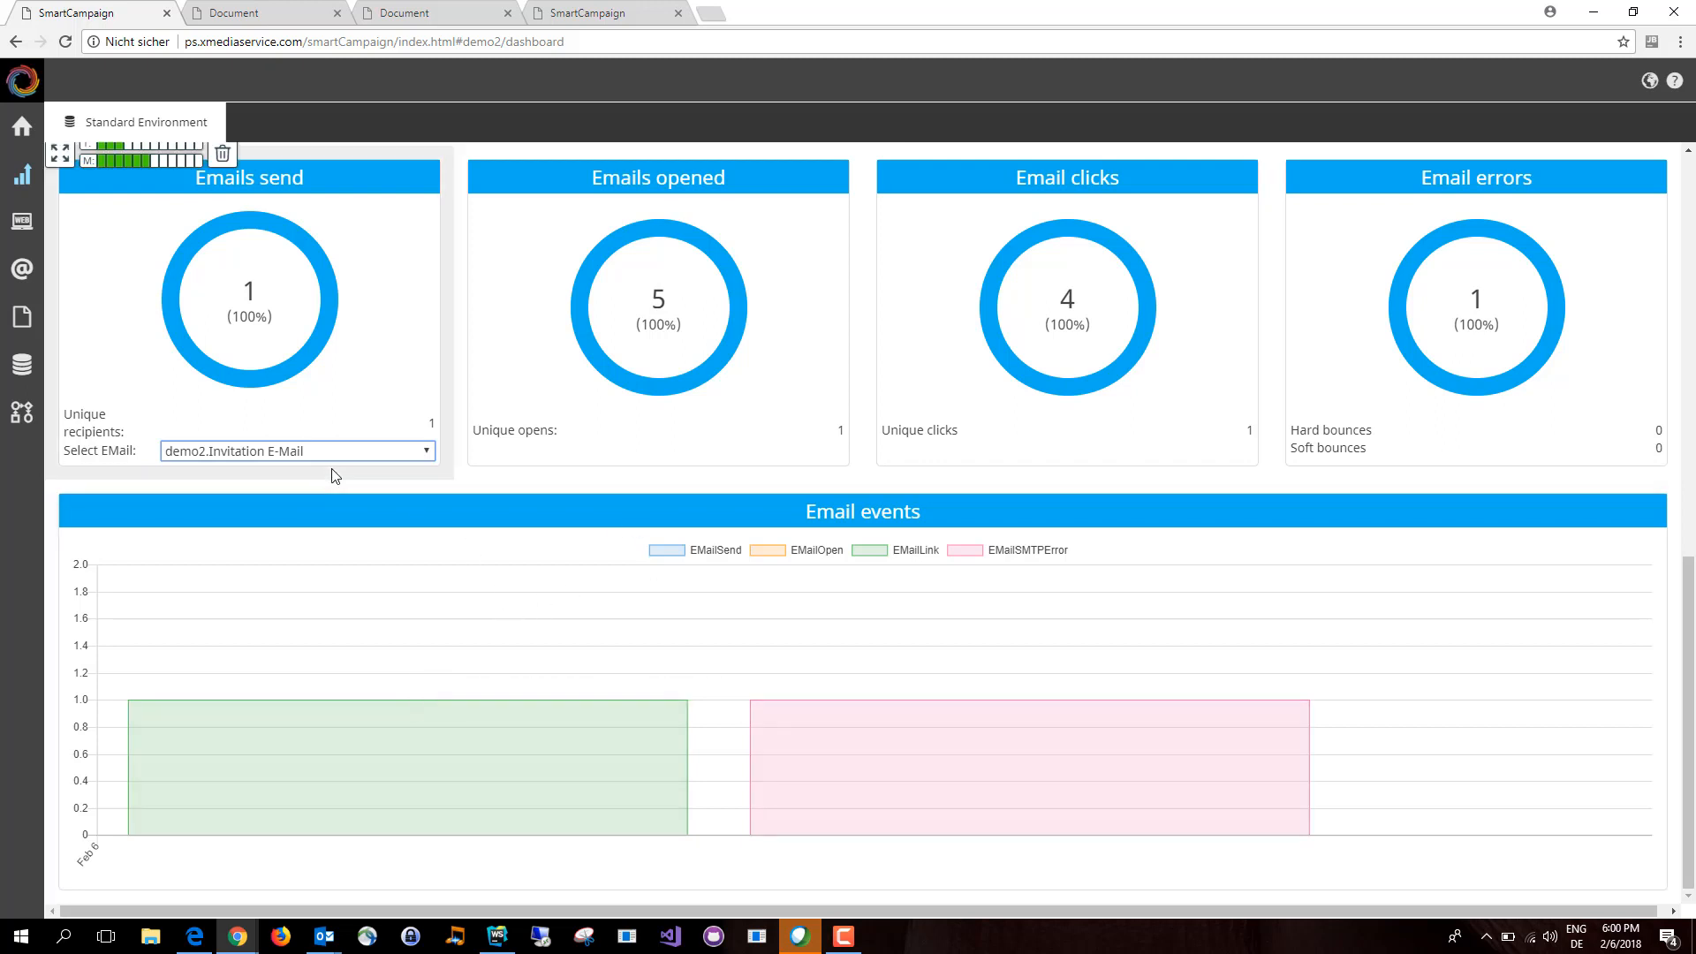
{"action": "scroll", "coordinate": [383, 539], "scroll_direction": "up", "scroll_amount": 10}
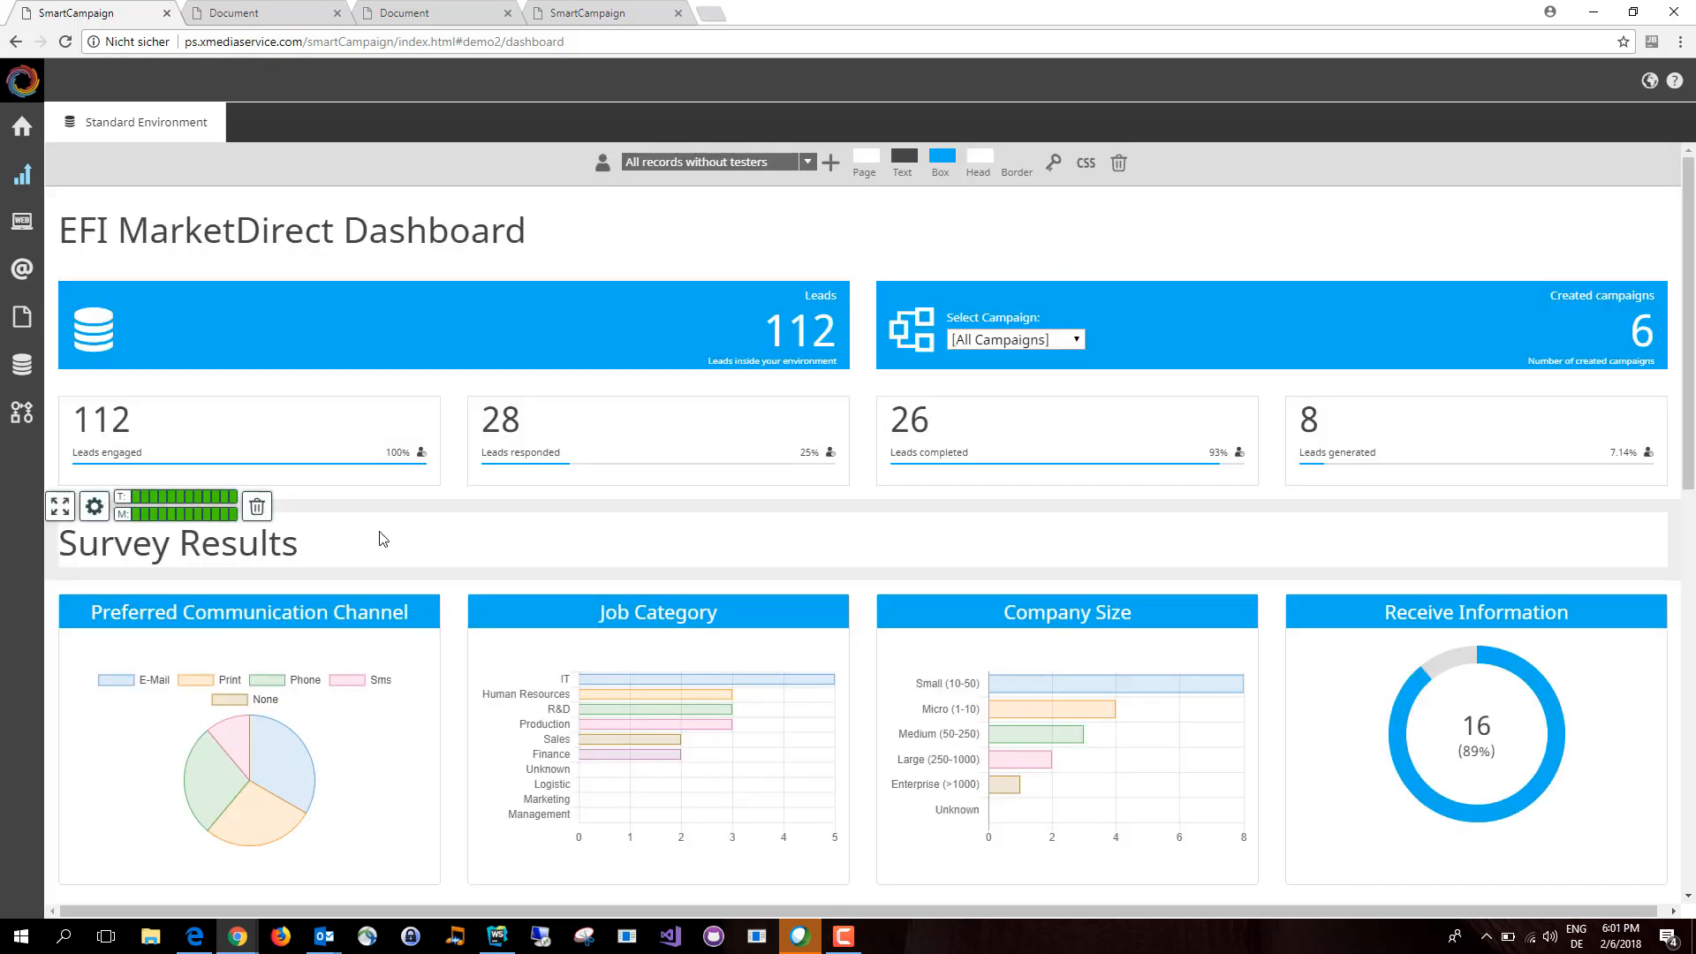